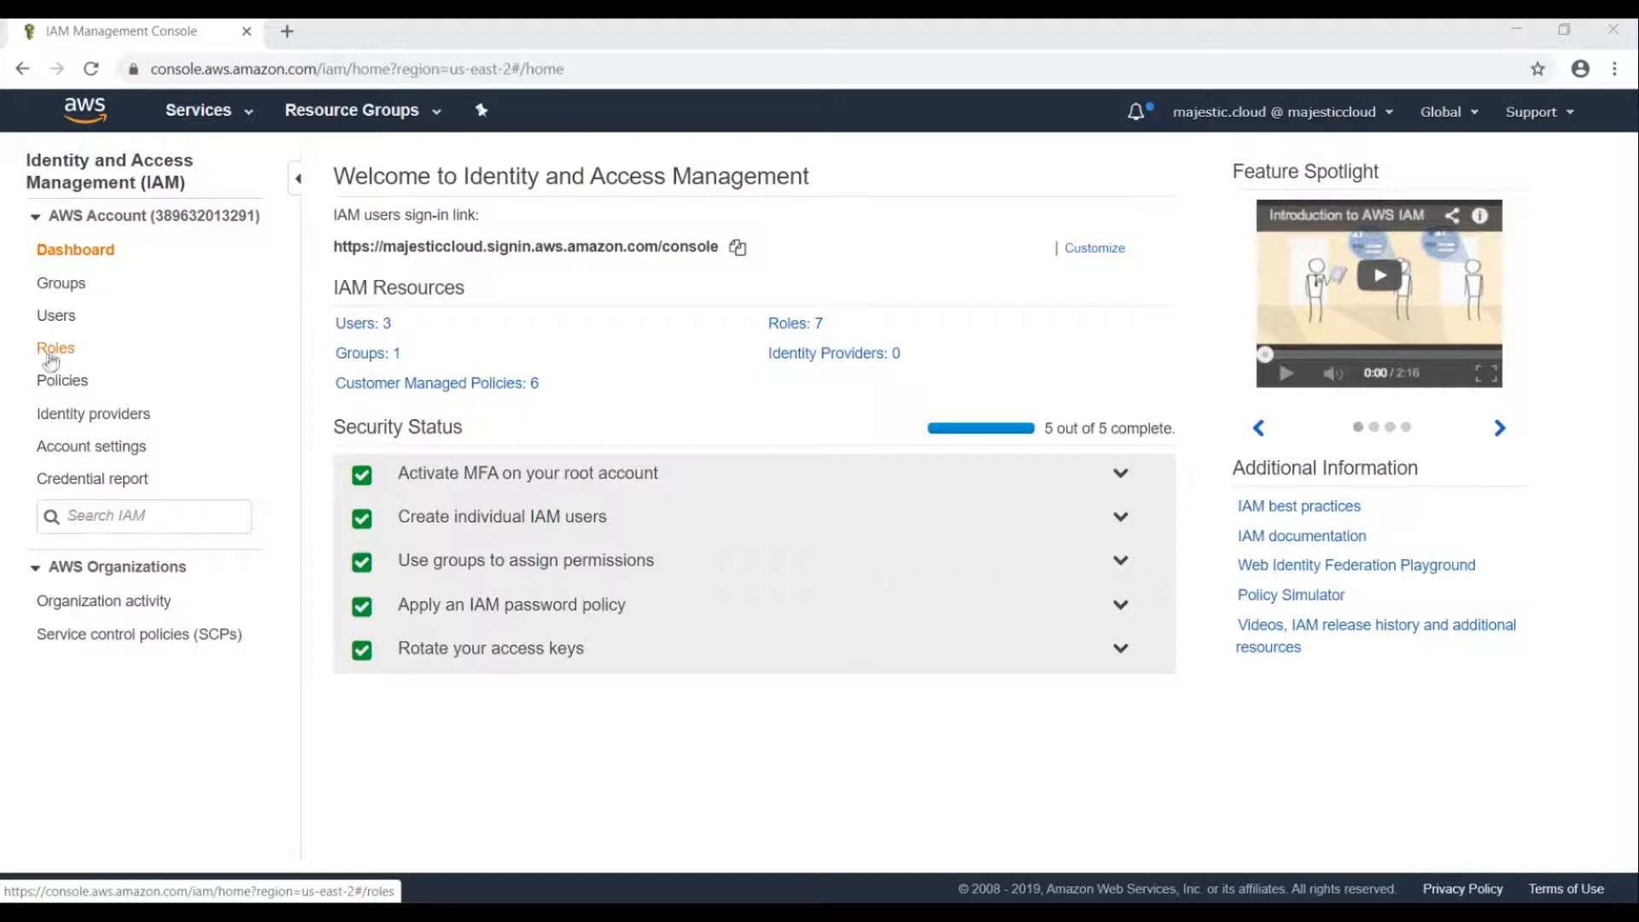
Show the IAM Roles page, which lists the account's 7 roles.
click(53, 348)
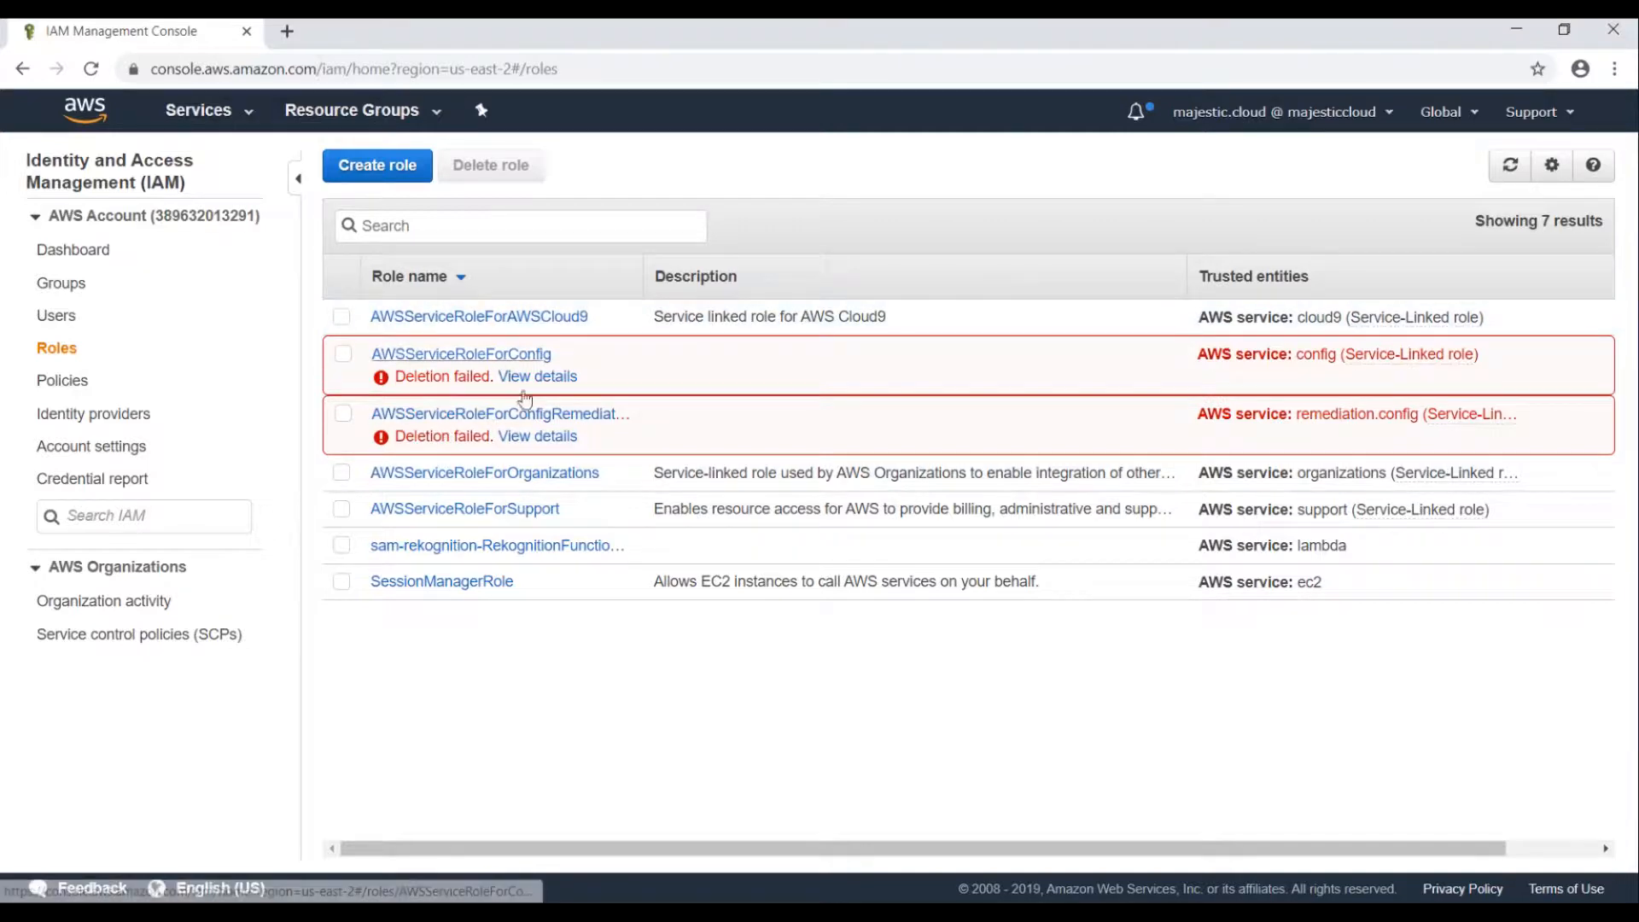
Start a new EC2-trusted role and attach the AmazonSSMAutomationRole policy.
click(376, 168)
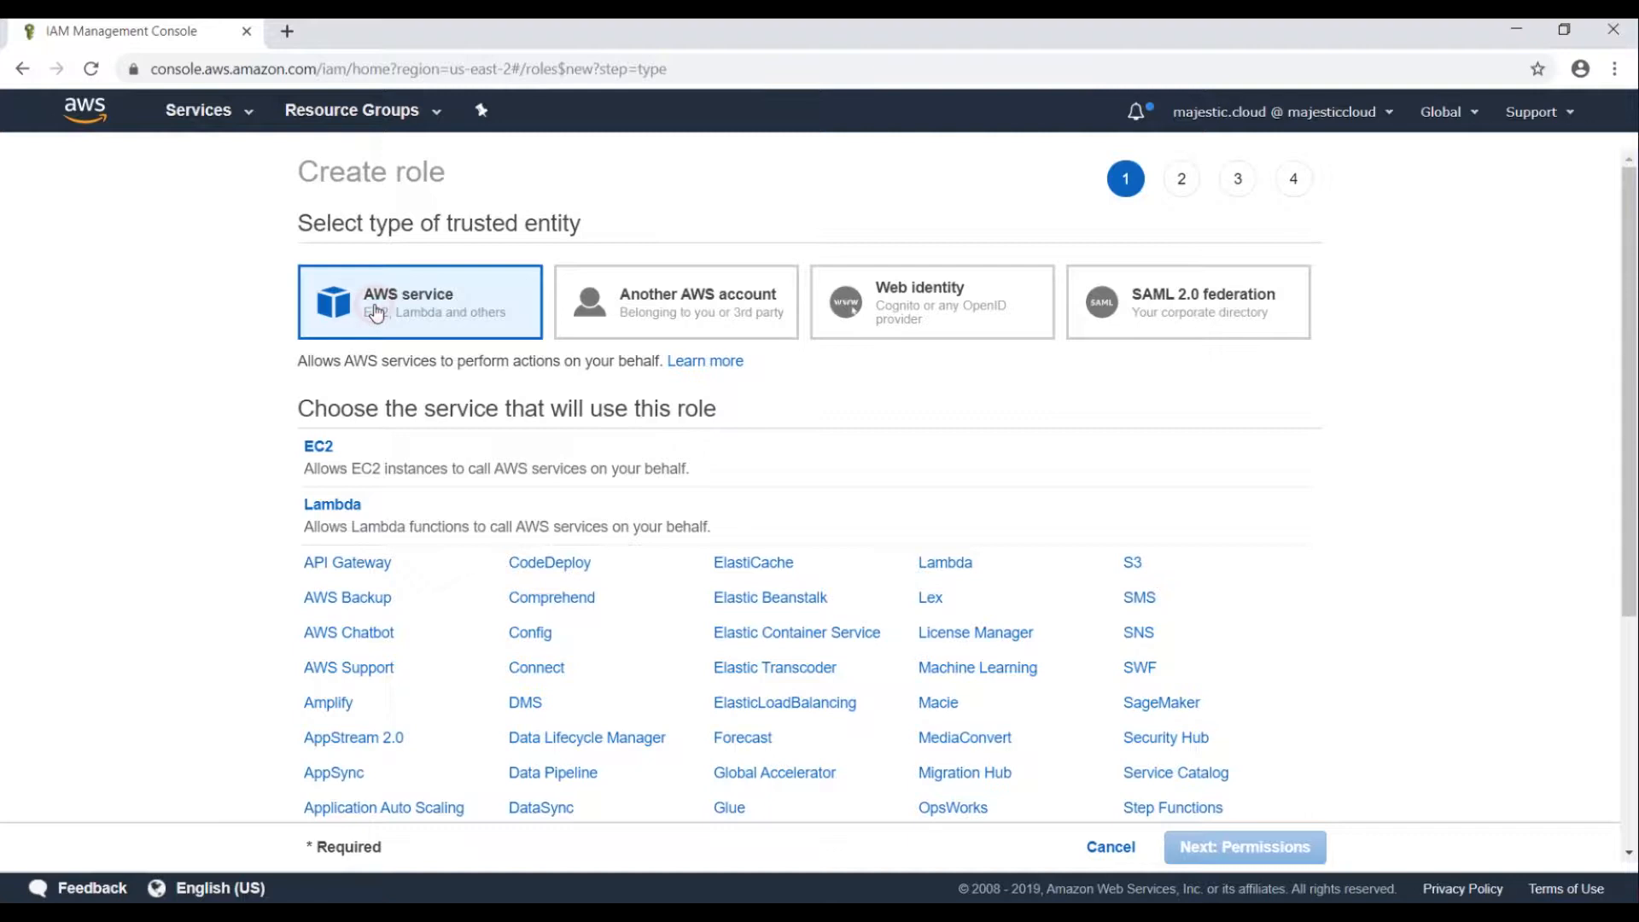
click(405, 451)
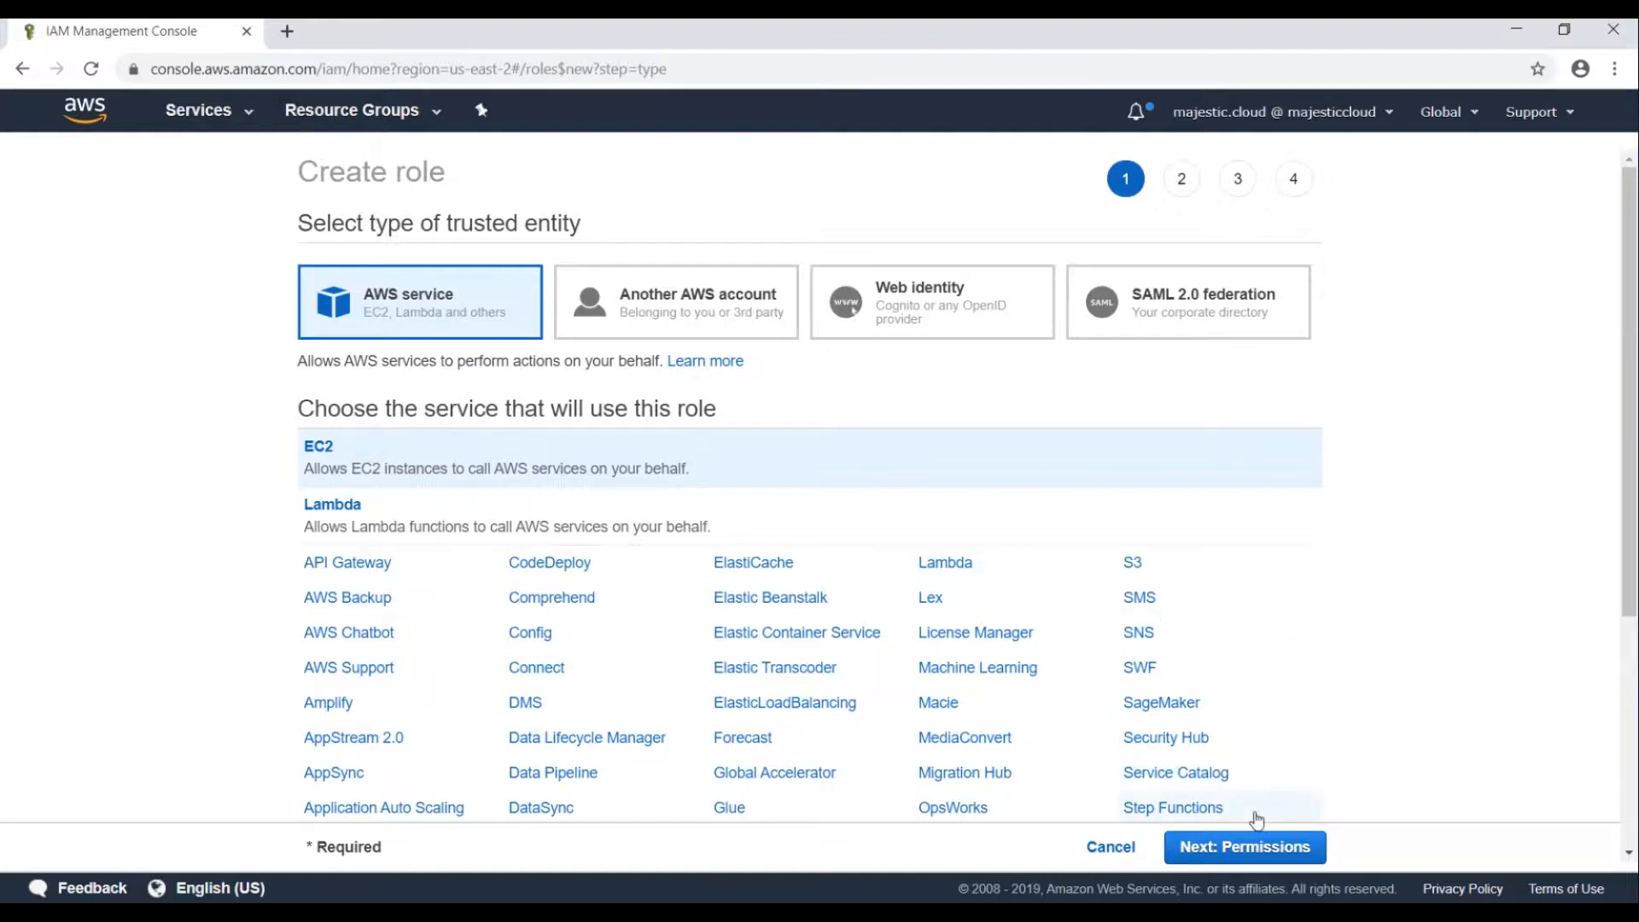
click(1247, 845)
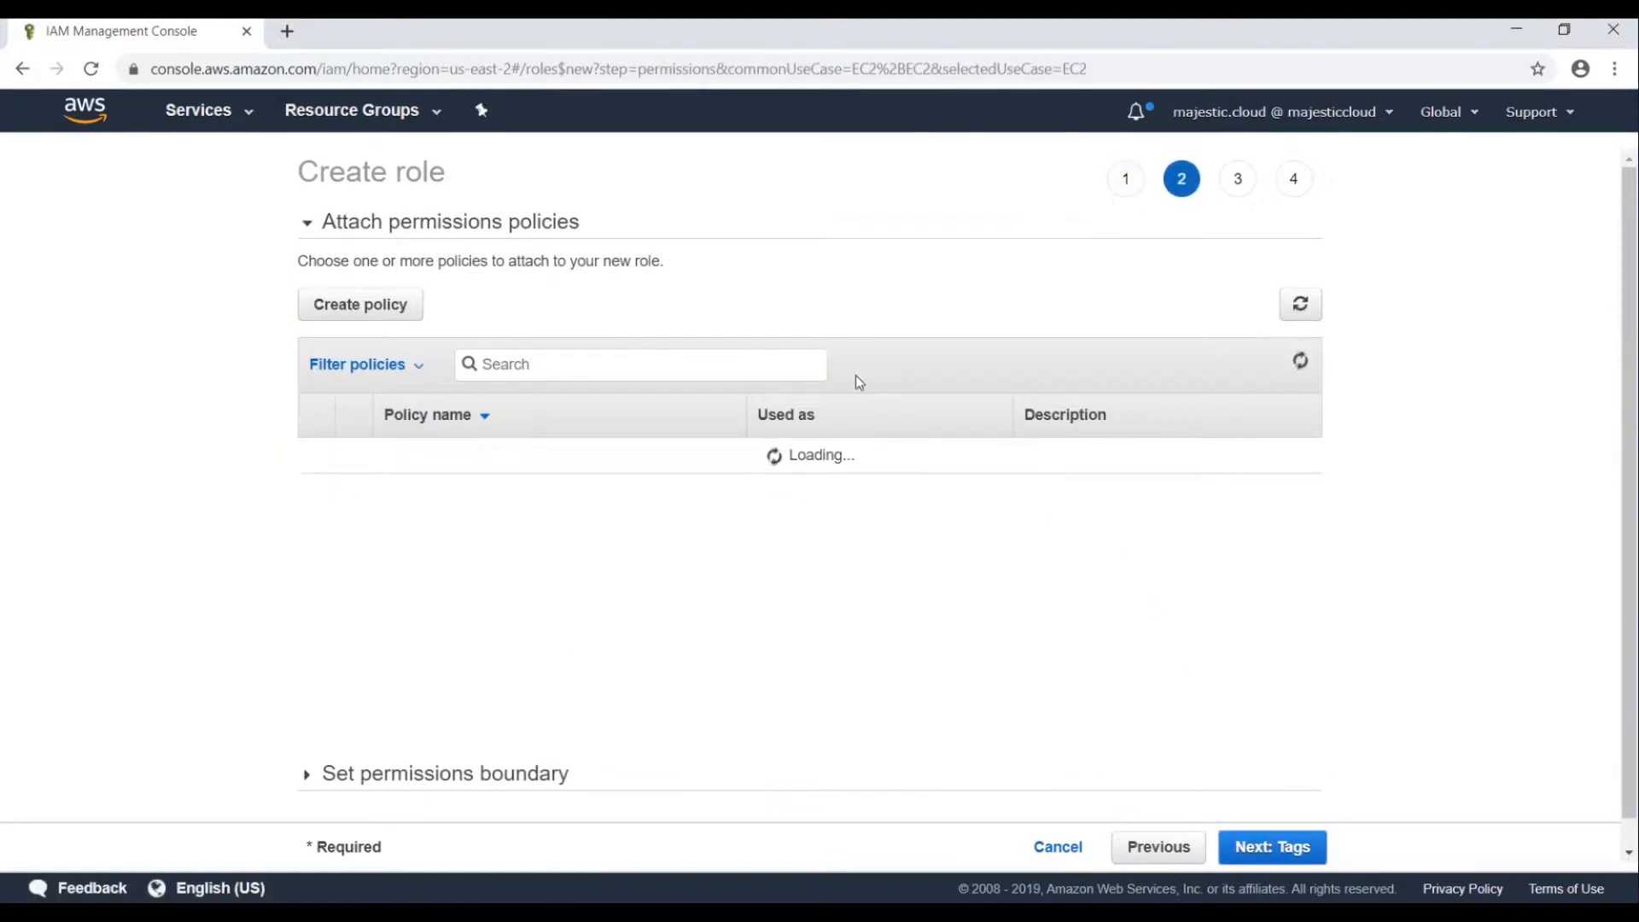
click(536, 358)
text(ssm)
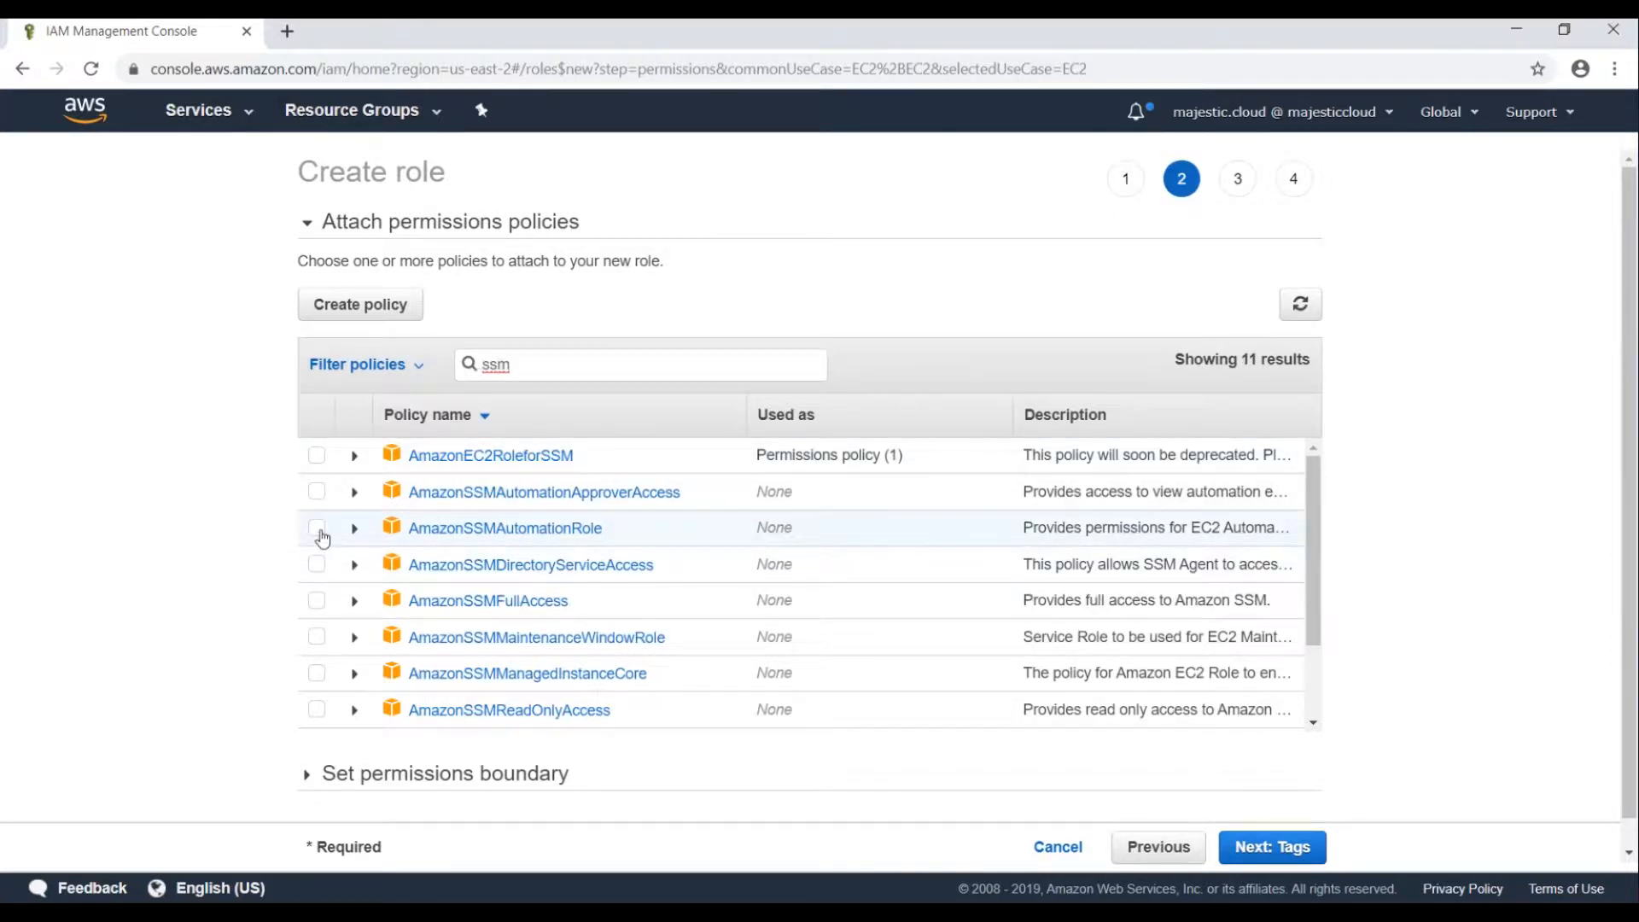
click(318, 529)
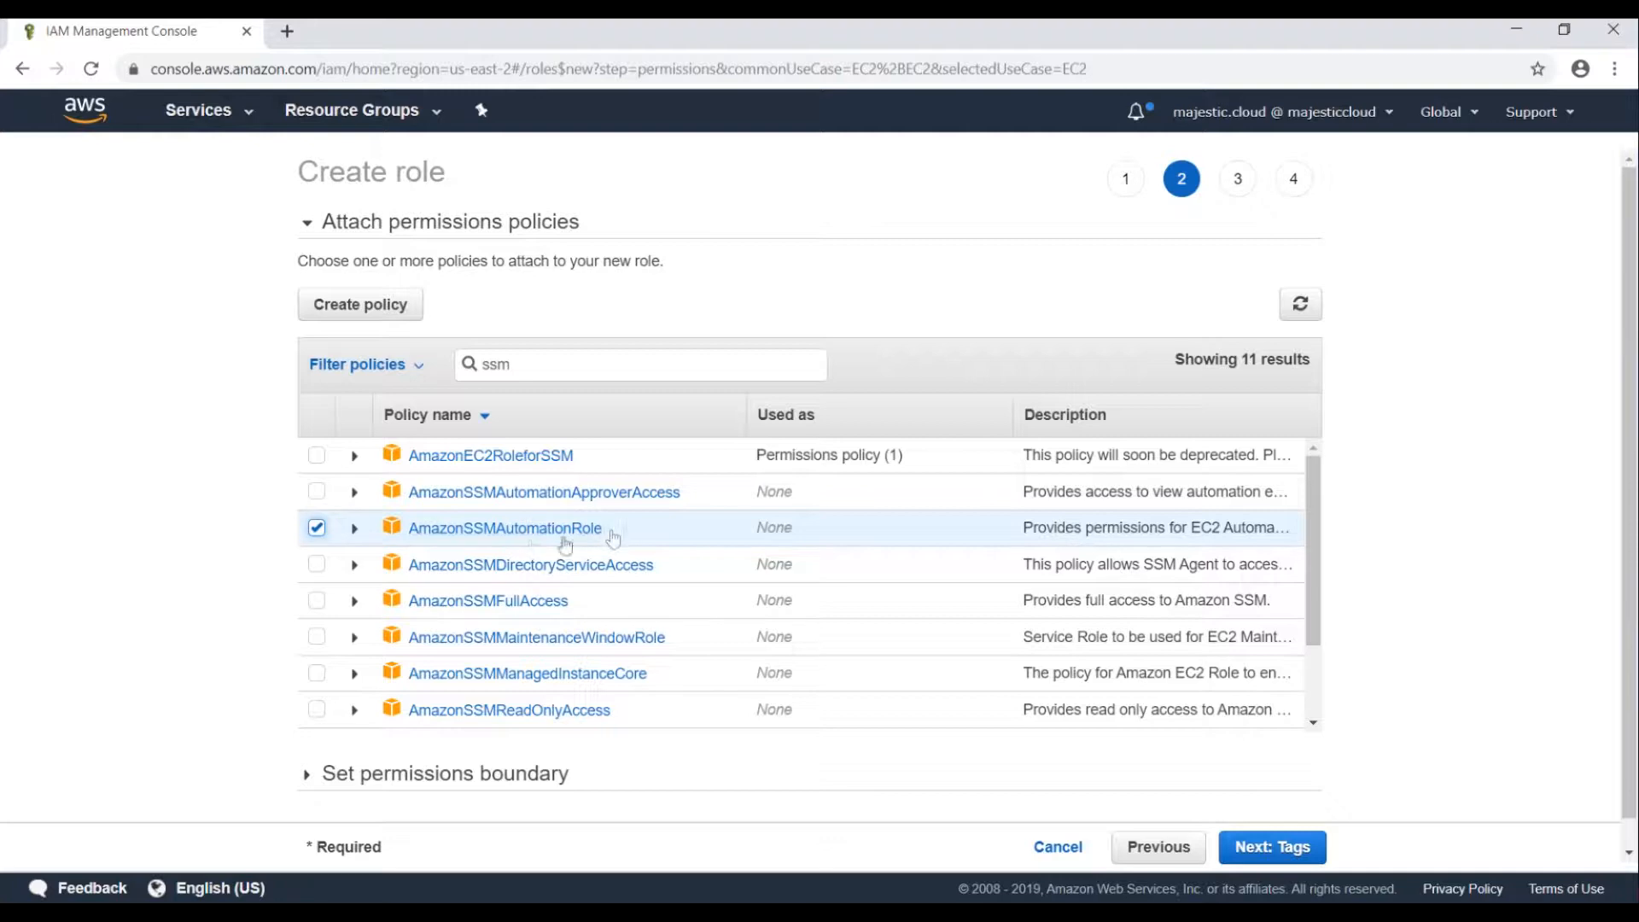
Skip tags, name the role ConfigRemediationRole, and create it.
click(1253, 849)
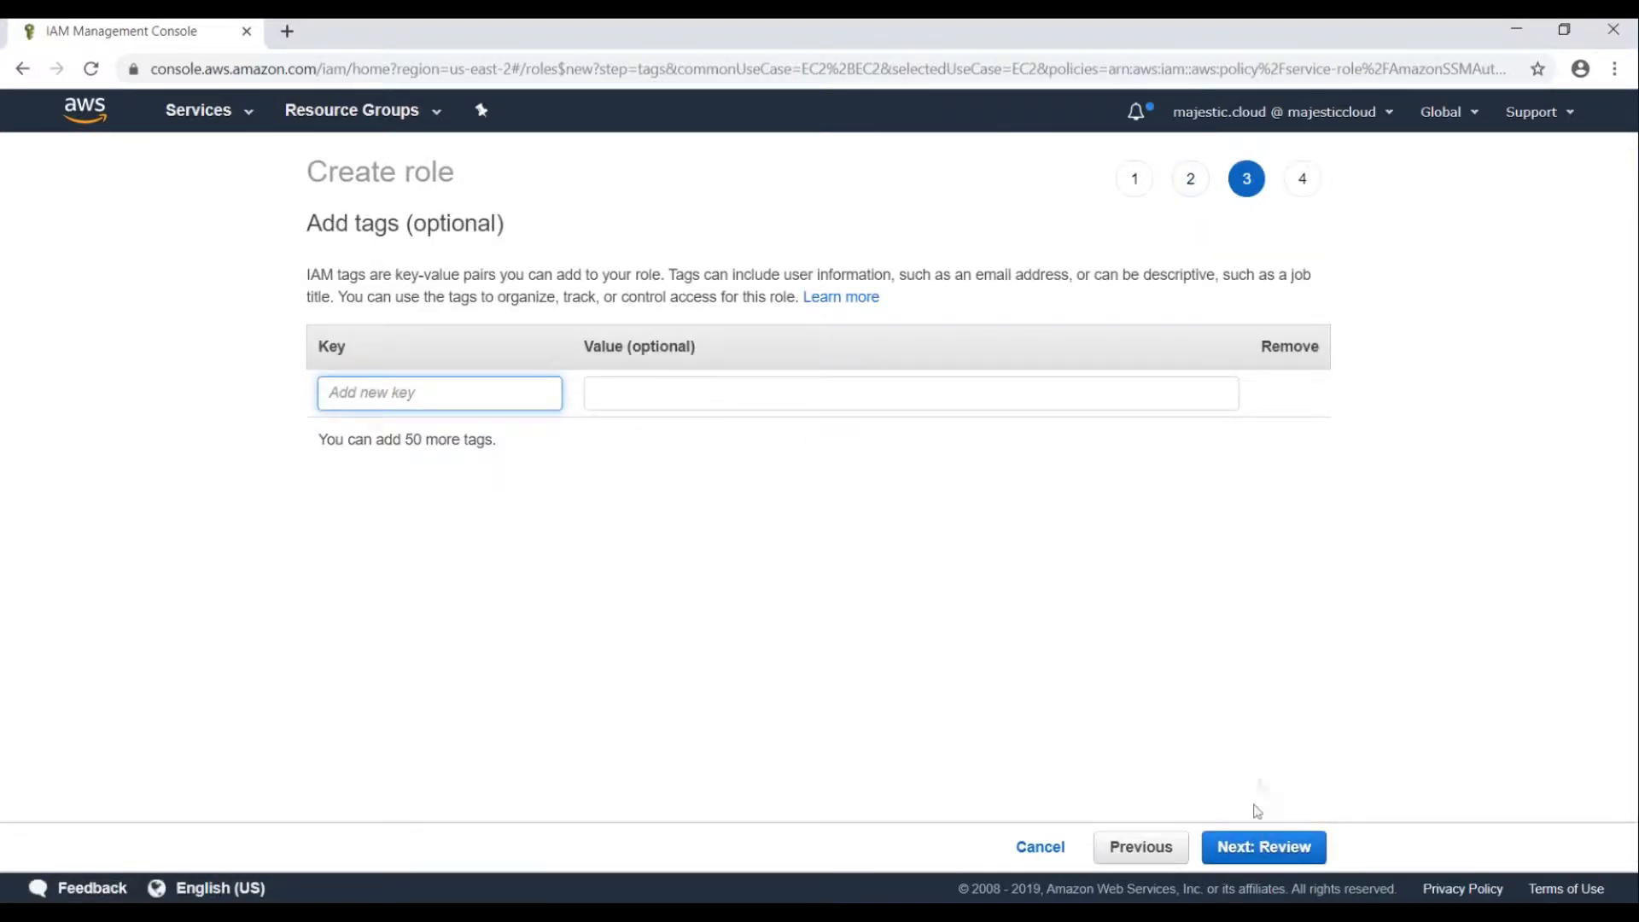
click(1264, 847)
click(697, 285)
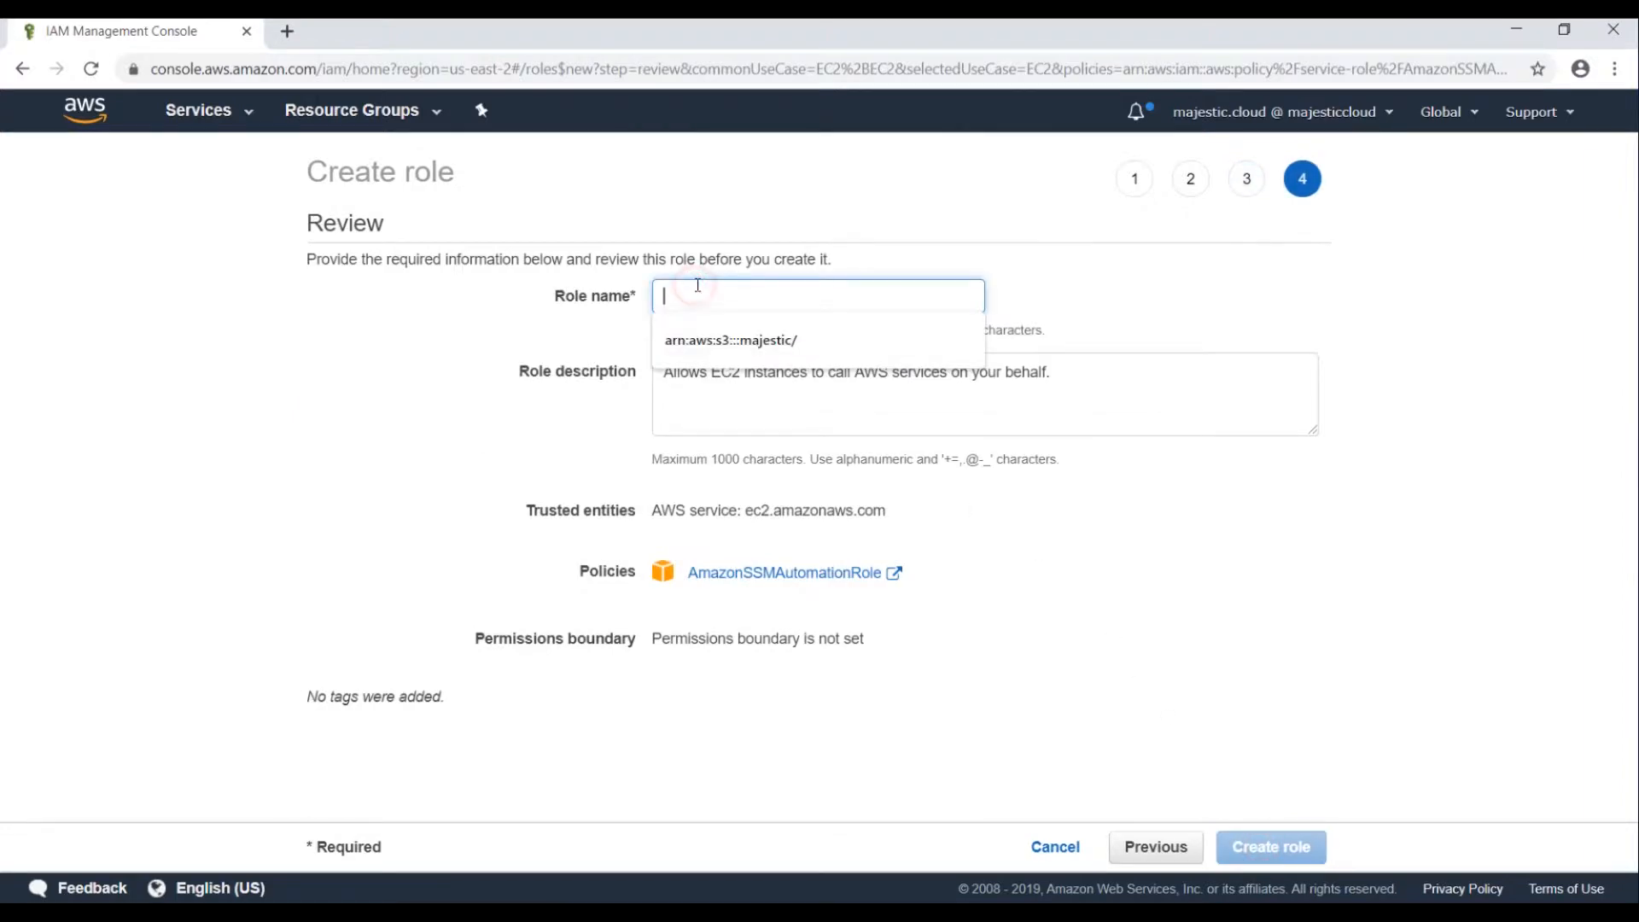
text(@)
key(BackSpace)
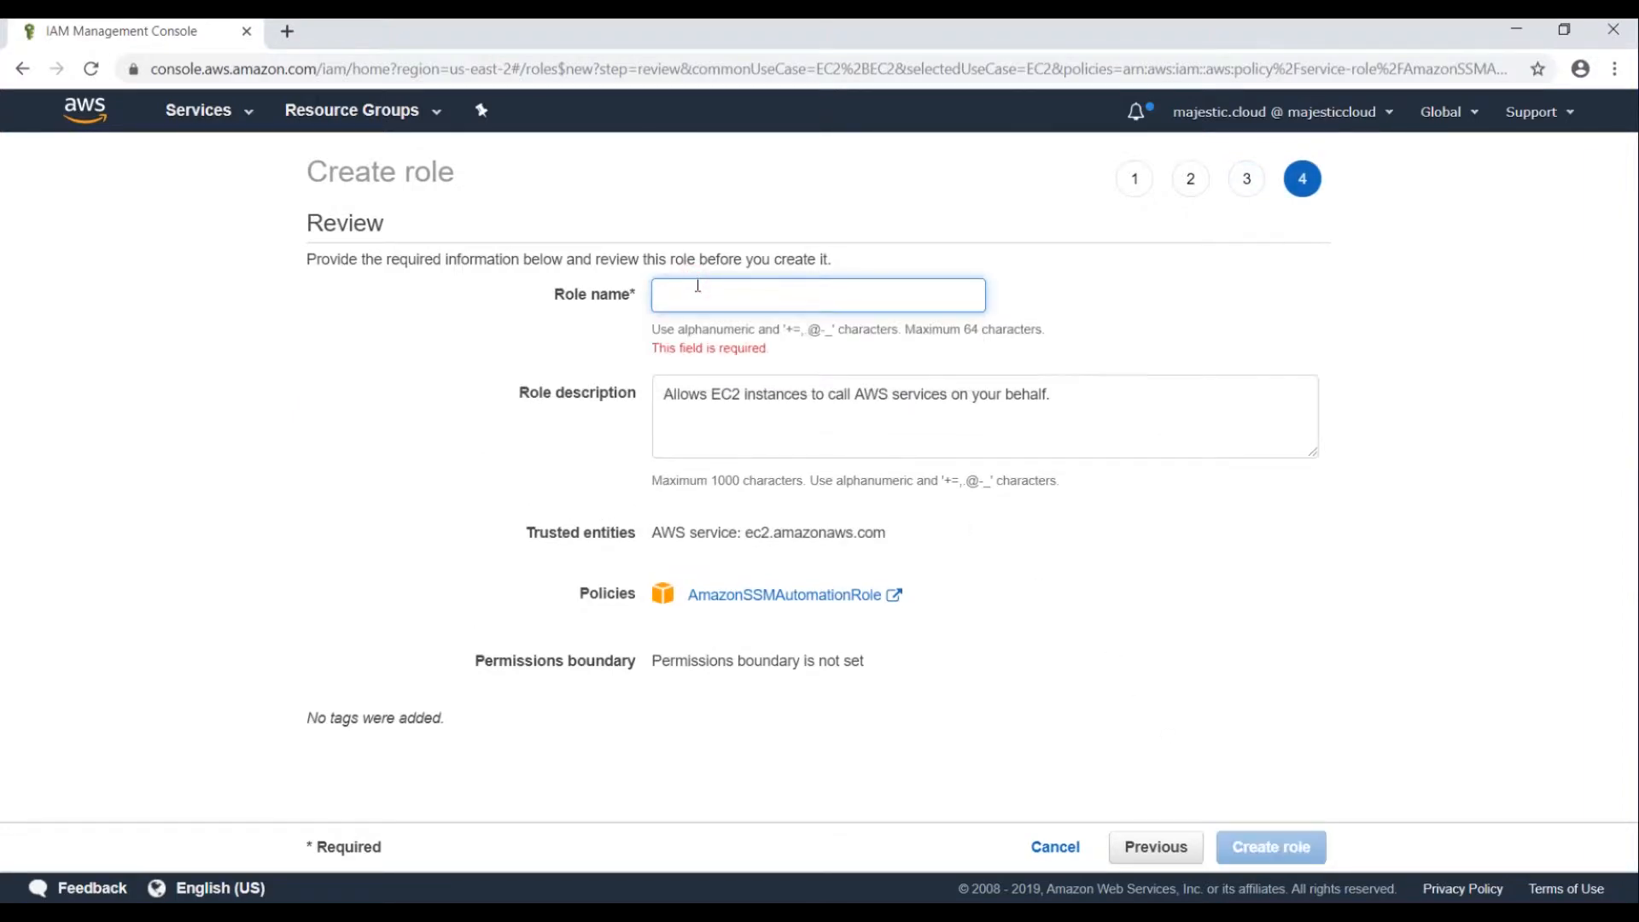
text(ConfigRemediationRole)
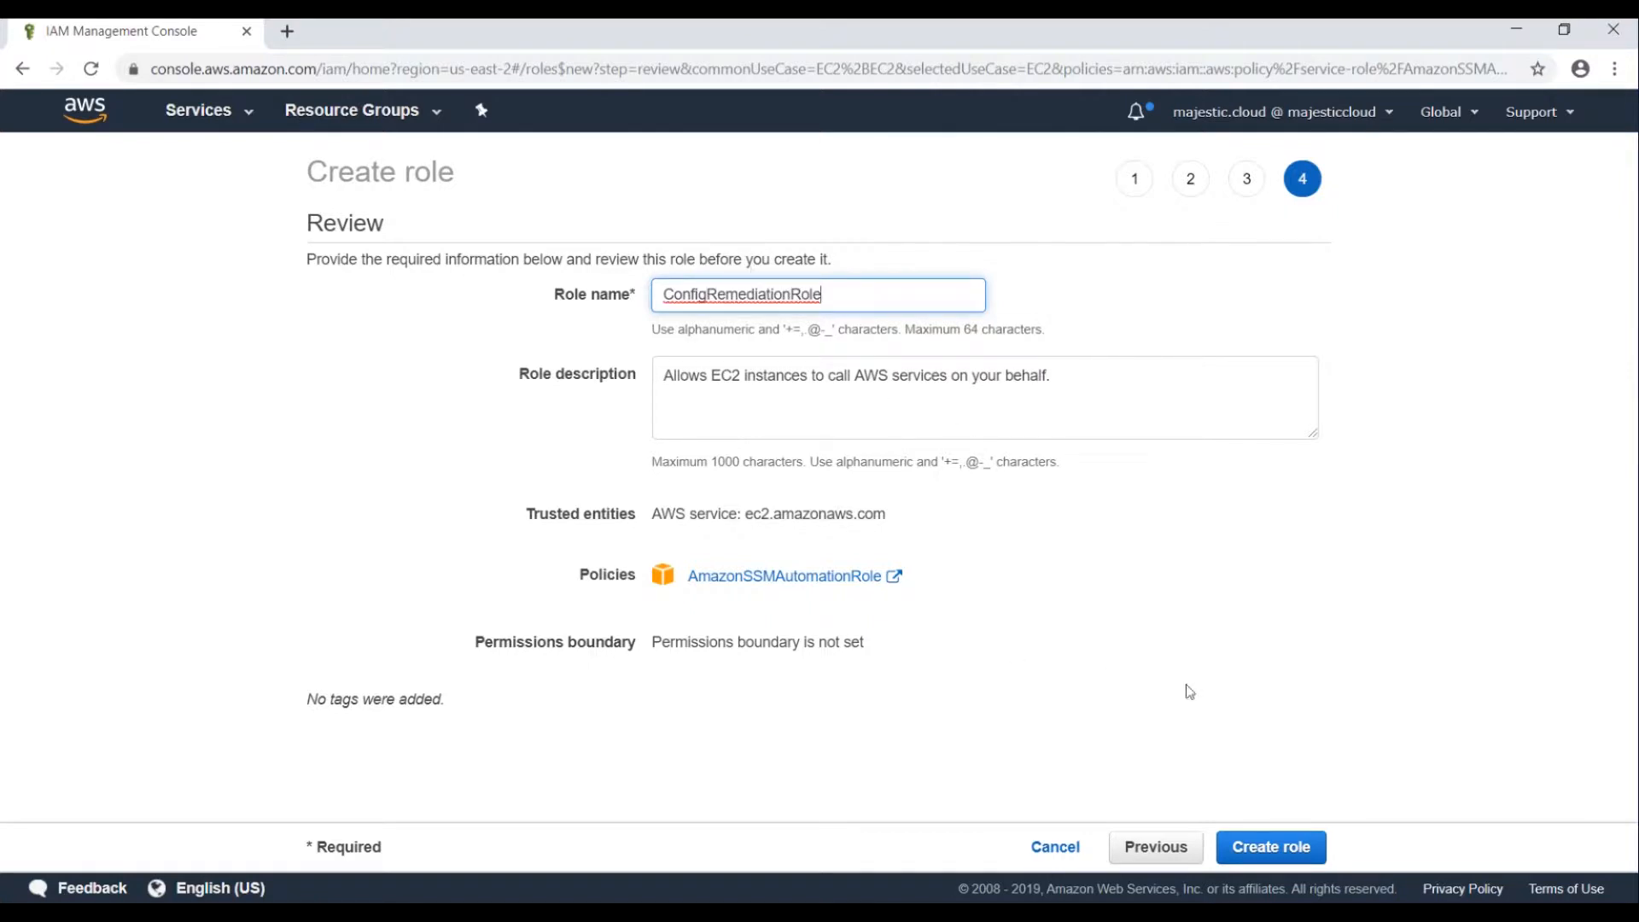
click(1242, 850)
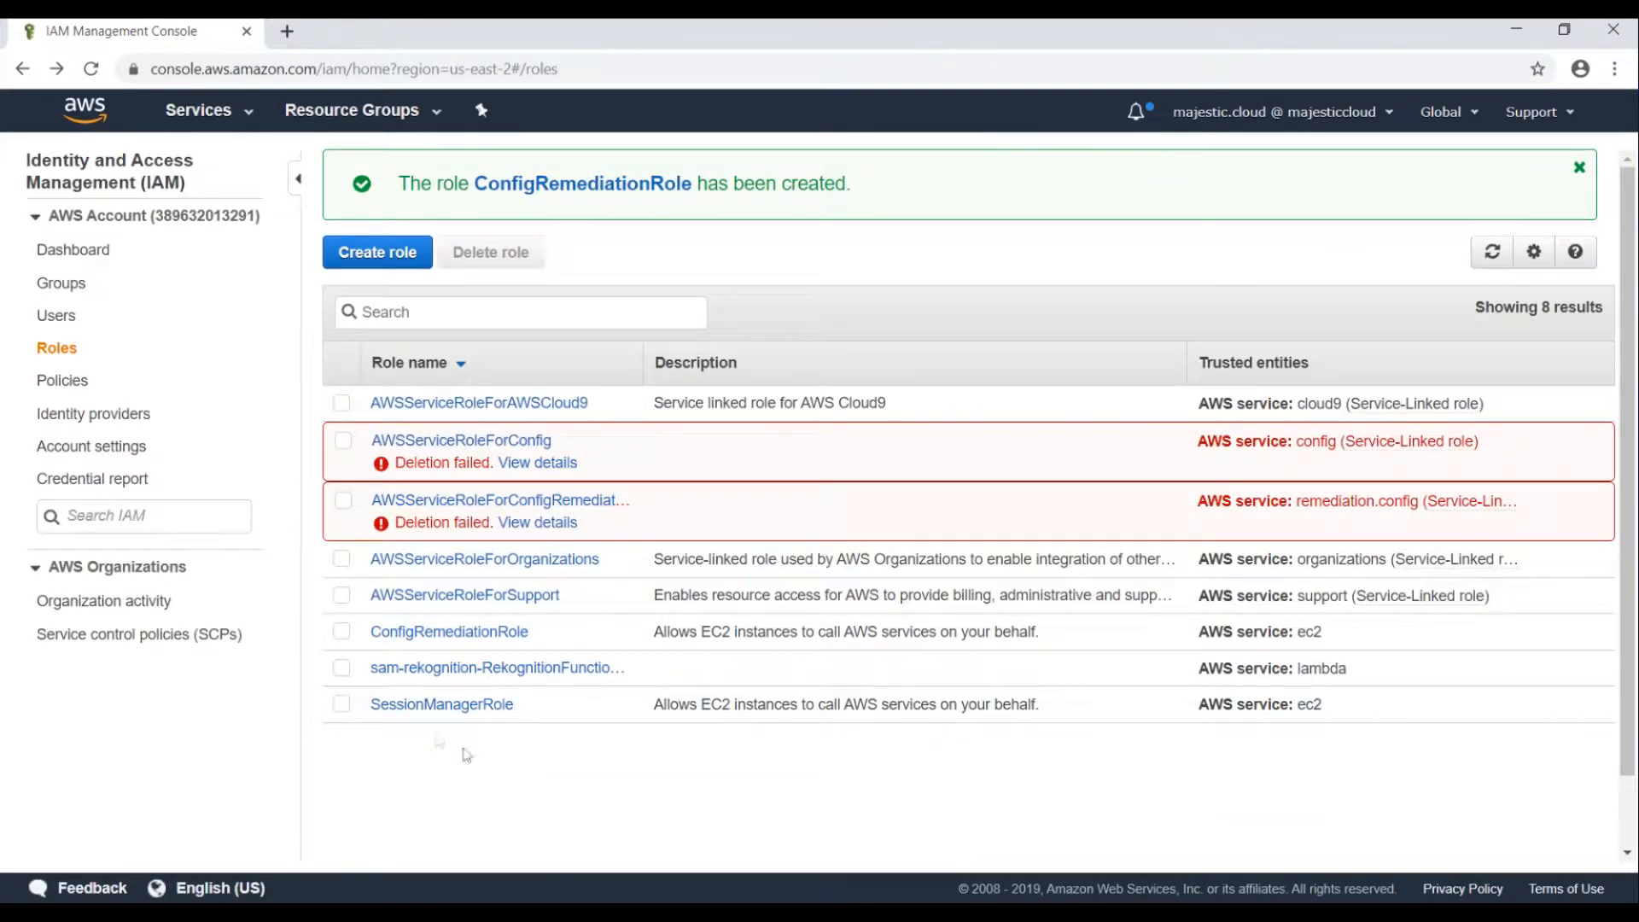
Open ConfigRemediationRole and start a new inline policy for it.
click(472, 632)
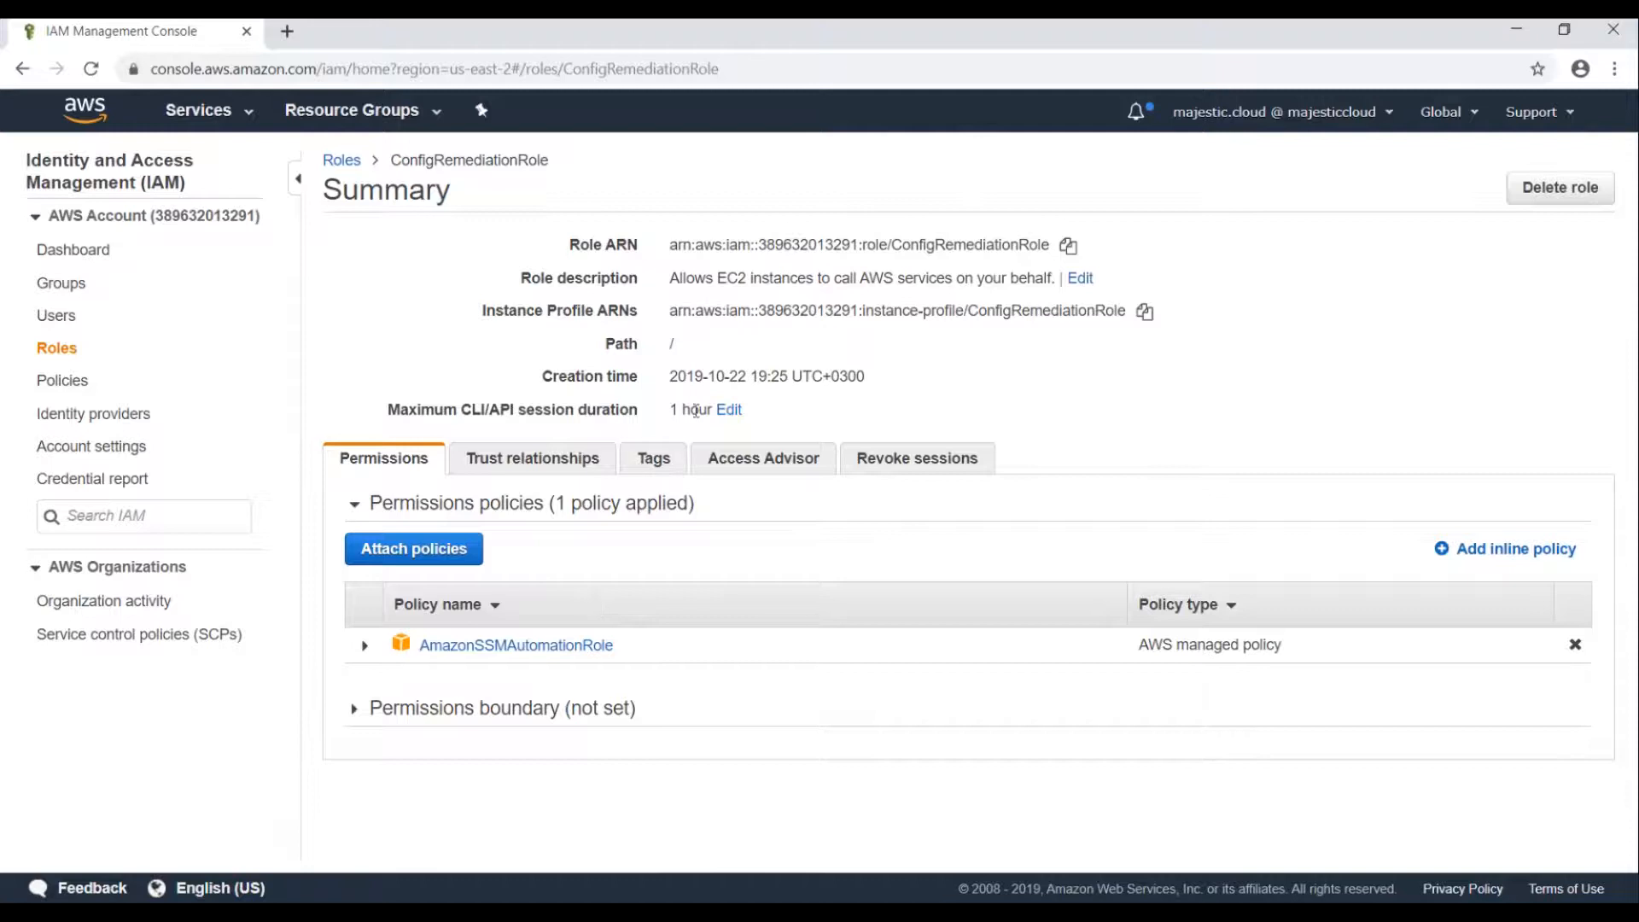
click(1487, 549)
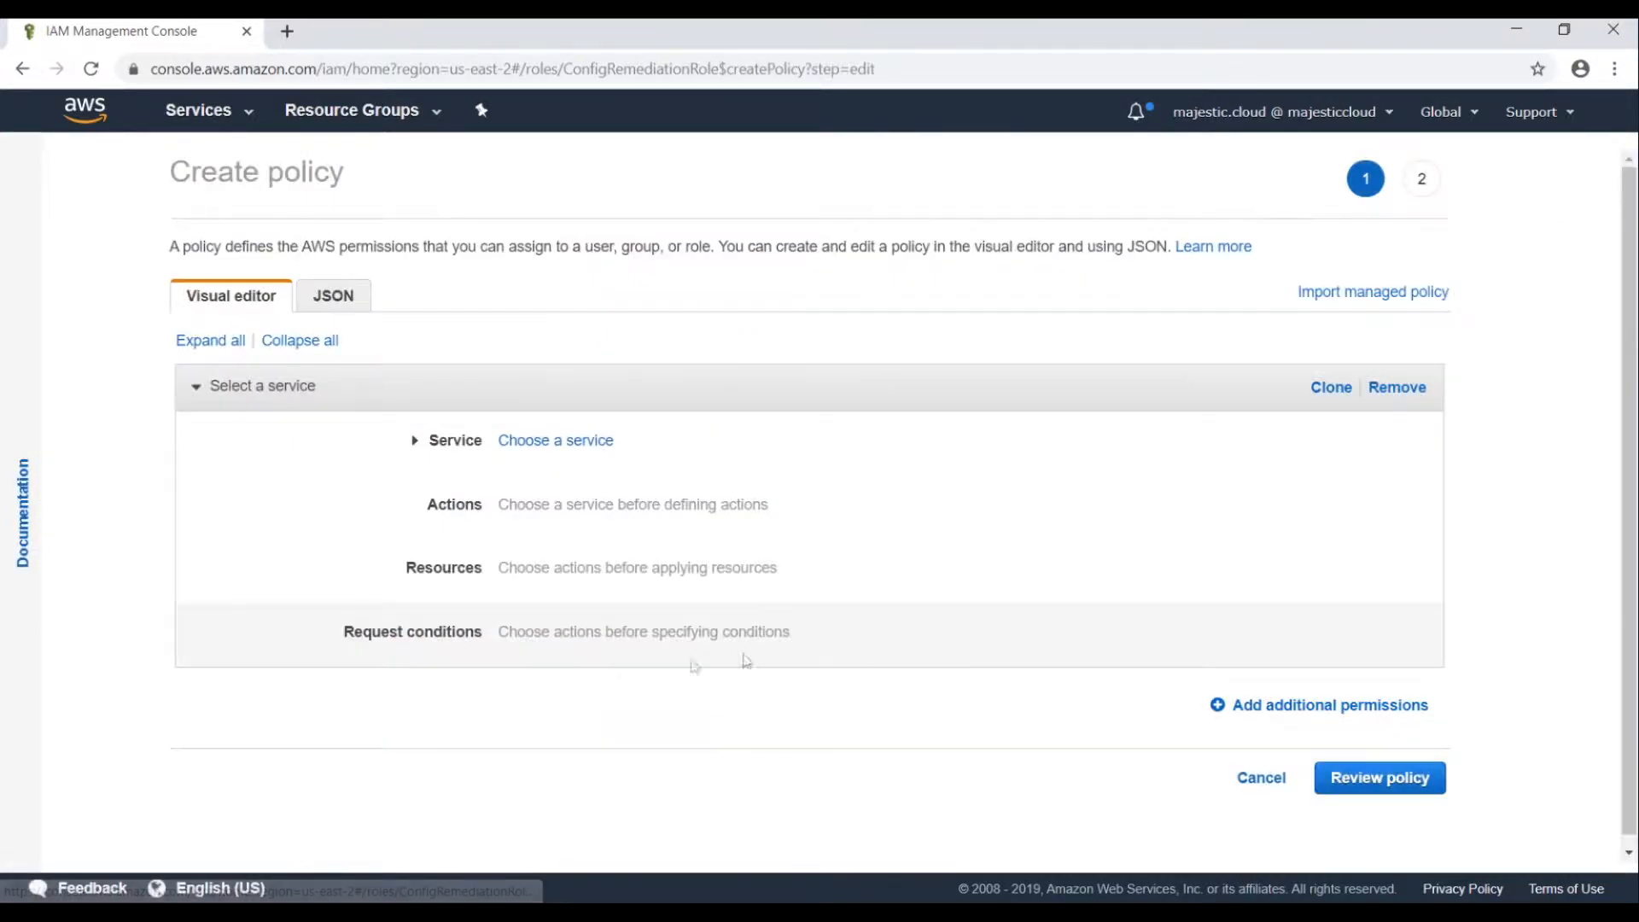
Set the inline policy to allow all SNS actions on all resources.
click(521, 442)
click(577, 473)
text(S3)
double_click(584, 470)
text(SNS)
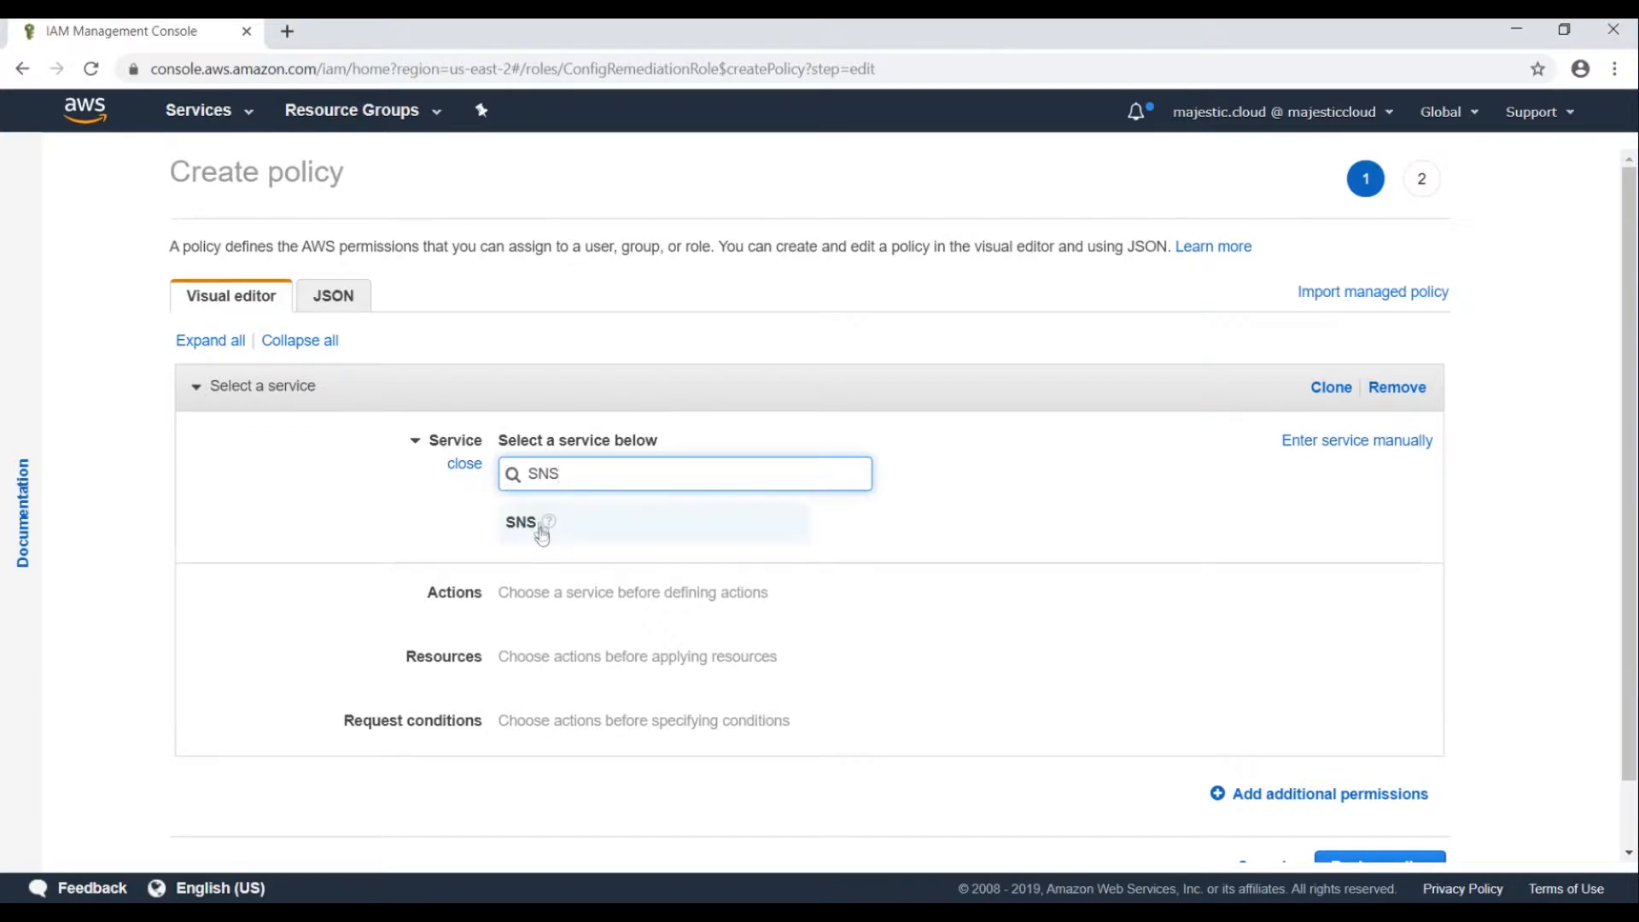
click(531, 526)
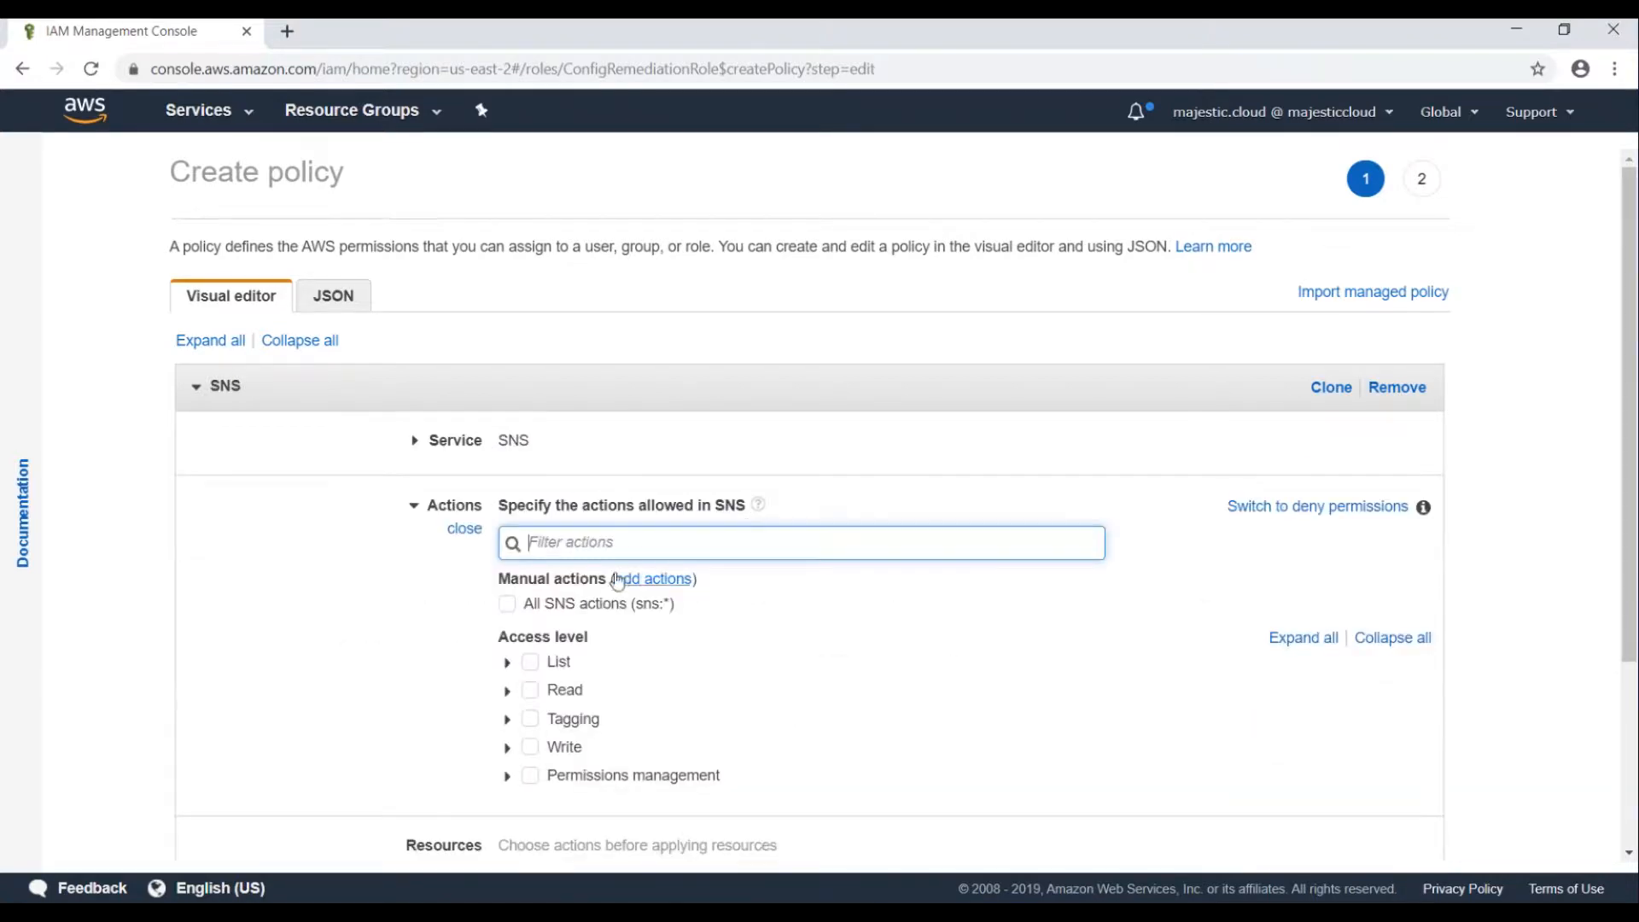
click(507, 603)
scroll(384, 620, down, 3)
click(527, 586)
click(527, 511)
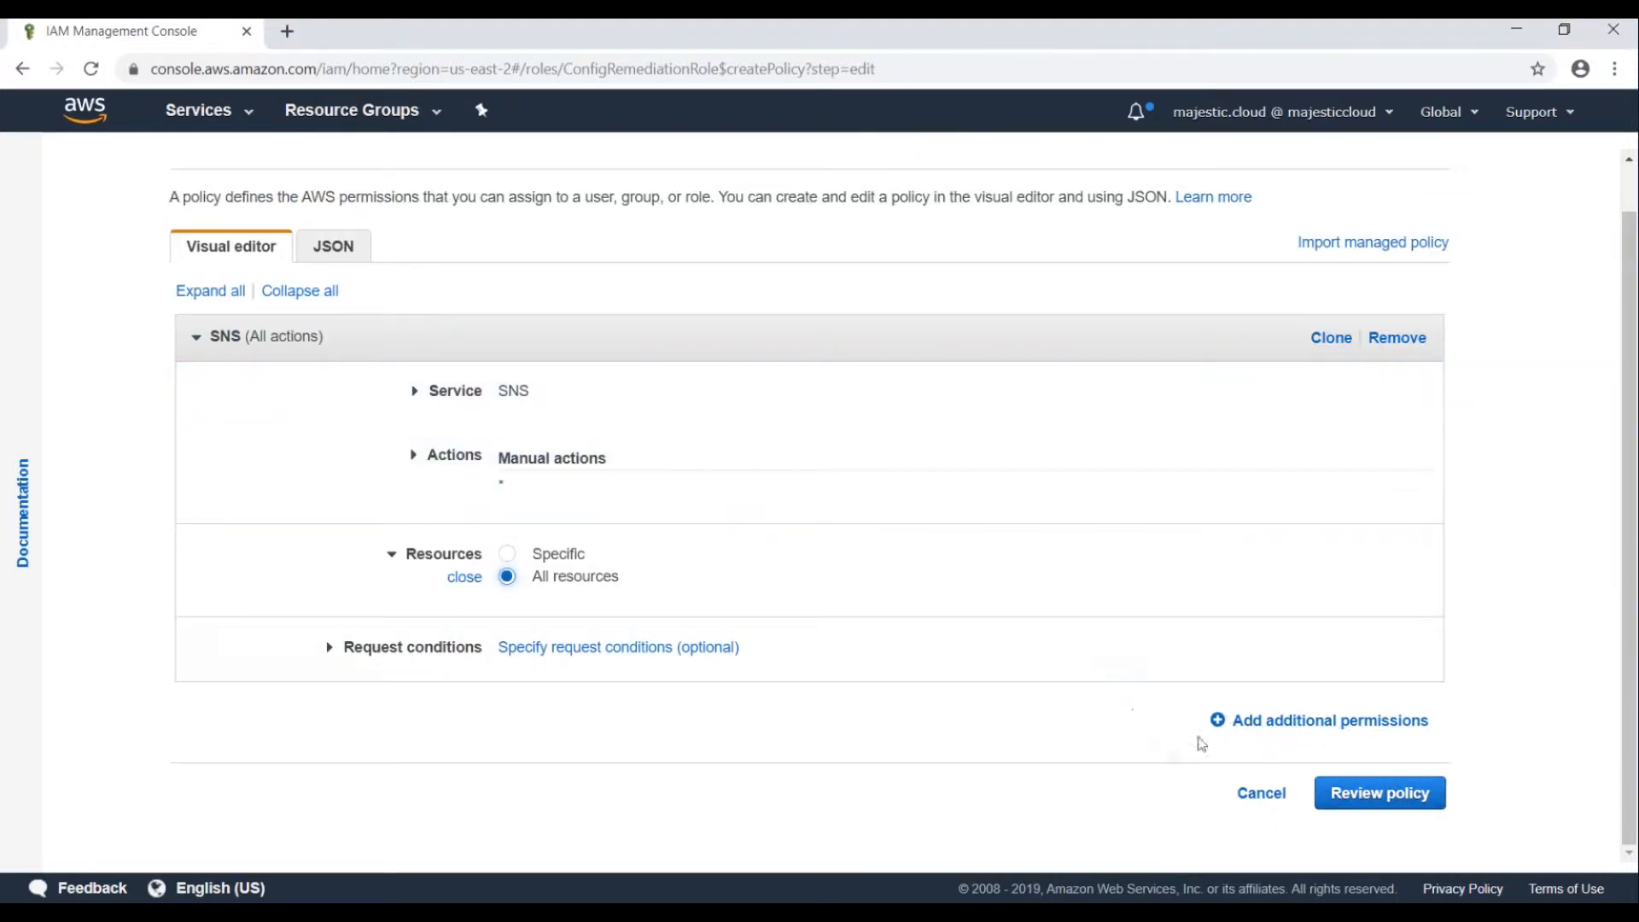
Name the policy SNS-FullAccess and create it on the role.
click(1380, 794)
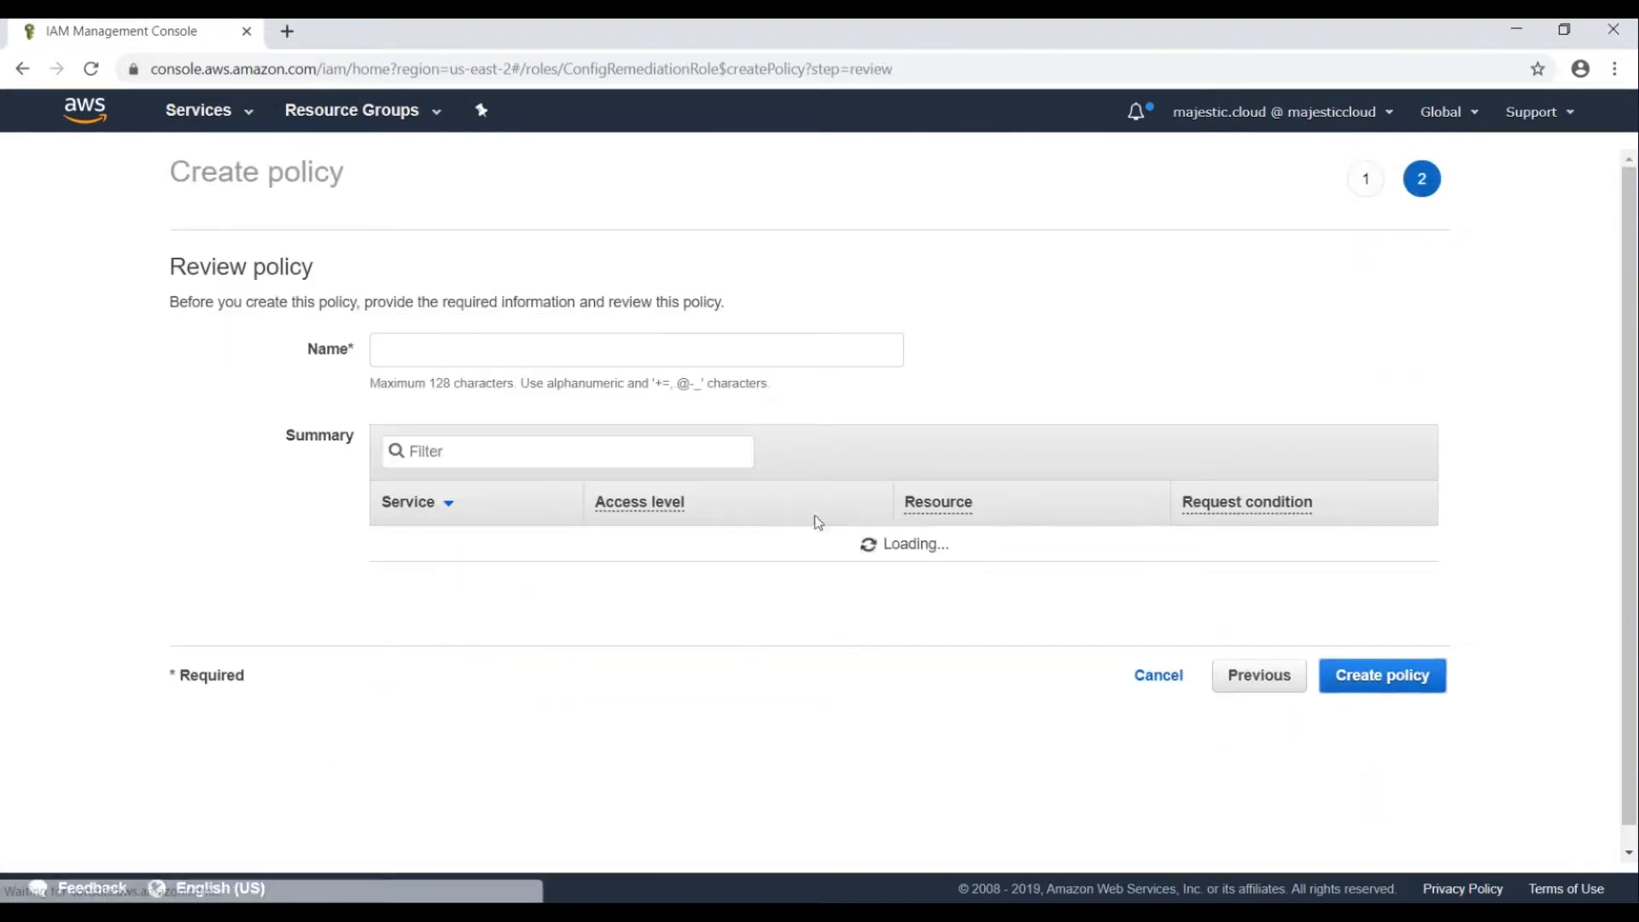
click(446, 348)
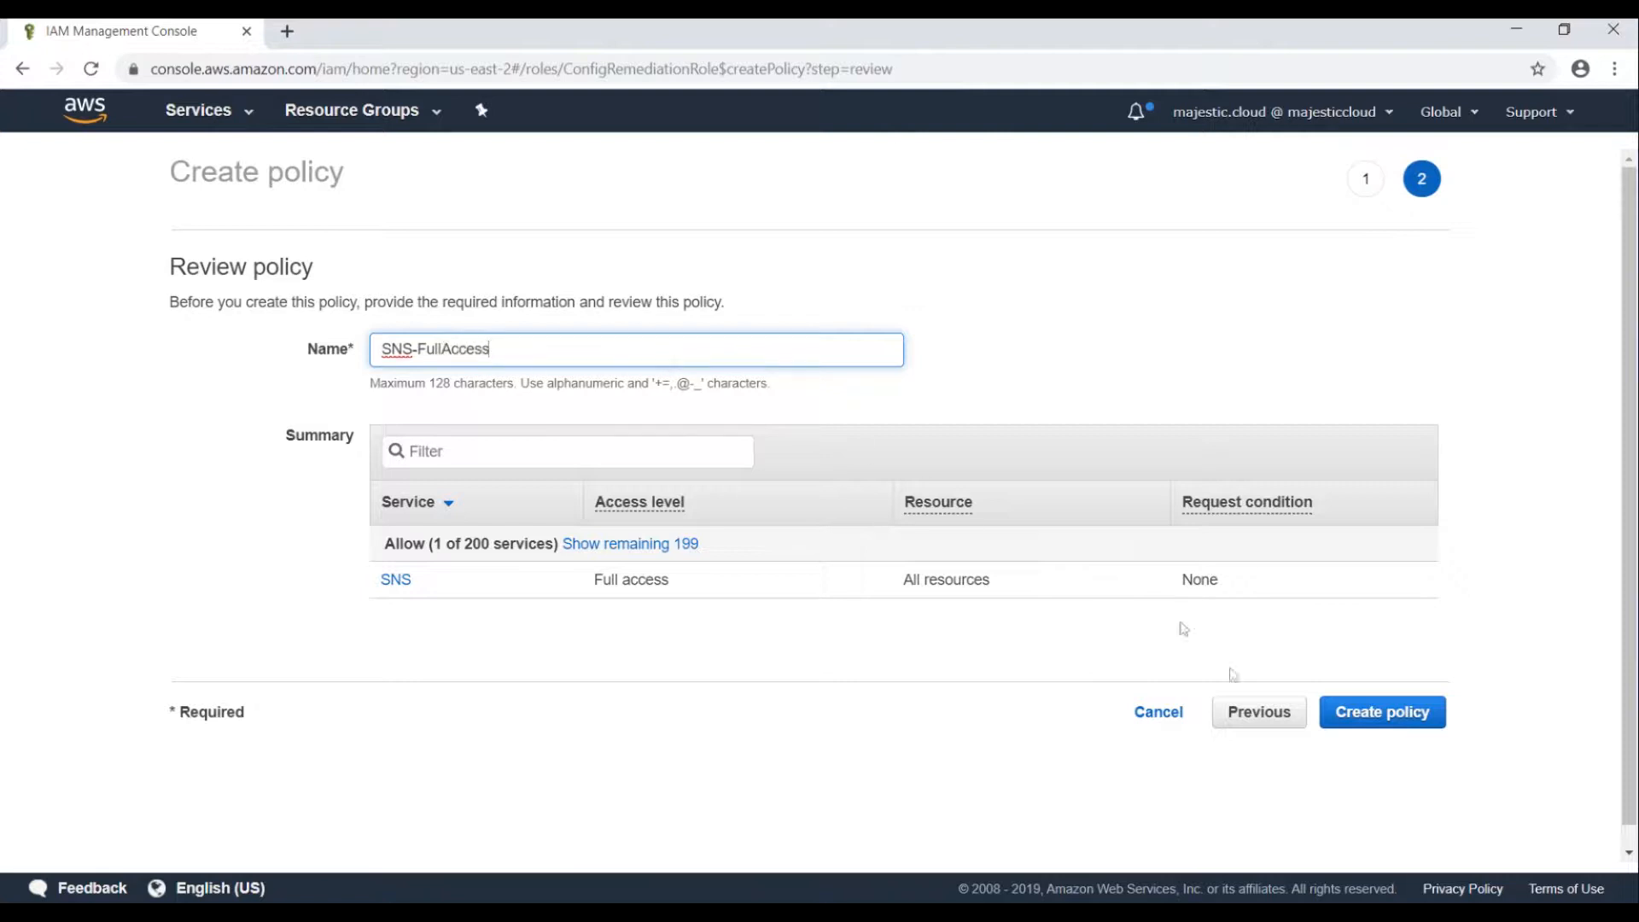
click(1378, 714)
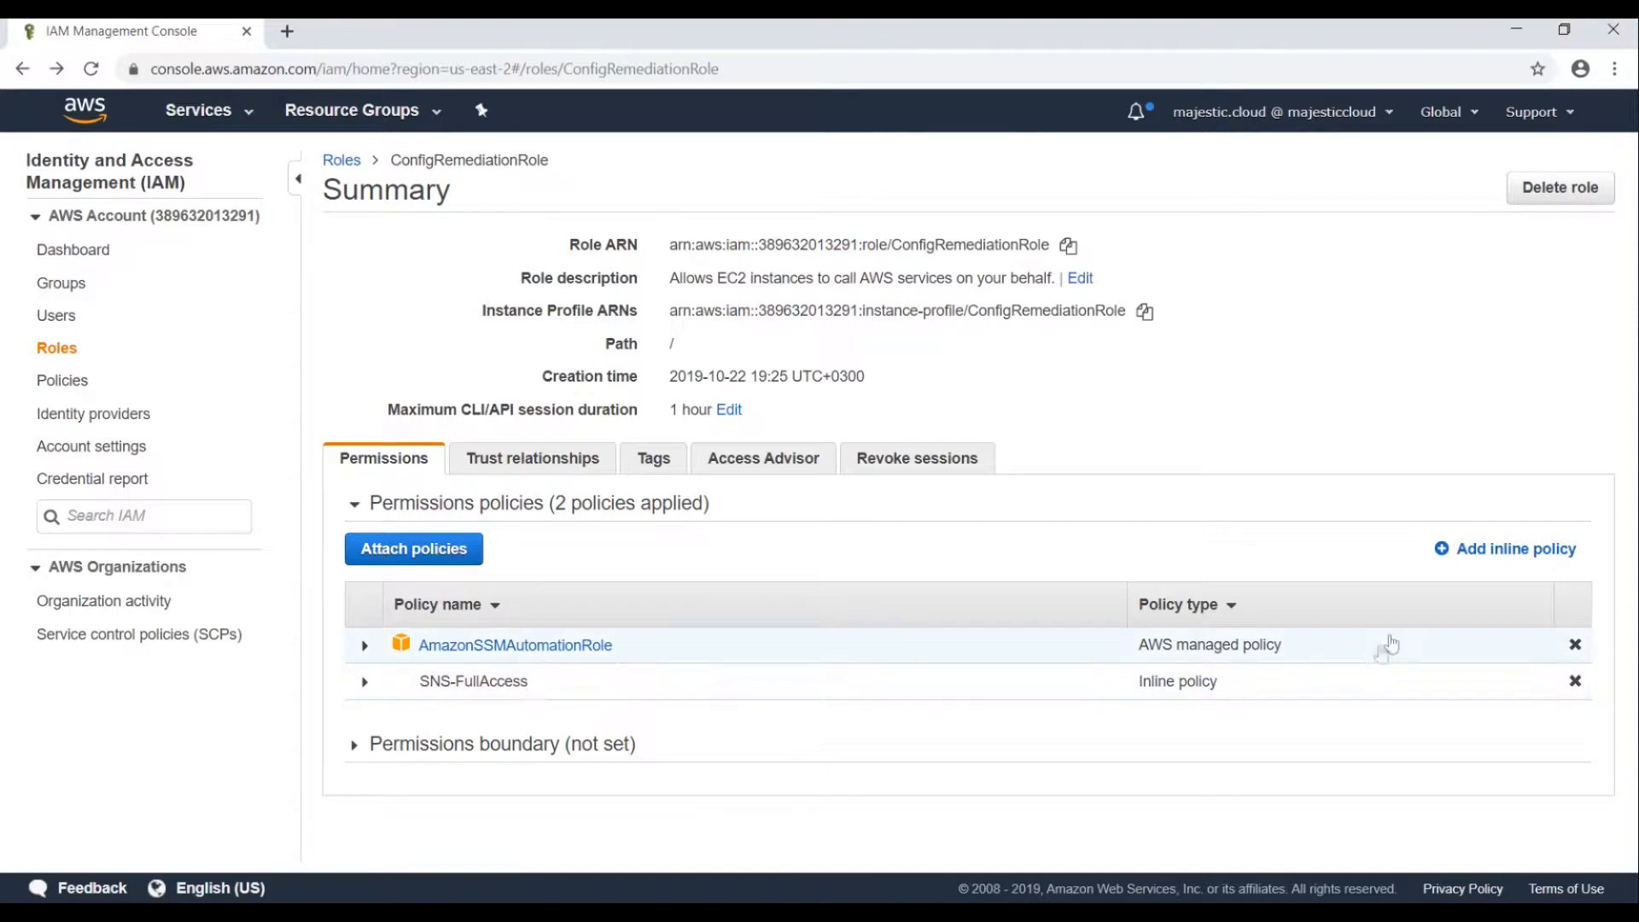
click(1490, 548)
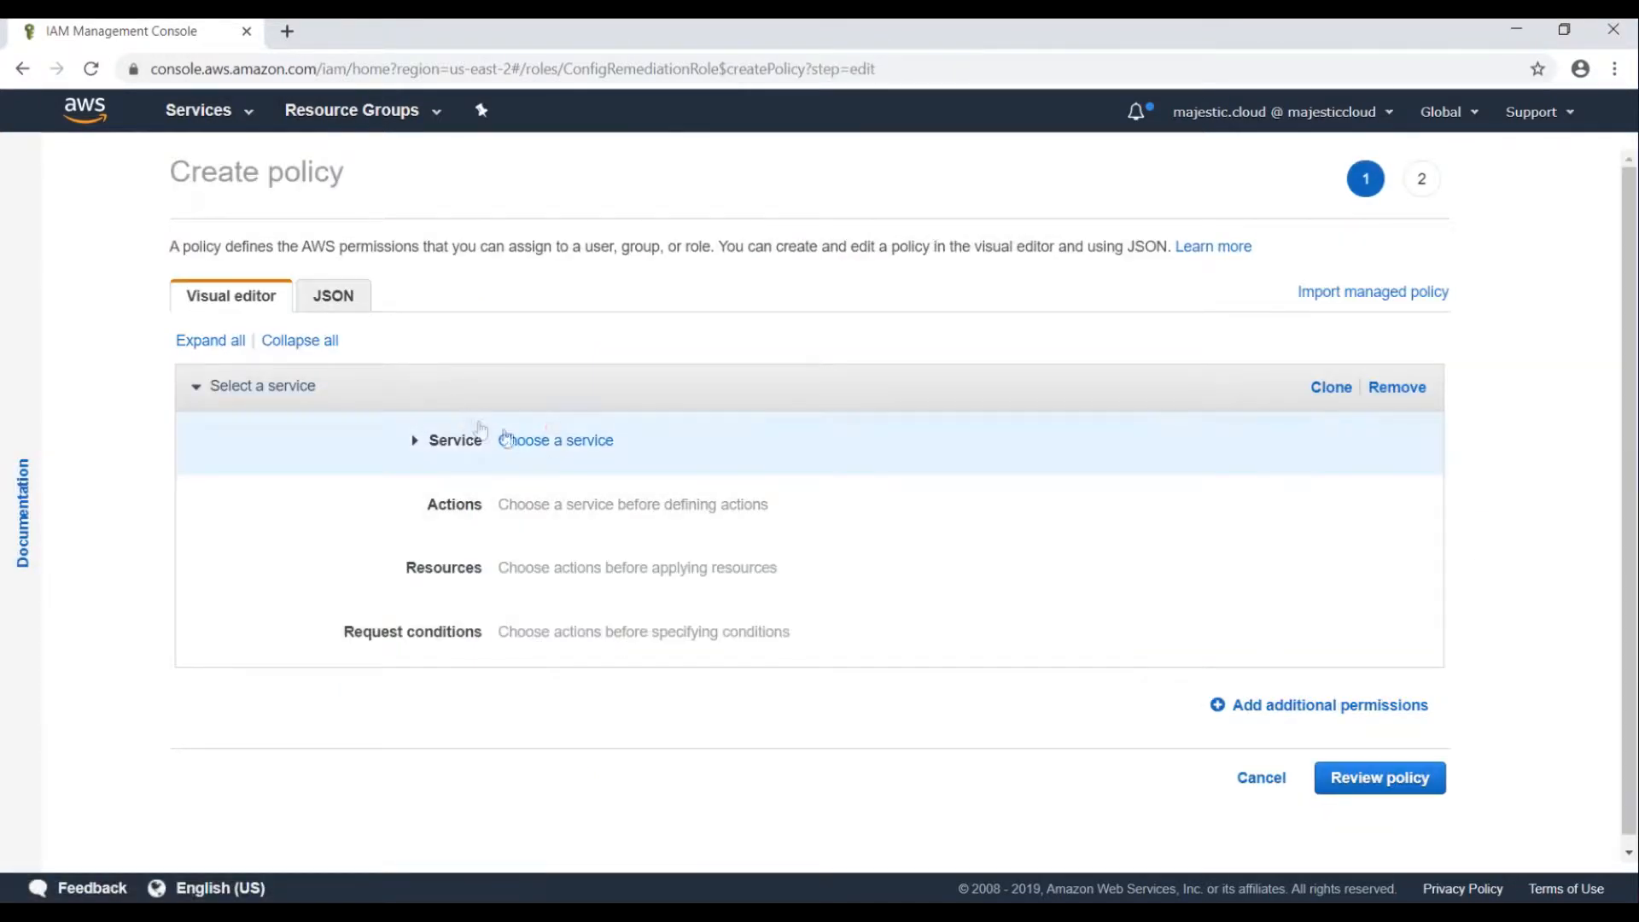
Set the next inline policy to allow all S3 actions on all resources.
click(551, 440)
text(S3)
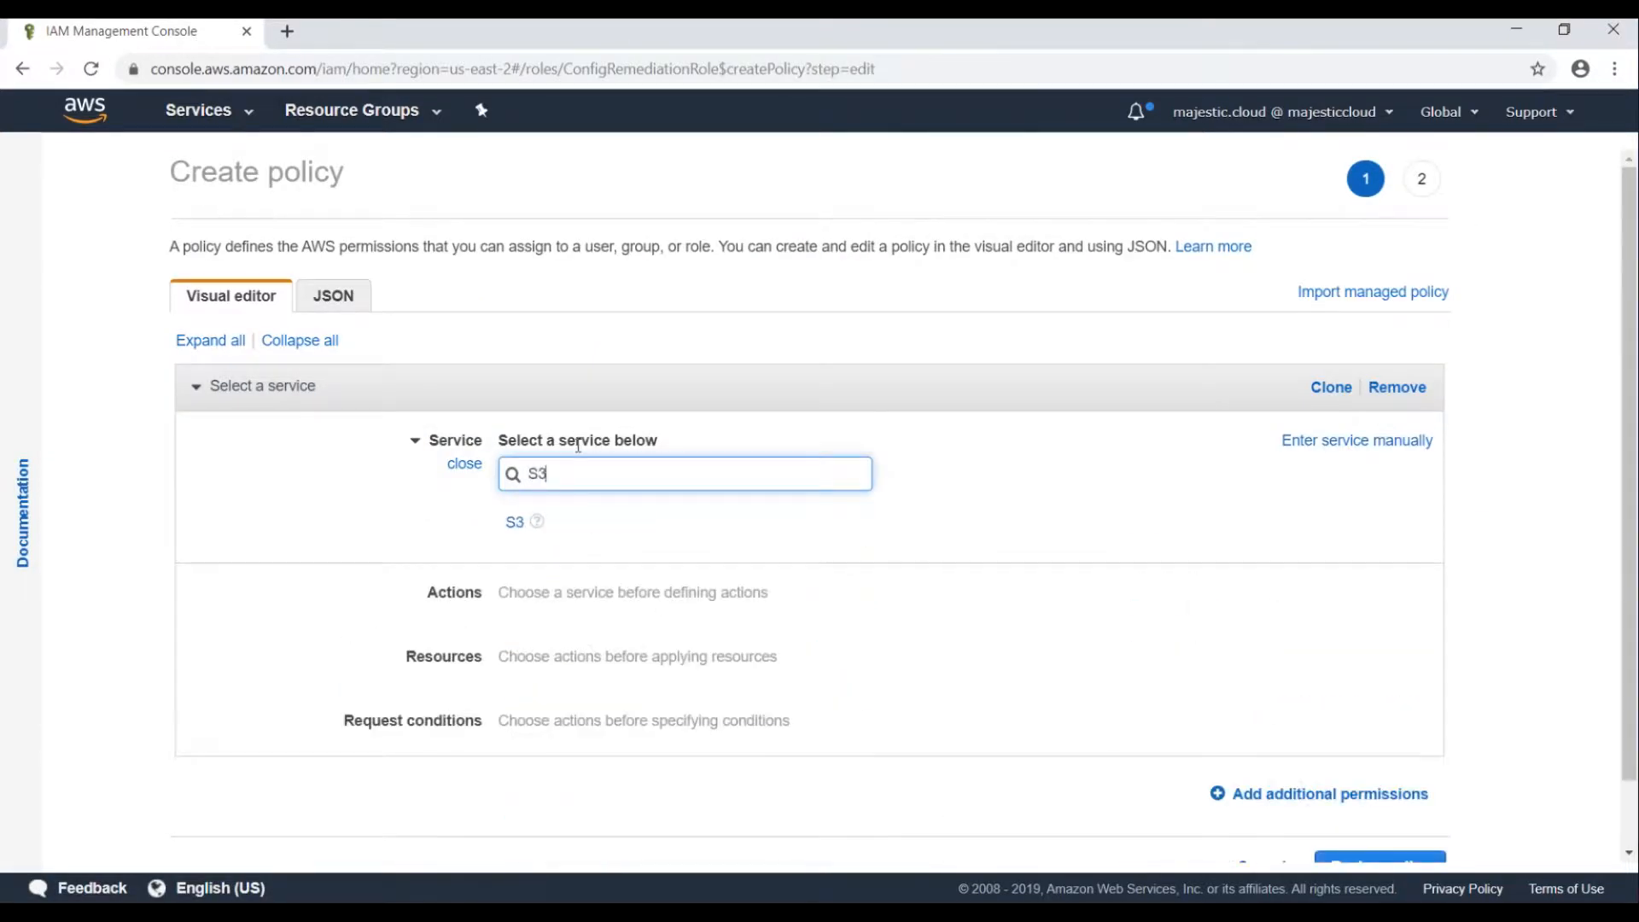
click(536, 521)
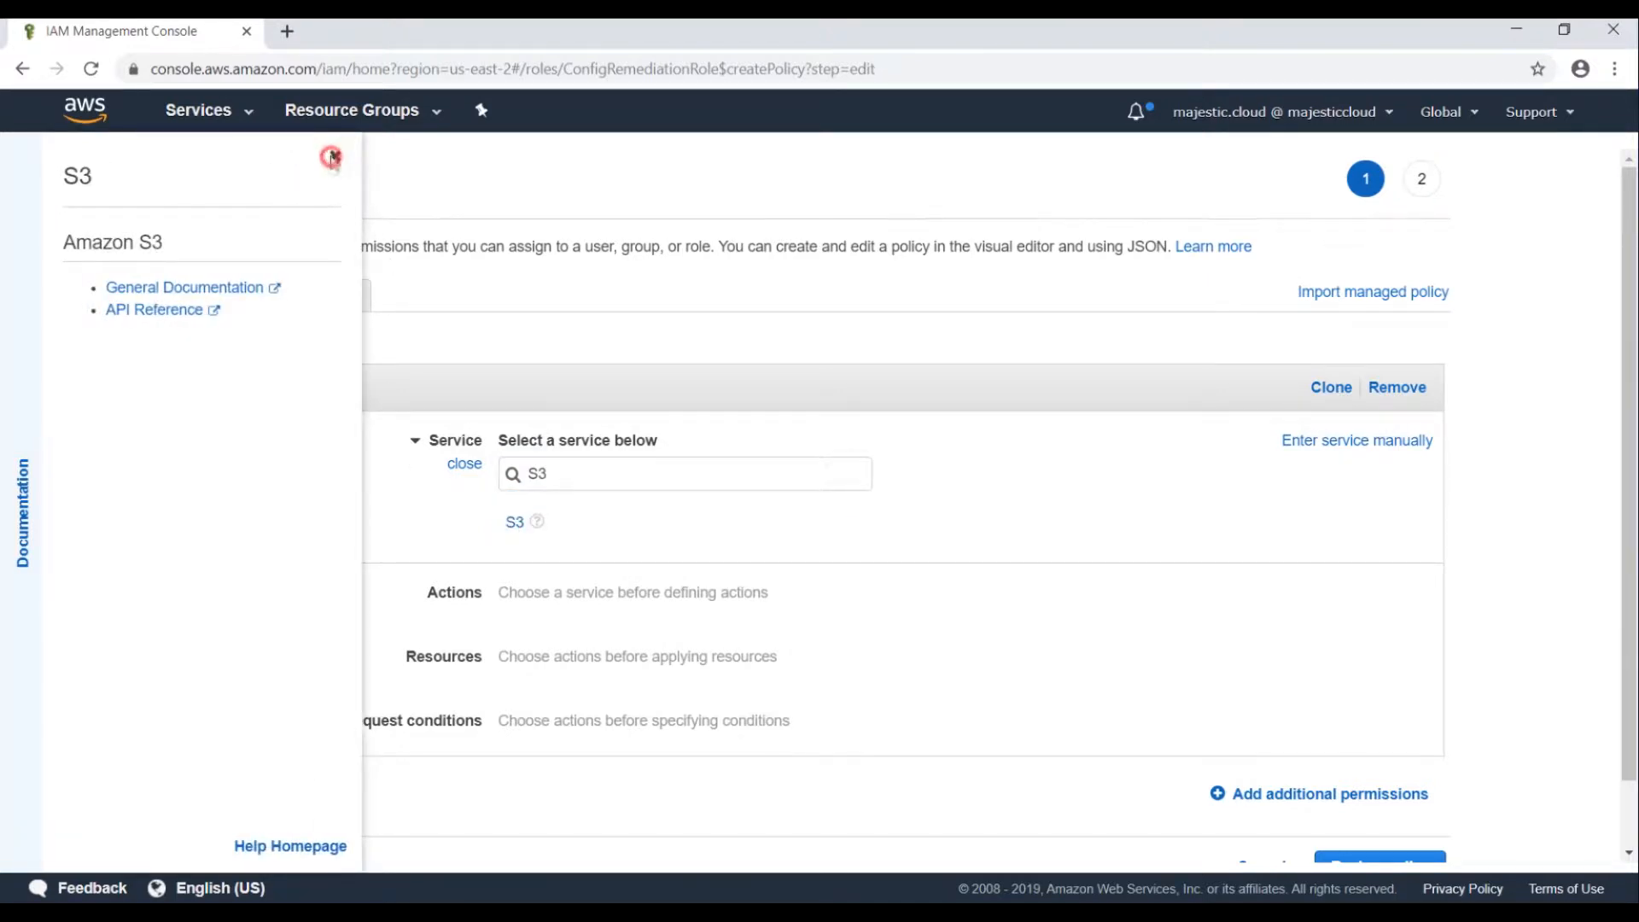
click(334, 156)
click(512, 518)
click(510, 605)
scroll(512, 615, down, 3)
click(528, 667)
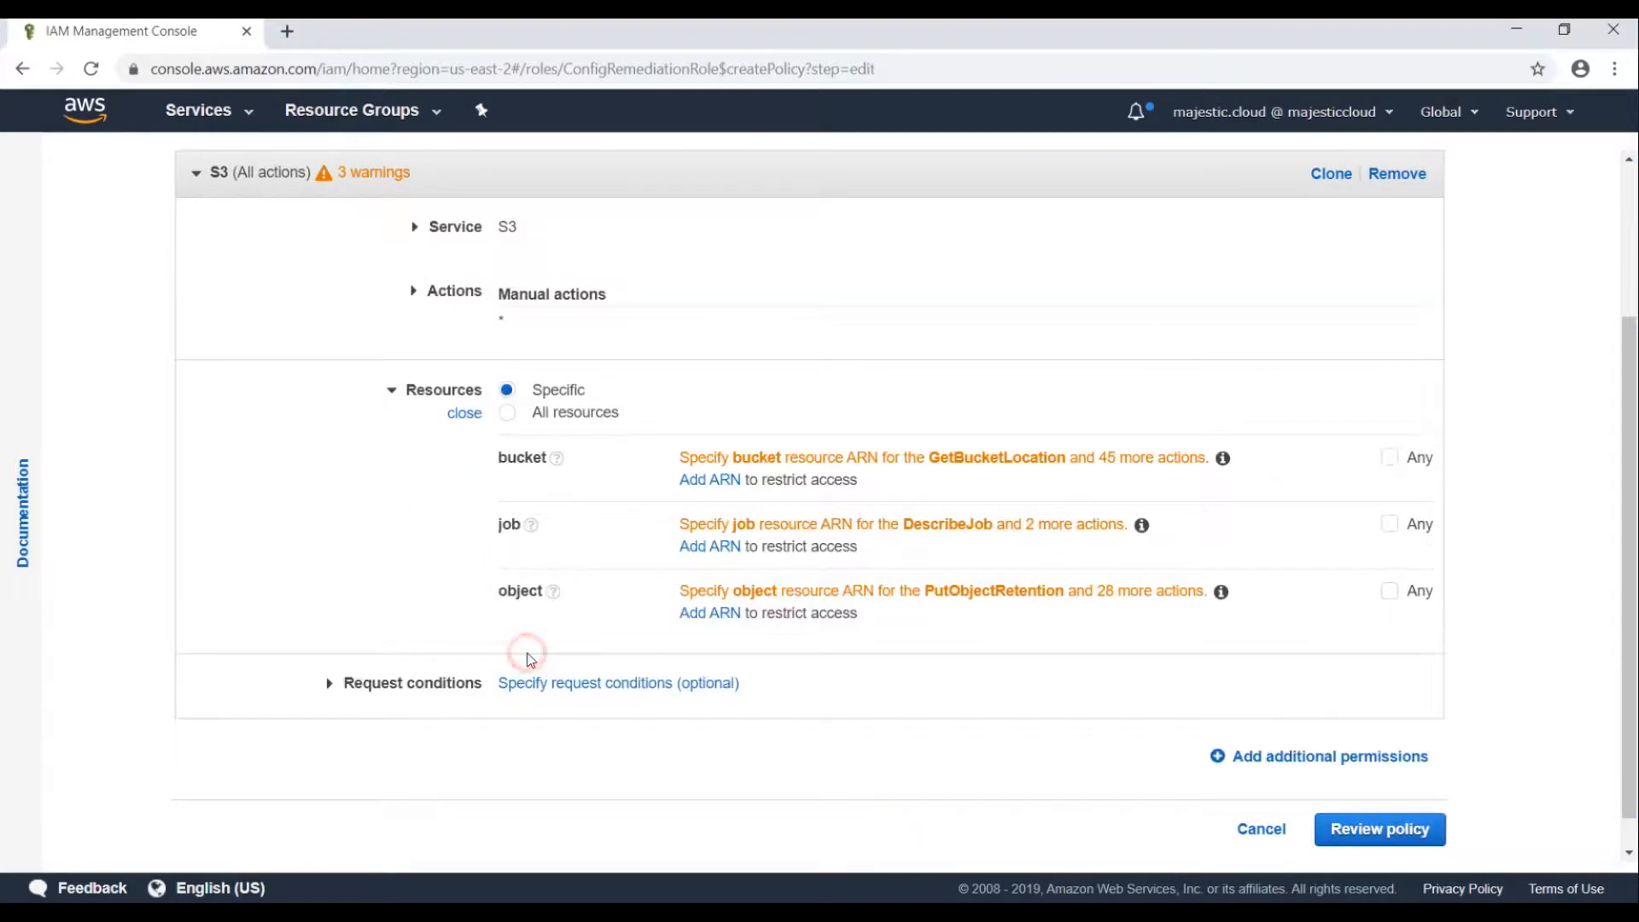
click(560, 412)
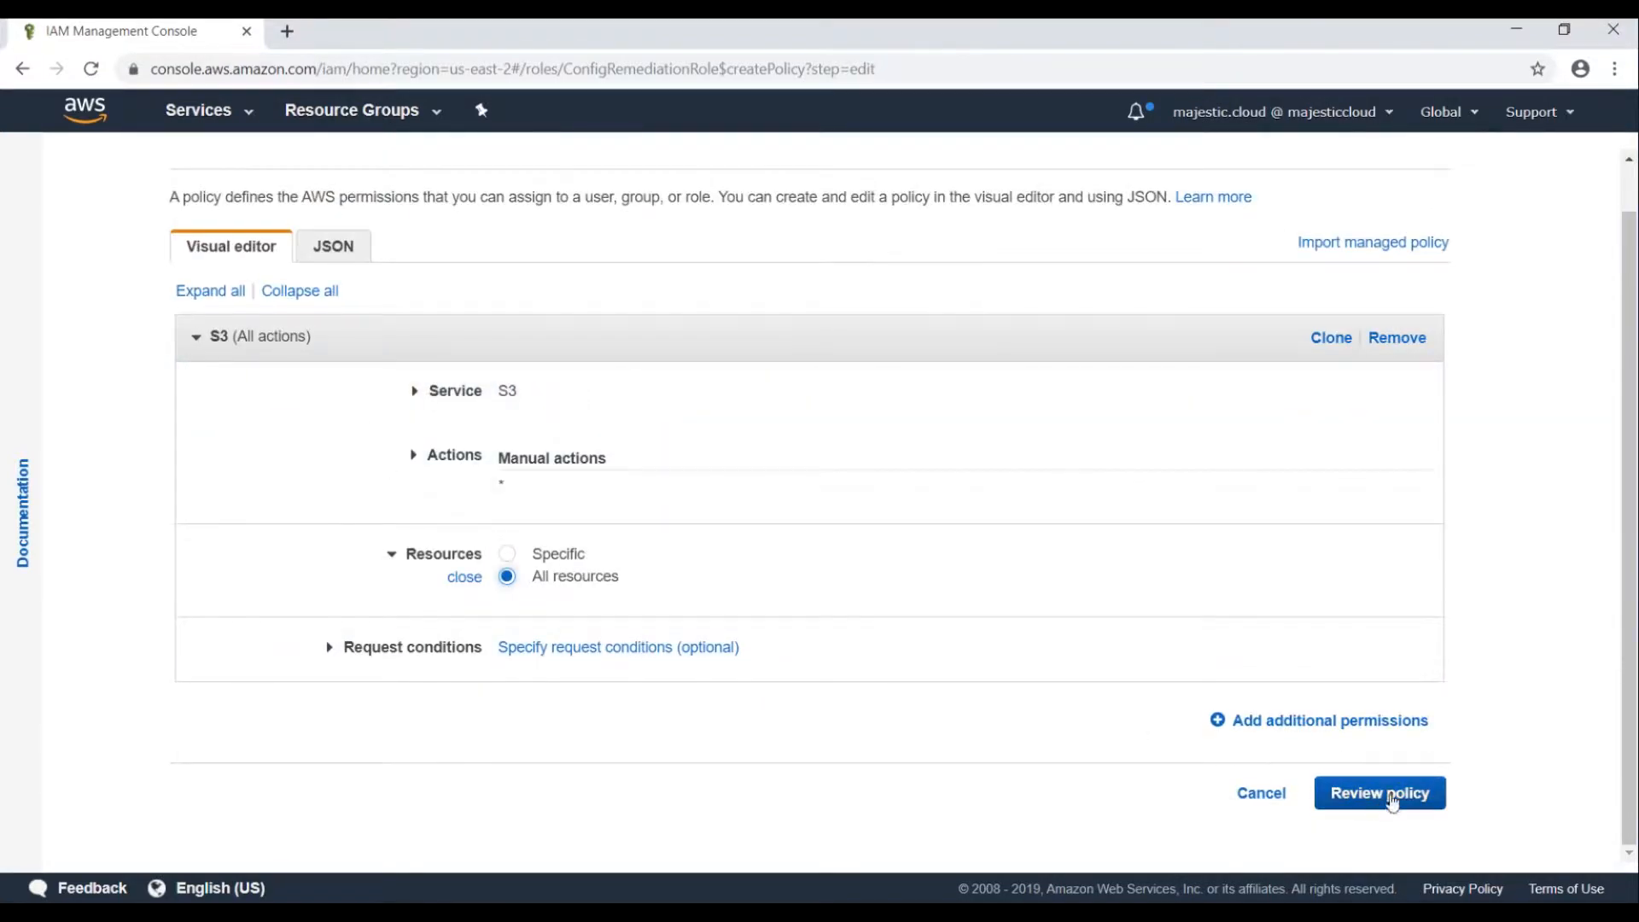
Name the policy S3-FullAccess and create it on the role.
click(1390, 794)
click(463, 341)
text(S3-FullAccess)
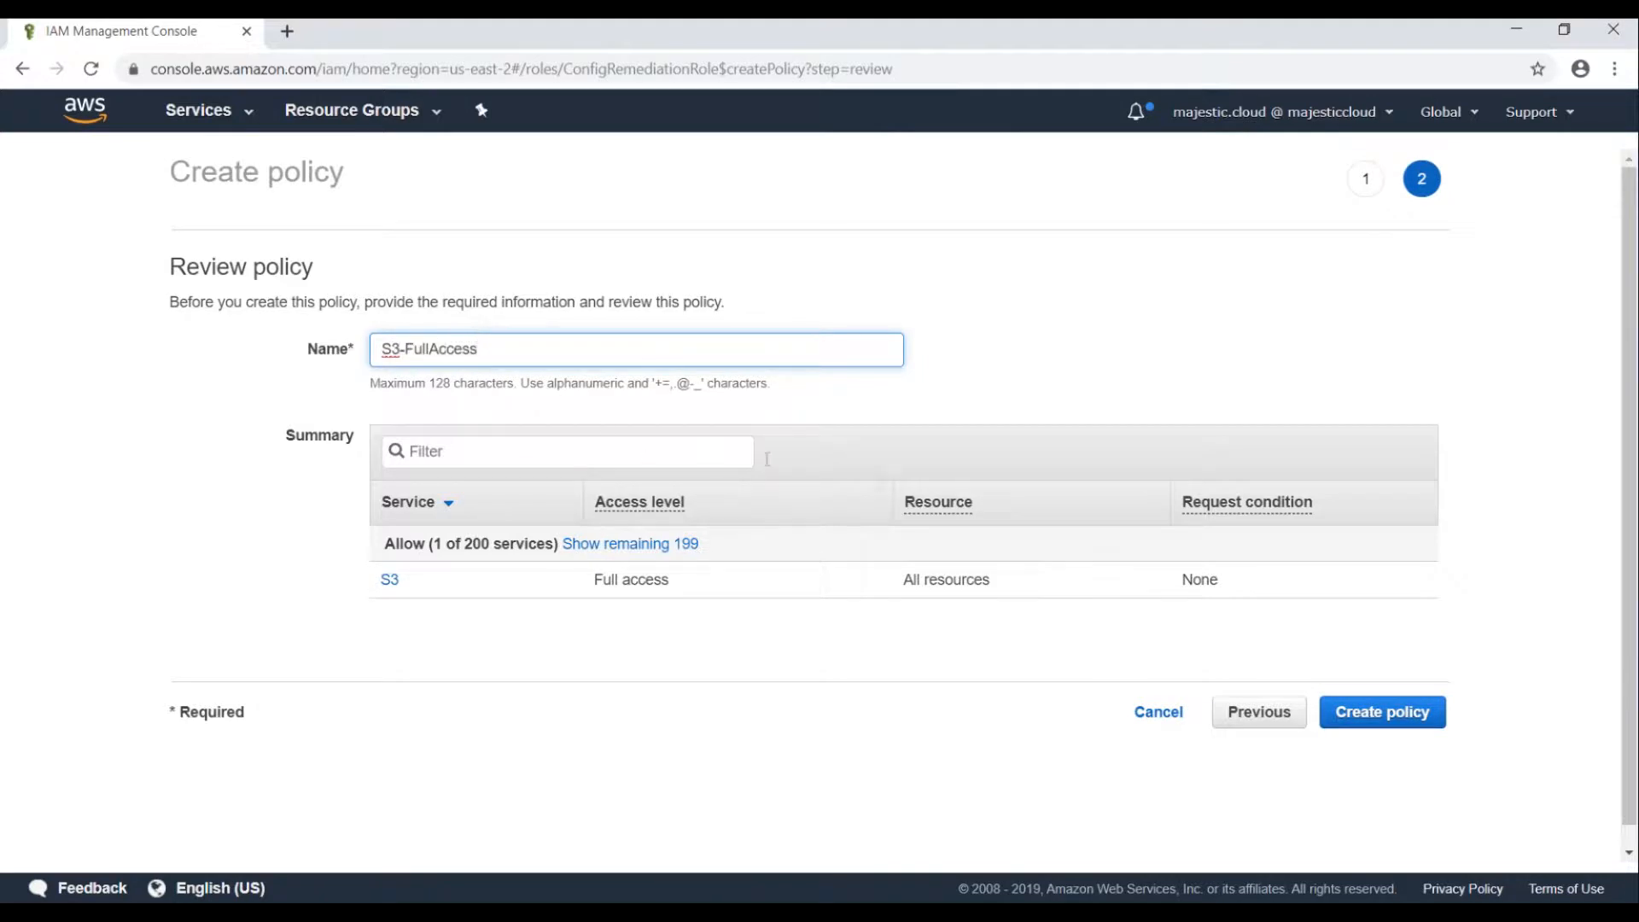
click(1366, 713)
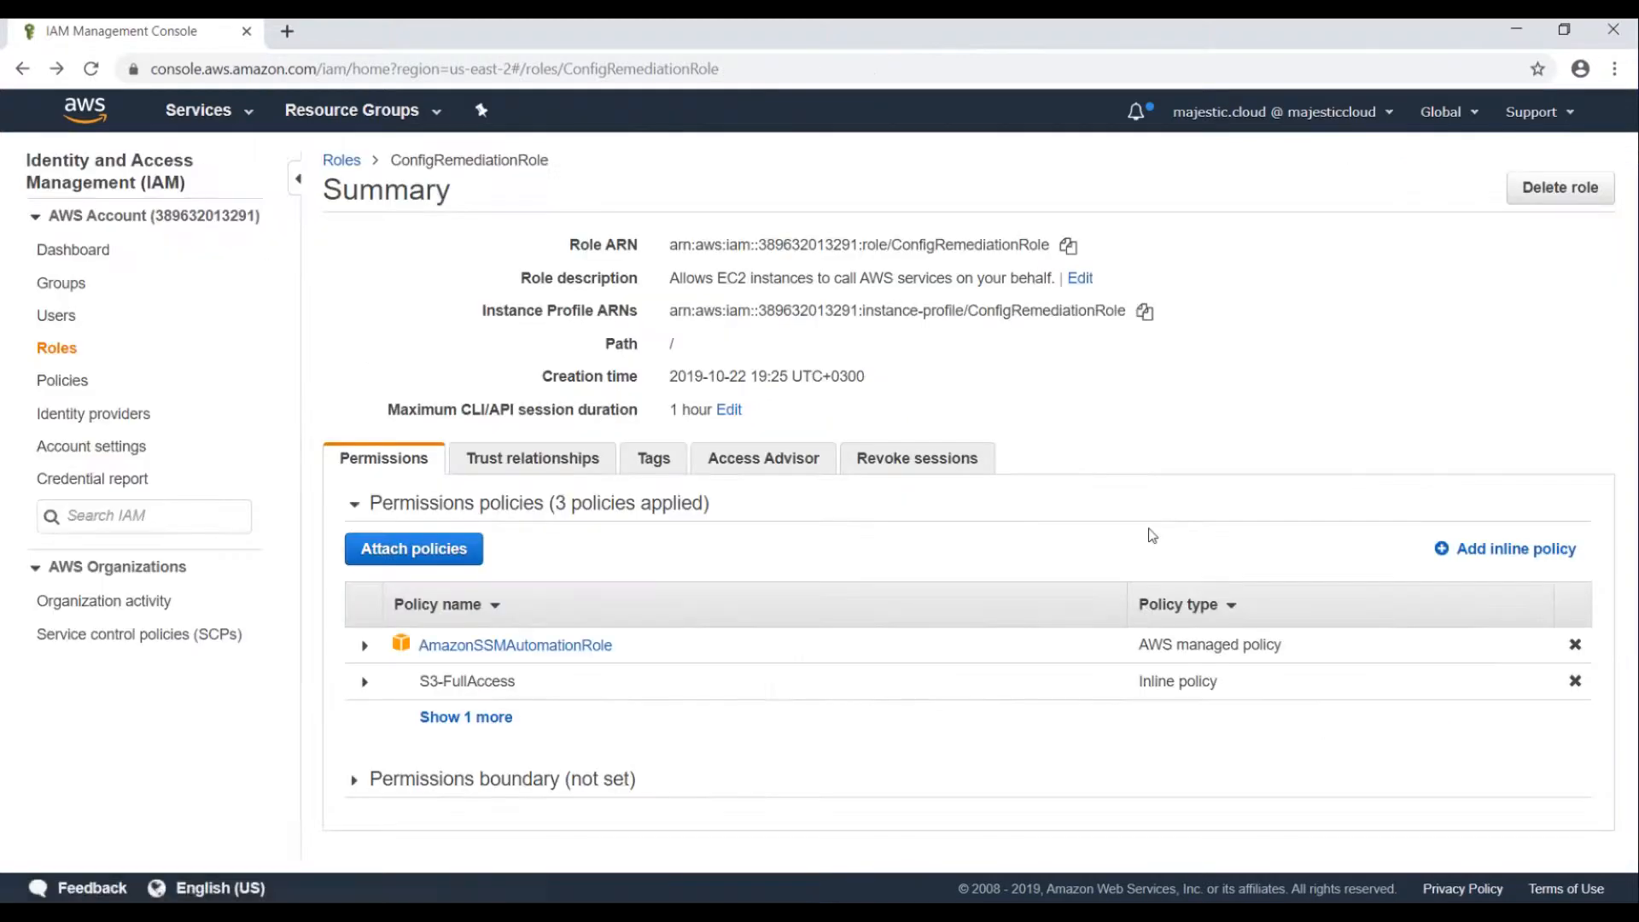
click(431, 718)
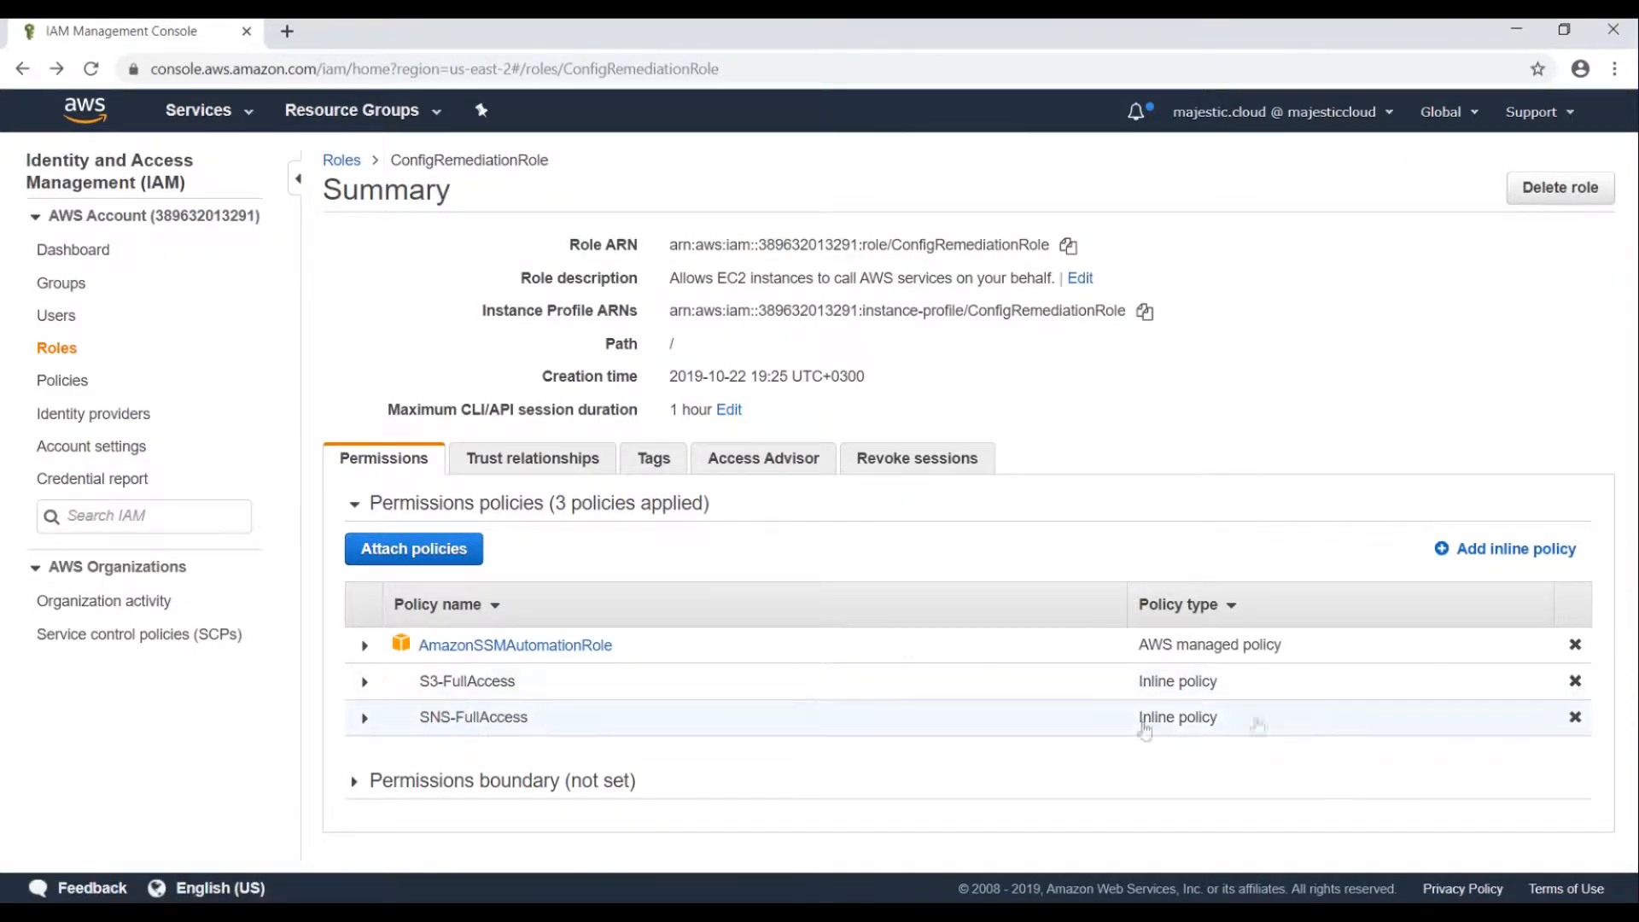
click(1478, 549)
Set the third inline policy to allow all EC2 actions on all resources.
click(556, 441)
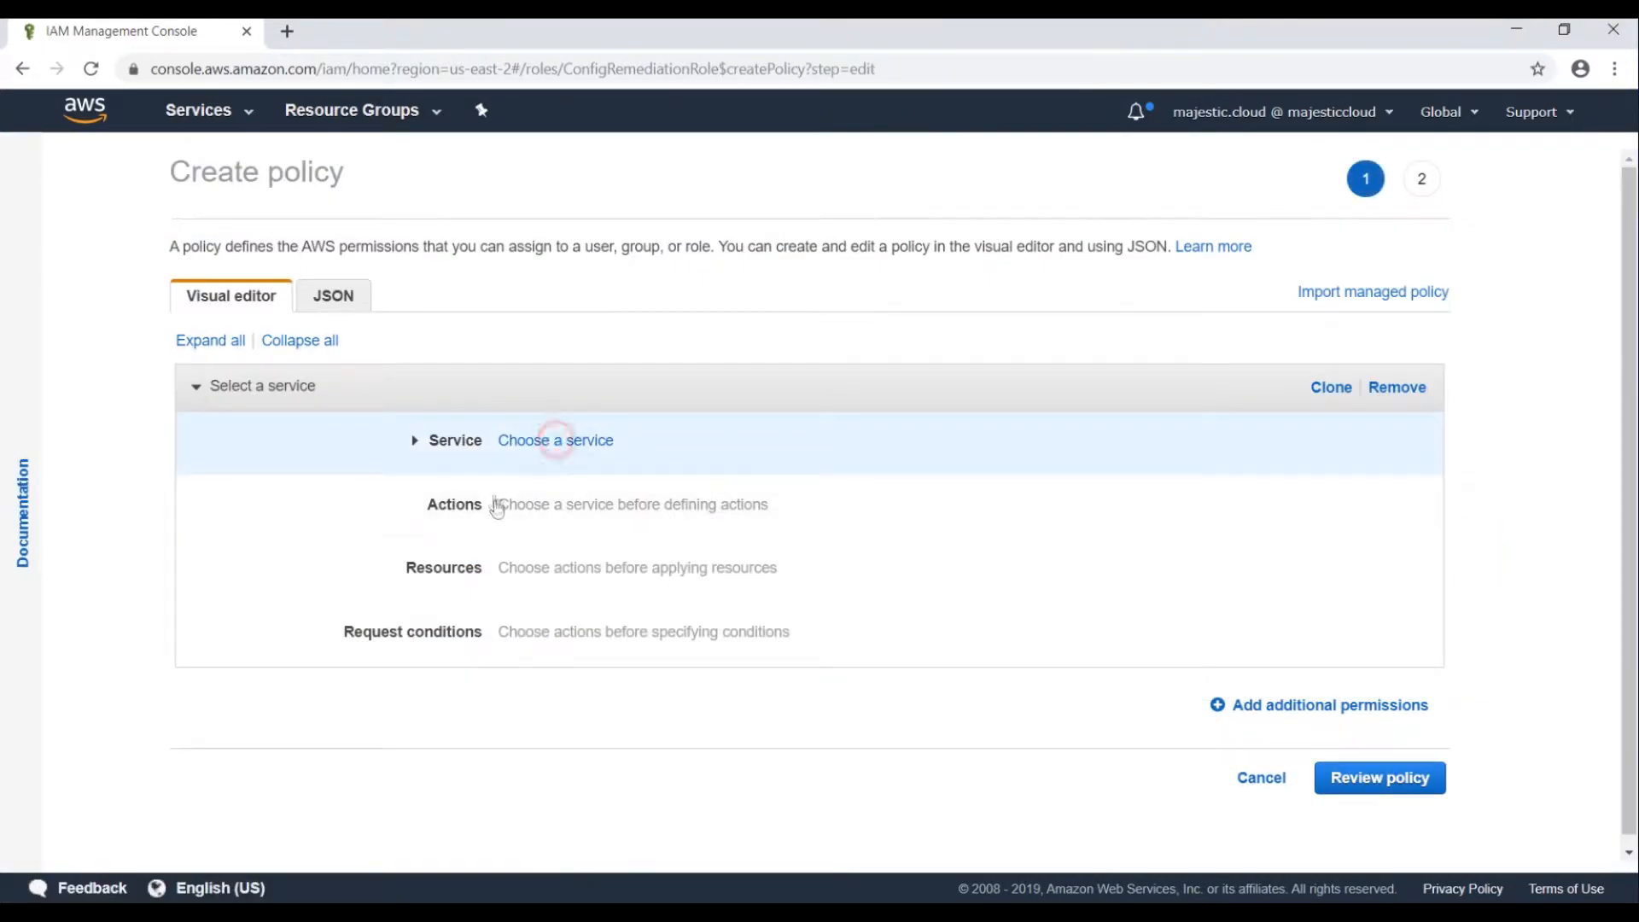
text(EC2)
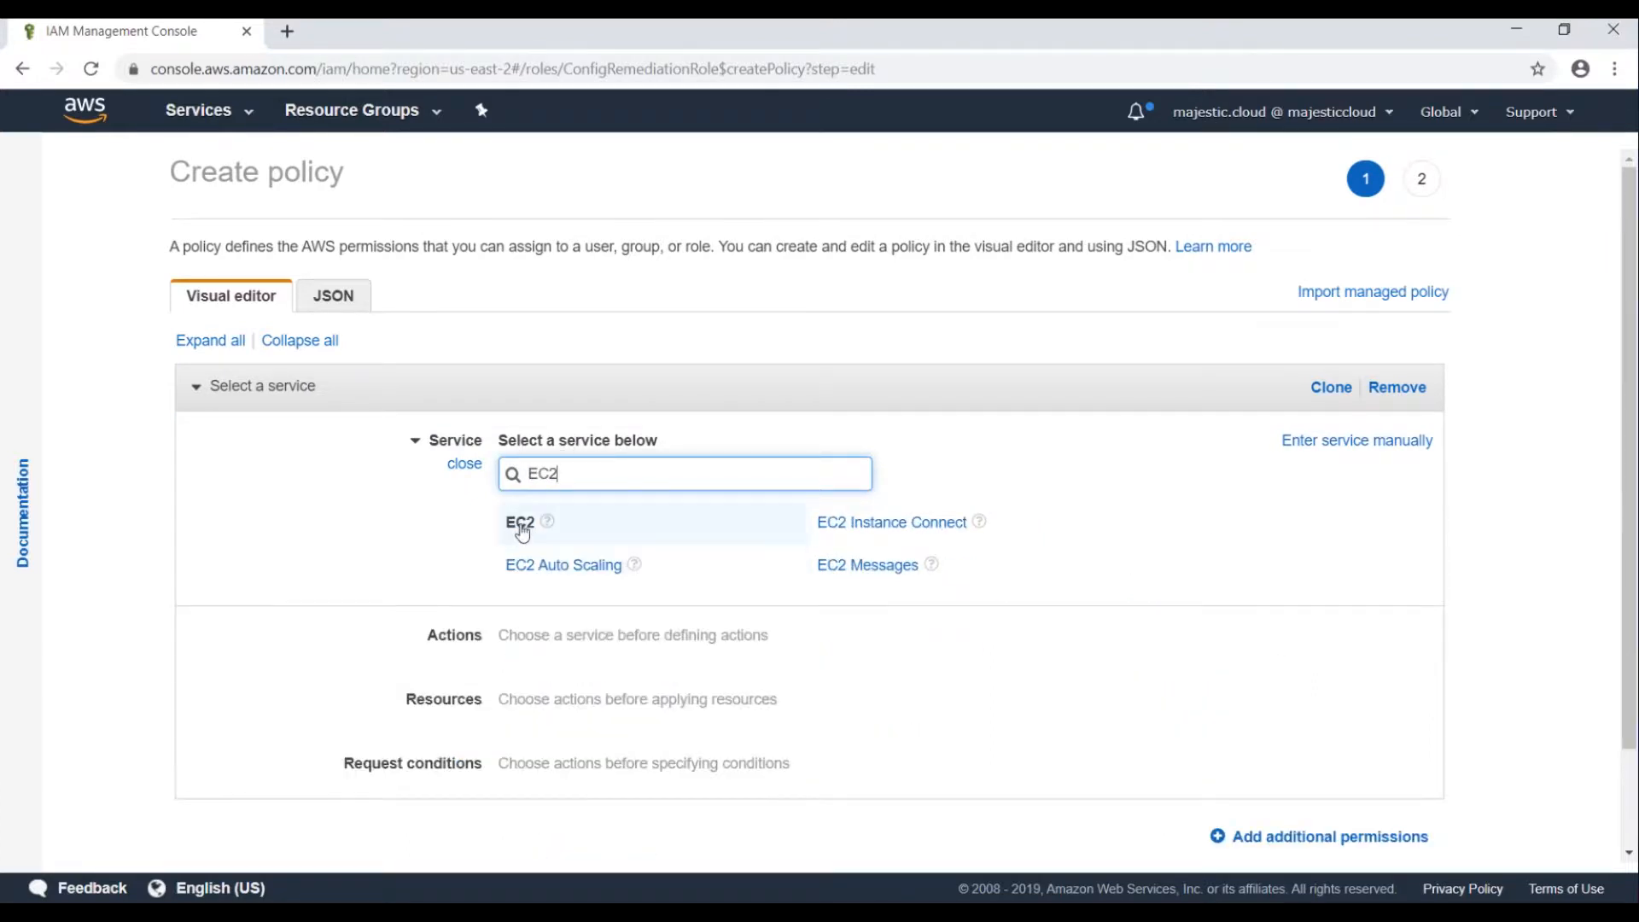
click(521, 524)
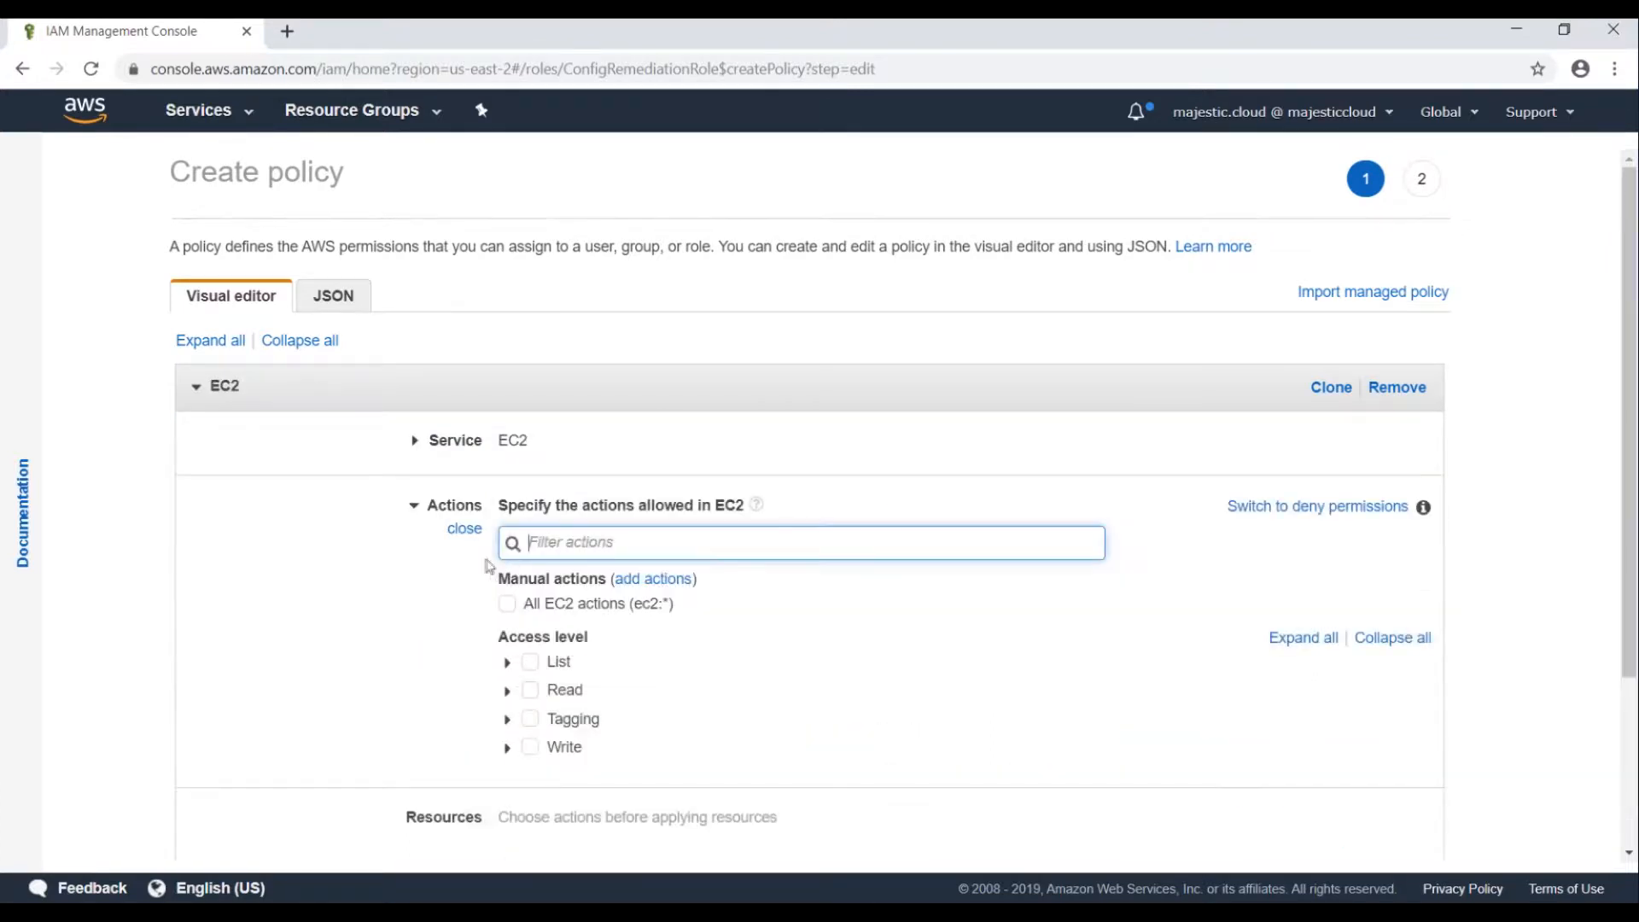
click(530, 606)
scroll(512, 623, down, 4)
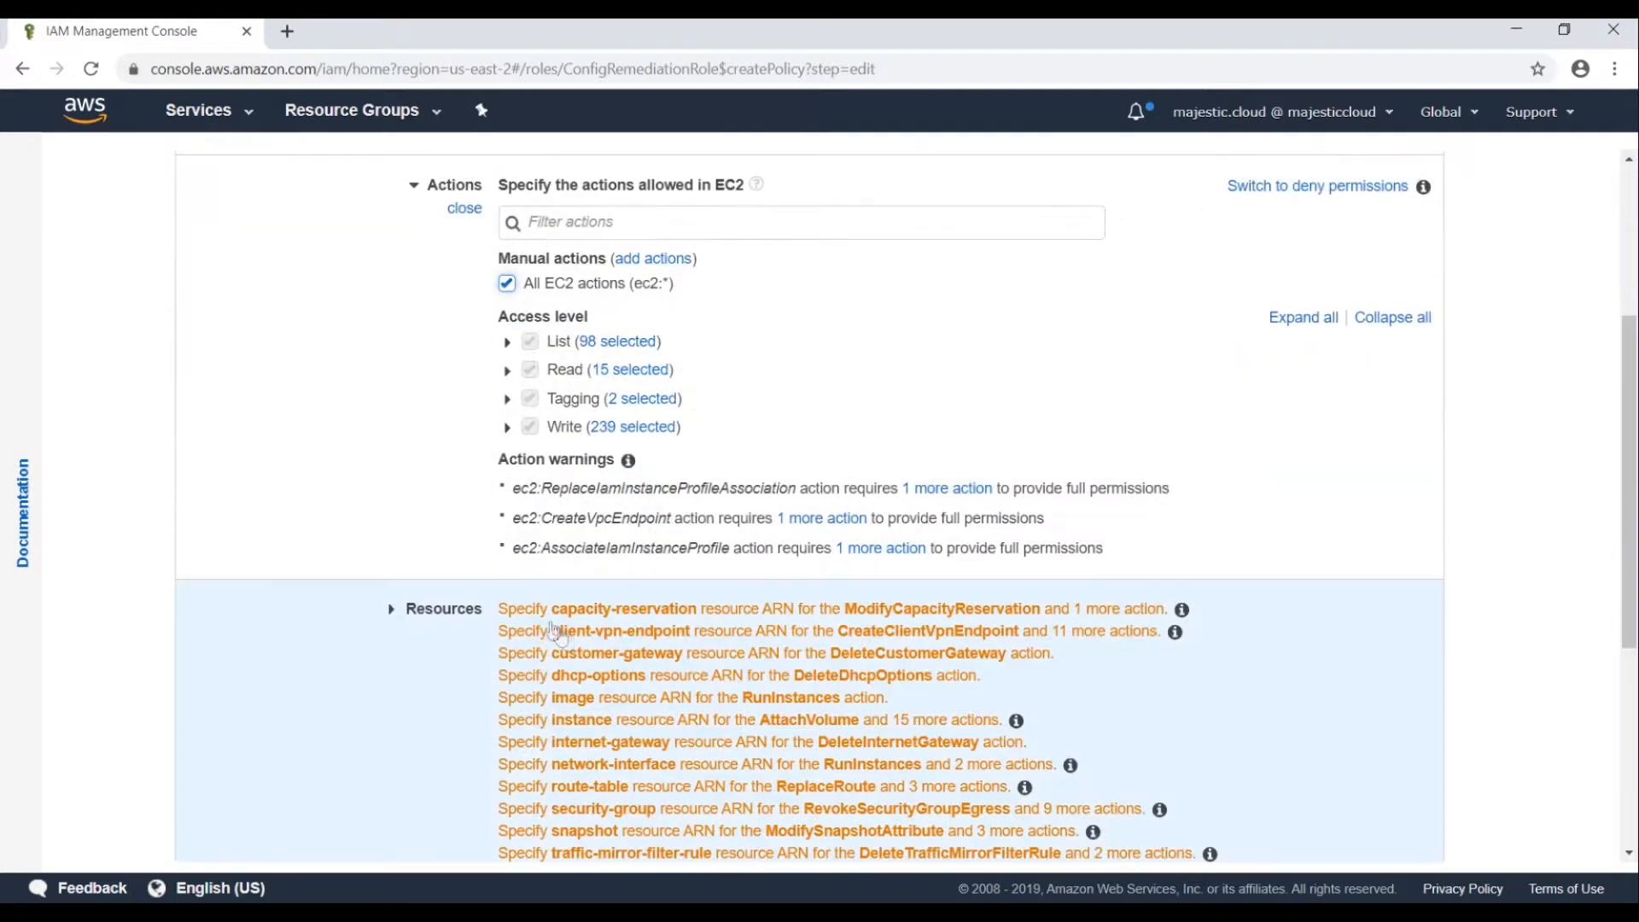
click(498, 641)
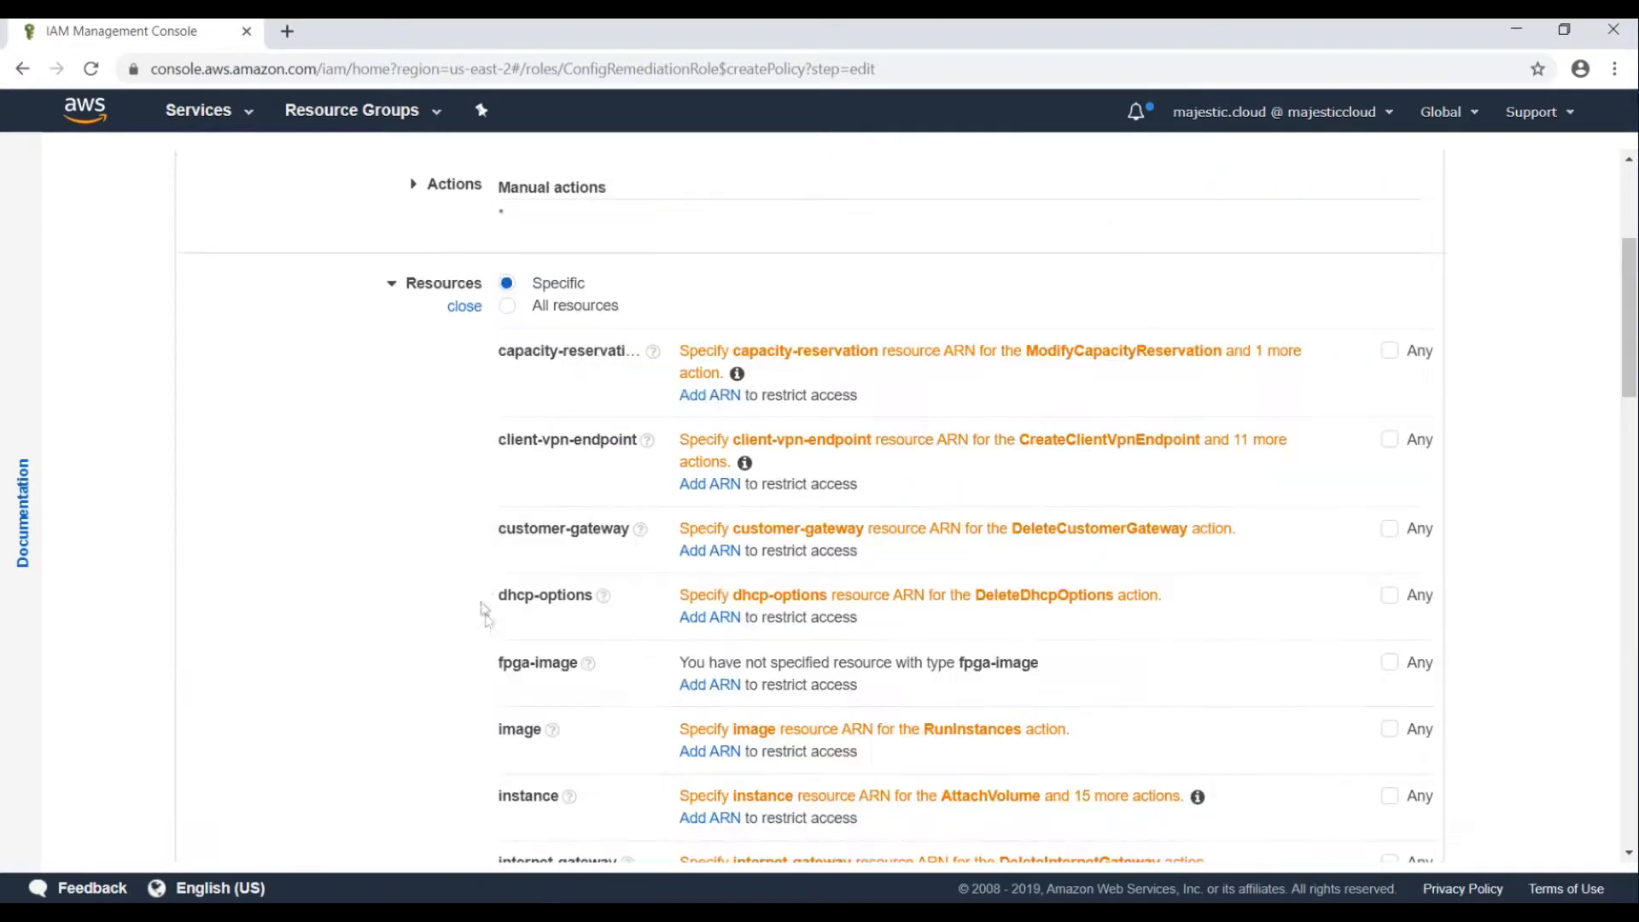
click(520, 305)
Name the policy EC2-FullAccess and create it on the role.
click(1367, 790)
click(435, 345)
text(EC2-FullAccess)
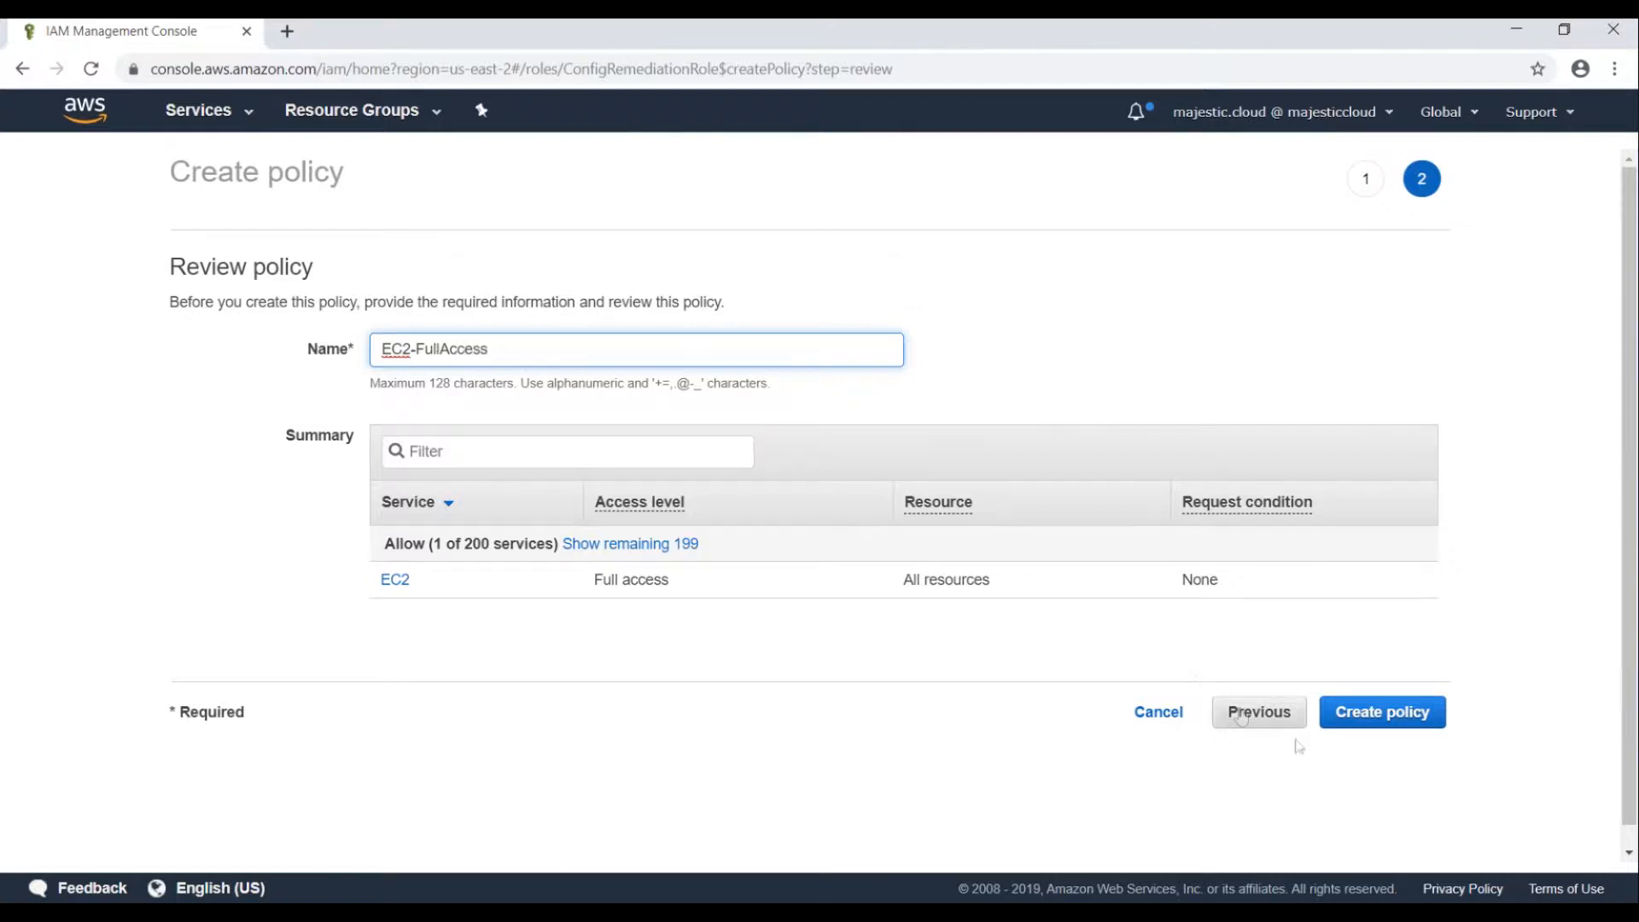
click(1359, 714)
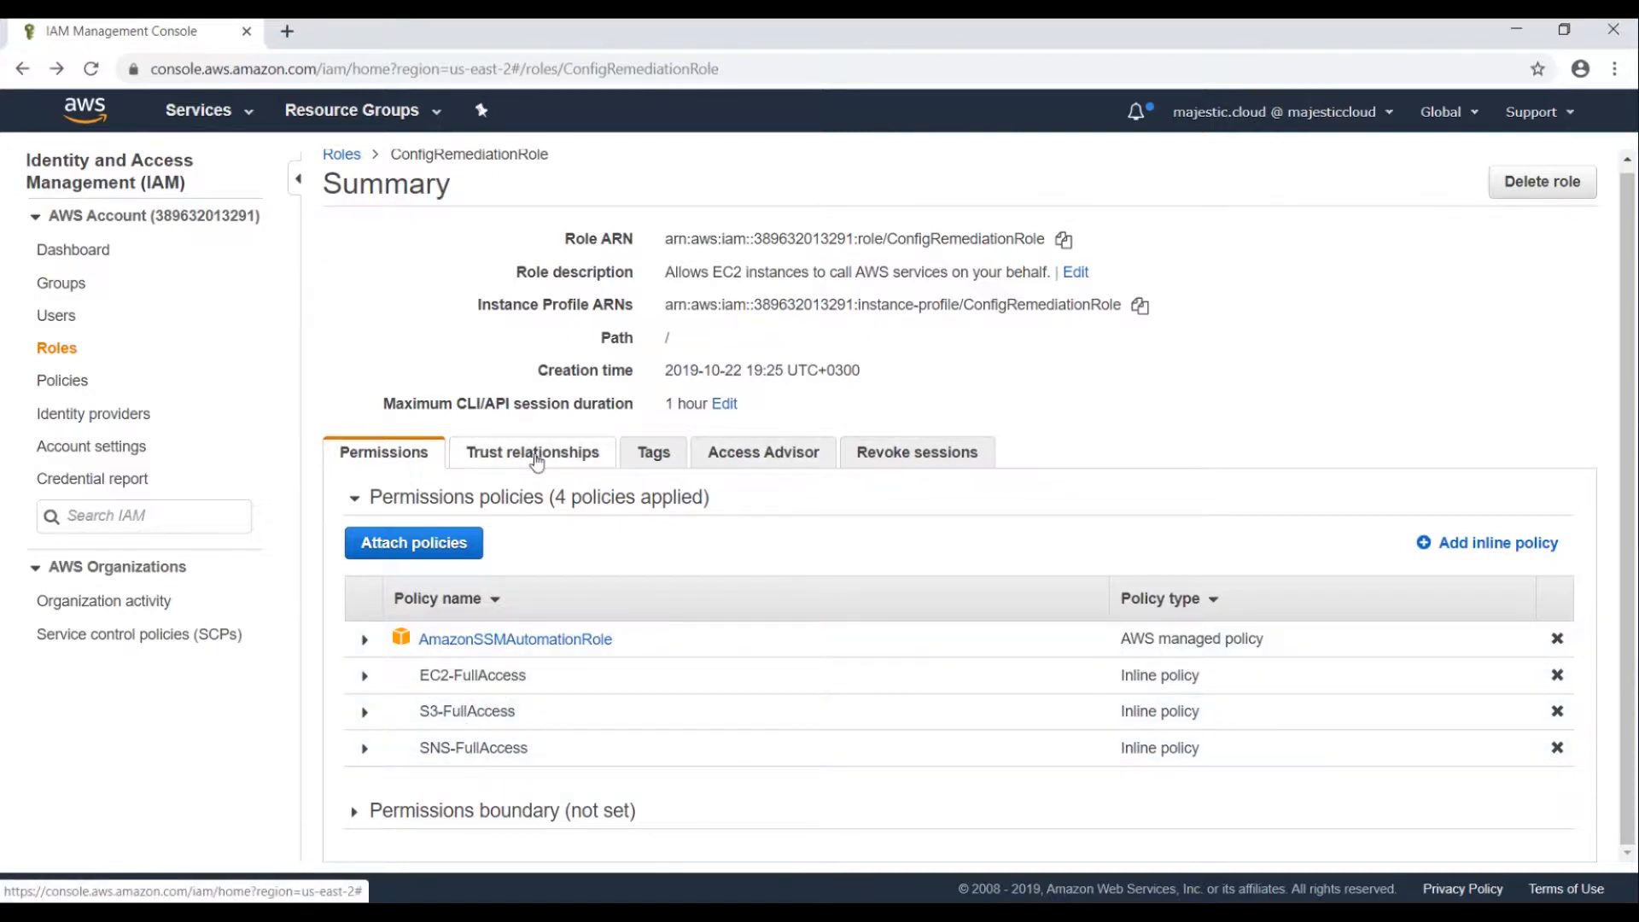
click(501, 468)
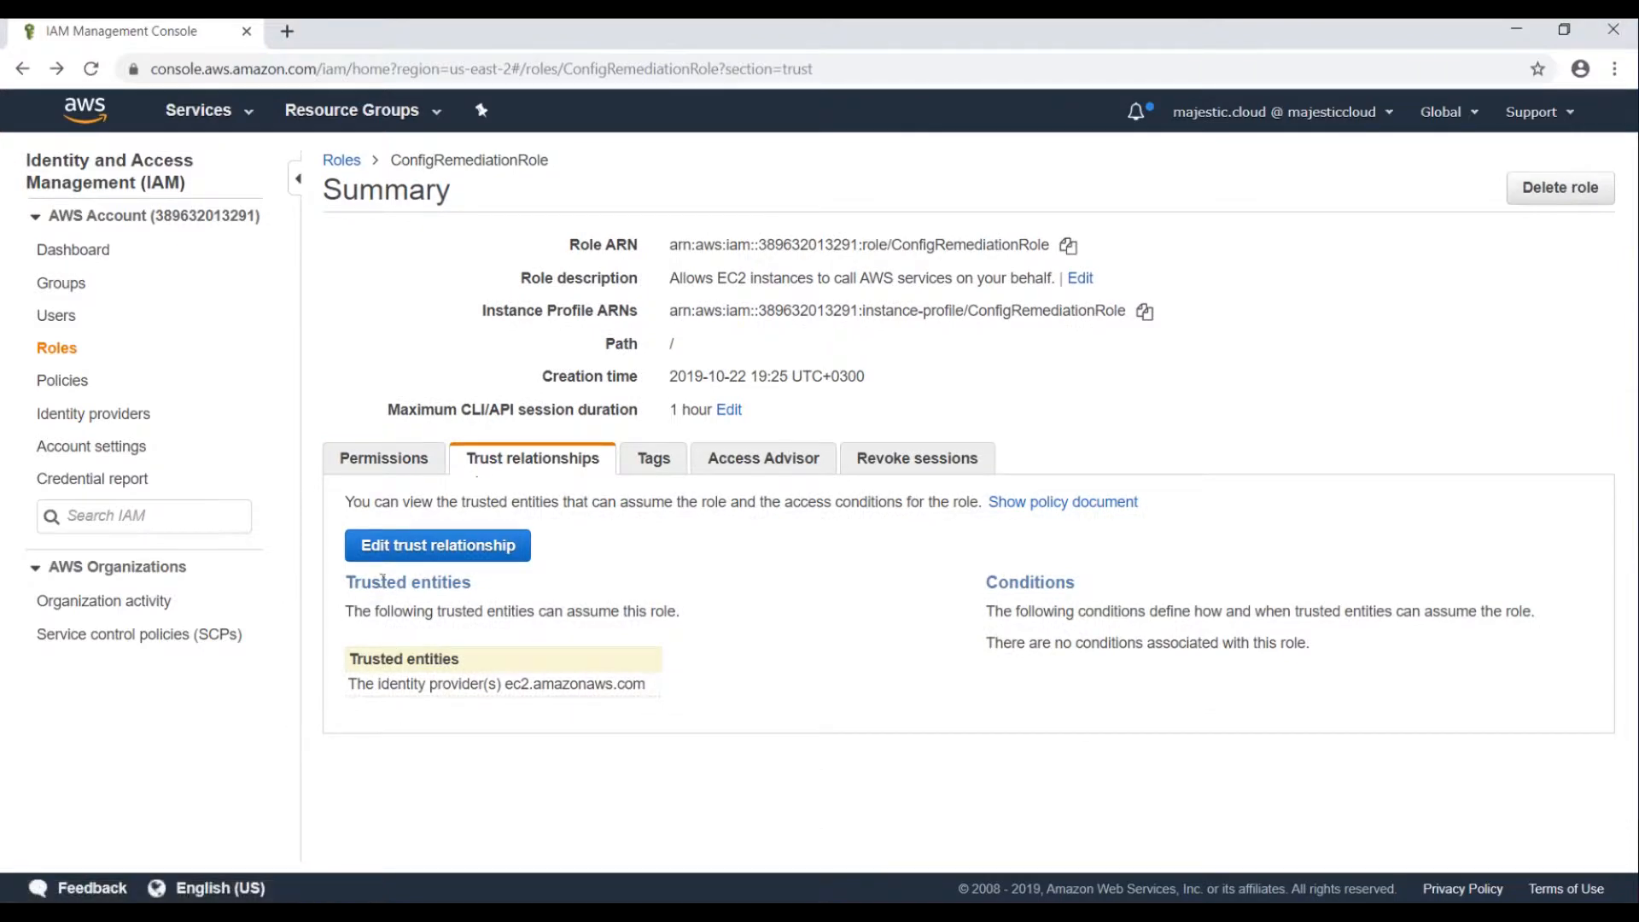
Add ssm.amazonaws.com beside ec2.amazonaws.com in the trust policy, then copy the role ARN.
click(403, 551)
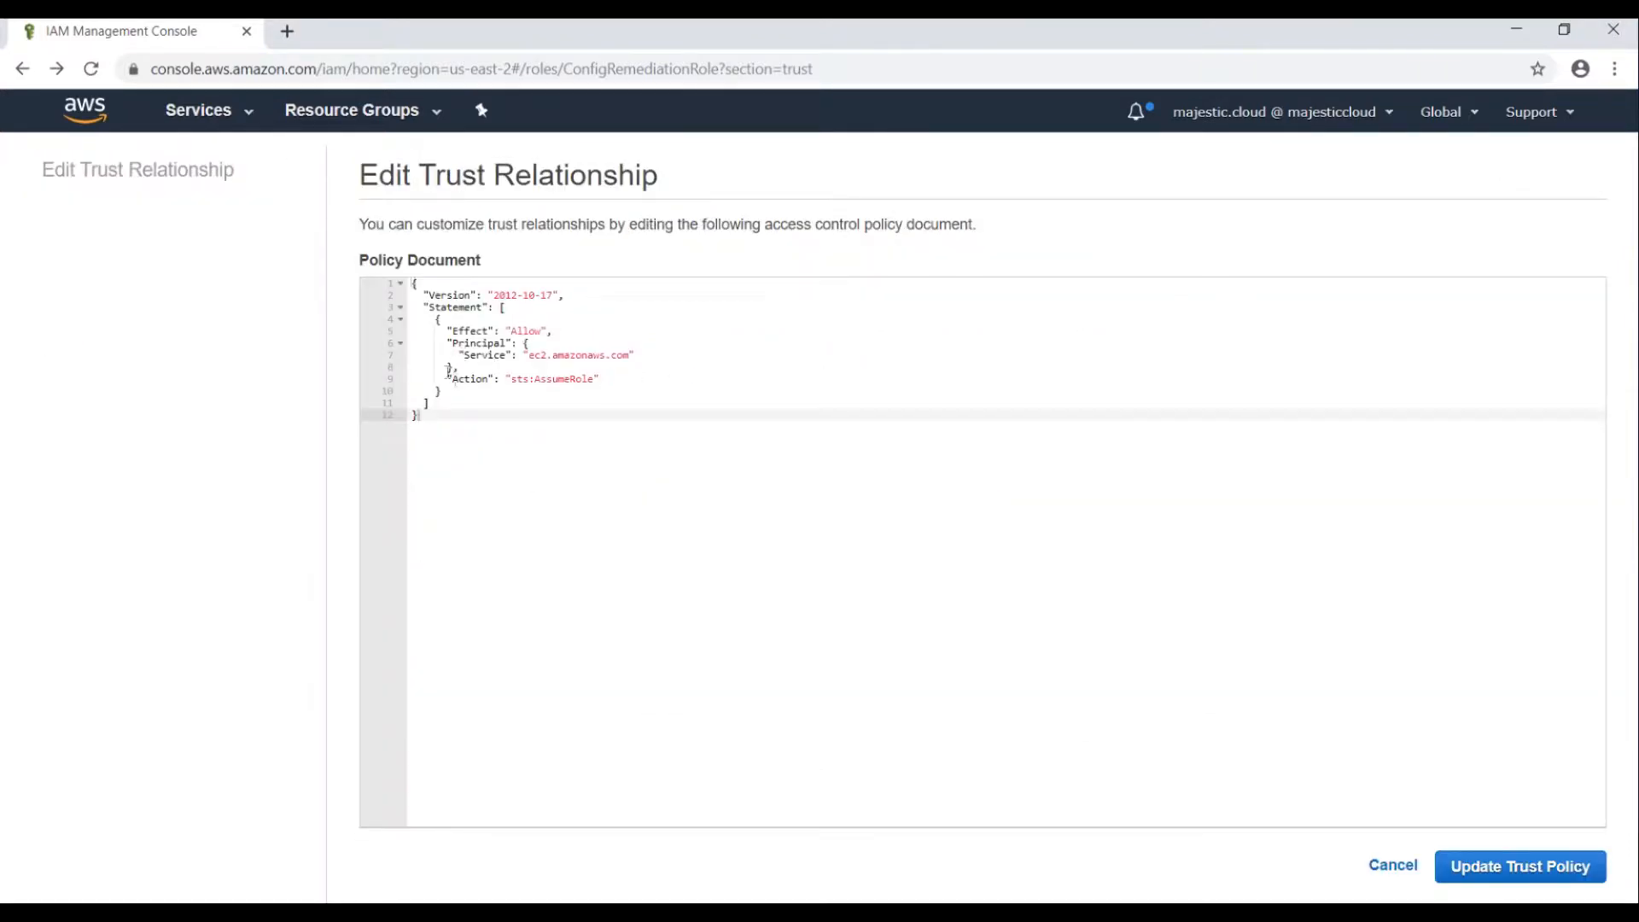
click(519, 355)
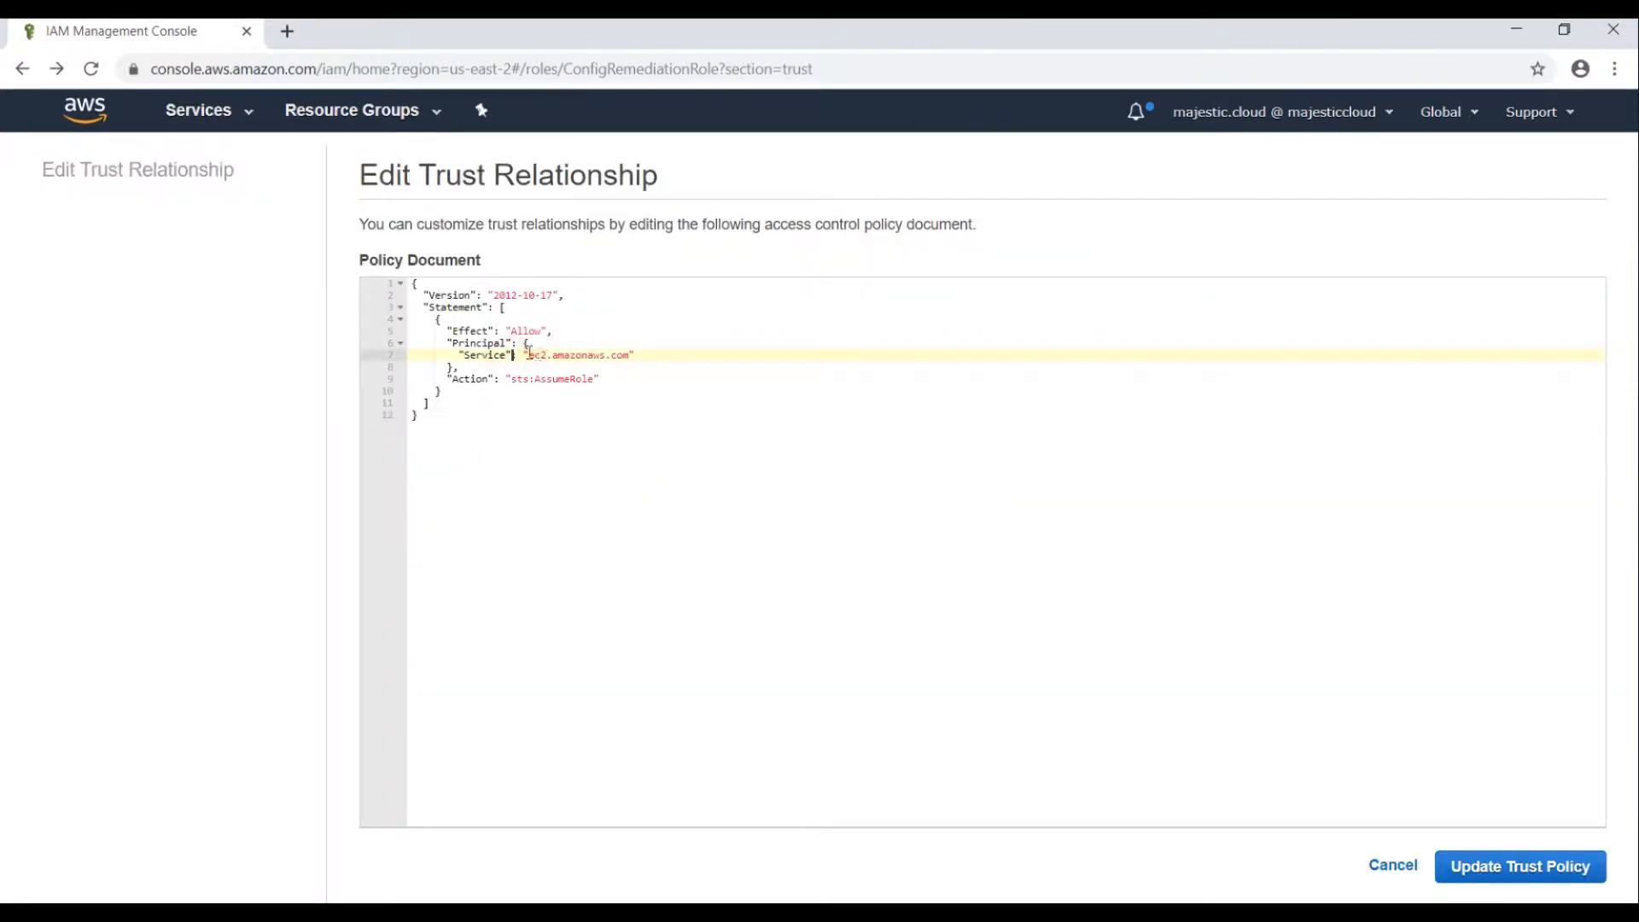
text([)
key(Return)
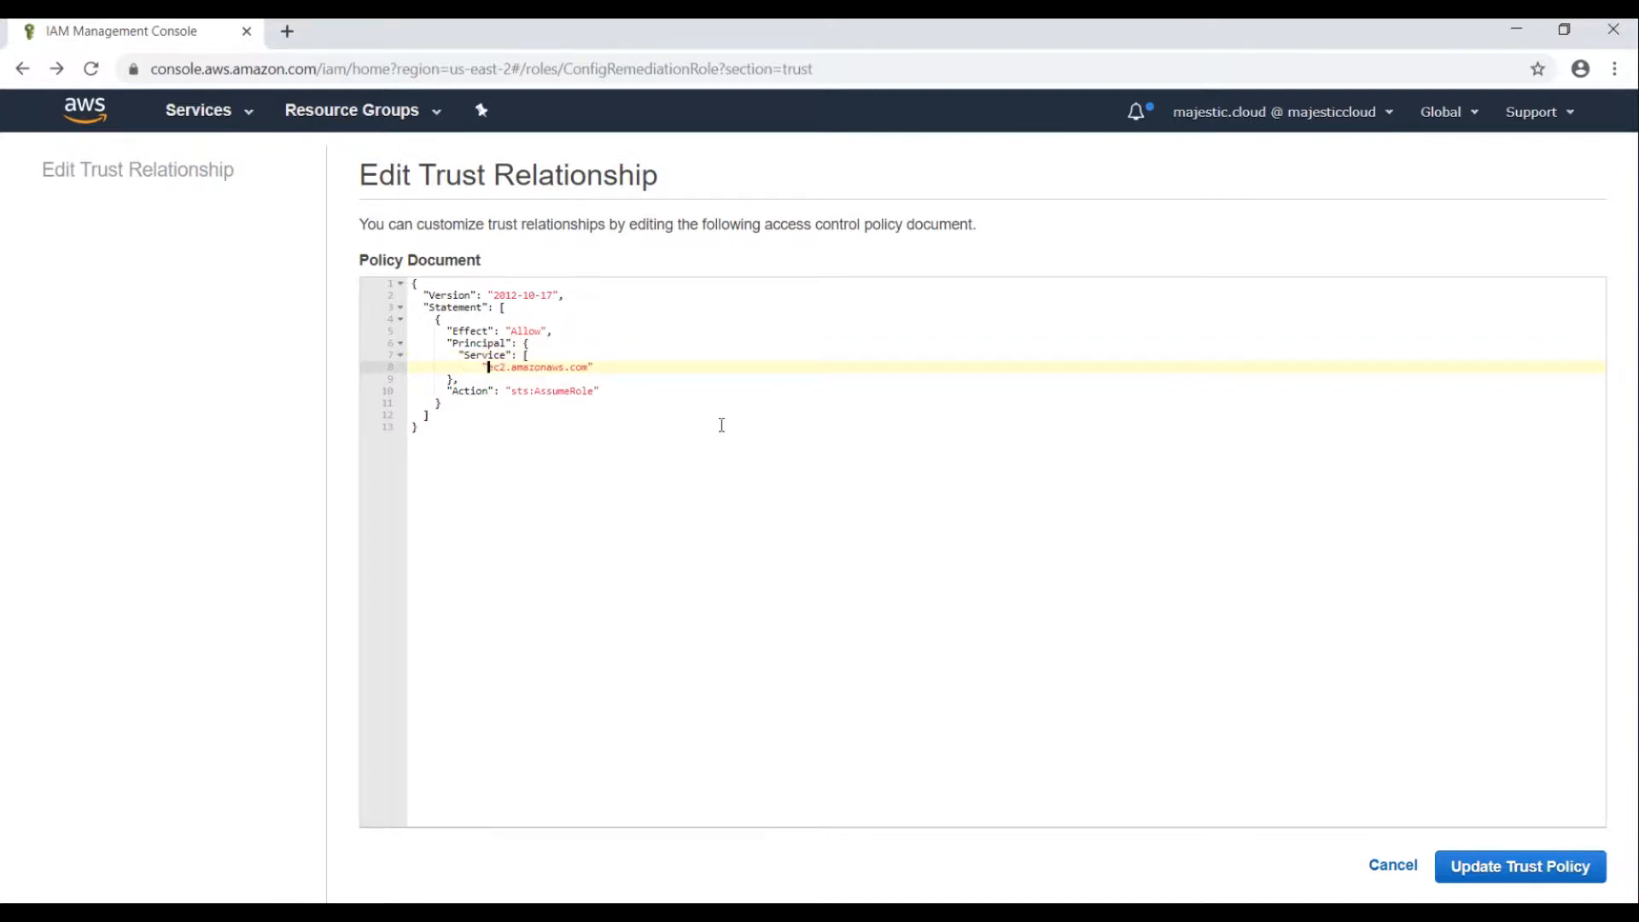
key(Return)
text(])
key(Up)
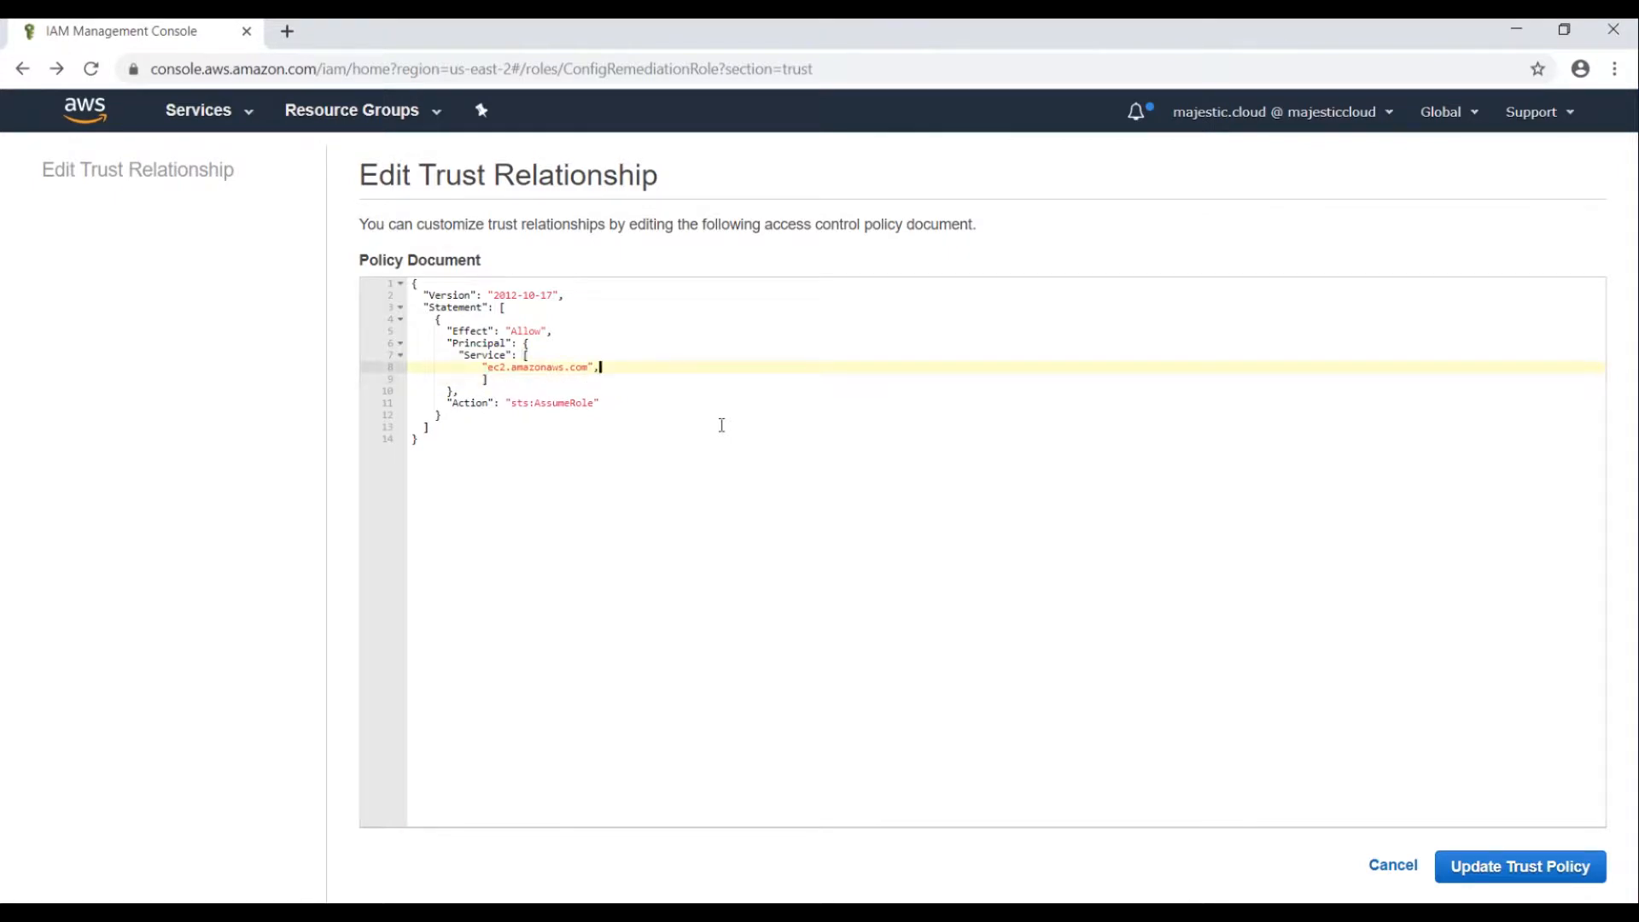
key(Return)
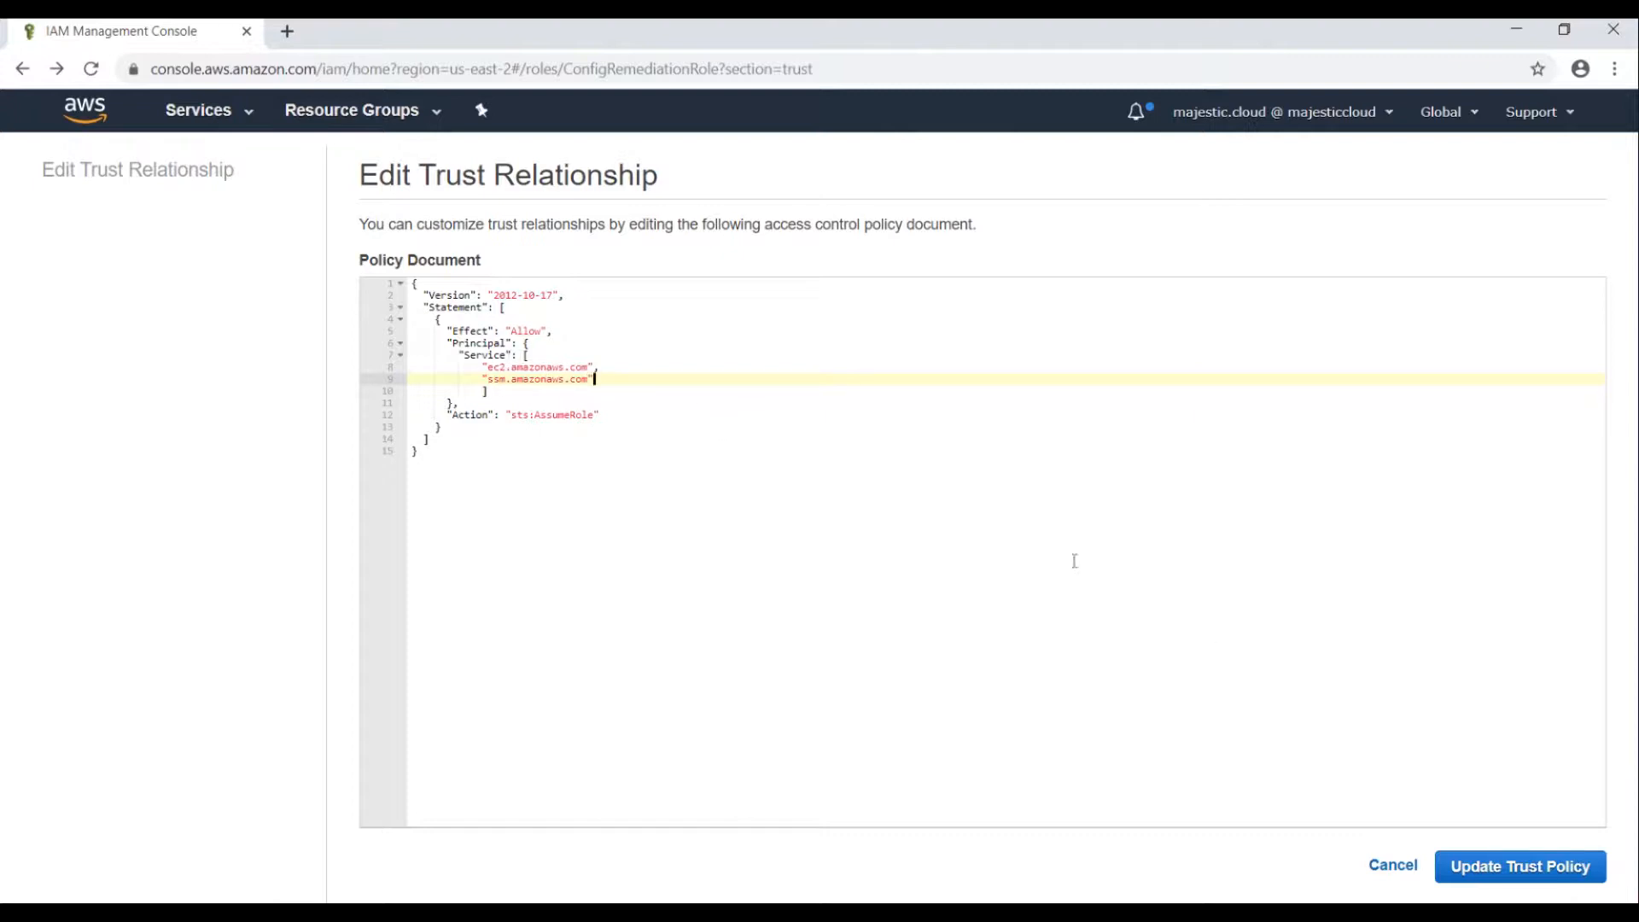
click(1512, 865)
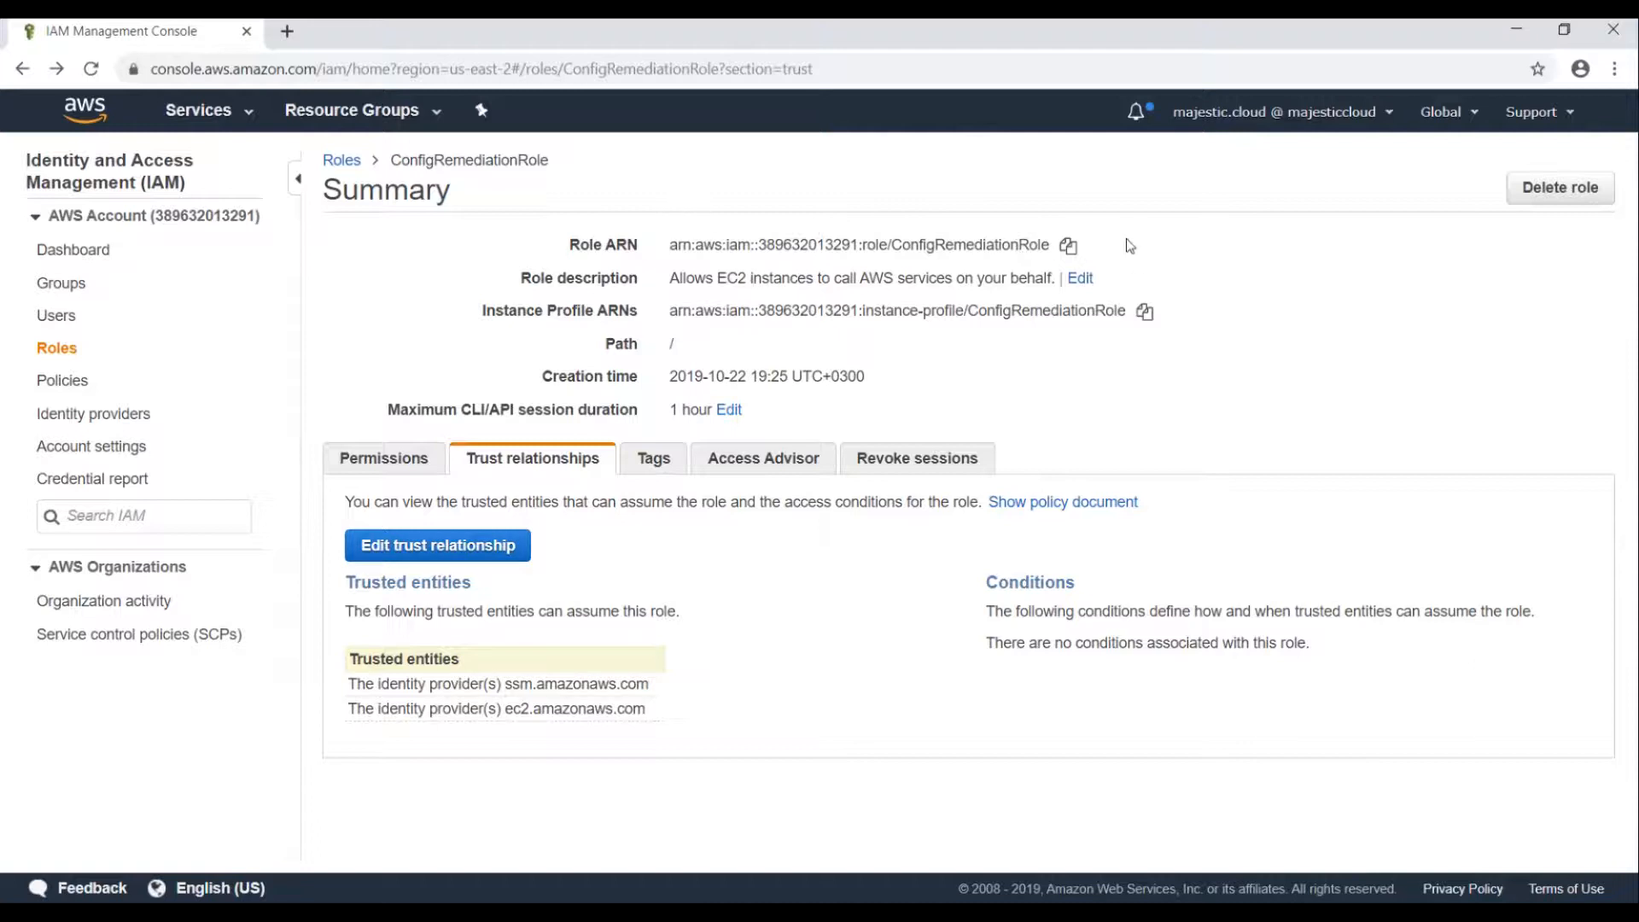
click(1067, 249)
Search the AWS services for 'config' and open the Config service.
click(227, 118)
text(q)
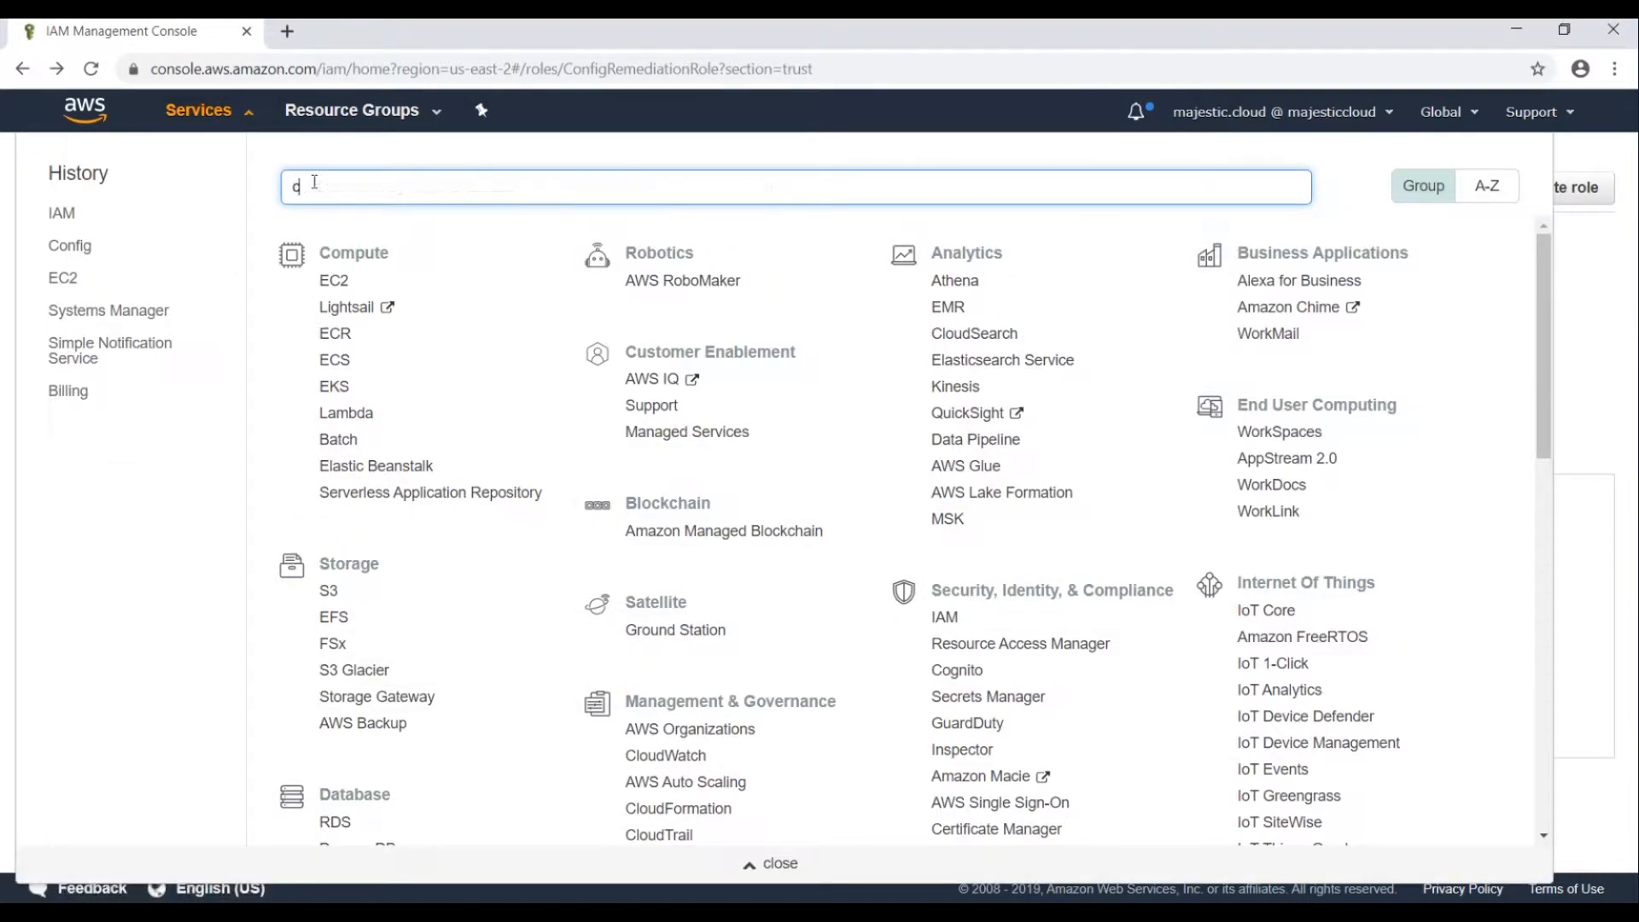
text(onfig)
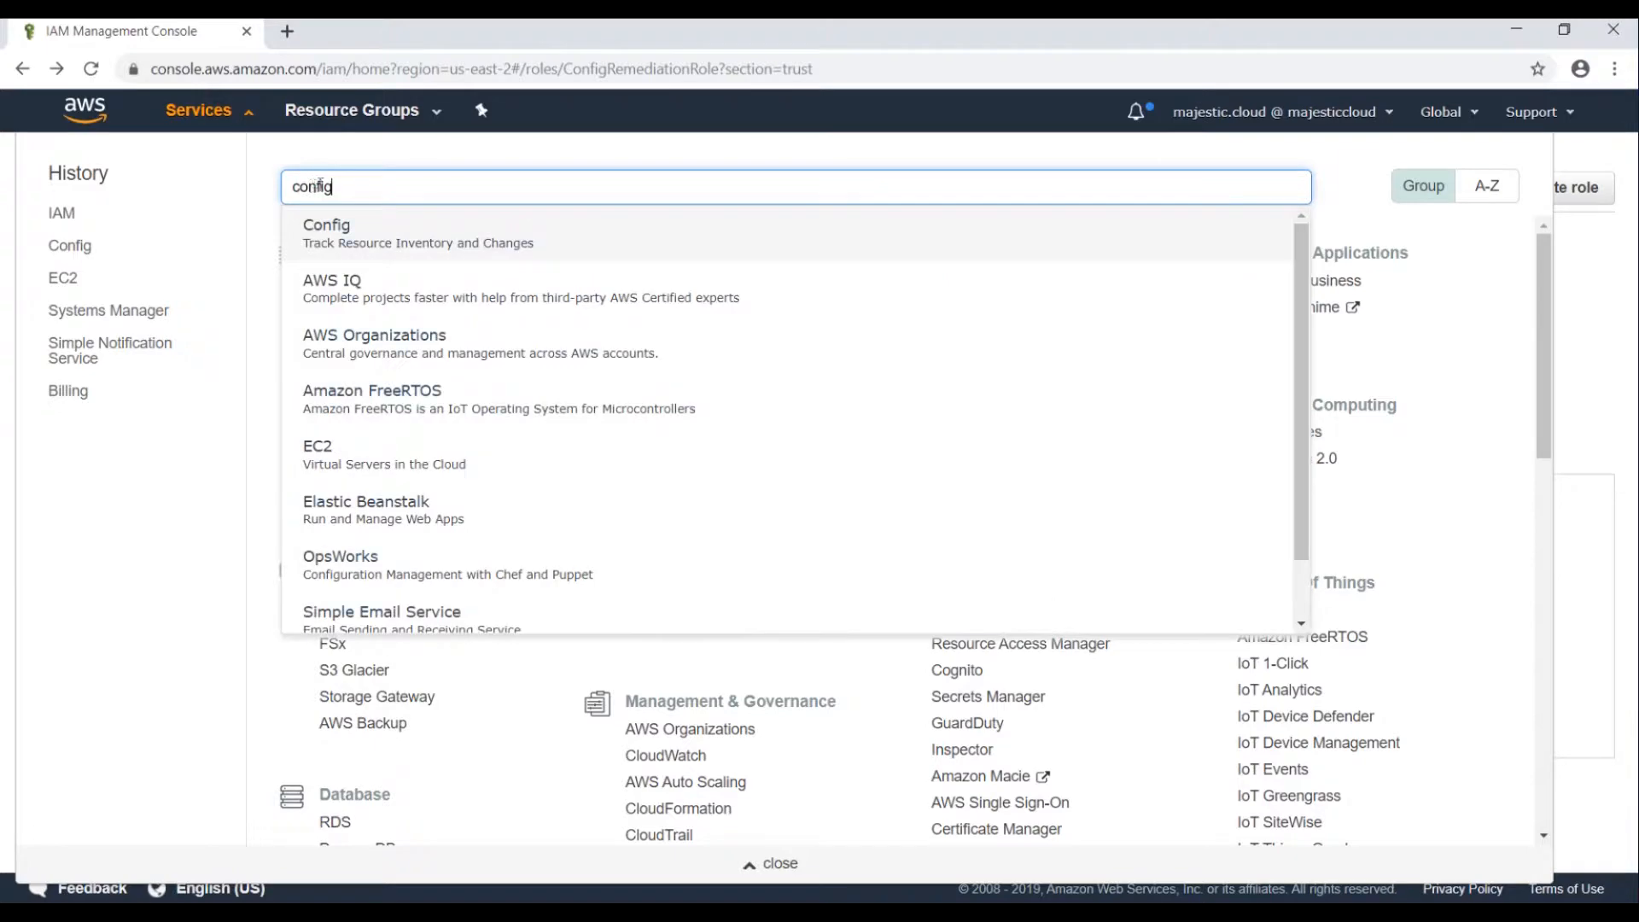
click(329, 235)
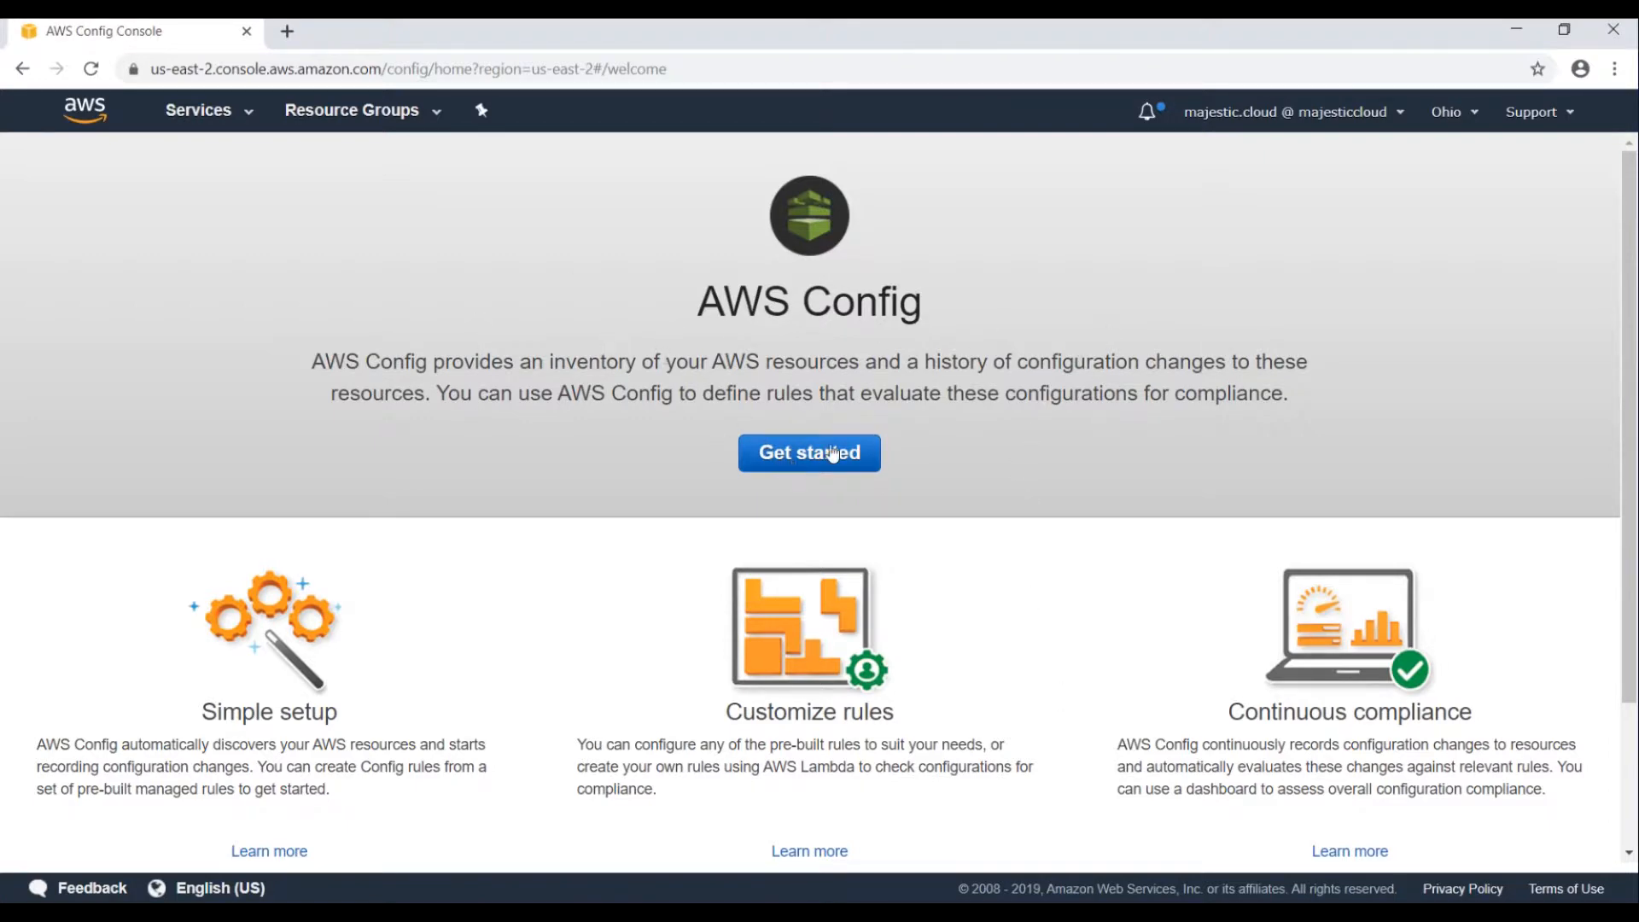
Begin AWS Config setup and name the new S3 bucket mc-config-3.
click(807, 461)
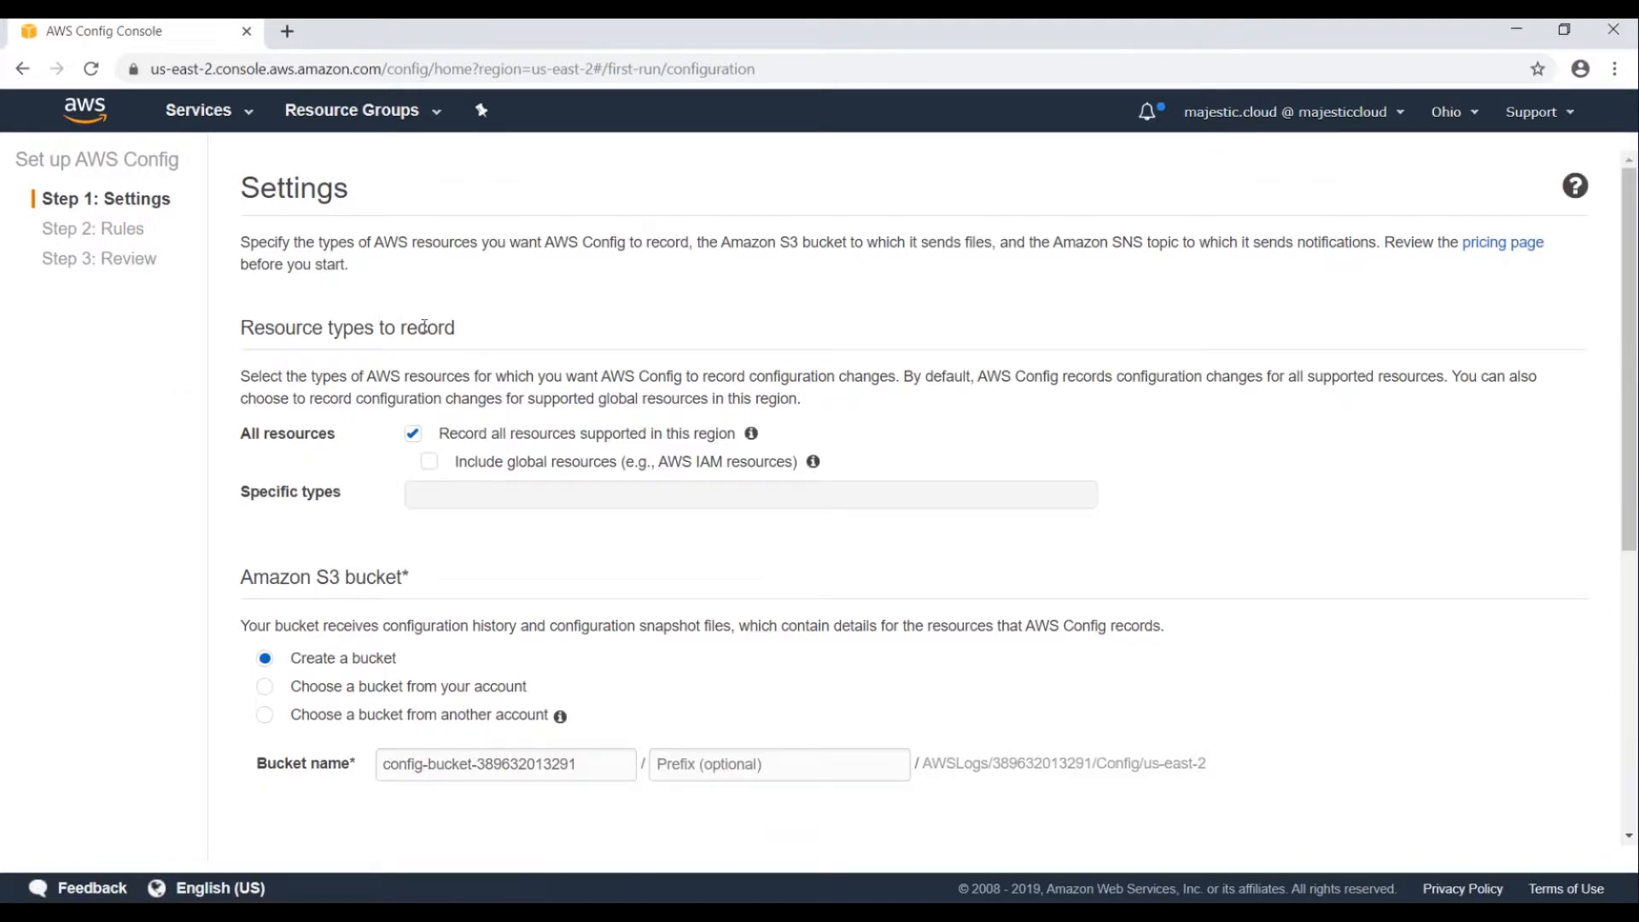
scroll(547, 512, down, 1)
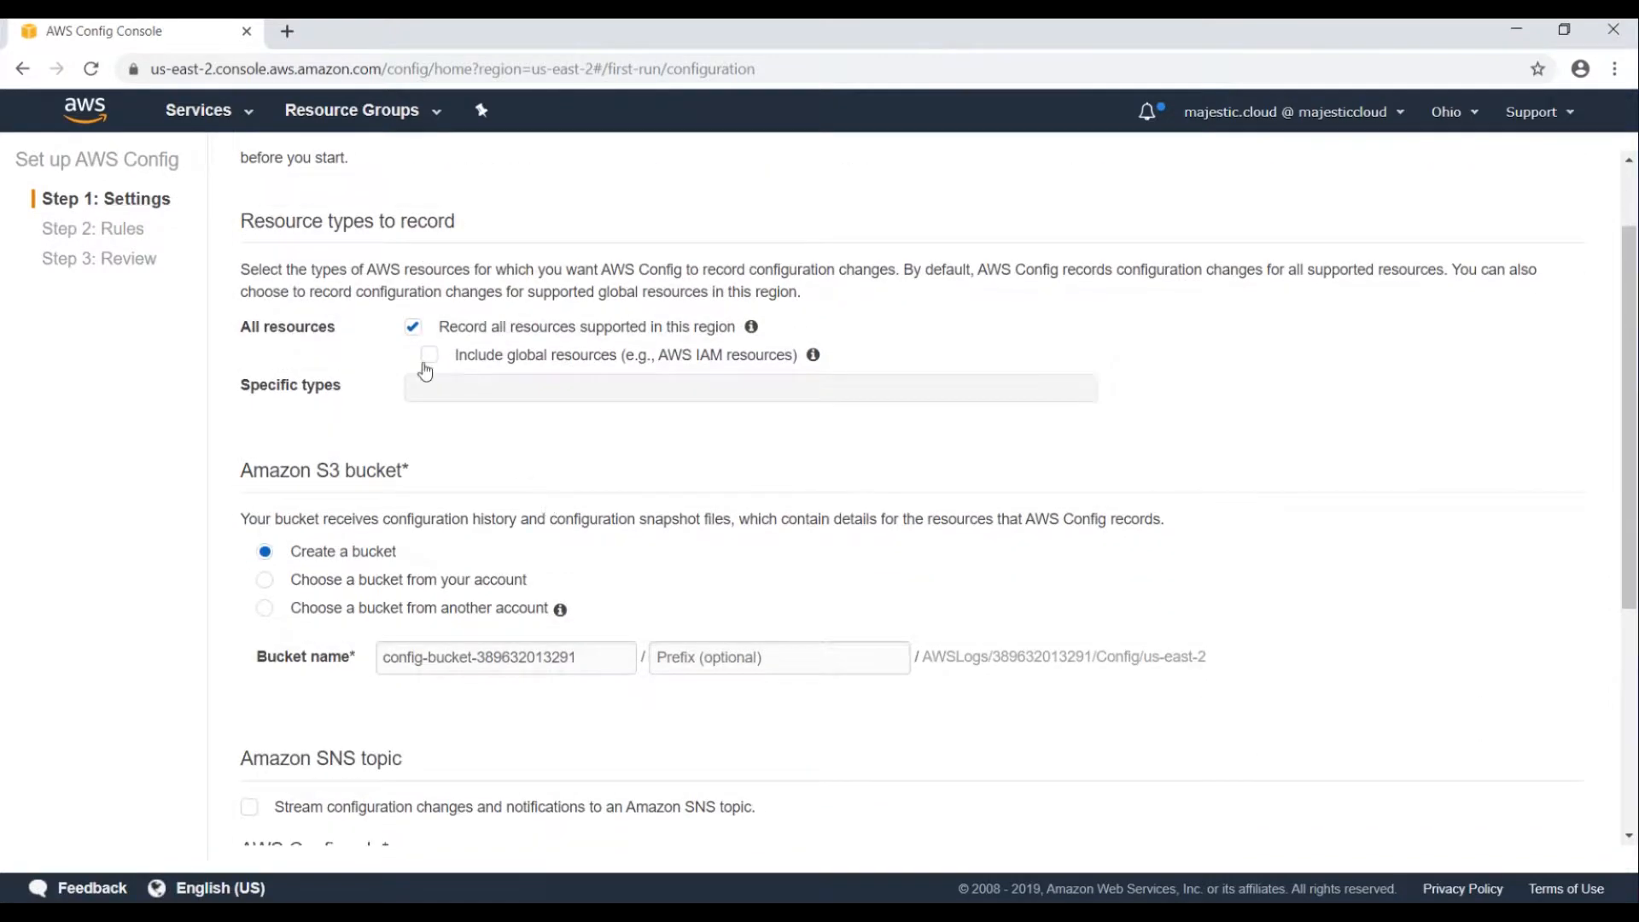
scroll(426, 373, down, 1)
scroll(264, 446, down, 1)
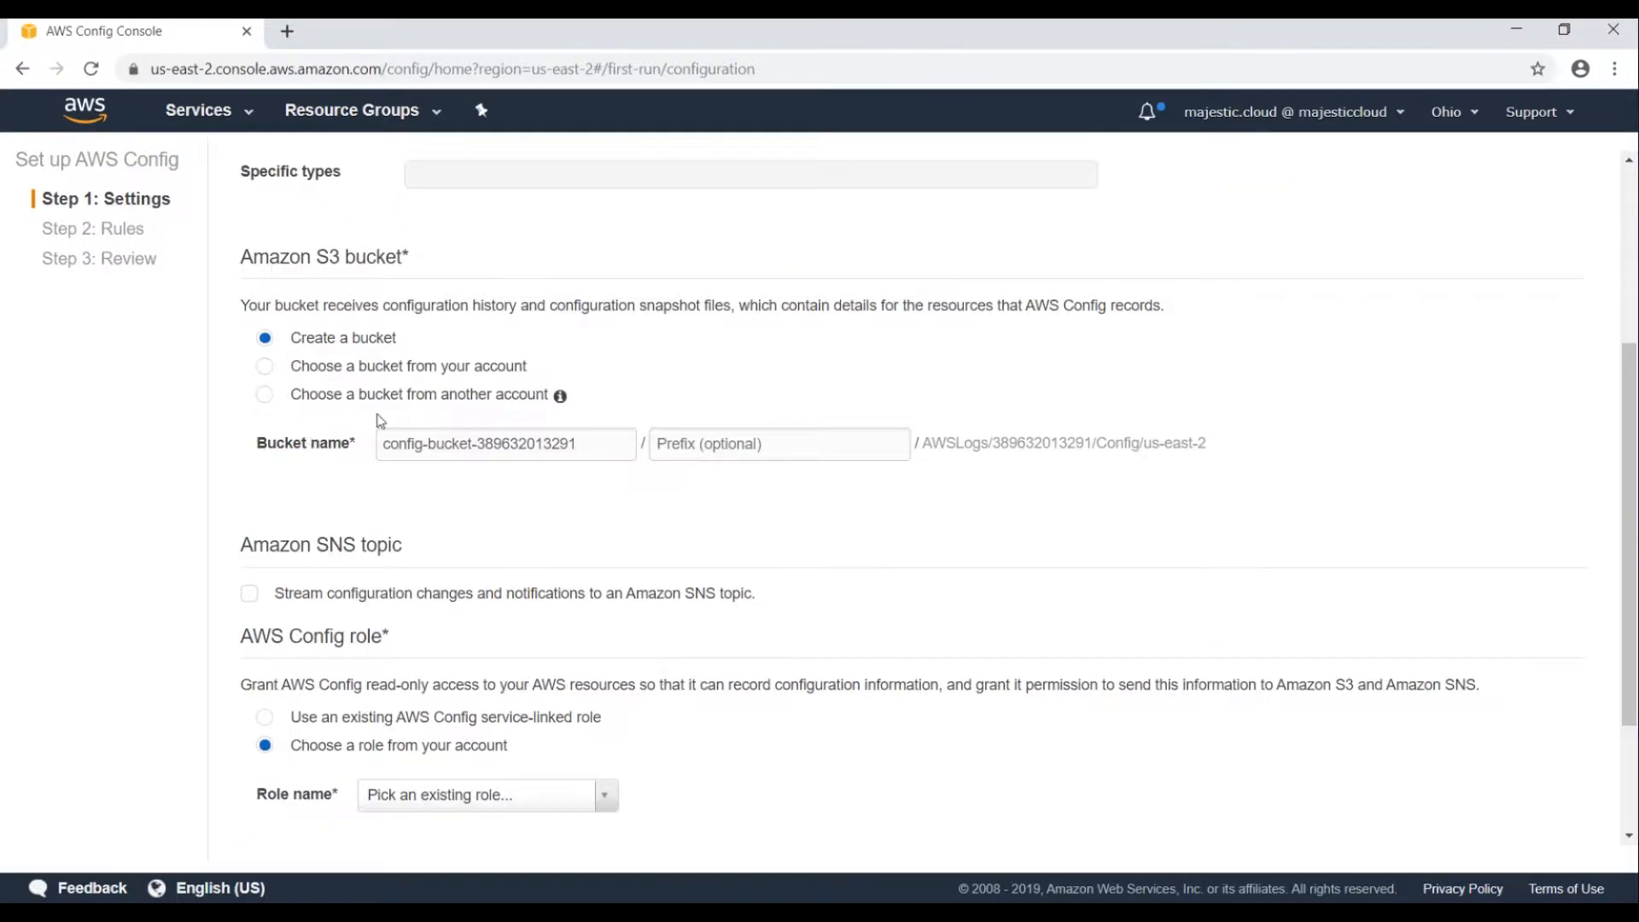
scroll(380, 421, up, 2)
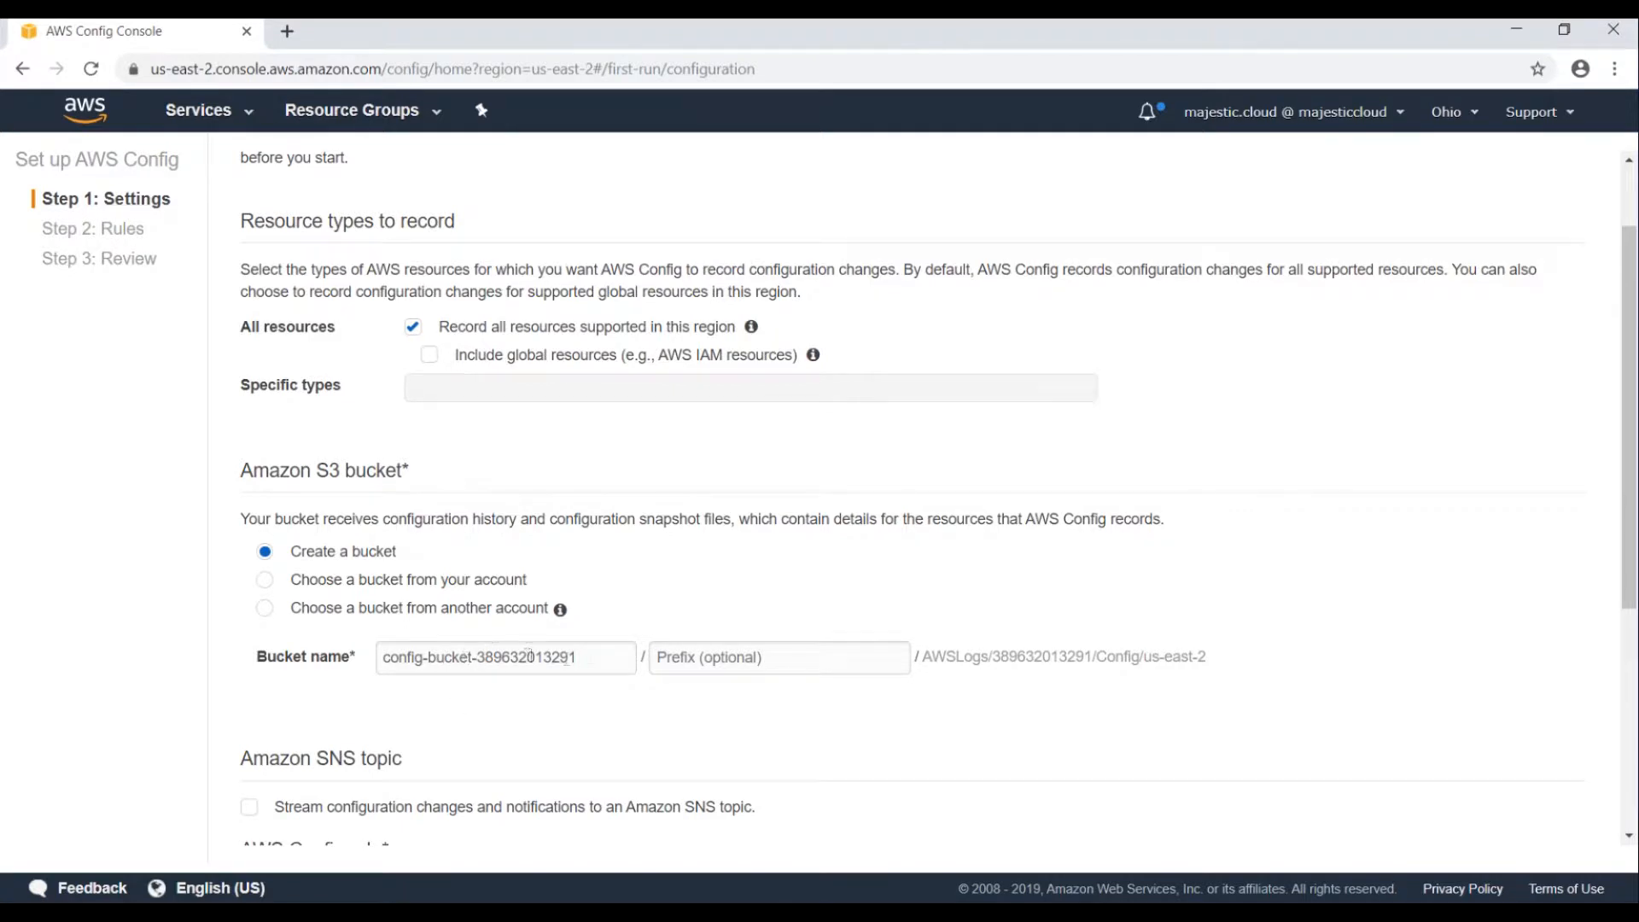
click(593, 654)
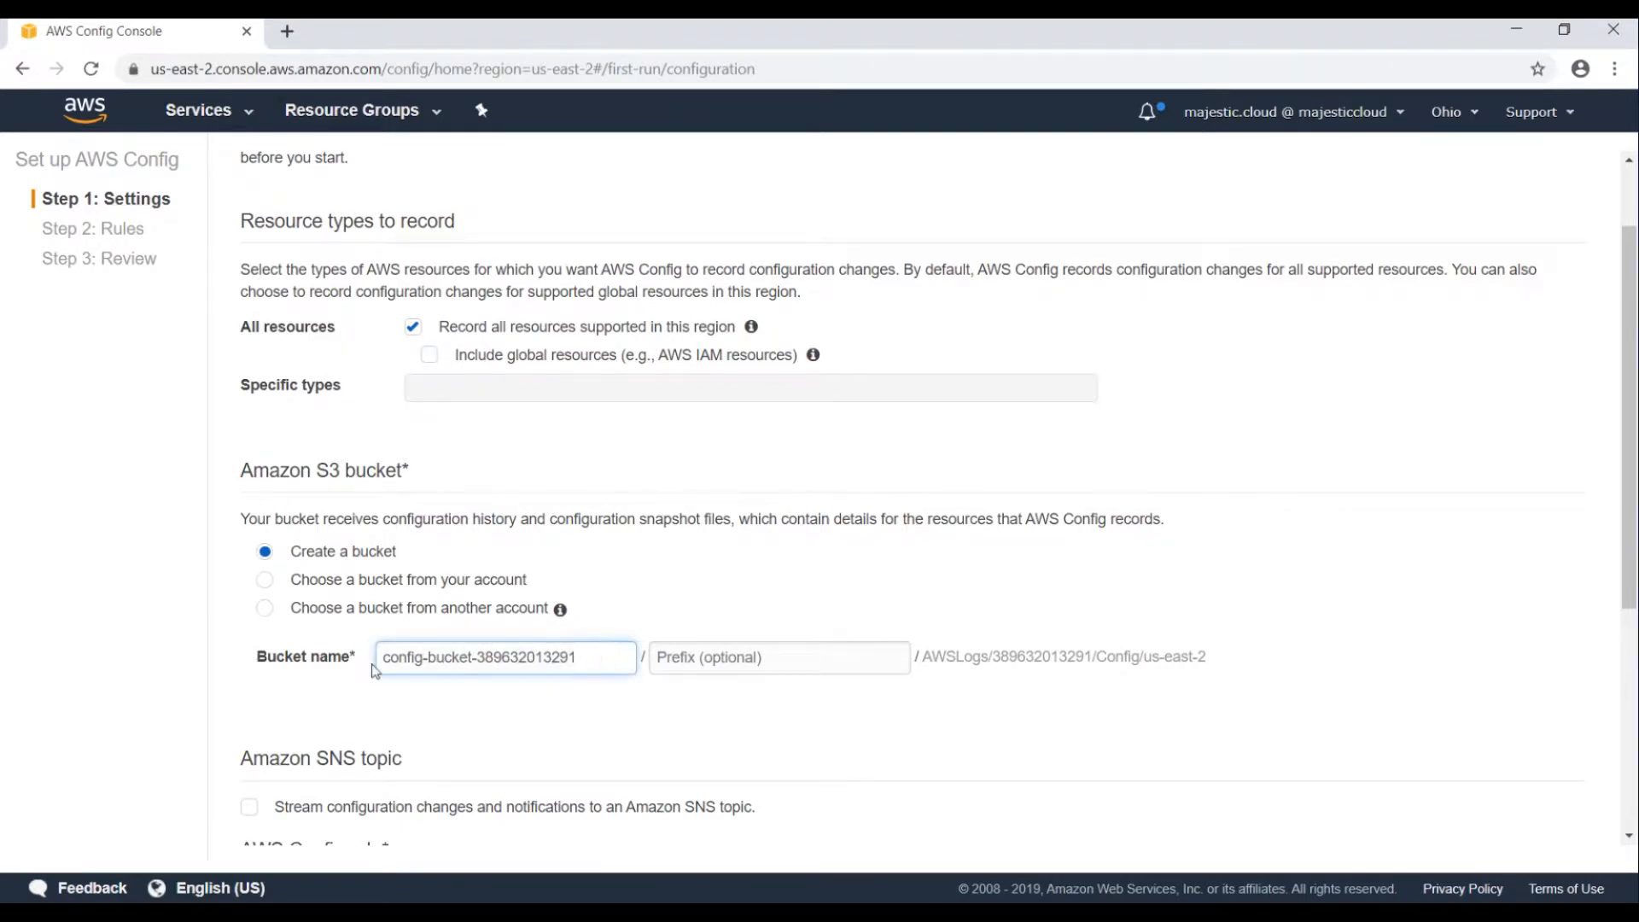
triple_click(607, 654)
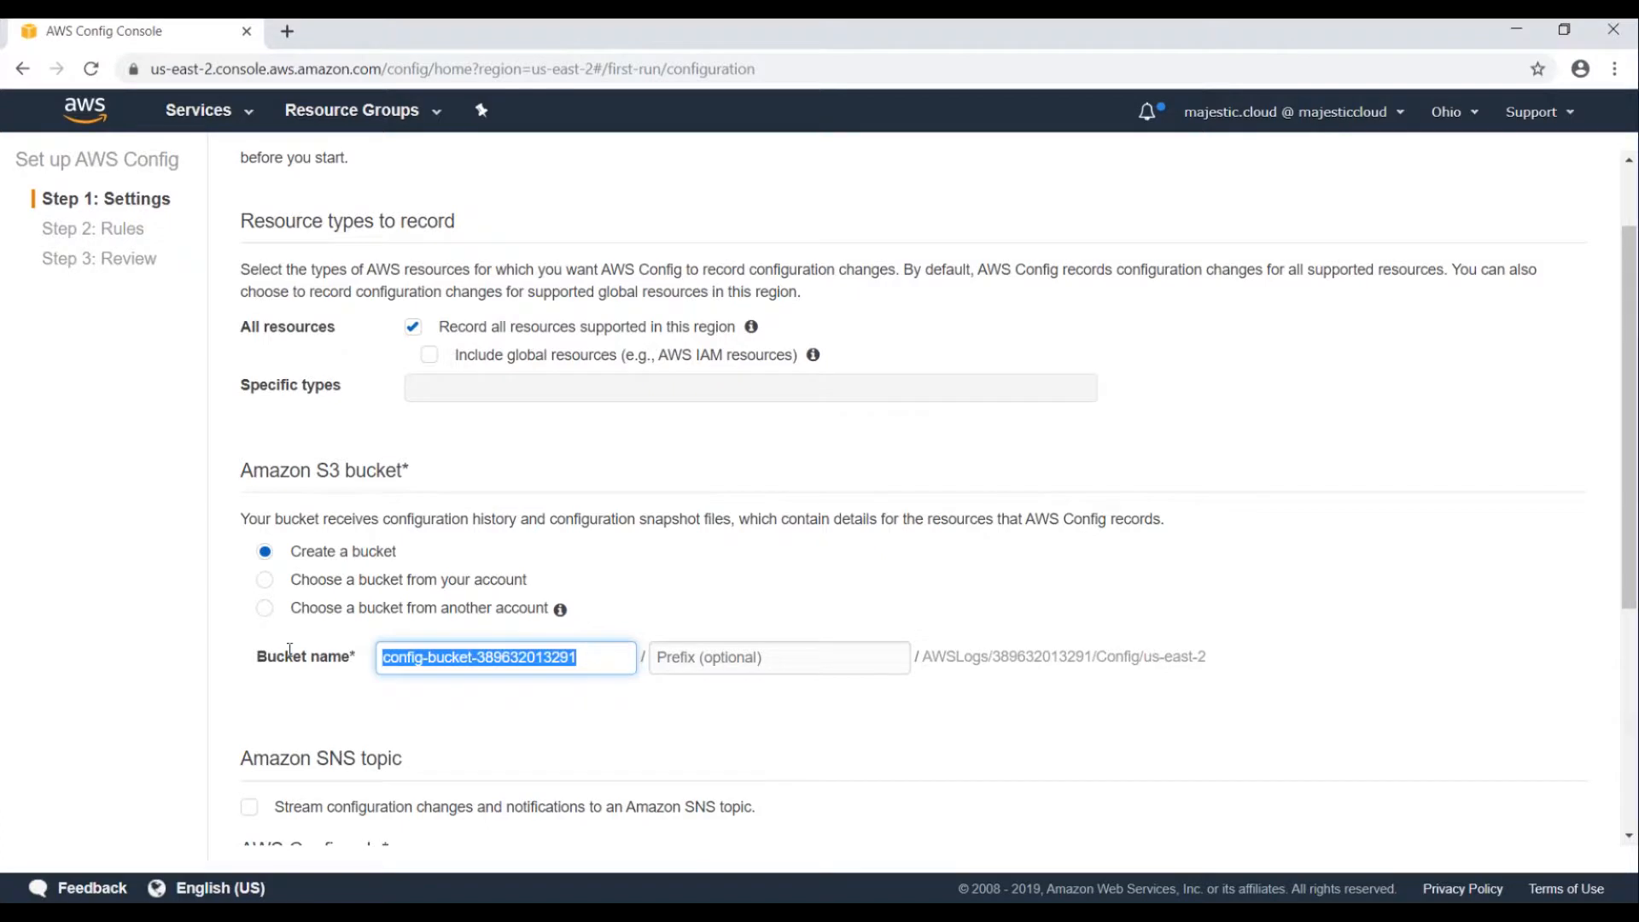
text(mc-config-3)
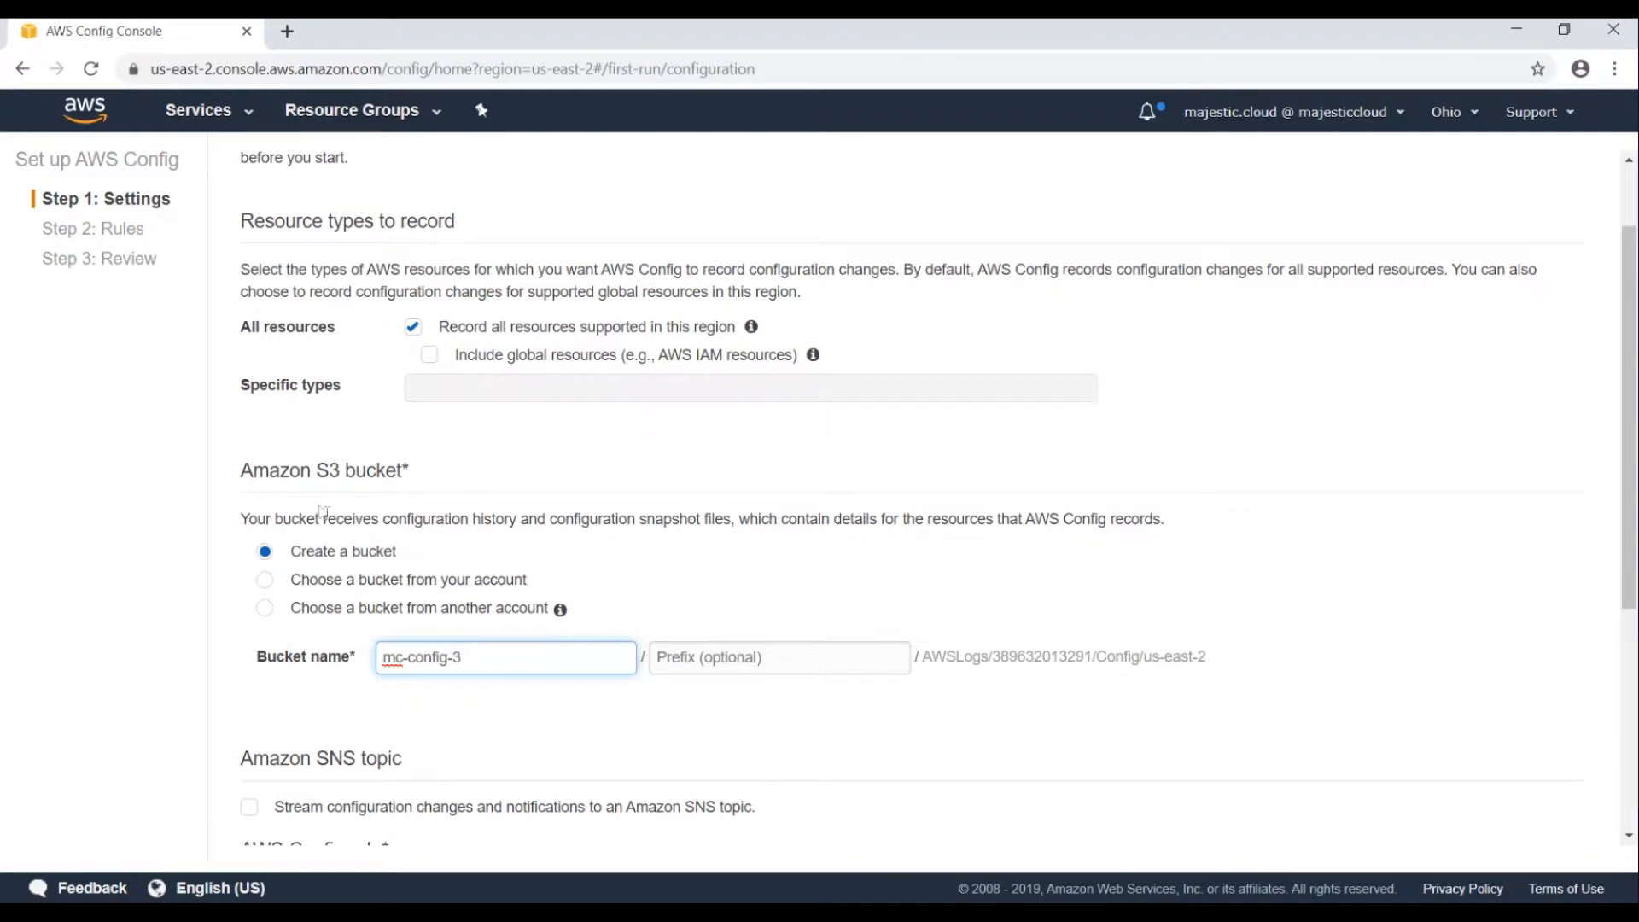
Choose to use the existing AWS Config service-linked role.
scroll(324, 512, down, 4)
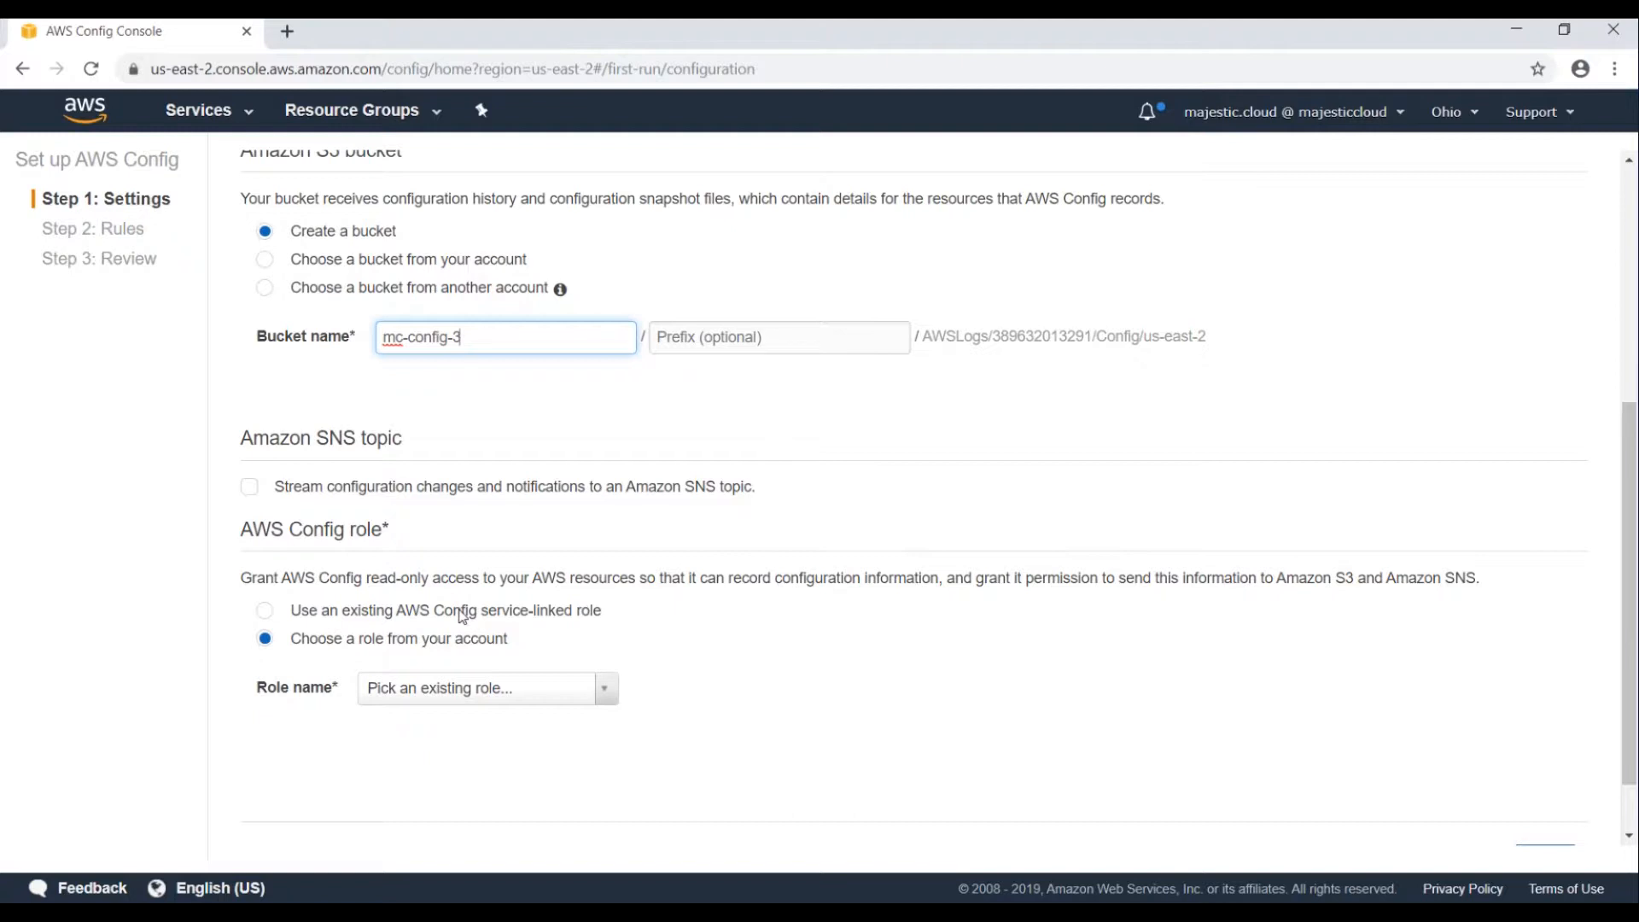
click(265, 611)
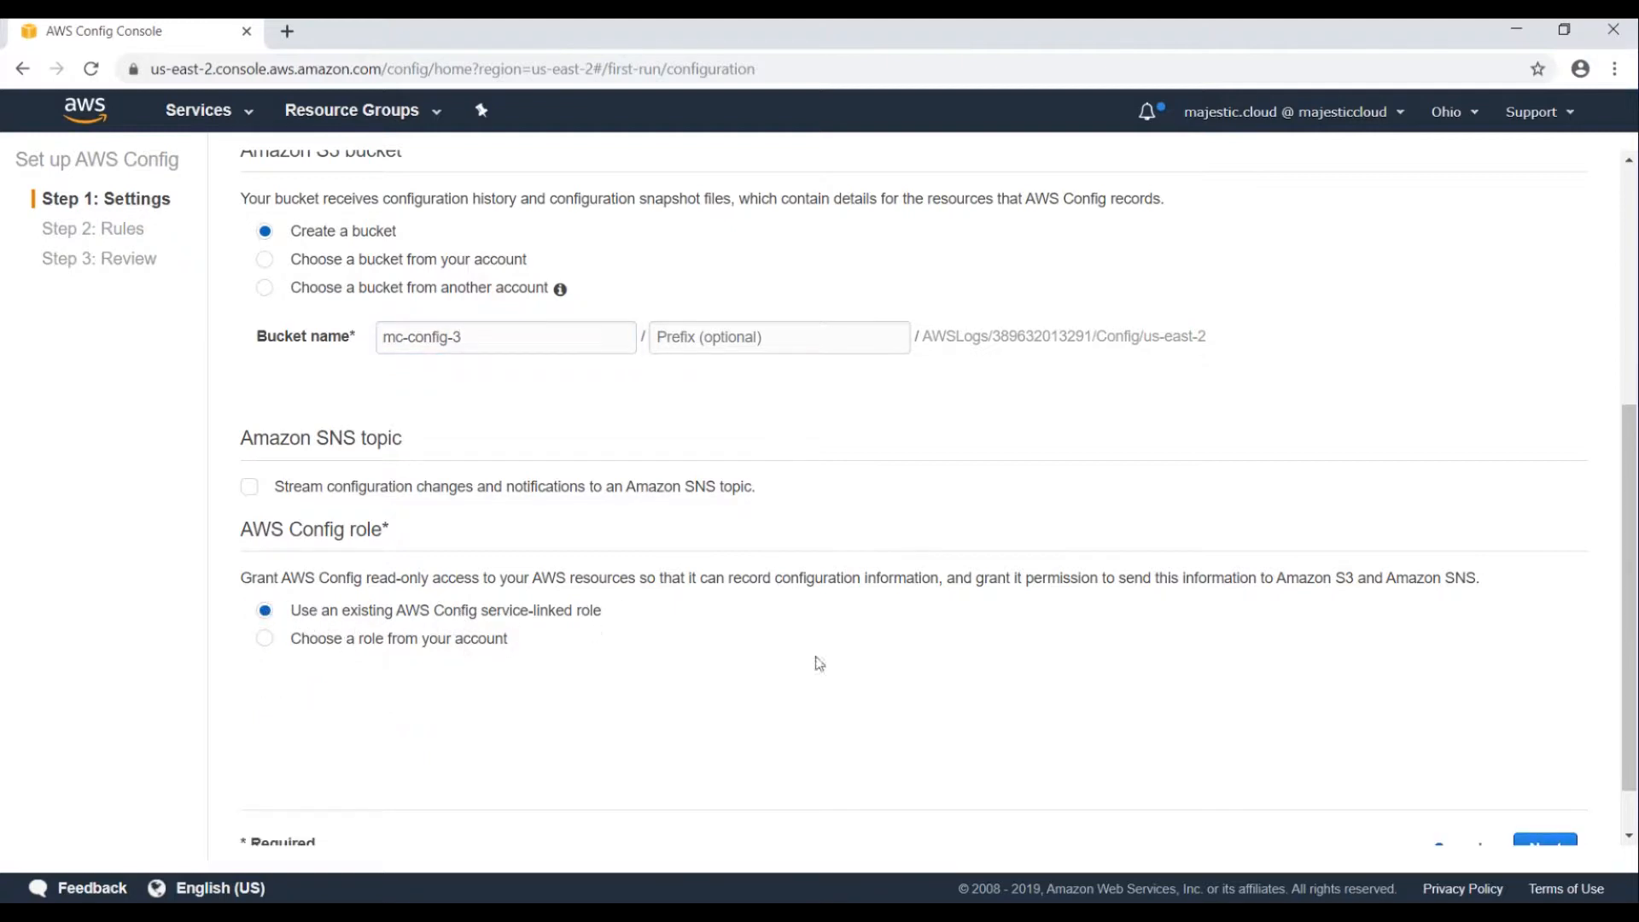
scroll(968, 574, down, 1)
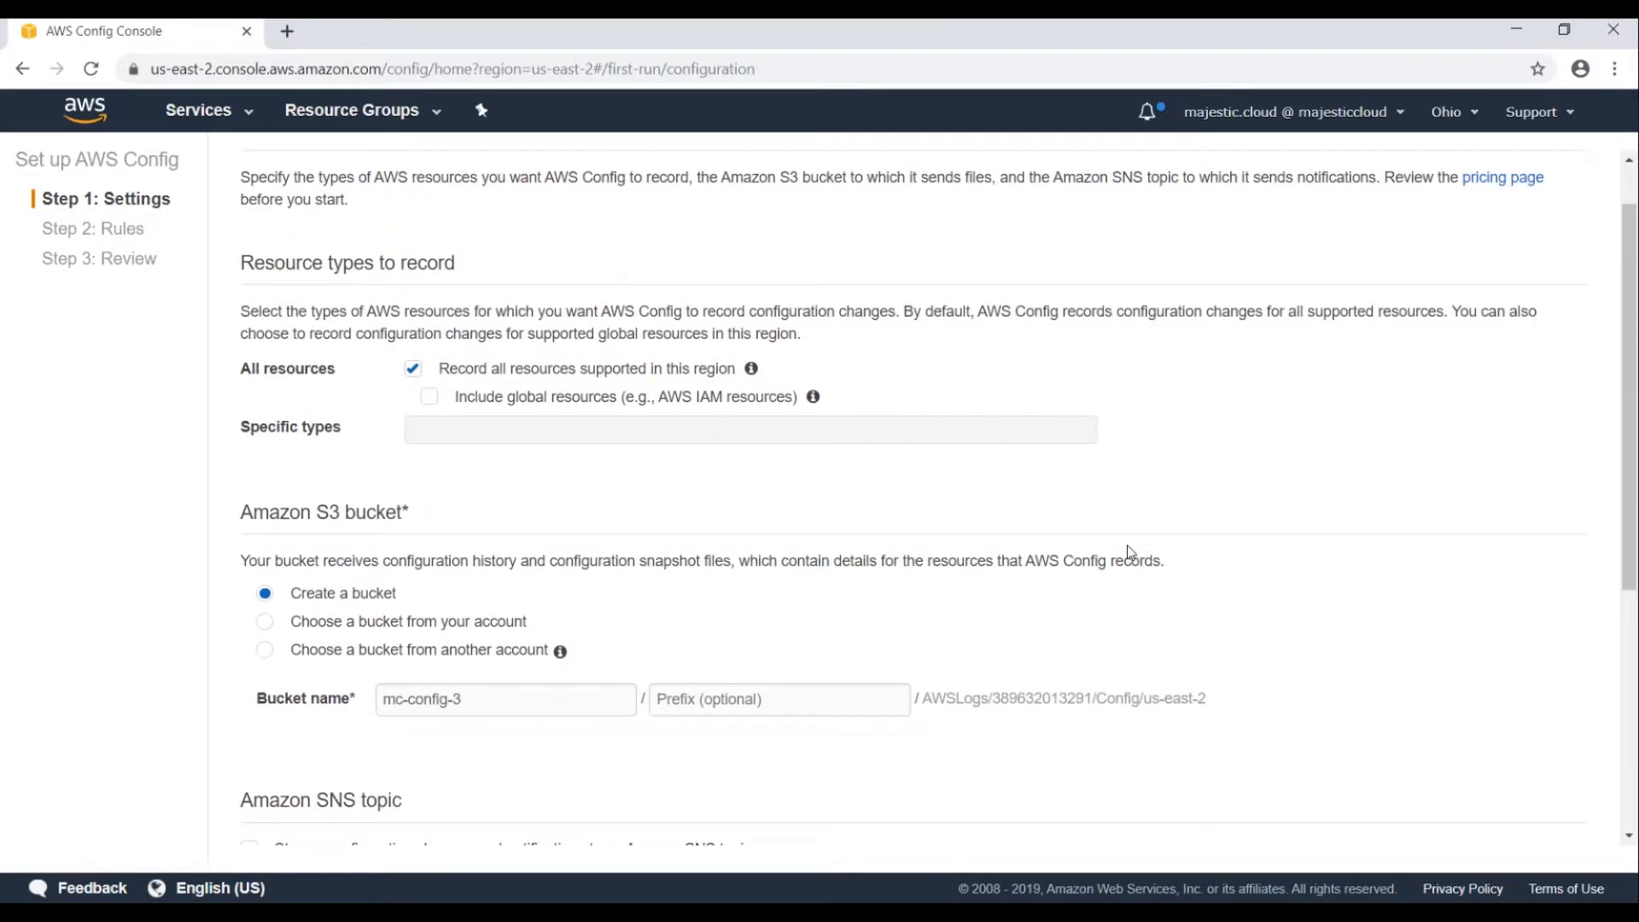
scroll(1130, 553, down, 5)
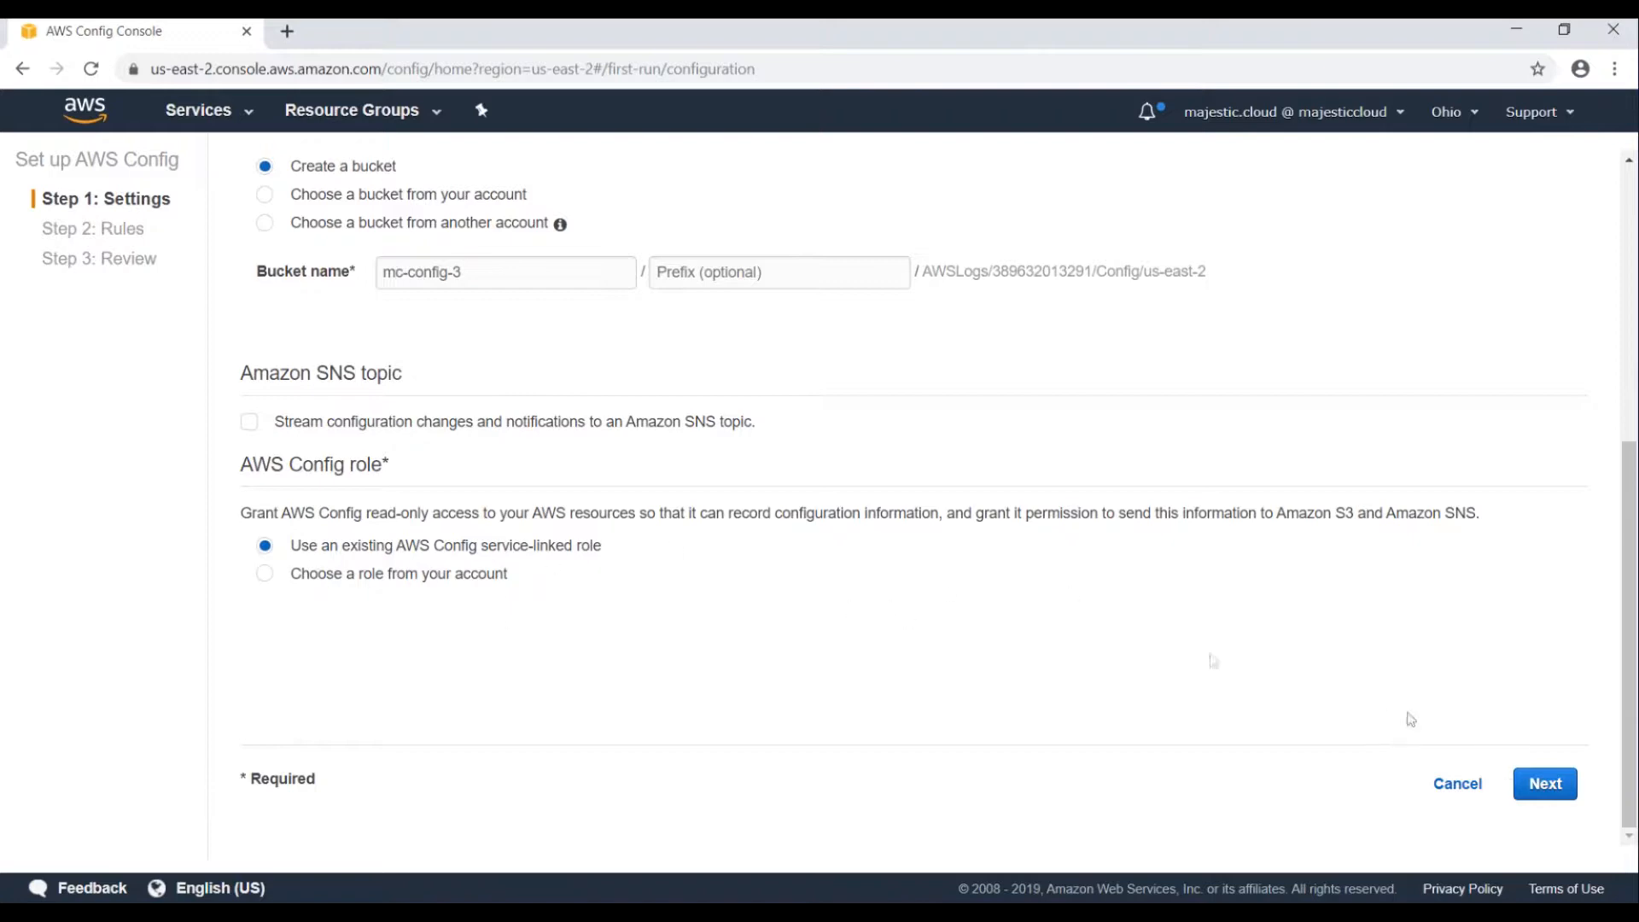
scroll(1468, 669, up, 5)
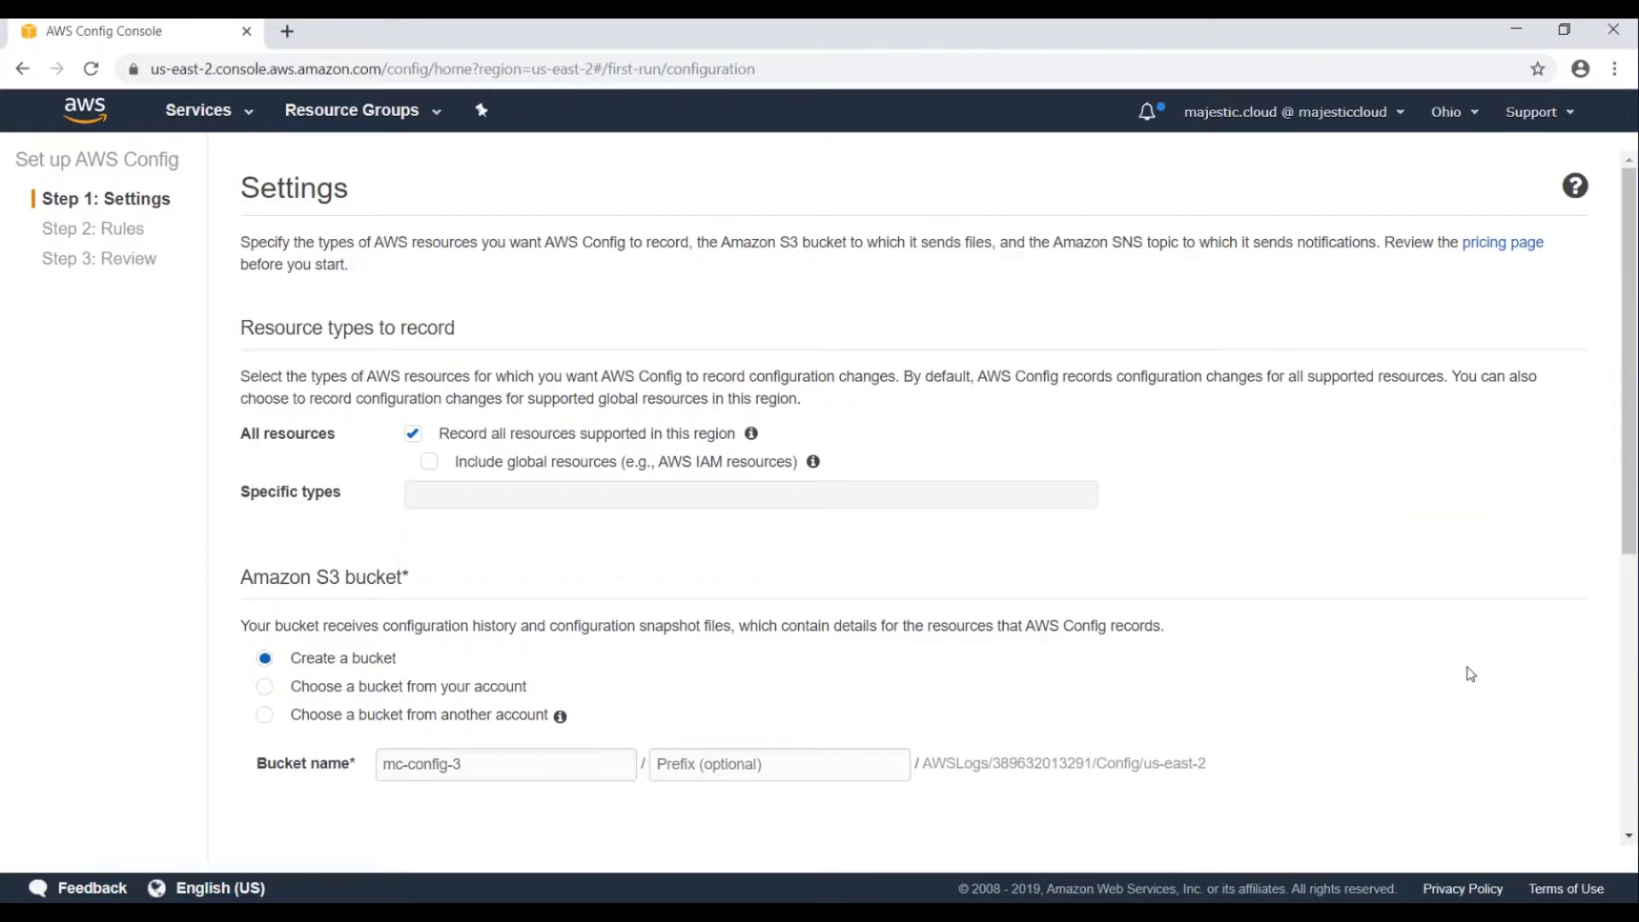
scroll(1468, 670, down, 5)
Pass the Config rules step, review the settings, and confirm the AWS Config setup.
click(1552, 787)
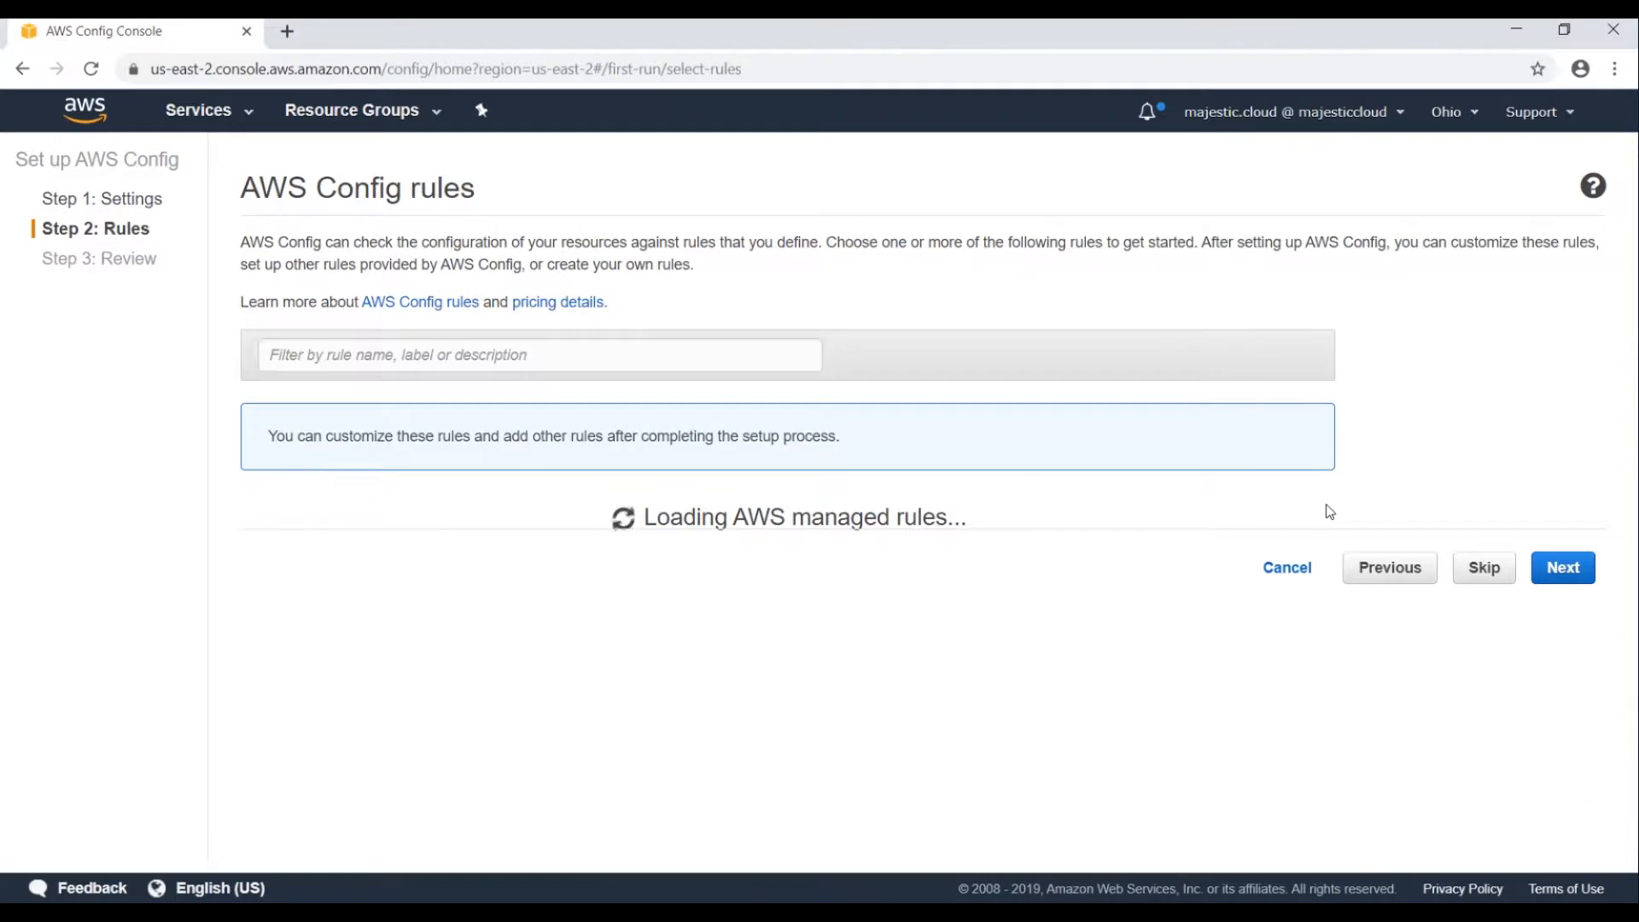
scroll(640, 622, down, 3)
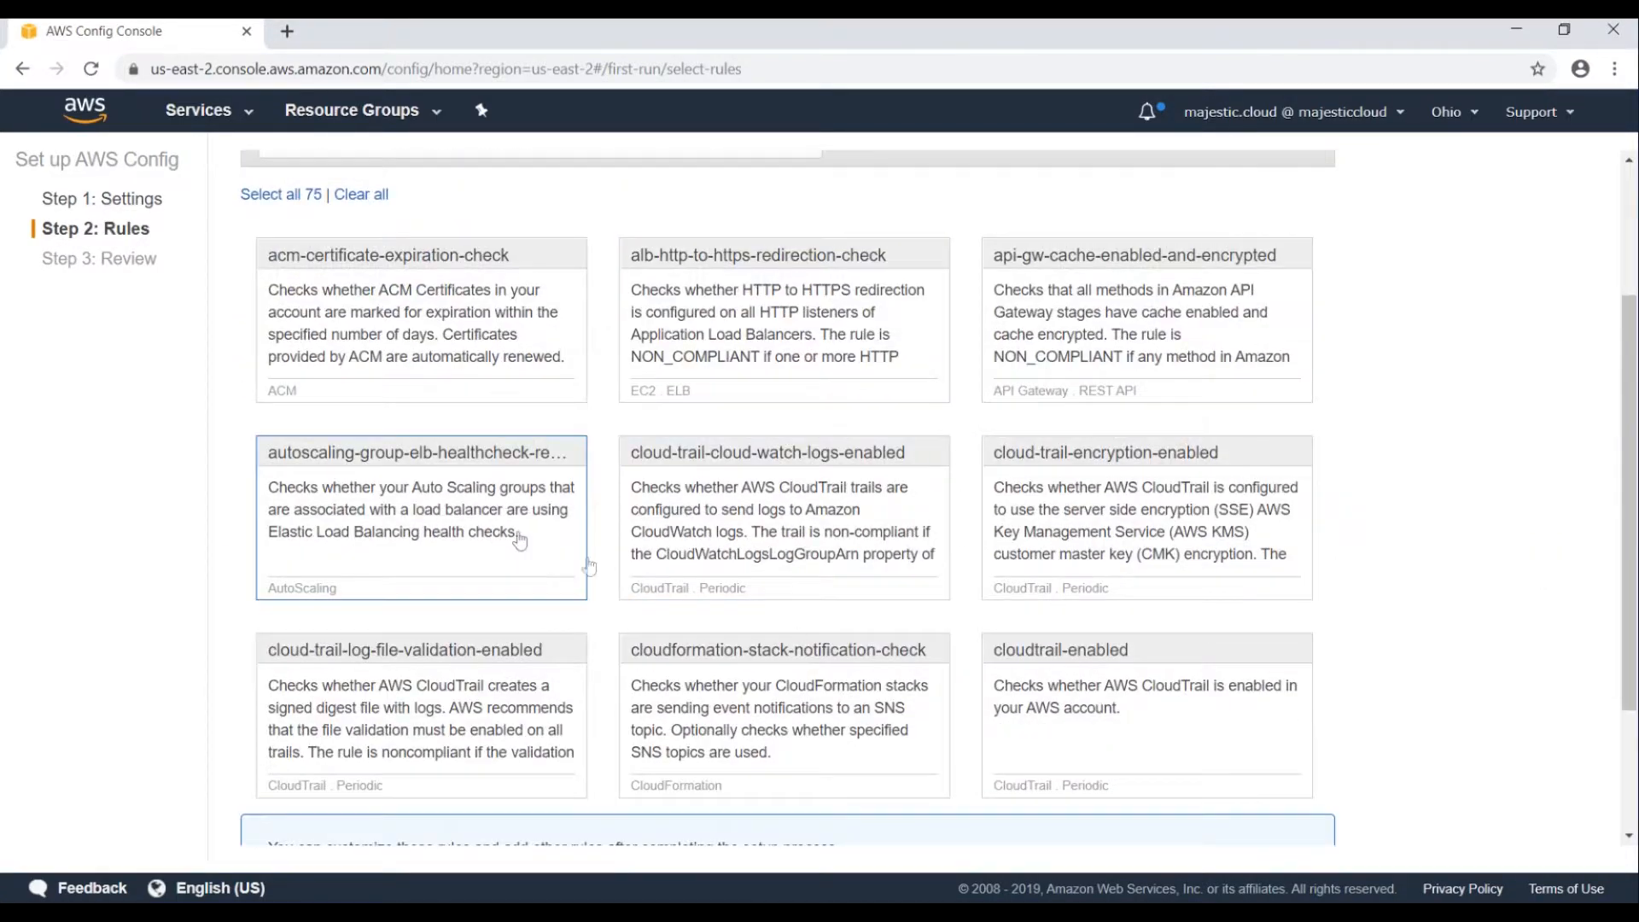
scroll(555, 406, up, 3)
scroll(716, 509, down, 4)
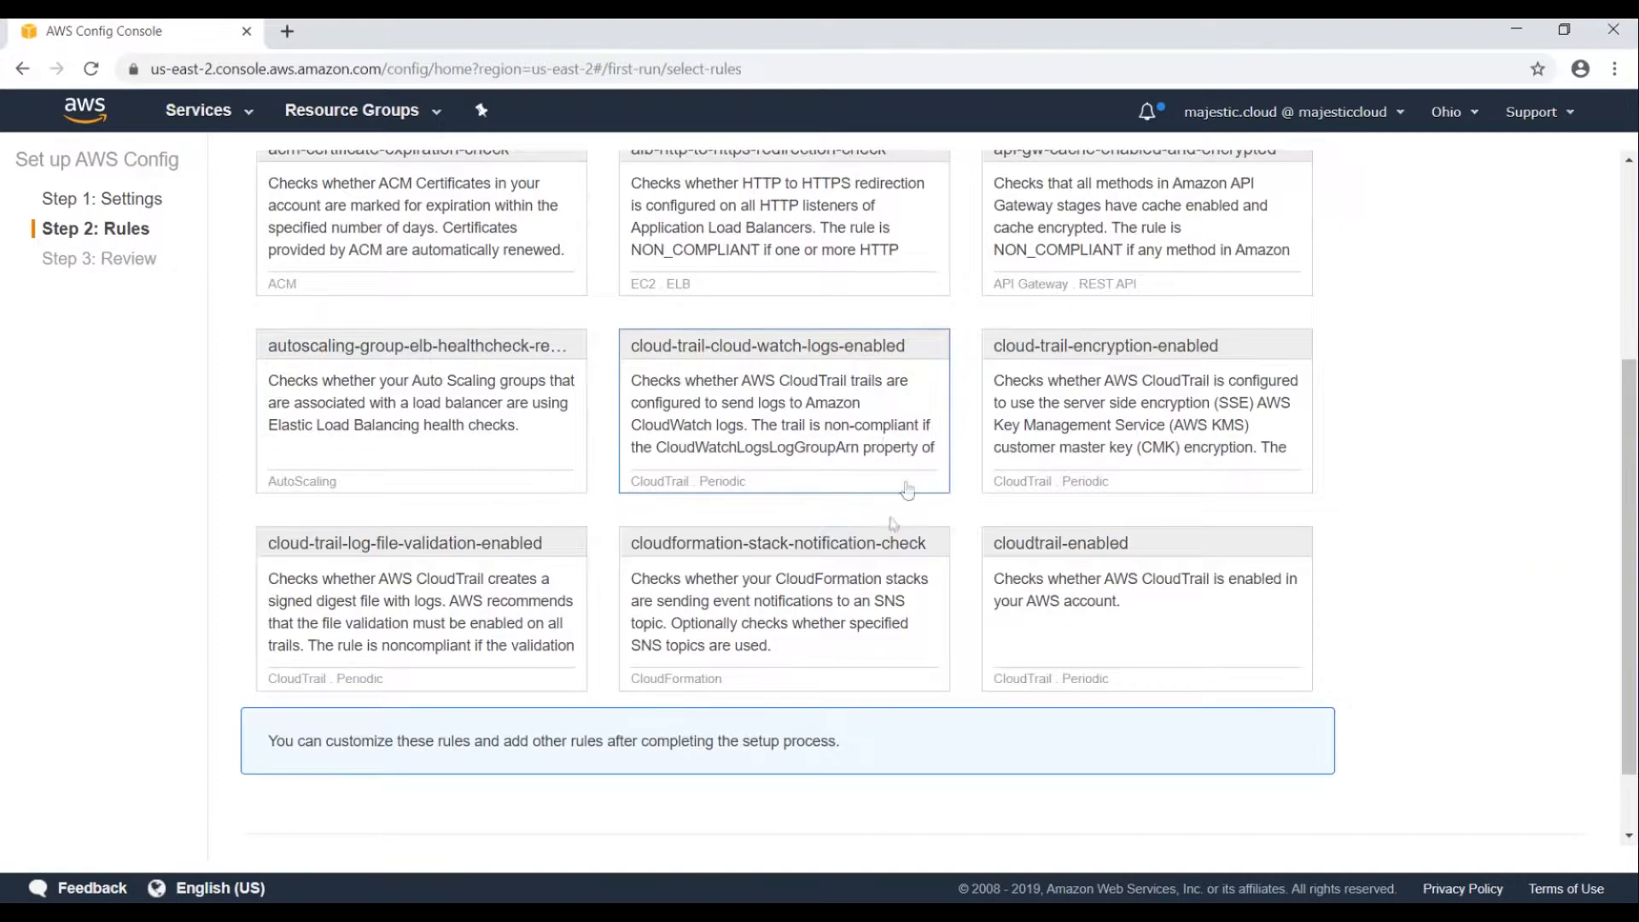
scroll(465, 525, up, 1)
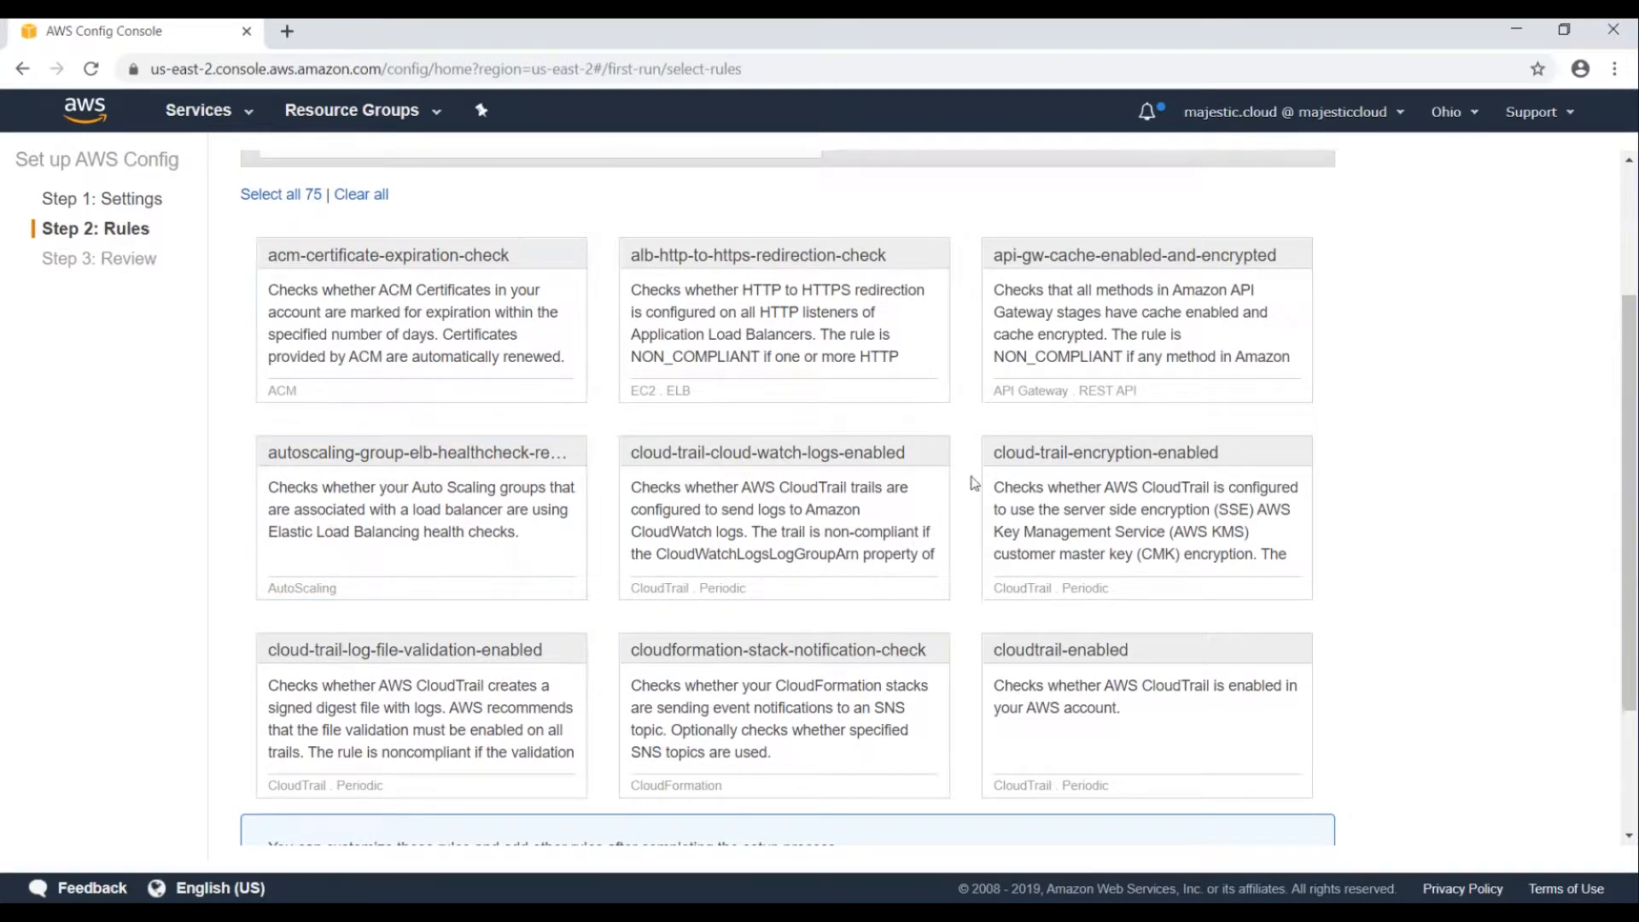
scroll(973, 475, down, 2)
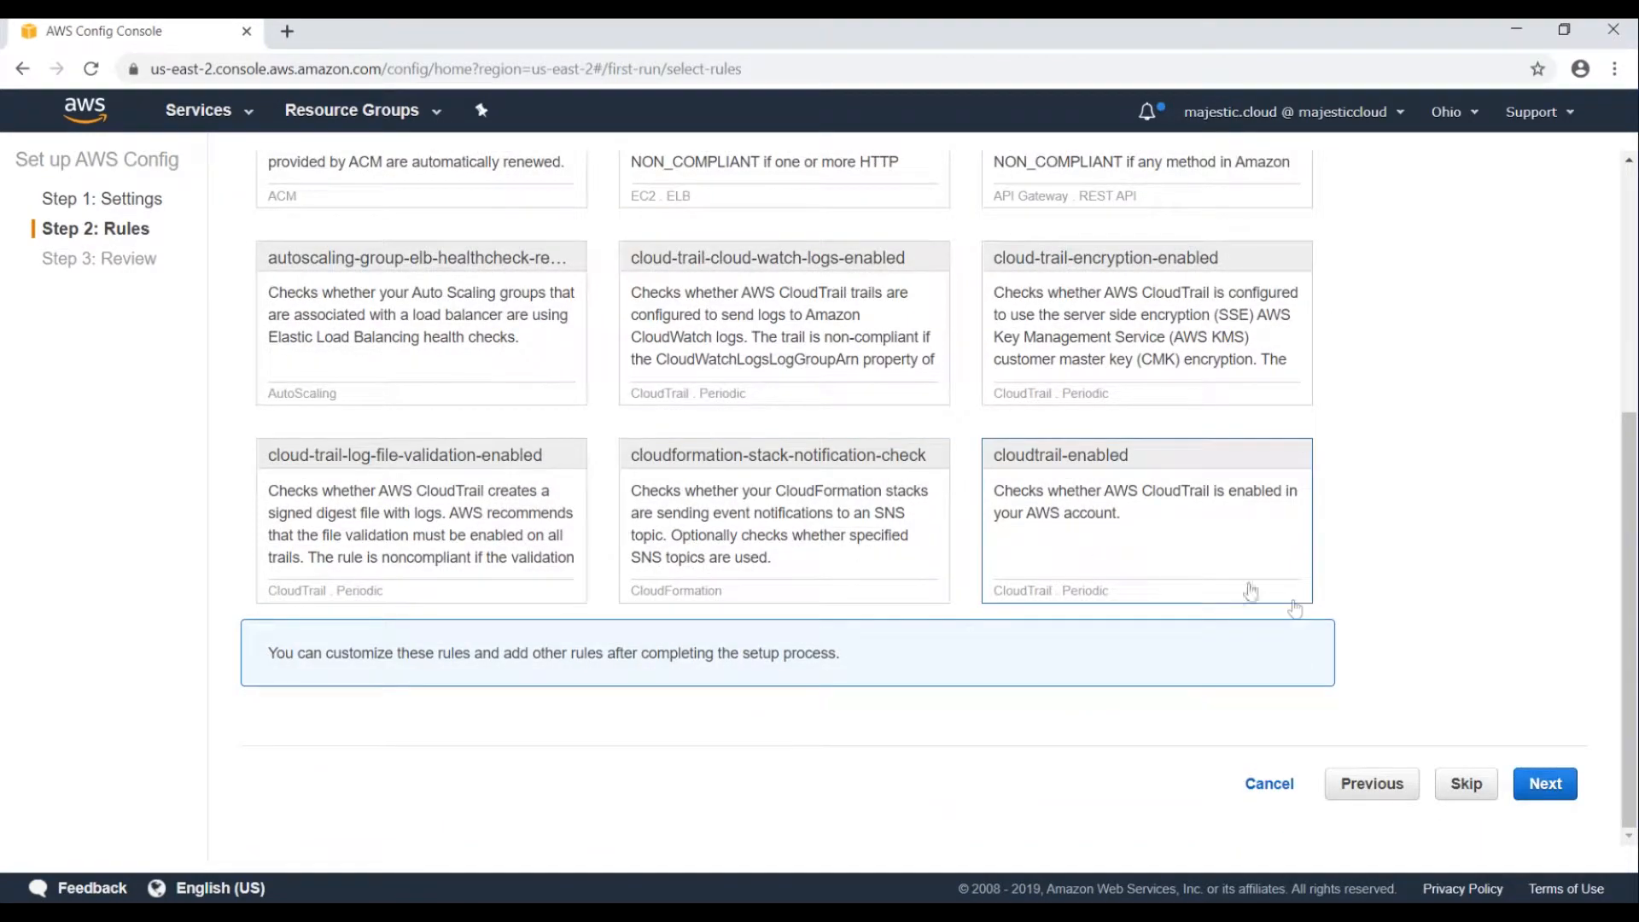
click(1532, 781)
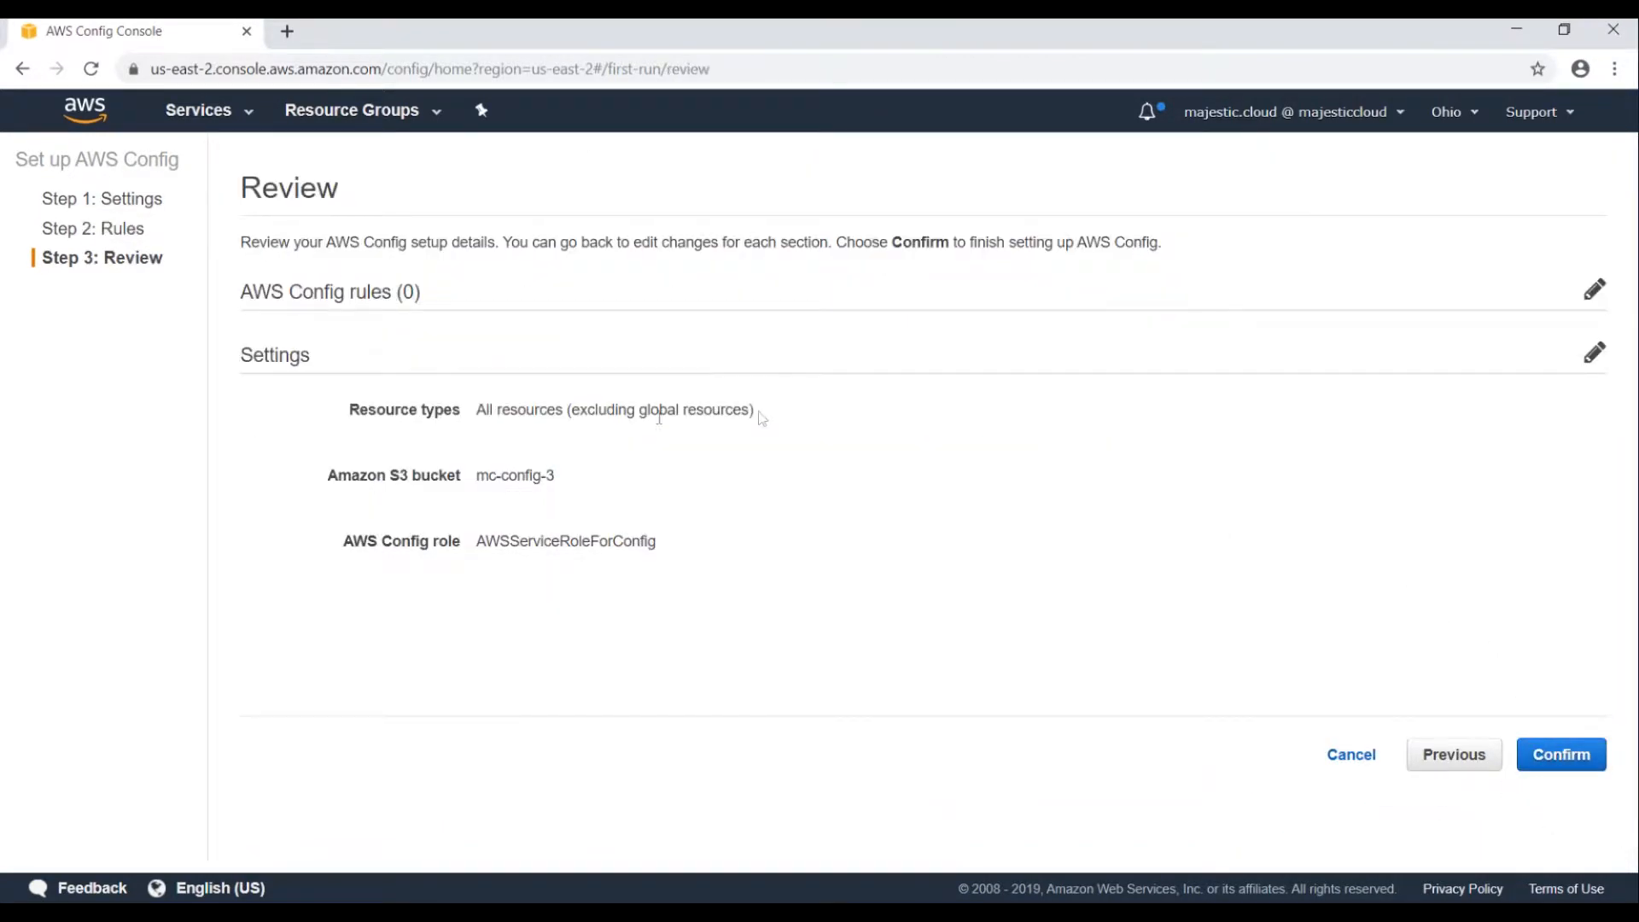
click(1571, 755)
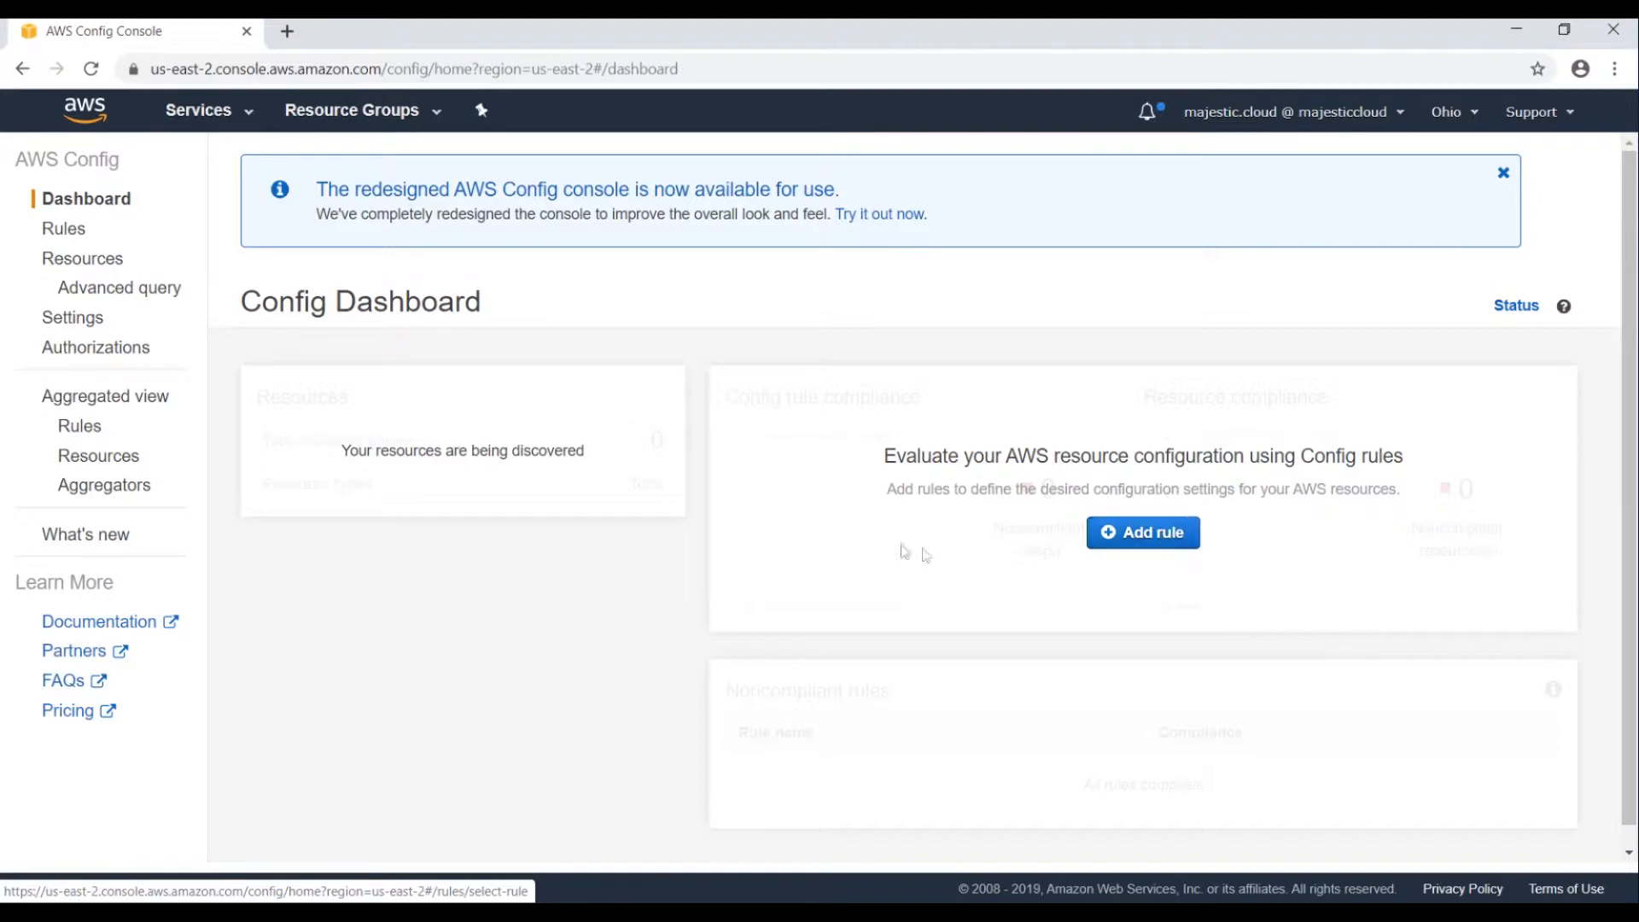
Add a new Config rule by filtering the managed rules for 'ssh' and opening restricted-ssh.
click(1160, 538)
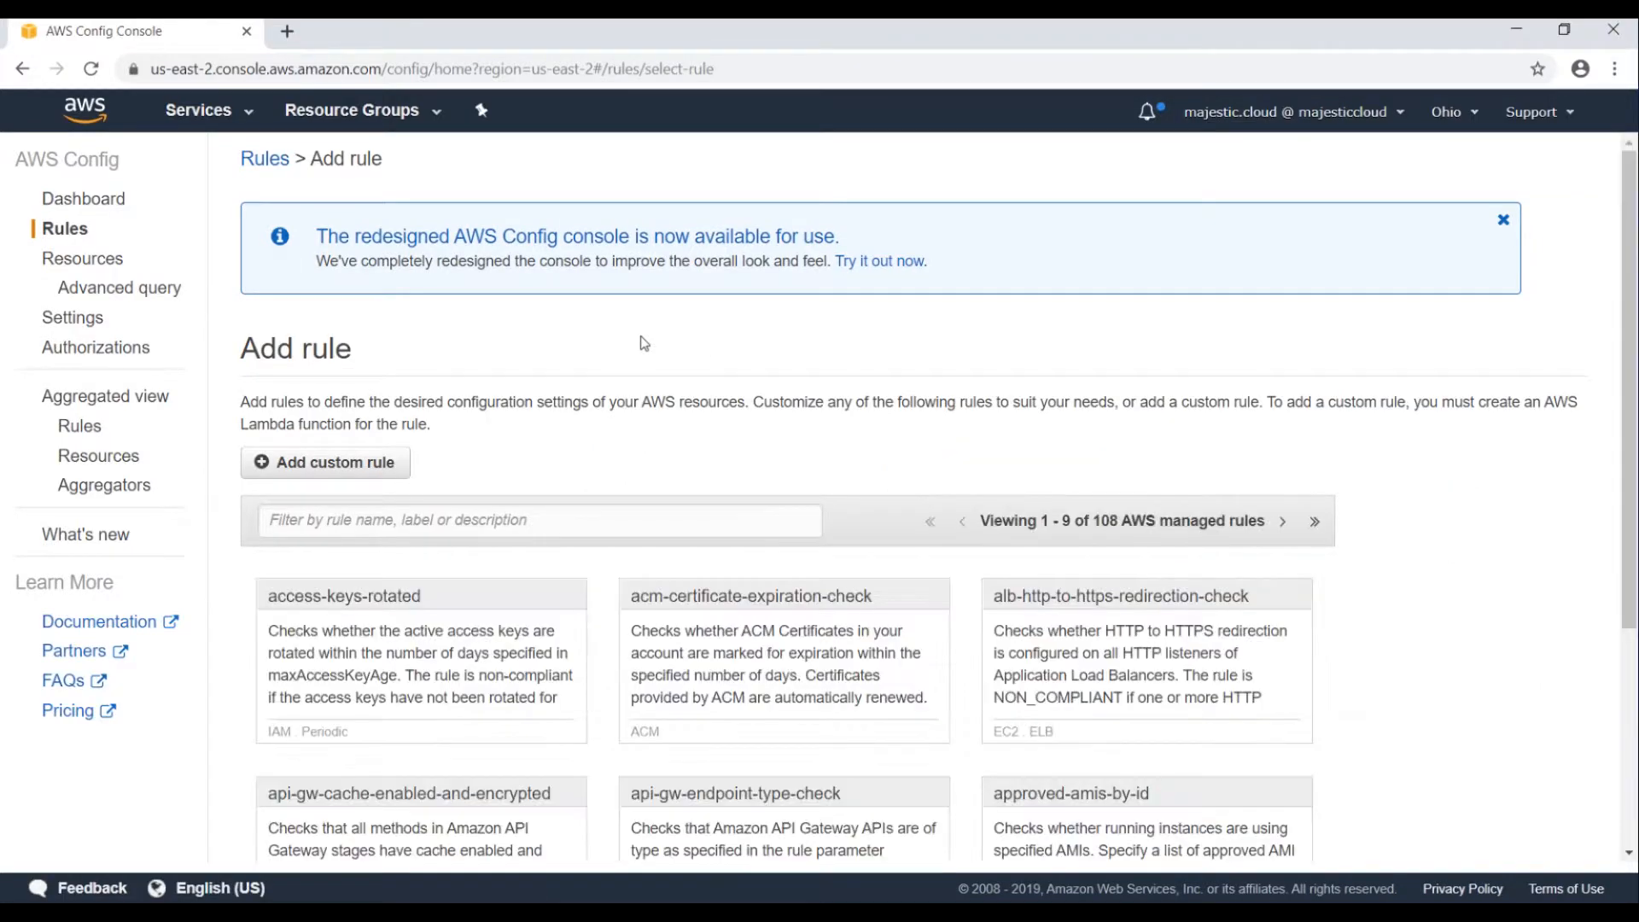
scroll(645, 342, down, 2)
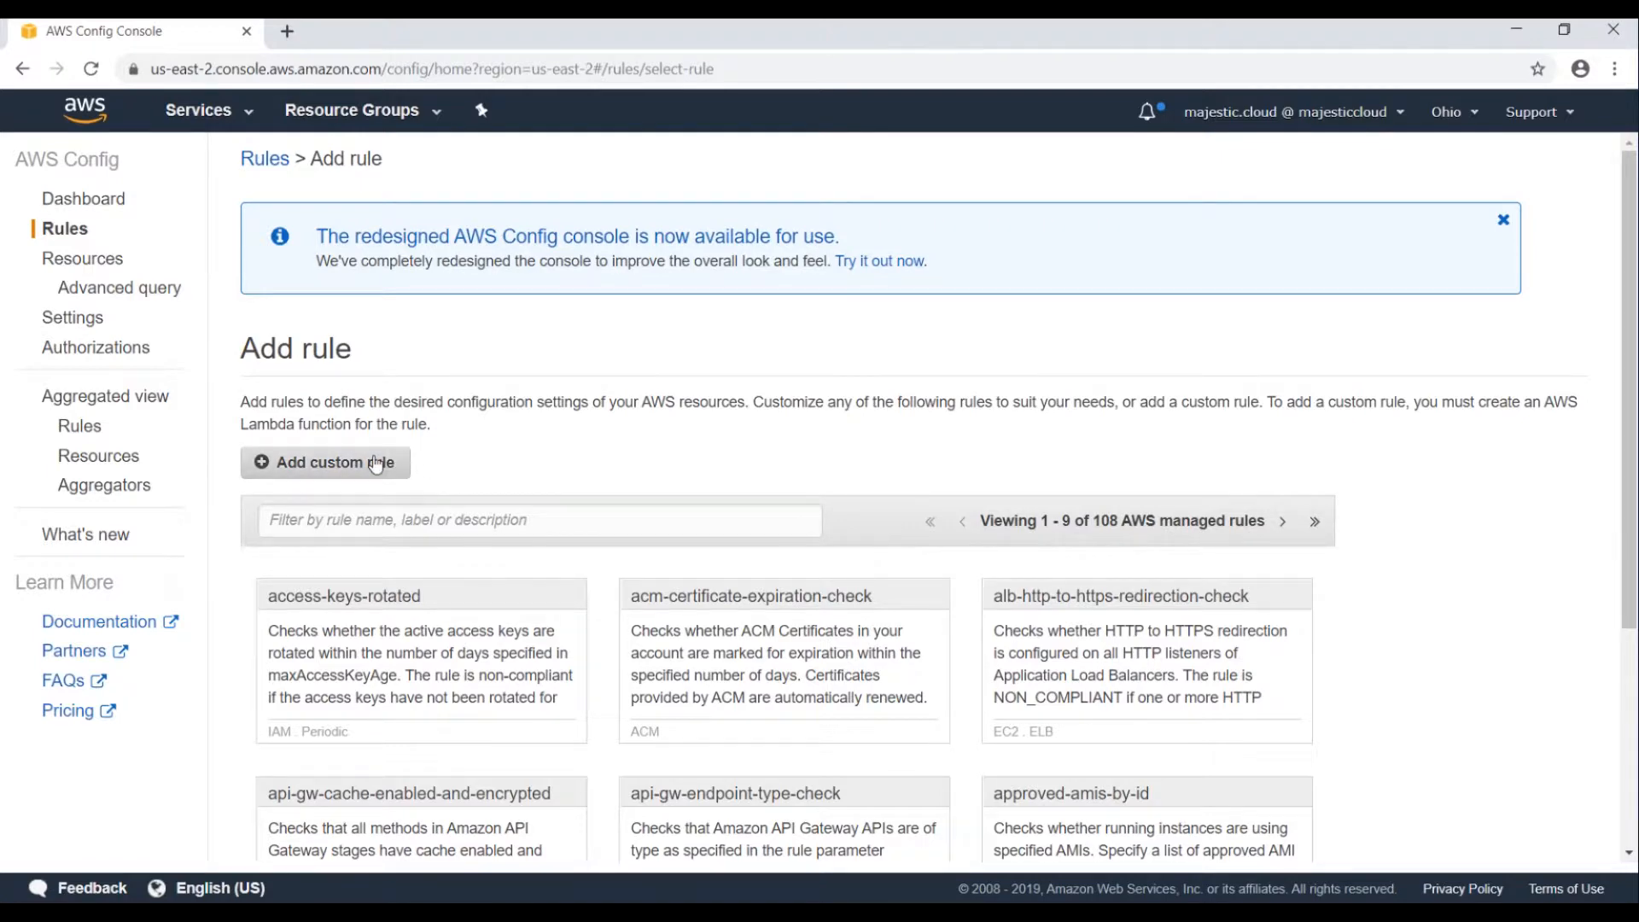
scroll(483, 472, down, 1)
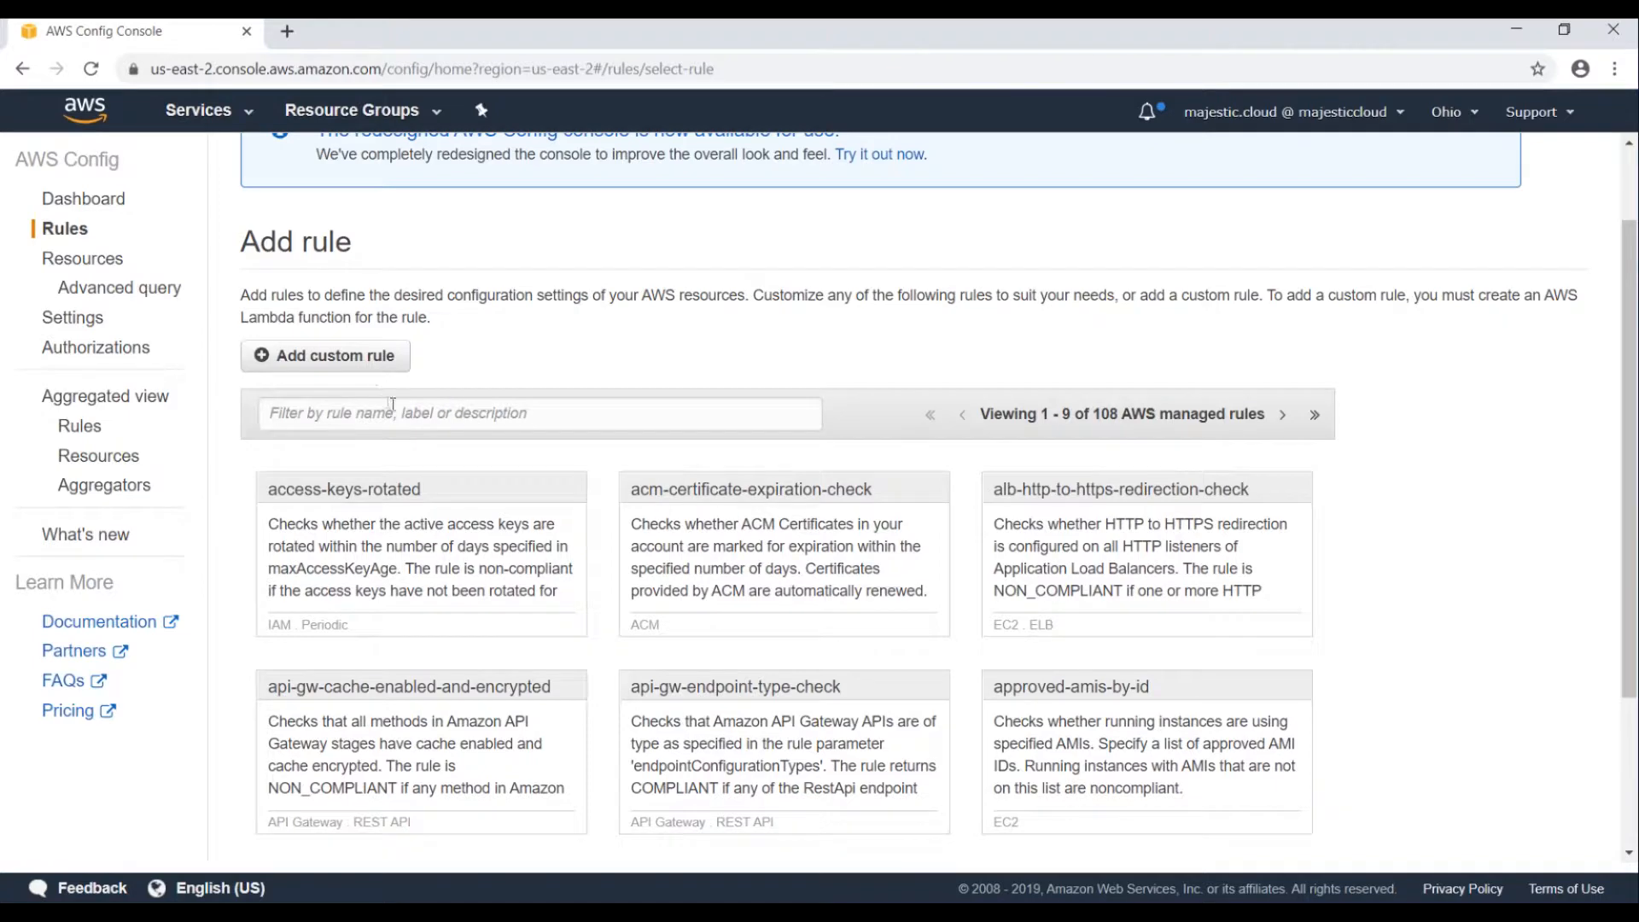
click(426, 417)
text(ssh)
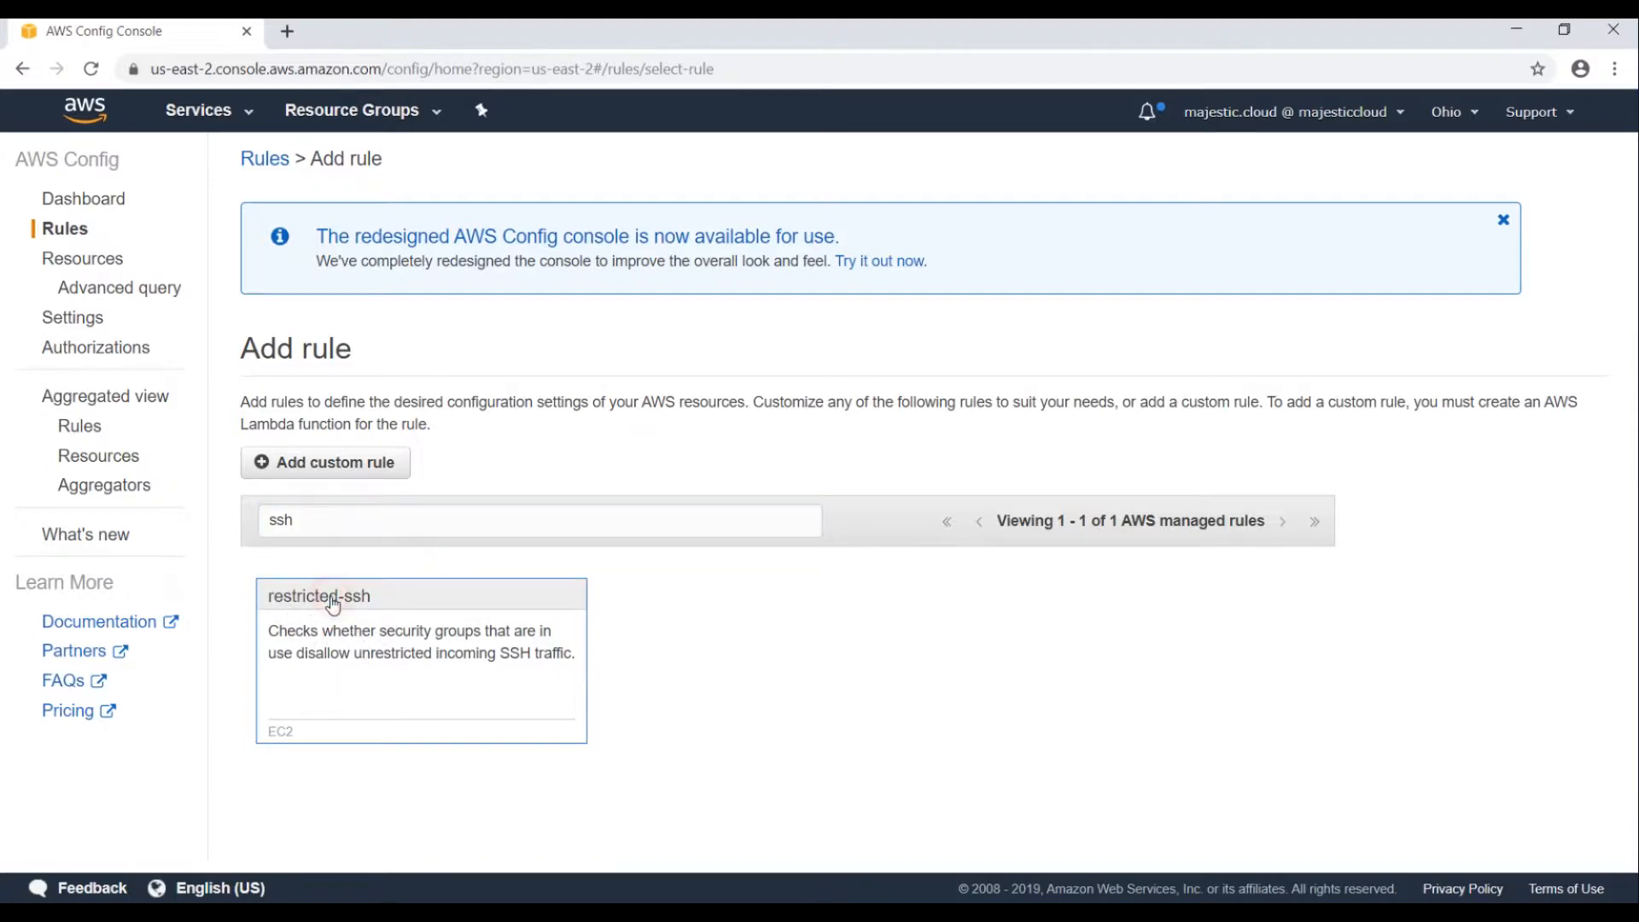
click(393, 596)
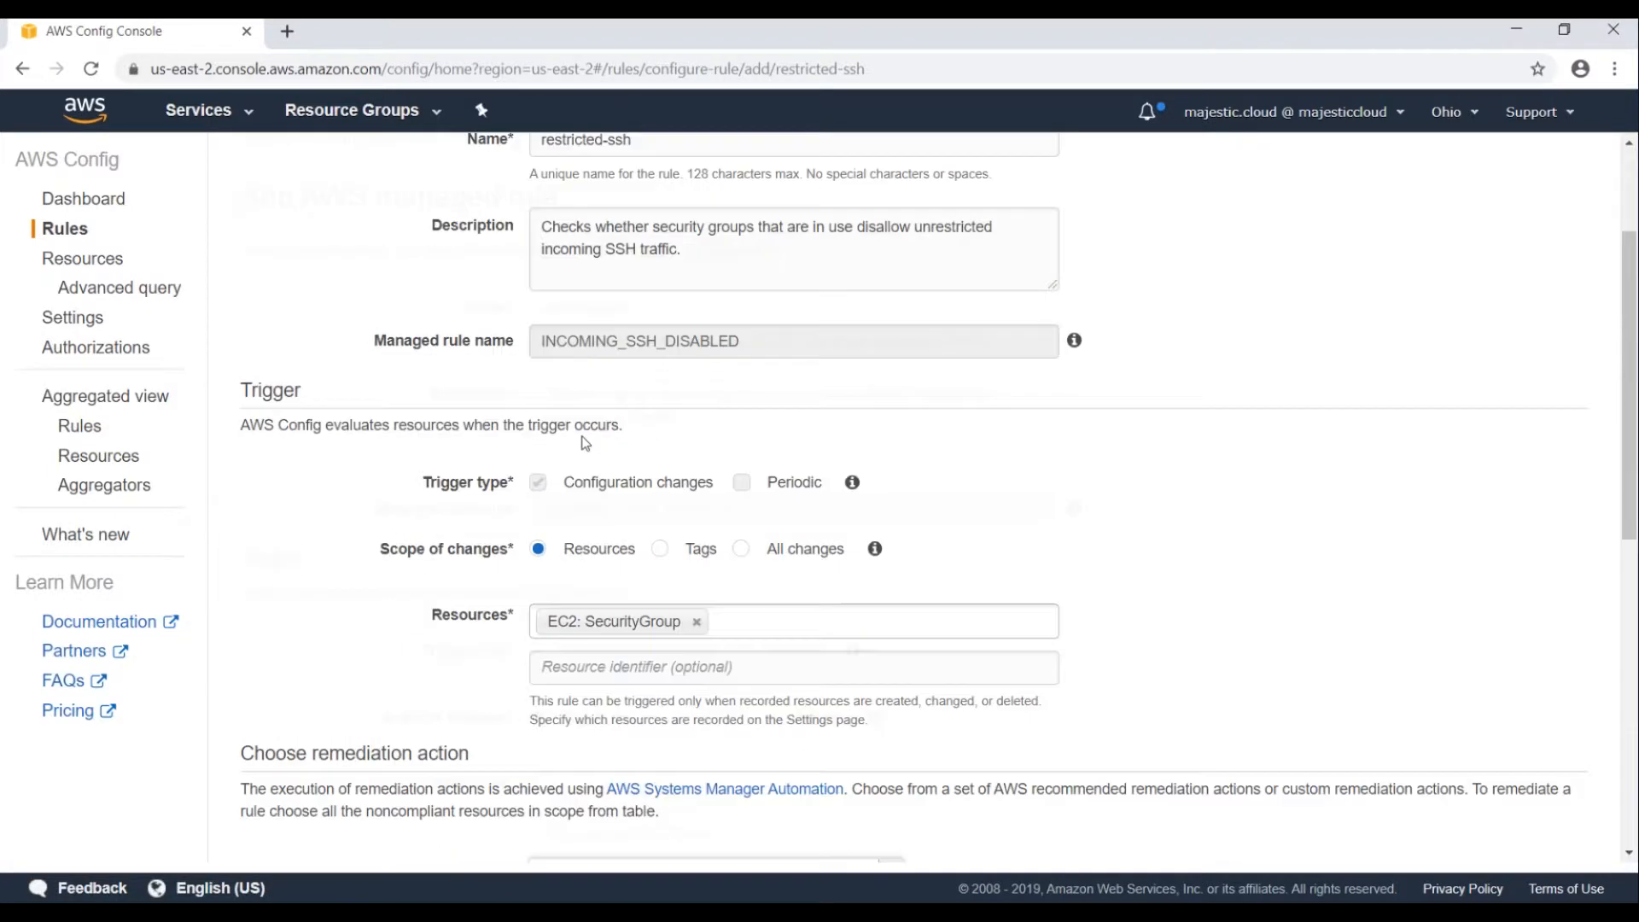
Set Auto remediation to Yes in the restricted-ssh rule's remediation section.
scroll(628, 355, down, 1)
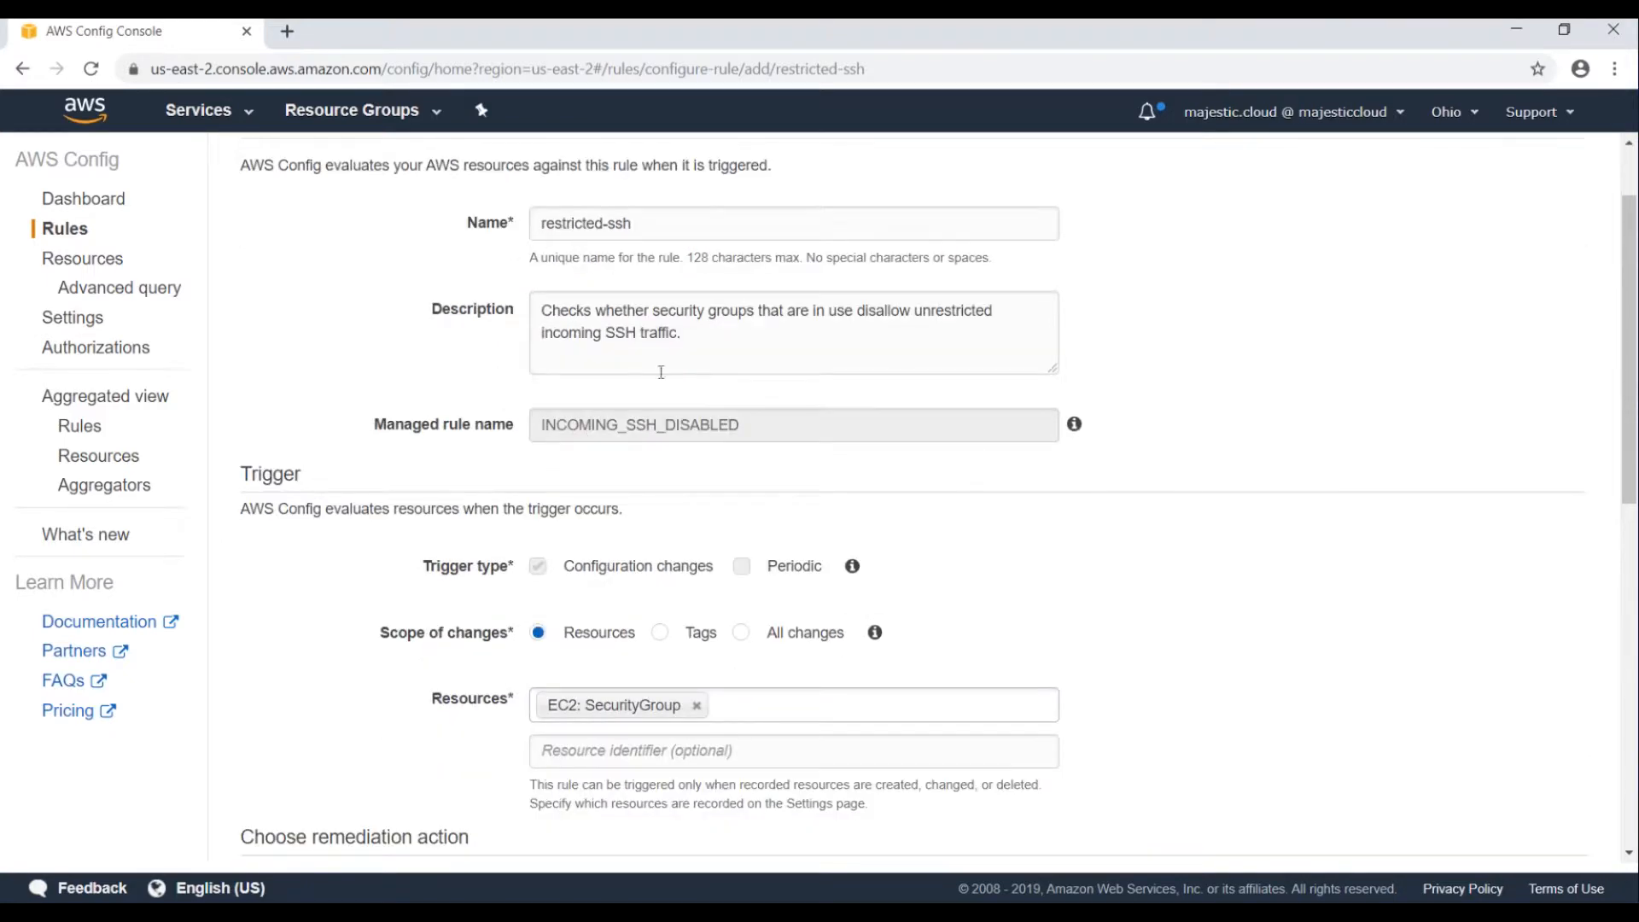
scroll(632, 512, down, 1)
scroll(714, 577, down, 1)
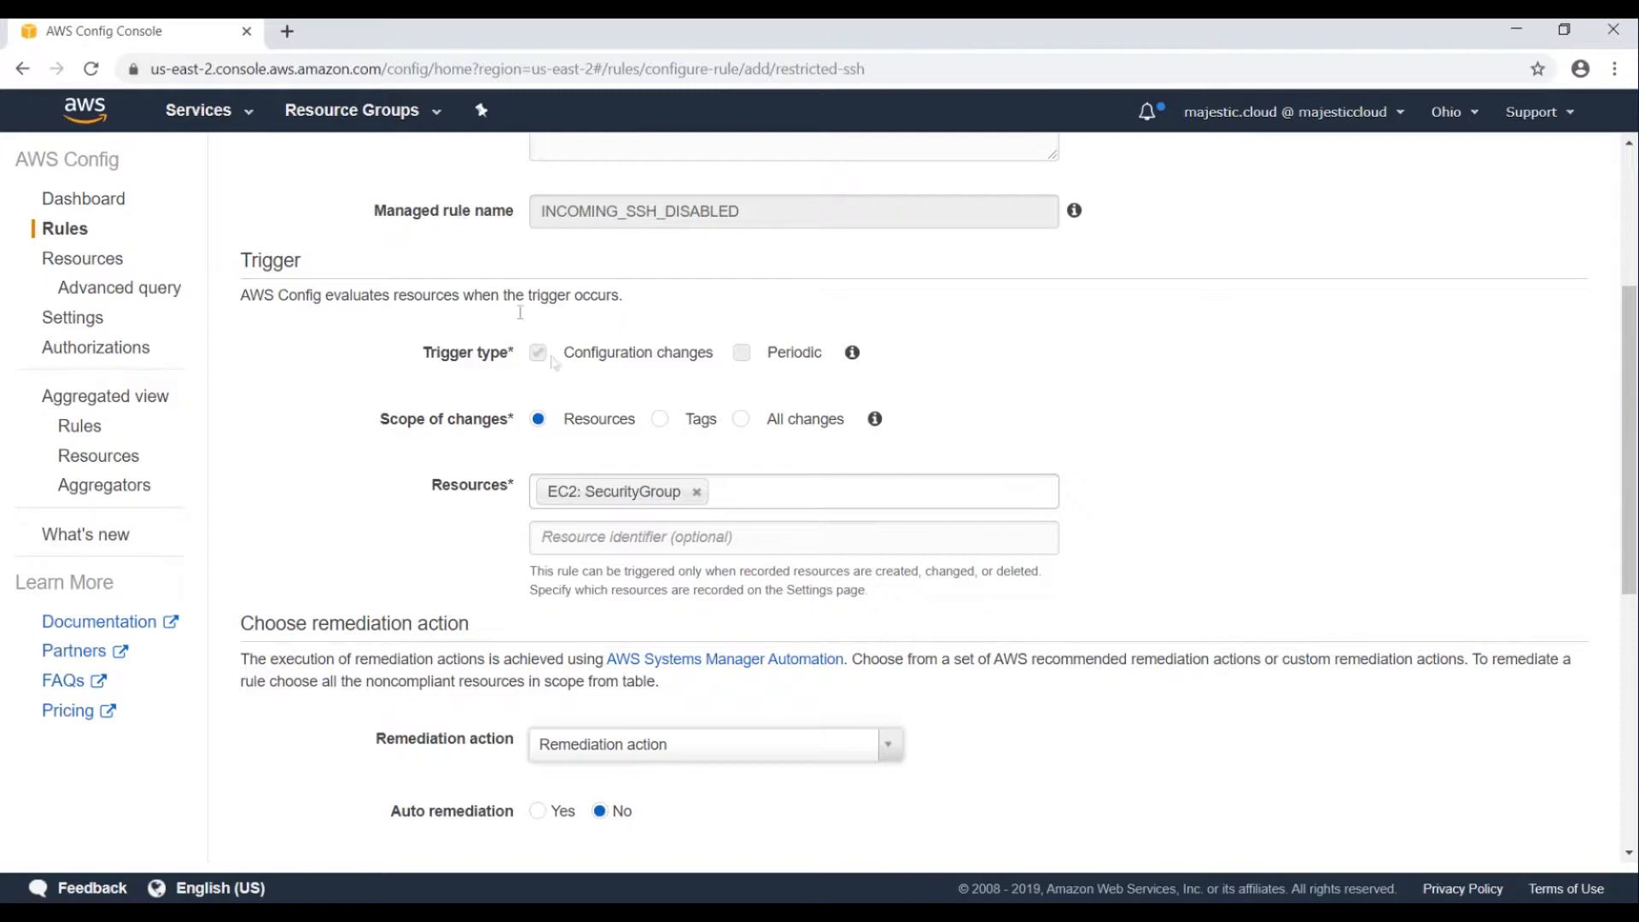
scroll(602, 461, down, 3)
scroll(498, 423, down, 1)
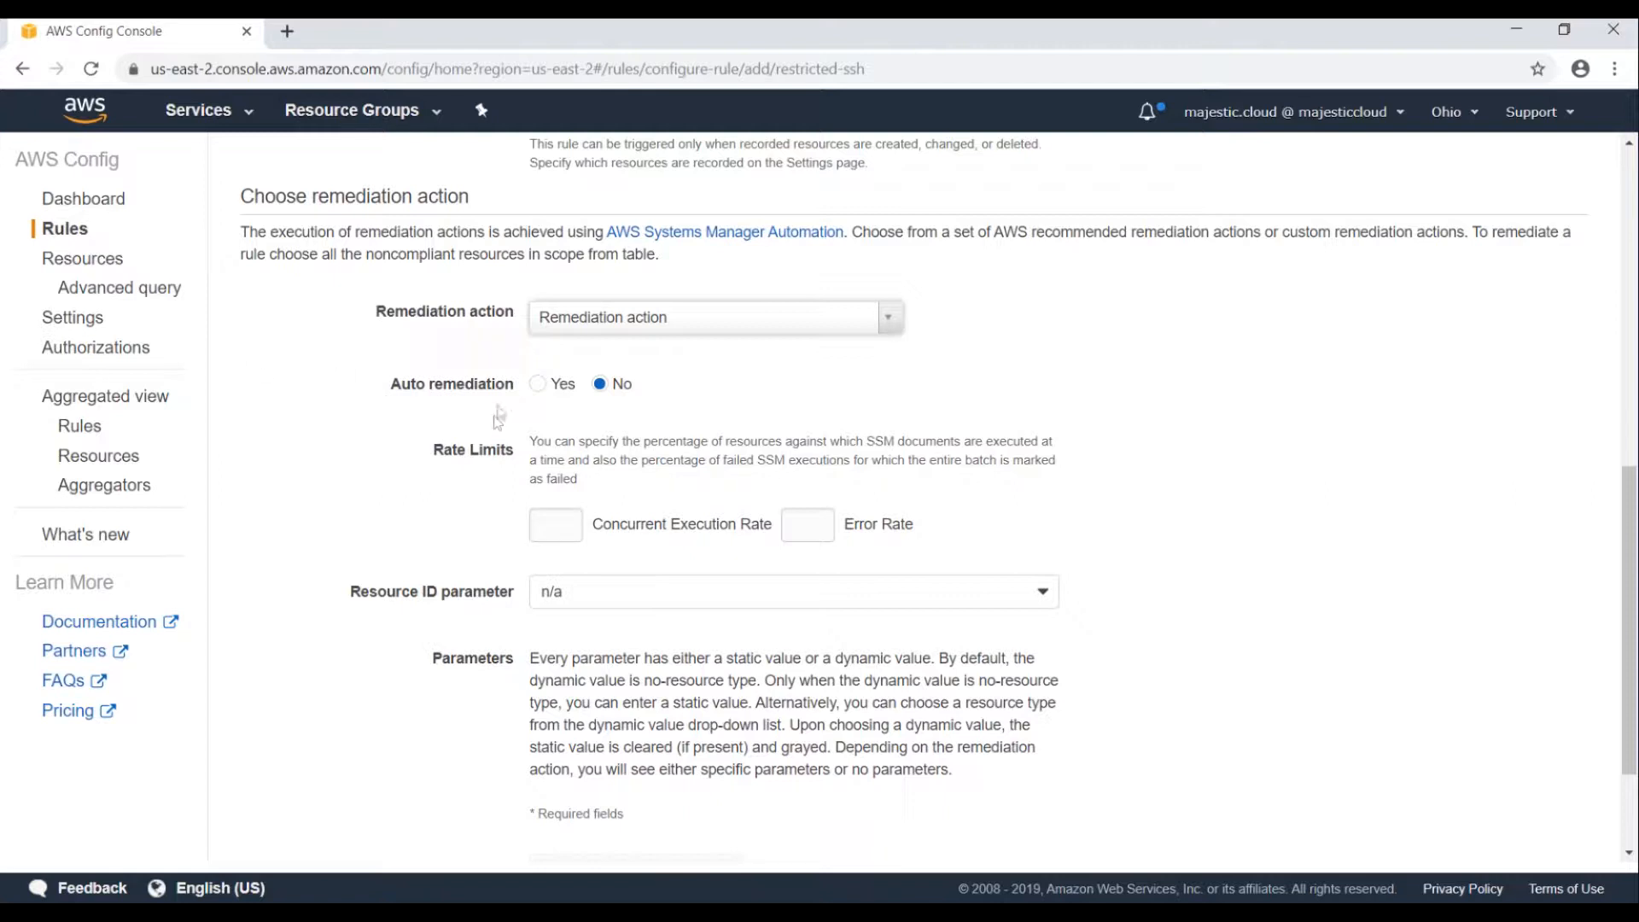
click(538, 384)
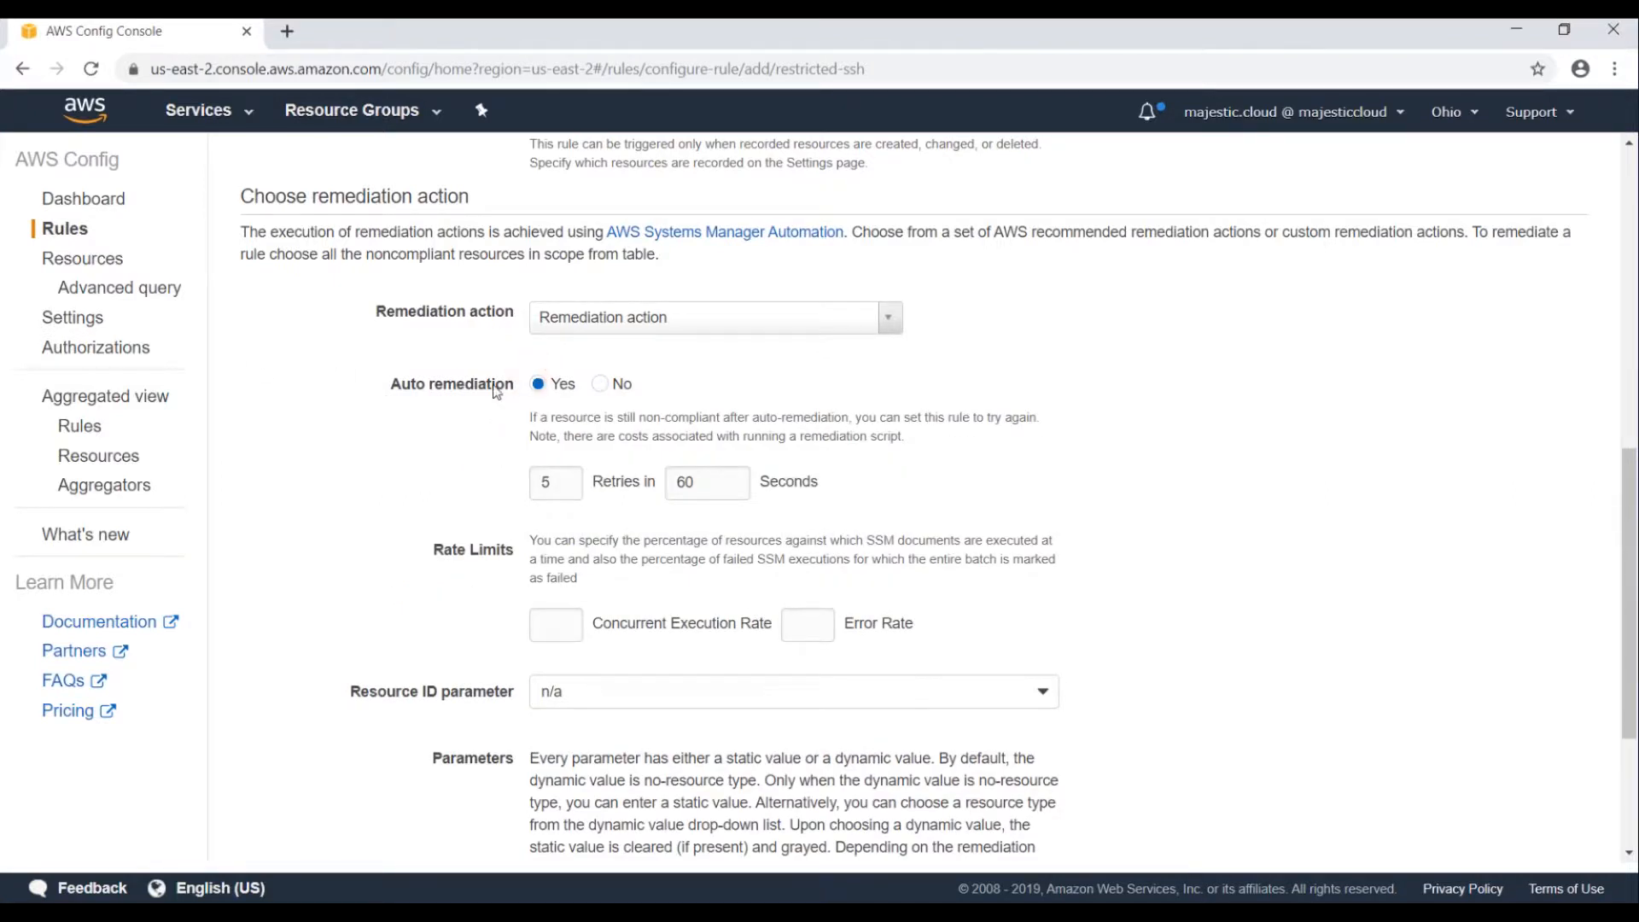
Choose AWS-PublishSNSNotification as the remediation action.
click(606, 328)
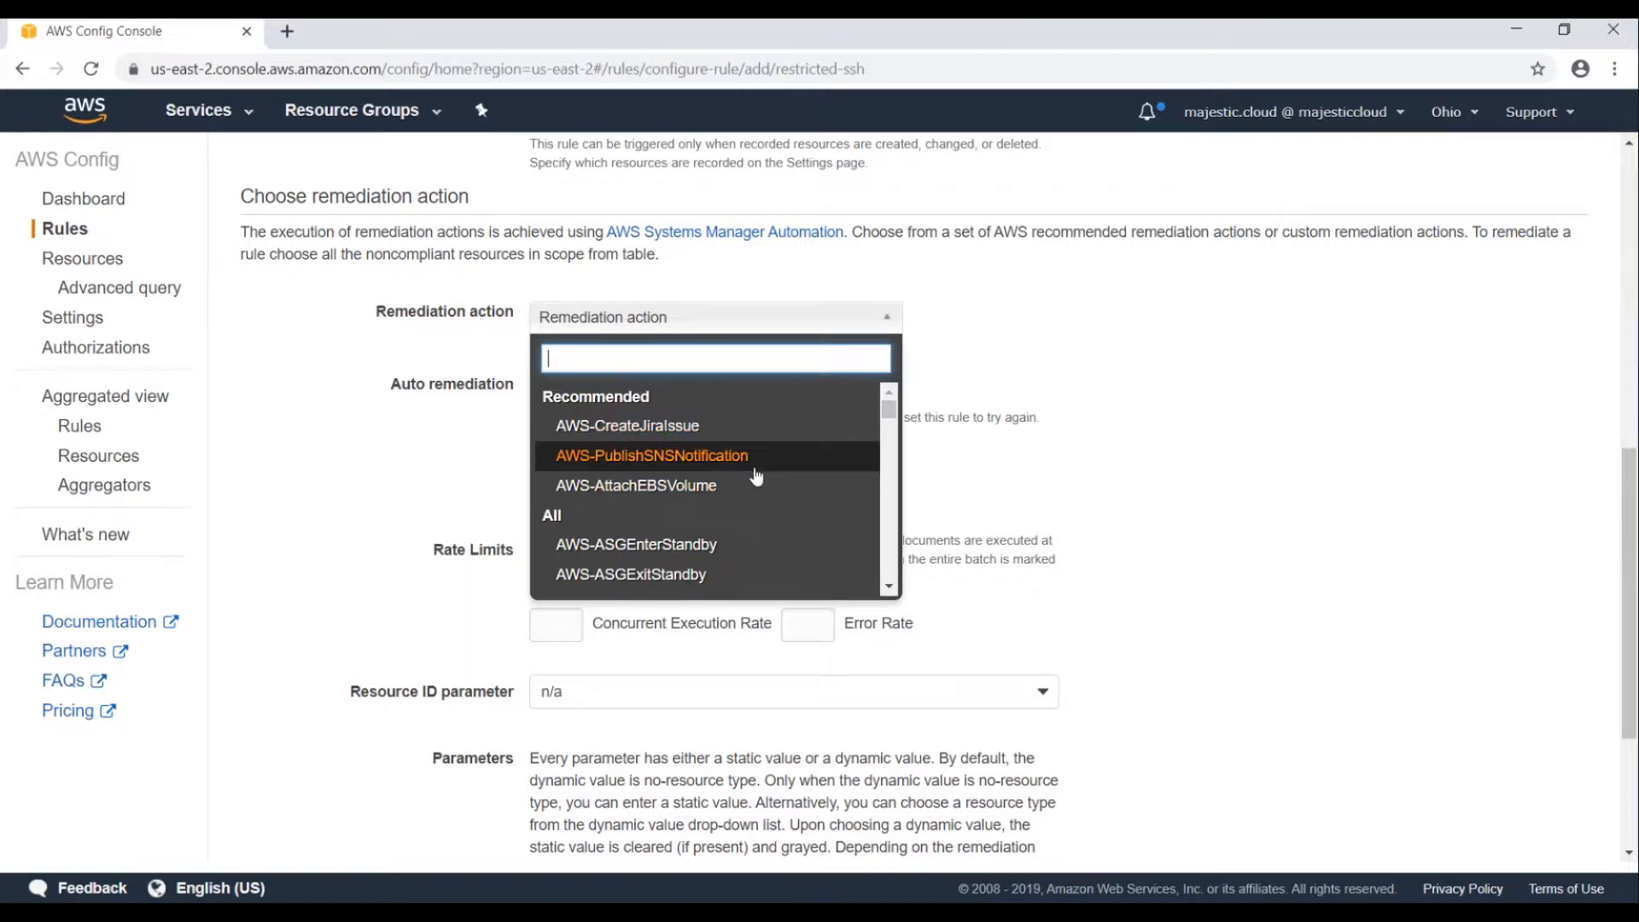
scroll(755, 475, down, 5)
scroll(757, 475, down, 10)
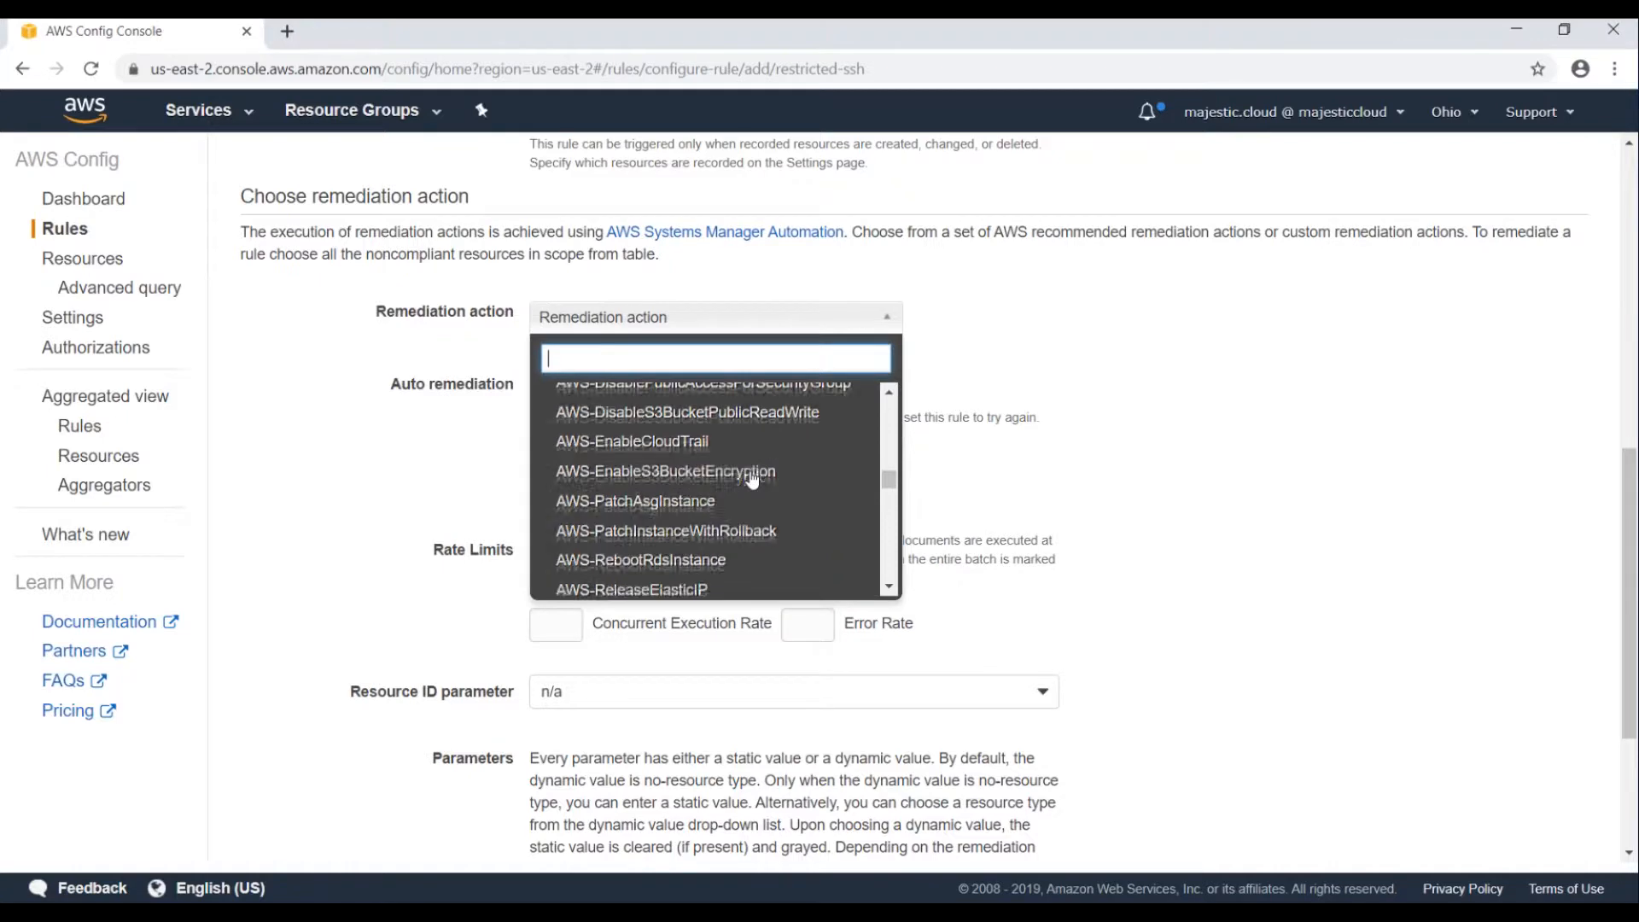
scroll(736, 510, up, 5)
scroll(736, 511, down, 5)
scroll(739, 511, up, 3)
scroll(714, 495, up, 8)
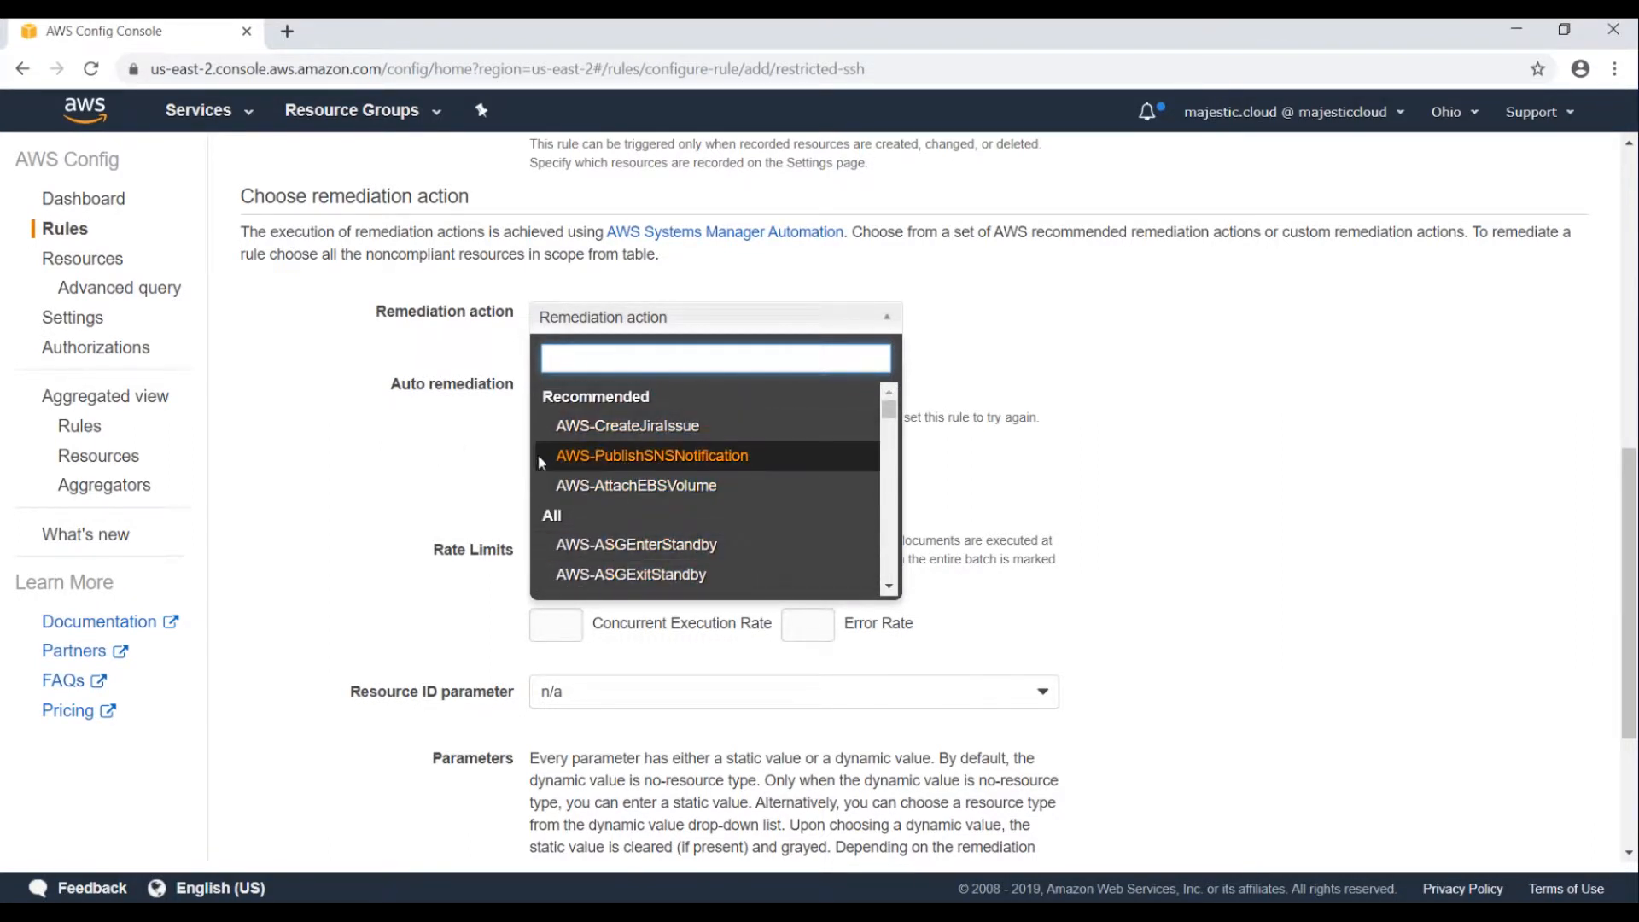
click(628, 457)
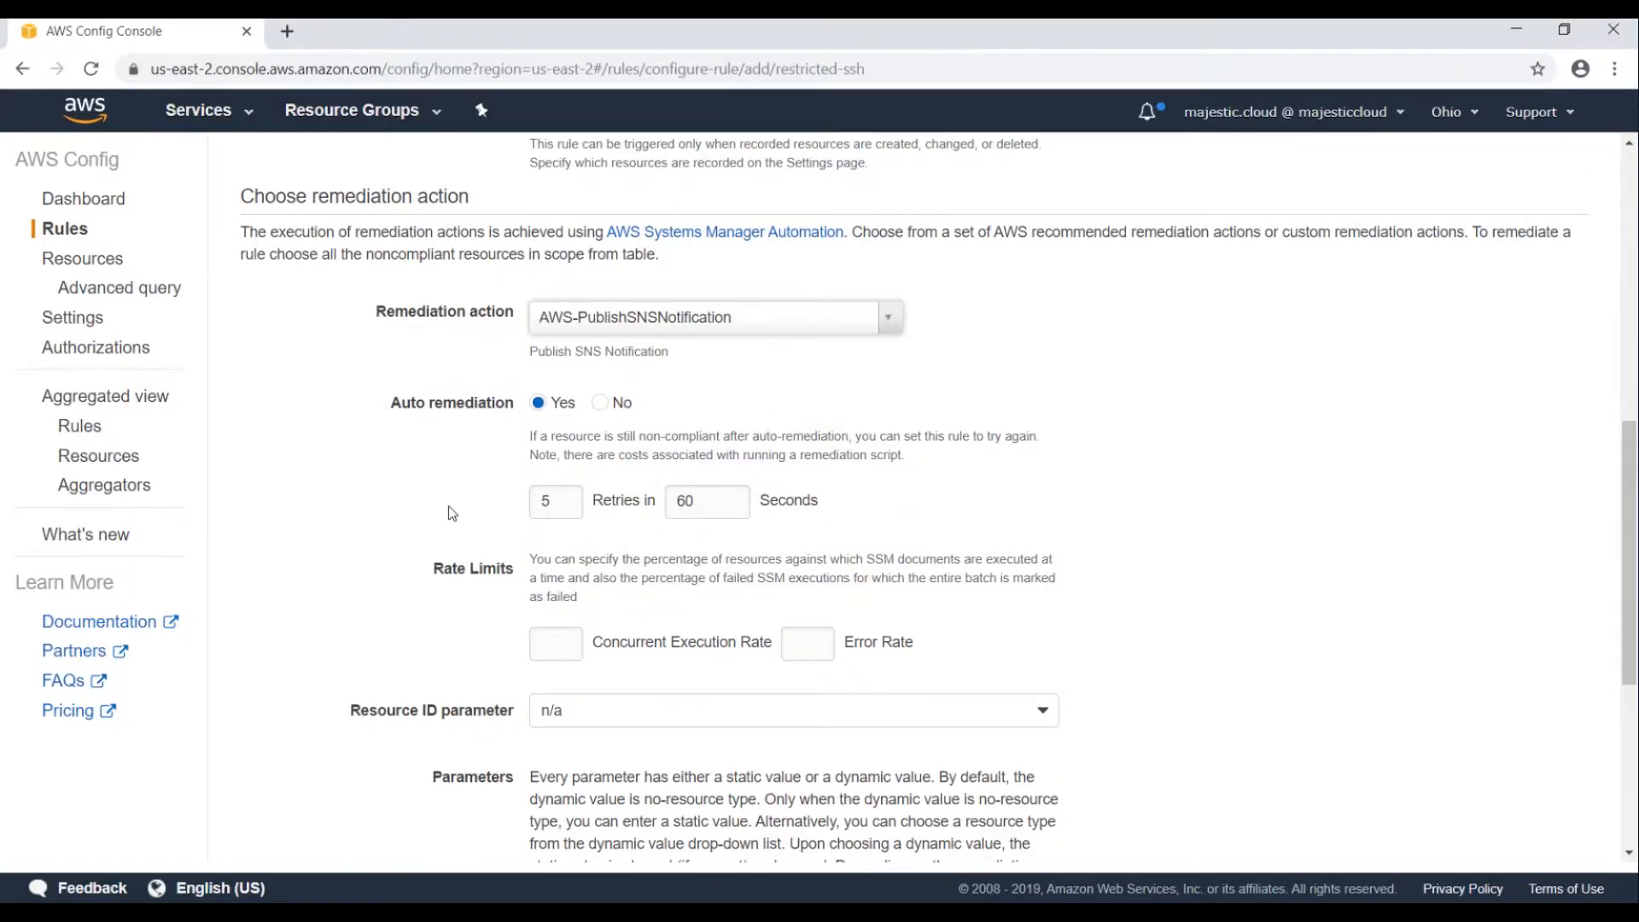
Paste the ConfigRemediationRole ARN into the AutomationAssumeRole parameter value.
scroll(453, 513, down, 3)
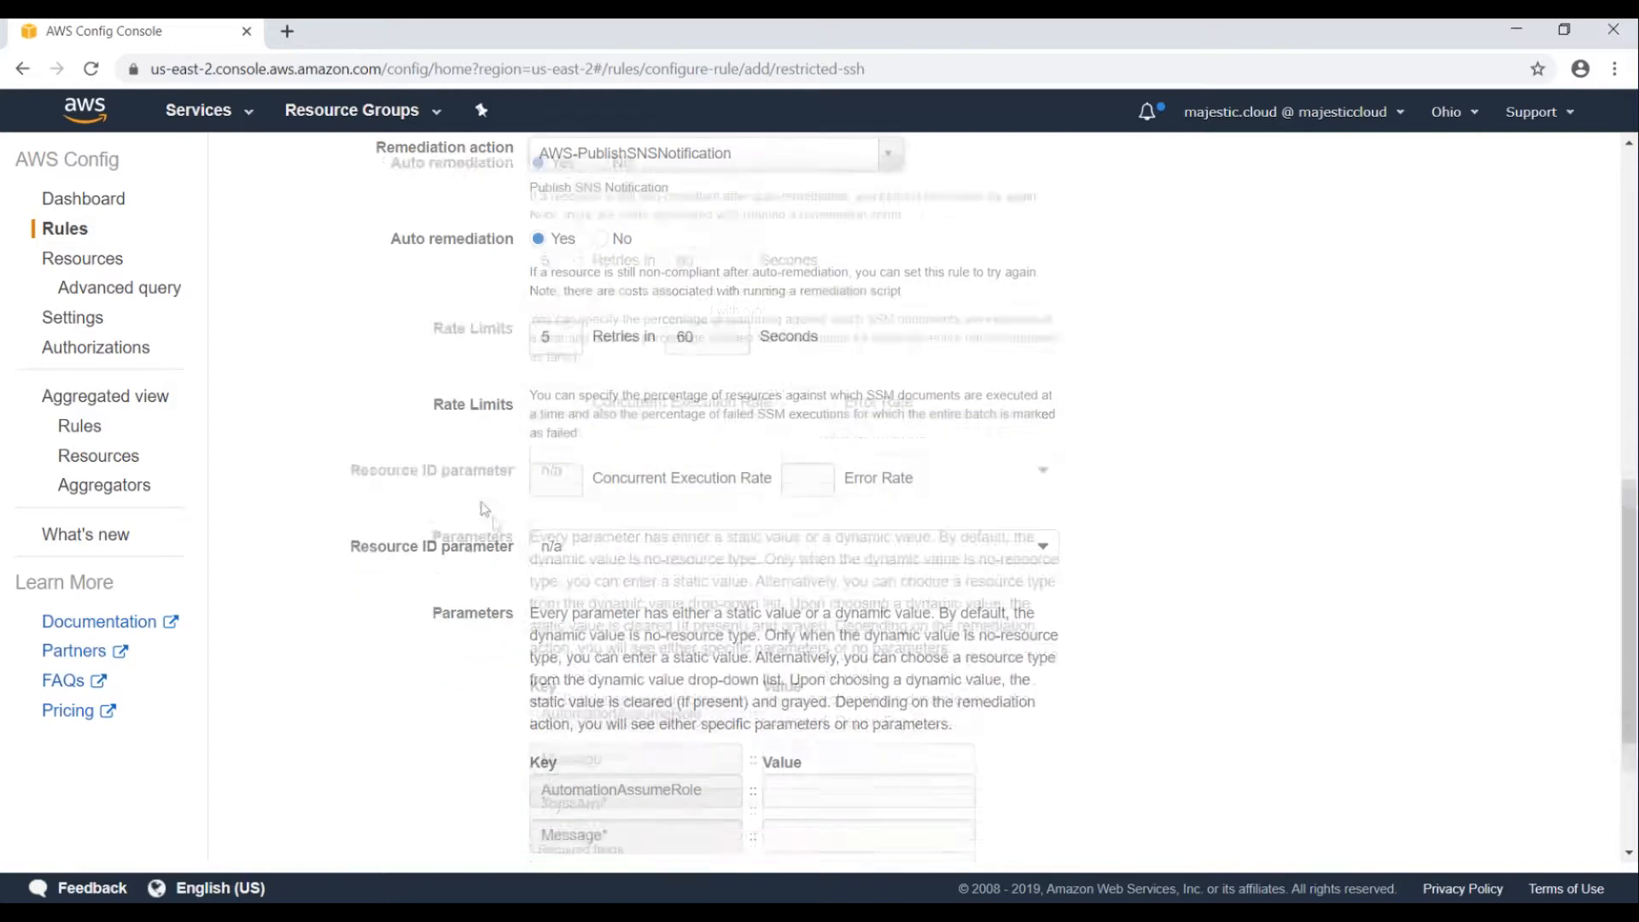
scroll(484, 509, down, 2)
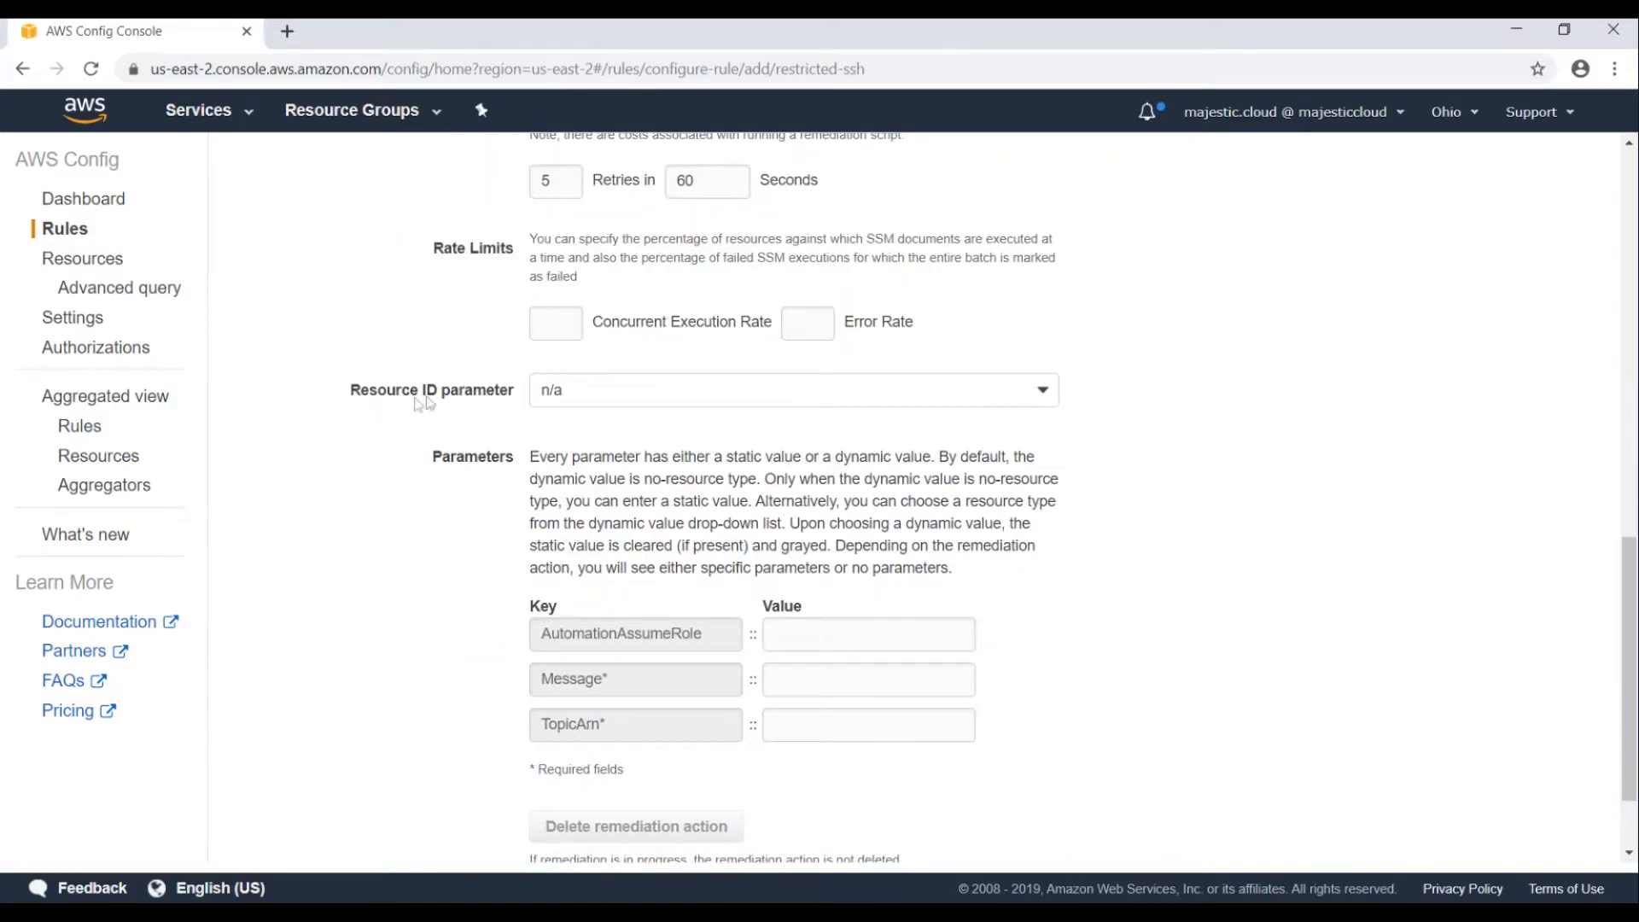
scroll(559, 440, down, 2)
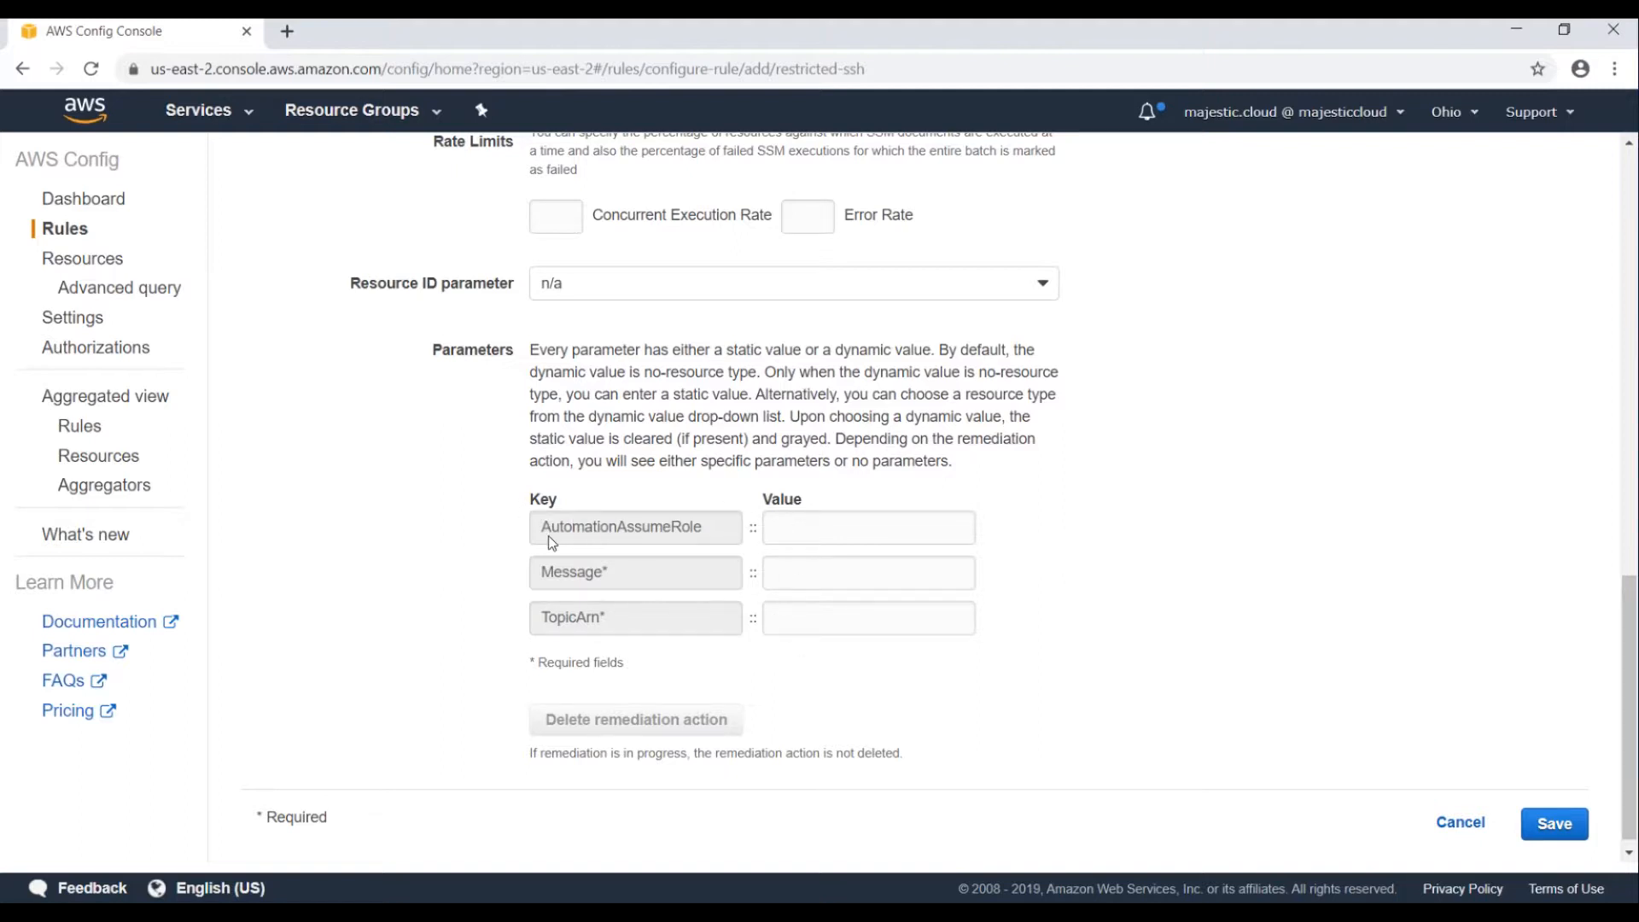
click(787, 526)
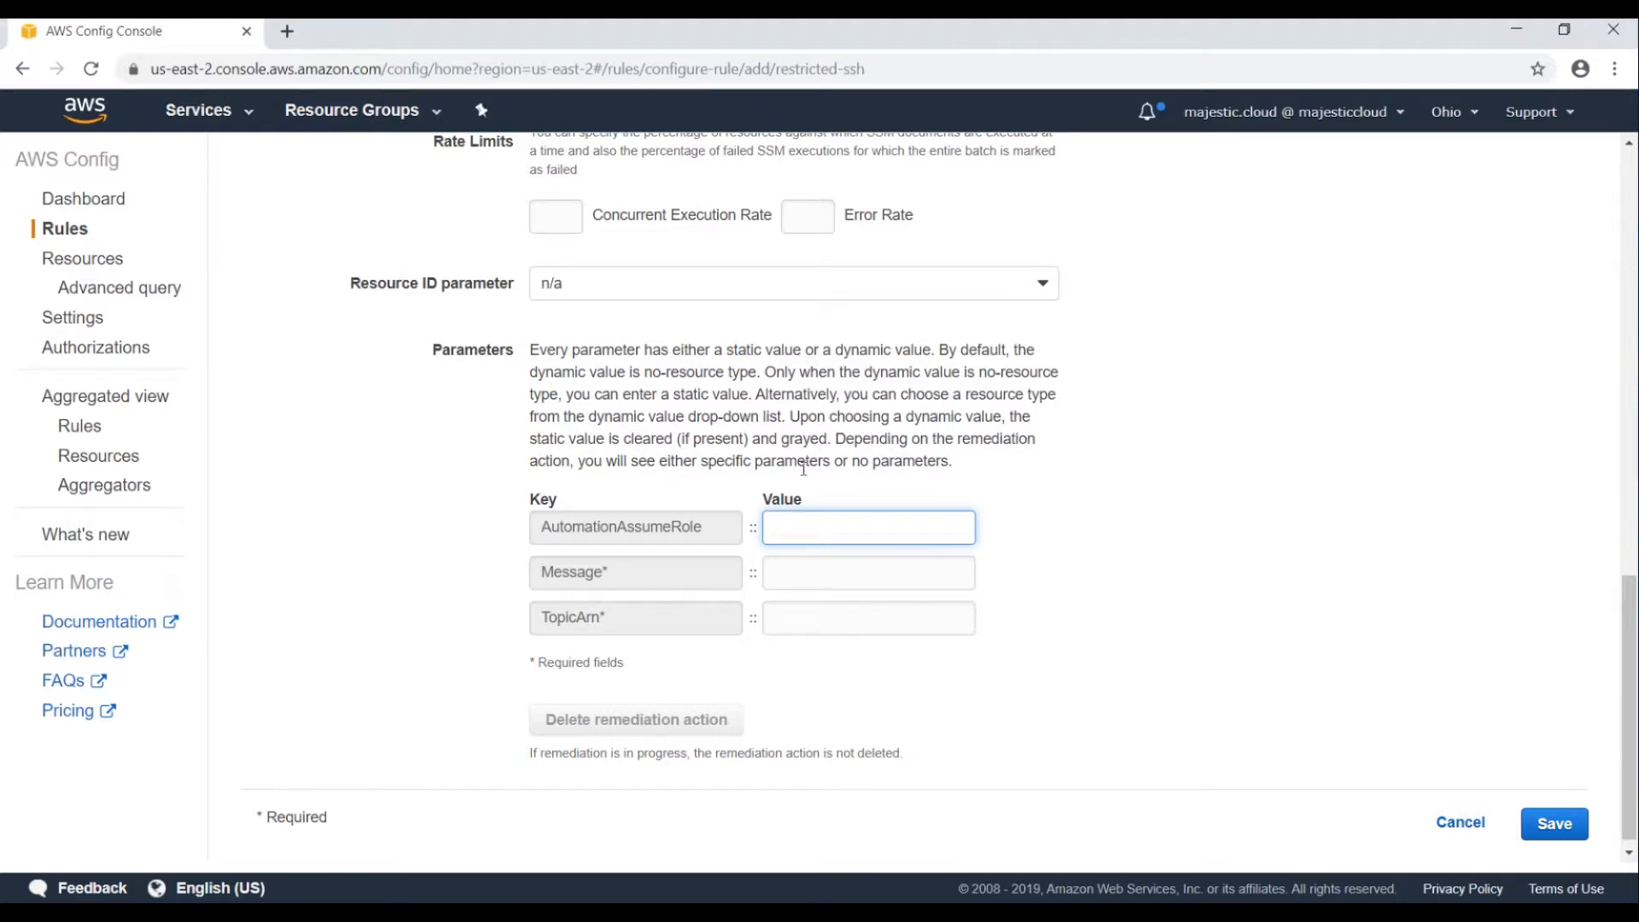
key(ctrl+v)
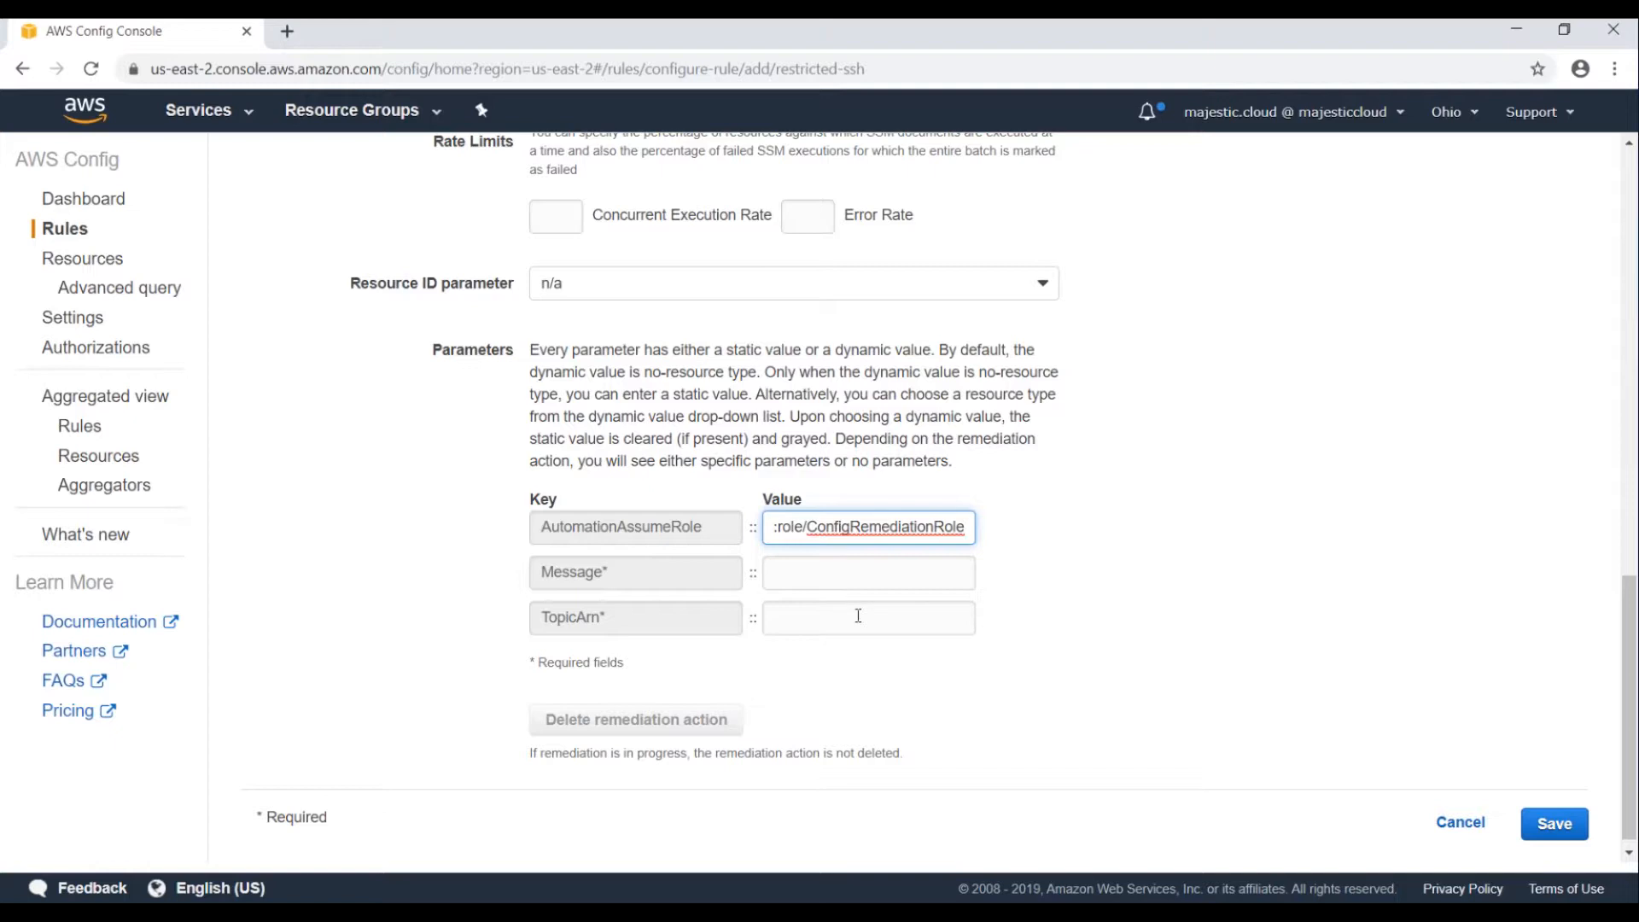
key(Home)
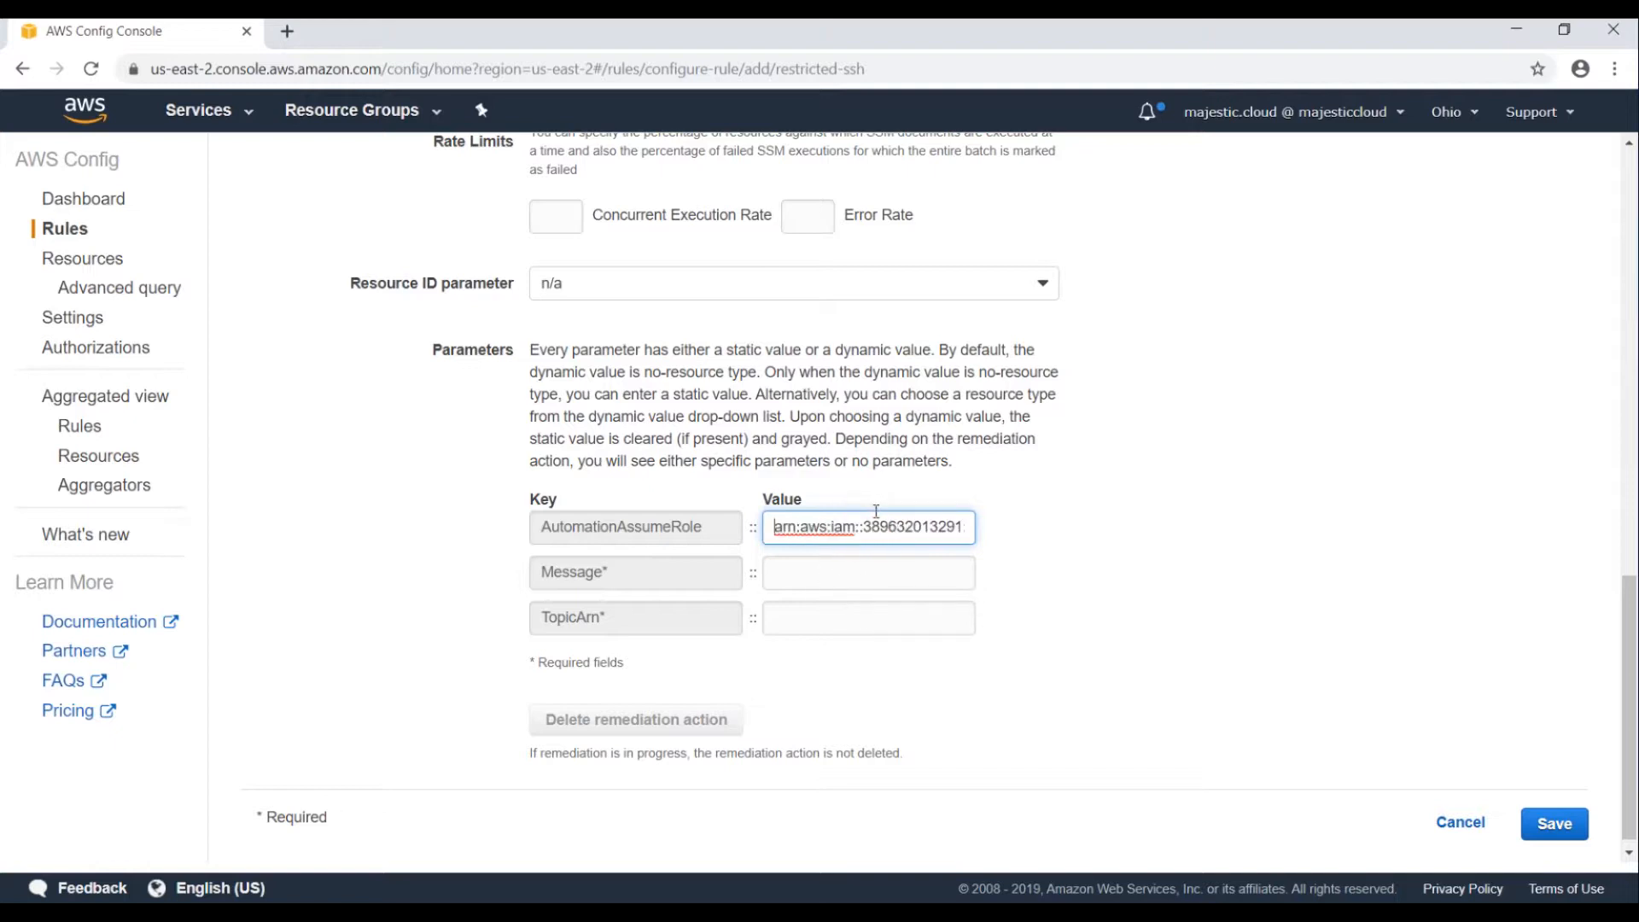
Enter the Message 'SSH rule broken!!', move to TopicArn, and bring up the Services menu.
click(808, 585)
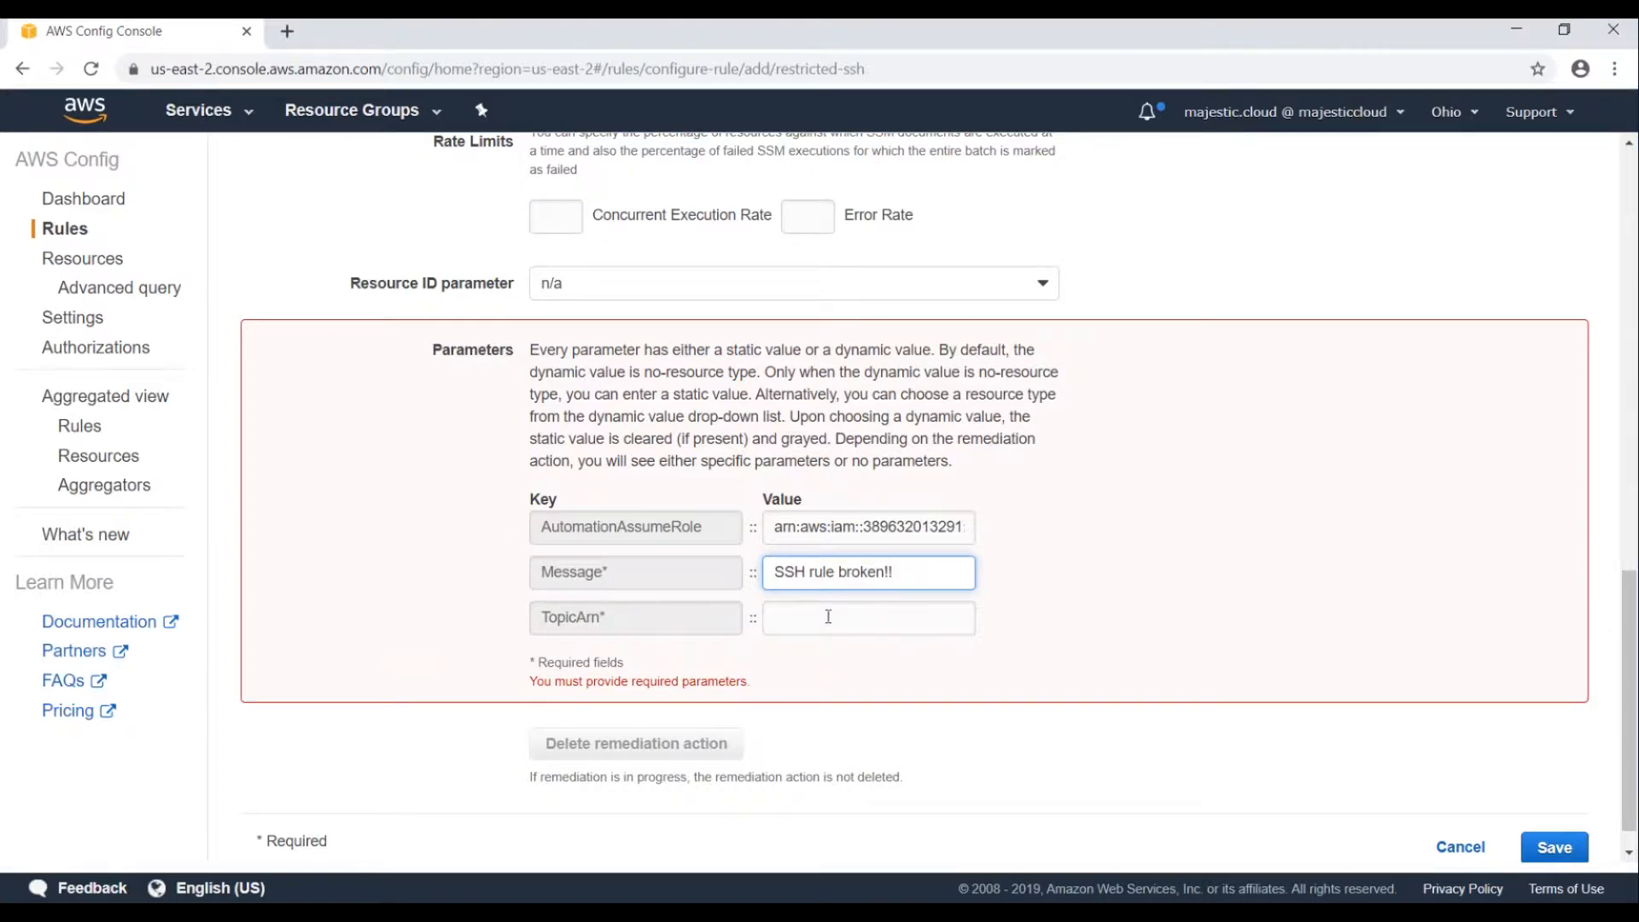
click(807, 621)
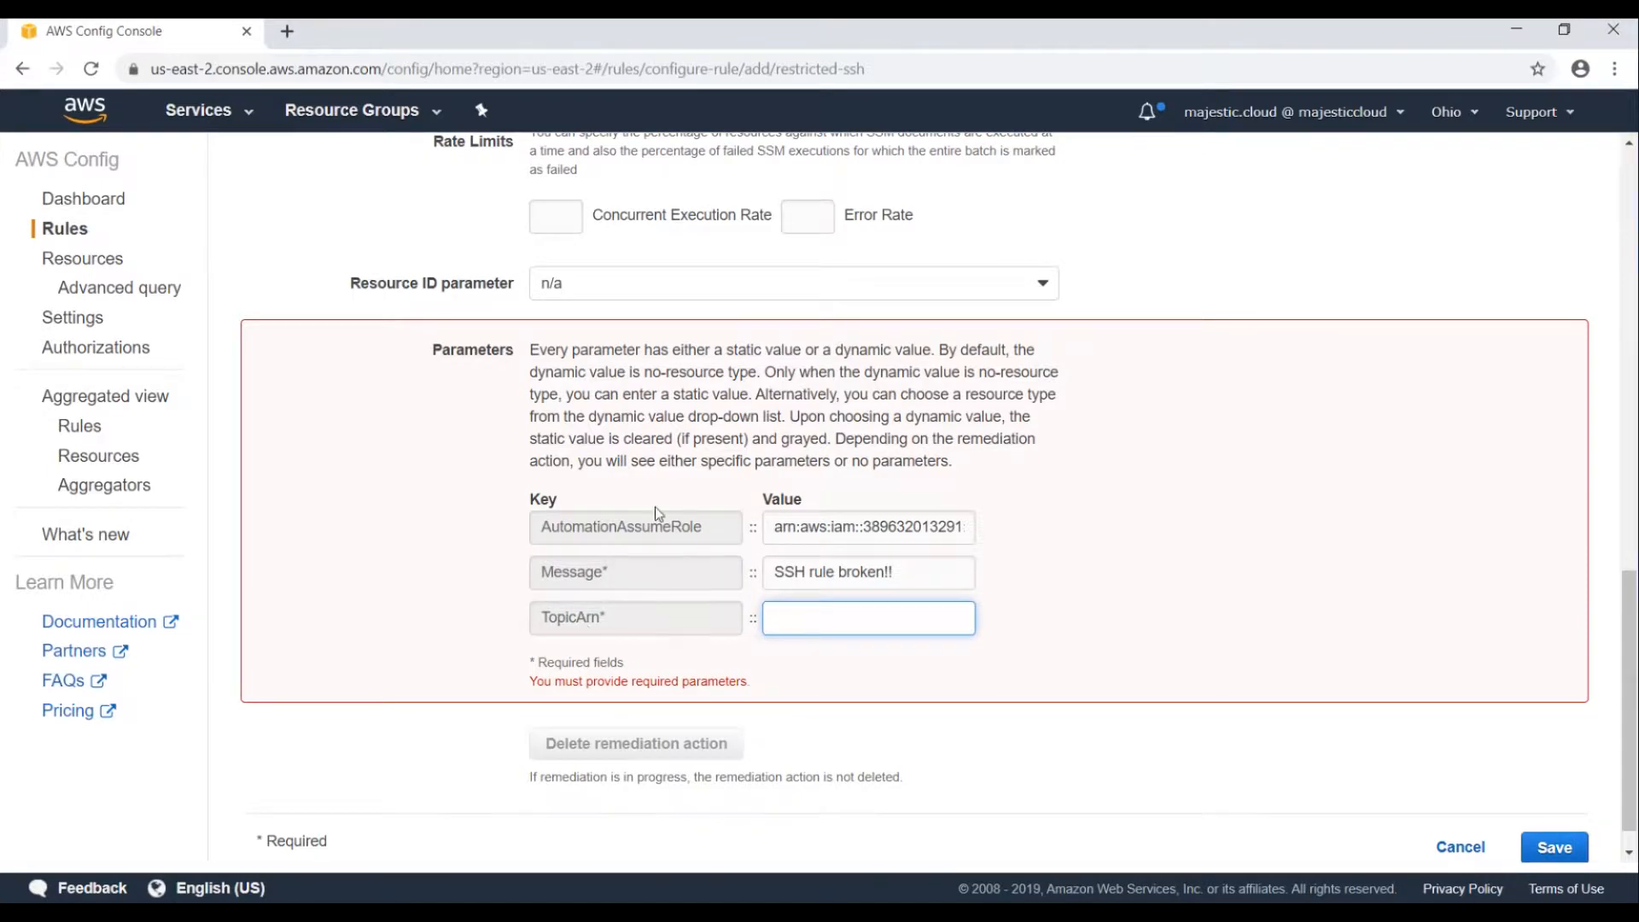
click(220, 118)
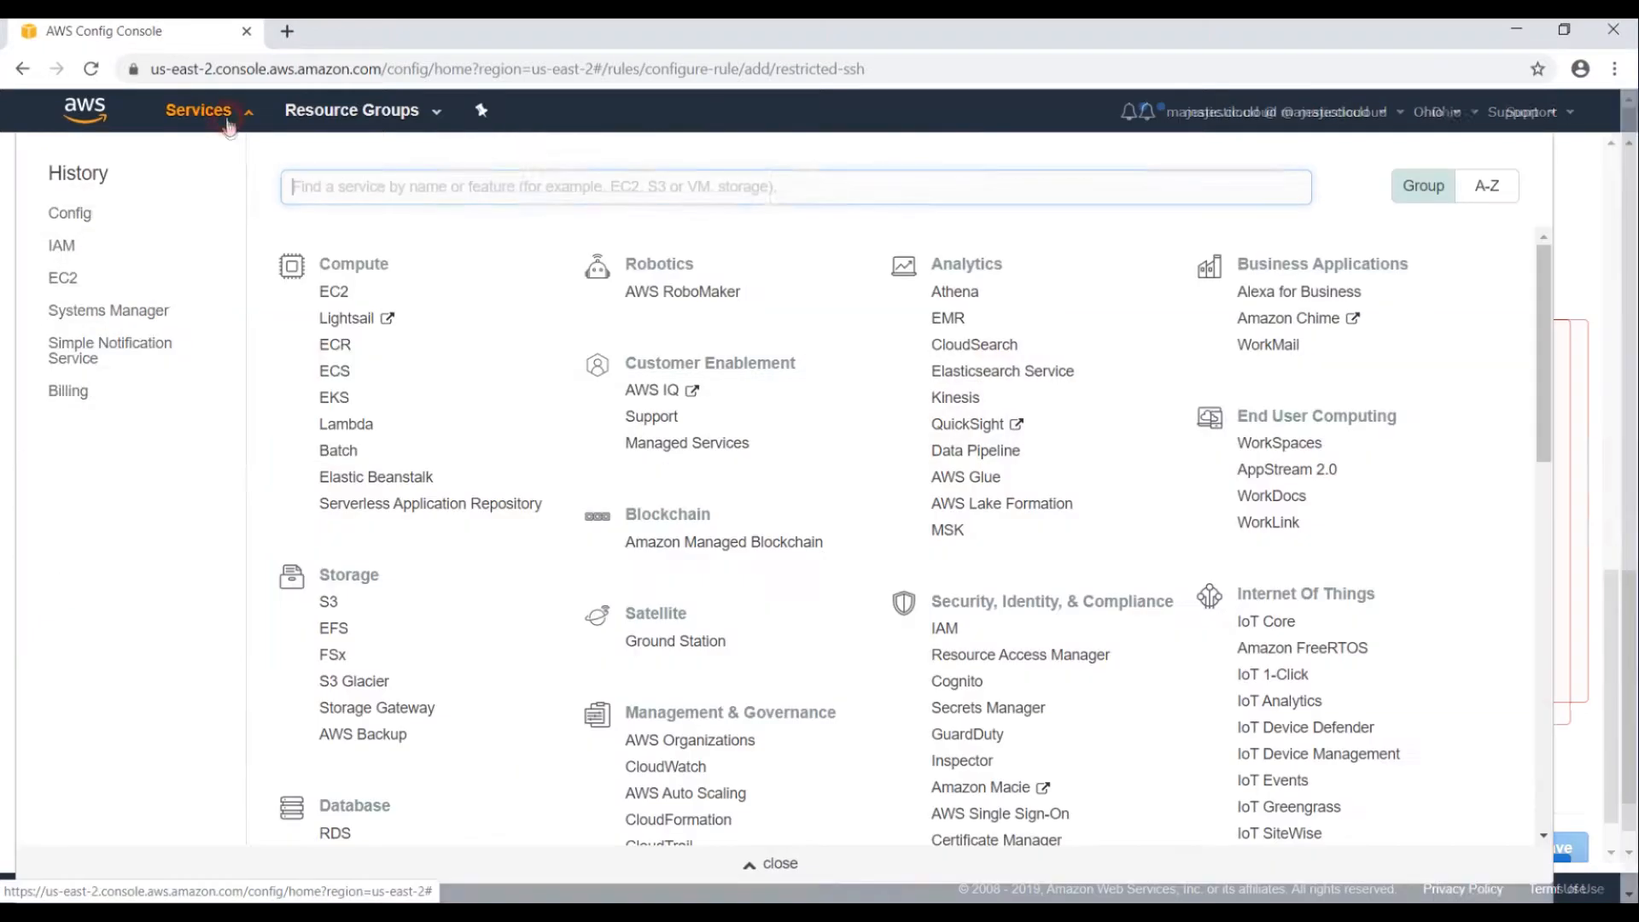
Open Simple Notification Service in a new tab and switch to it.
text(sns)
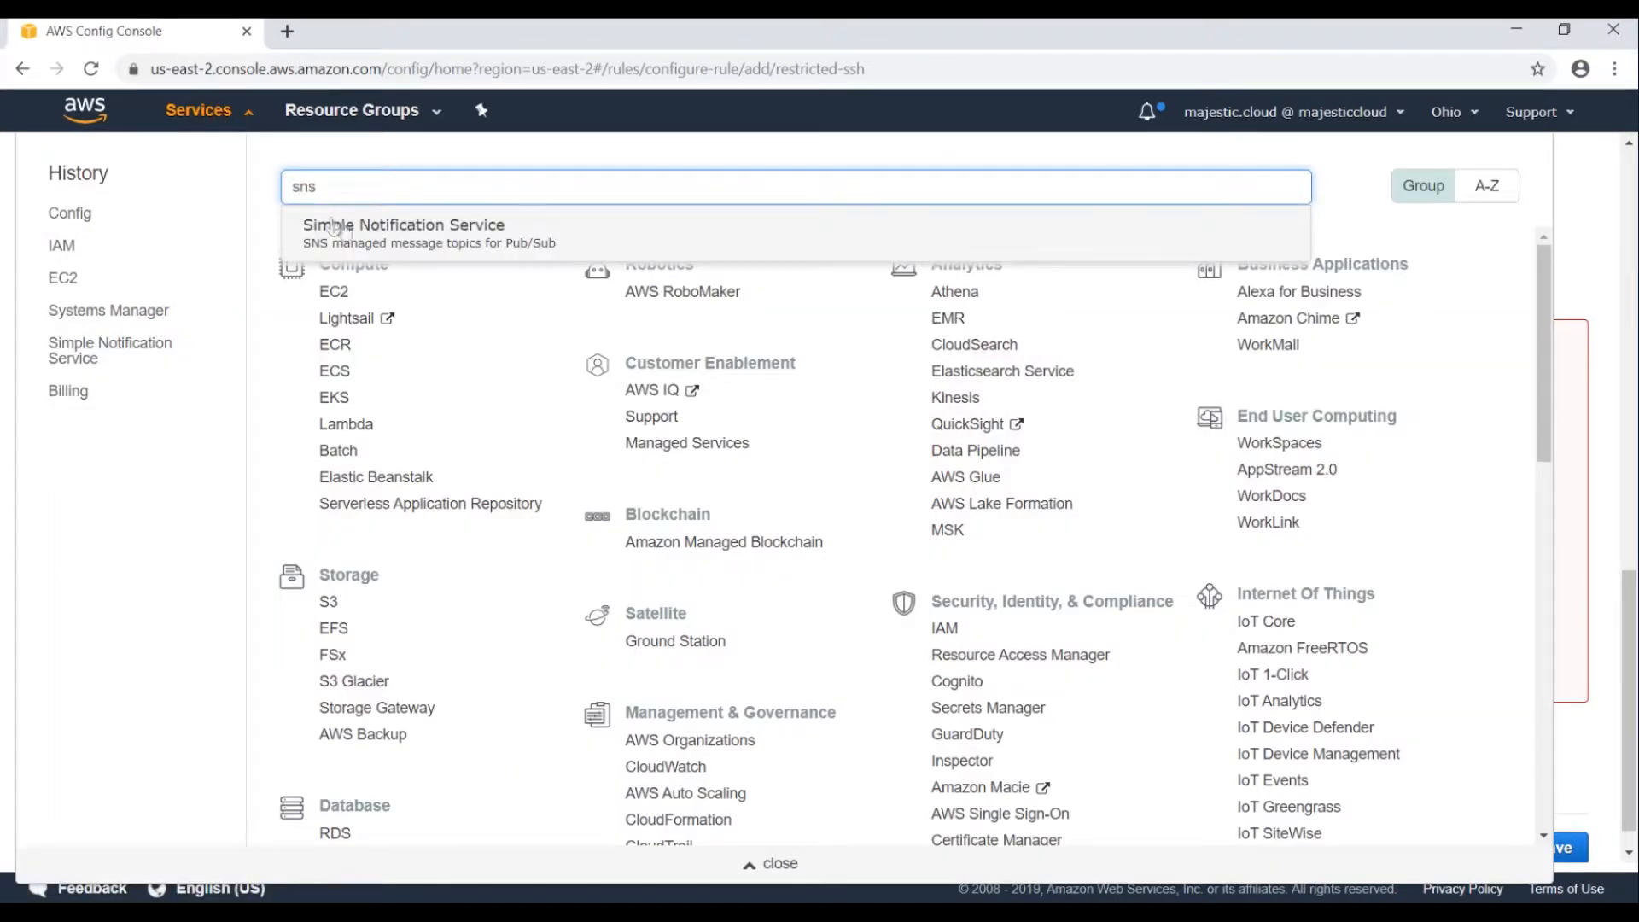
middle_click(350, 232)
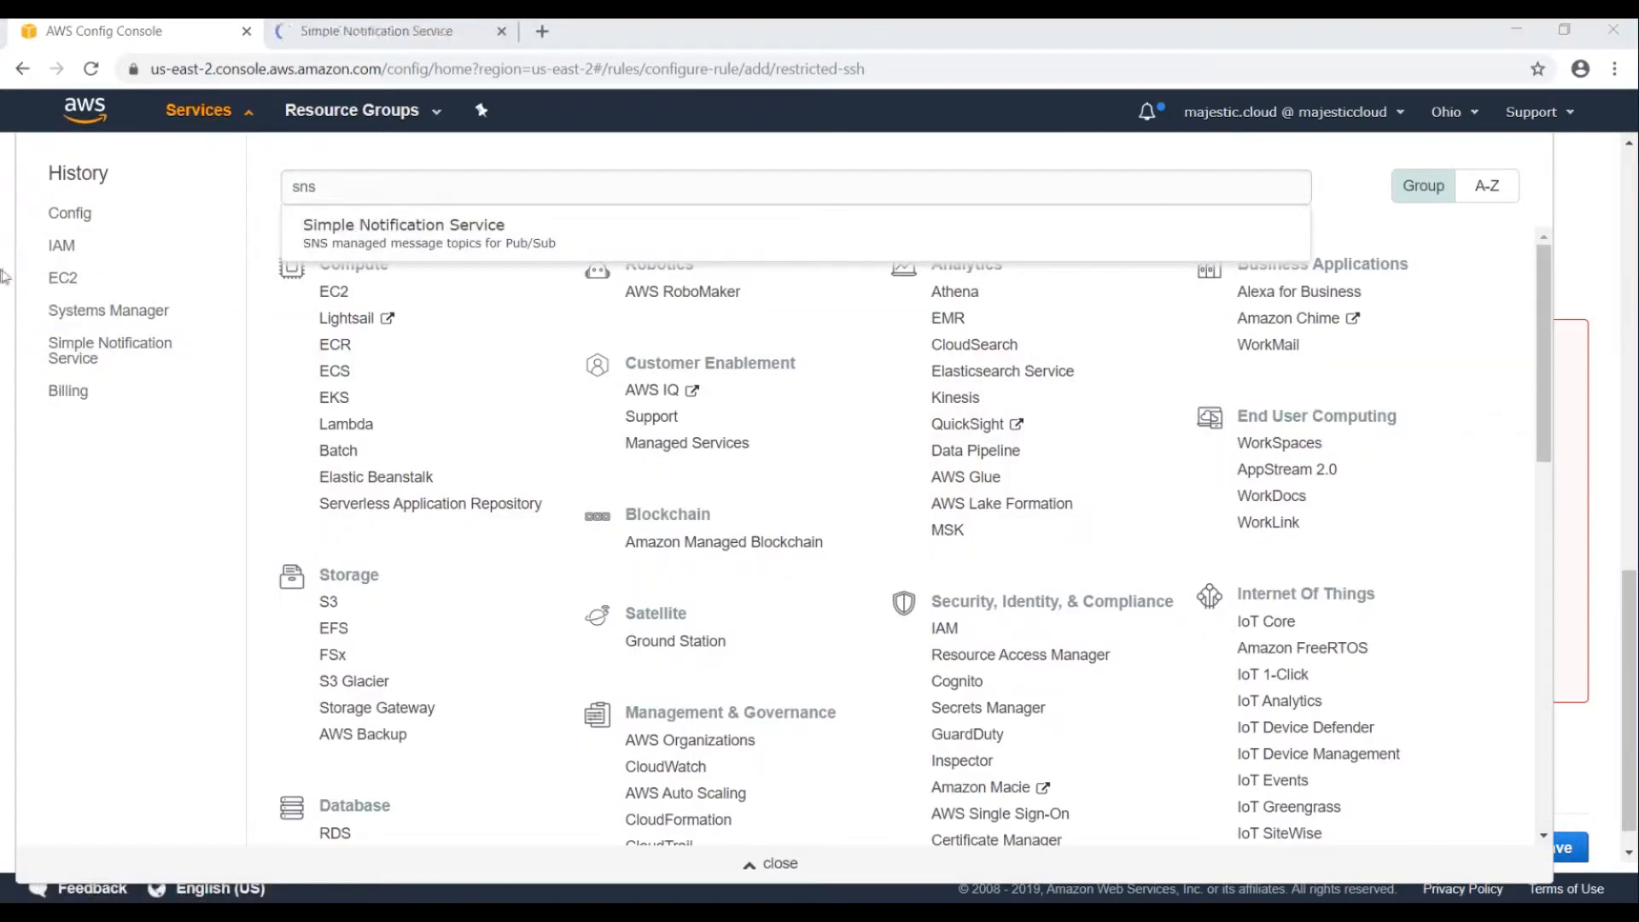
click(3, 270)
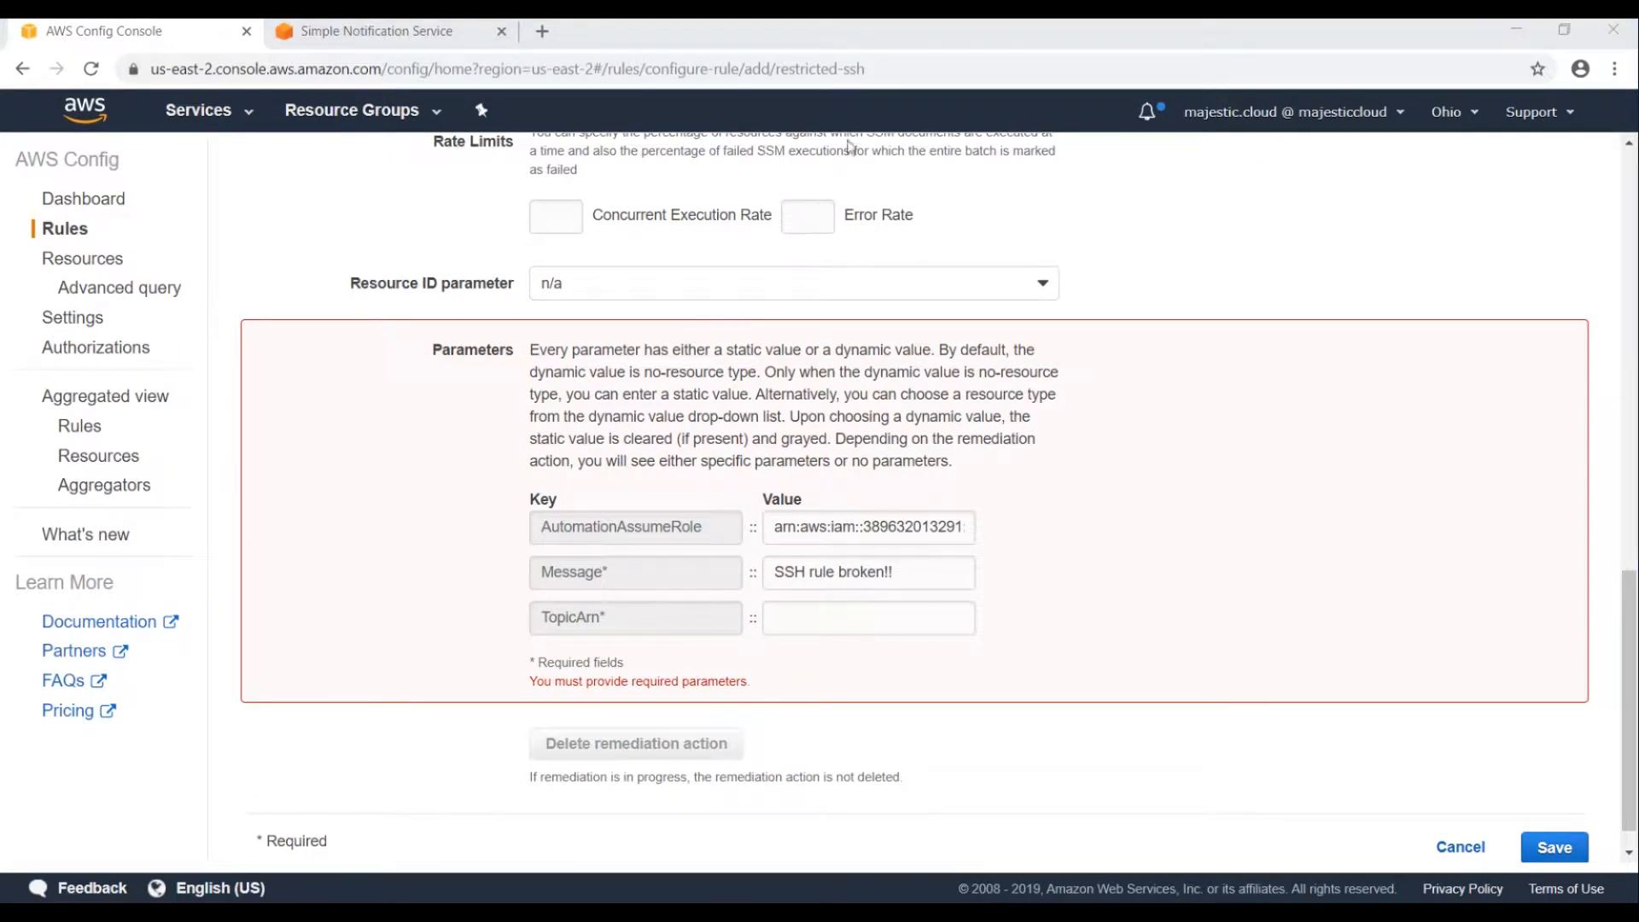
click(401, 36)
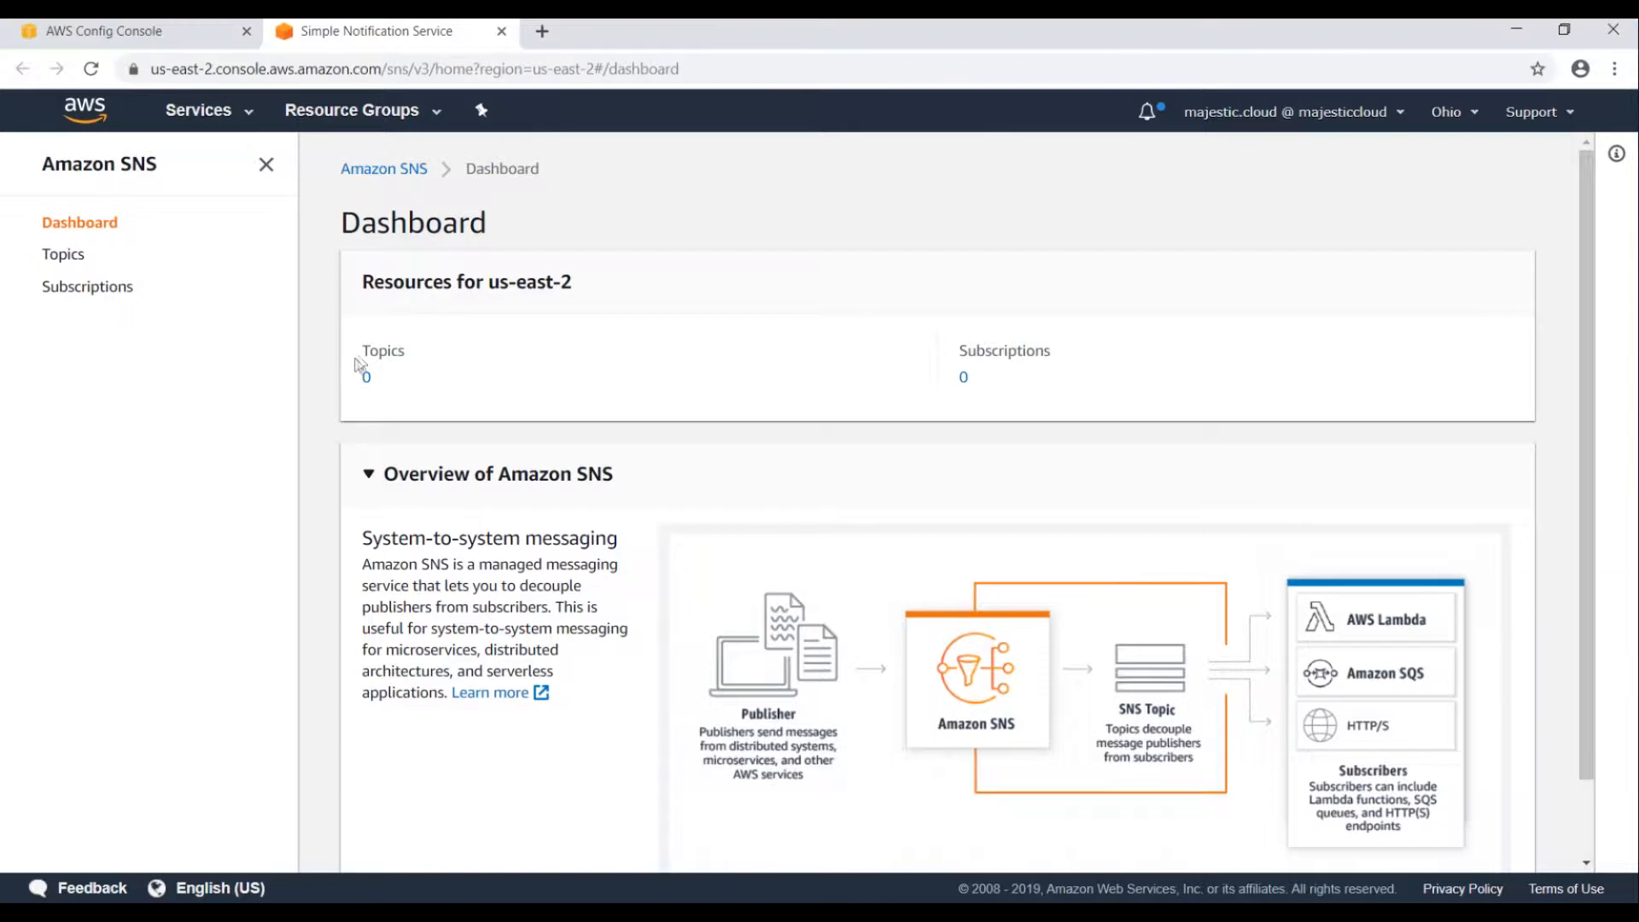
Create a new SNS topic named NotifyMe.
click(52, 255)
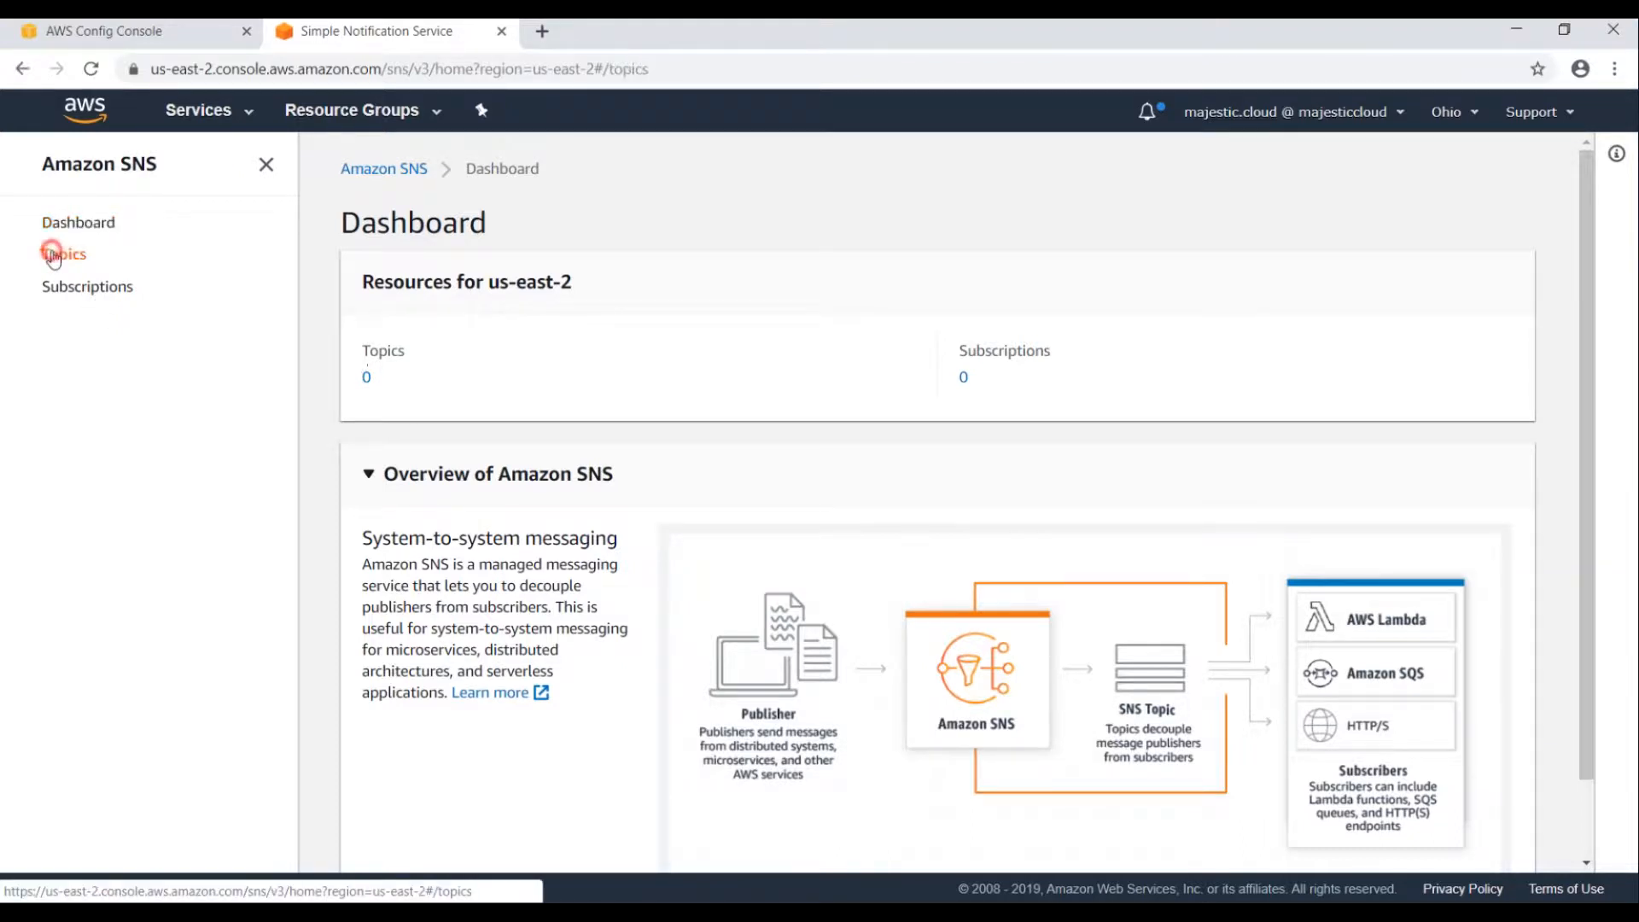
click(1460, 248)
click(213, 390)
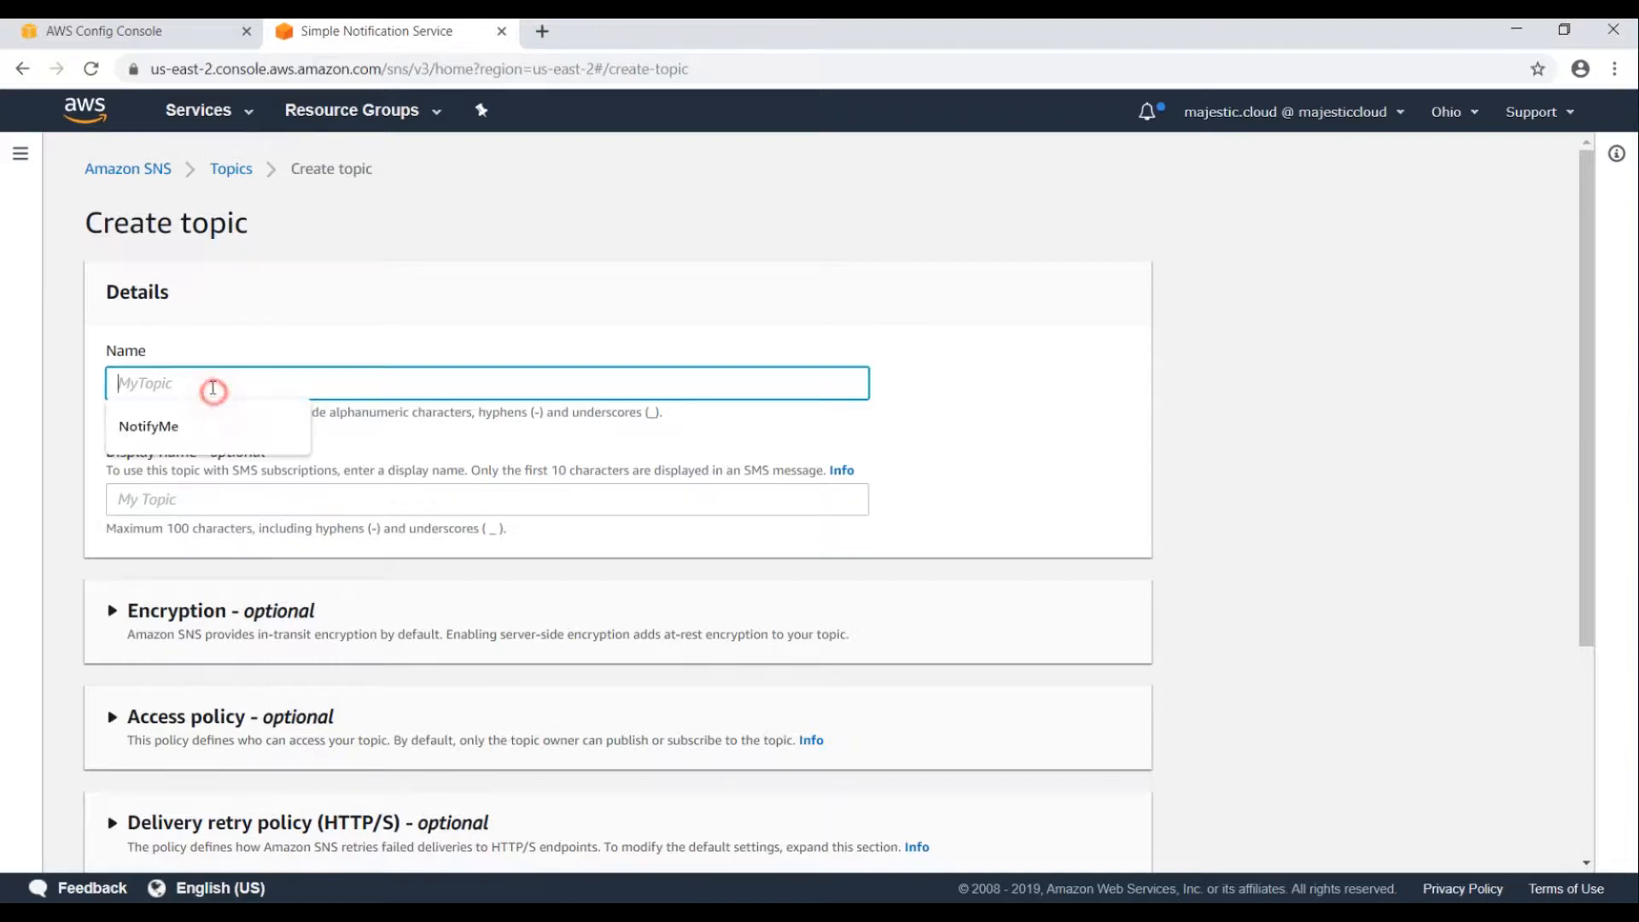
click(162, 427)
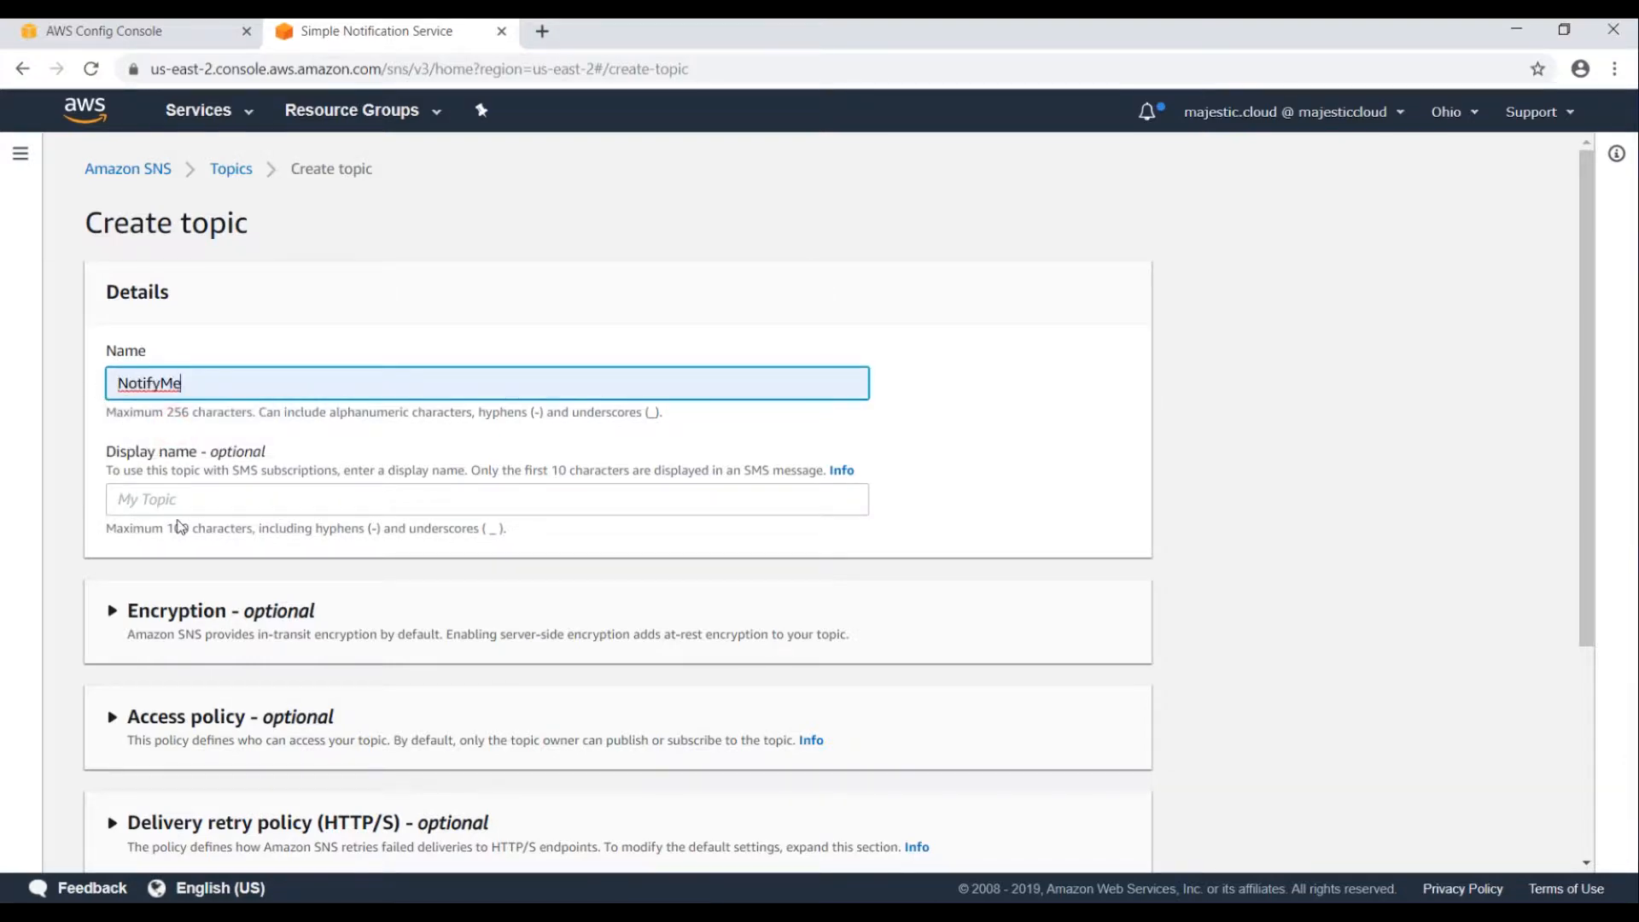
scroll(170, 444, down, 3)
scroll(648, 611, down, 1)
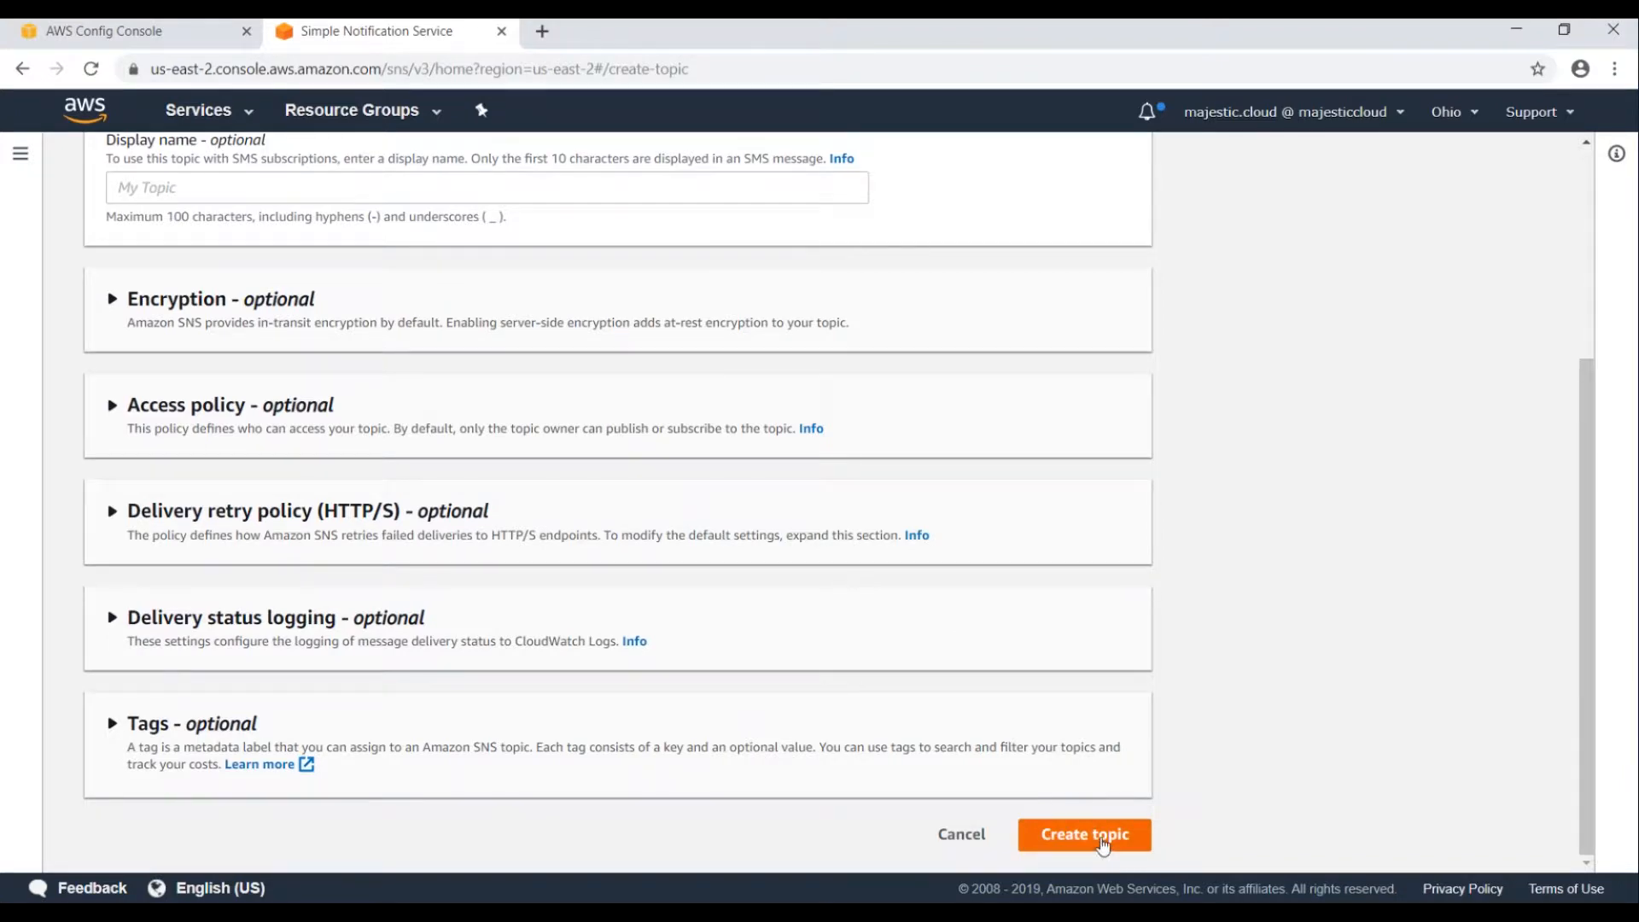
click(1103, 843)
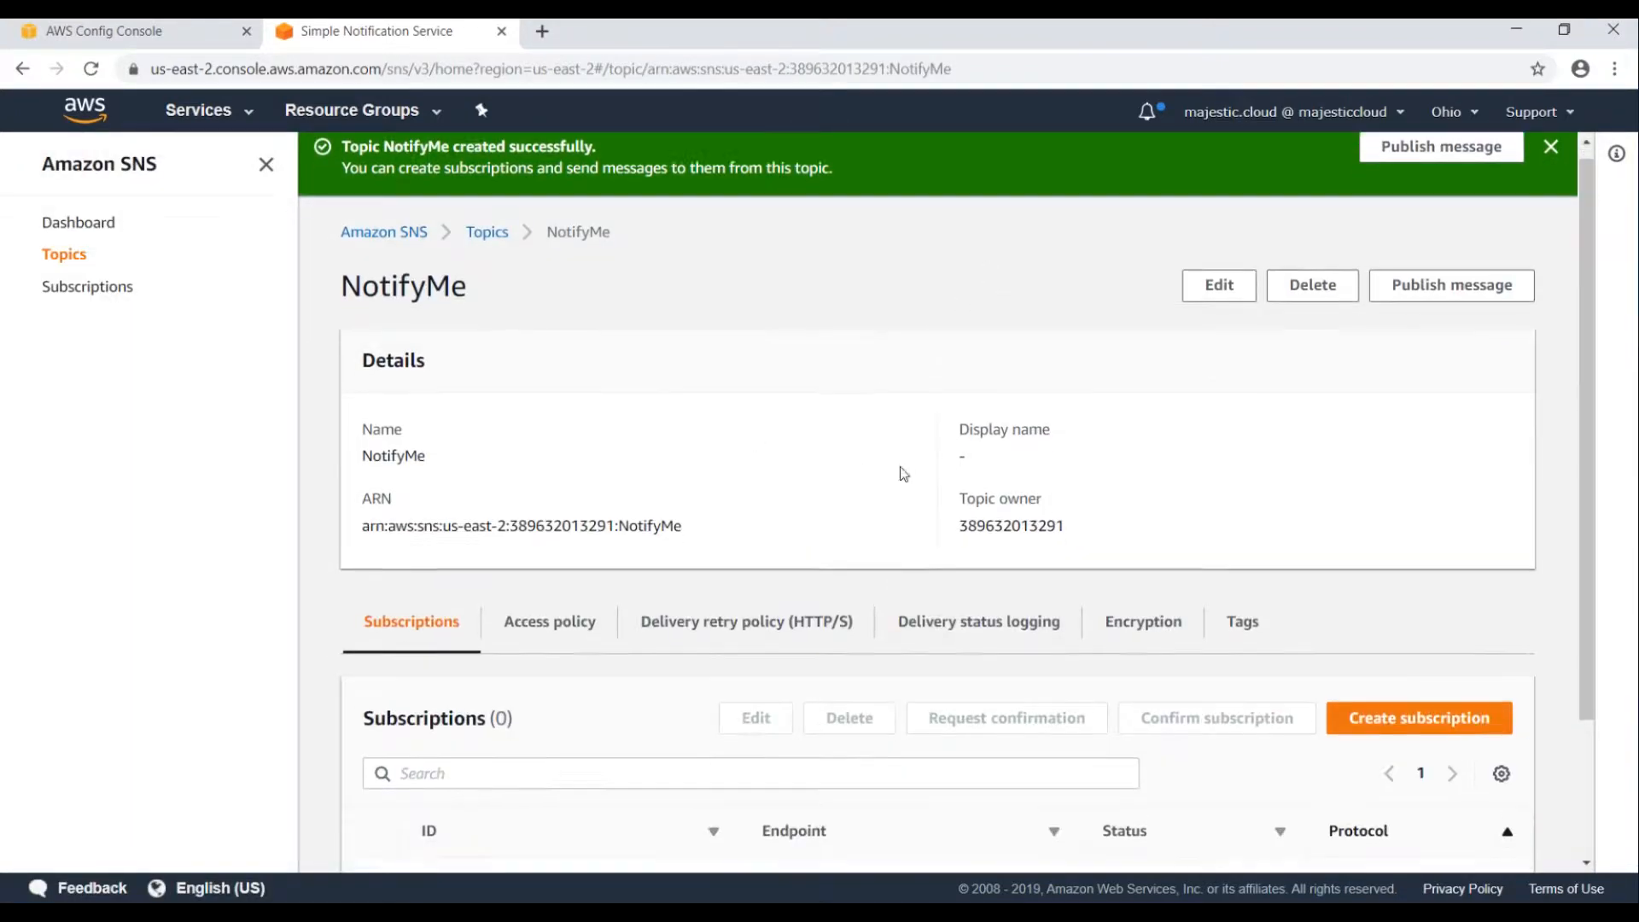
scroll(903, 475, down, 2)
Subscribe an email address to NotifyMe with the Email protocol, leaving it pending confirmation.
click(1412, 538)
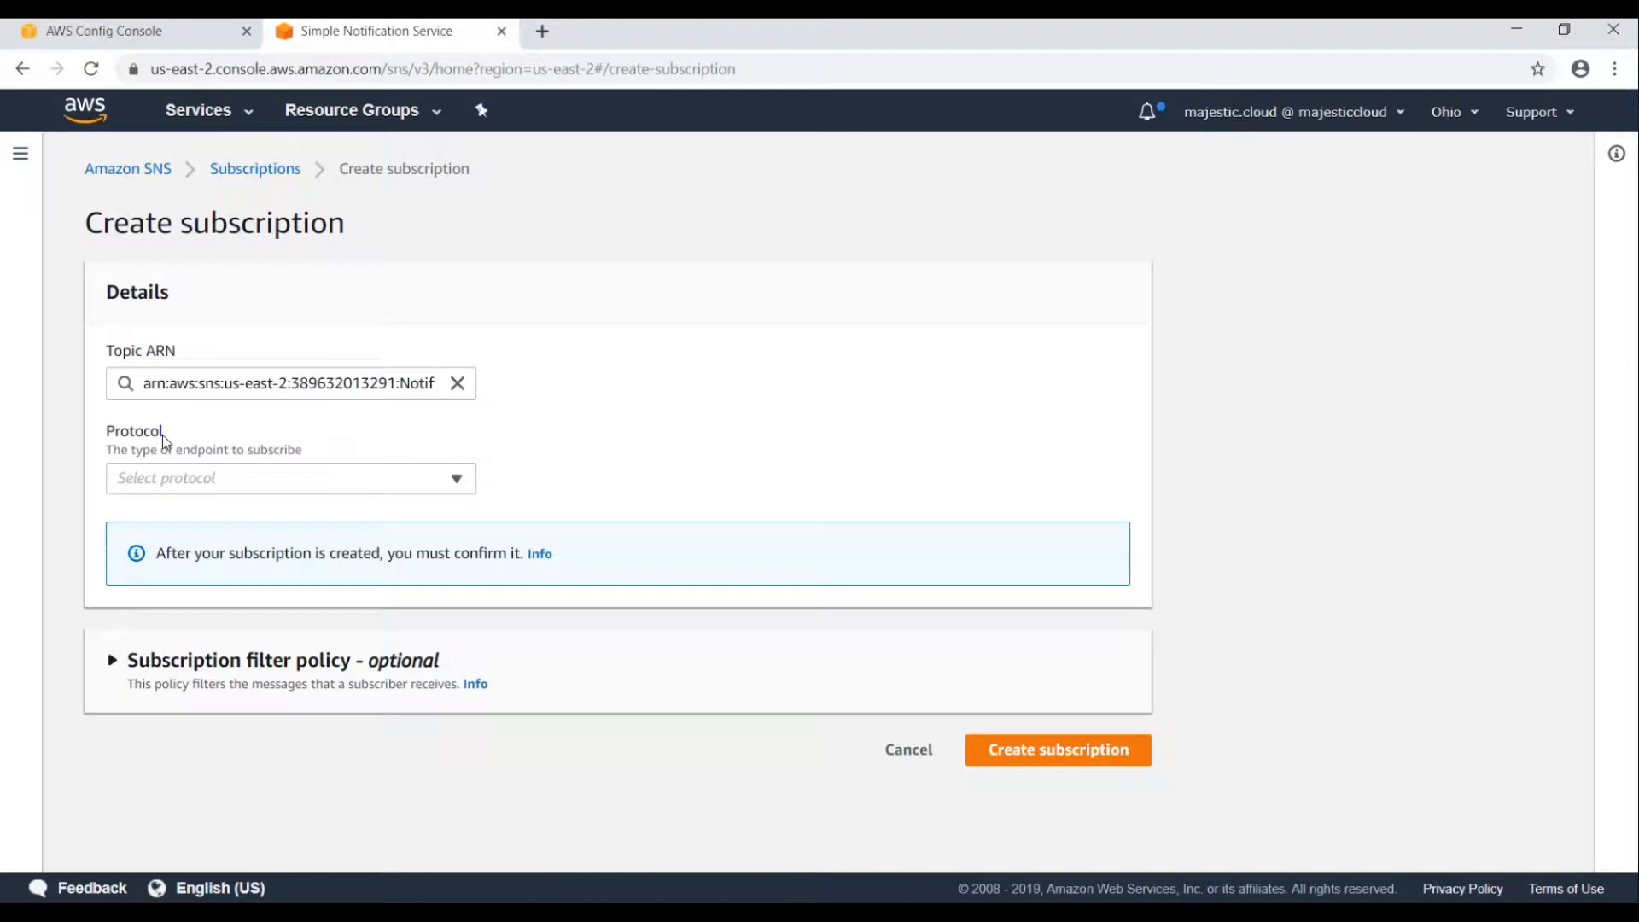
click(142, 477)
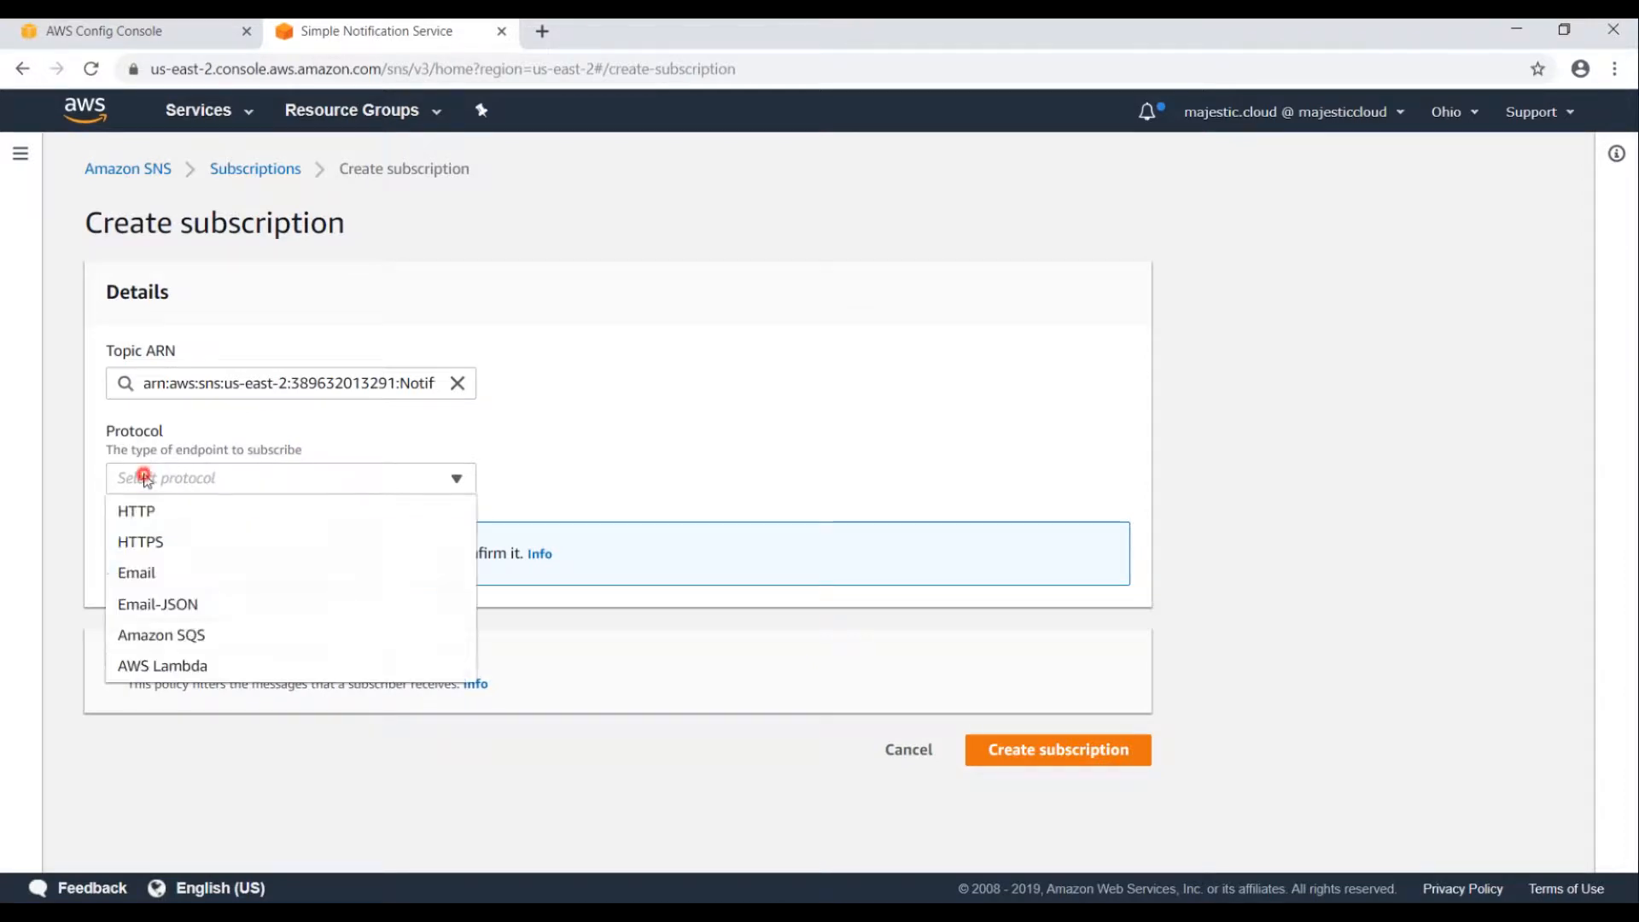
click(205, 573)
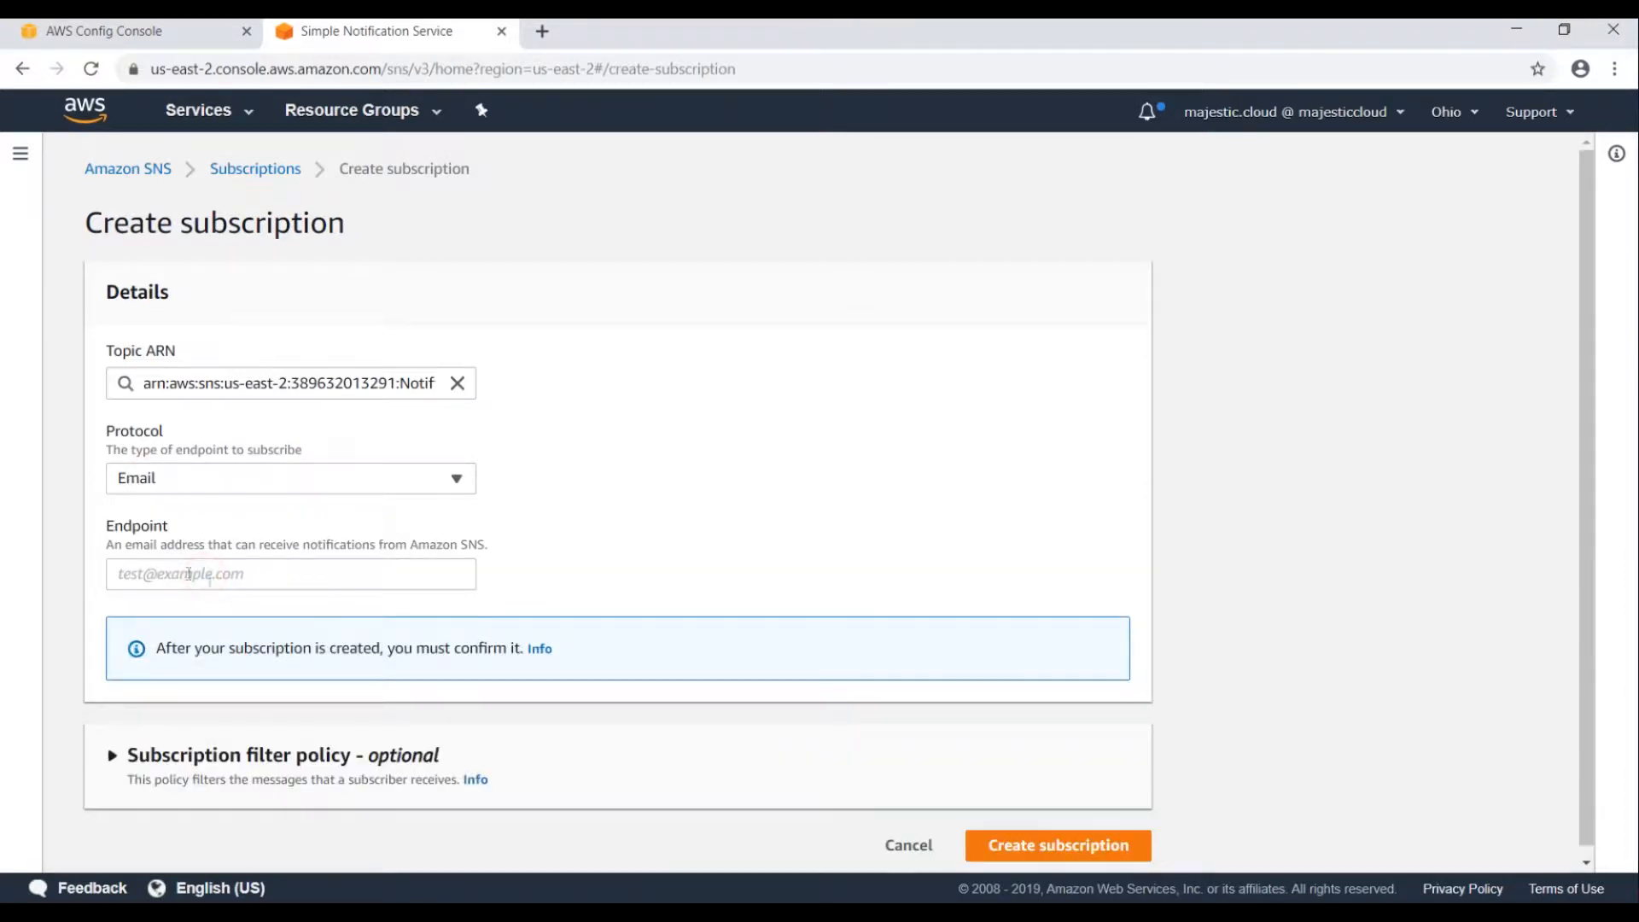
click(158, 567)
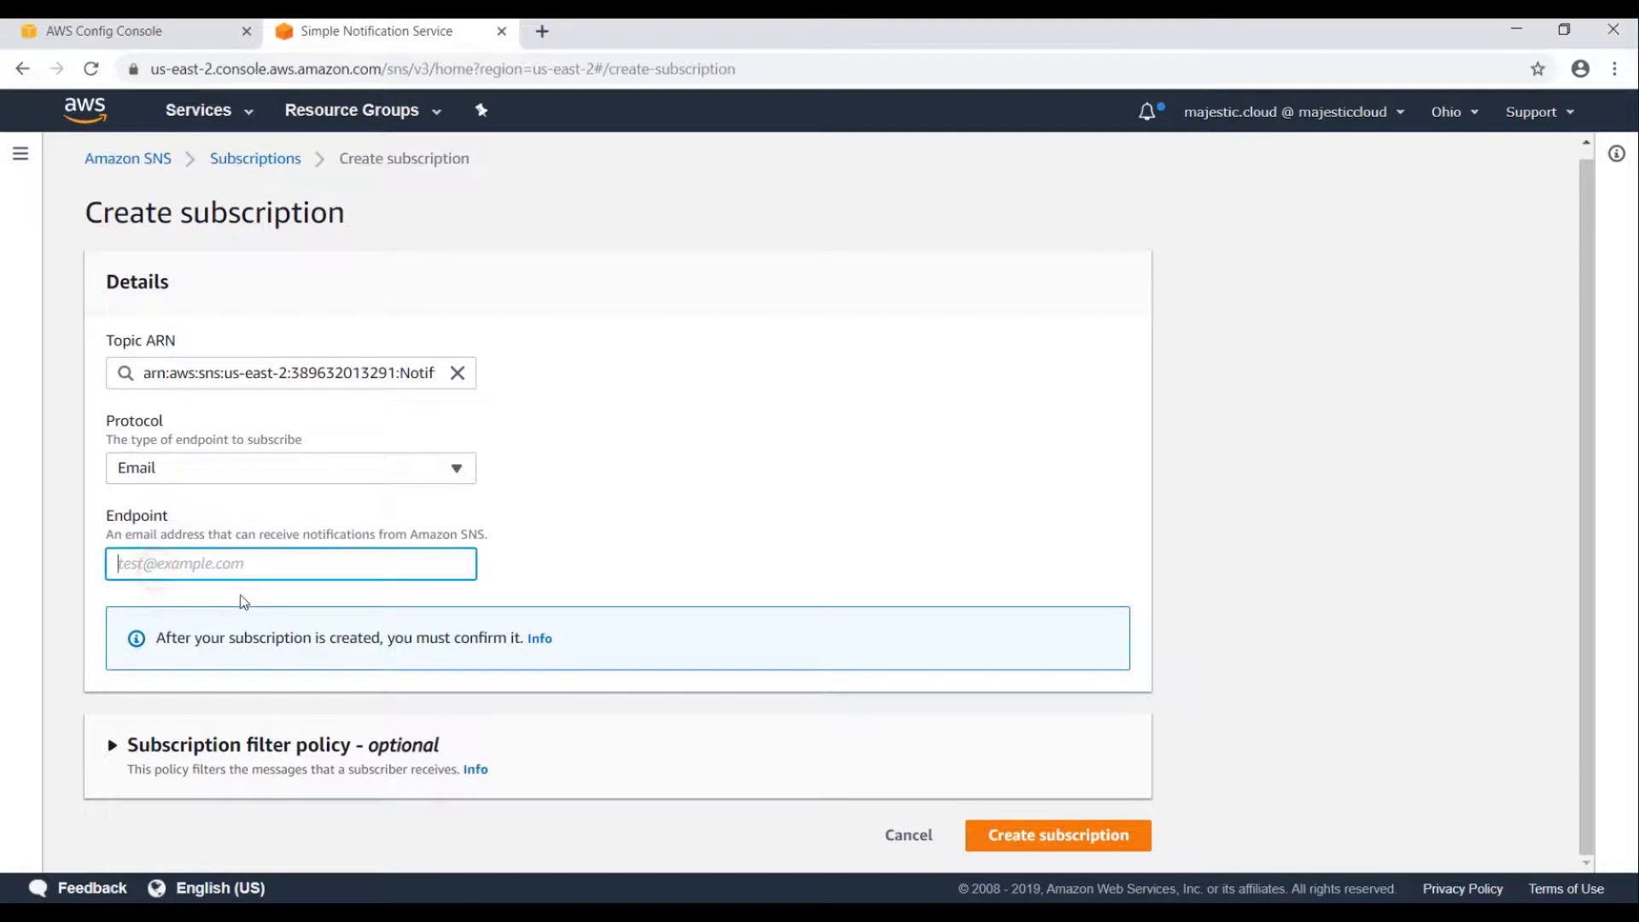
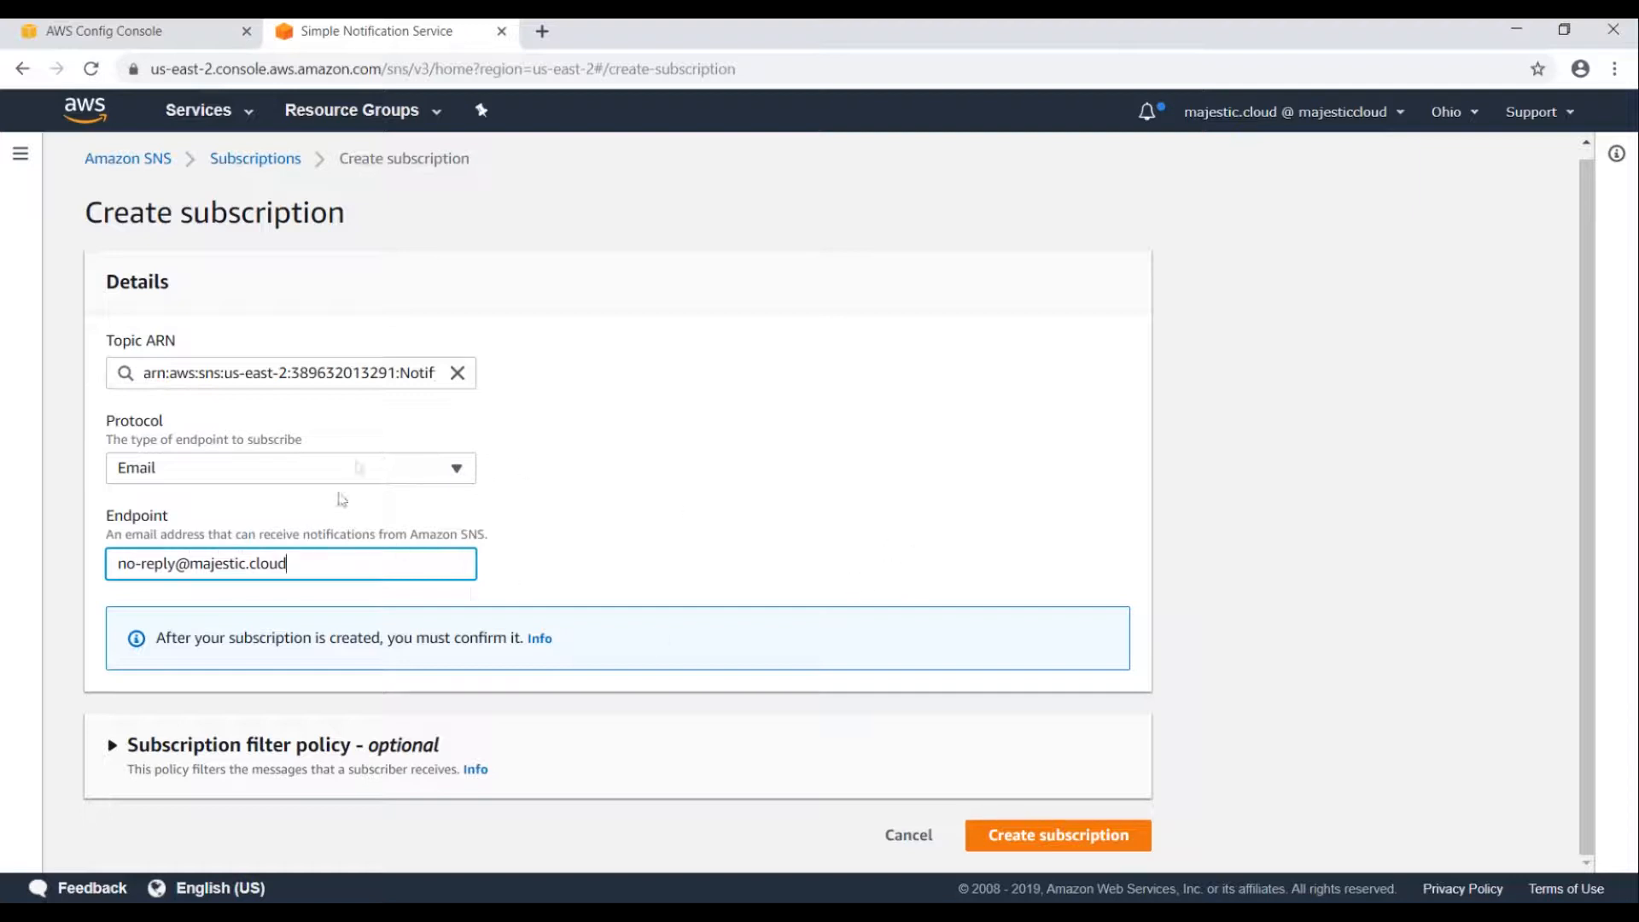
click(1057, 836)
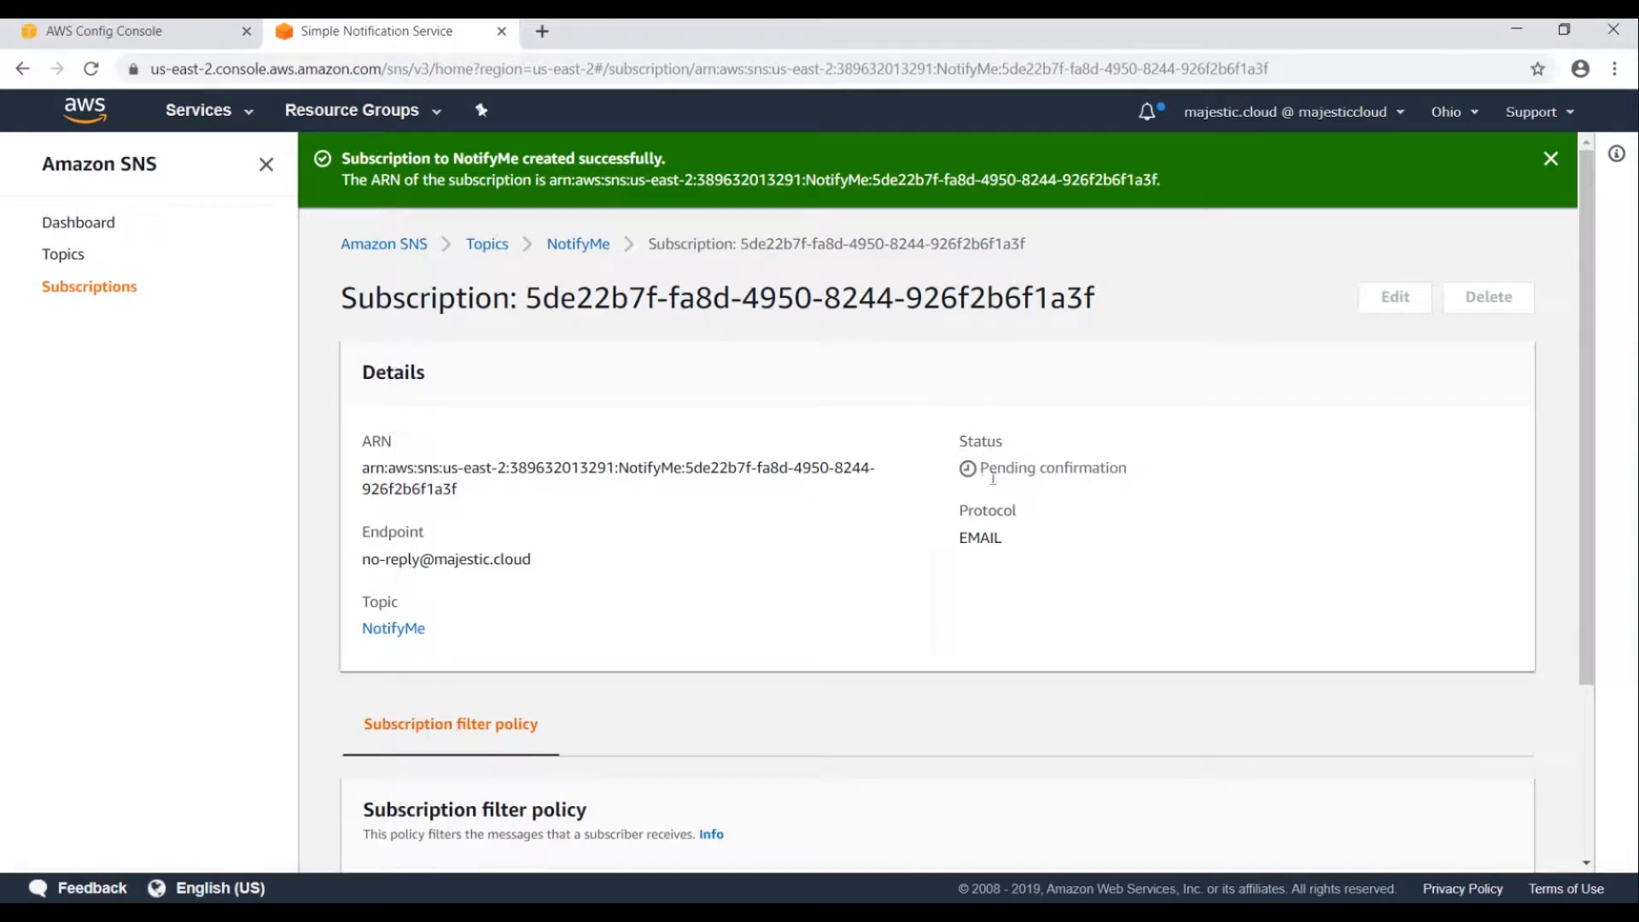
drag(983, 467, 1147, 470)
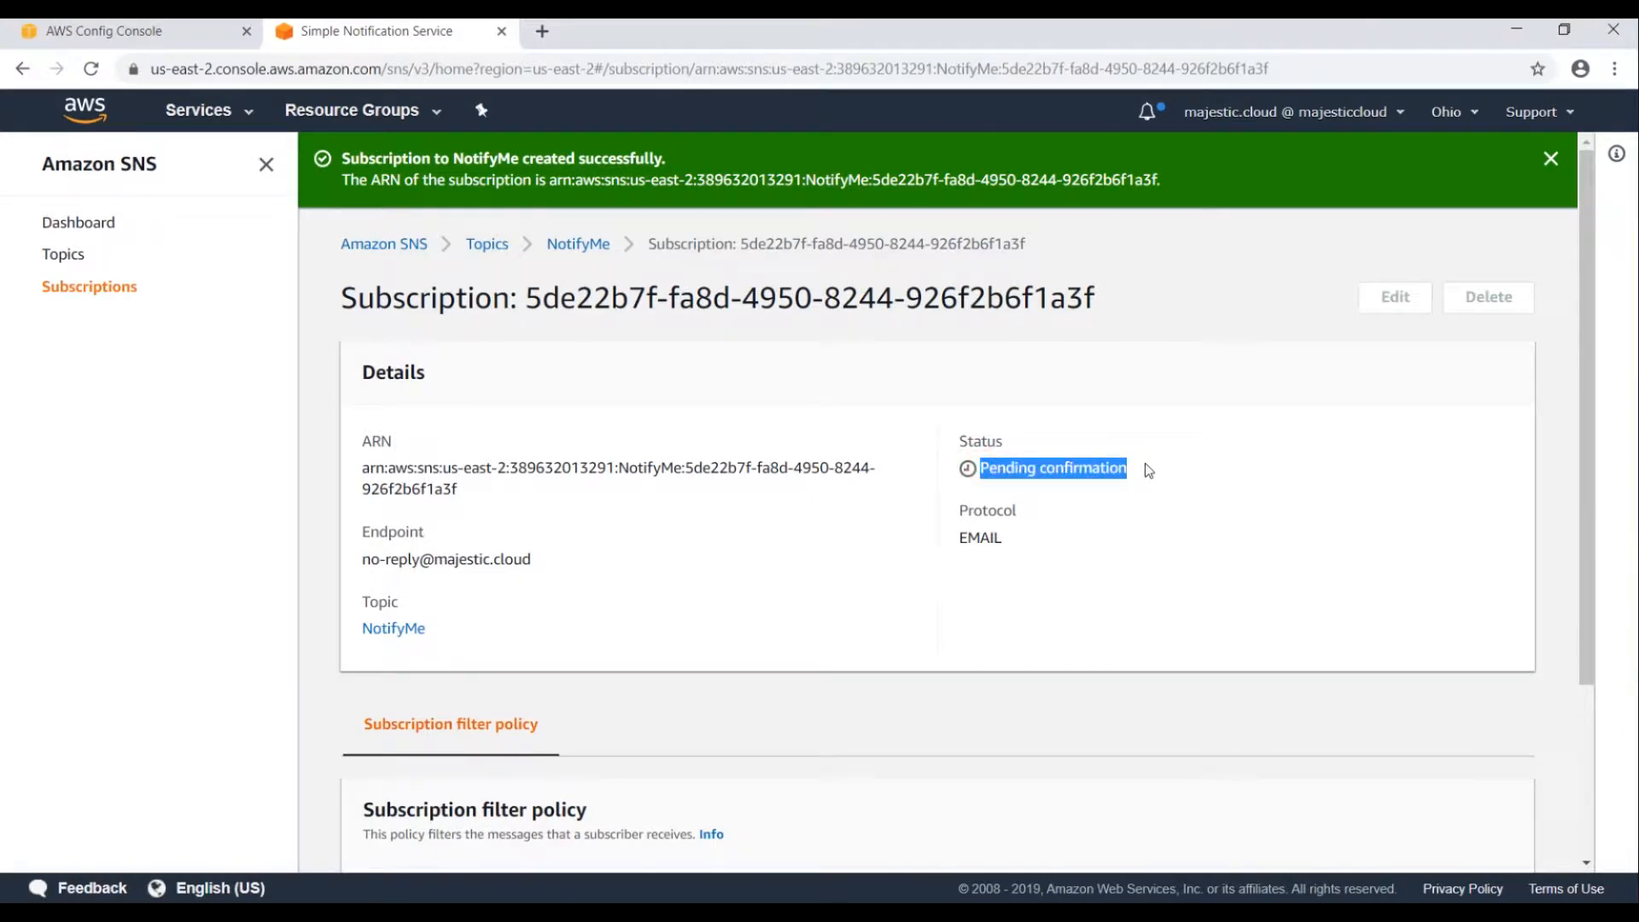
click(1016, 476)
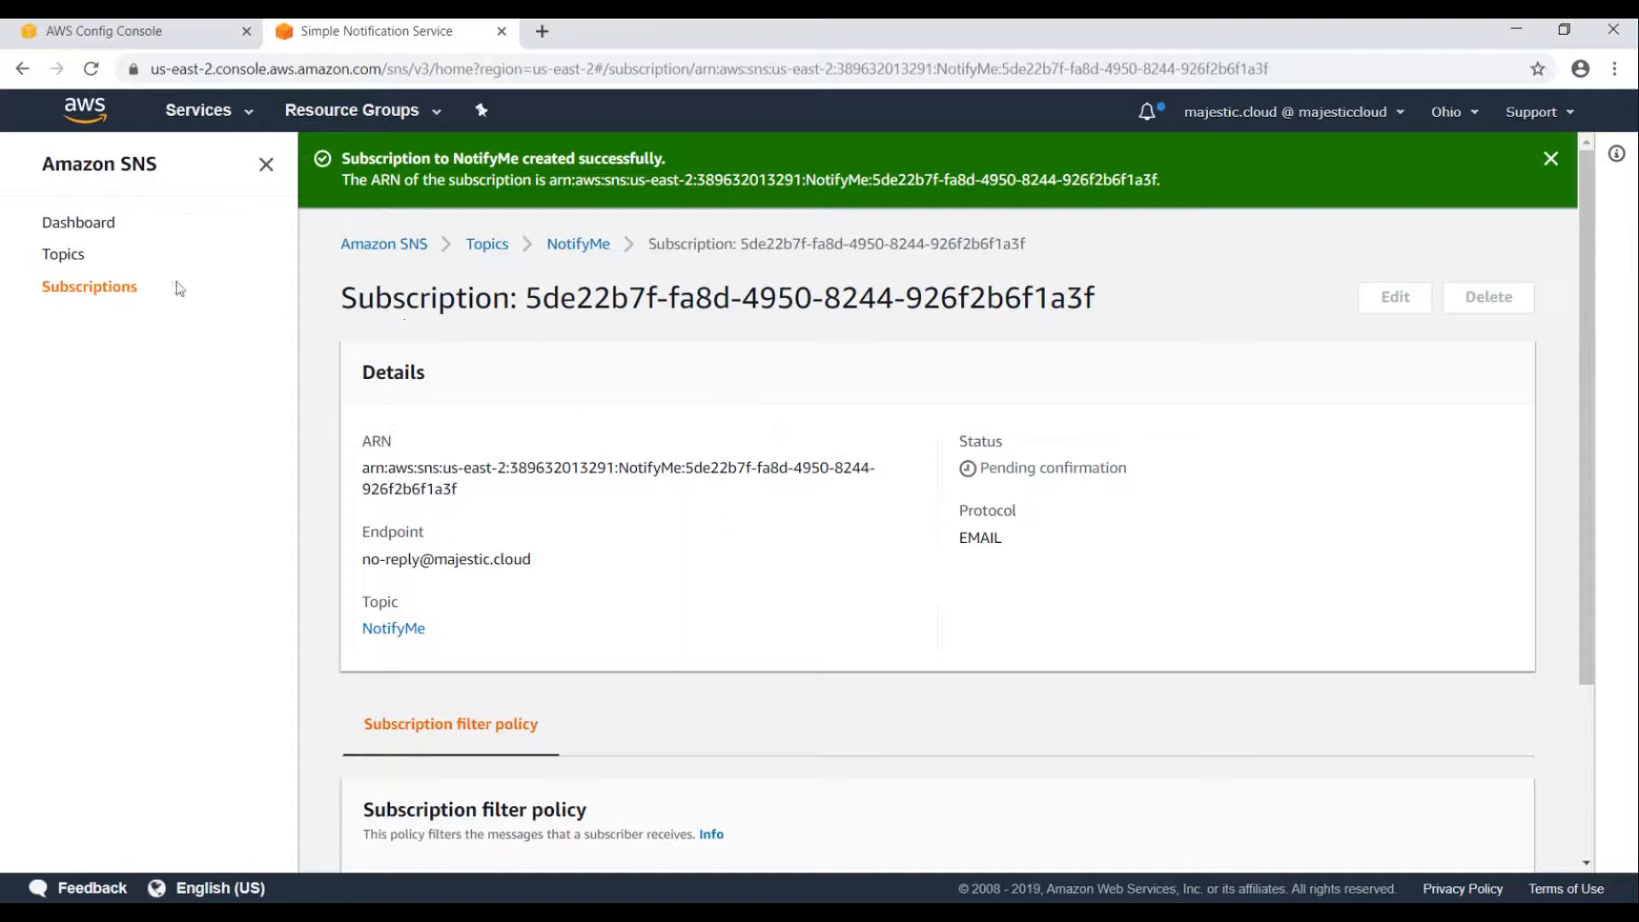
Copy the NotifyMe topic ARN and return to the Config remediation settings.
click(575, 245)
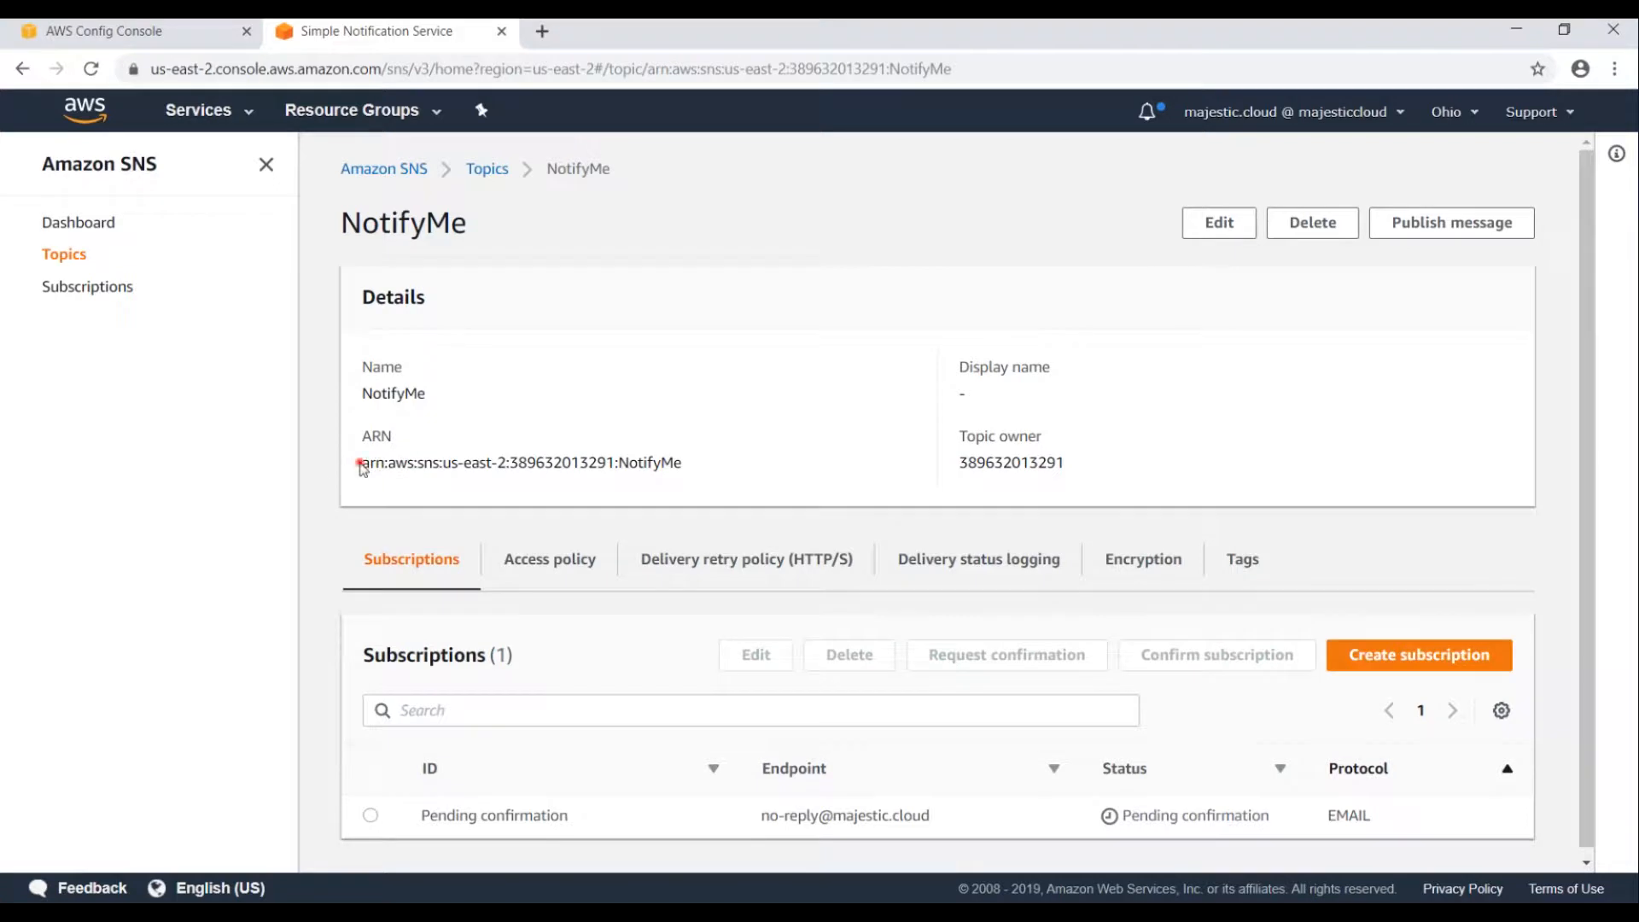
drag(360, 463, 779, 464)
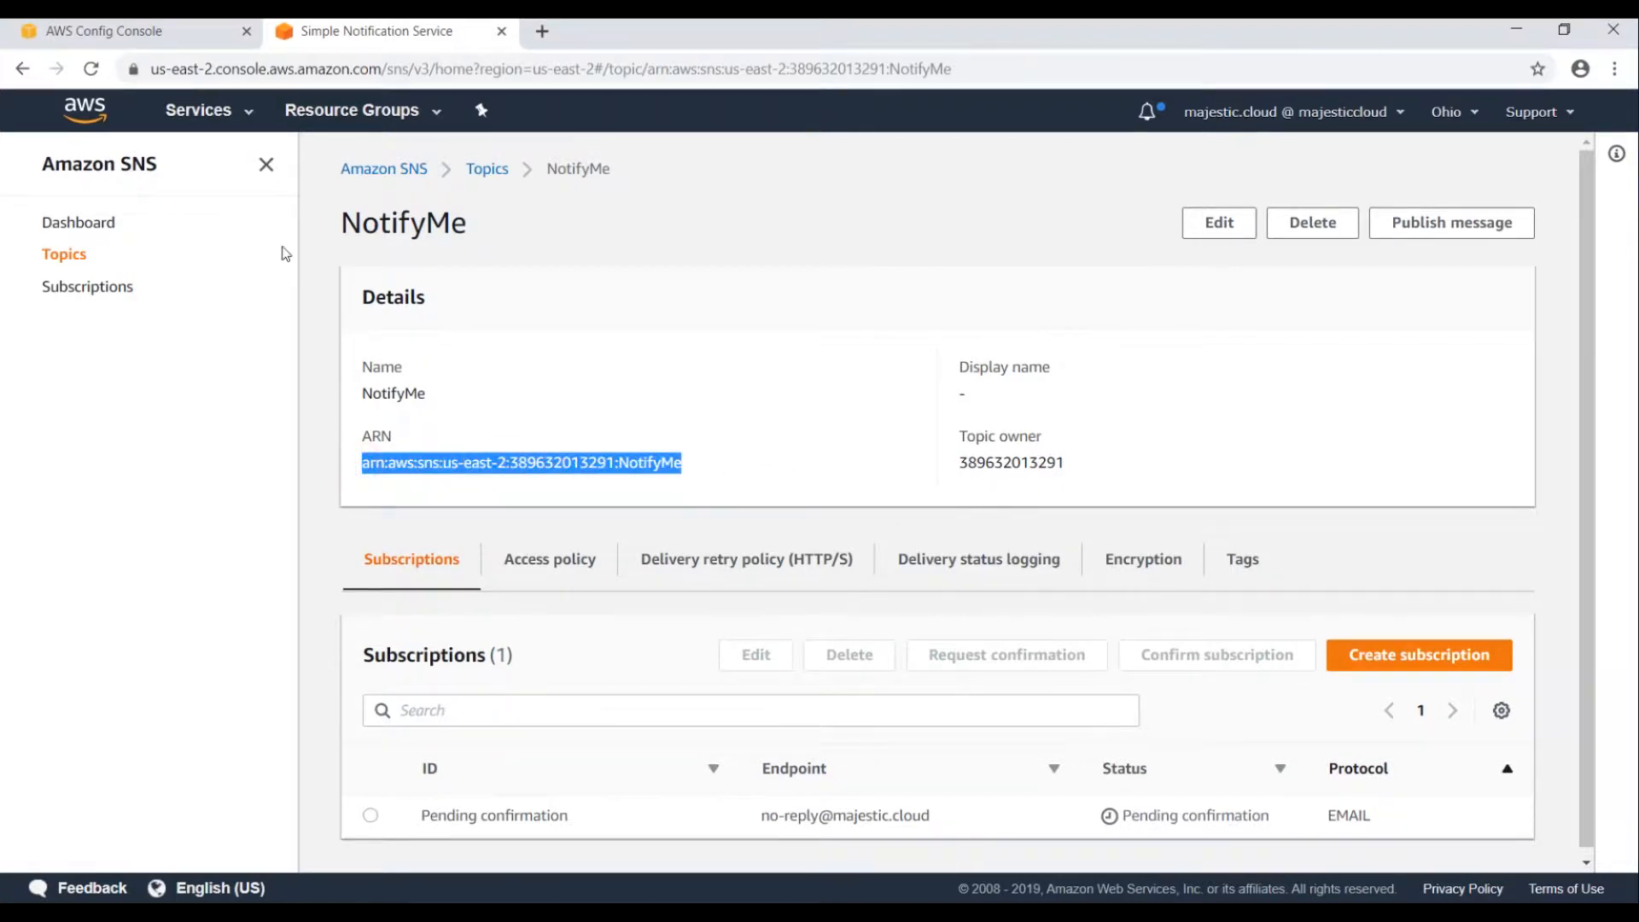
click(173, 41)
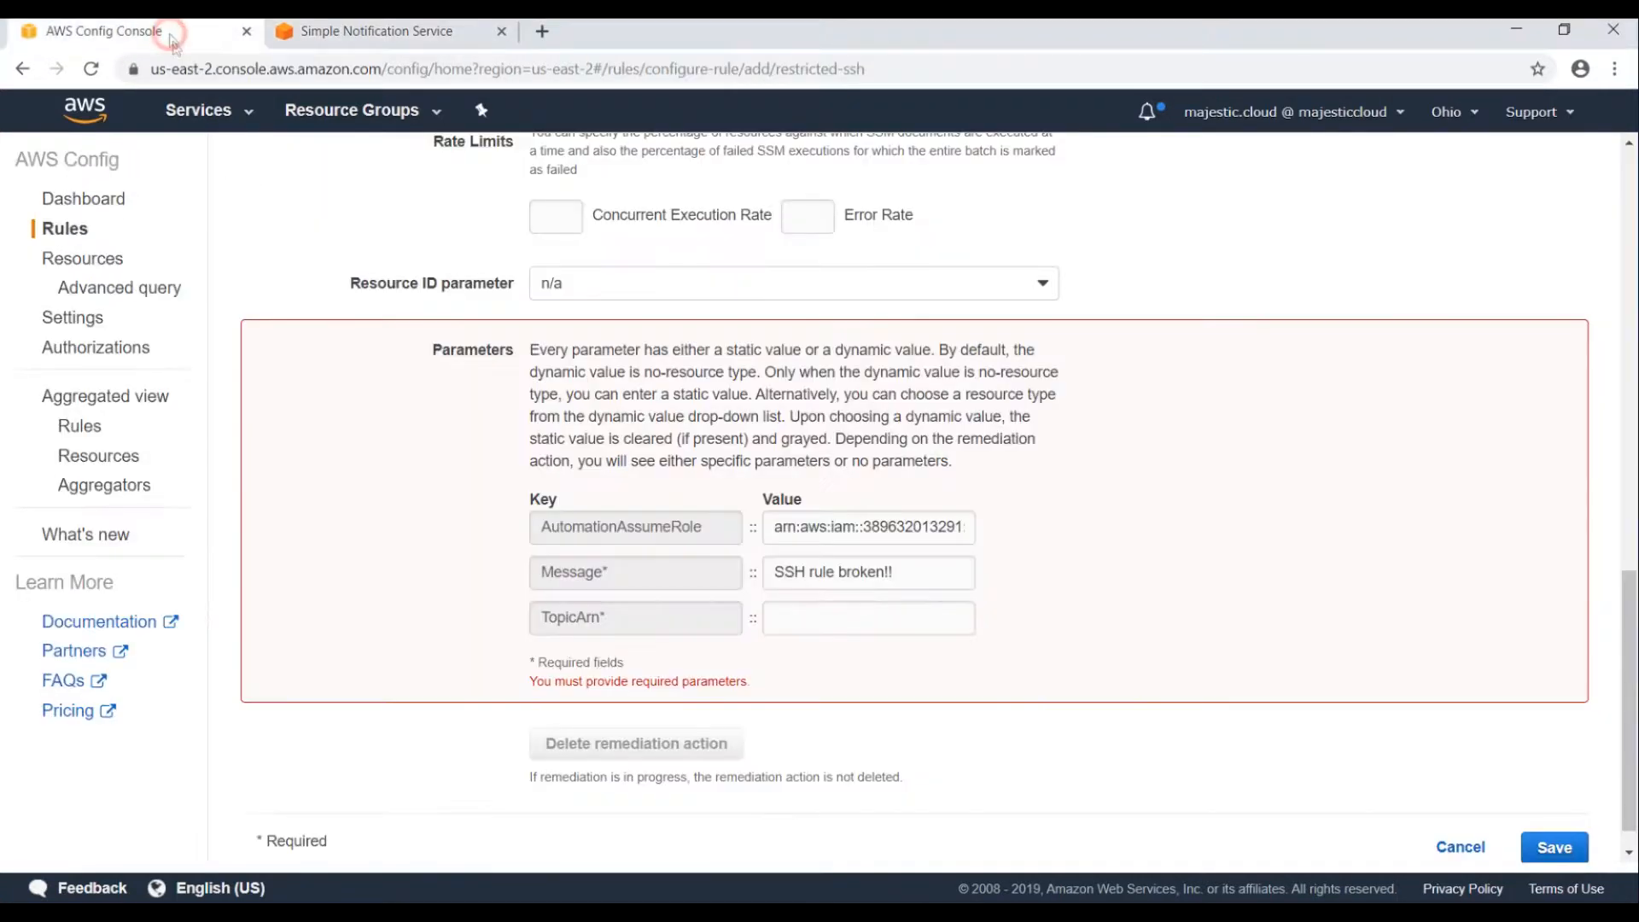
Paste the NotifyMe topic ARN into TopicArn and save the restricted-ssh rule.
click(807, 620)
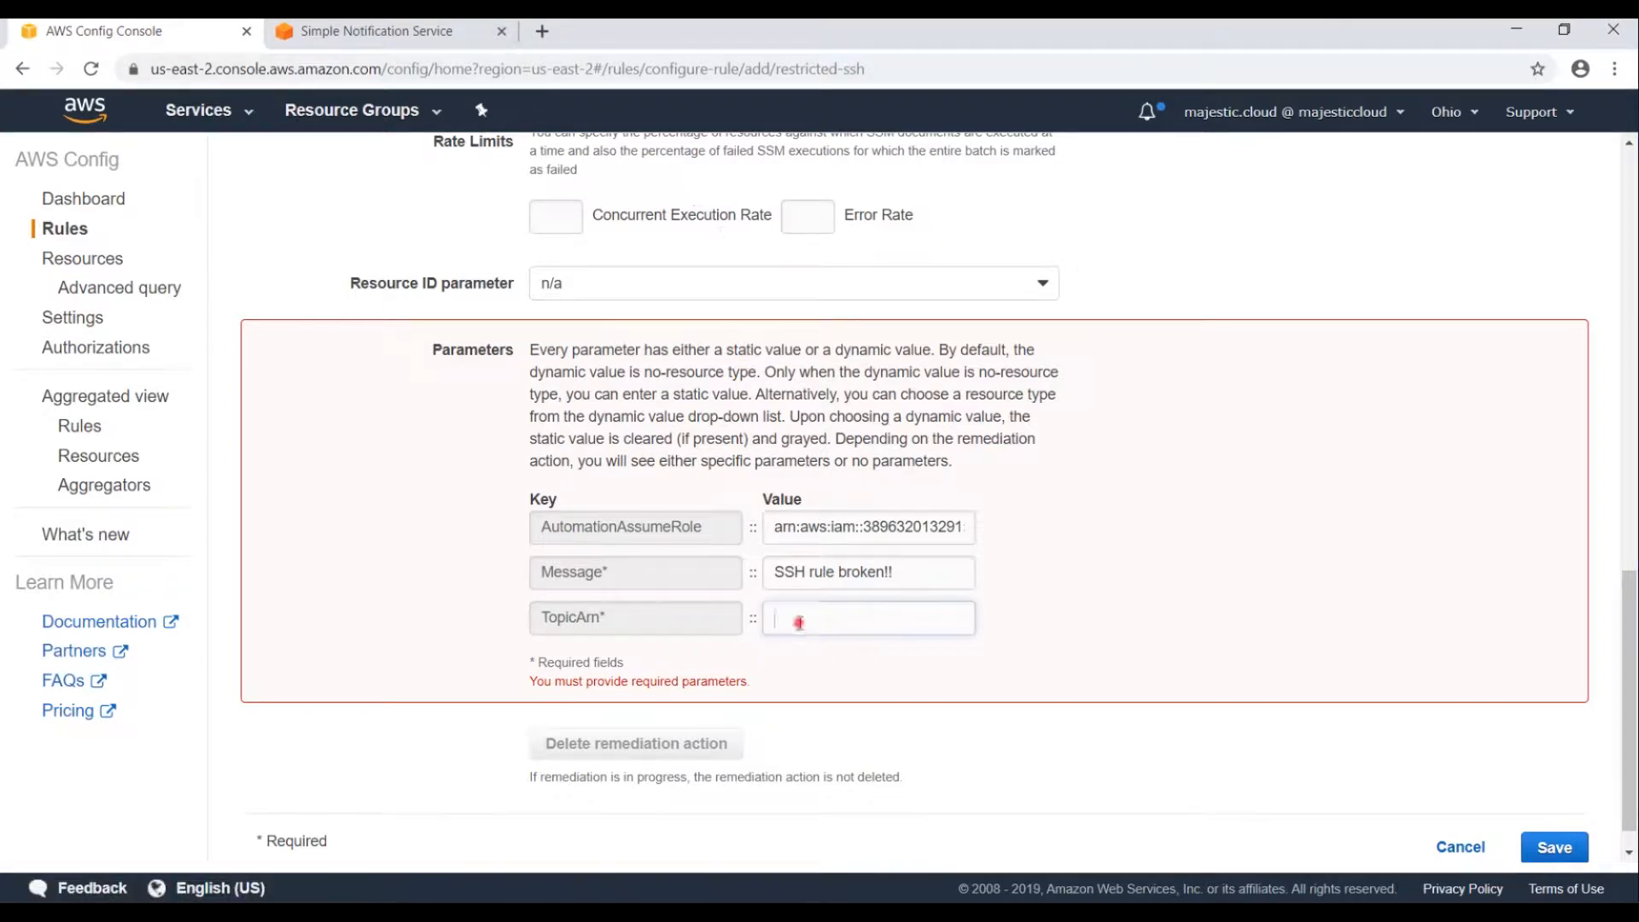
key(ctrl+v)
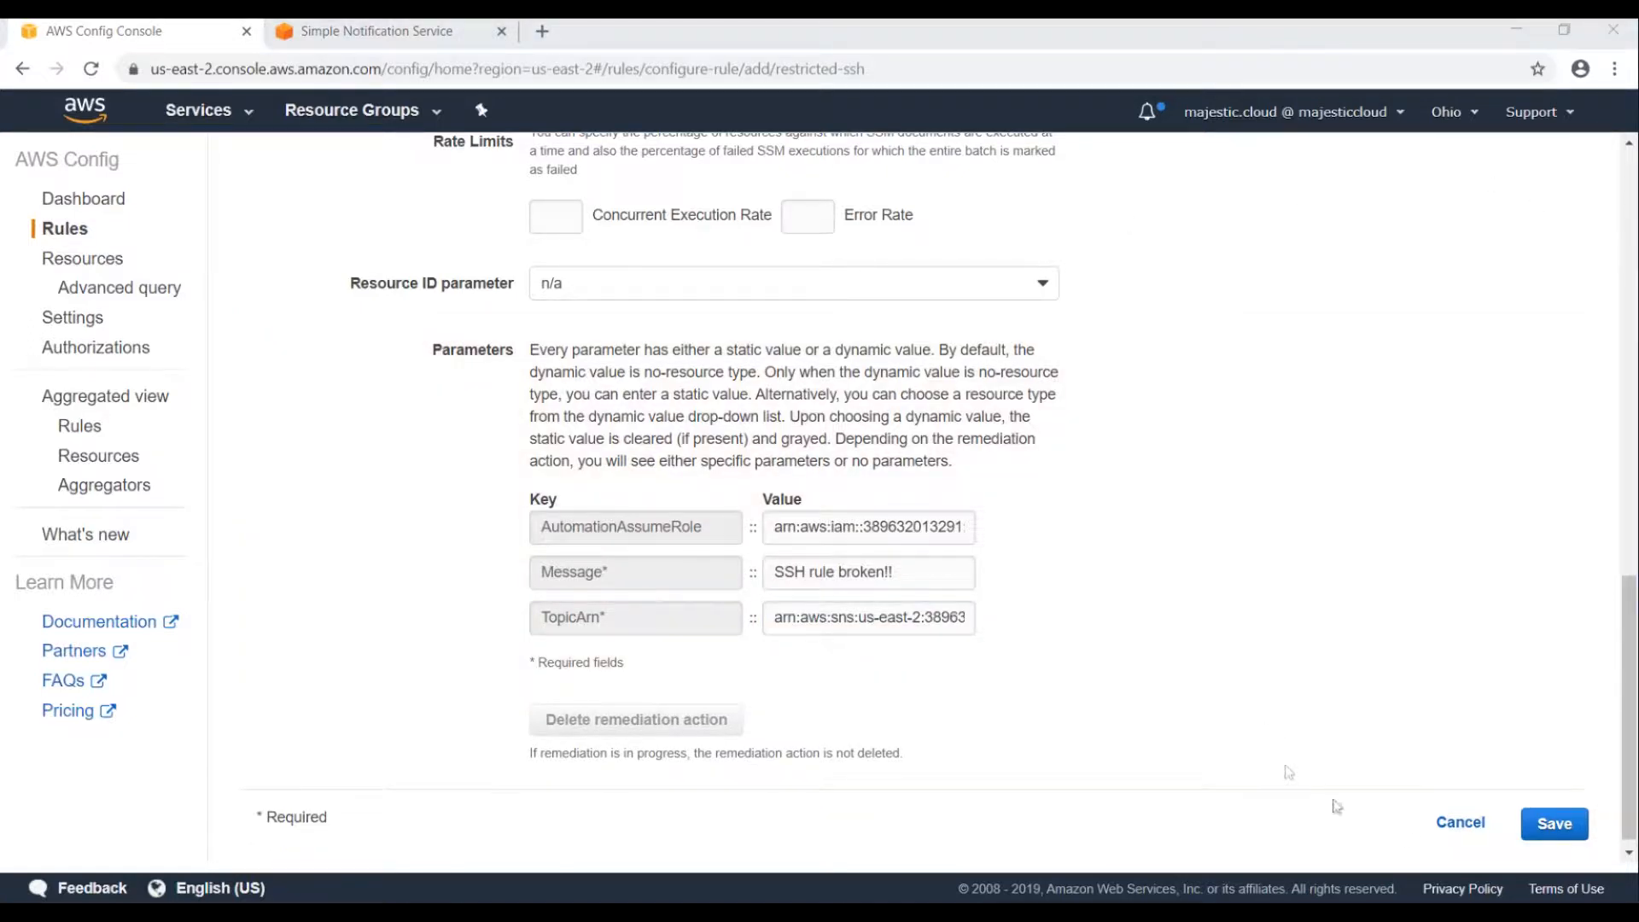
click(1555, 825)
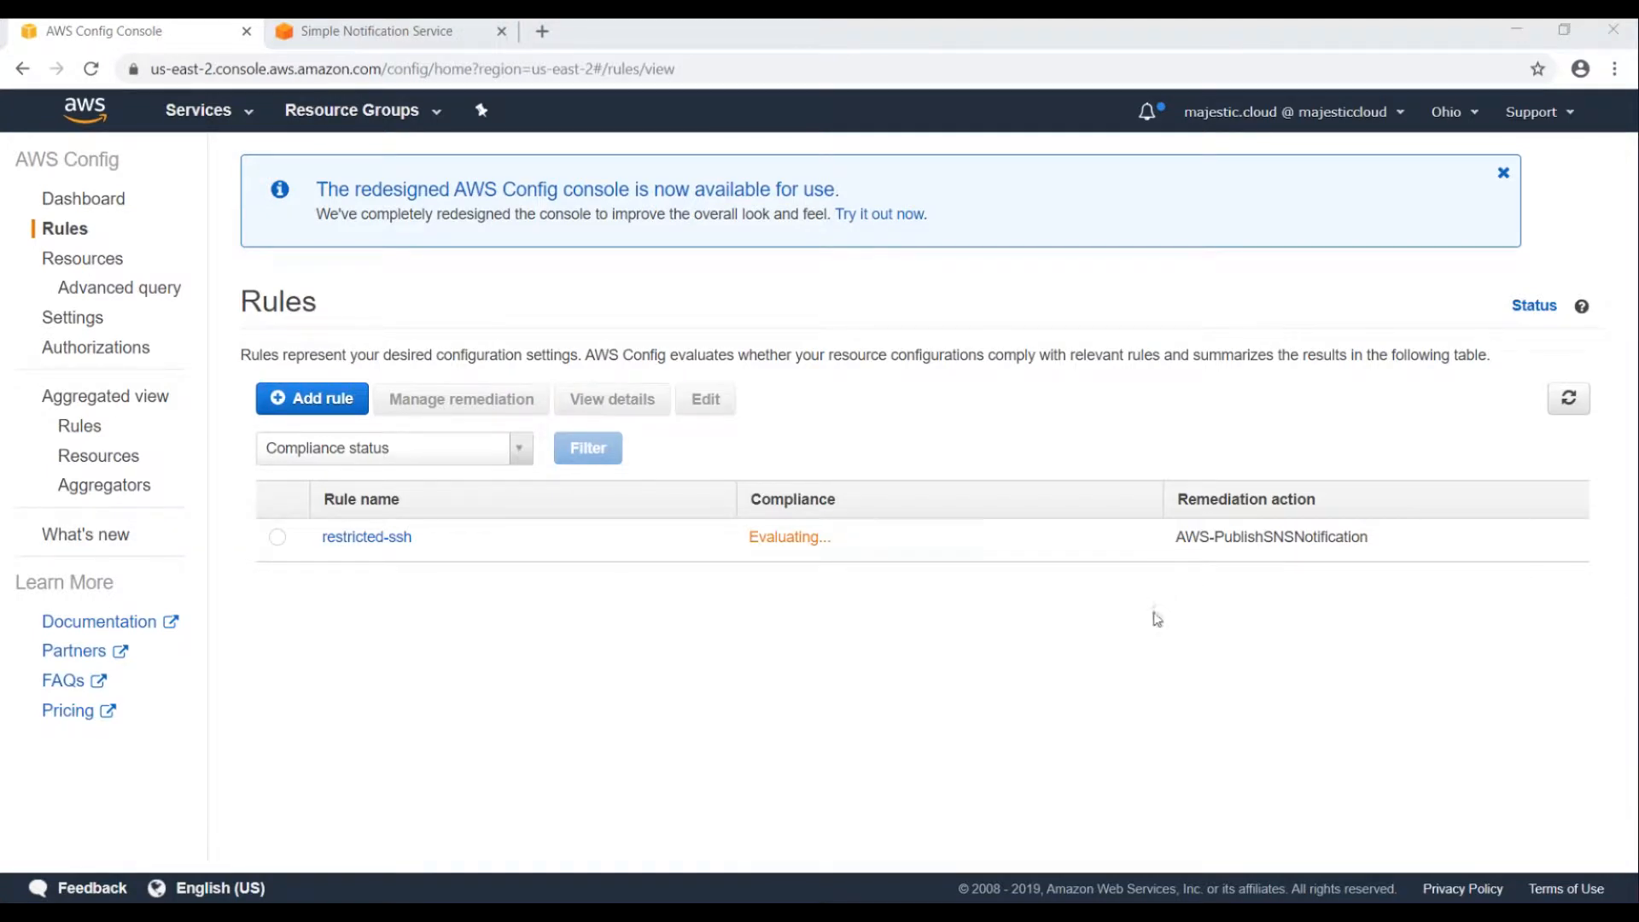
Refresh the rules list, confirm one noncompliant resource, and open restricted-ssh's details.
click(1569, 398)
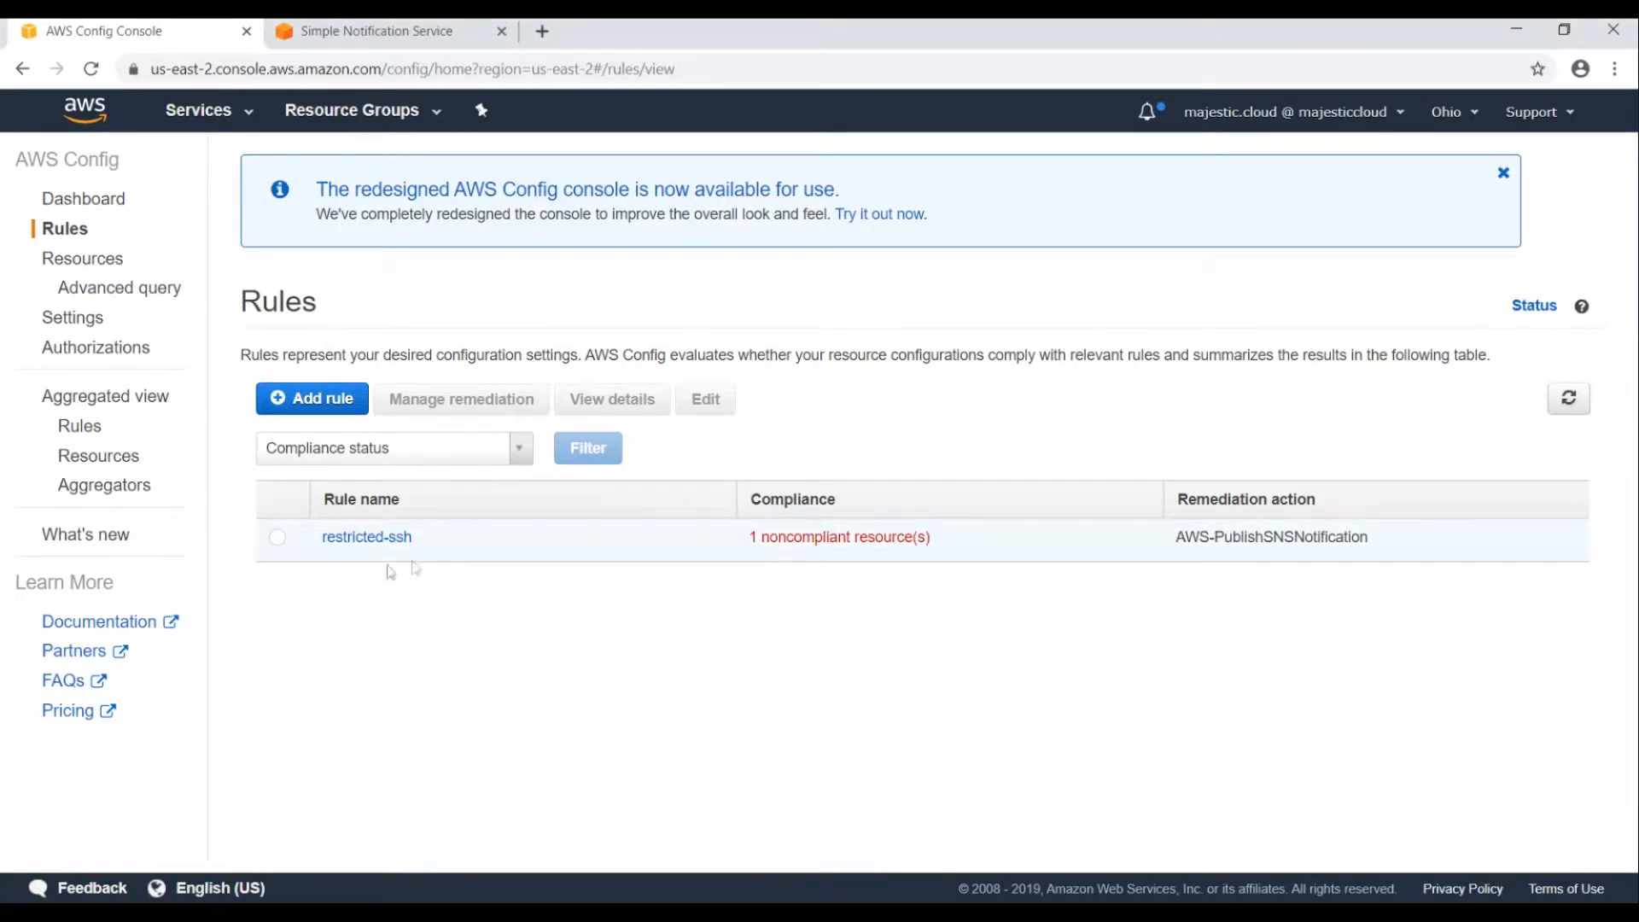
drag(784, 538, 952, 540)
click(970, 535)
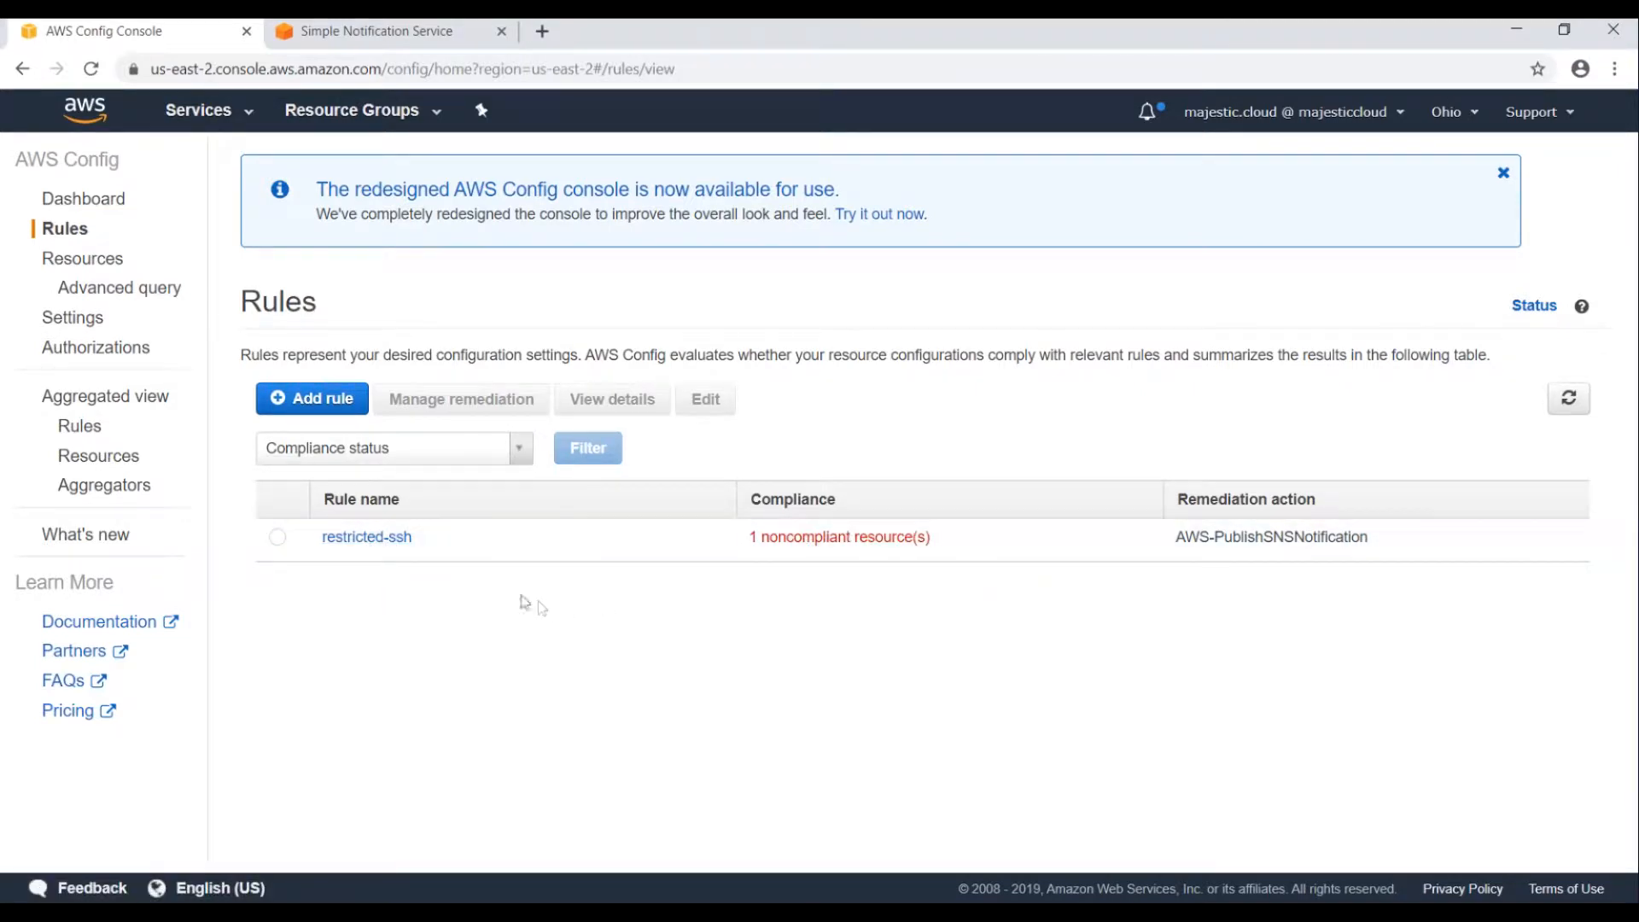
click(372, 538)
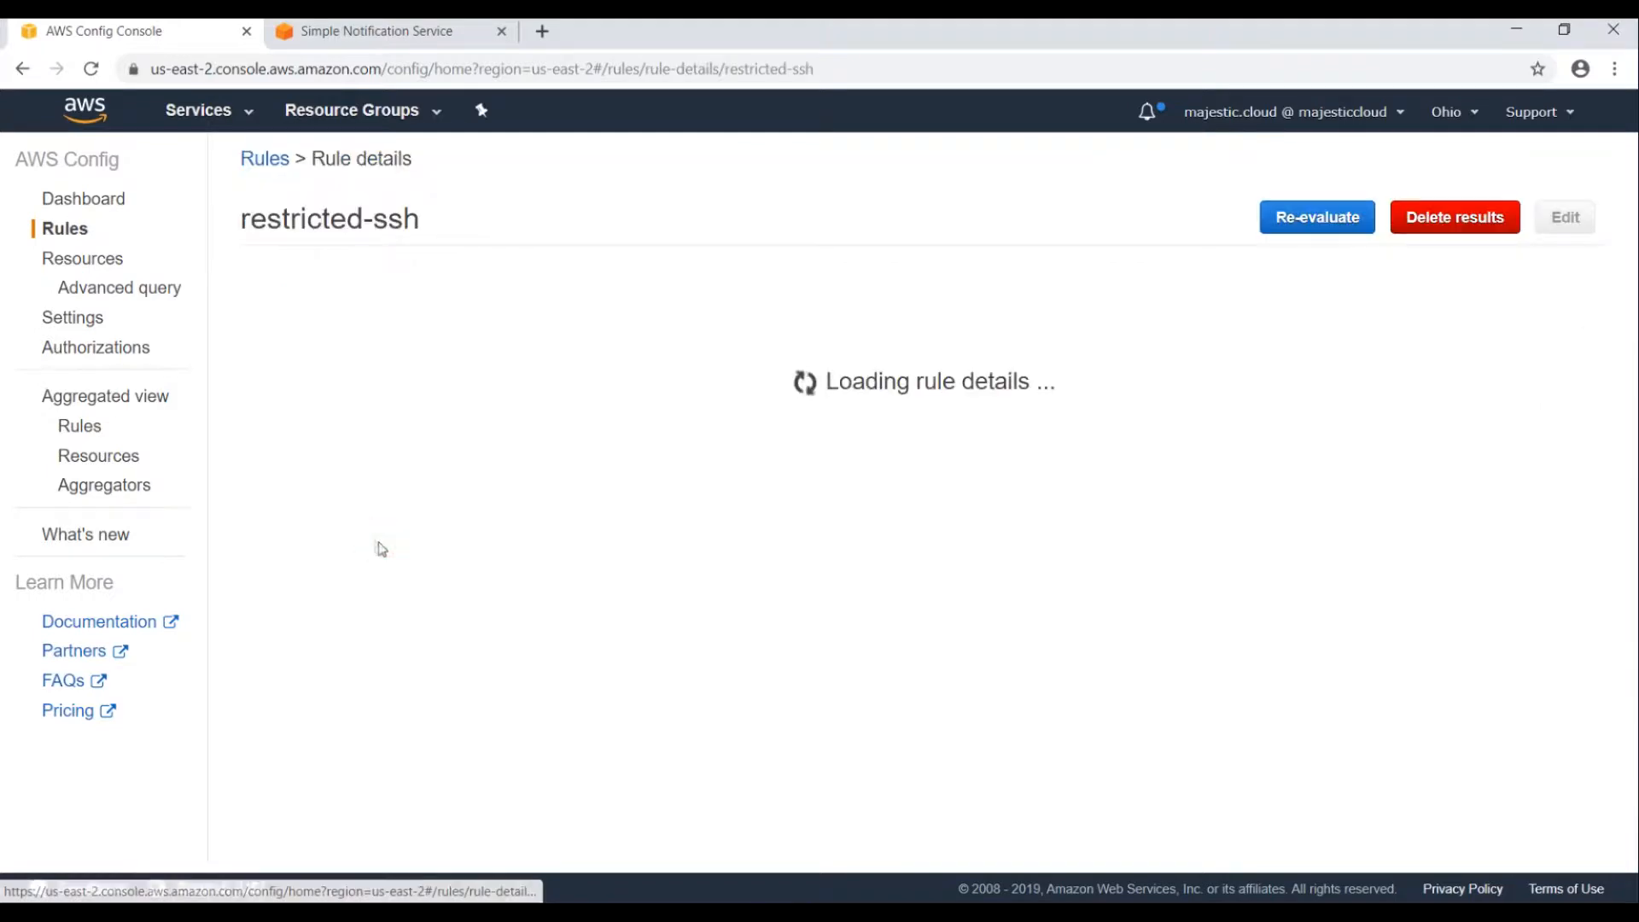
scroll(446, 675, down, 2)
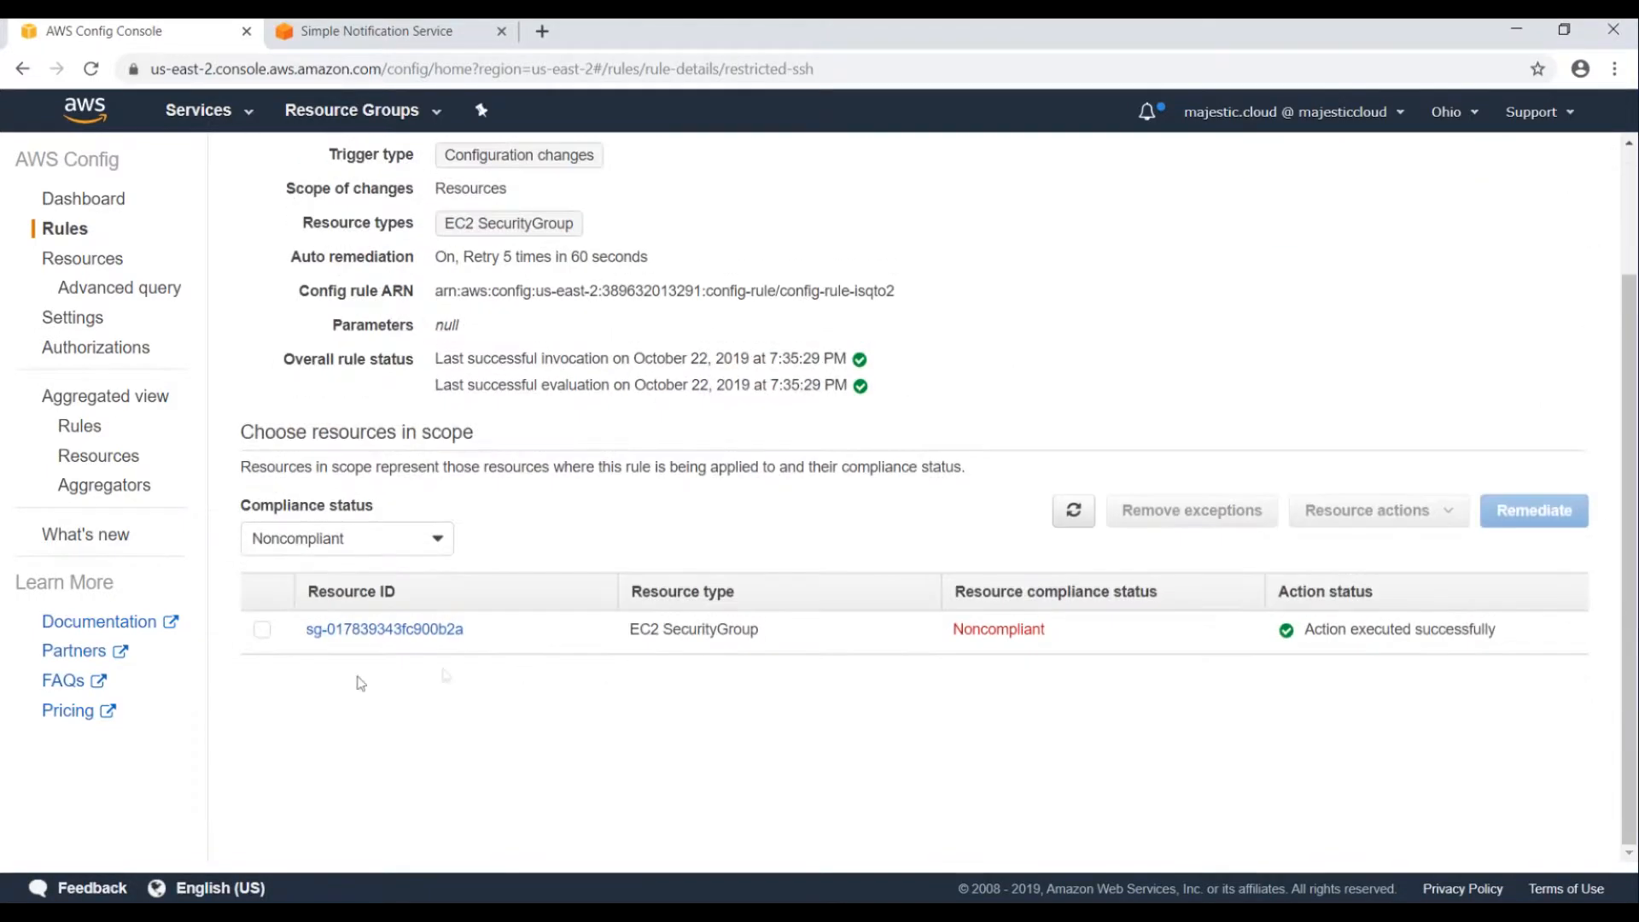
drag(494, 630, 295, 637)
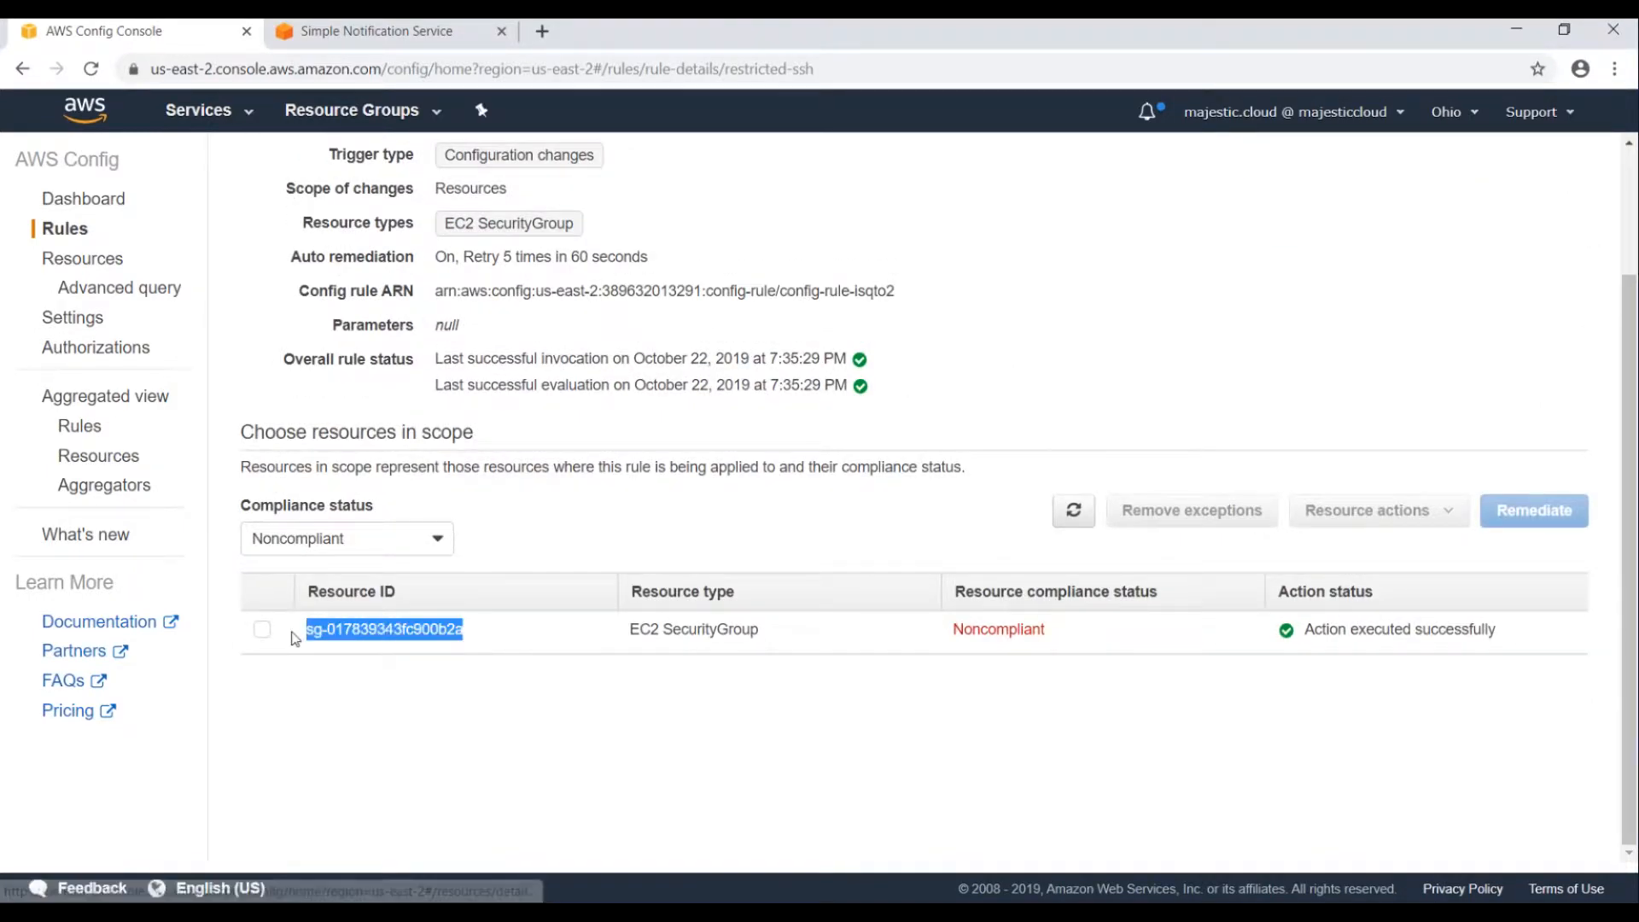
click(464, 708)
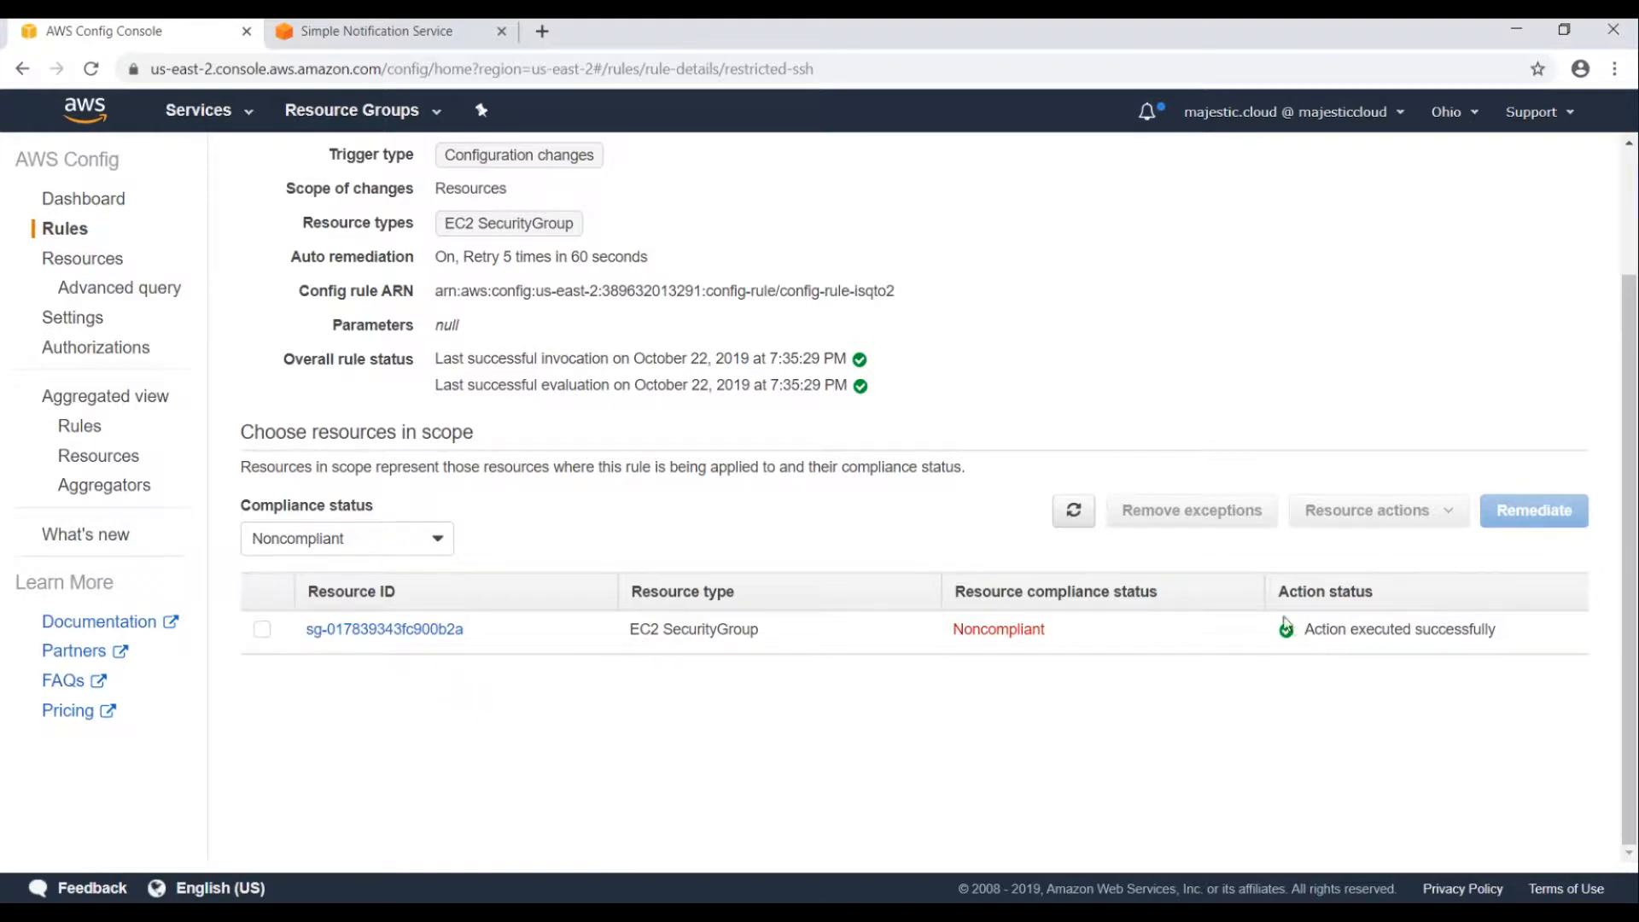
Review the successful remediation action status and open sg-017839343fc900b2a's resource details.
drag(1302, 636, 1500, 630)
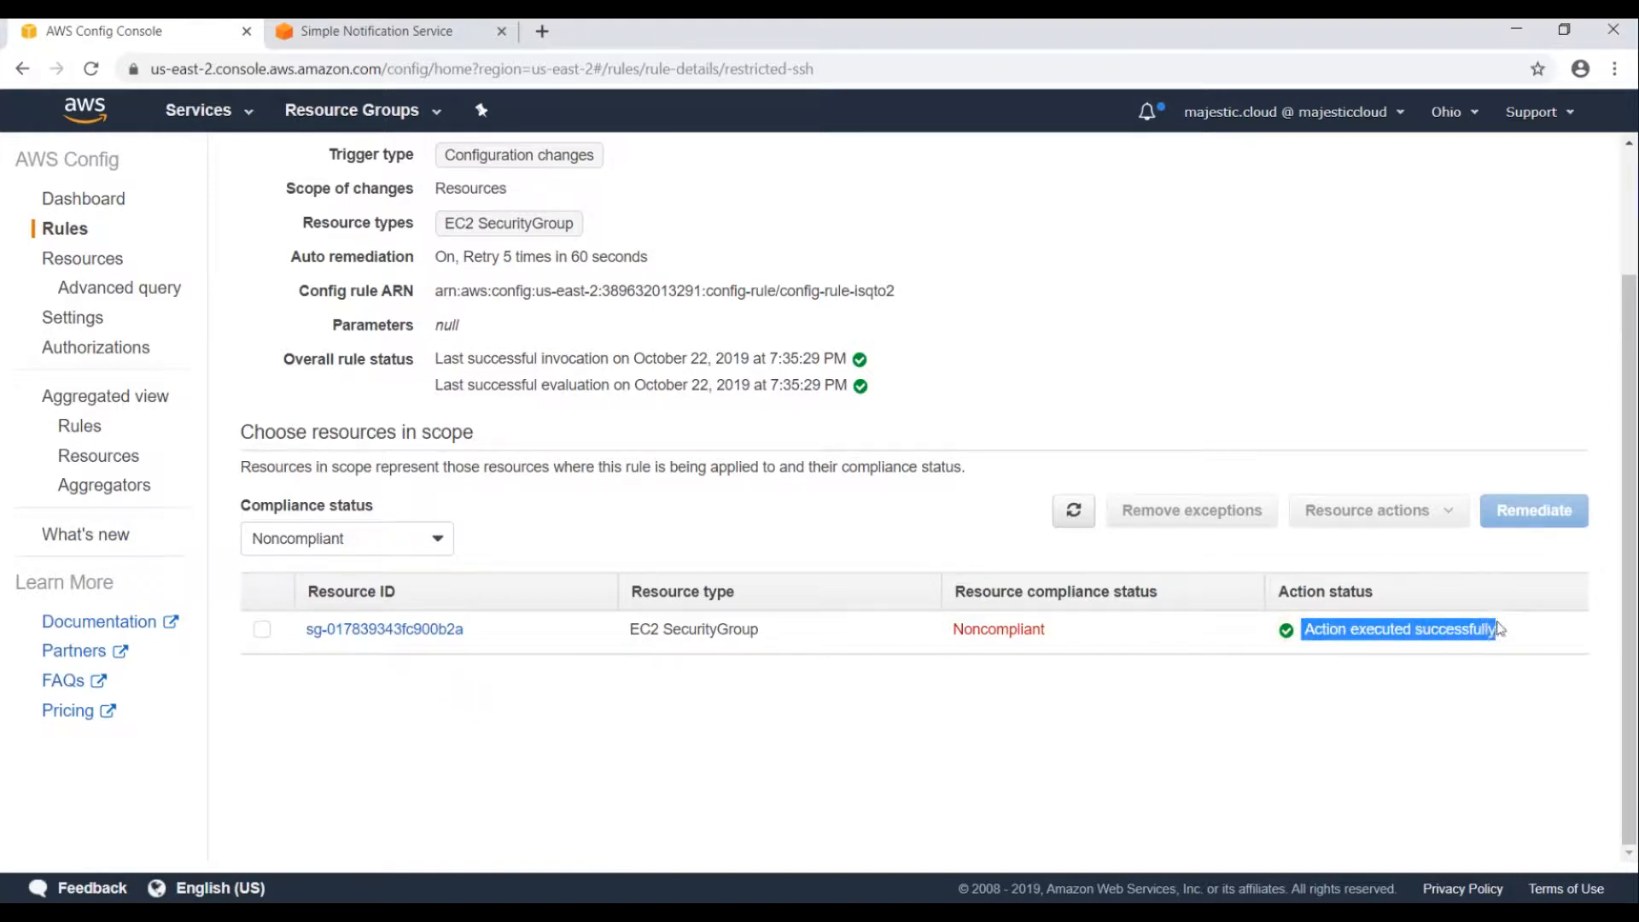
click(1433, 671)
drag(1306, 630, 1500, 643)
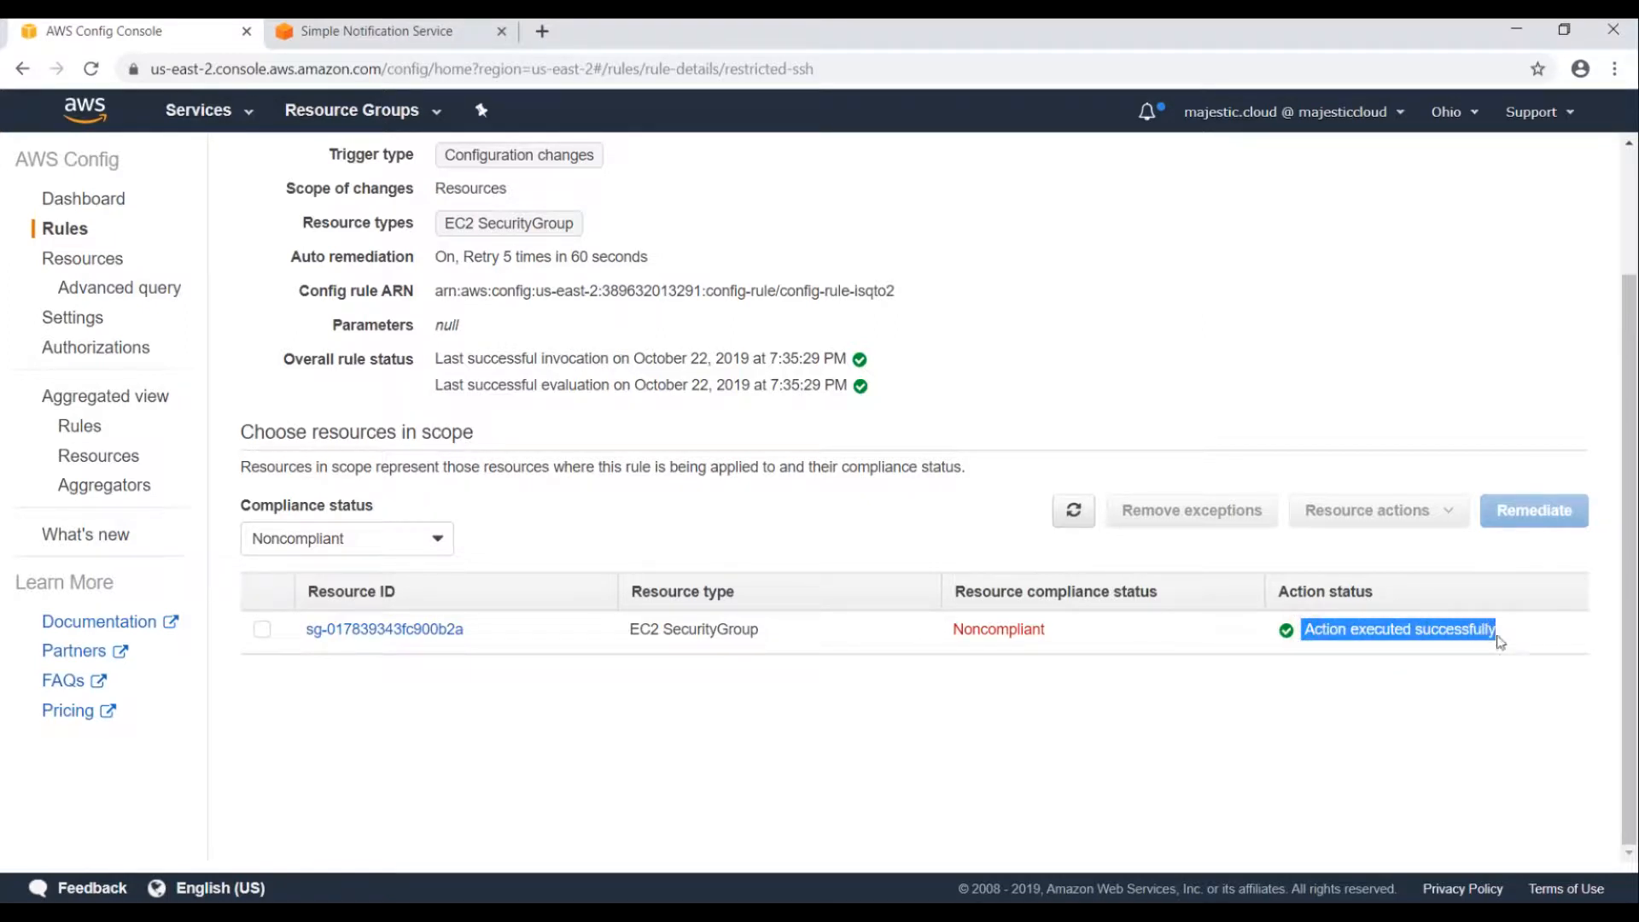
click(1321, 675)
drag(1305, 628, 1512, 644)
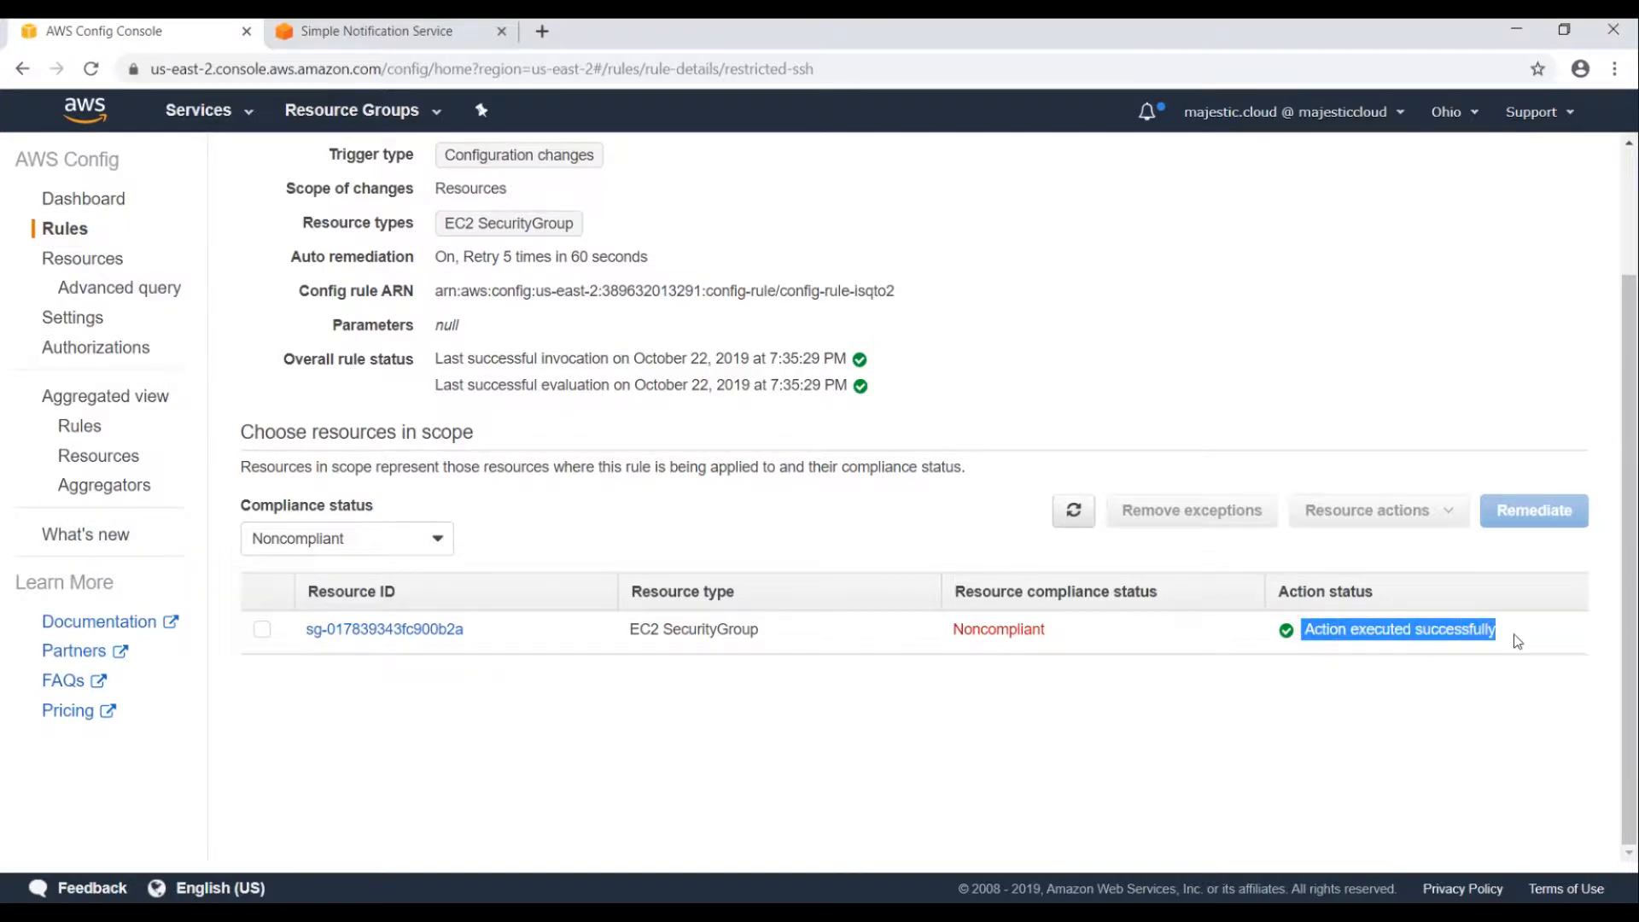
click(1343, 648)
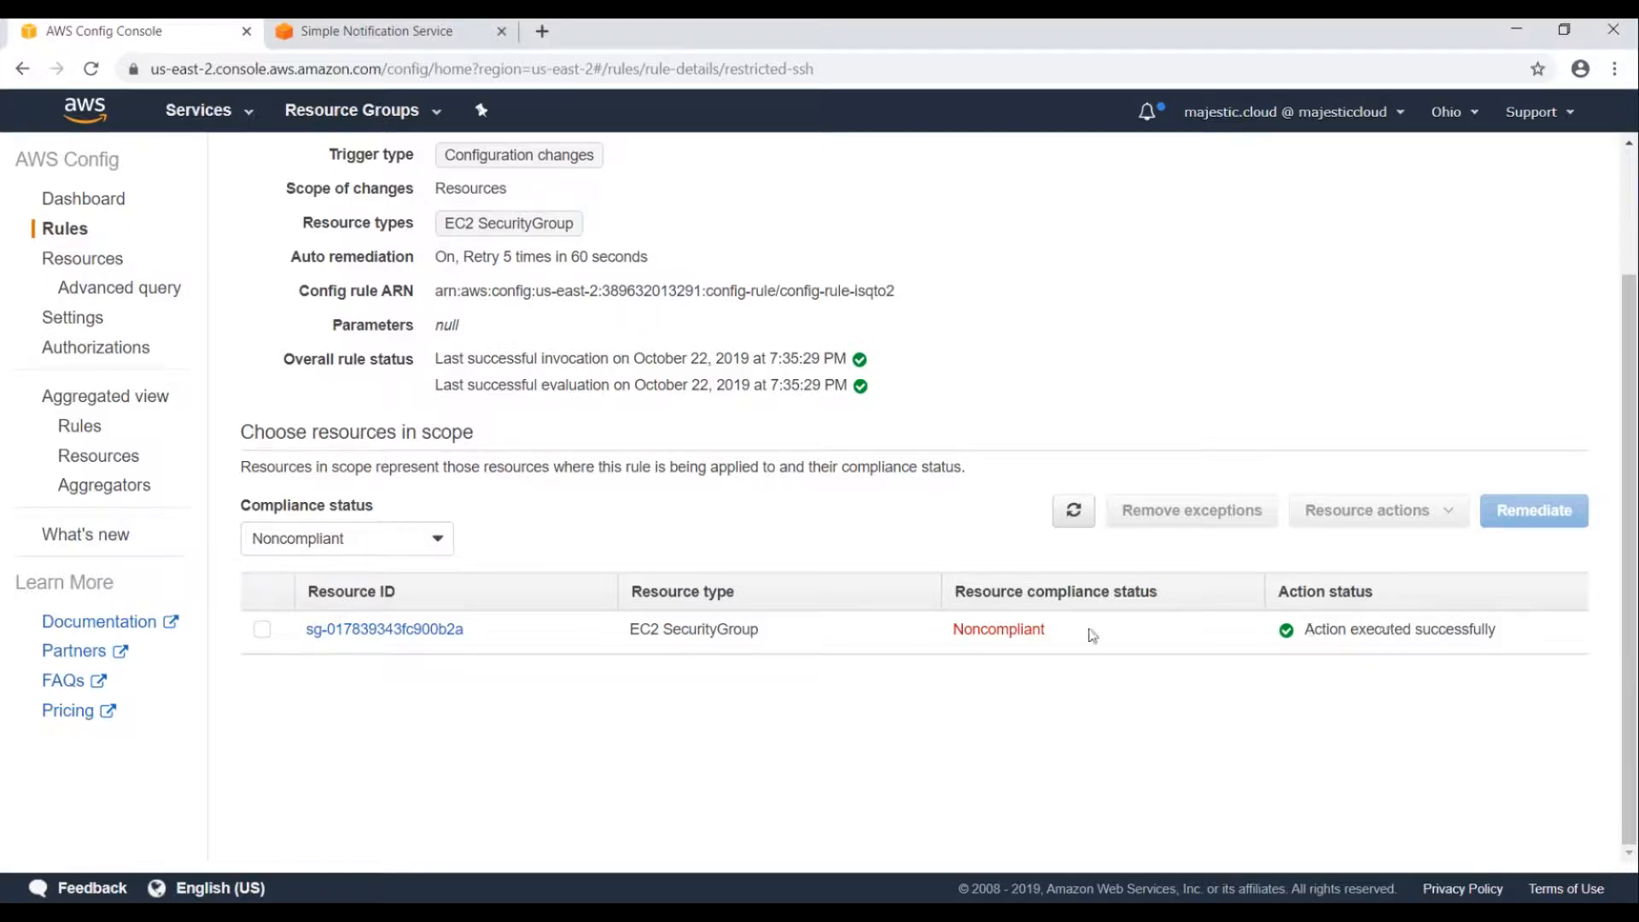
click(358, 636)
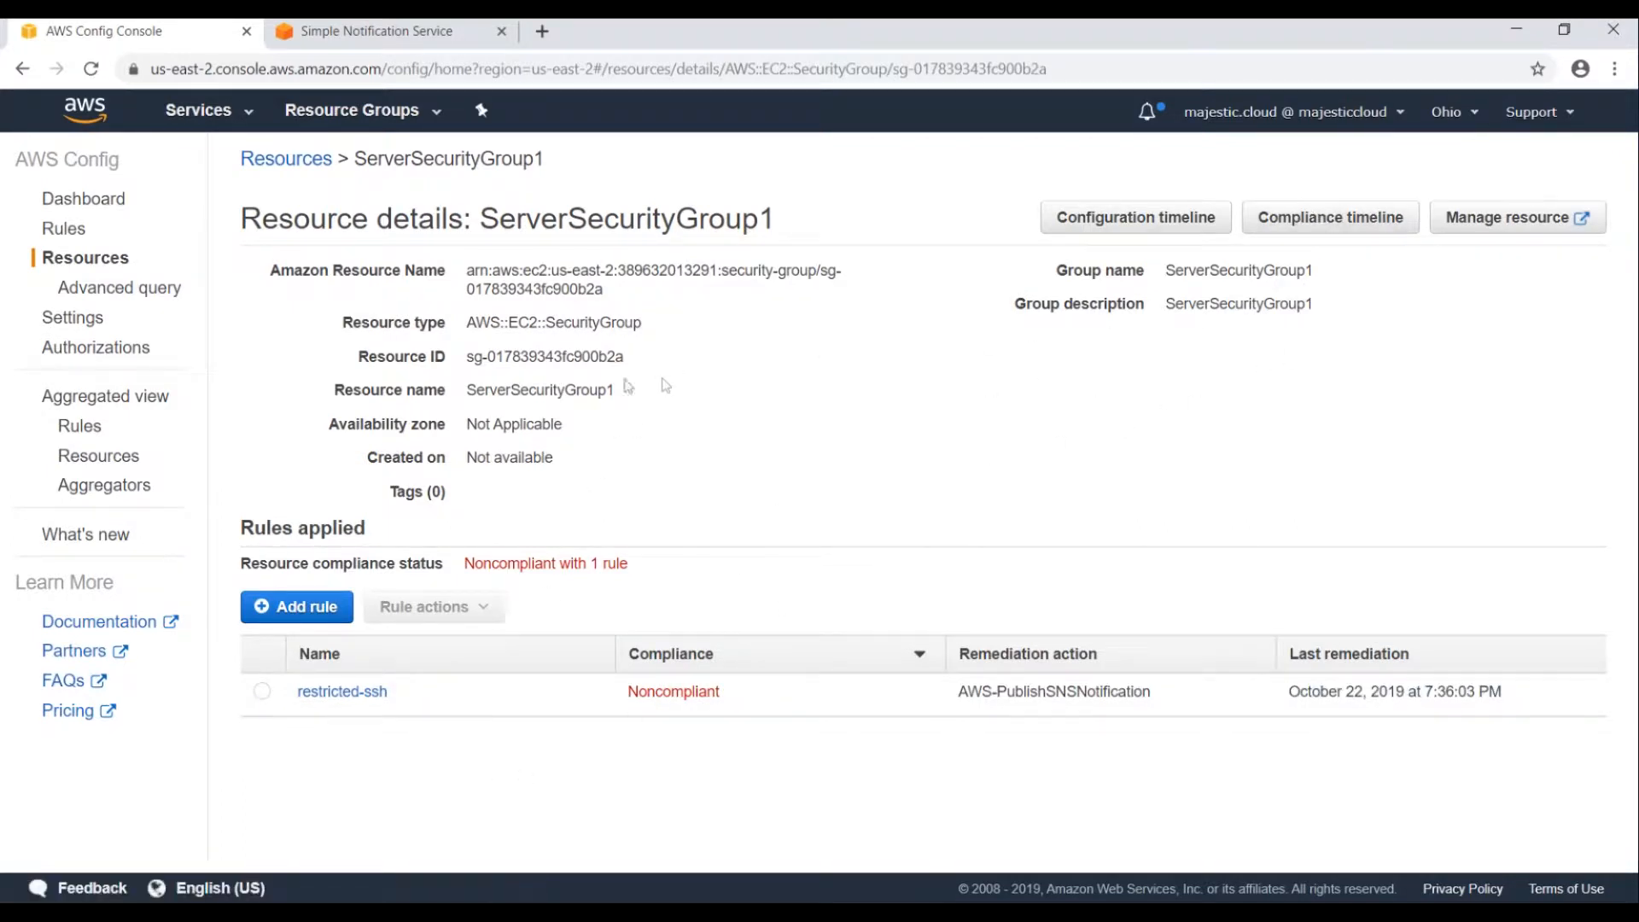
Check the compliance timeline, copy the resource ID, and open the EC2 console in a new tab.
click(1319, 218)
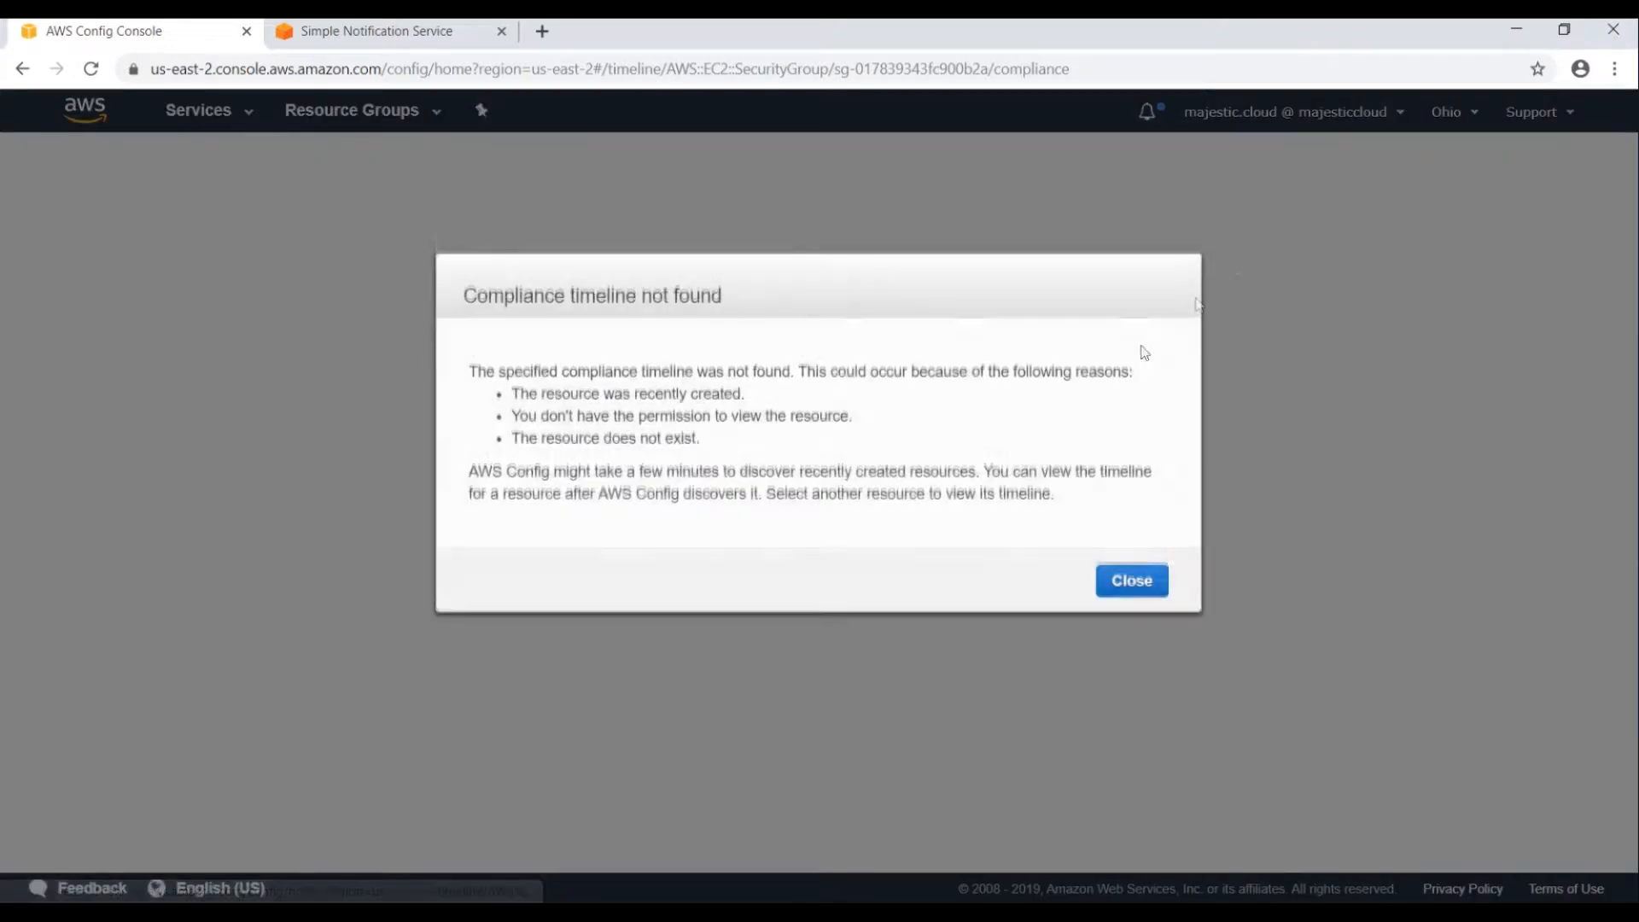
click(1147, 591)
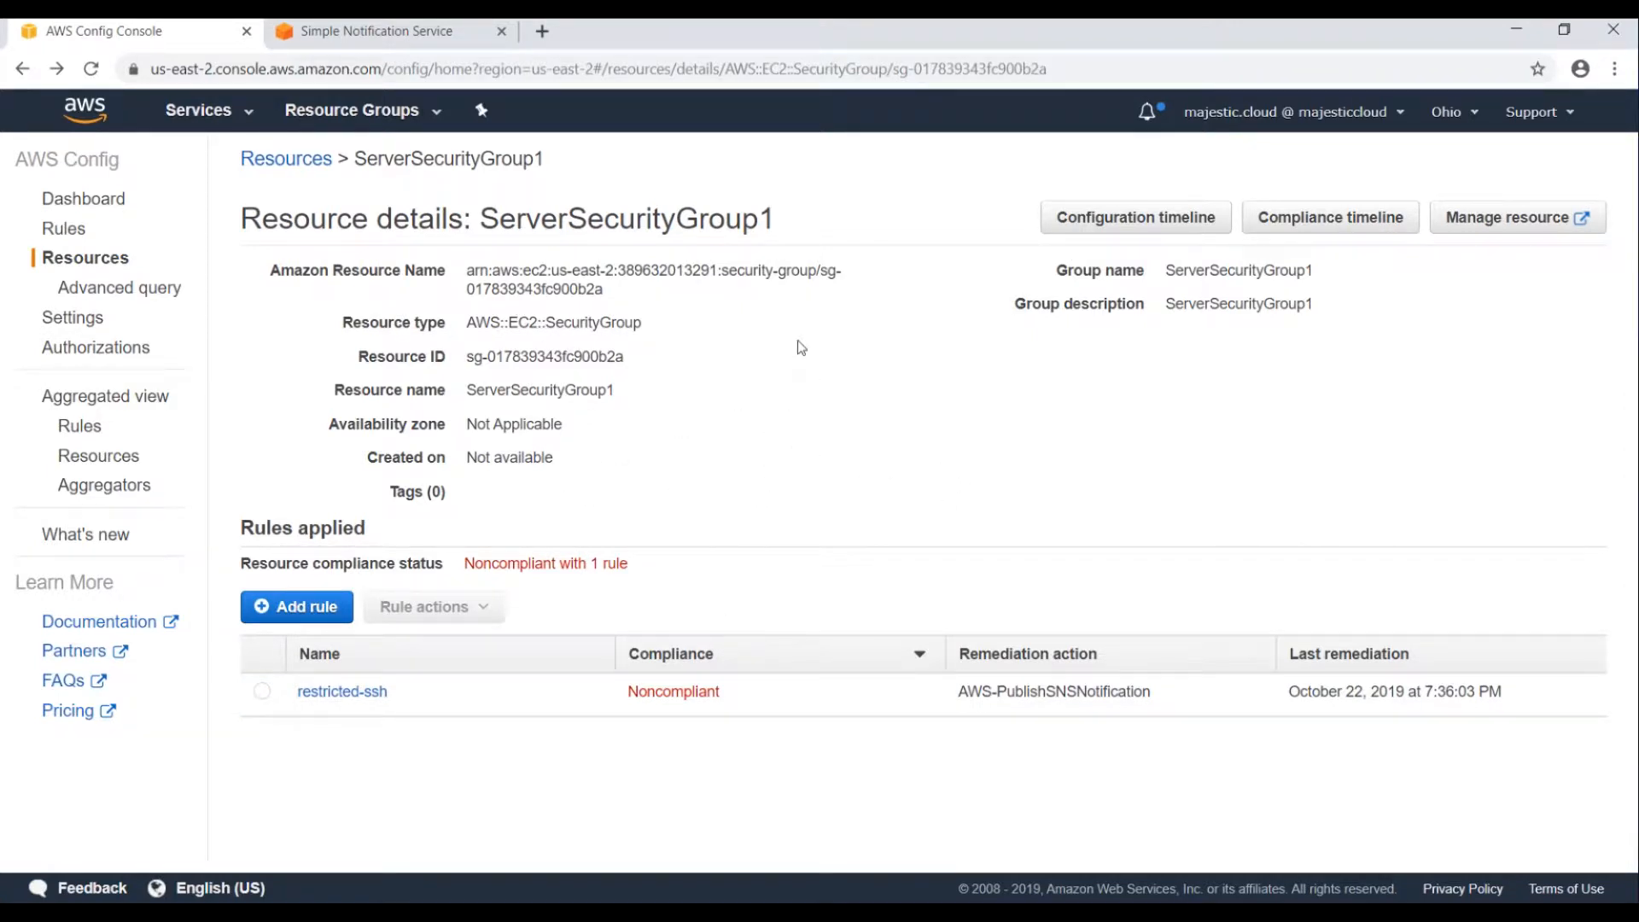
click(205, 111)
text(sns)
key(ctrl+a)
key(BackSpace)
text(ec2)
middle_click(359, 227)
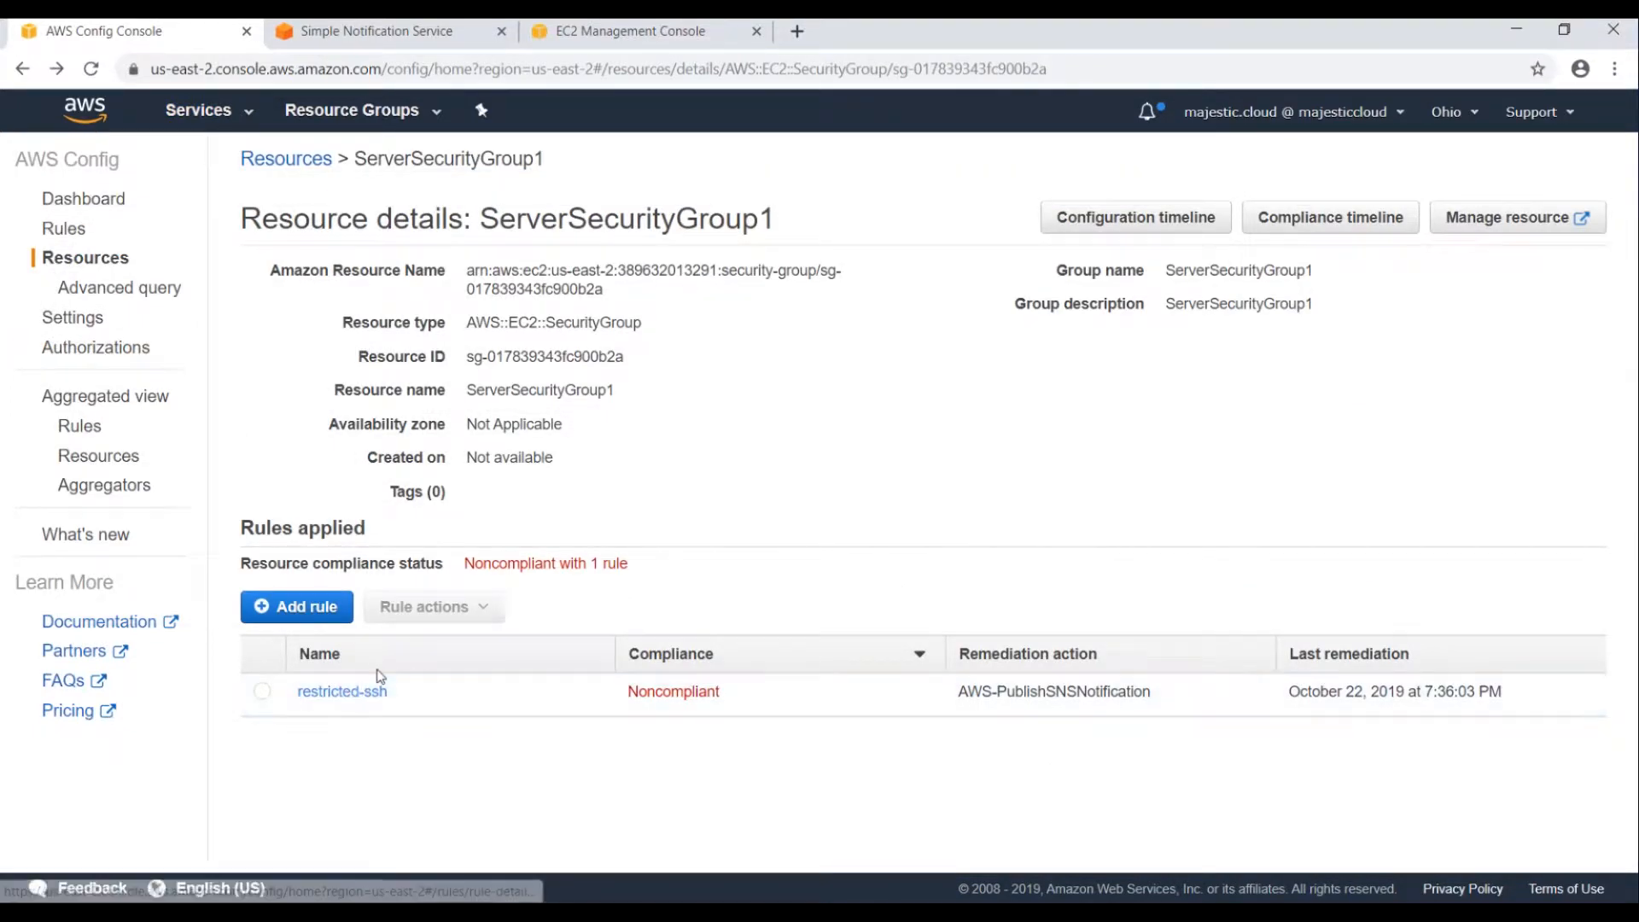
drag(468, 350, 636, 357)
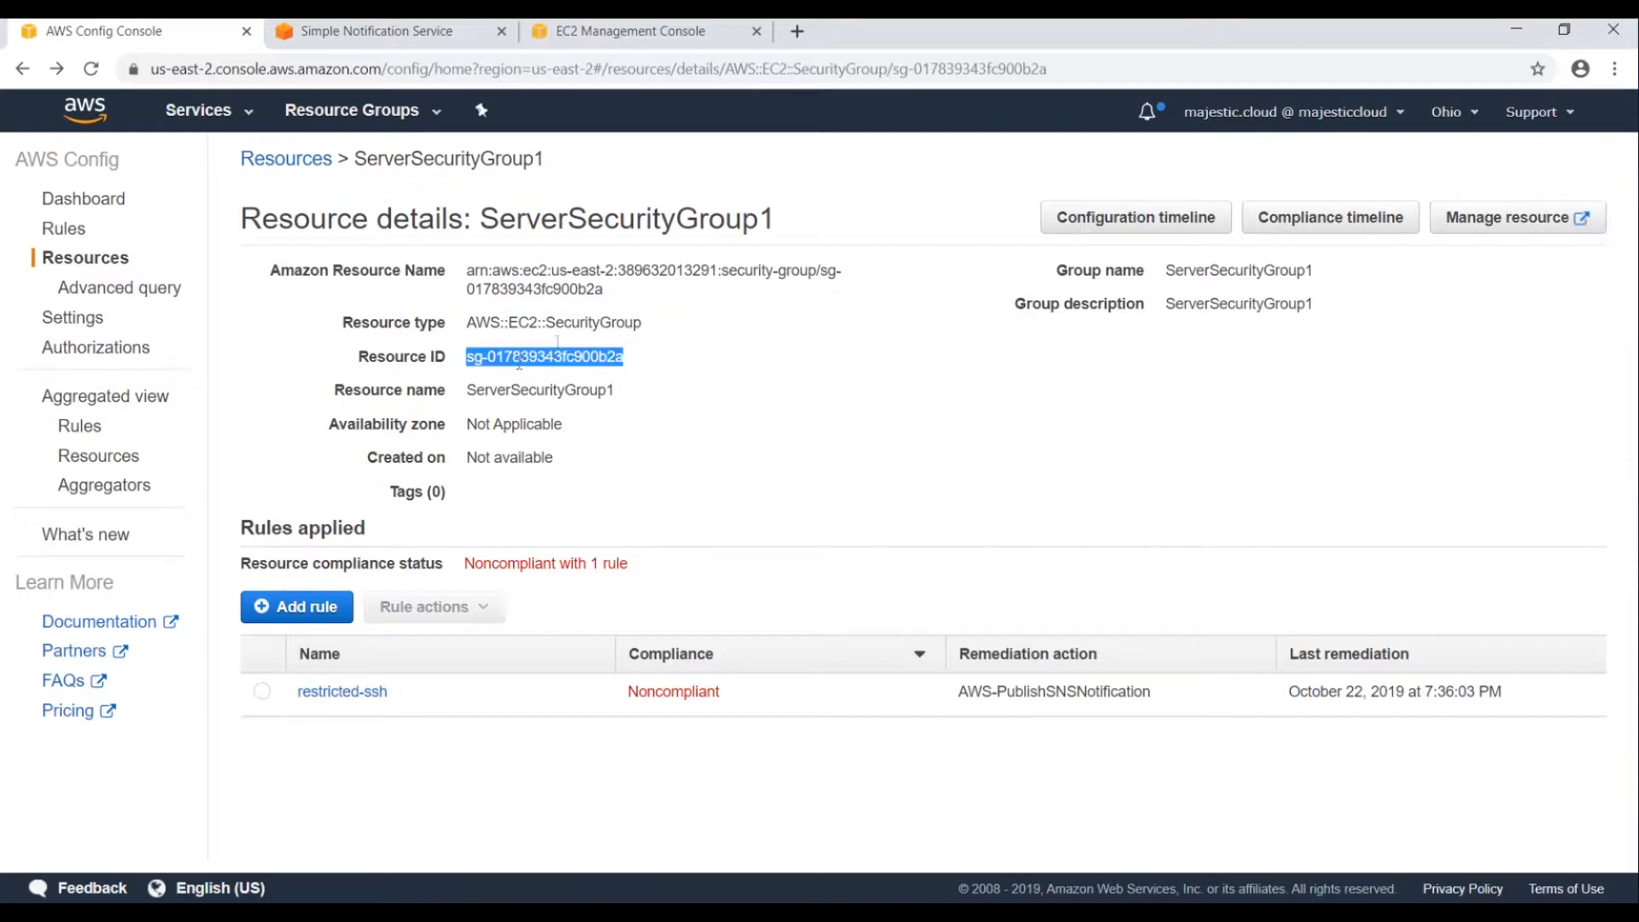
click(598, 31)
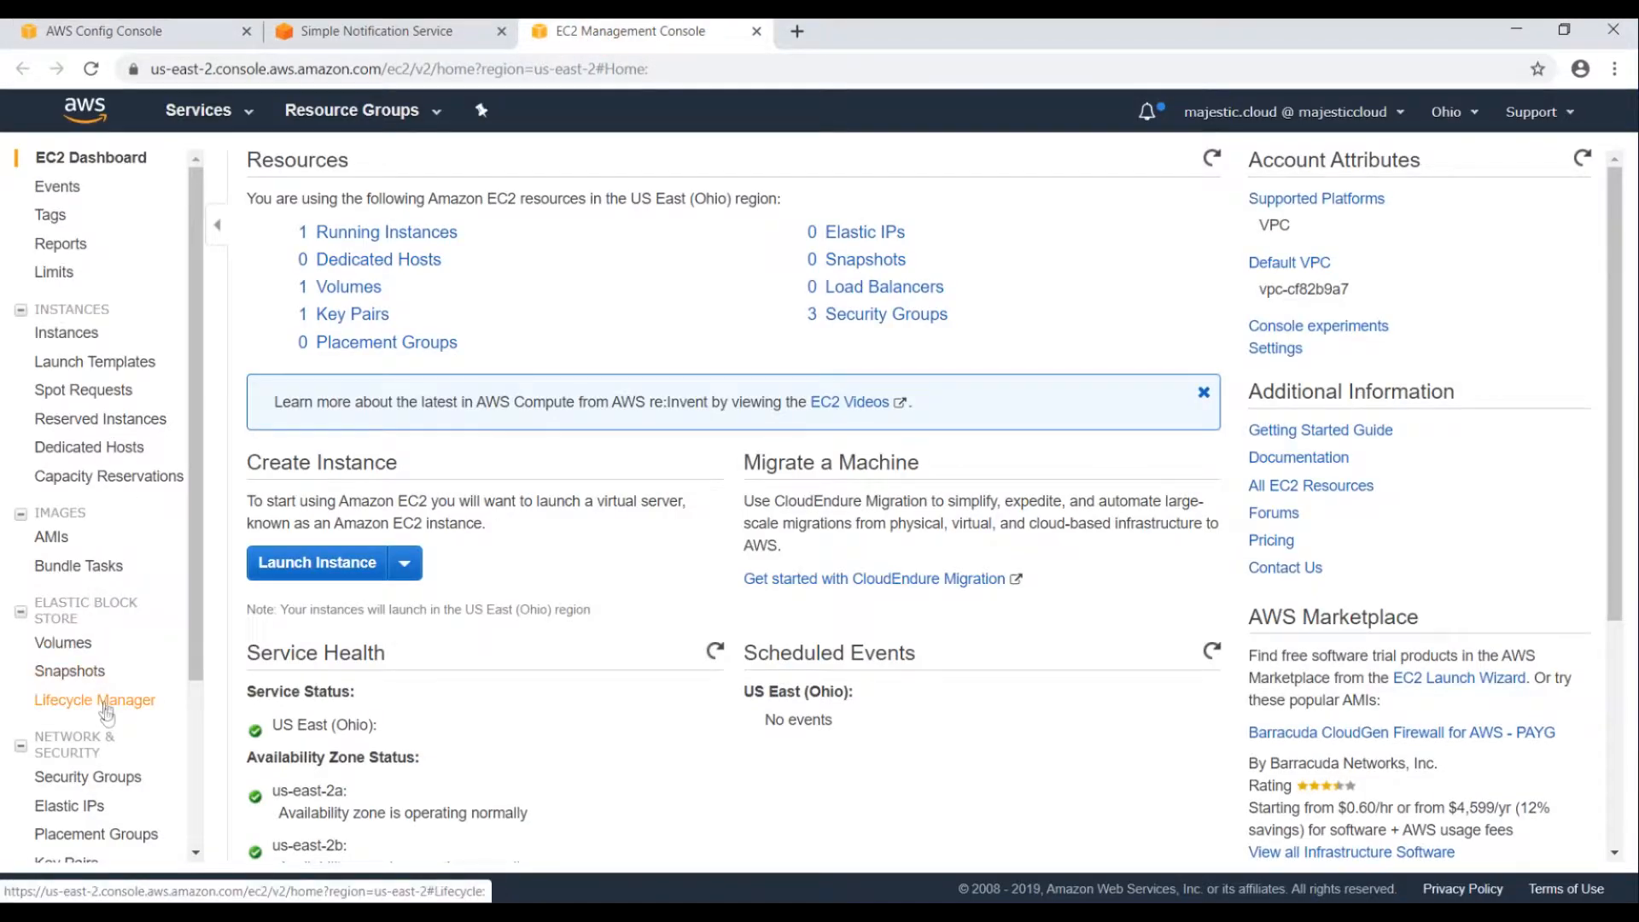
Show ServerSecurityGroup1's inbound rules, revealing SSH on port 22 open to 0.0.0.0/0.
click(69, 777)
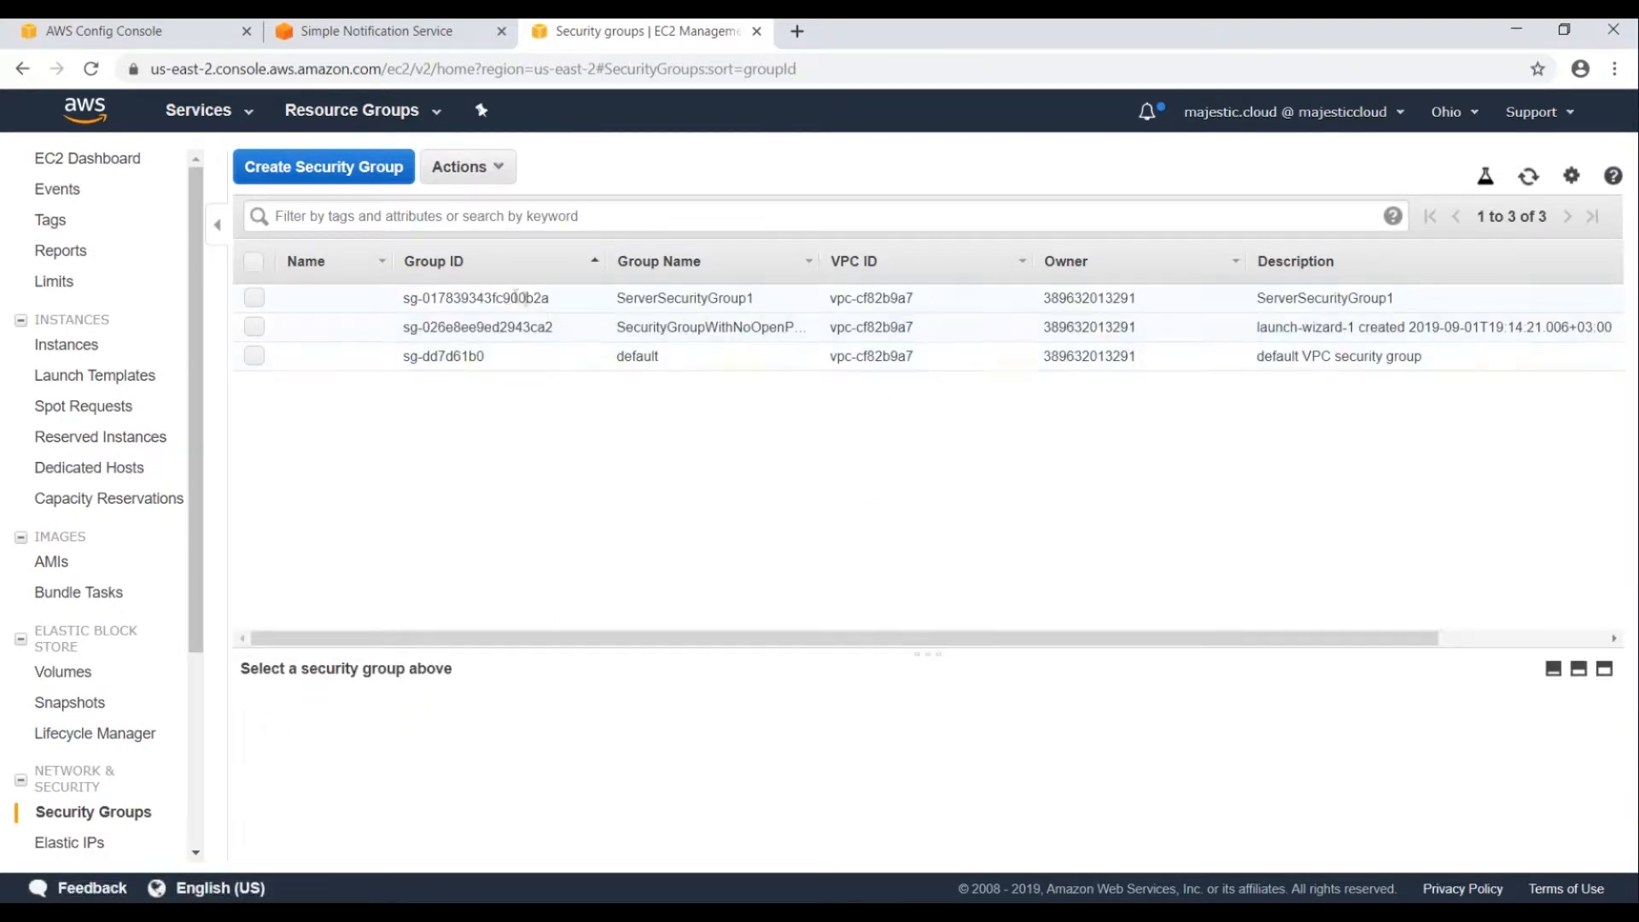
click(169, 33)
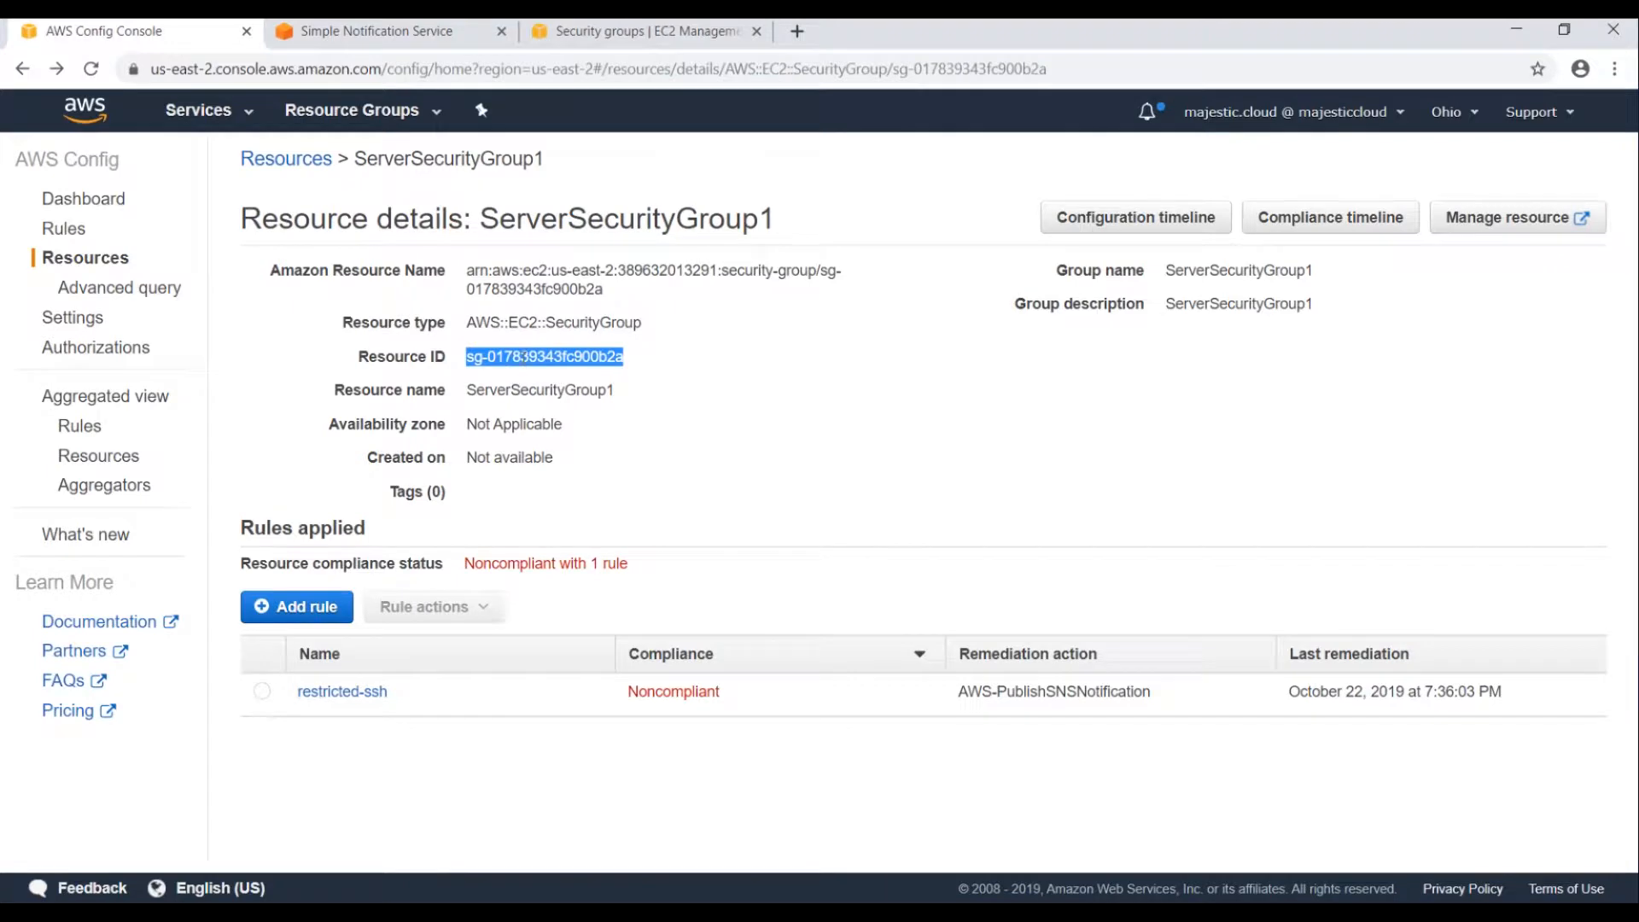
click(632, 29)
click(441, 301)
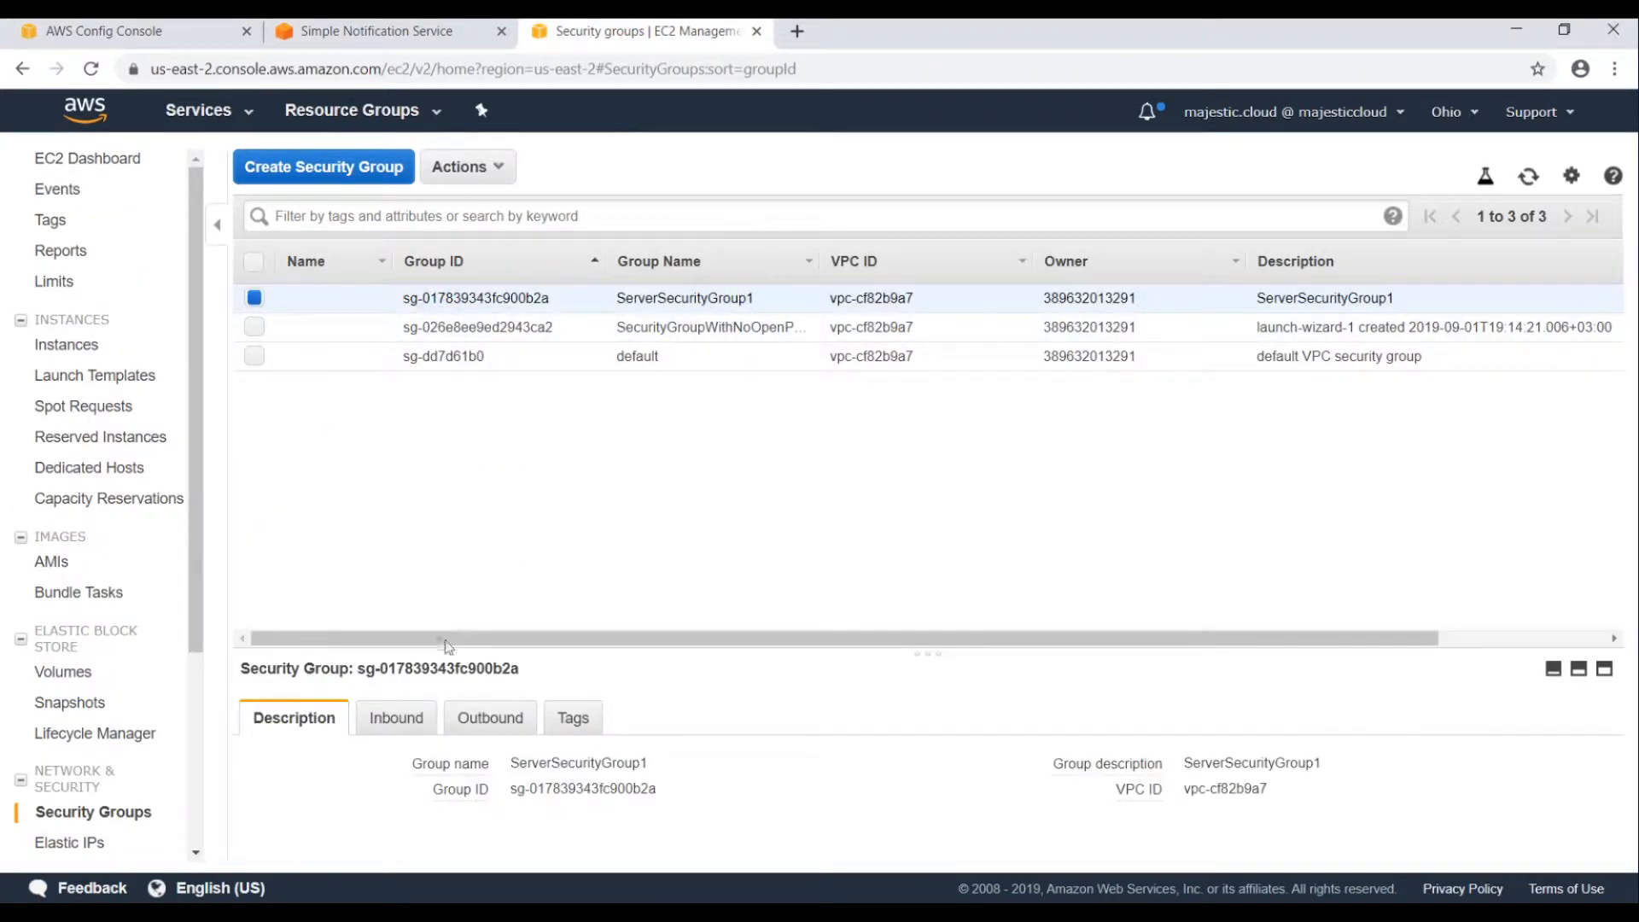
click(394, 720)
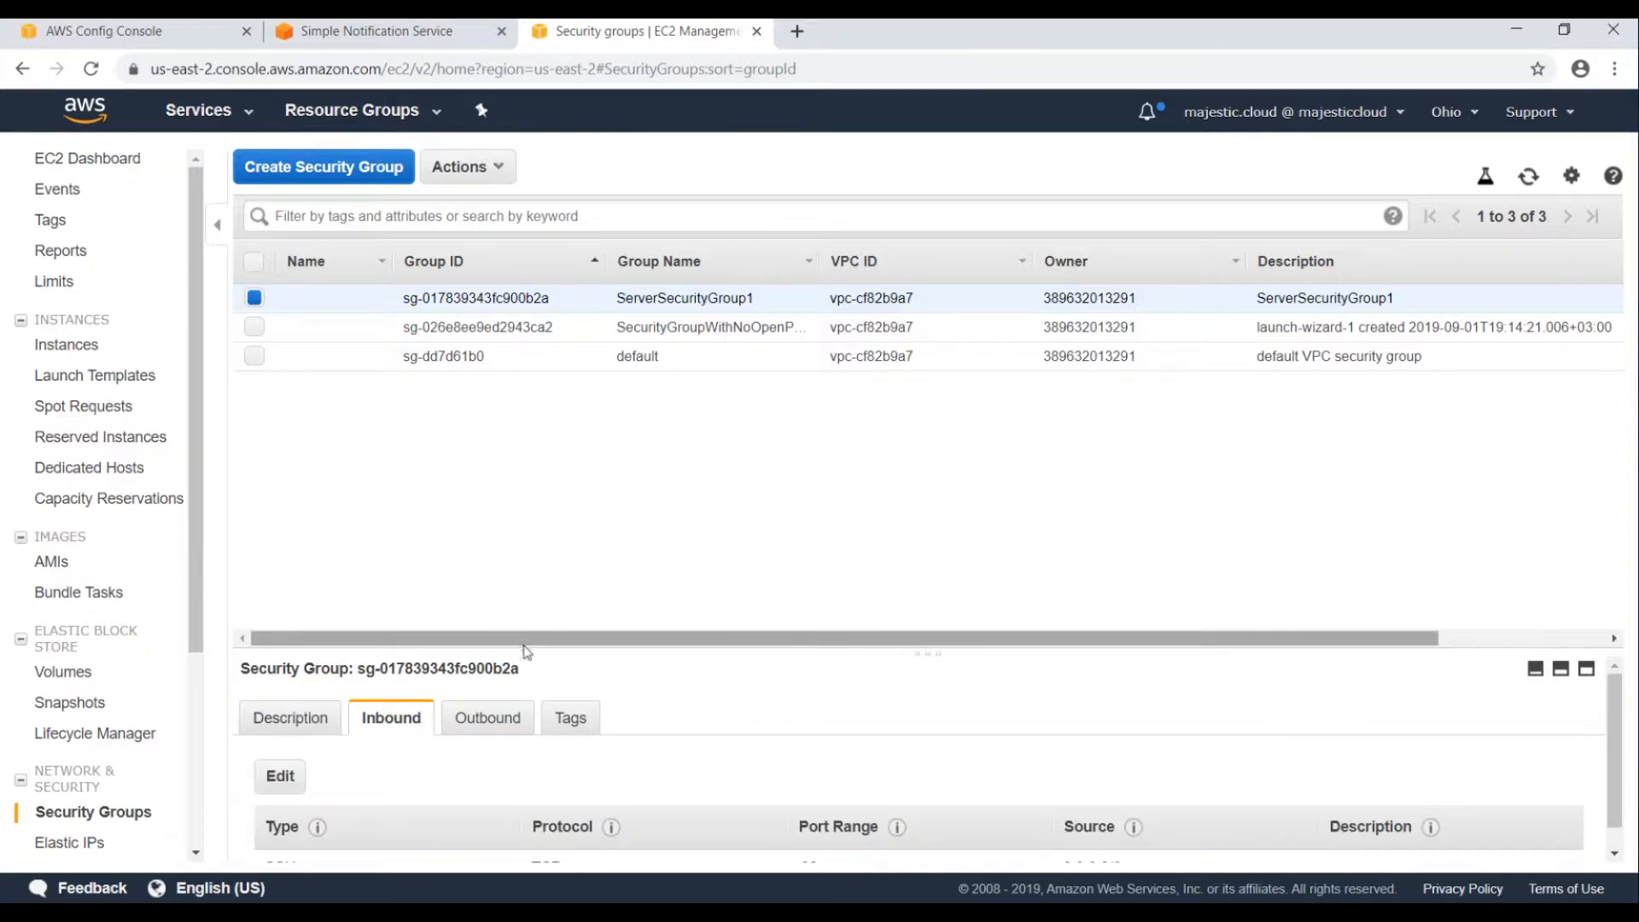
drag(531, 652, 565, 461)
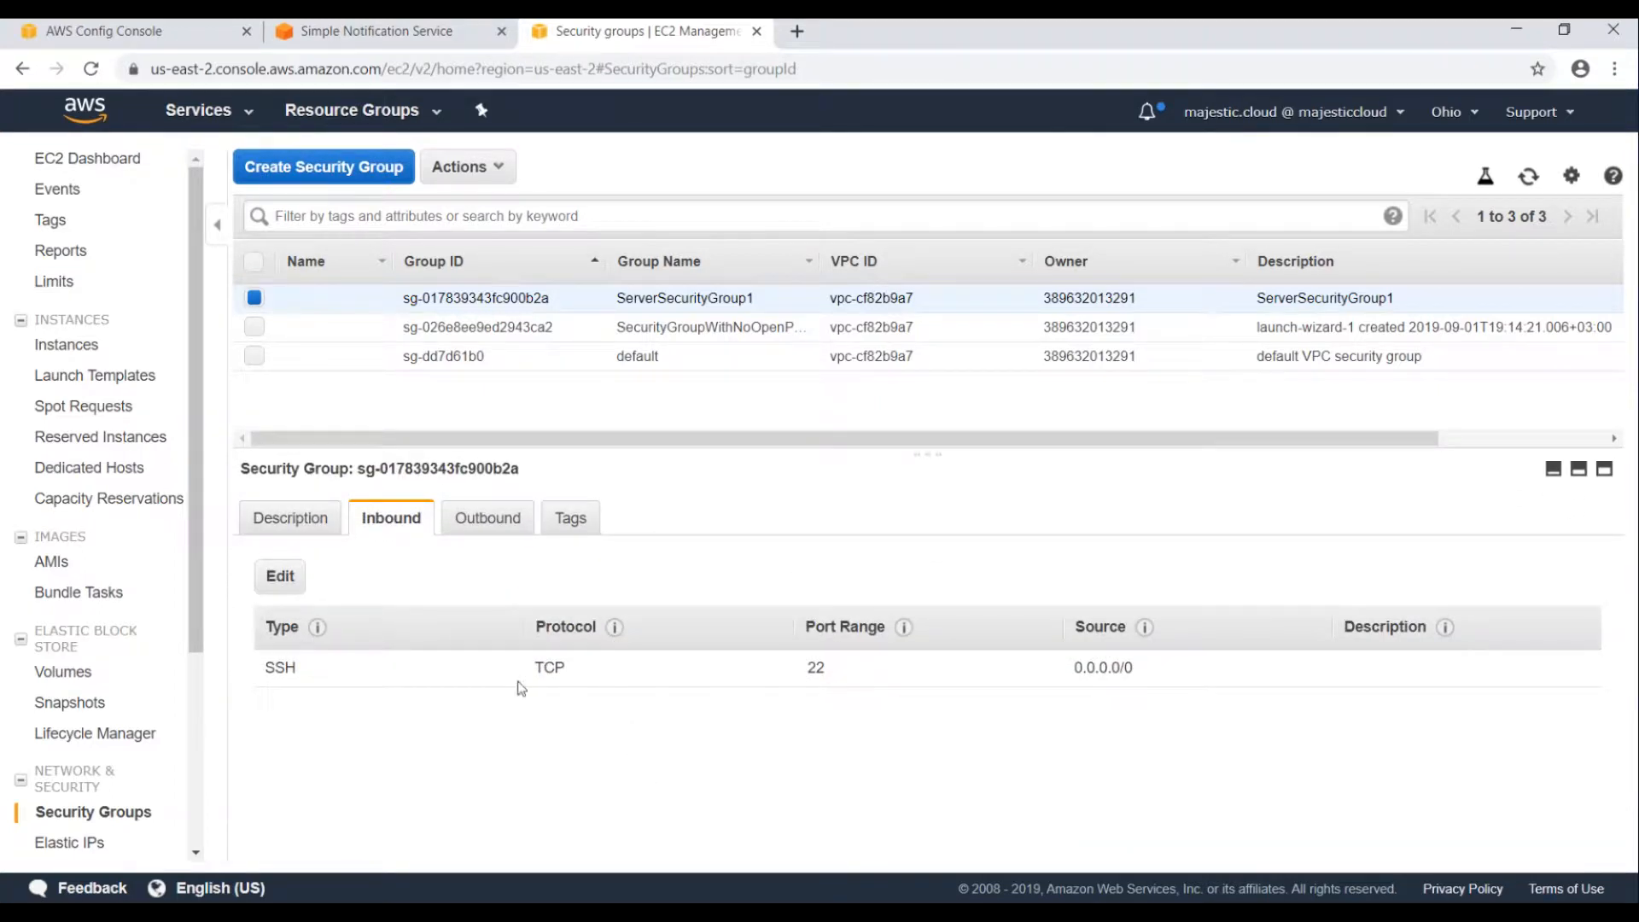
drag(1071, 667, 1196, 671)
click(966, 764)
Change the SSH inbound rule's source from 0.0.0.0/0 to My IP and save.
click(290, 587)
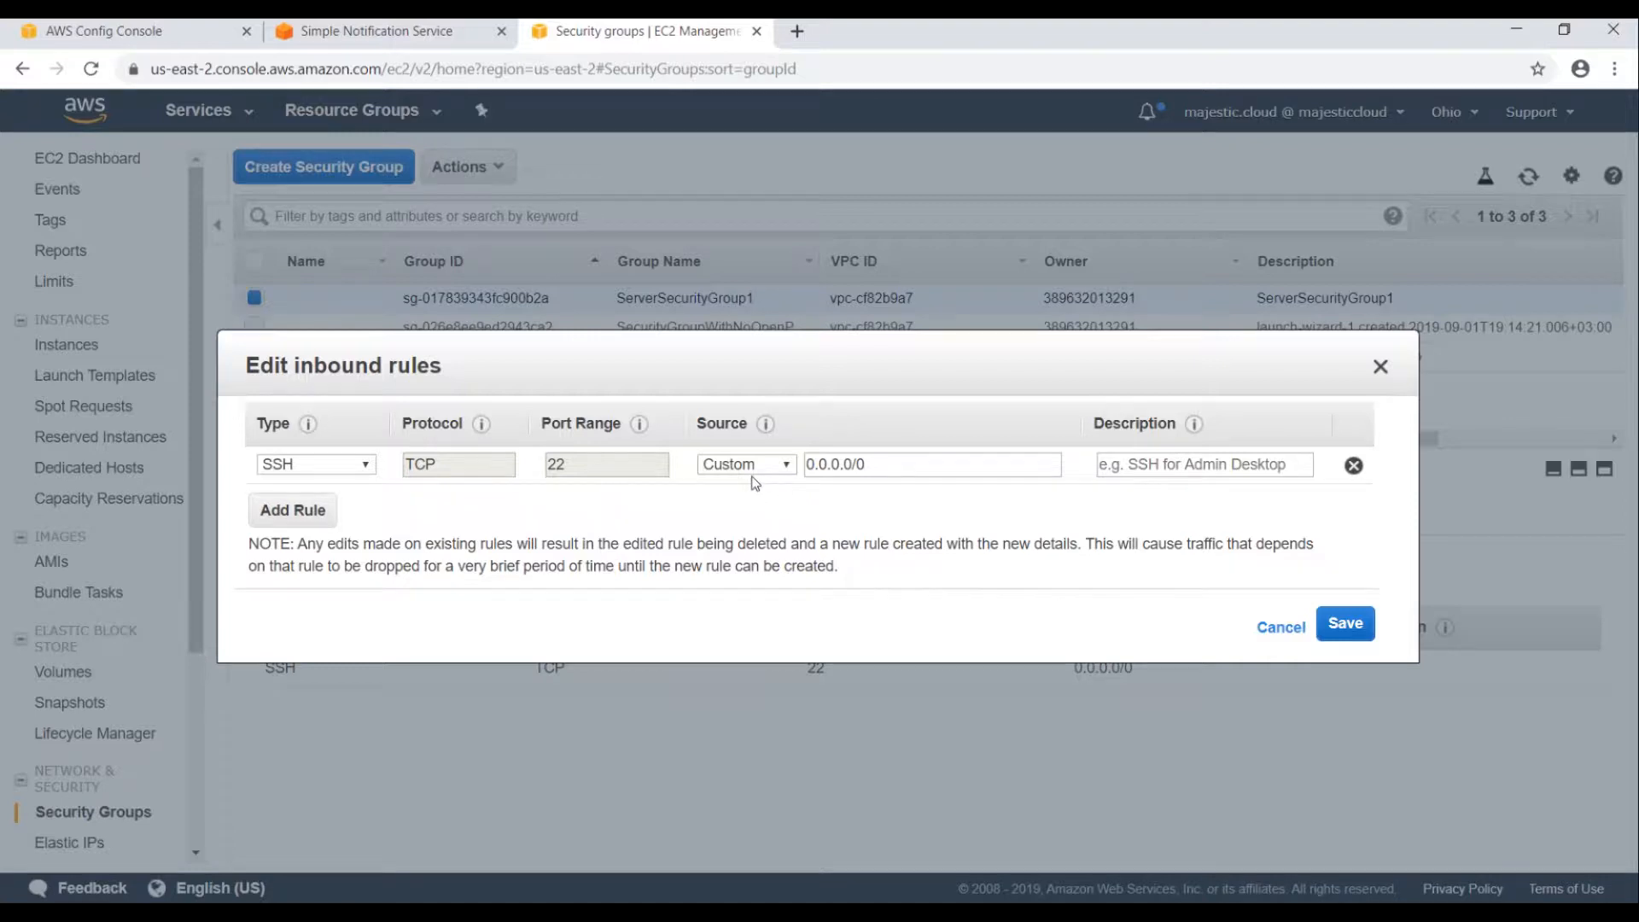
click(781, 465)
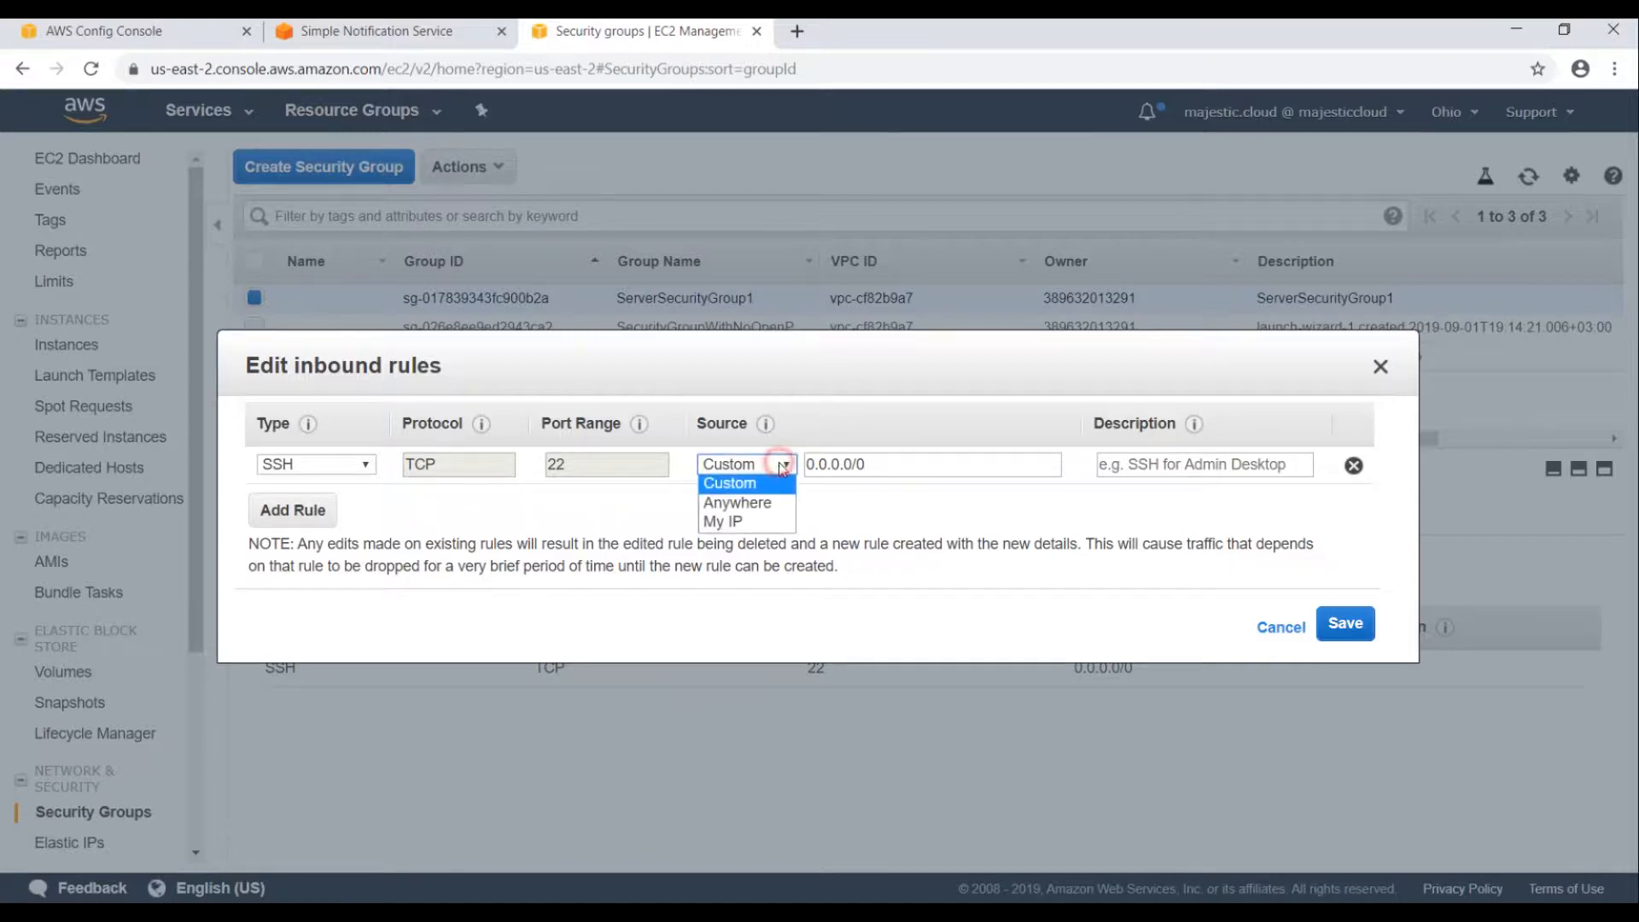
click(751, 523)
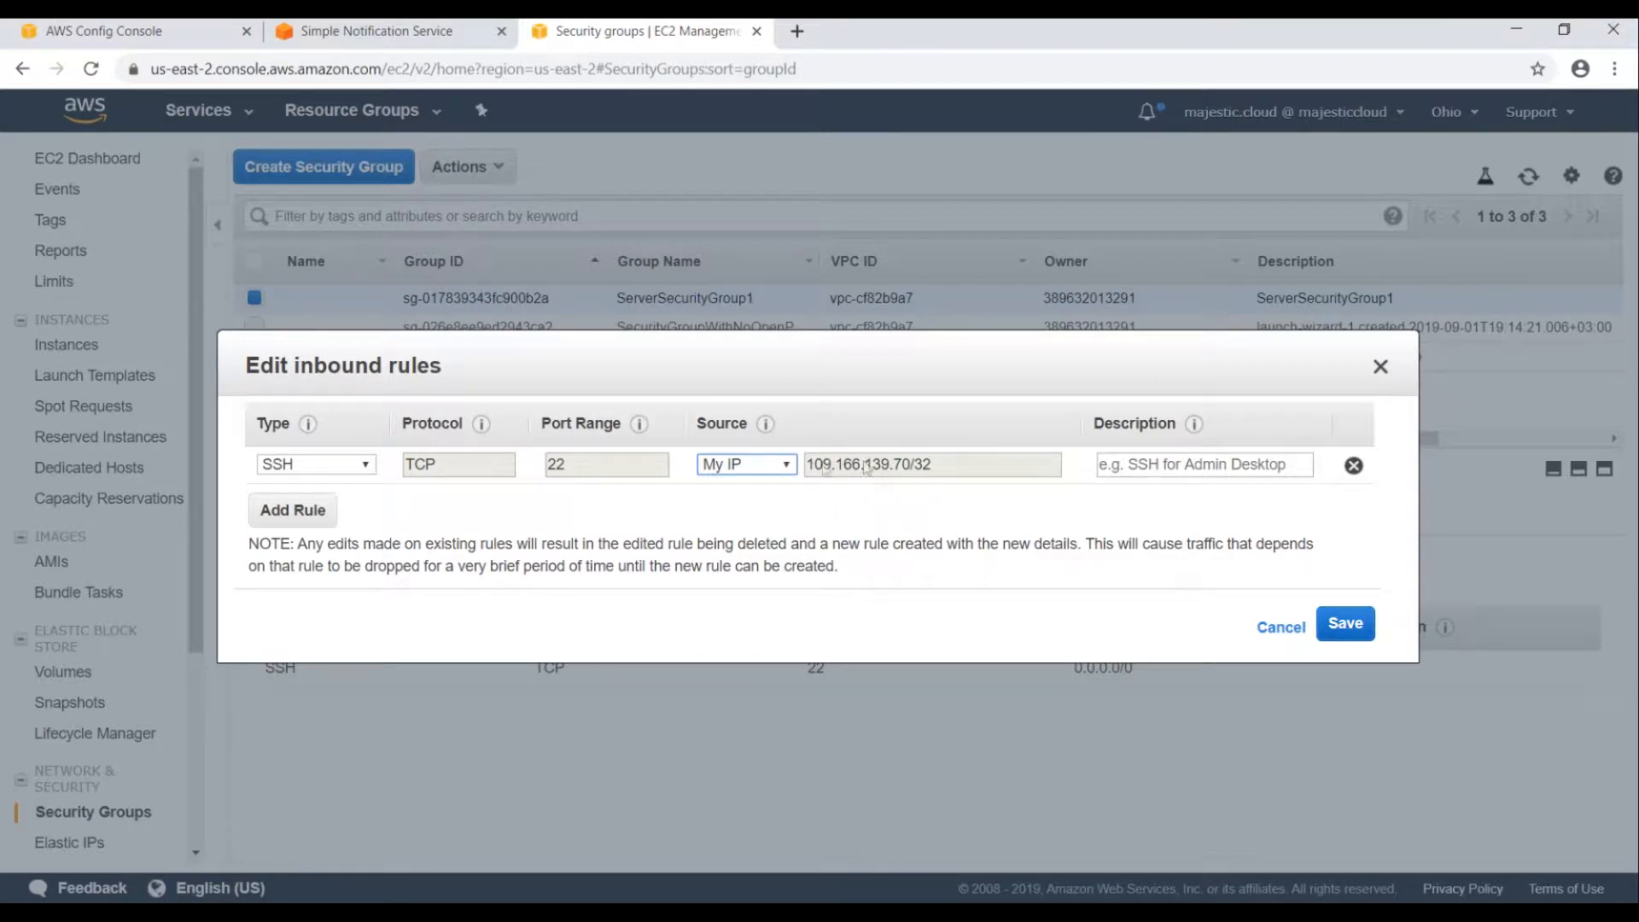
click(1345, 626)
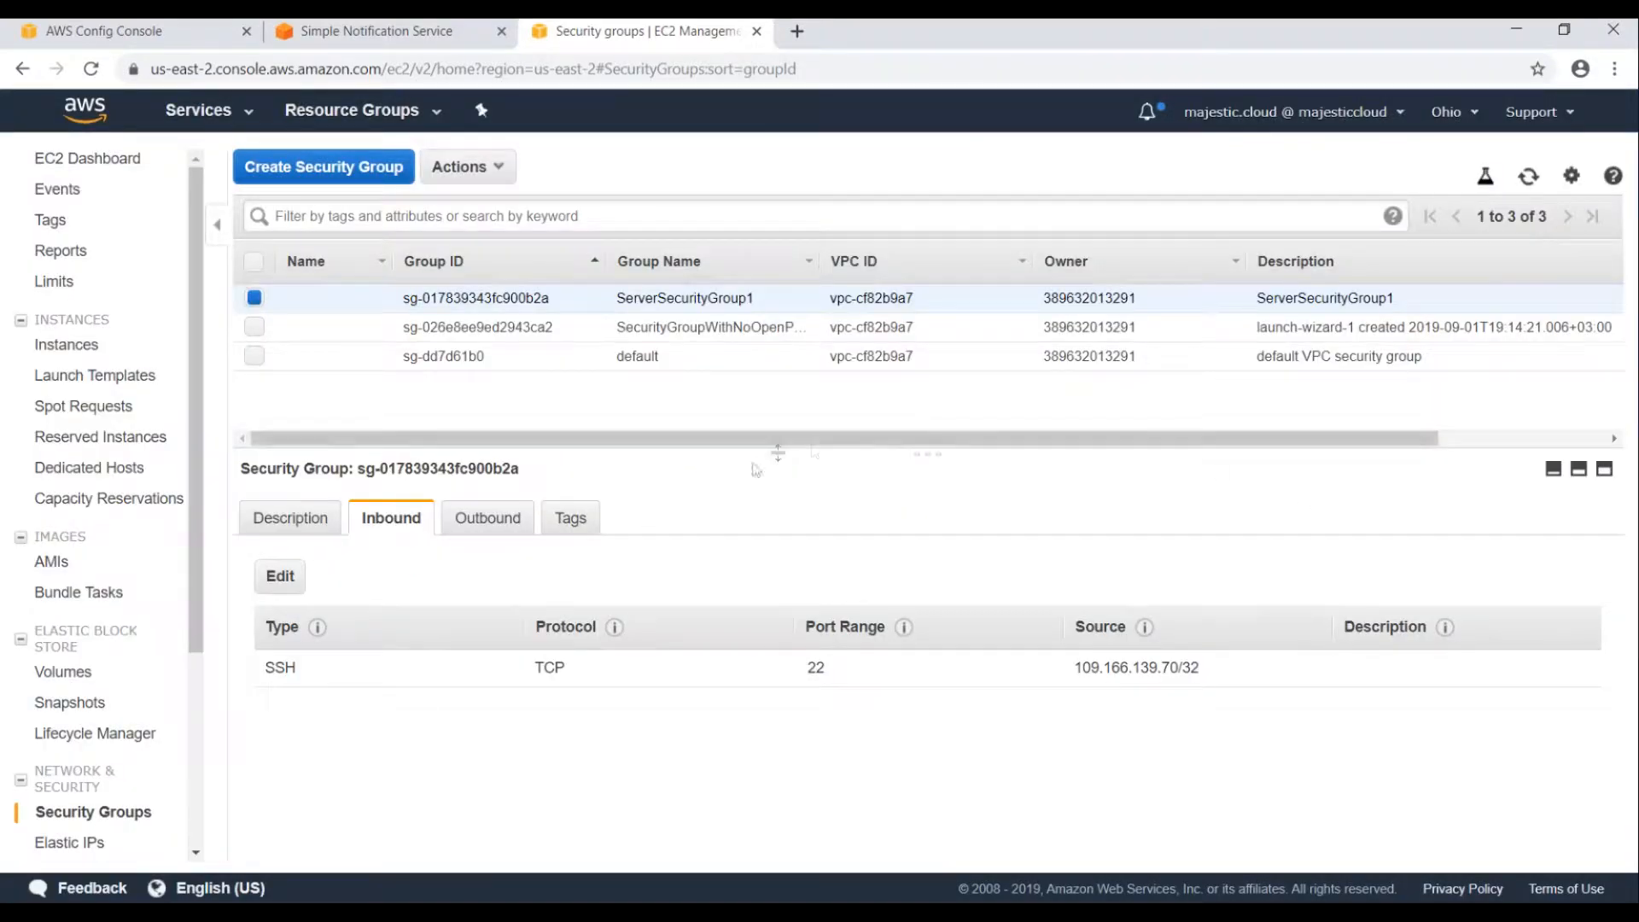
Re-evaluate the restricted-ssh rule against the current resources.
click(133, 35)
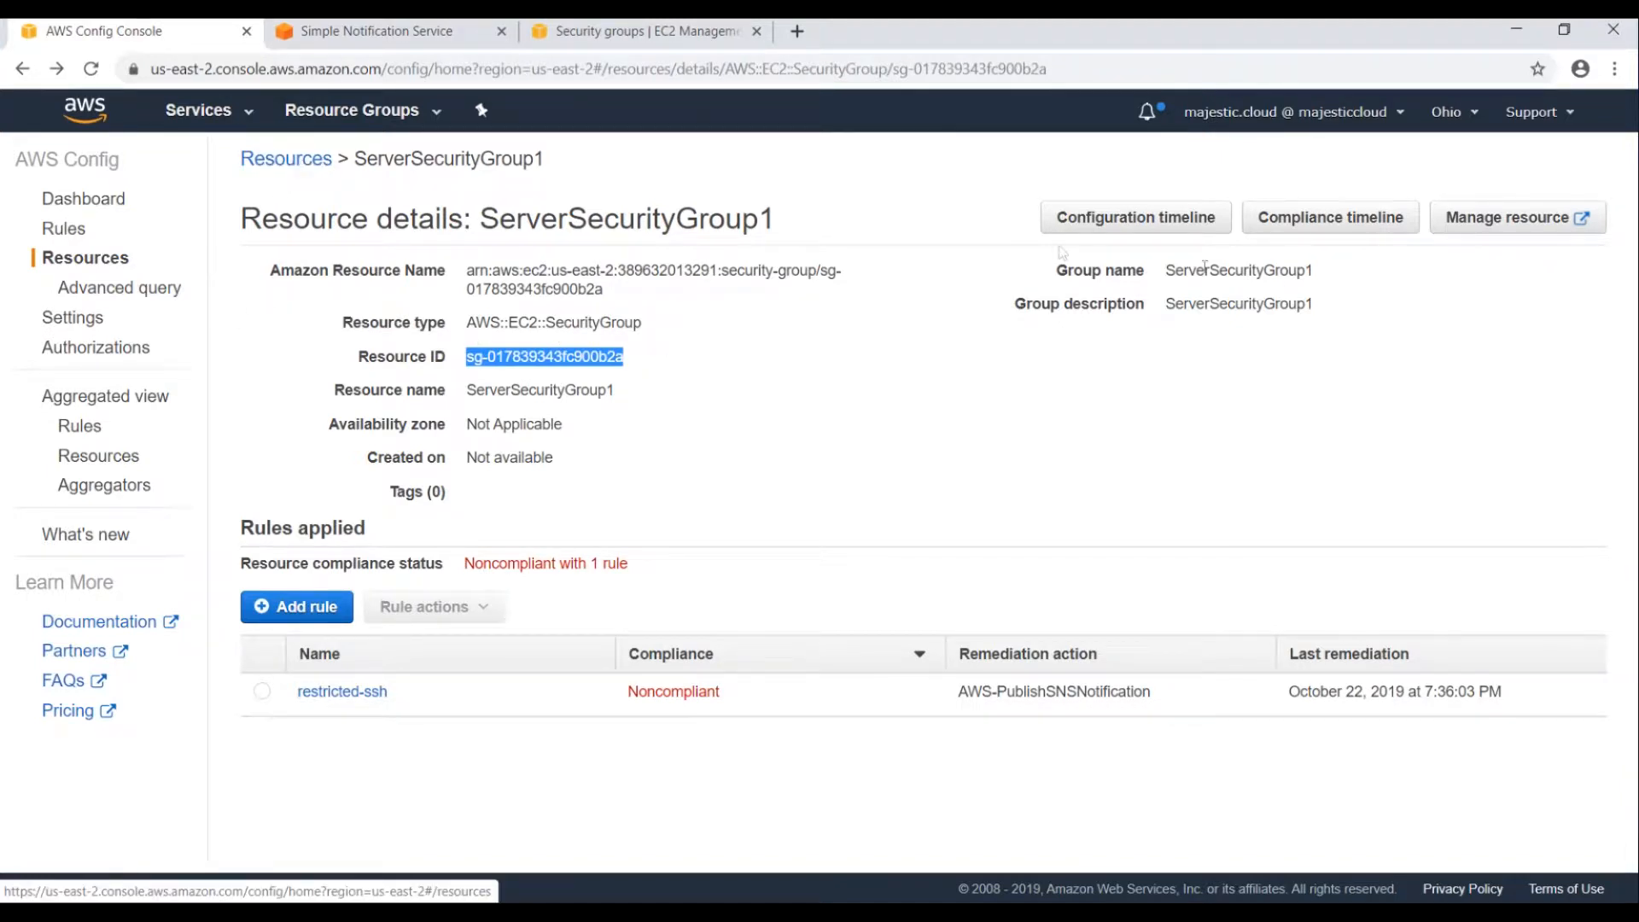
click(340, 167)
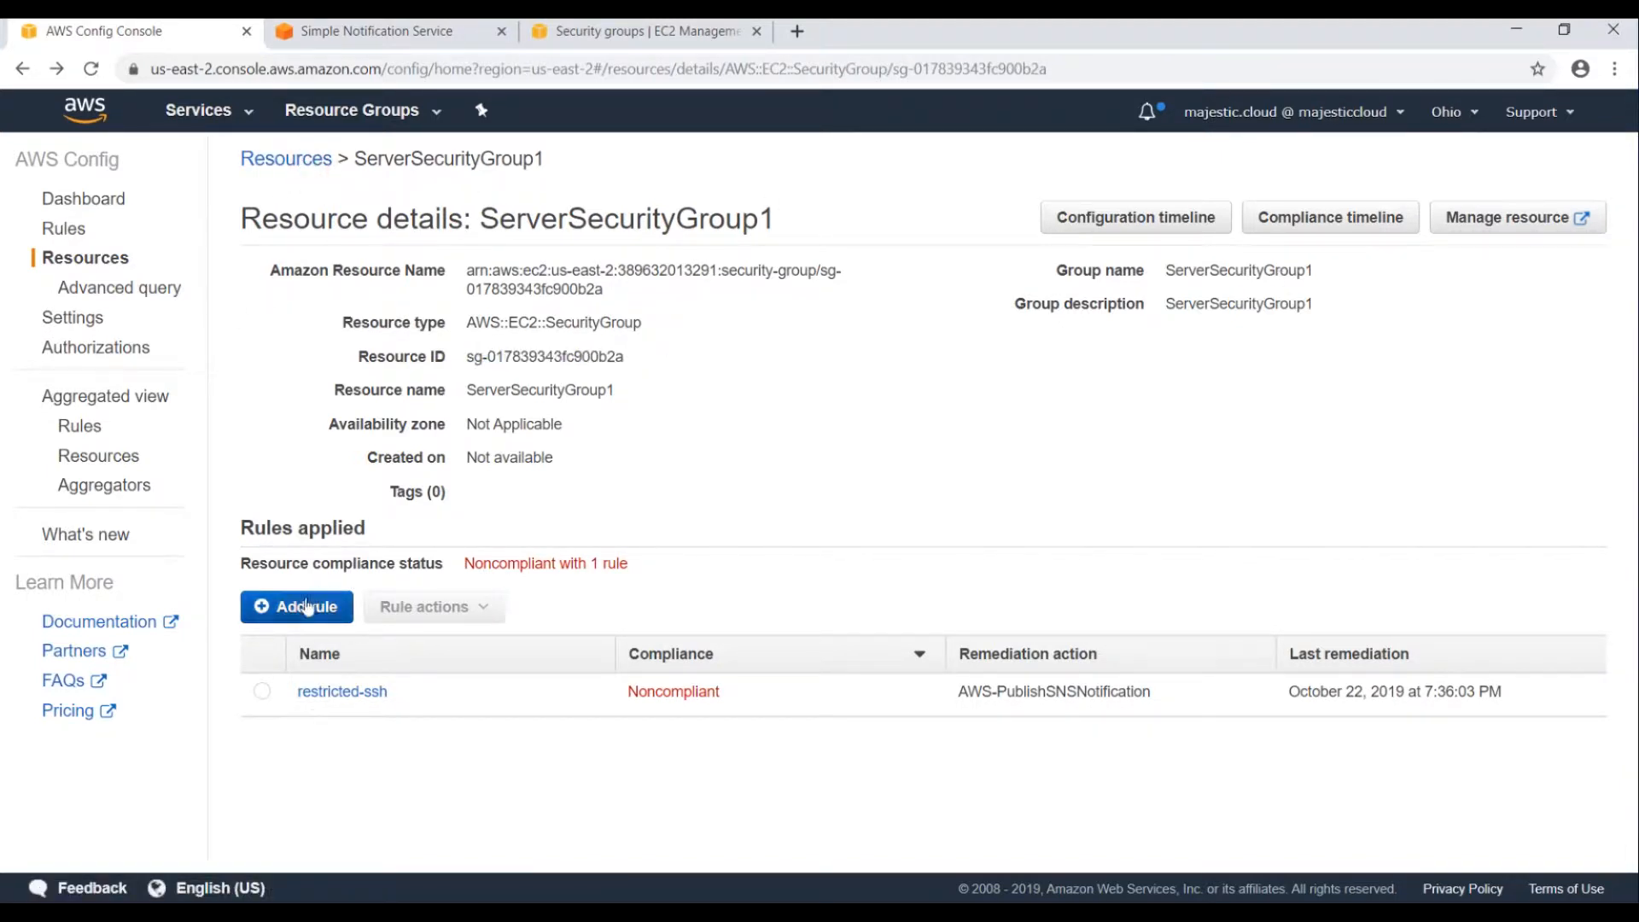
click(337, 691)
click(1283, 226)
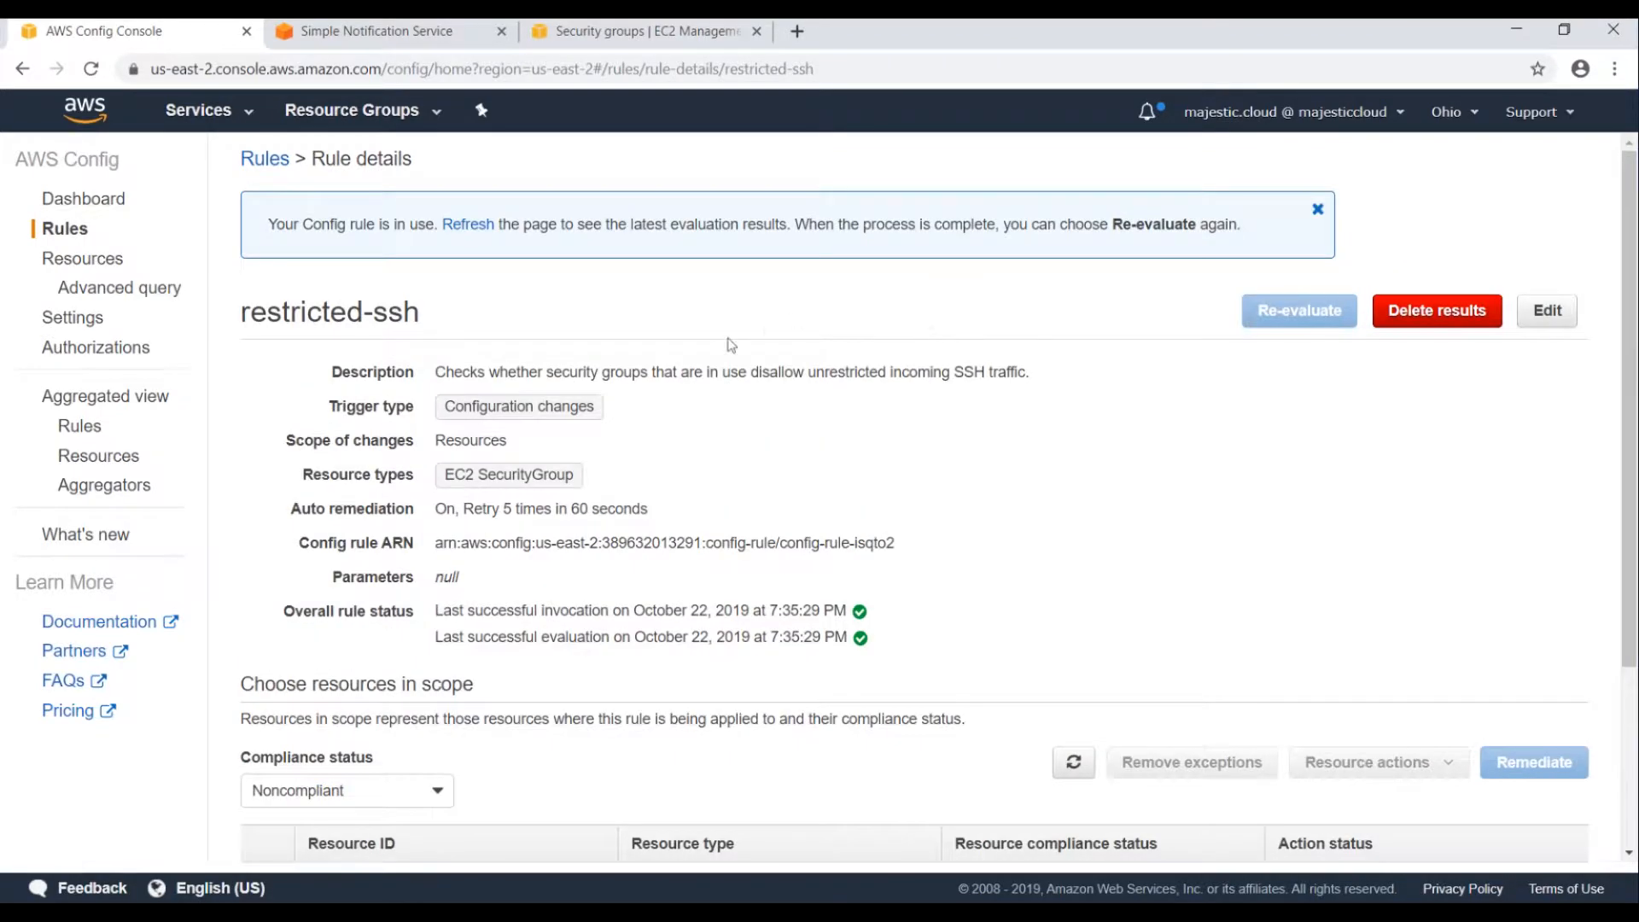
scroll(752, 482, down, 3)
scroll(755, 486, up, 3)
Refresh the Rules list until restricted-ssh shows Compliant, then open its details.
click(265, 161)
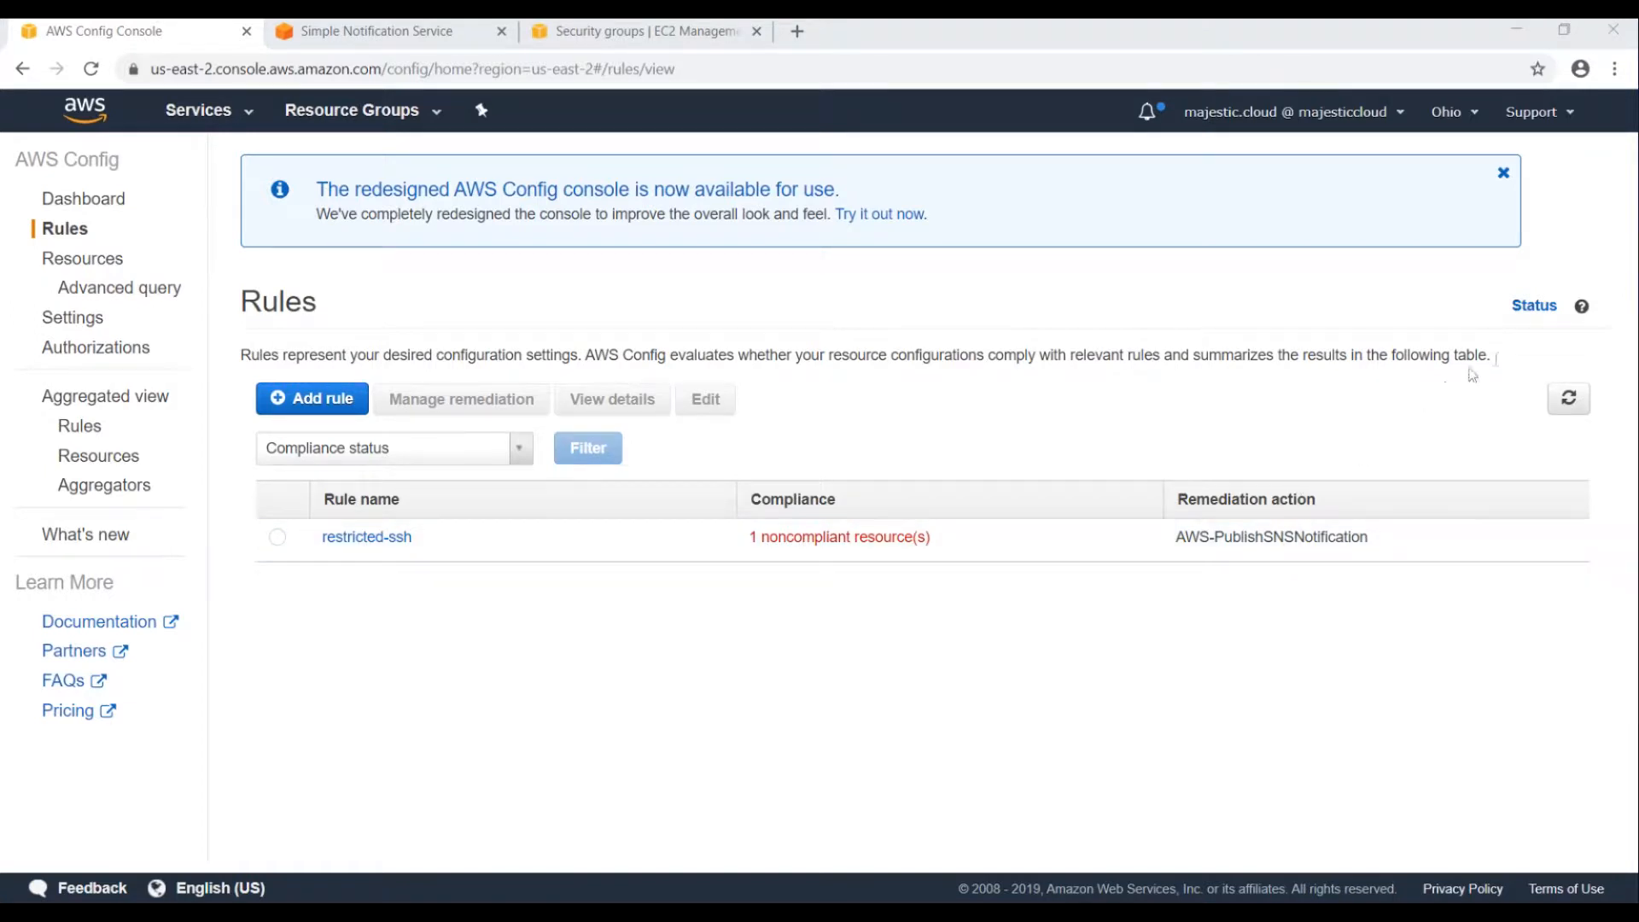
click(1569, 398)
click(1568, 397)
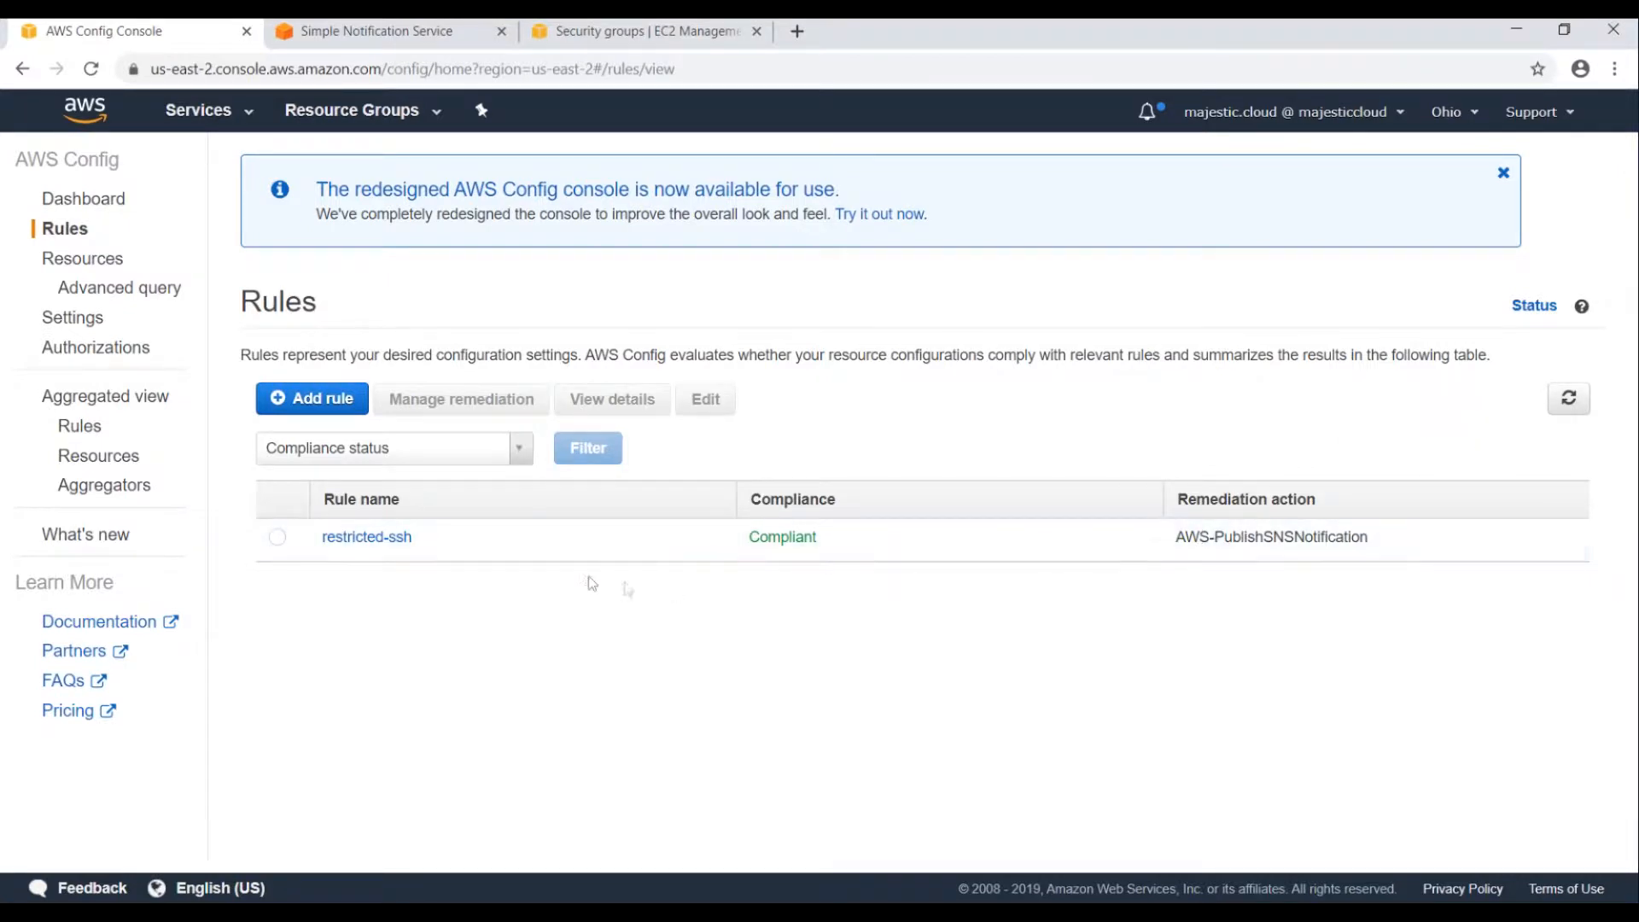
drag(747, 536, 857, 545)
click(720, 604)
drag(741, 538, 834, 547)
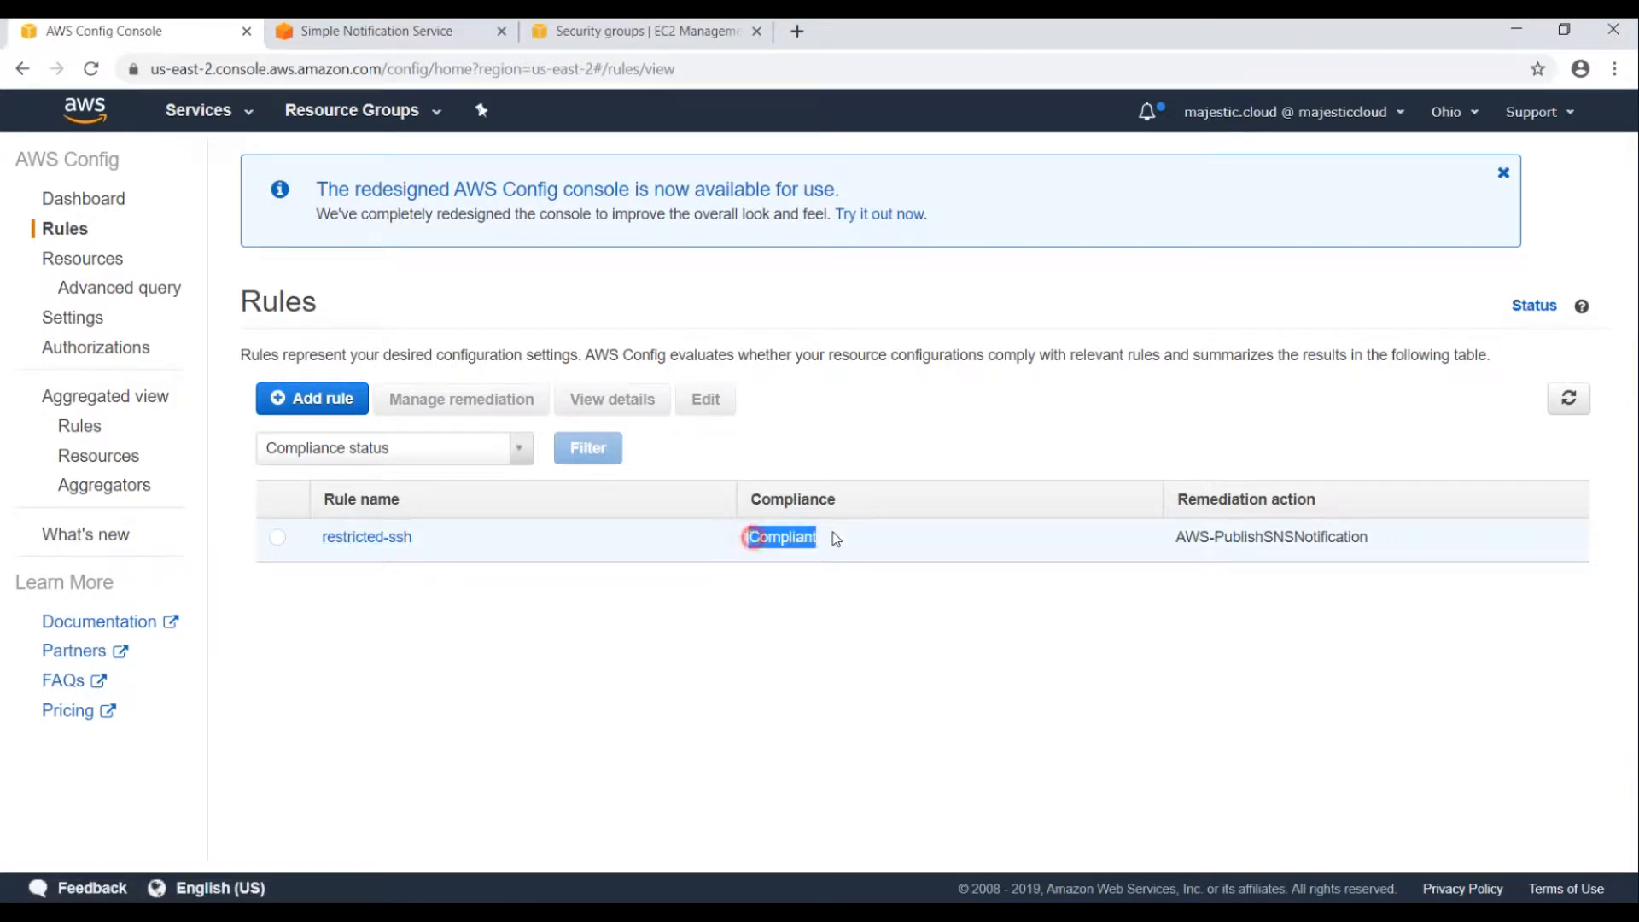
click(821, 605)
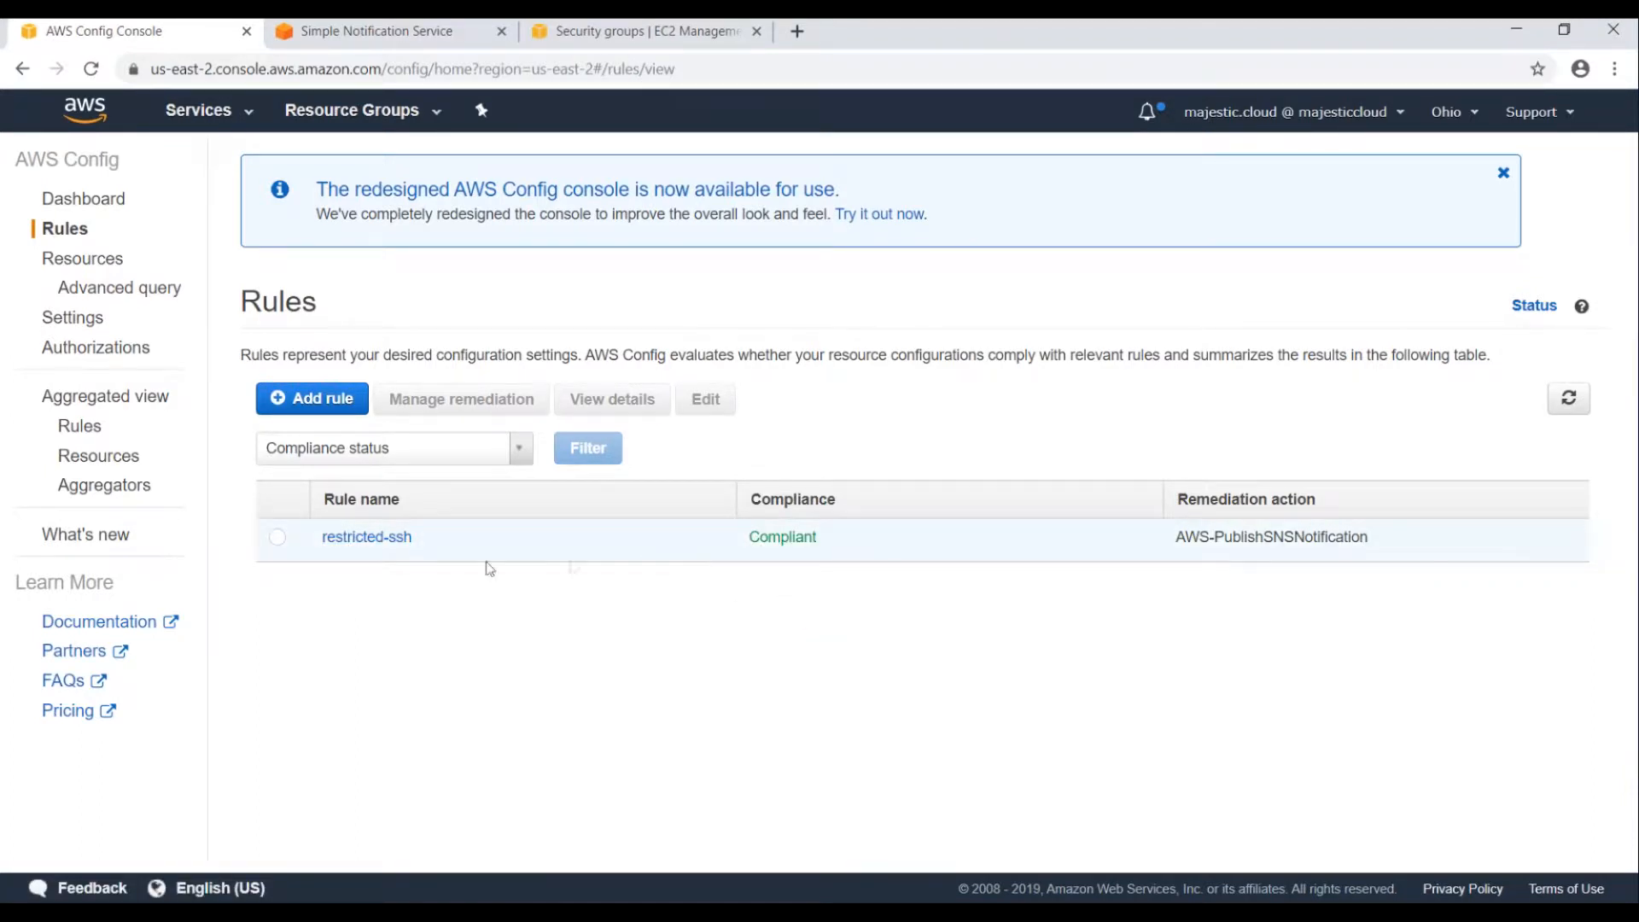
click(365, 538)
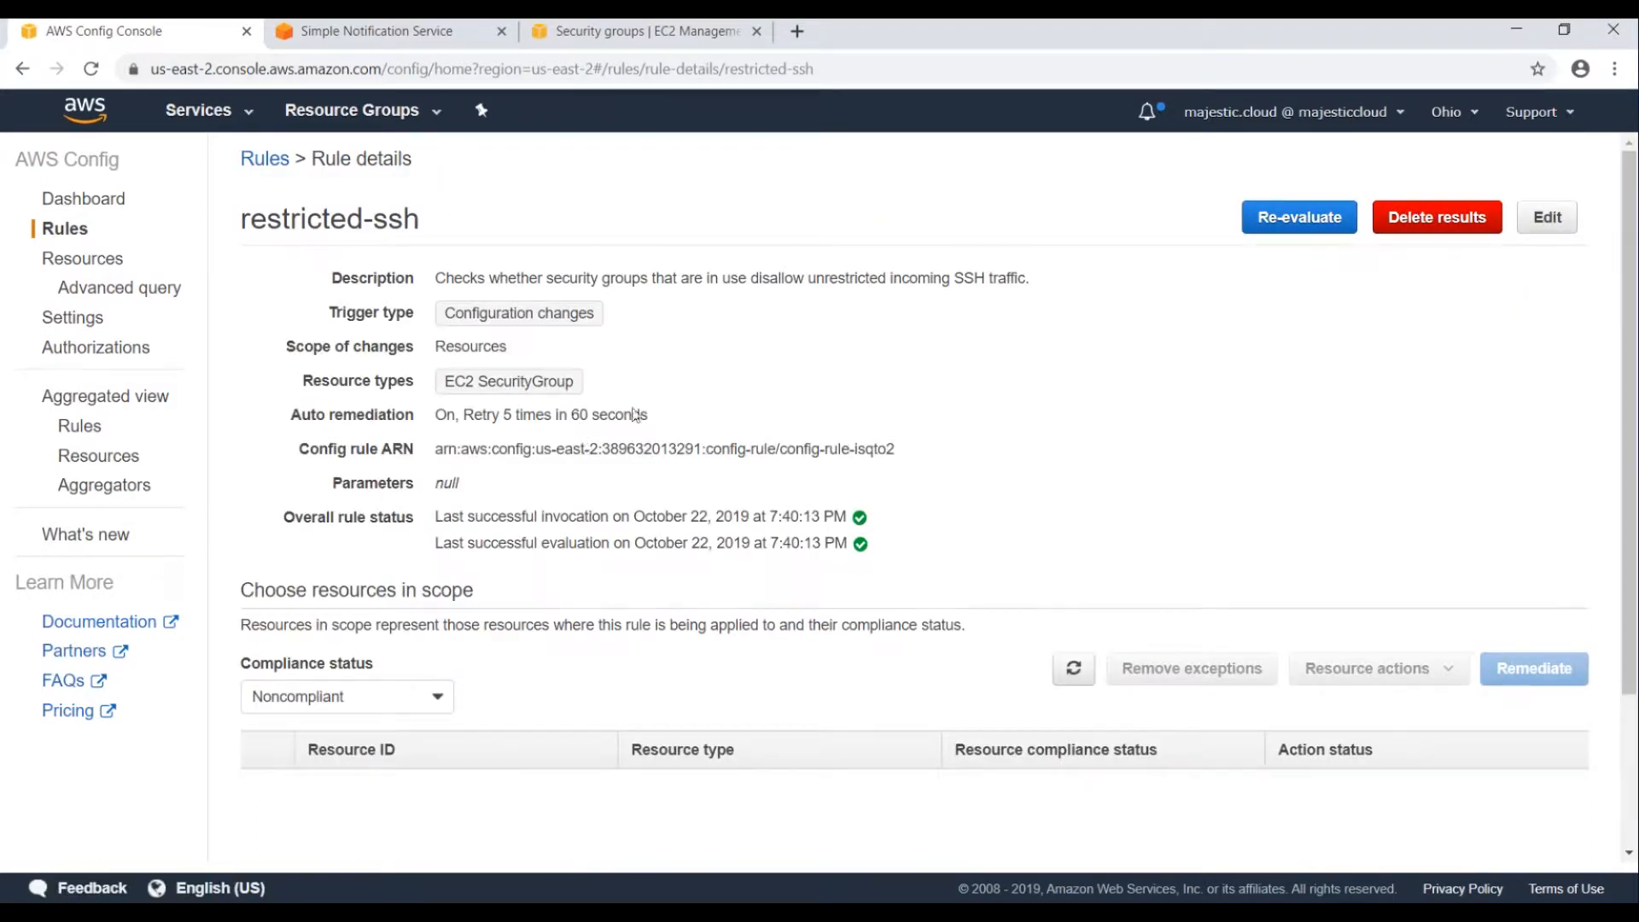
Filter the rule's resources by Compliance status Compliant.
scroll(410, 606, down, 3)
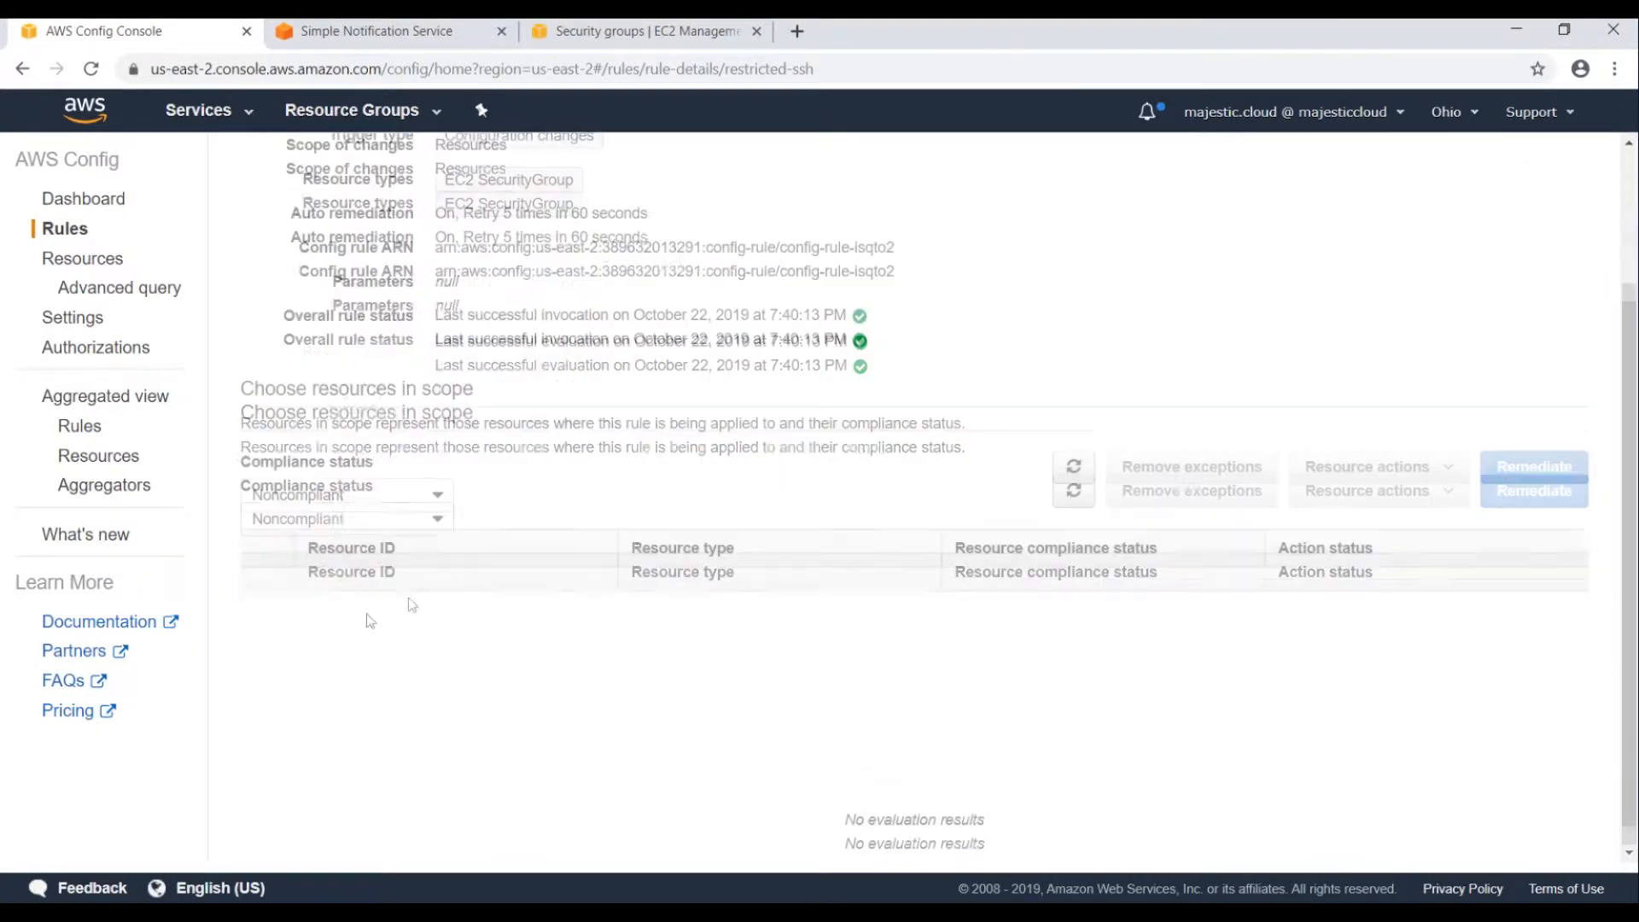
click(312, 513)
click(307, 526)
scroll(376, 716, up, 2)
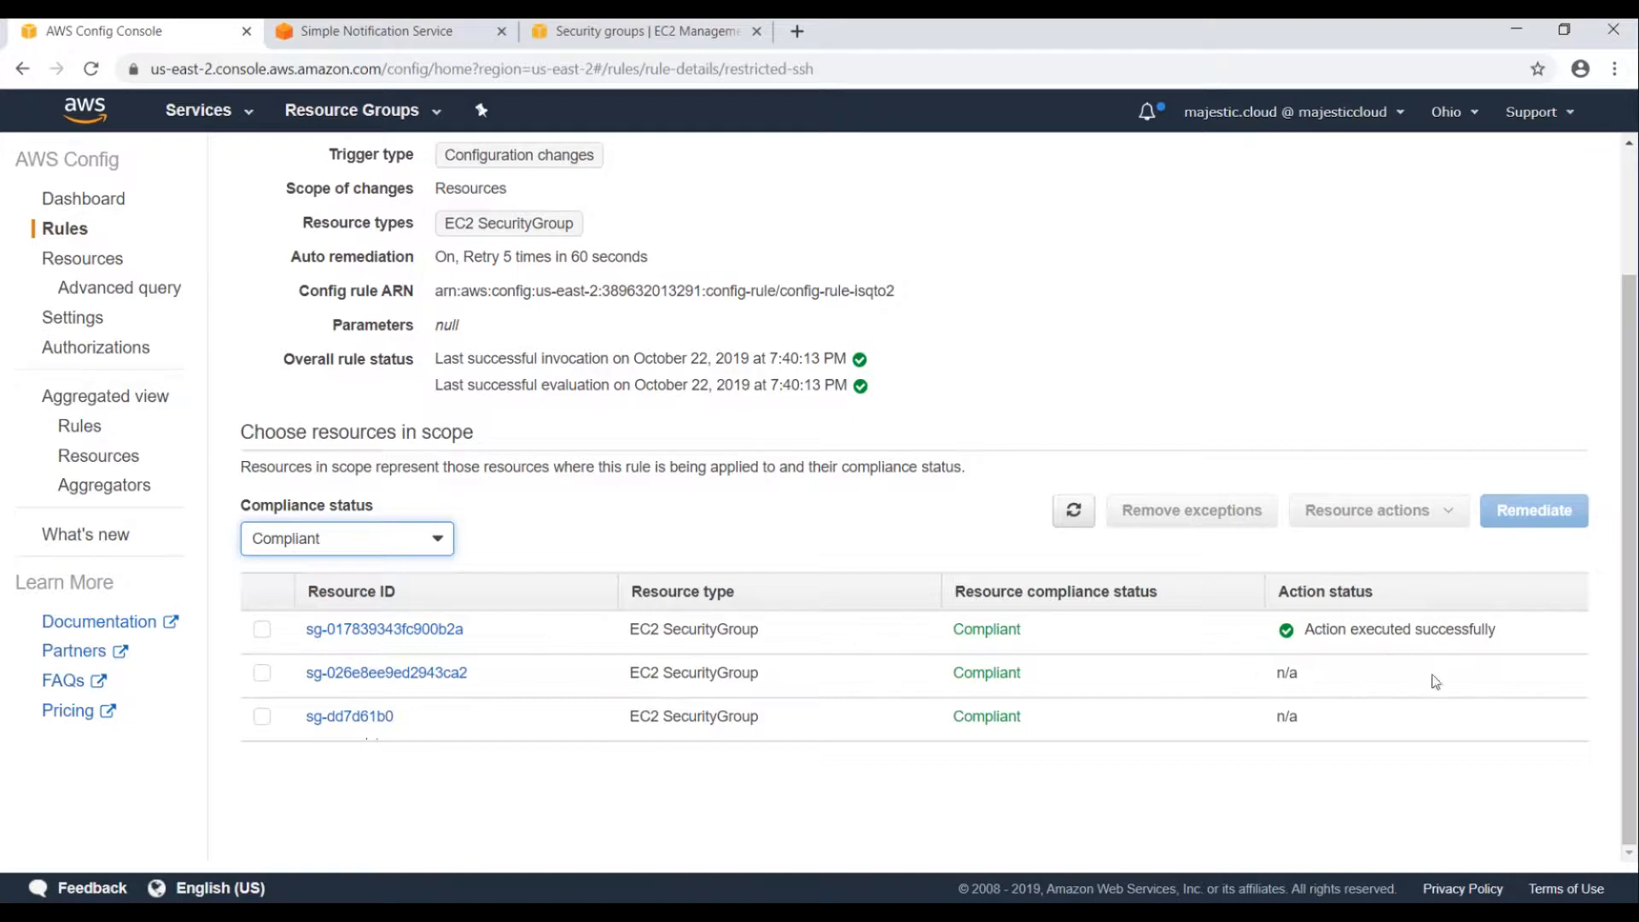
Open sg-017839343fc900b2a's resource details and dismiss the compliance timeline not-found message.
click(356, 633)
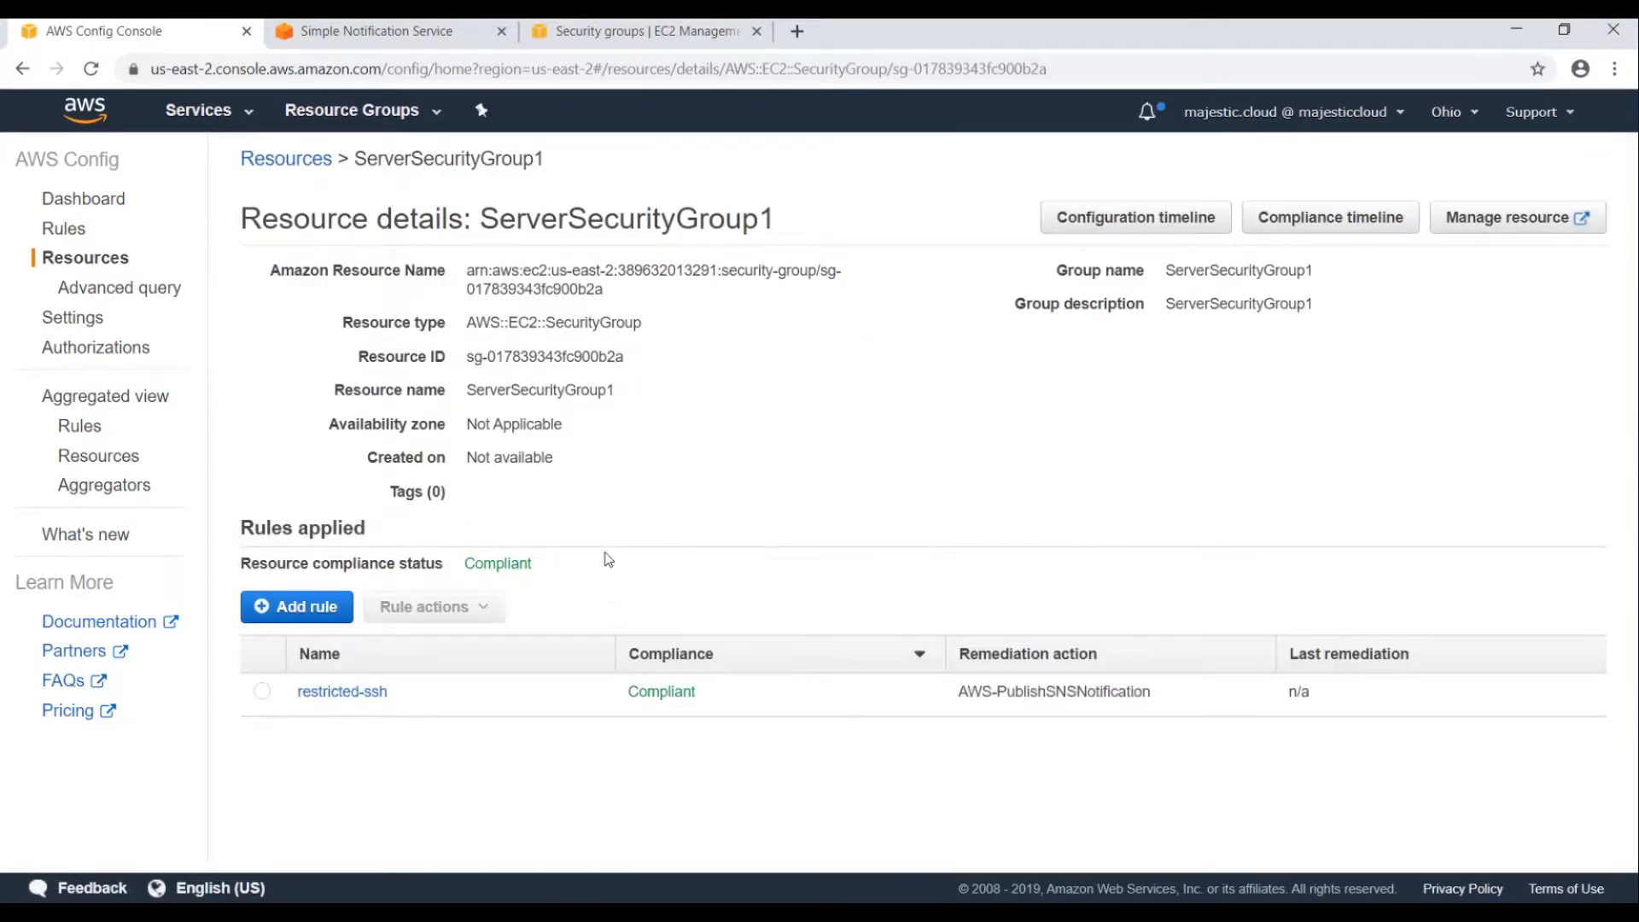
click(1330, 218)
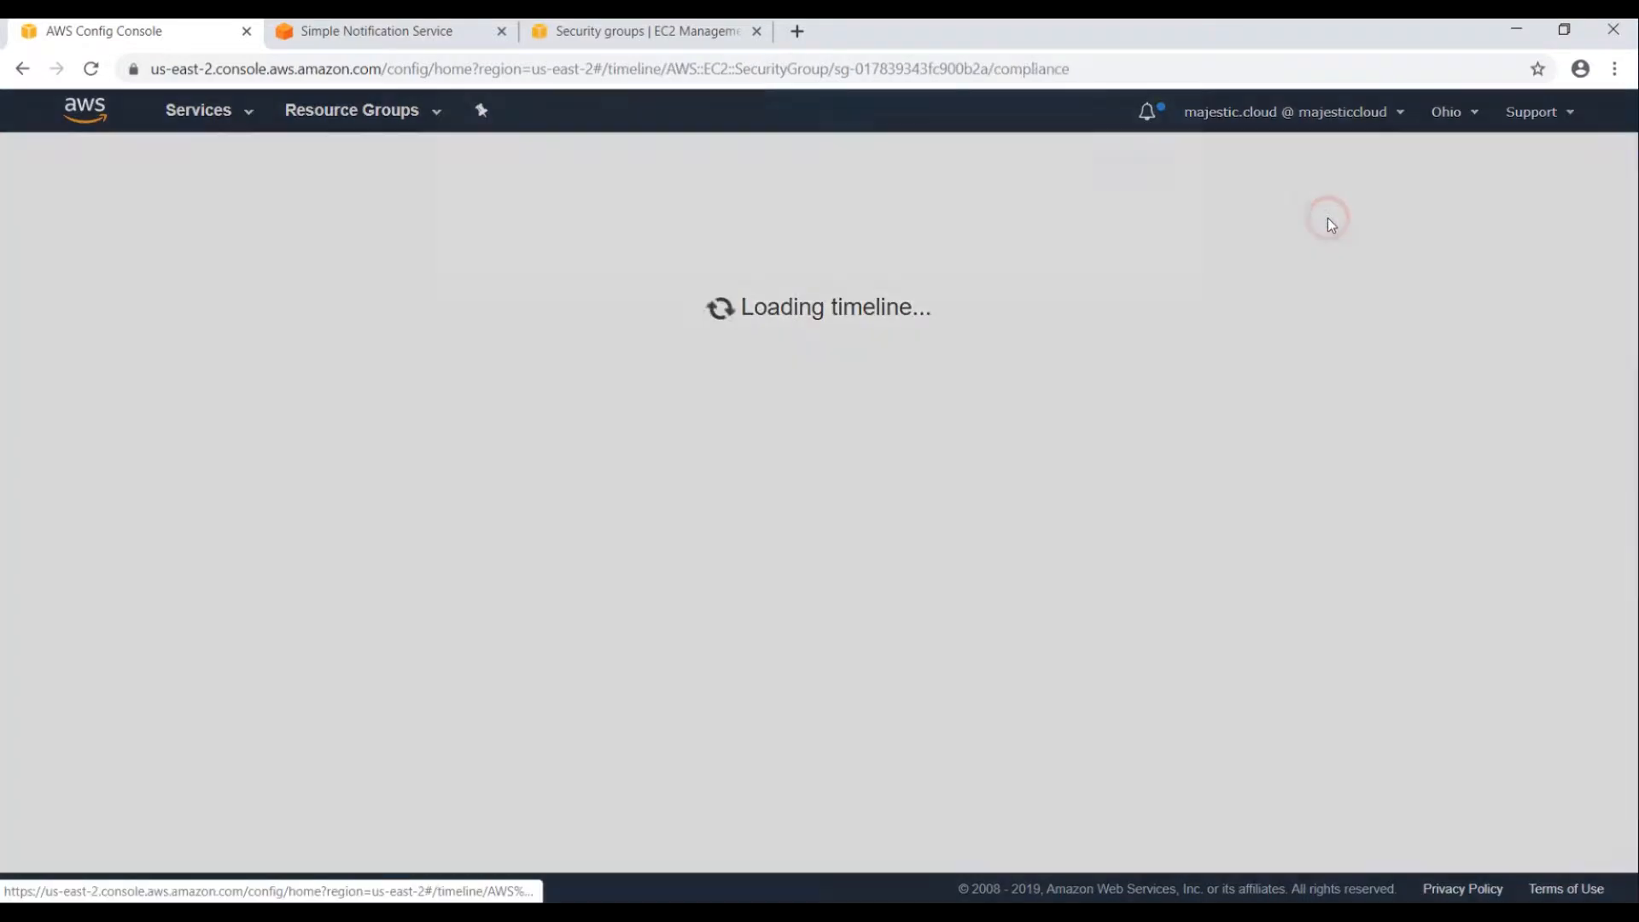
click(1156, 589)
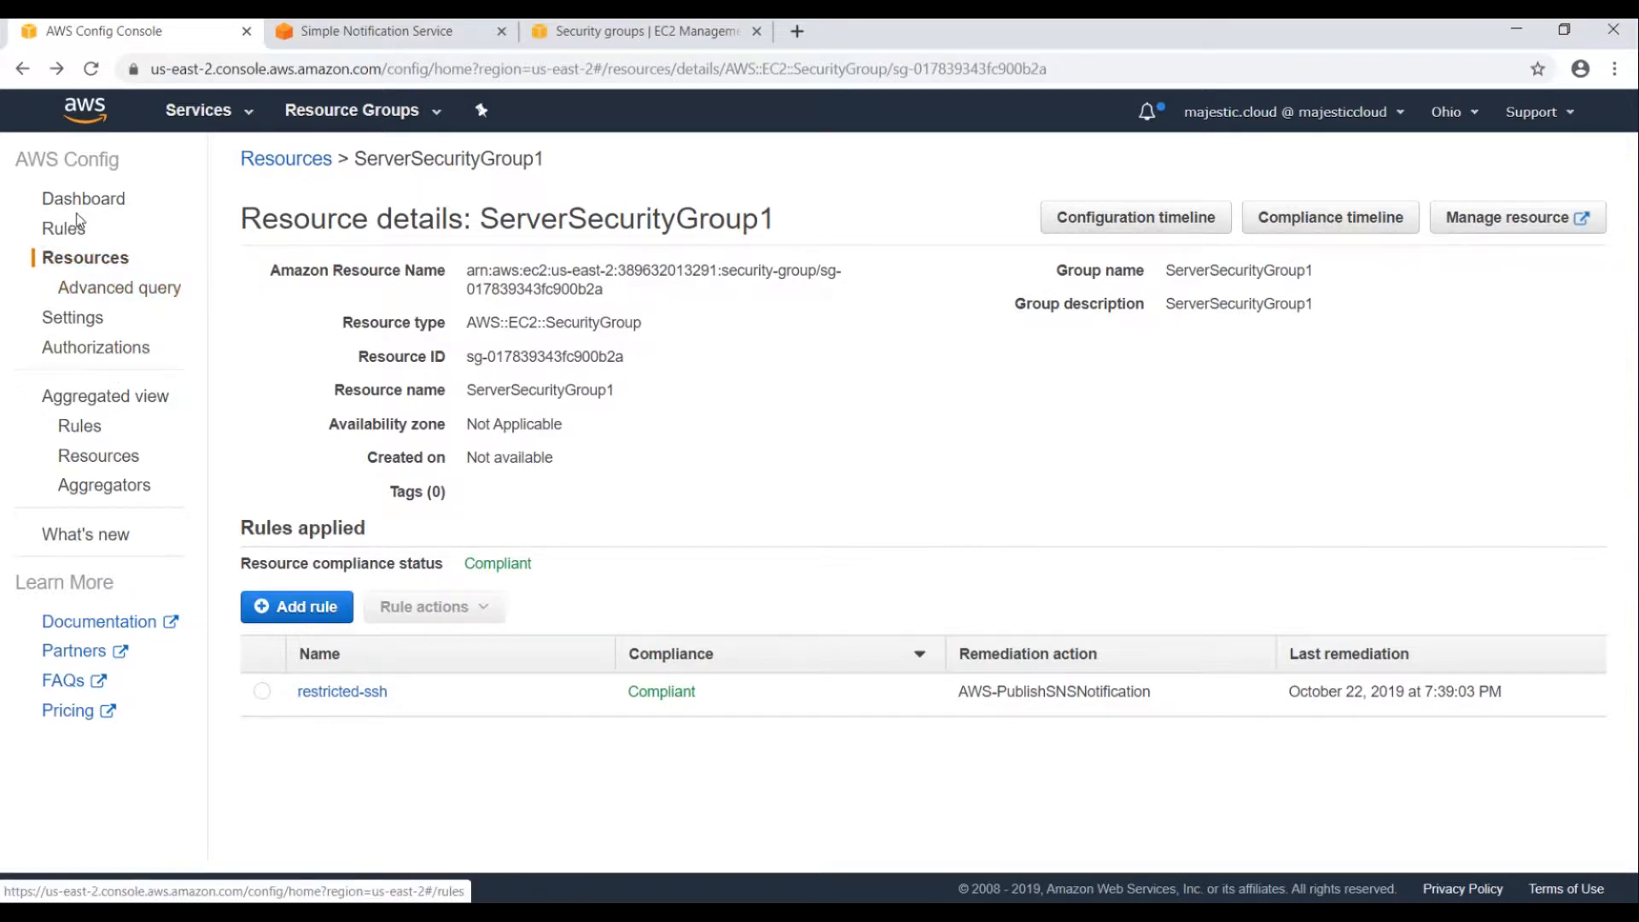
click(688, 472)
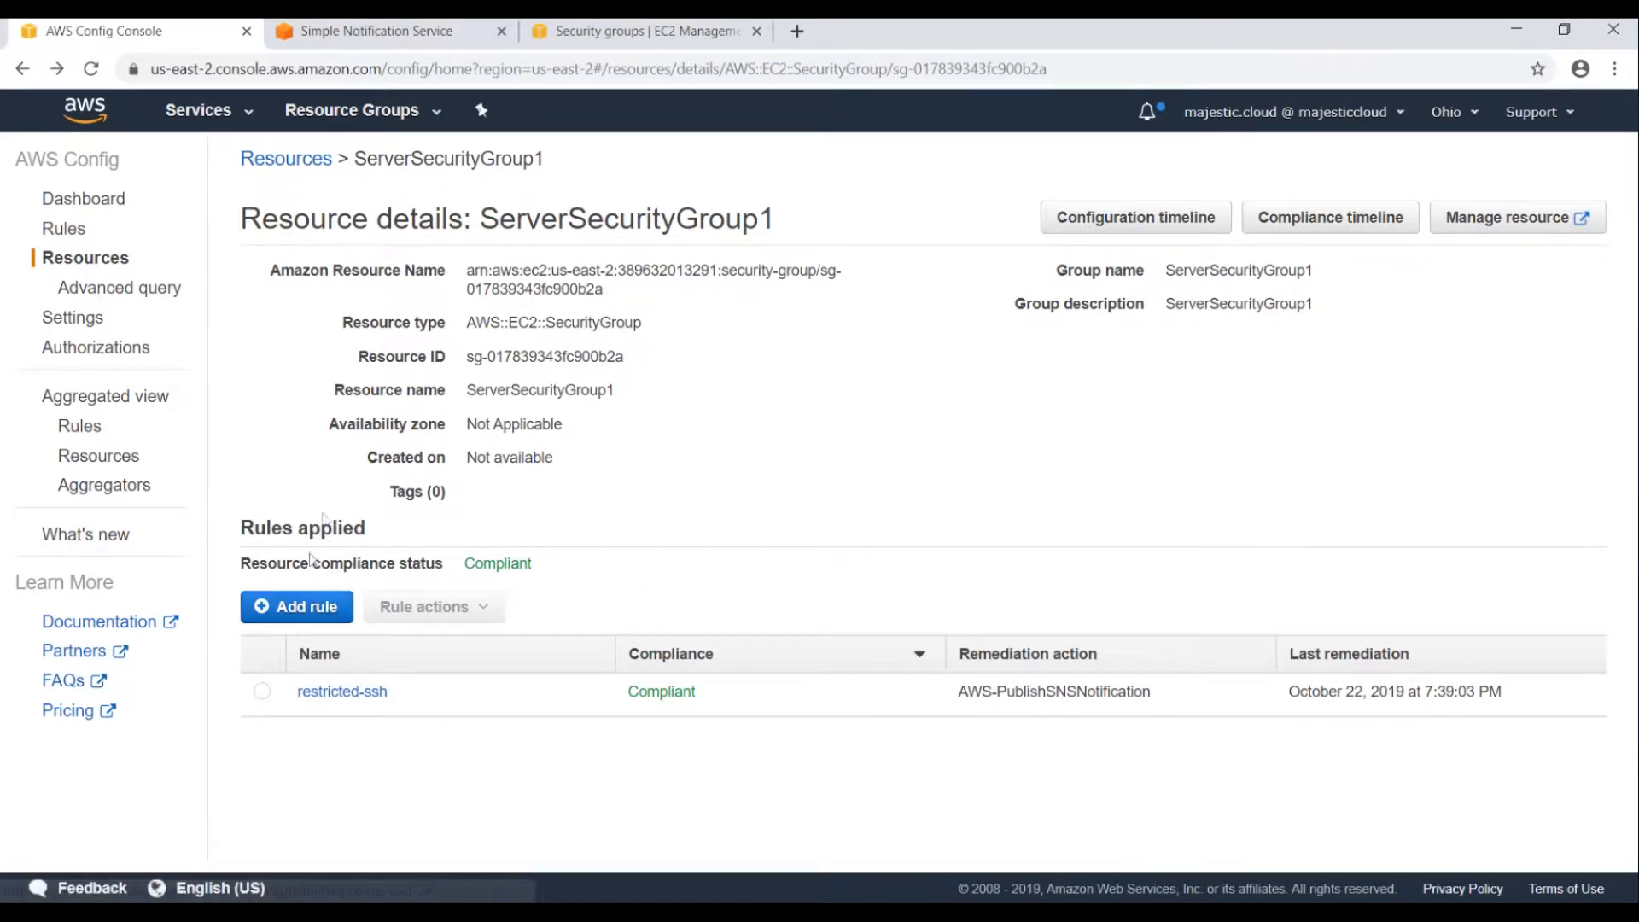
Start adding a new Config rule and search the managed rules for 'pub'.
click(292, 606)
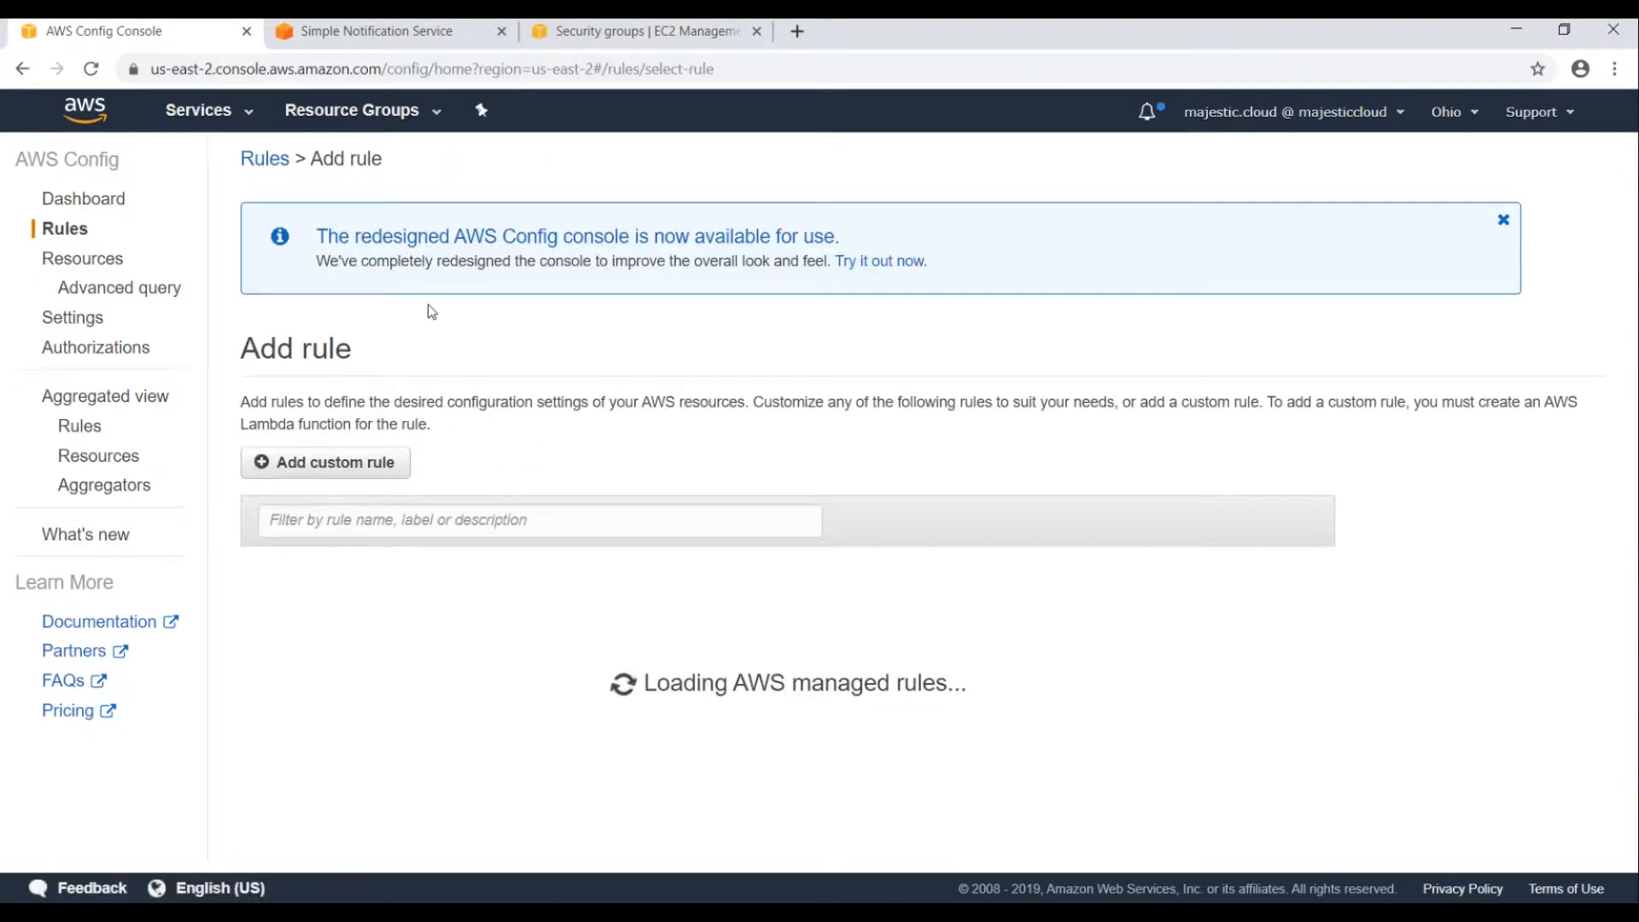
scroll(478, 324, down, 5)
scroll(504, 358, up, 3)
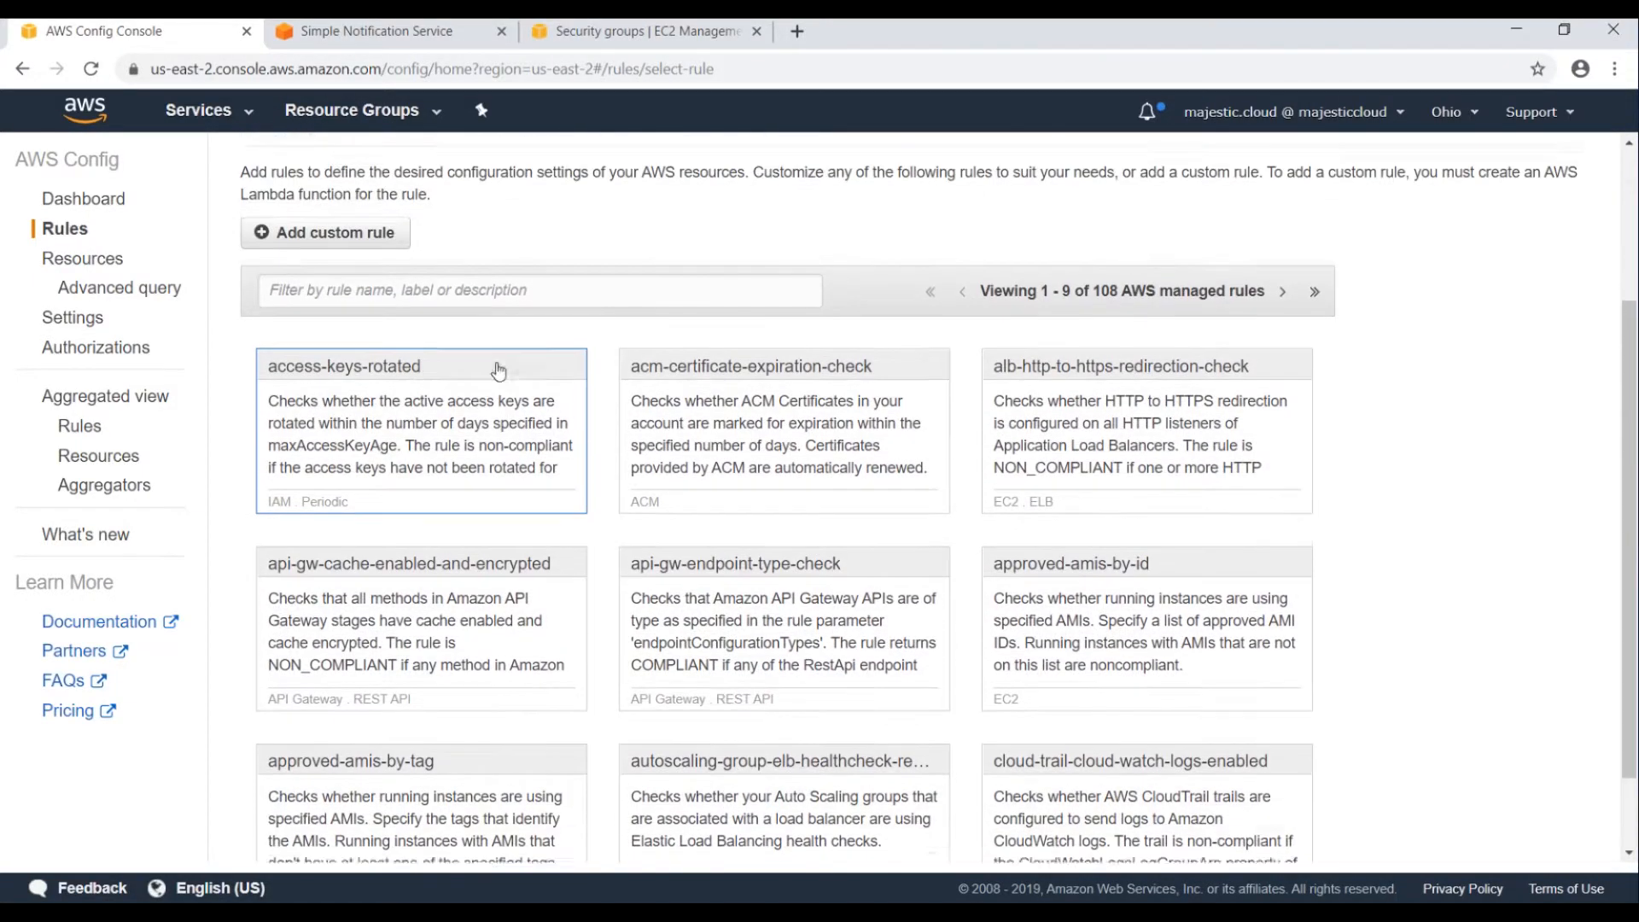
click(390, 296)
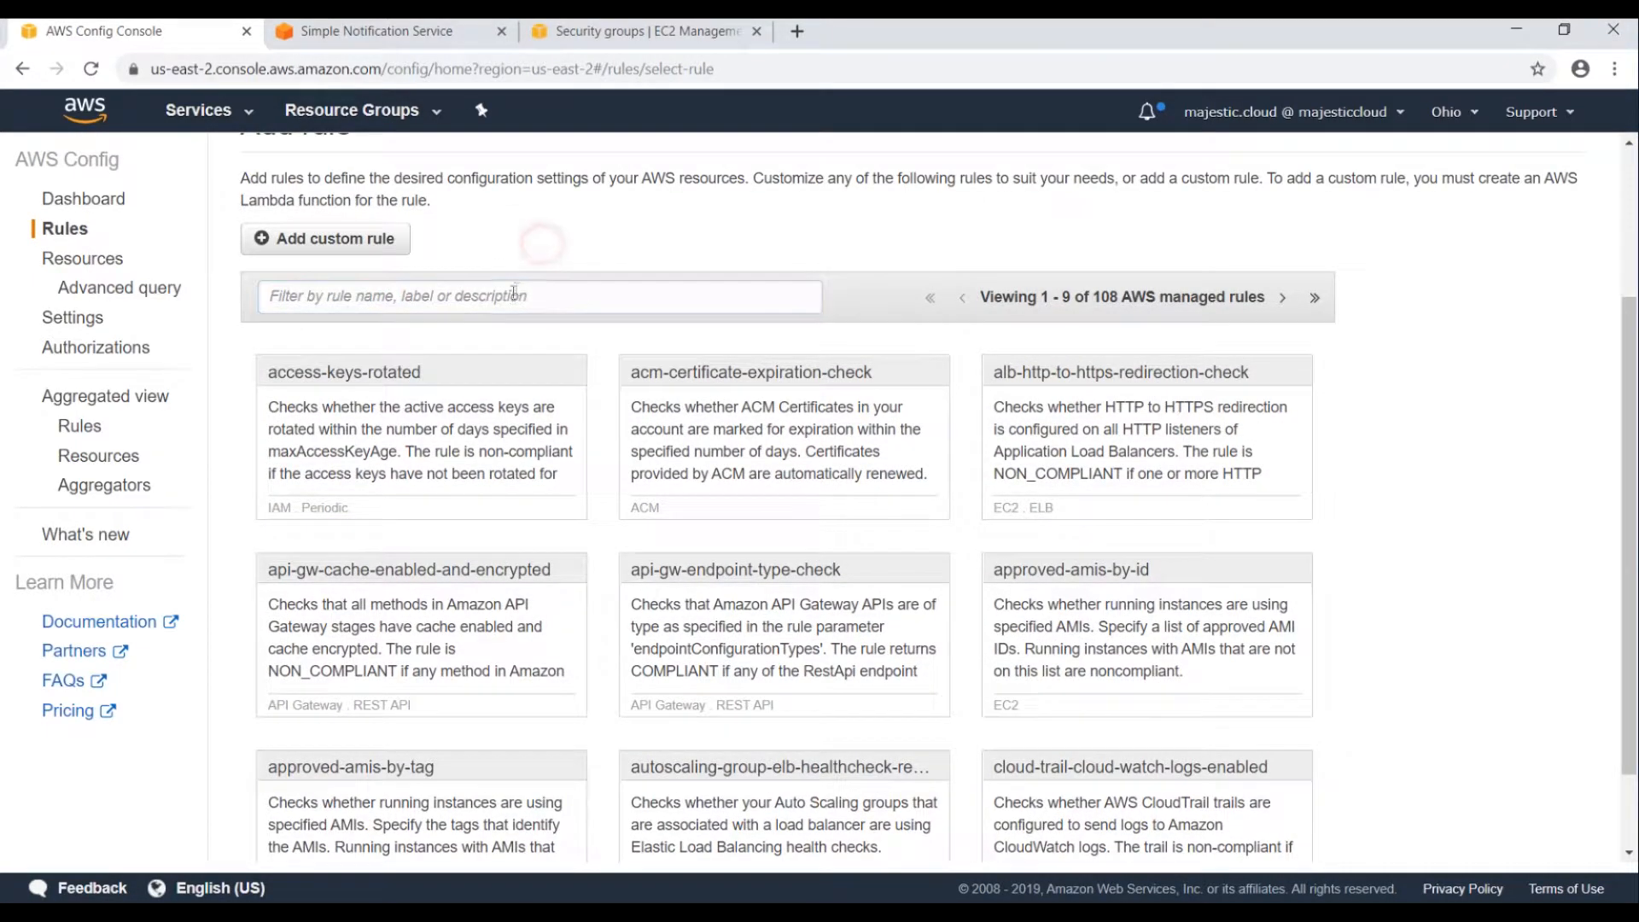
click(489, 298)
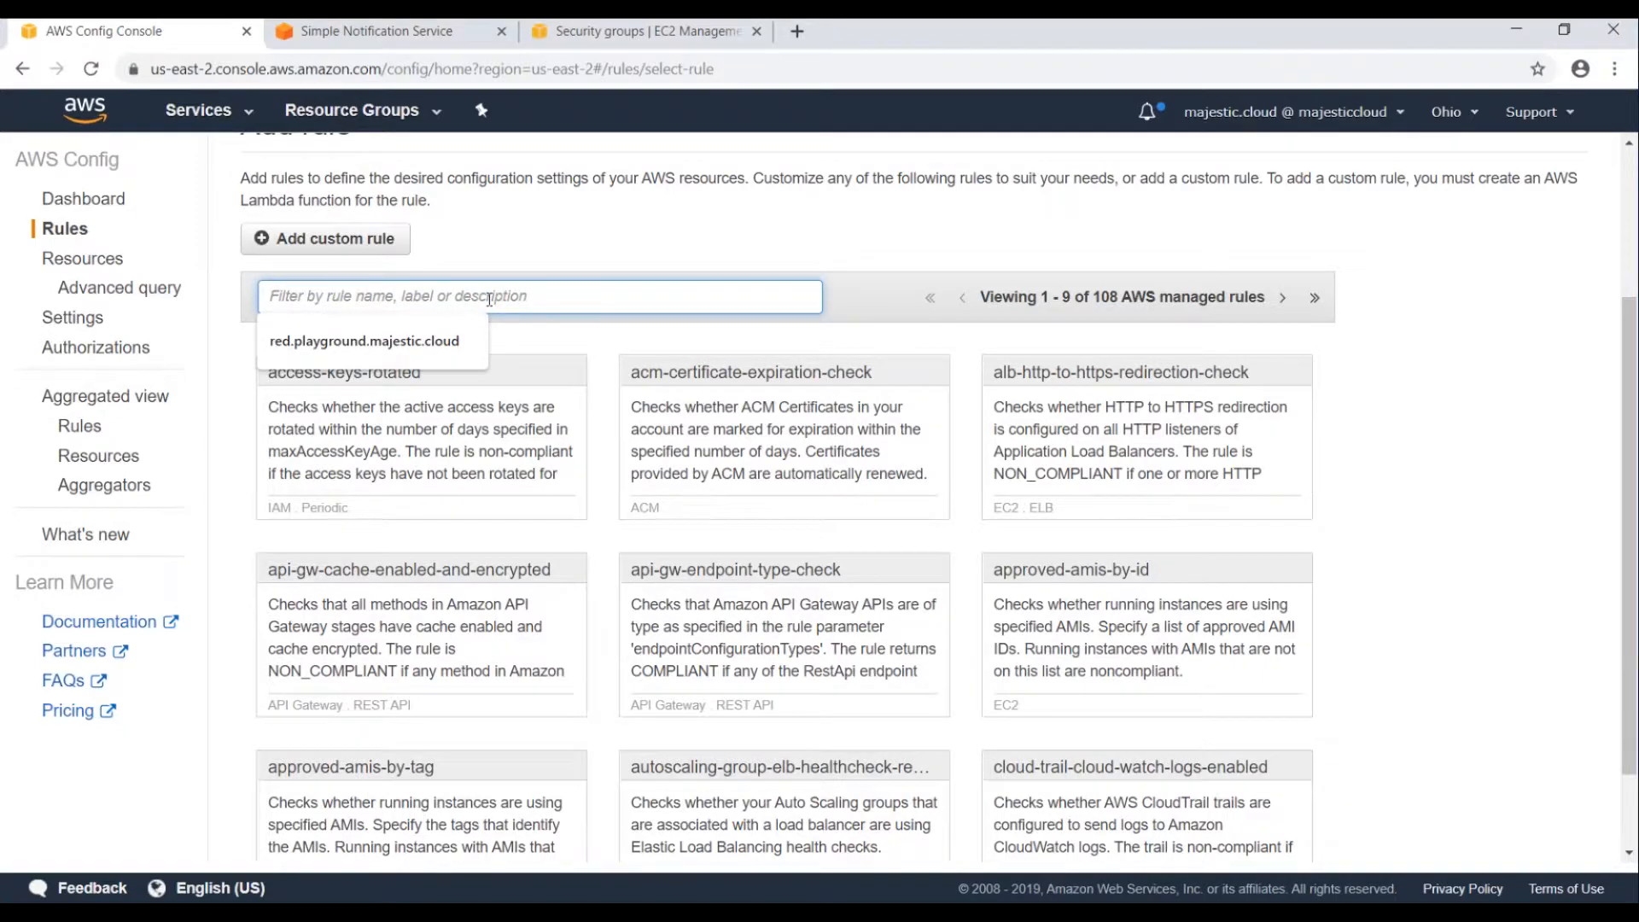
text(public)
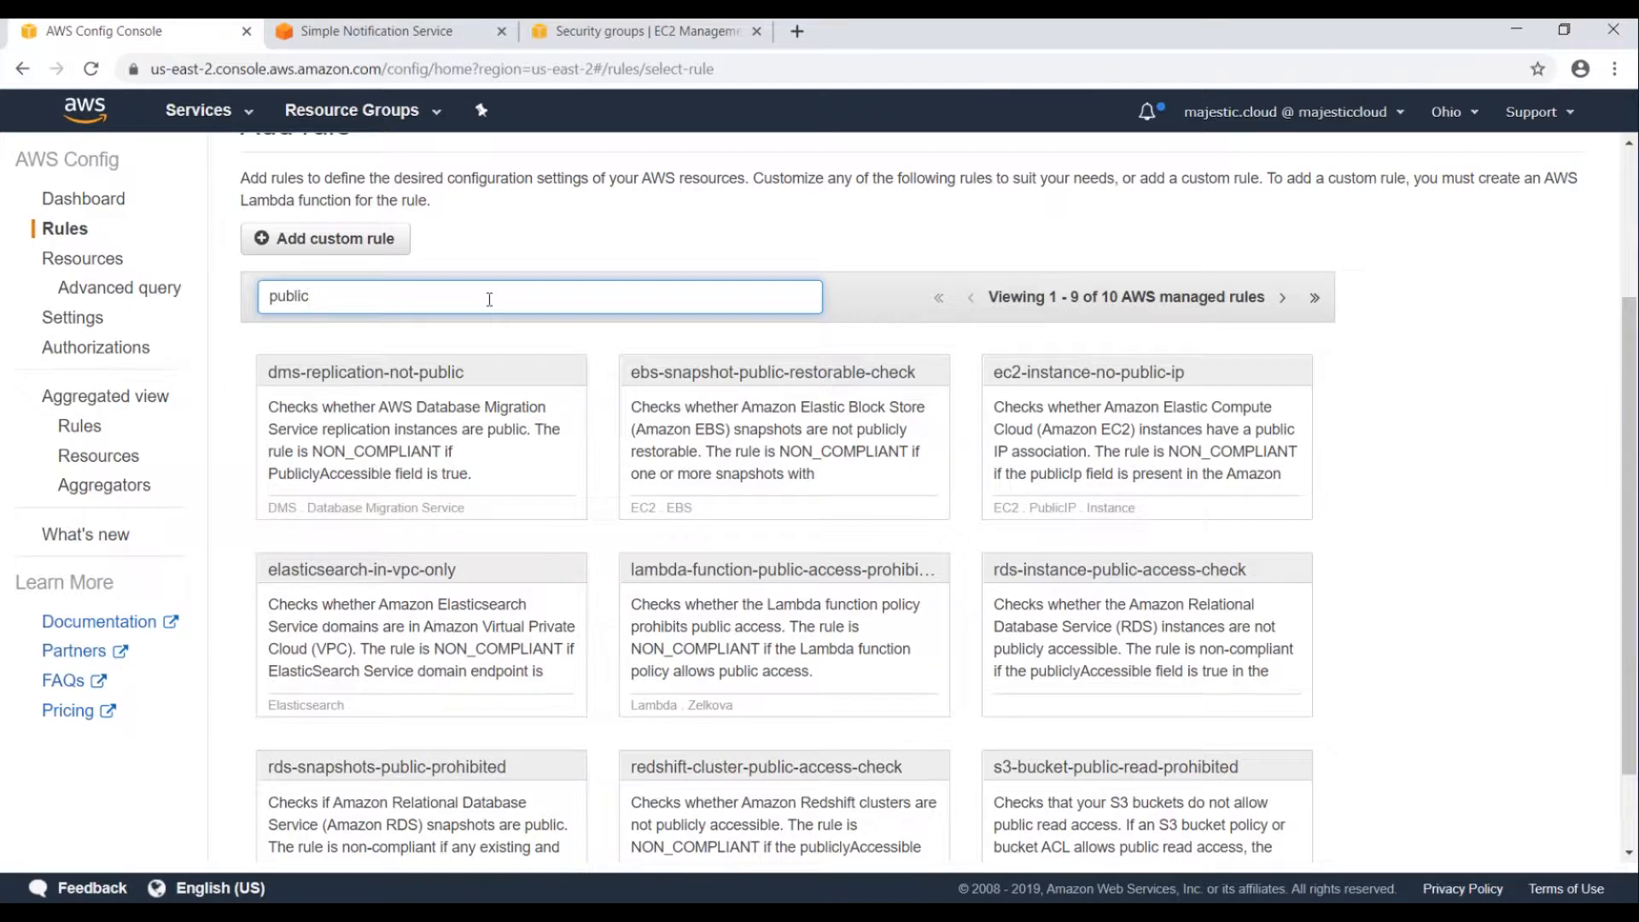
scroll(705, 513, down, 1)
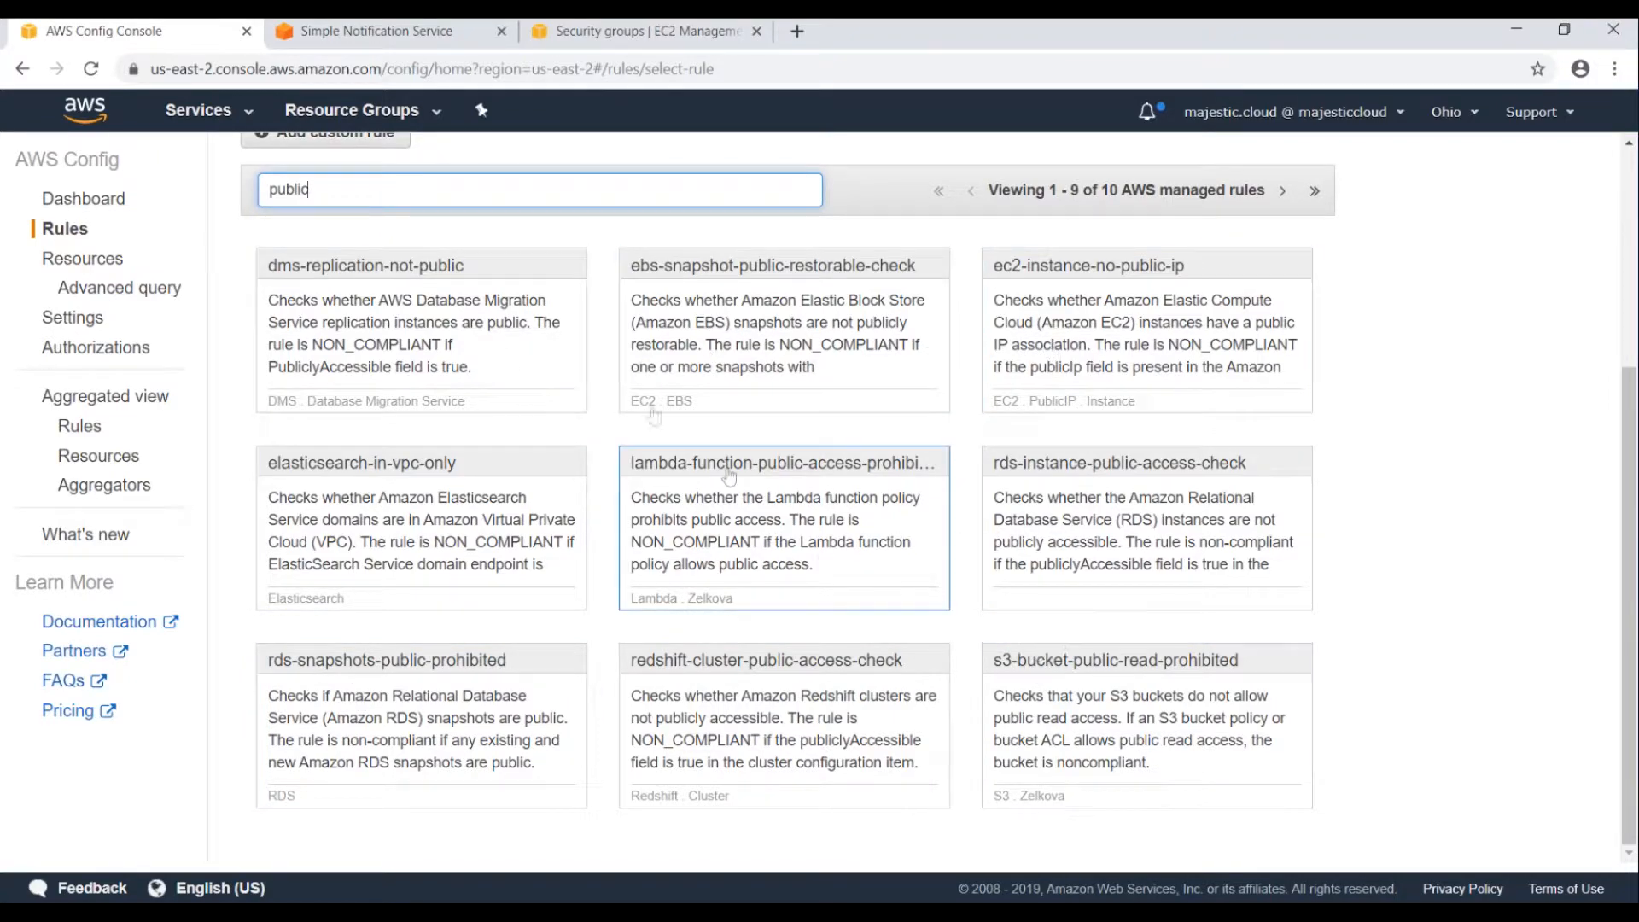
scroll(372, 474, up, 4)
Replace the search with 's3-bud' and pick the s3-bucket-public-read-prohibited rule.
double_click(344, 515)
text(s3)
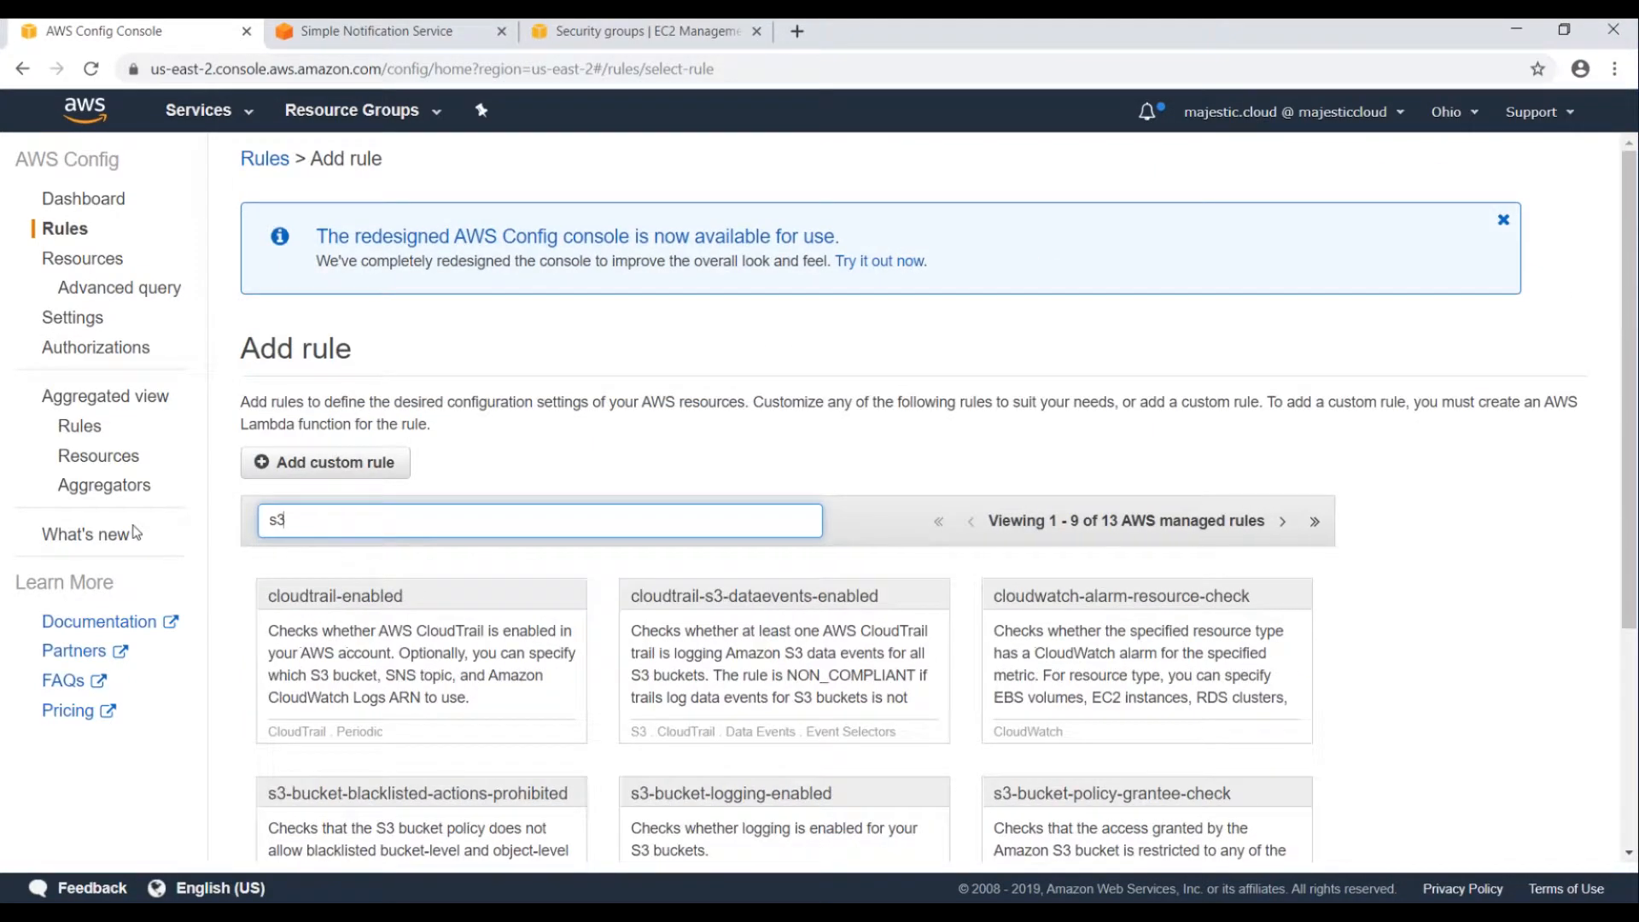
text(-buc)
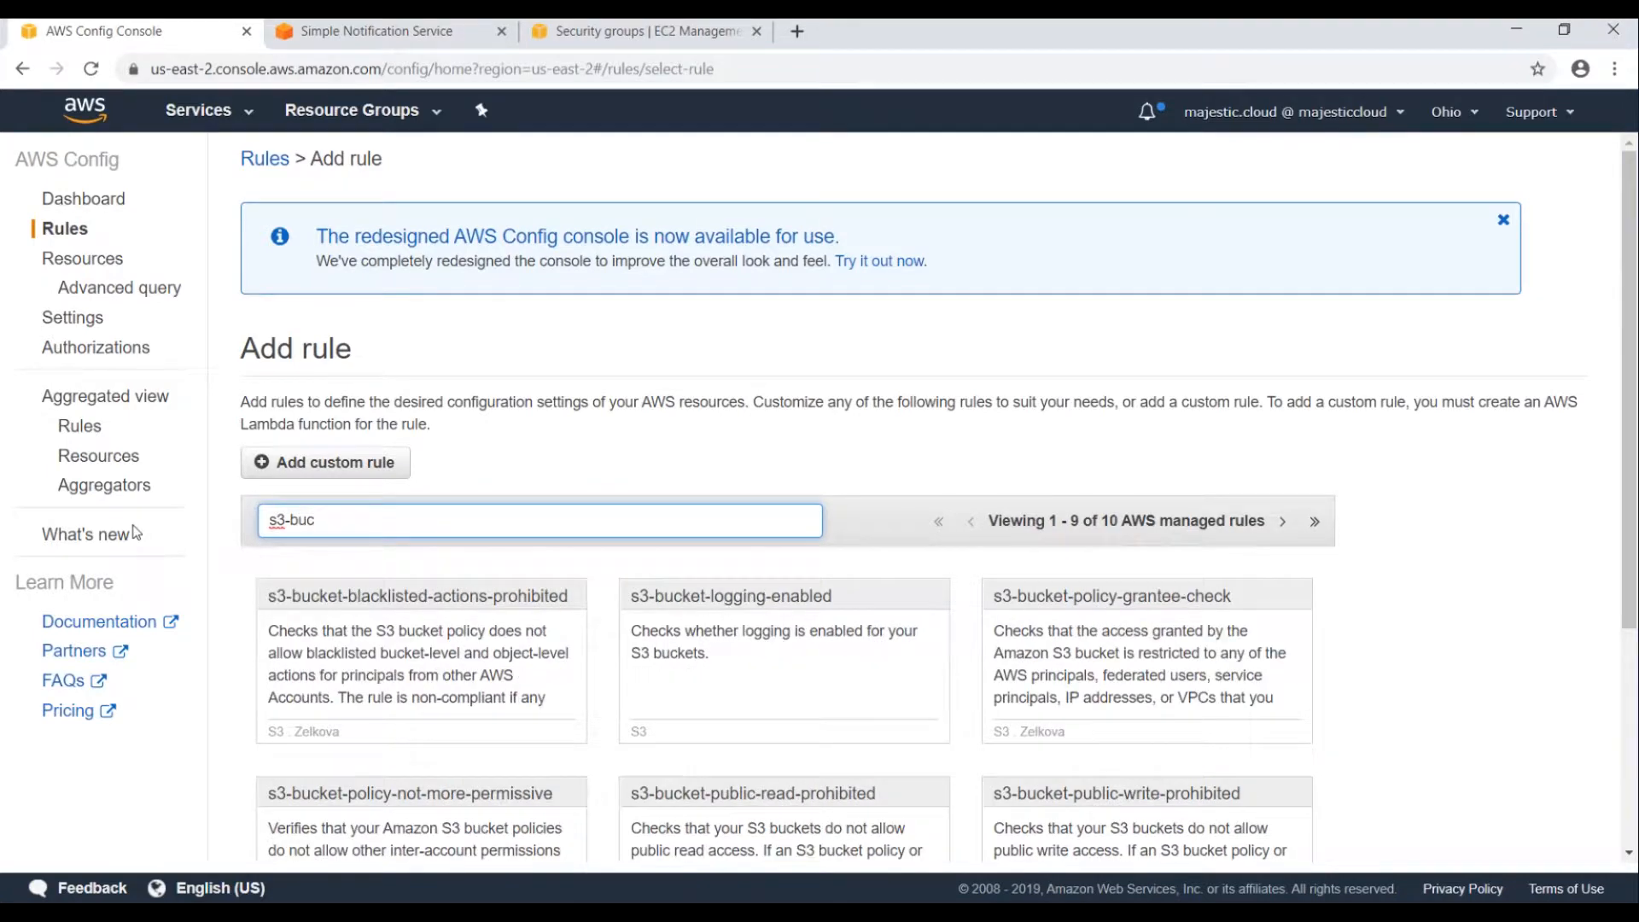
text(d)
scroll(492, 479, down, 4)
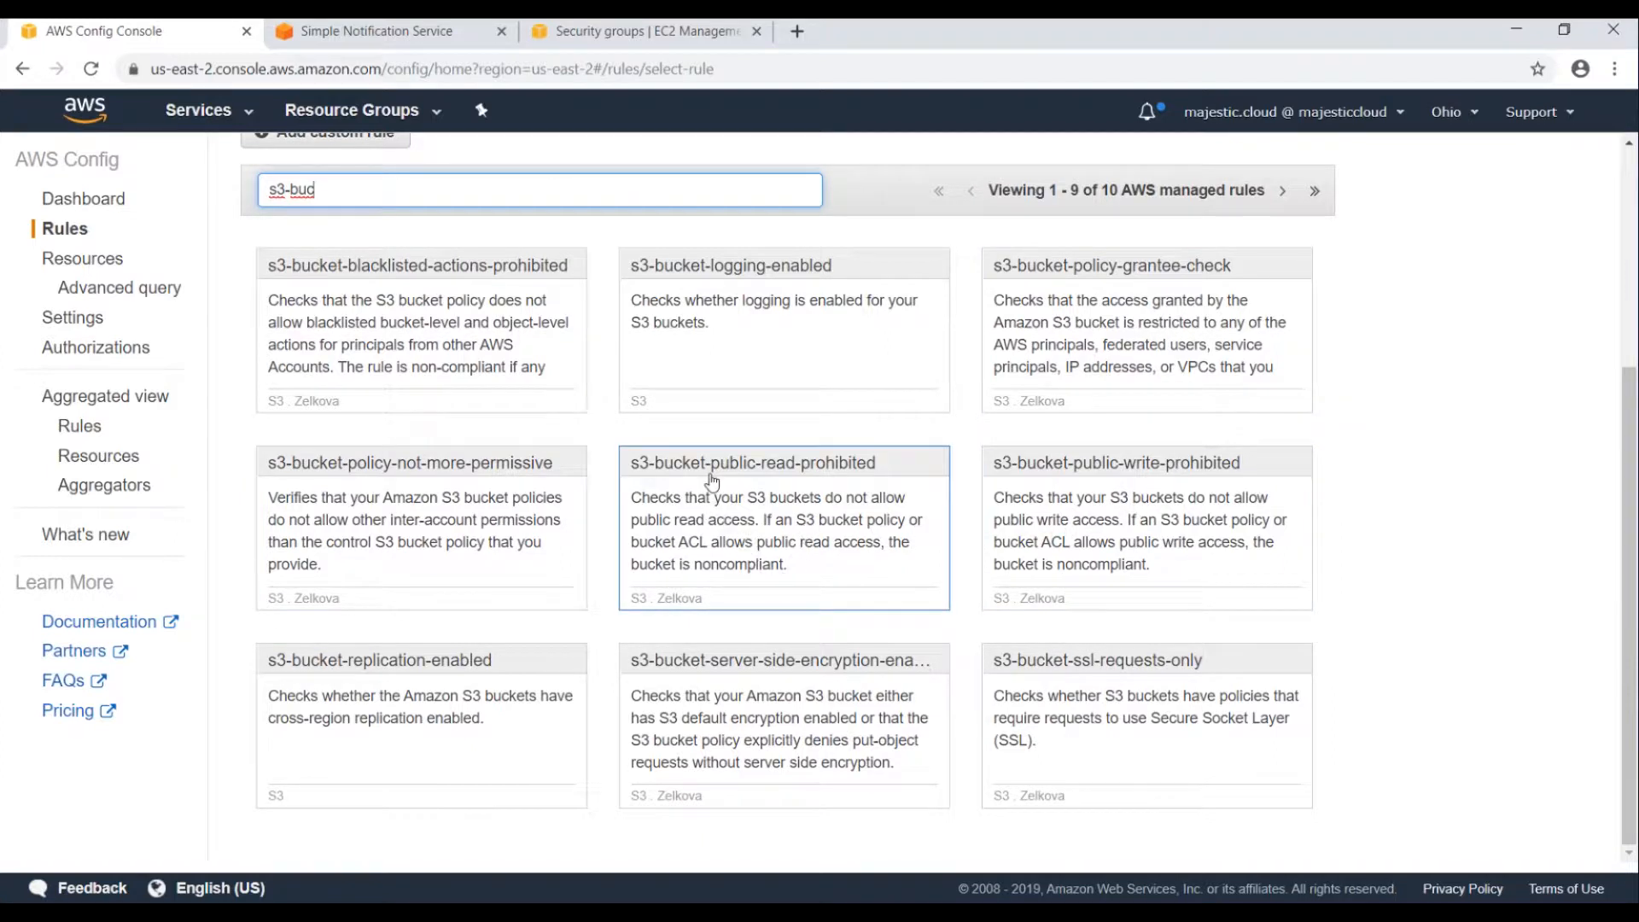
click(759, 476)
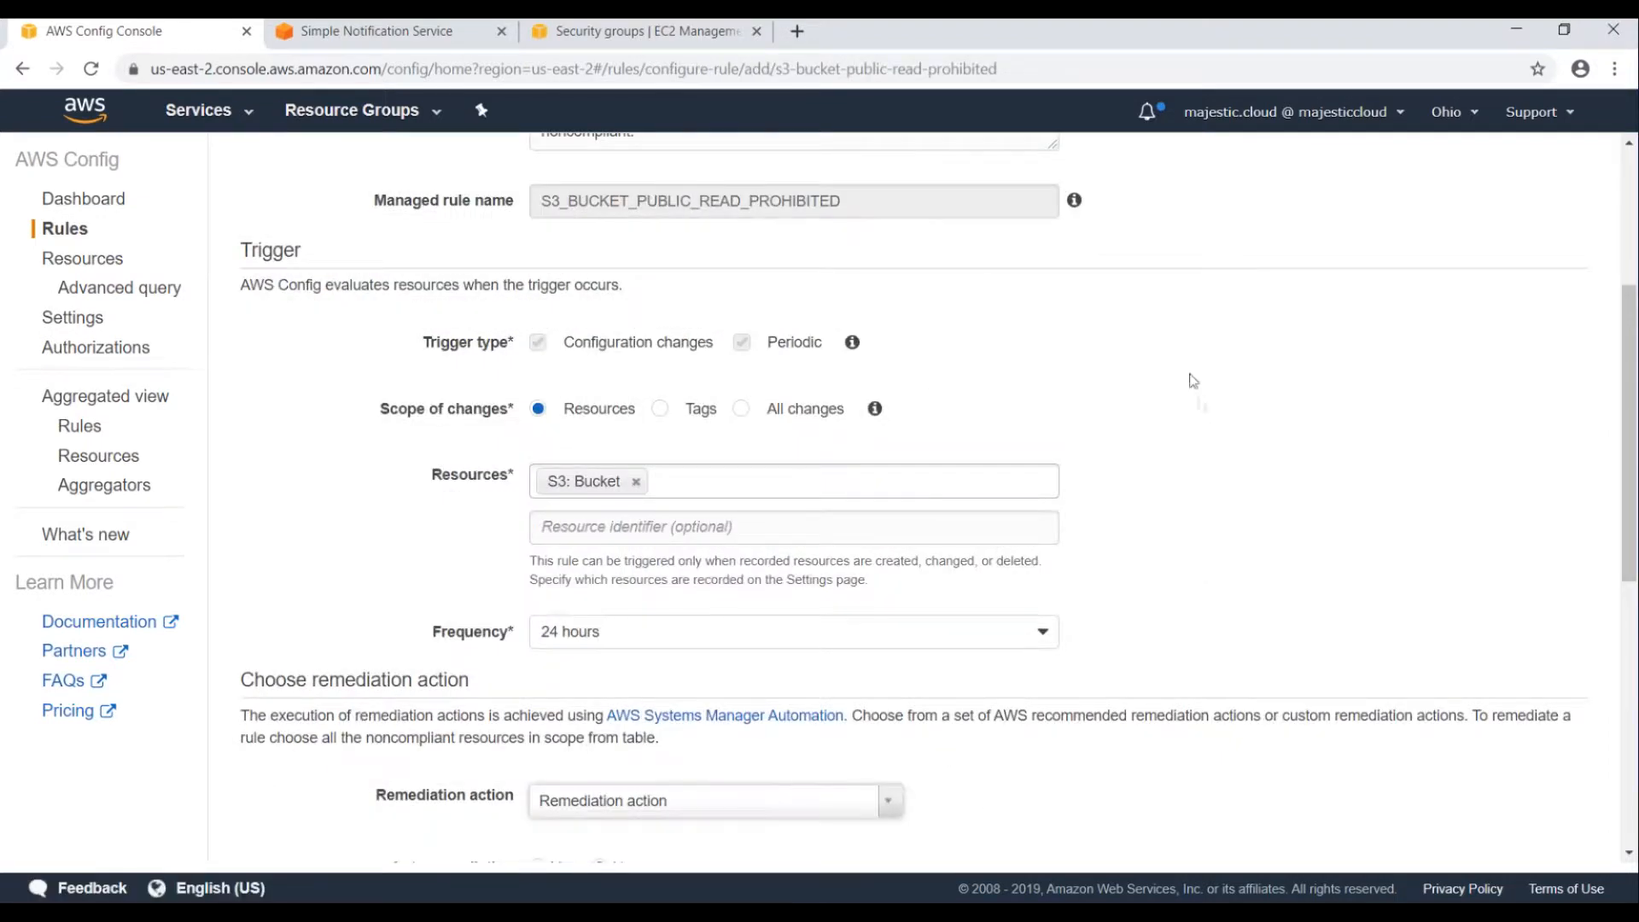
Review the rule's Name, Trigger (S3 Bucket, 24 hours) and remediation sections.
scroll(1145, 396, up, 2)
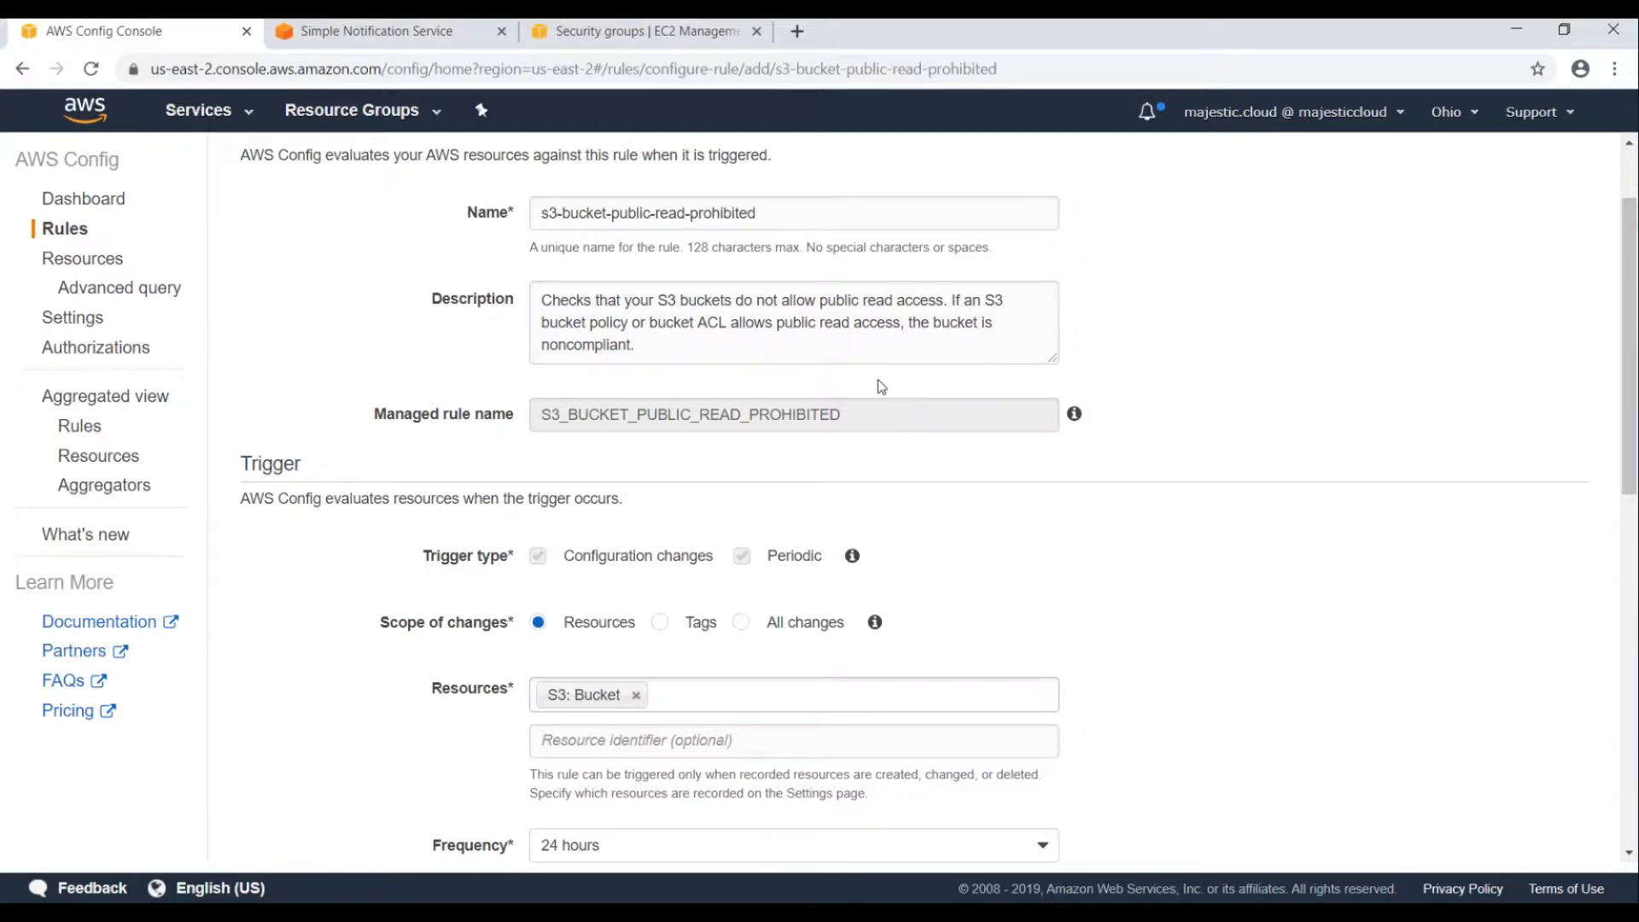
scroll(880, 385, down, 1)
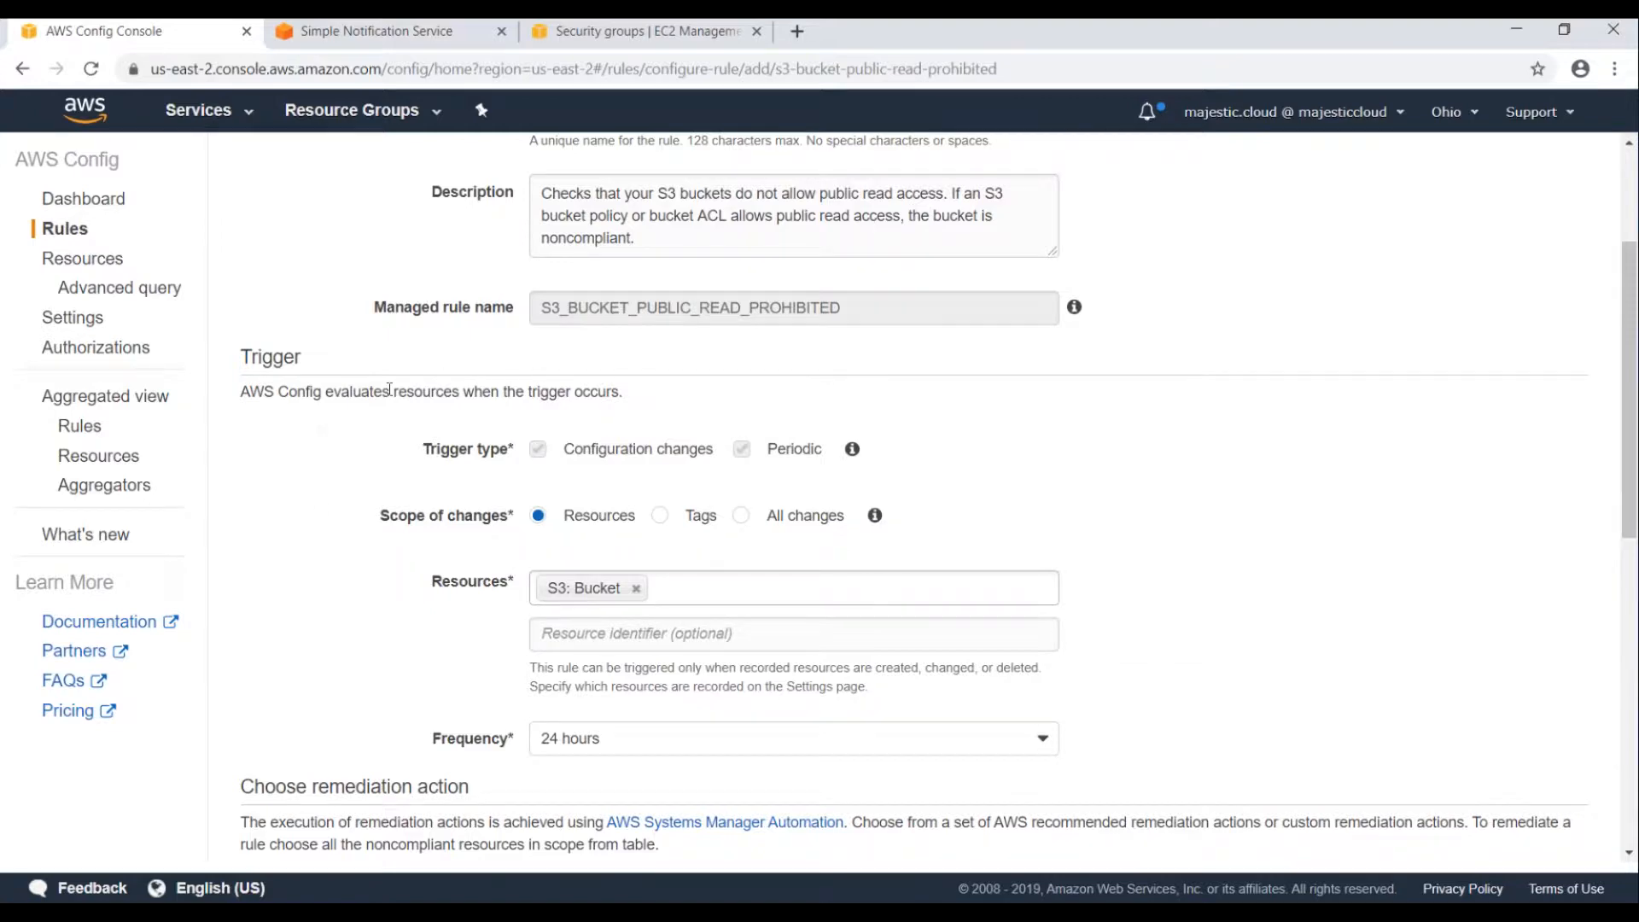
scroll(442, 377, down, 3)
scroll(460, 489, down, 2)
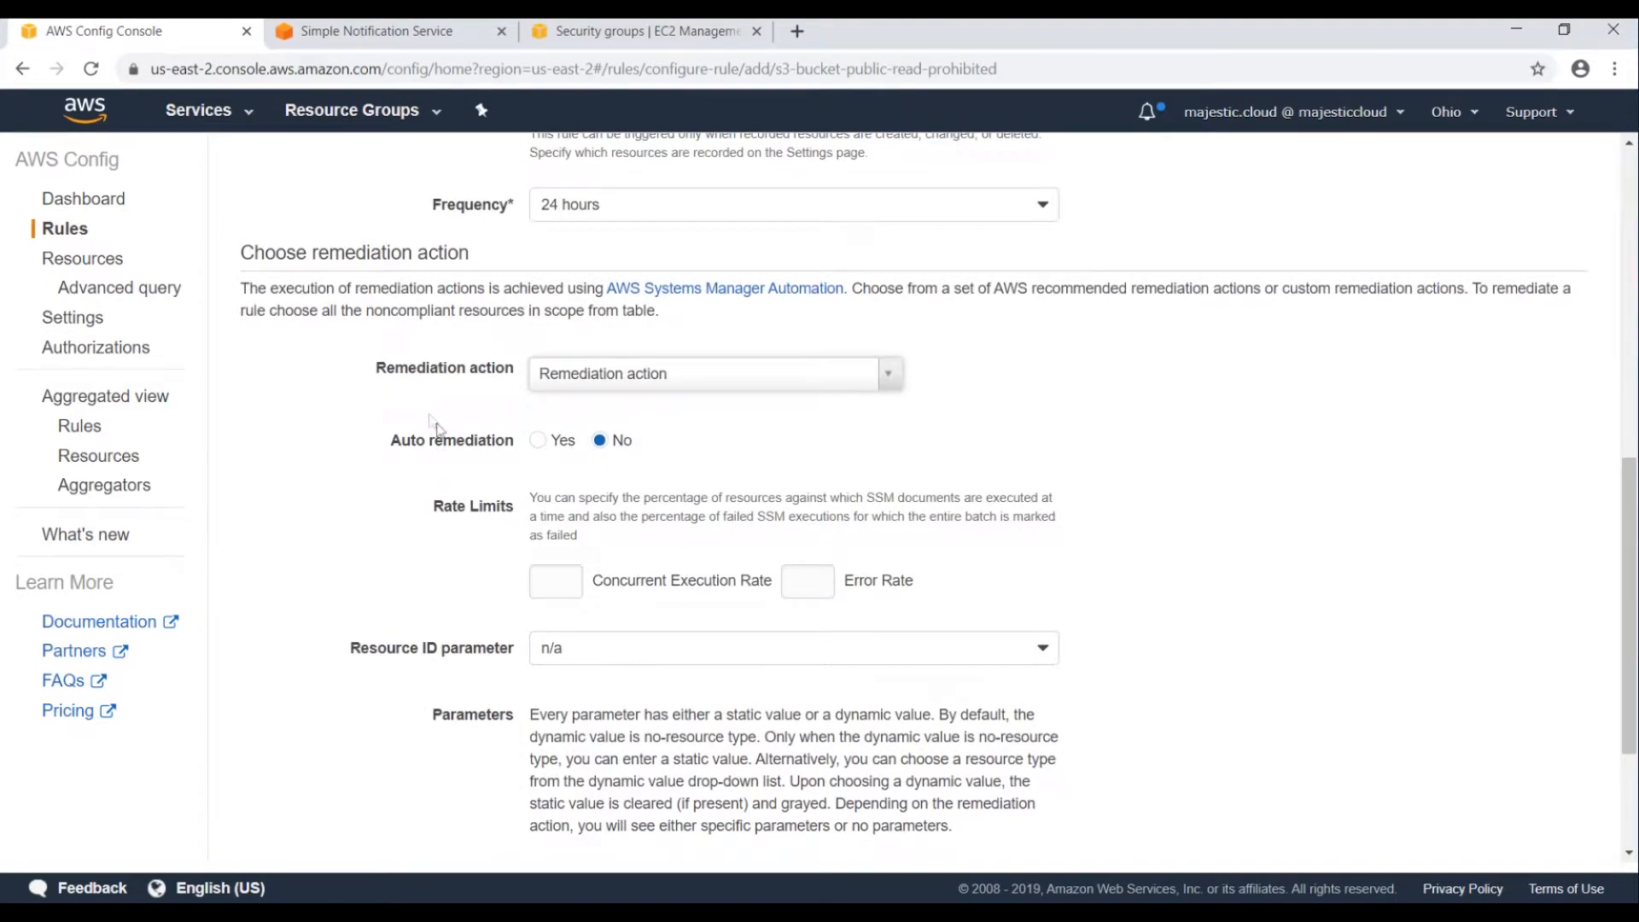
scroll(513, 359, down, 1)
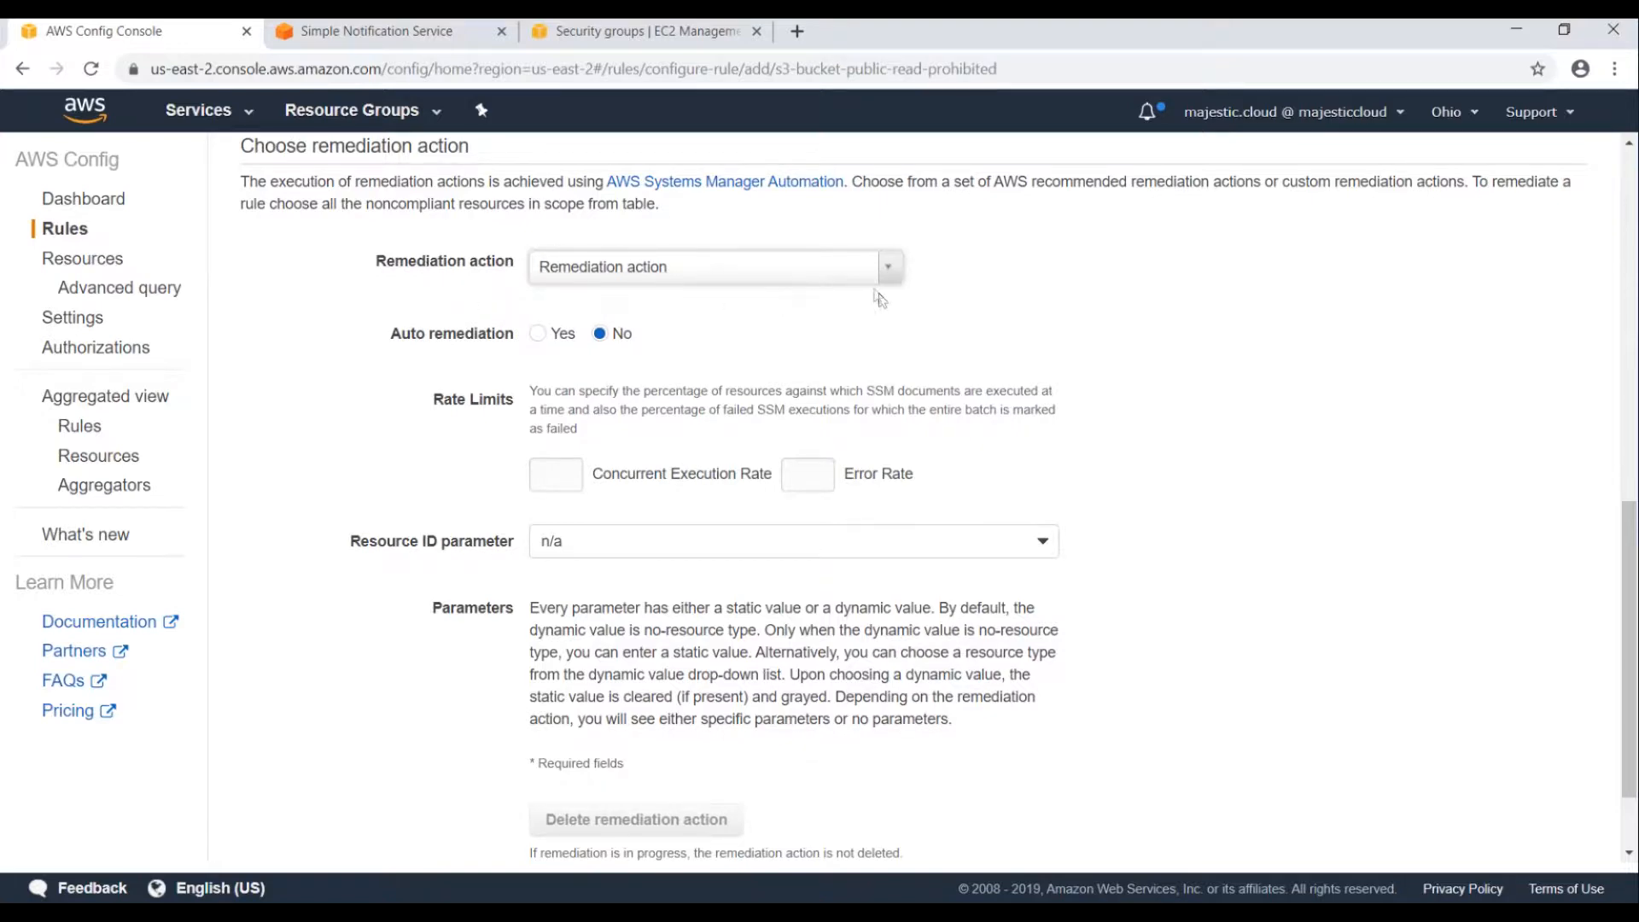
scroll(757, 278, up, 3)
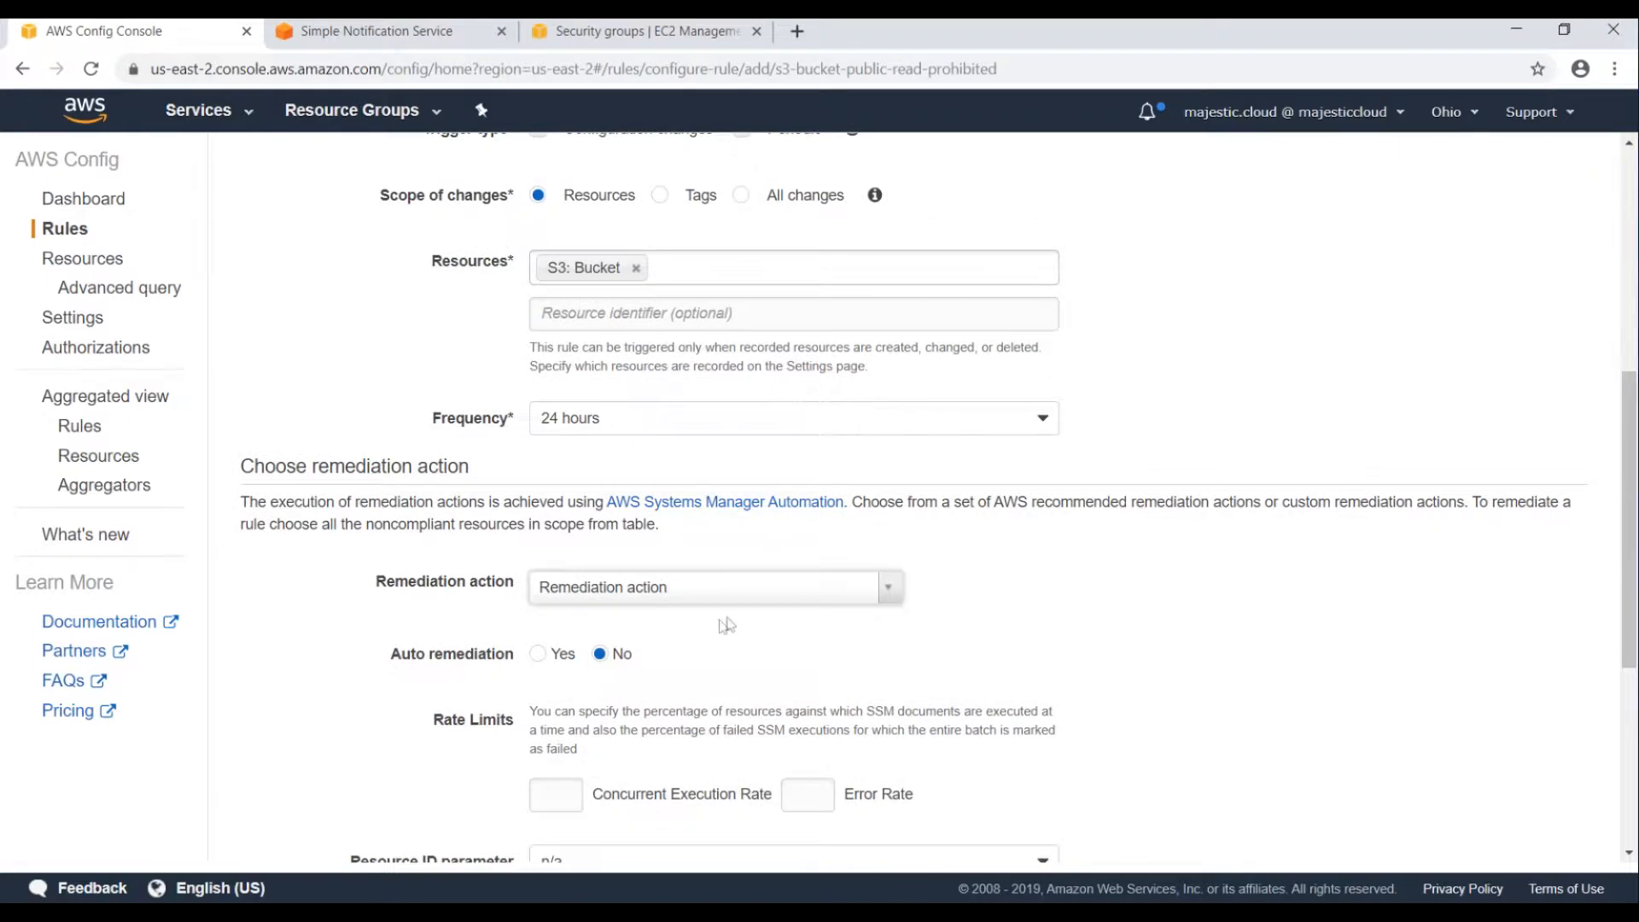
scroll(707, 613, down, 2)
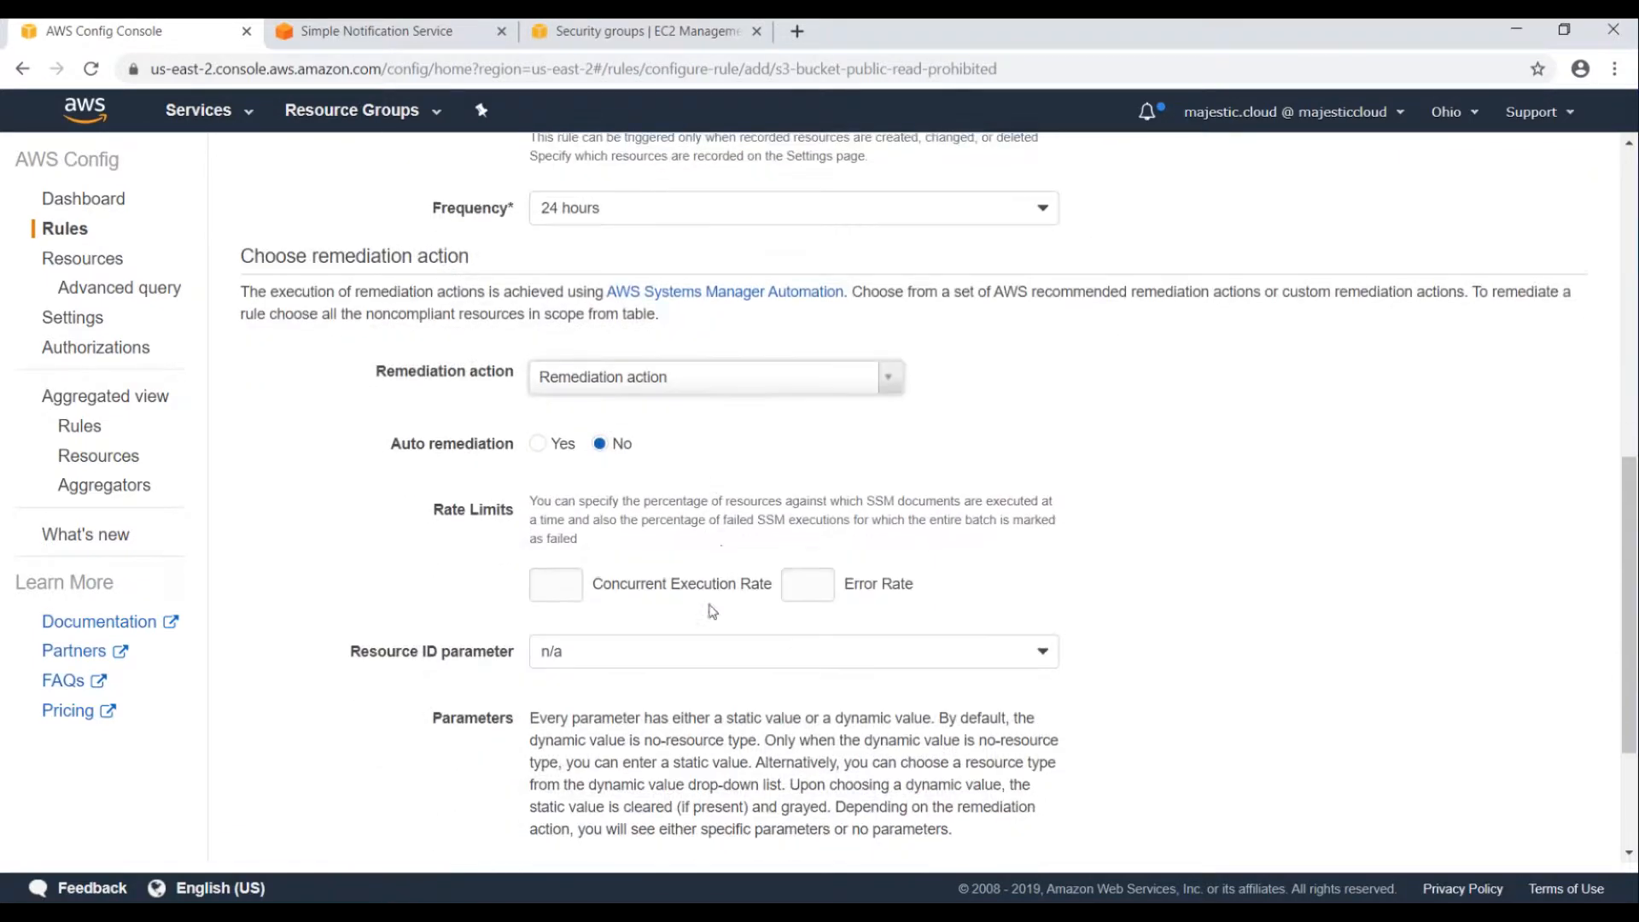
Choose AWS-DisableS3BucketPublicReadWrite as the remediation action with auto remediation Yes.
click(640, 373)
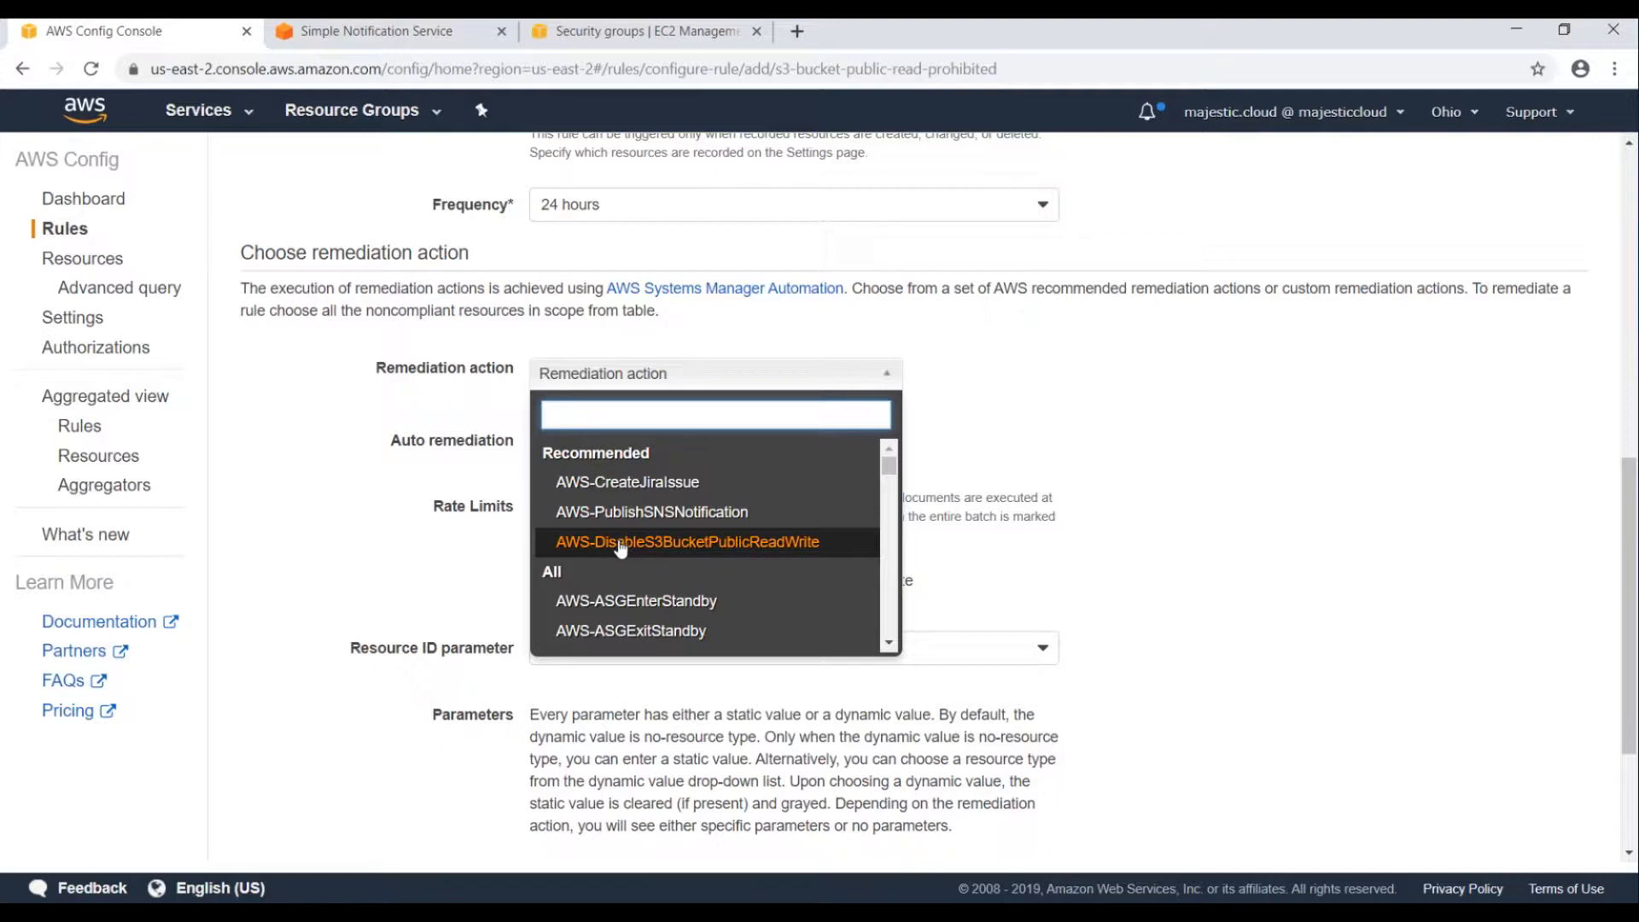
click(673, 546)
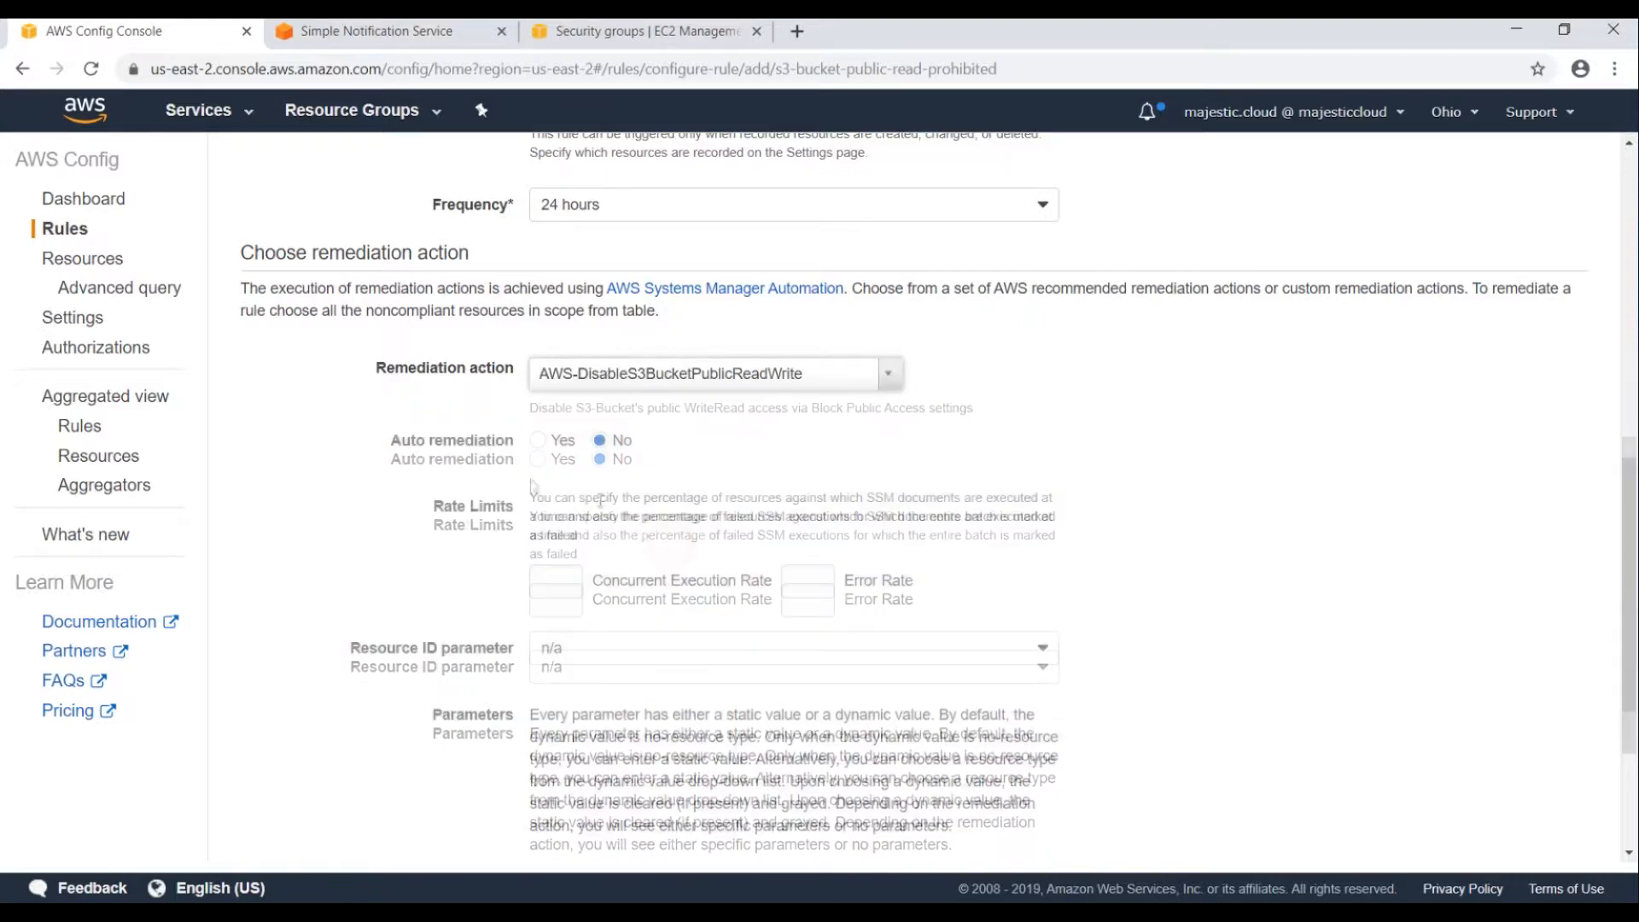
scroll(512, 495, down, 1)
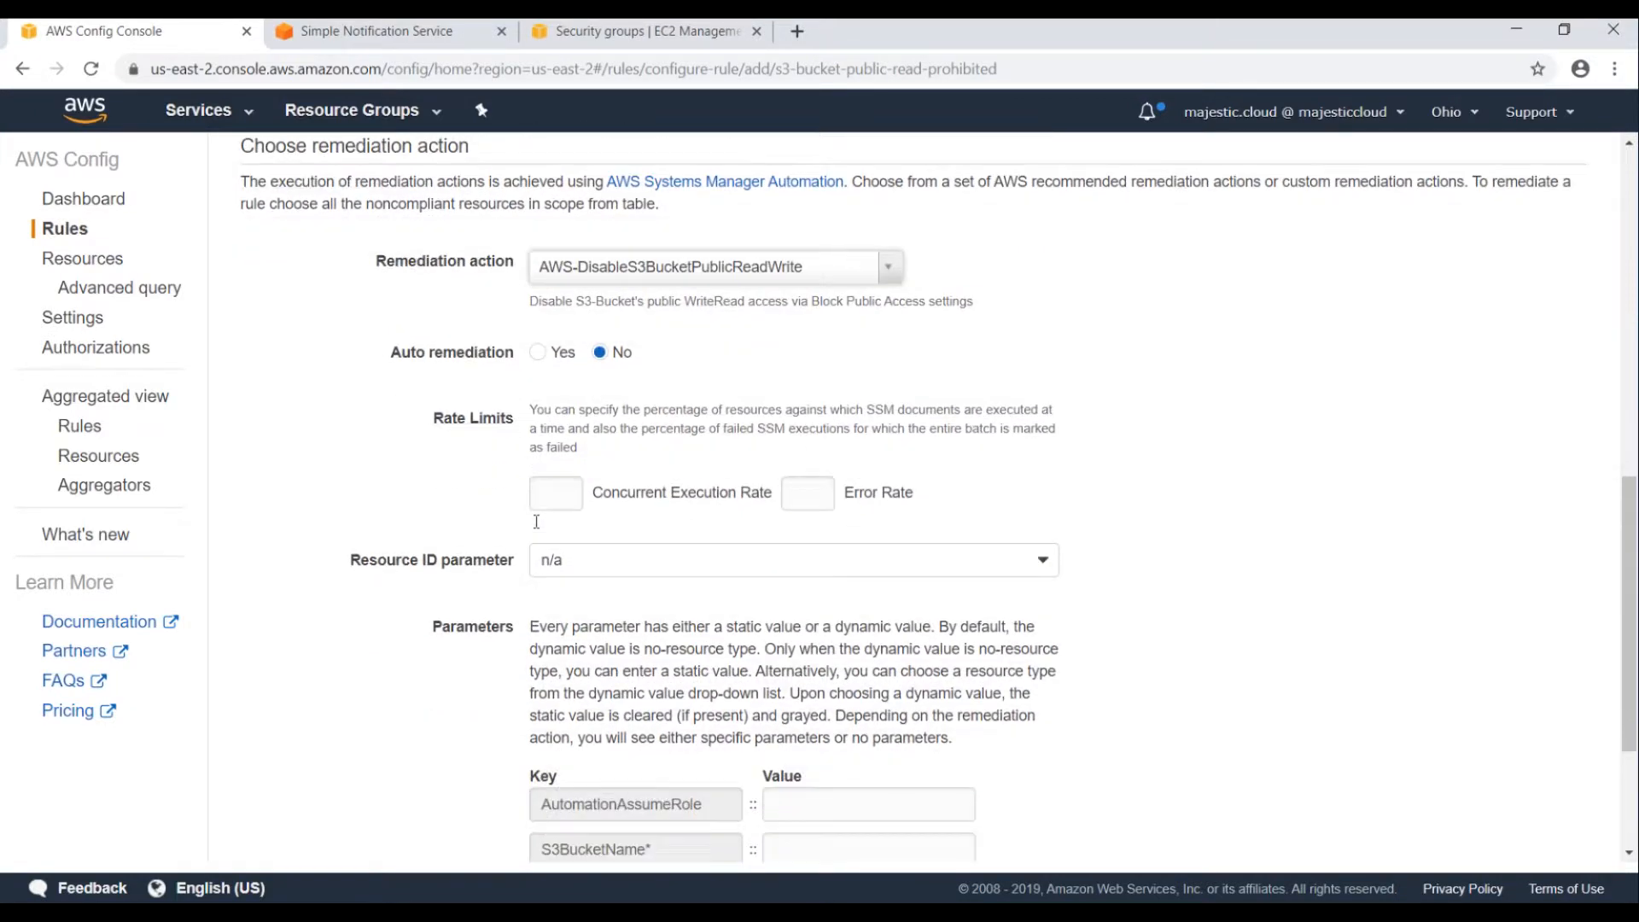
click(540, 354)
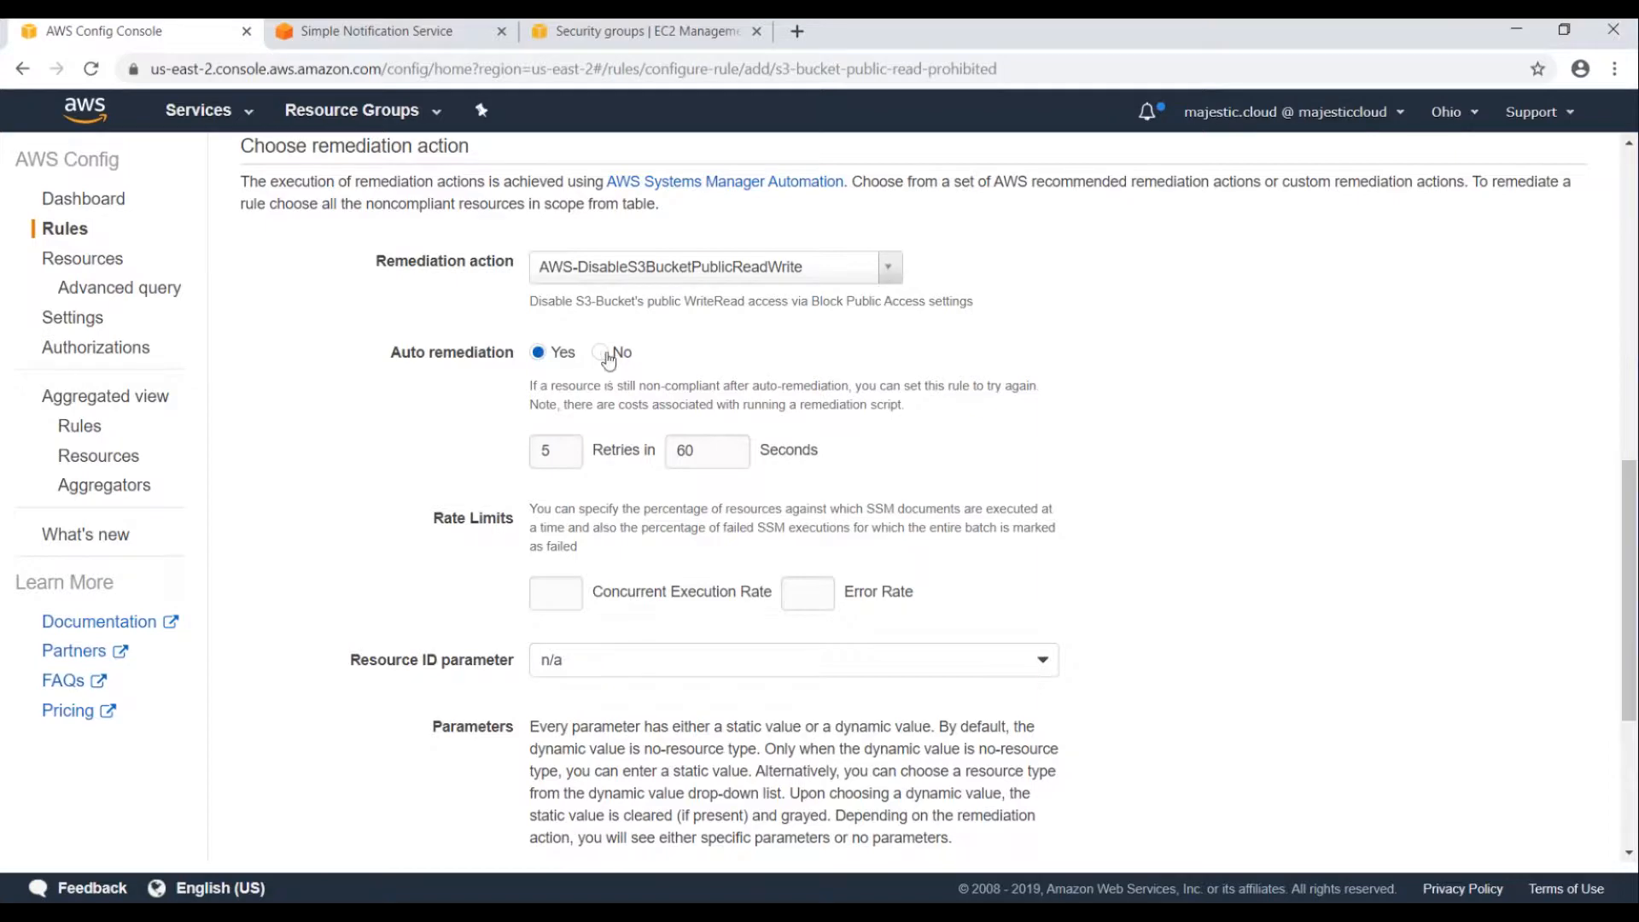
scroll(589, 435, down, 3)
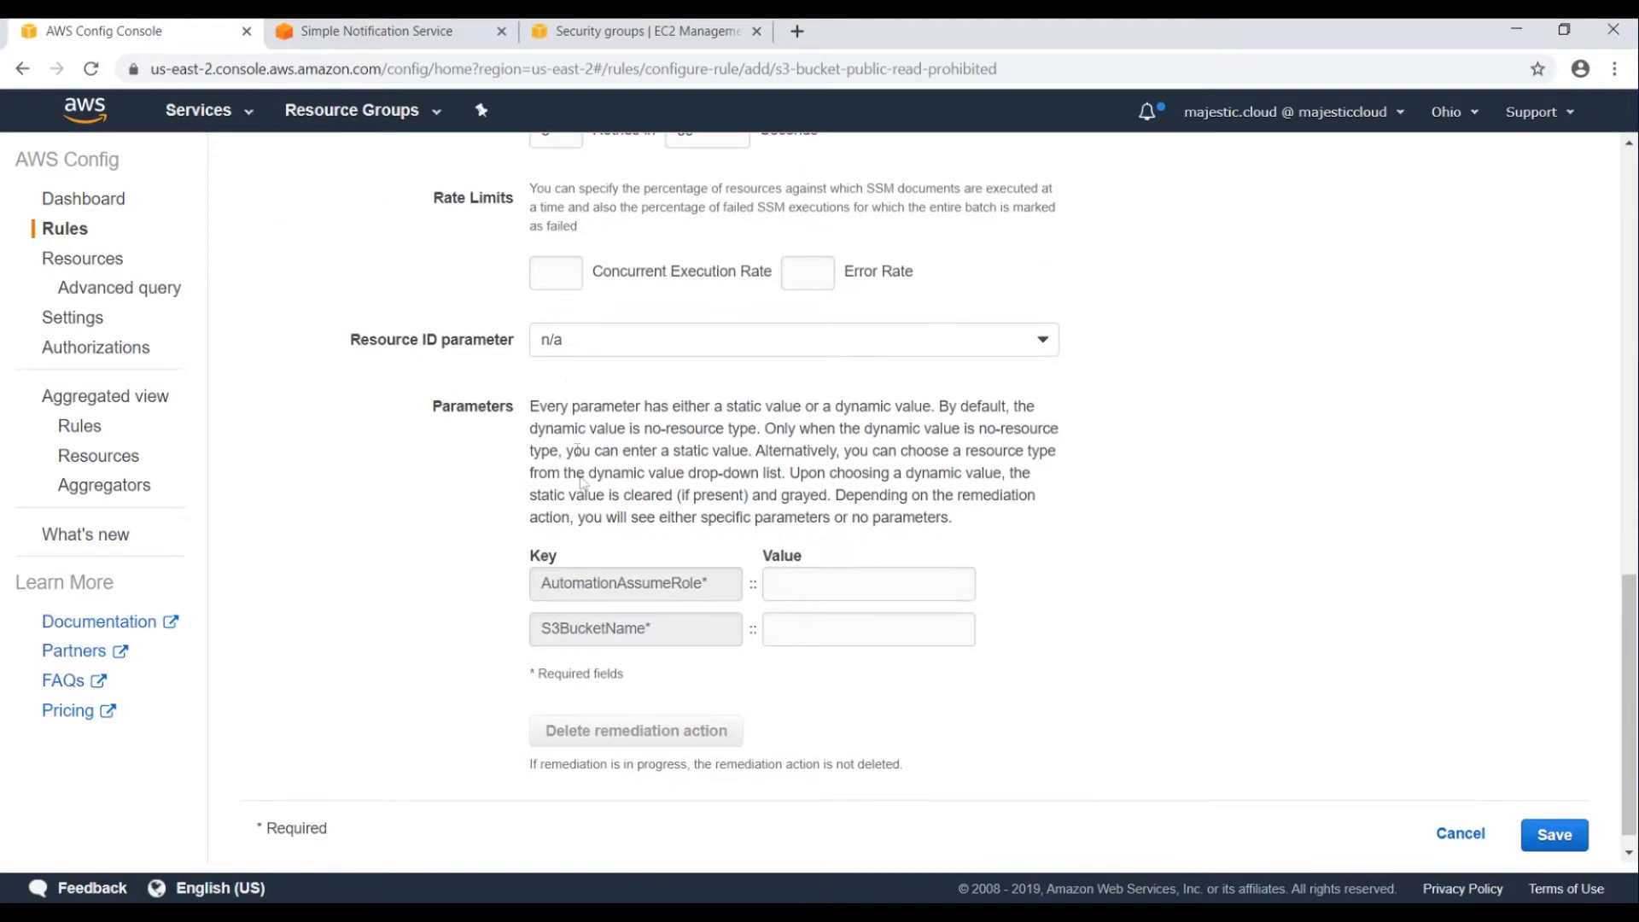
scroll(584, 401, up, 1)
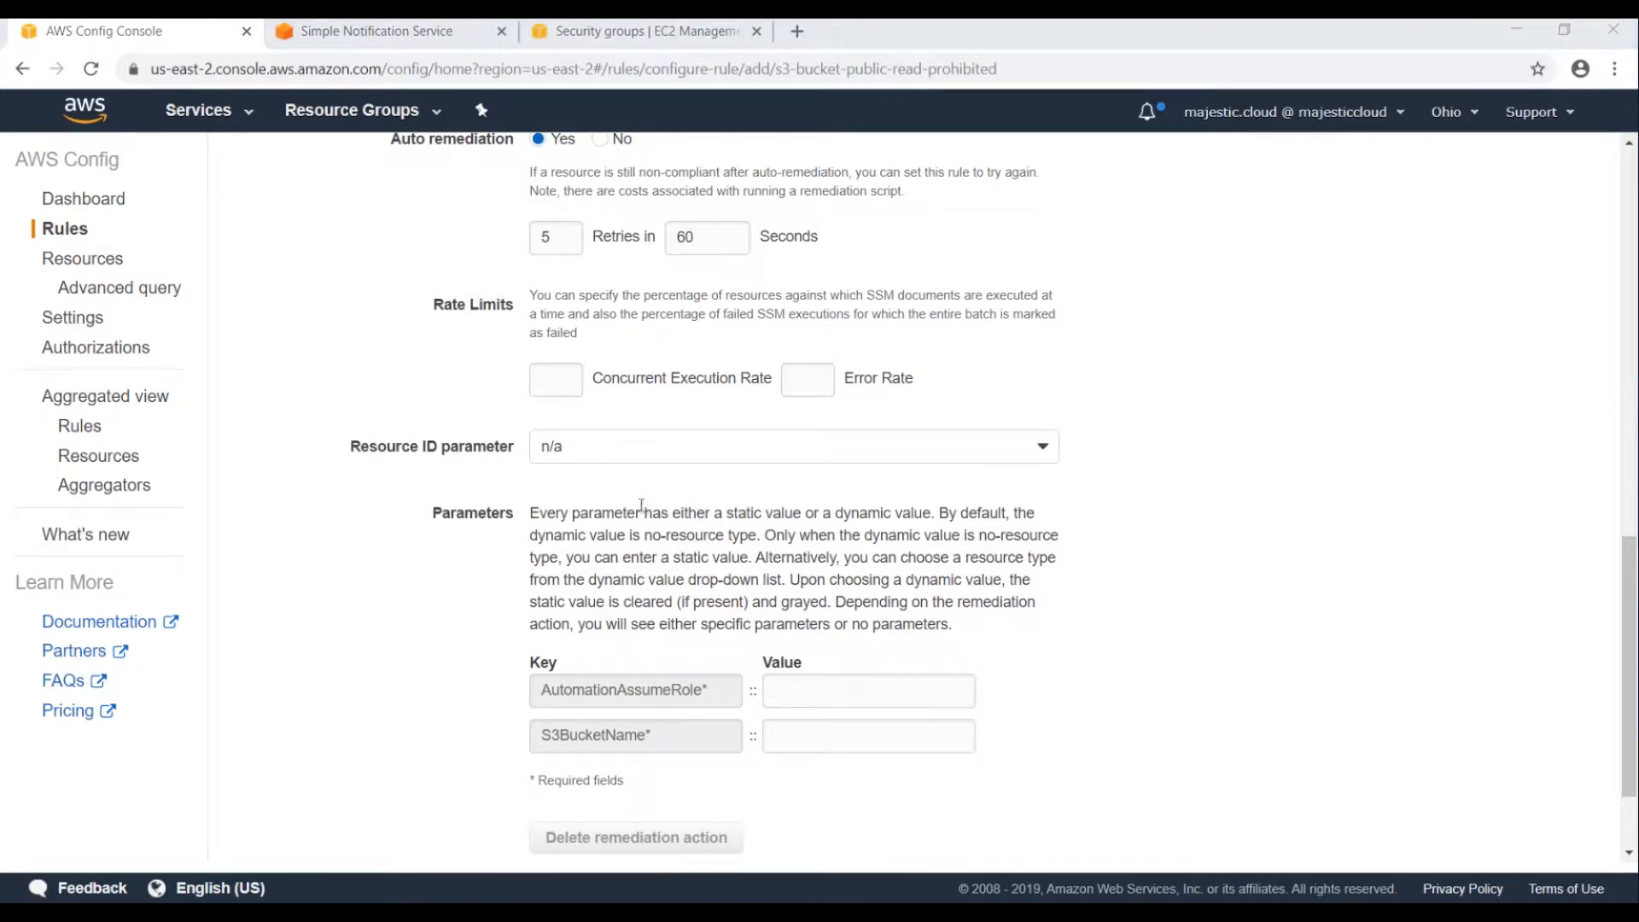
Set the Resource ID parameter to S3BucketName.
click(592, 442)
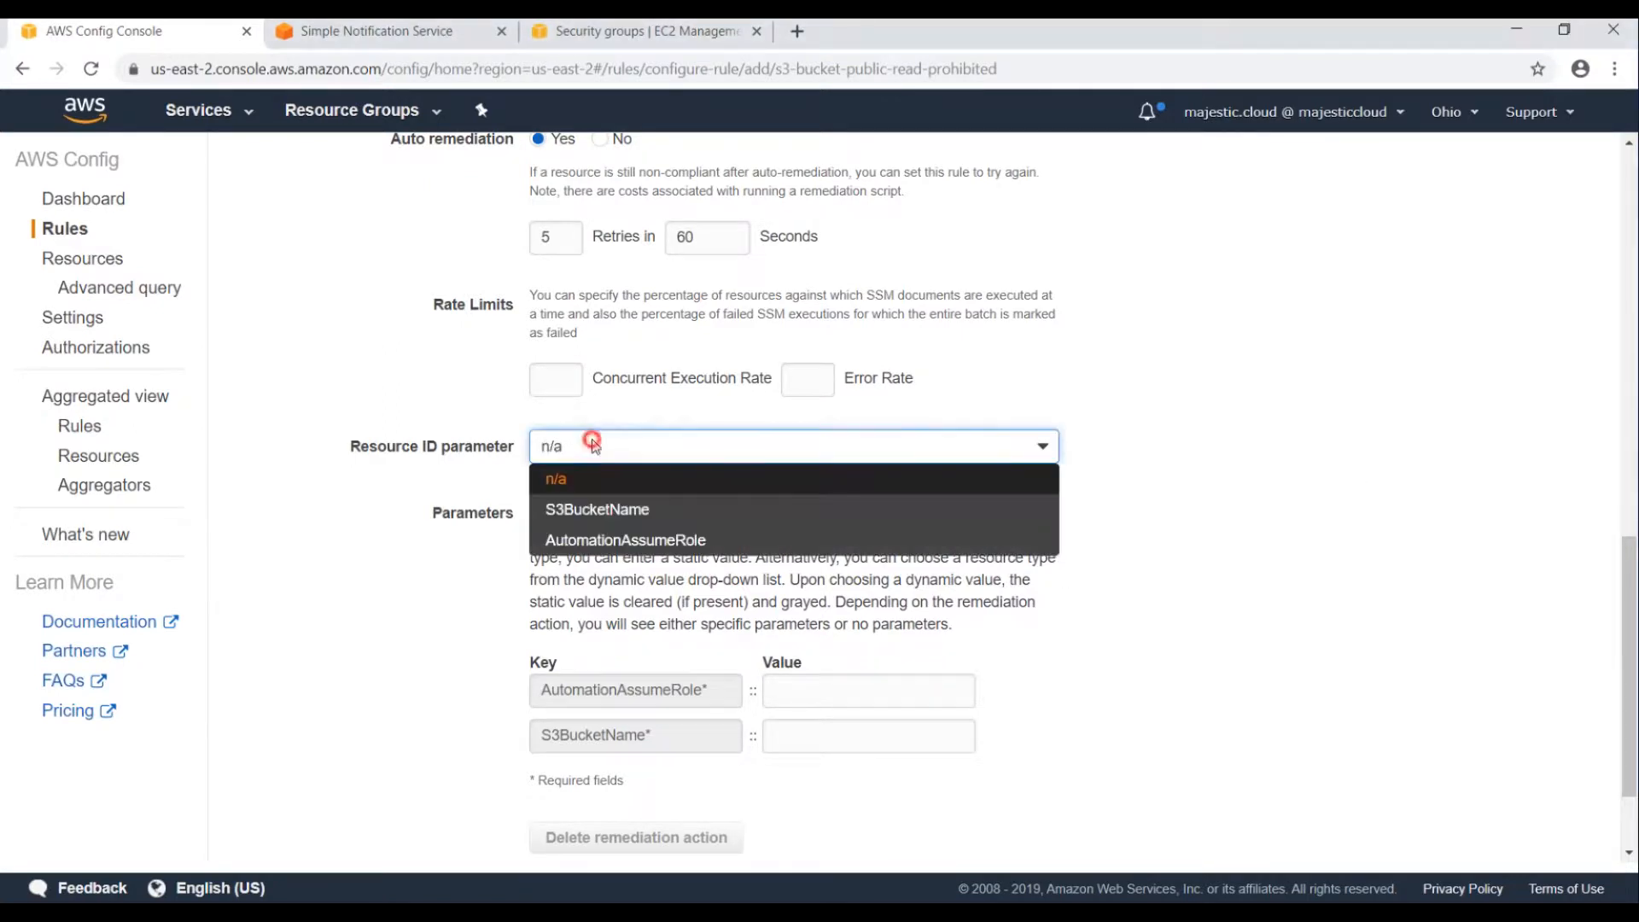
click(589, 510)
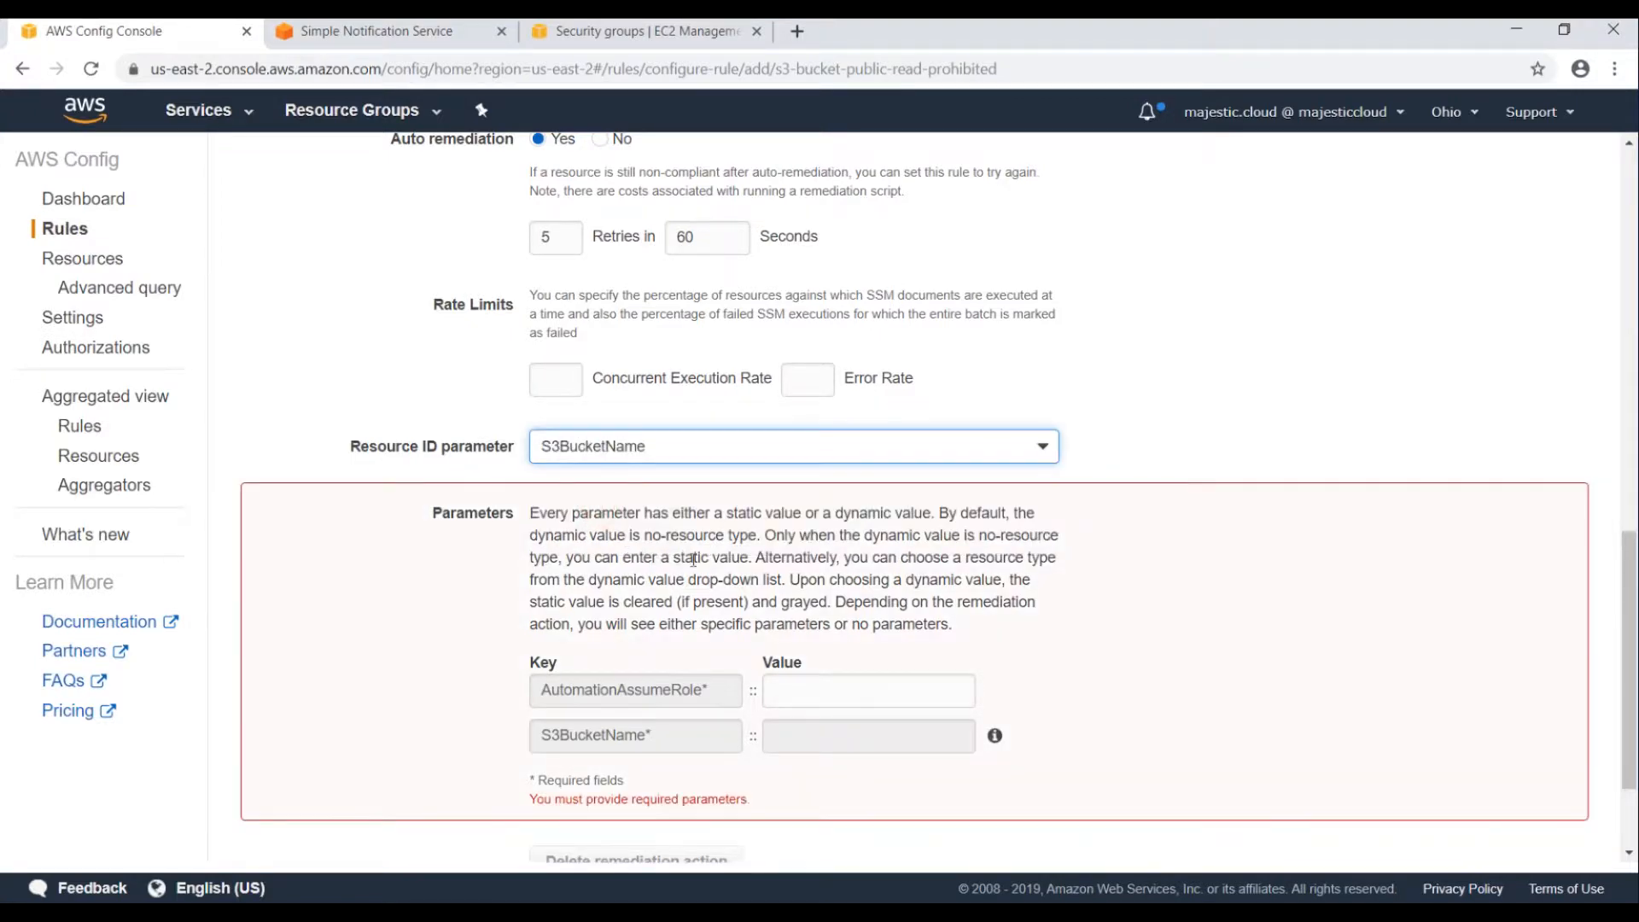
scroll(677, 558, down, 1)
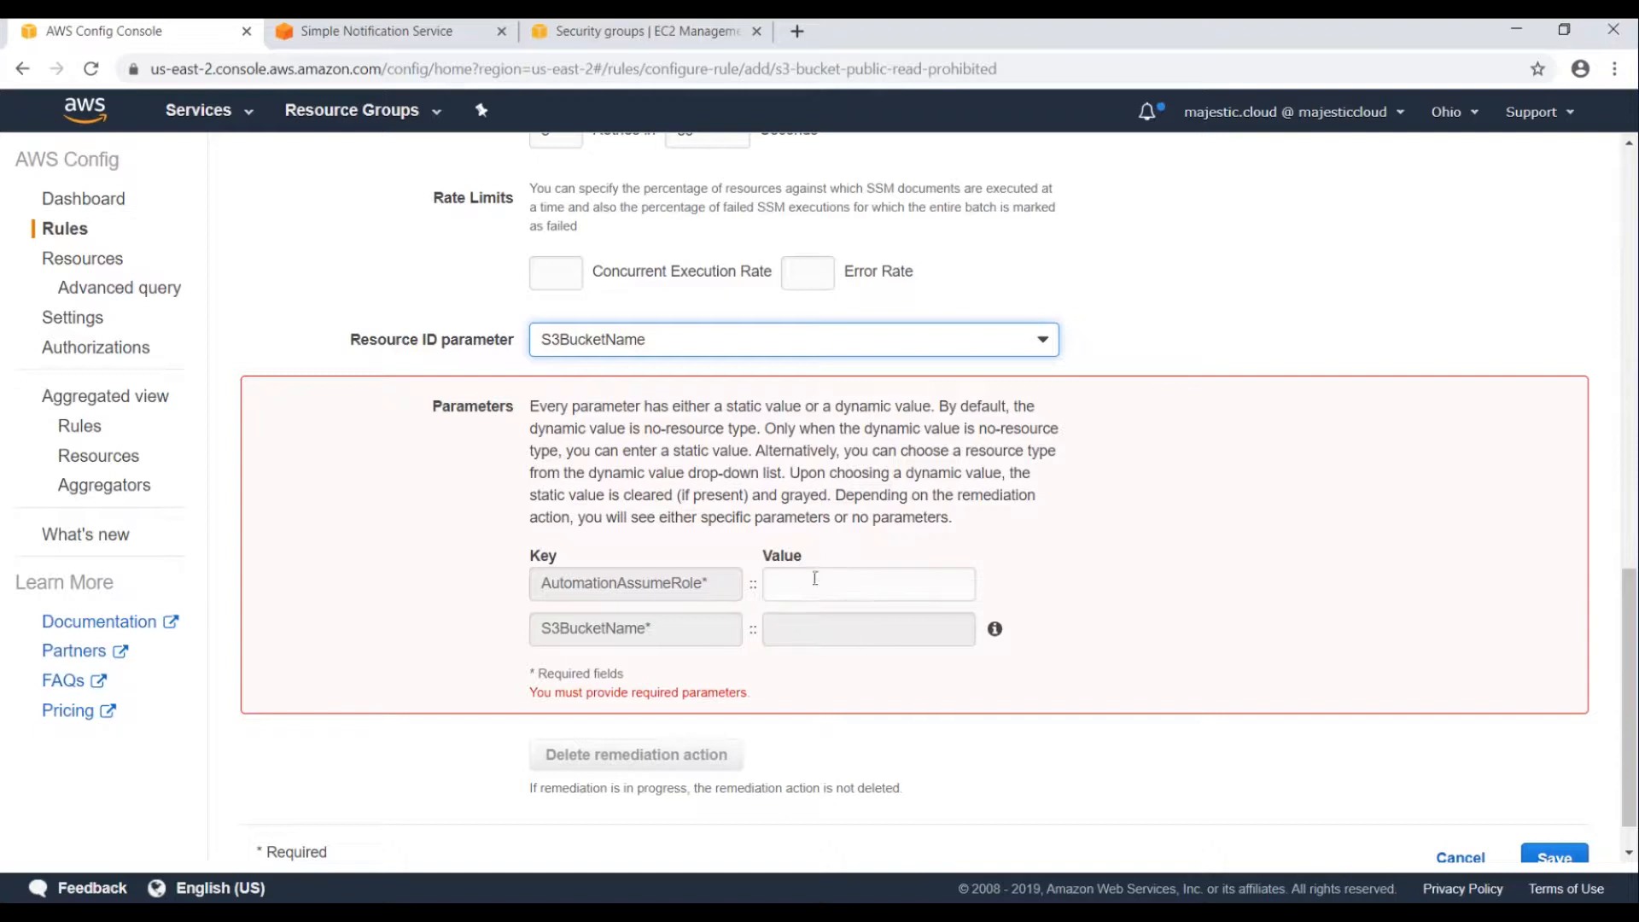
click(621, 343)
click(597, 370)
click(820, 633)
text(dd)
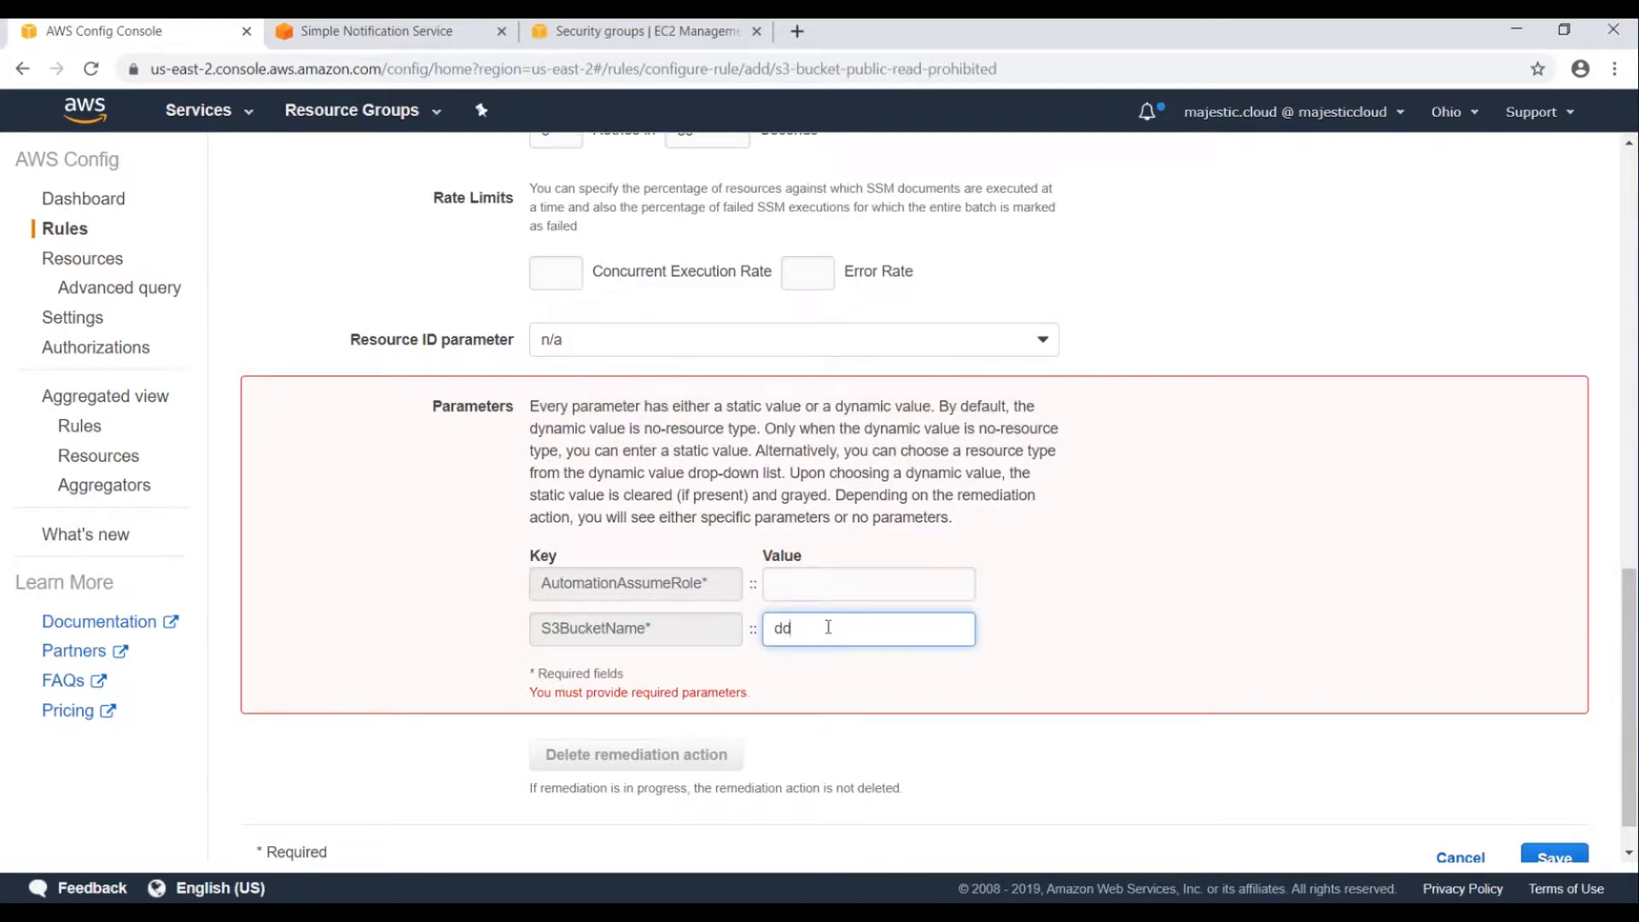
click(574, 339)
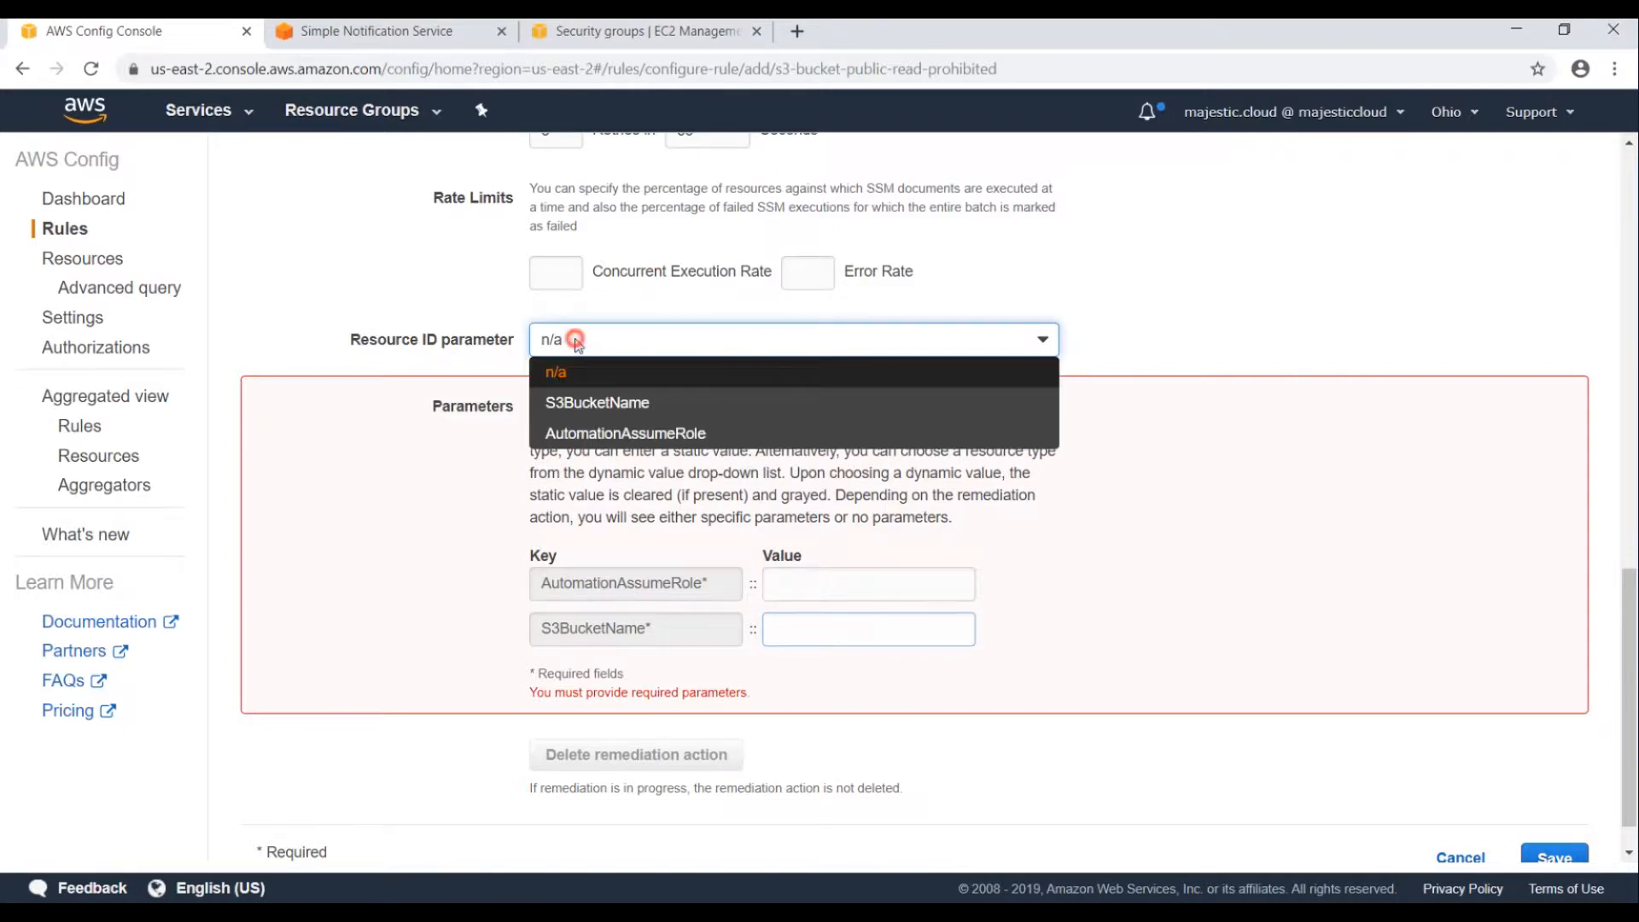
click(602, 399)
Paste the remediation role ARN into AutomationAssumeRole and save the rule.
click(817, 577)
key(ctrl+v)
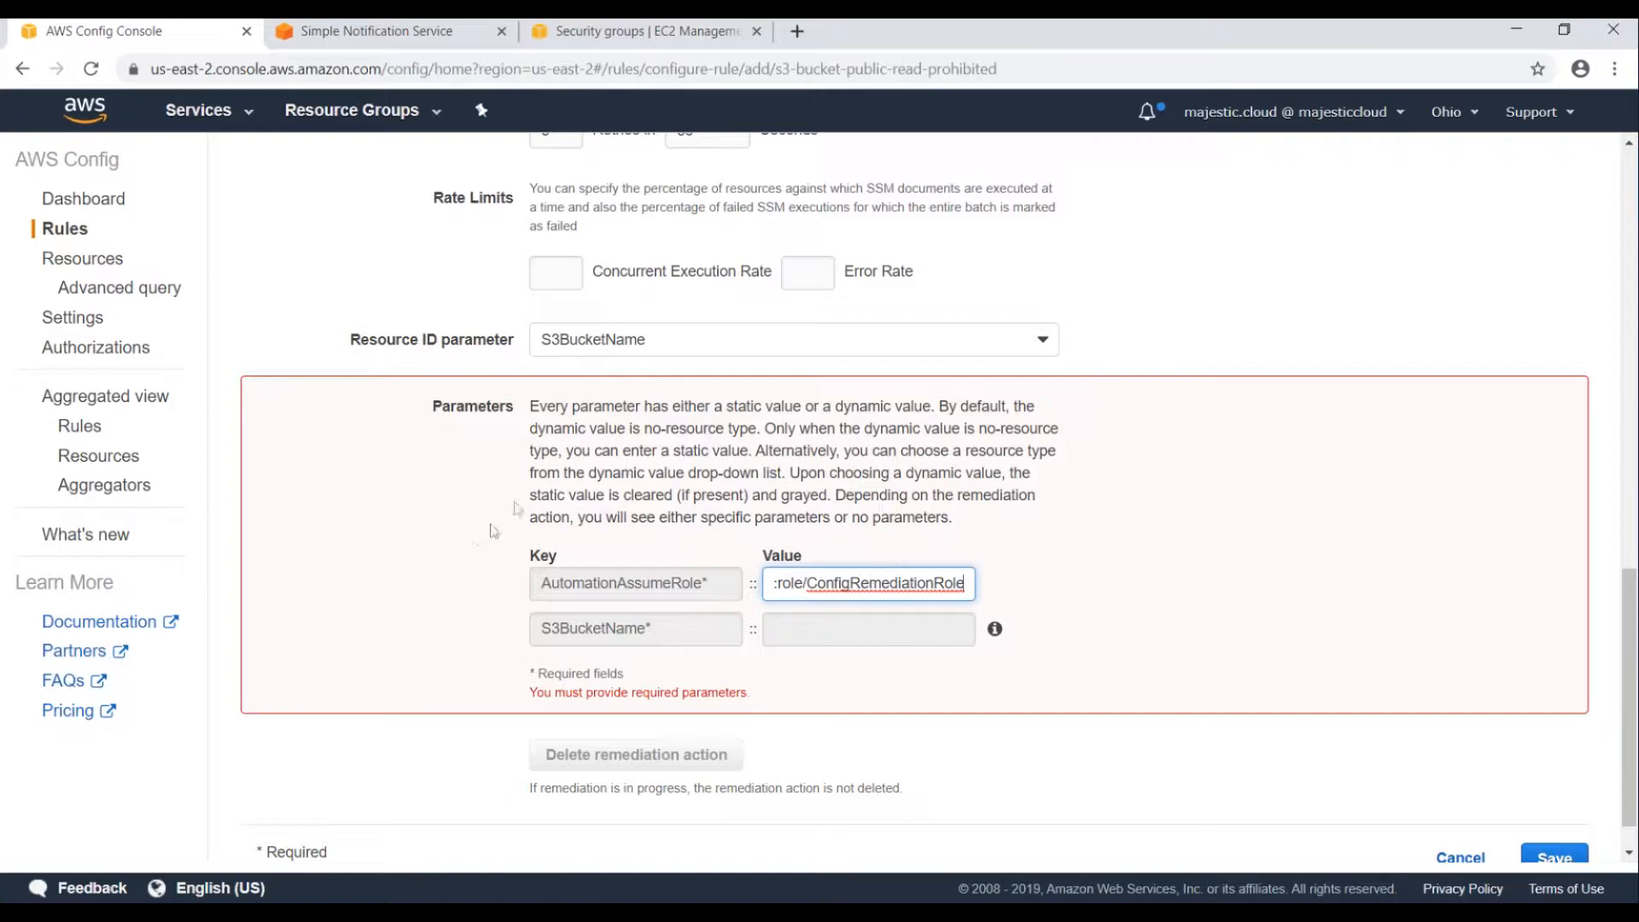
scroll(895, 465, down, 1)
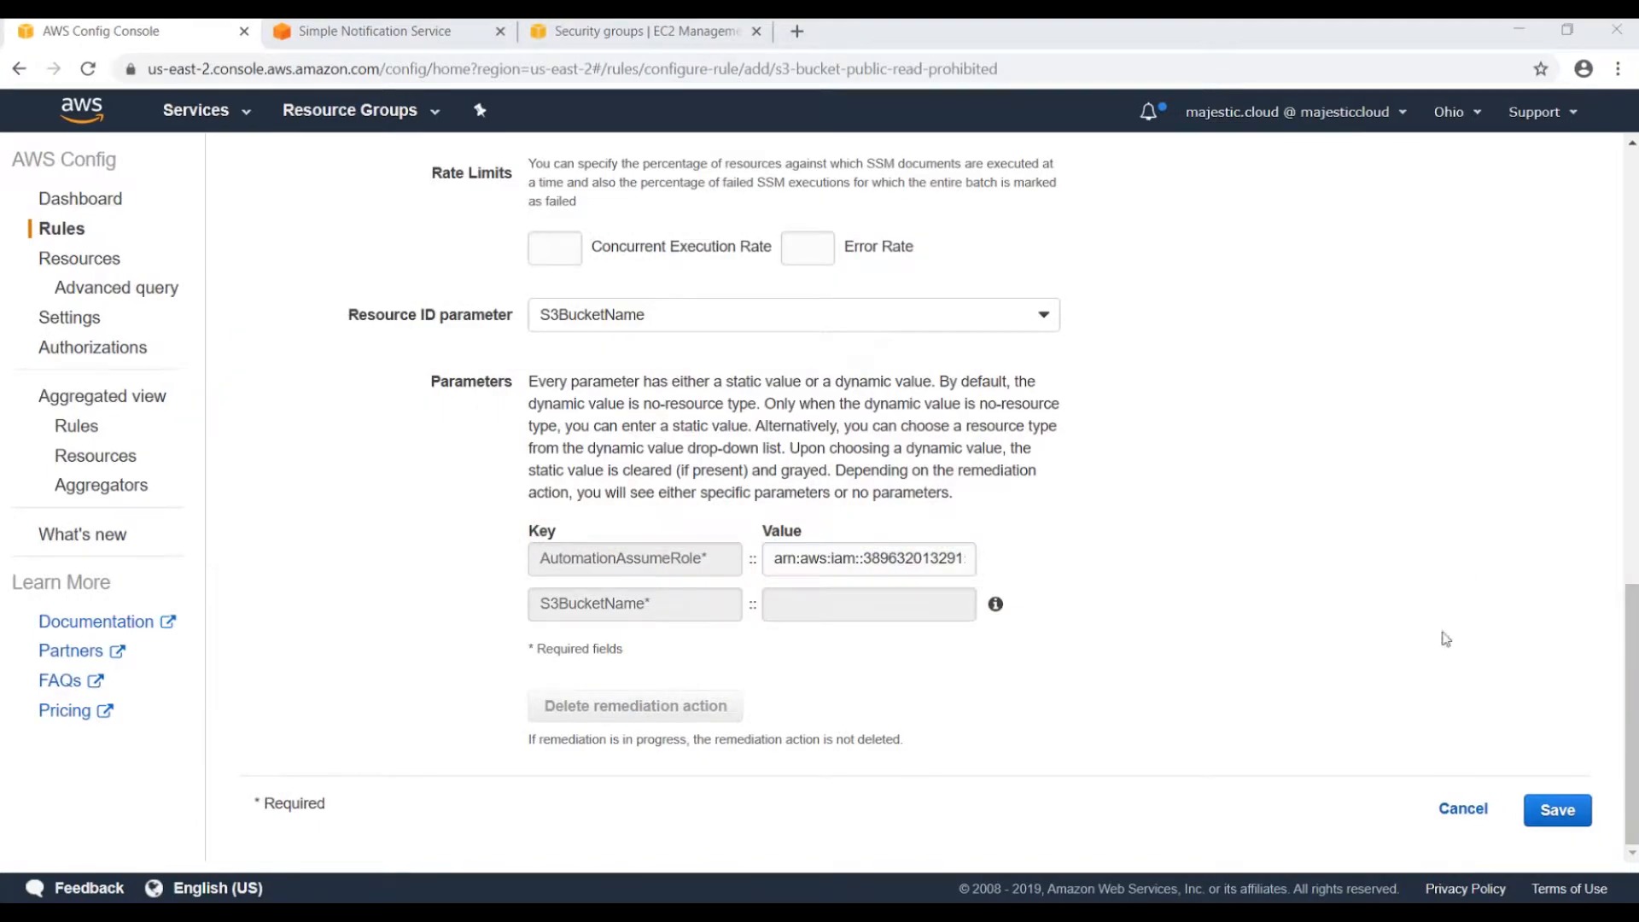
click(1570, 823)
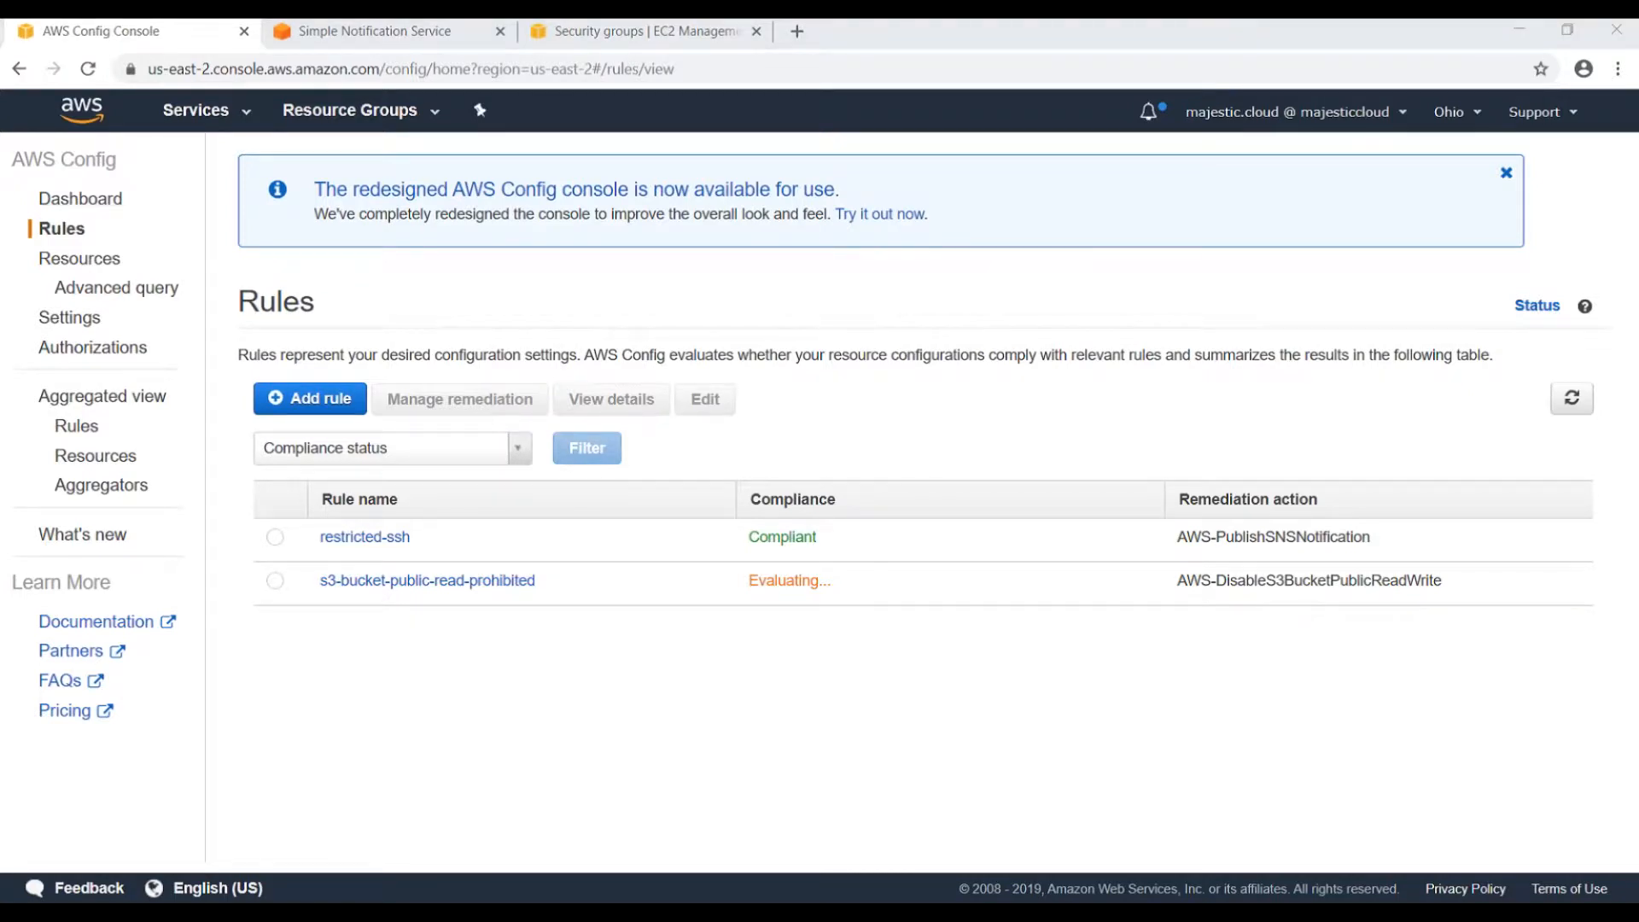
Open the rule details and confirm mc-config-uncompliant's remediation executed successfully.
click(1572, 397)
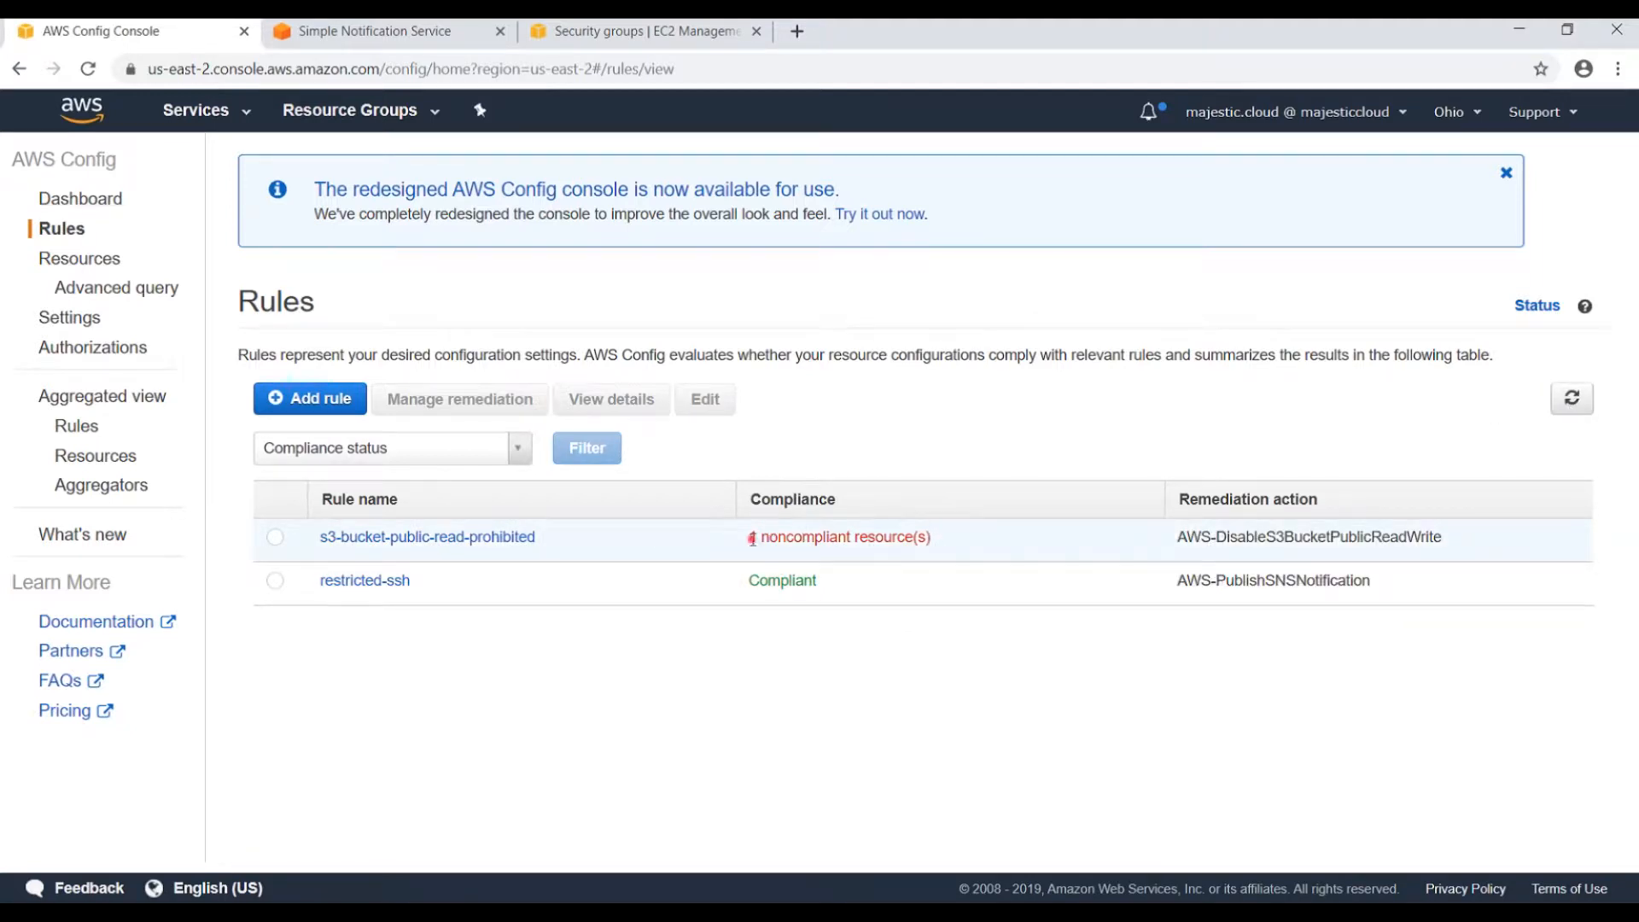
drag(751, 538, 946, 538)
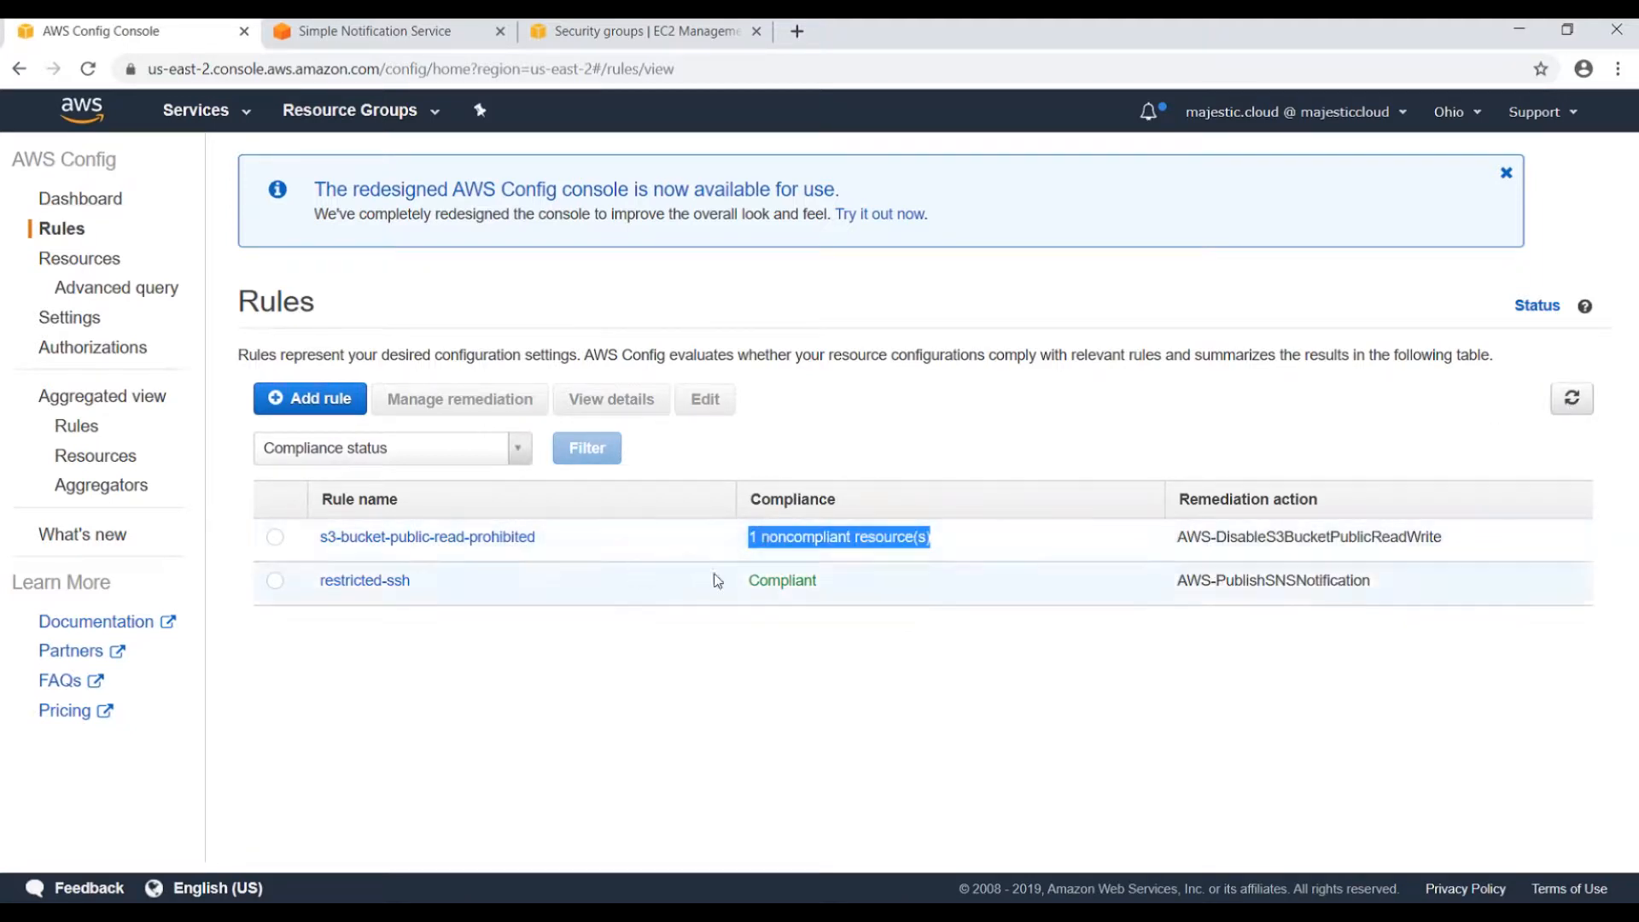
click(439, 537)
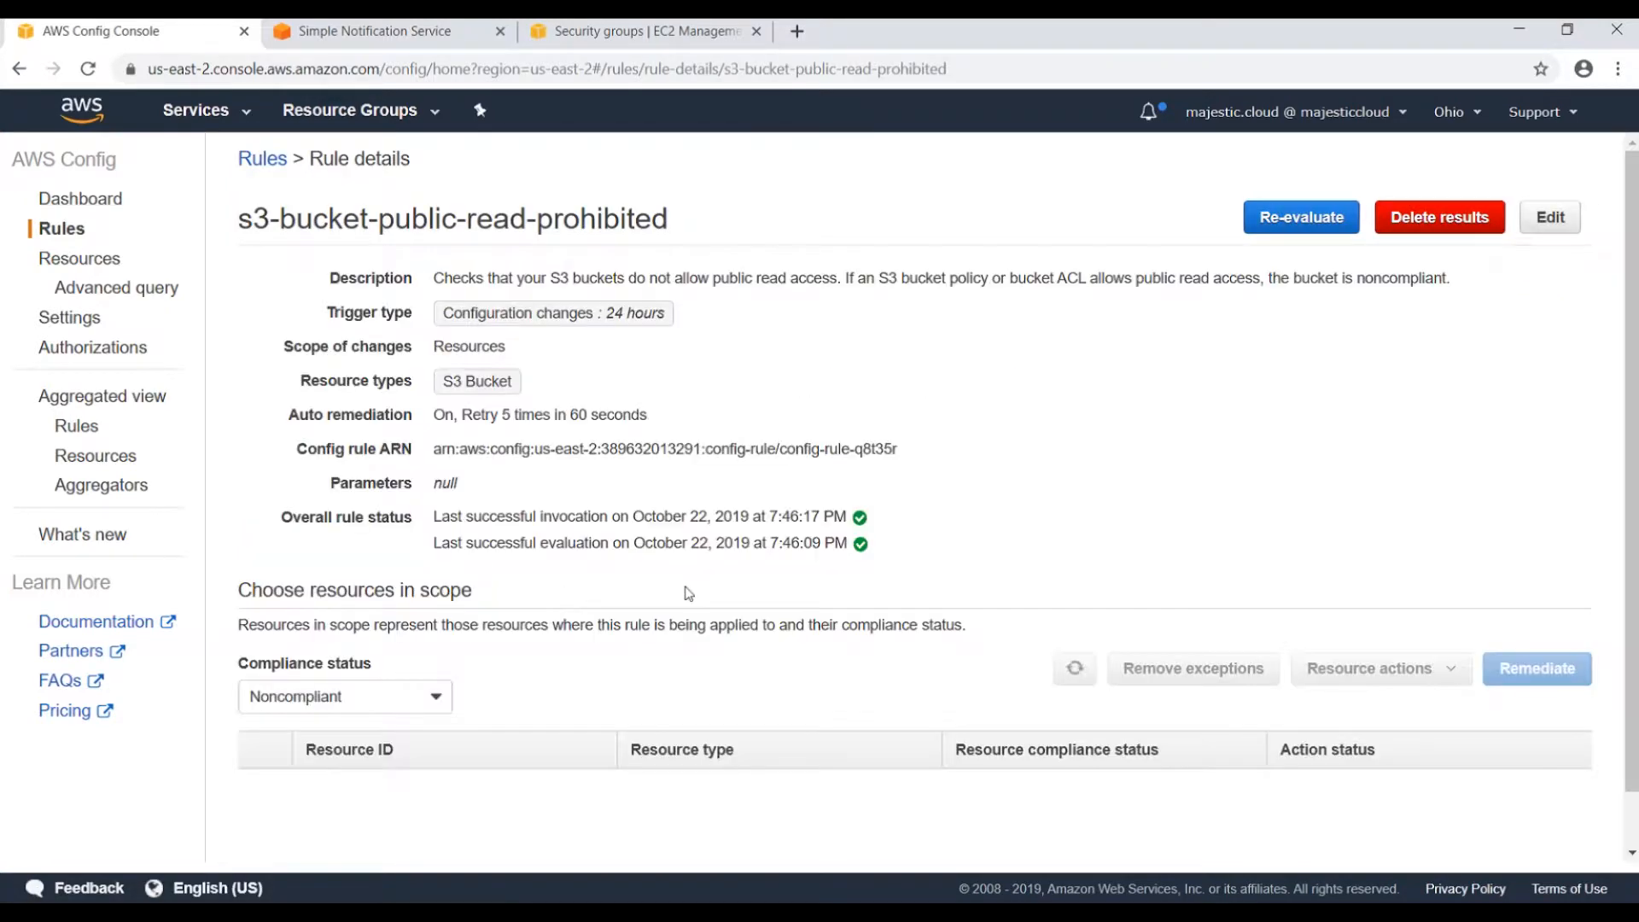
scroll(871, 684, down, 2)
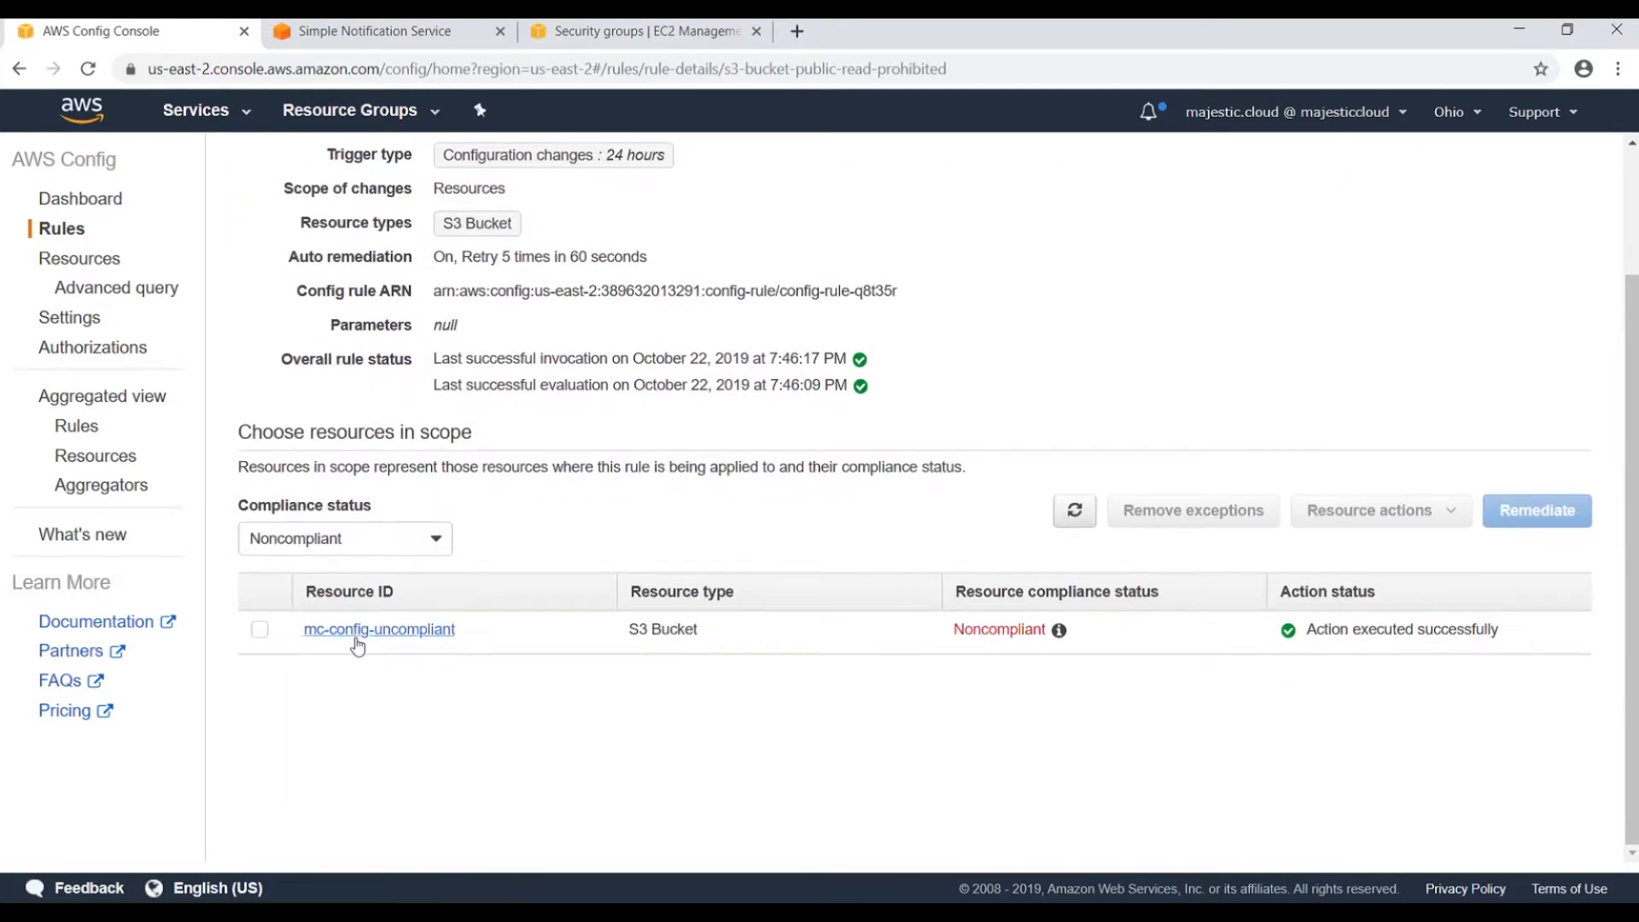
drag(487, 640, 304, 641)
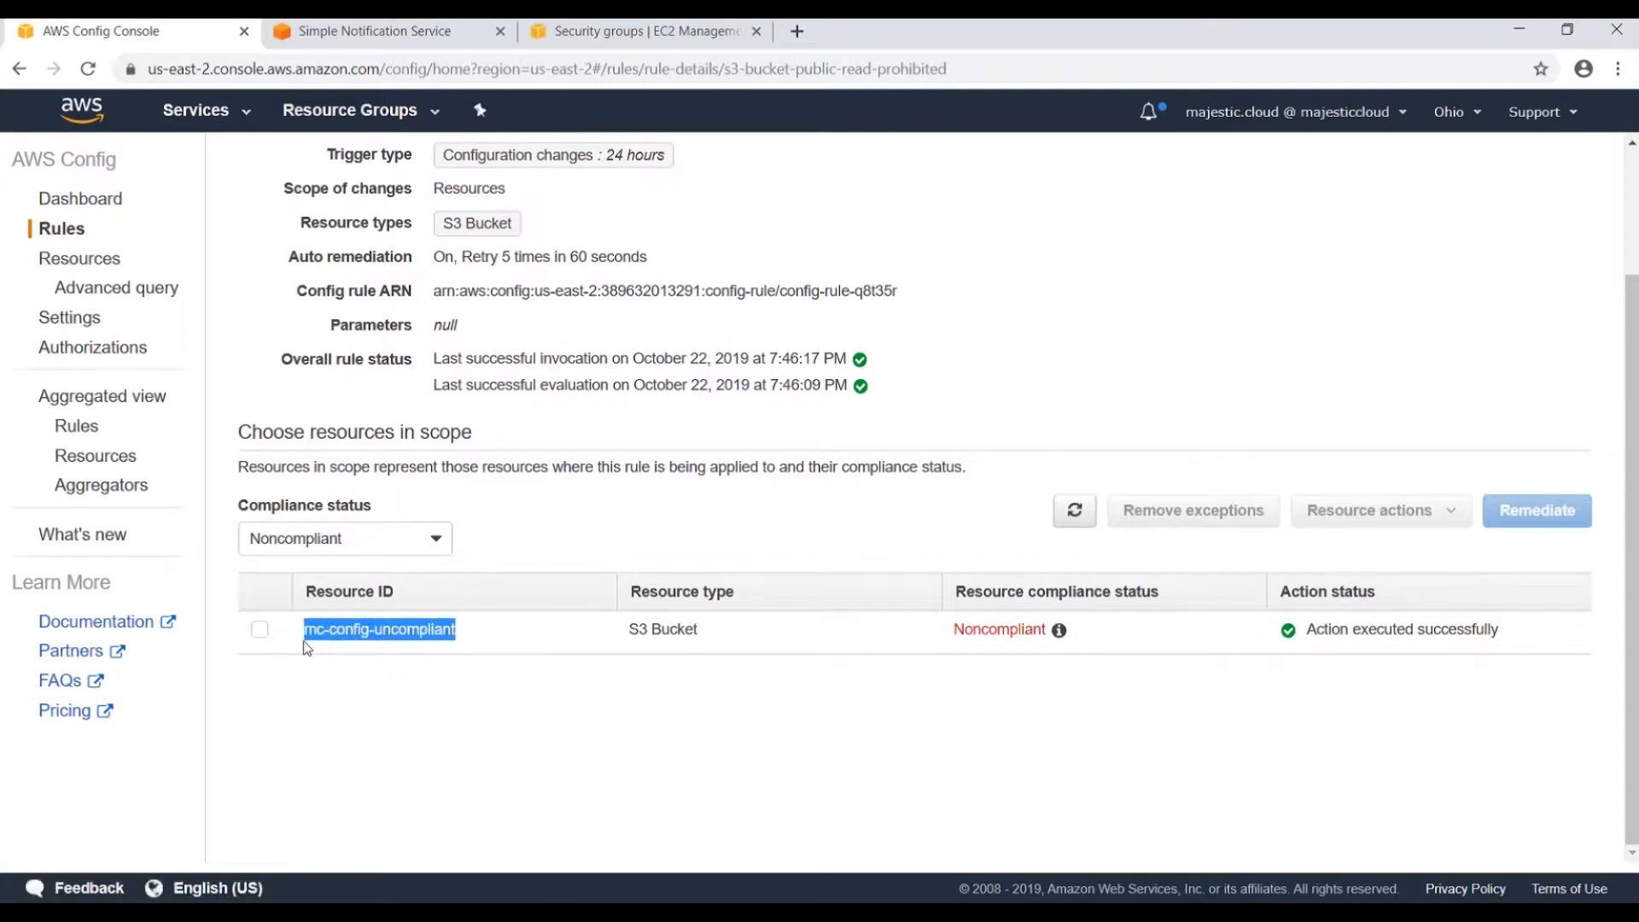
click(663, 681)
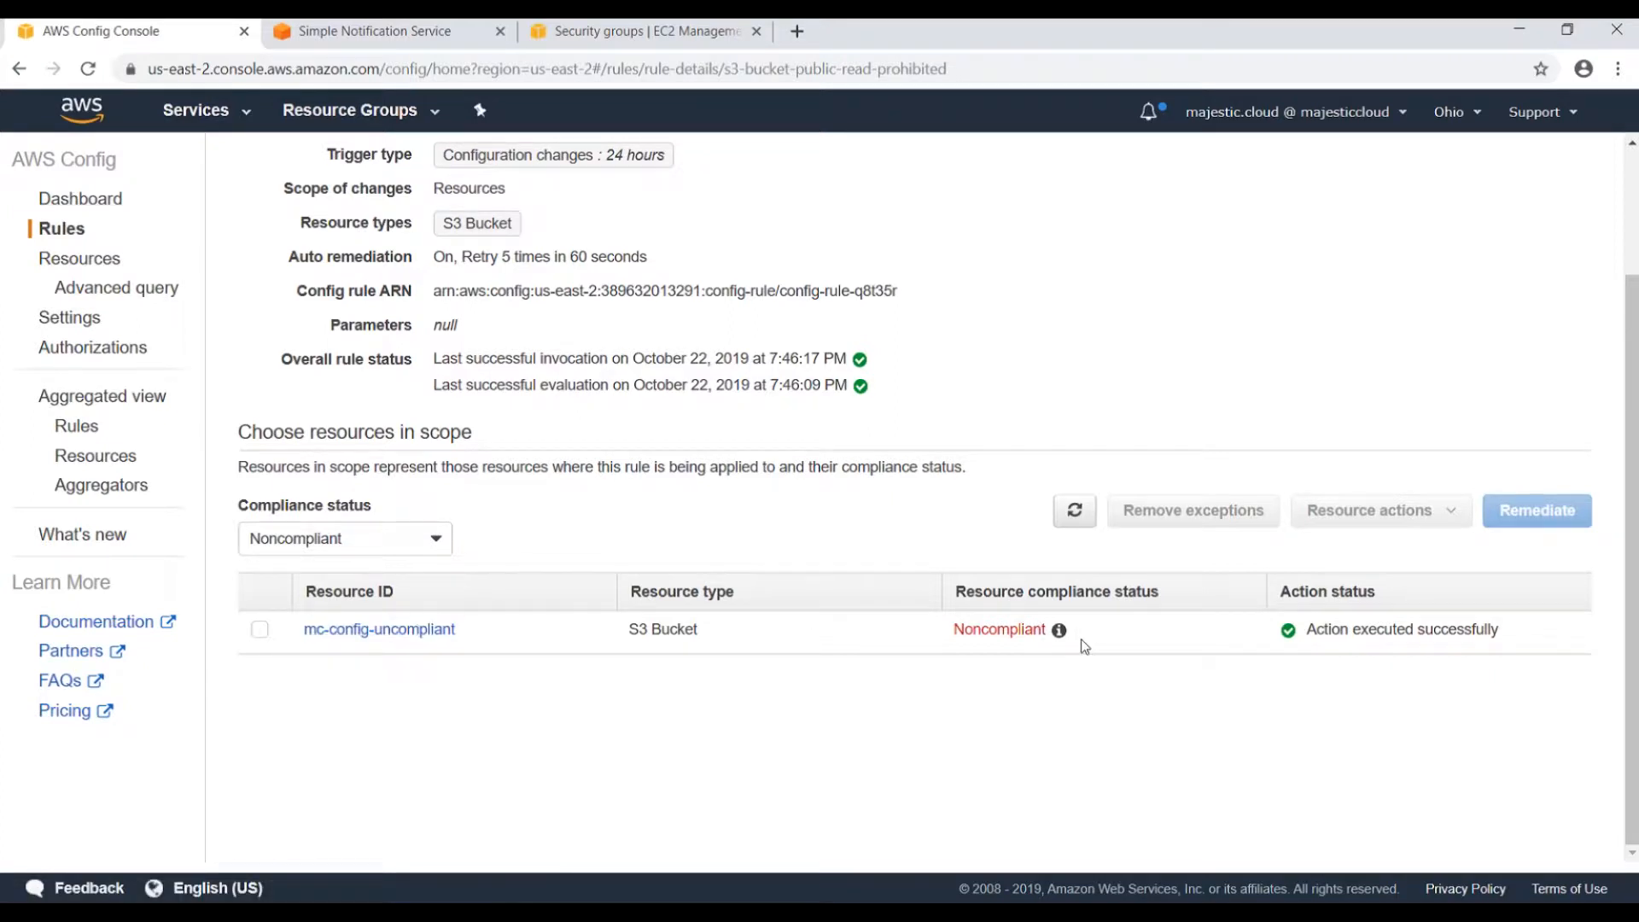
drag(1299, 630, 1471, 632)
click(1397, 658)
click(1353, 698)
drag(1328, 629, 1471, 629)
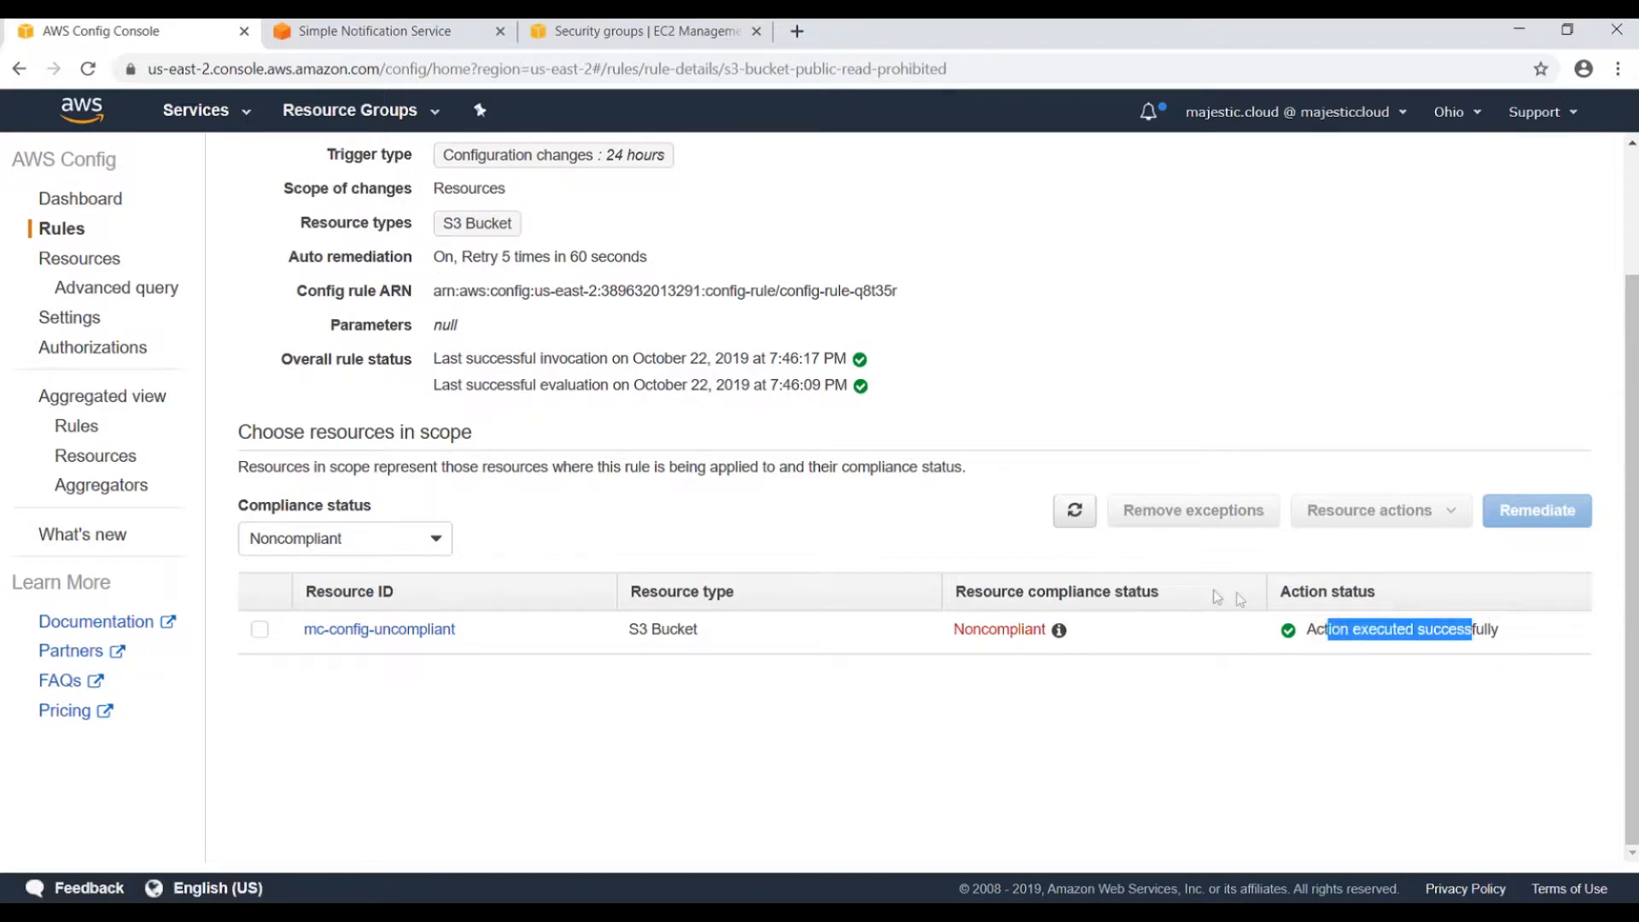
Search the AWS services list for 's3'.
click(243, 112)
text(s3)
drag(334, 188, 269, 187)
Open S3 in a new tab and select the mc-config-uncompliant bucket.
text(s3)
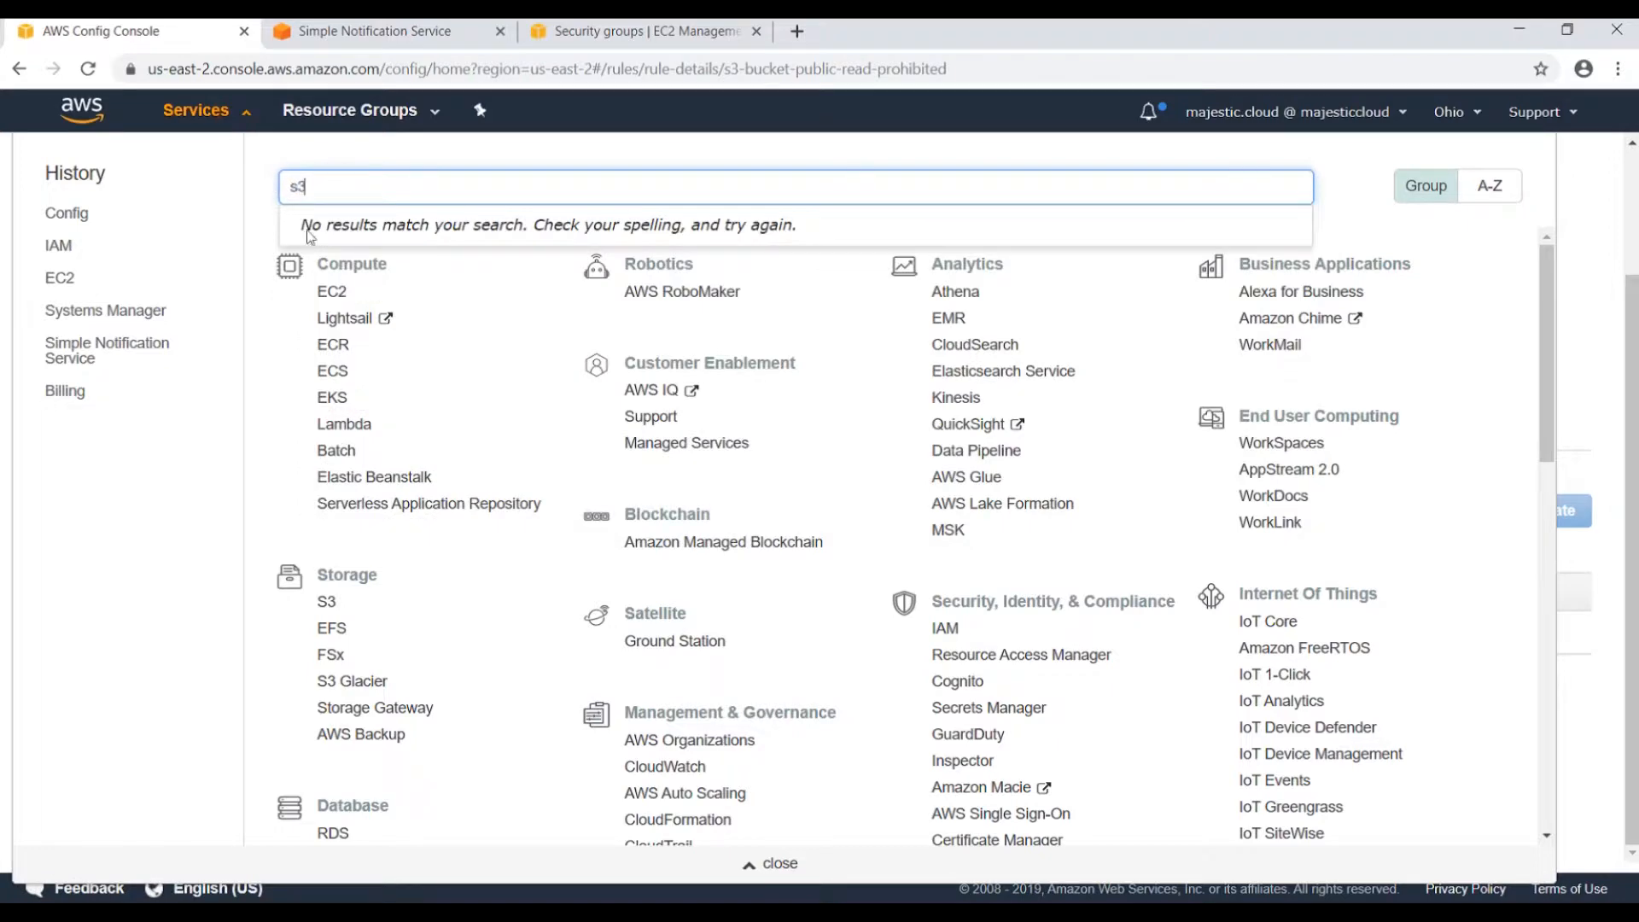
ctrl+click(328, 248)
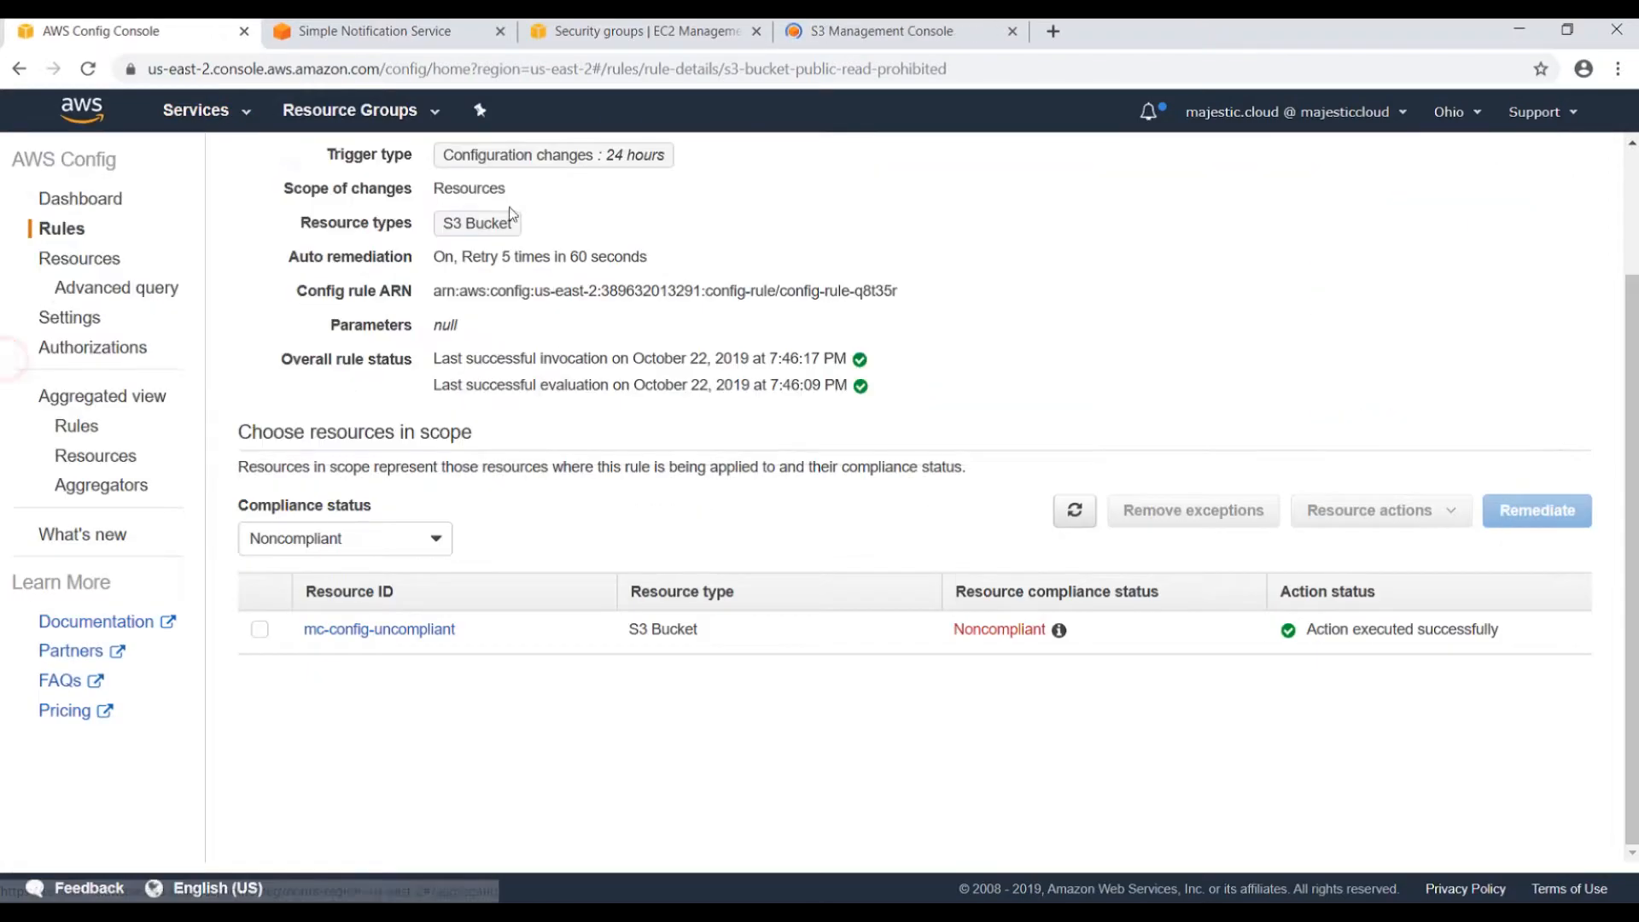
click(854, 34)
scroll(816, 549, down, 5)
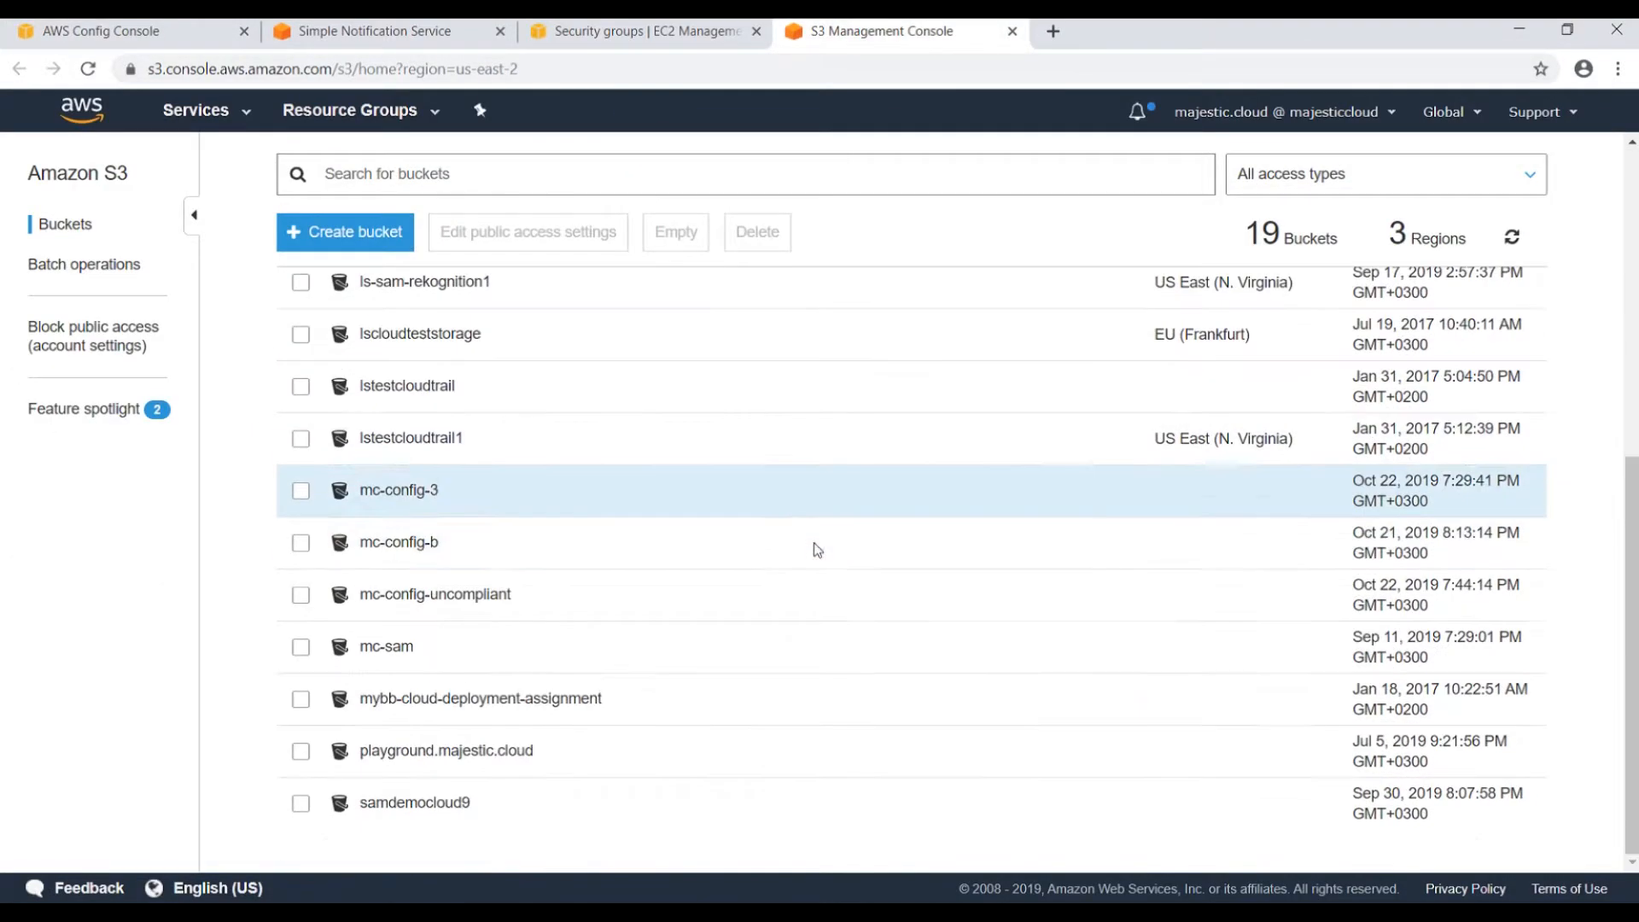
scroll(825, 547, up, 3)
scroll(825, 548, down, 3)
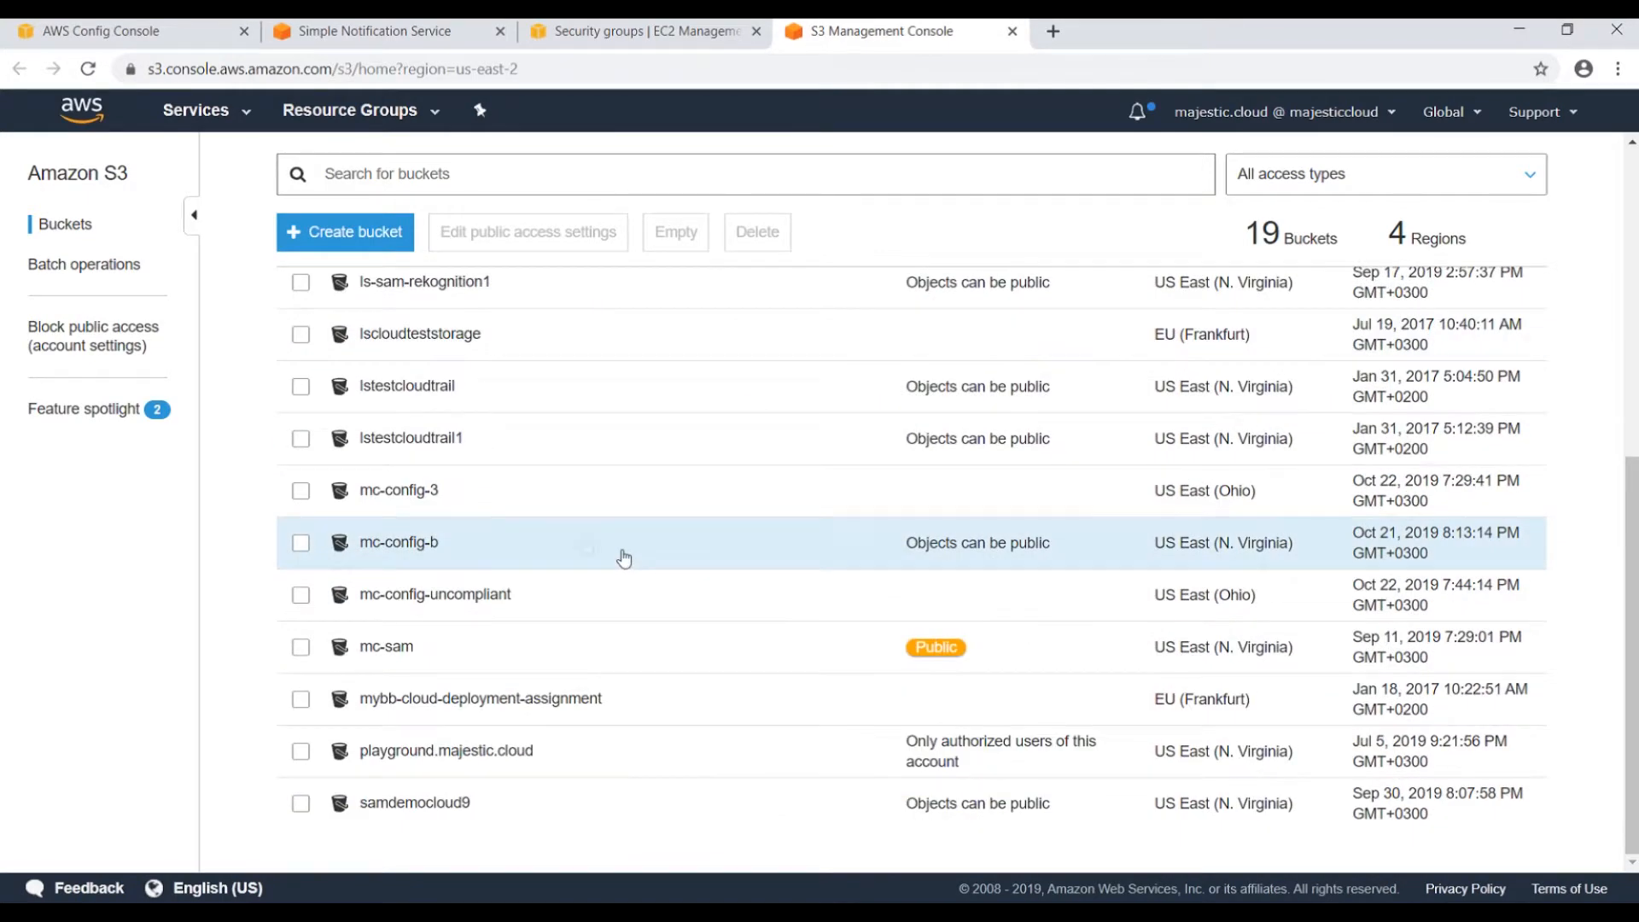
click(443, 596)
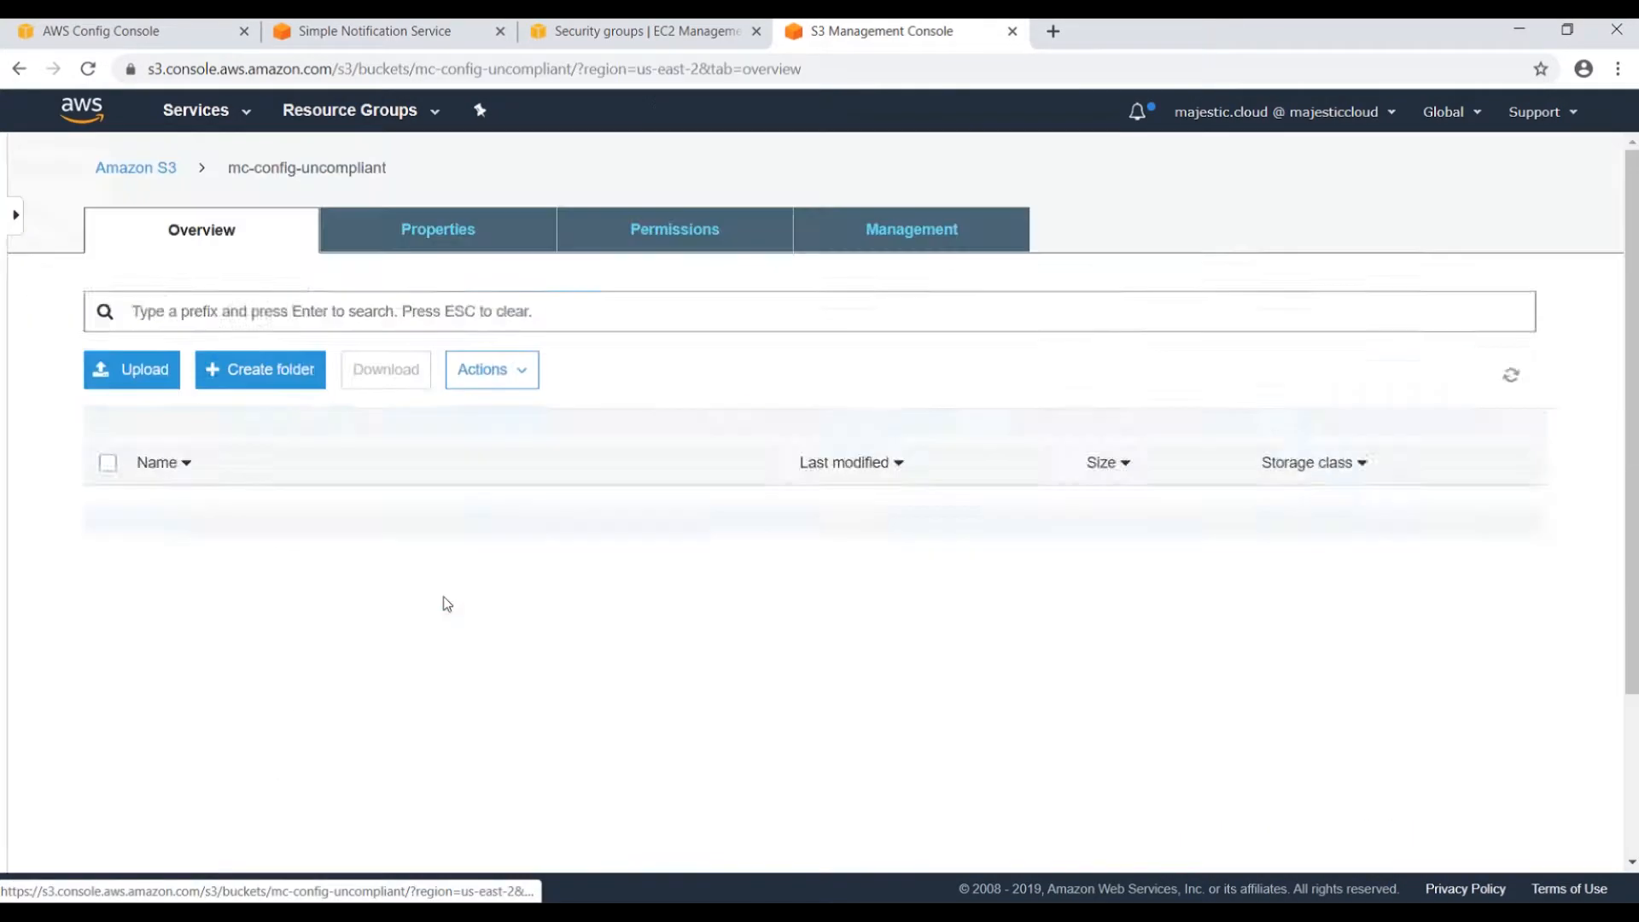
Check Permissions: blocking via any ACLs and any bucket policies is On.
click(671, 229)
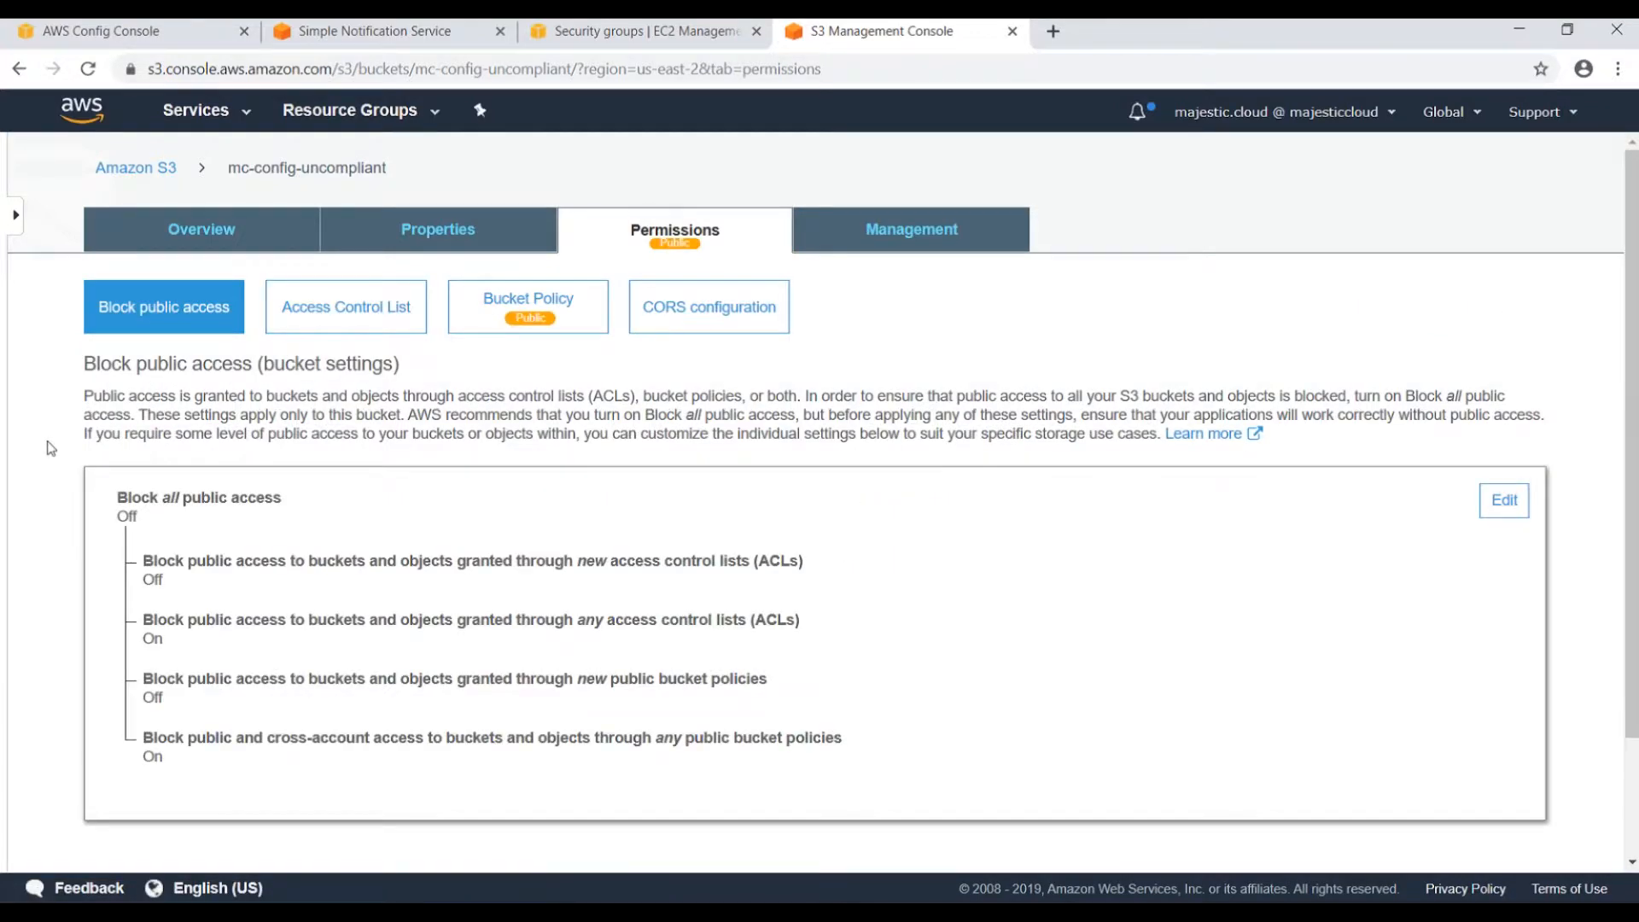
drag(139, 639, 188, 644)
drag(141, 756, 194, 772)
drag(139, 619, 195, 639)
click(161, 644)
click(147, 769)
double_click(149, 757)
Glance at the SNS NotifyMe topic, then return to the Config rule details.
click(441, 32)
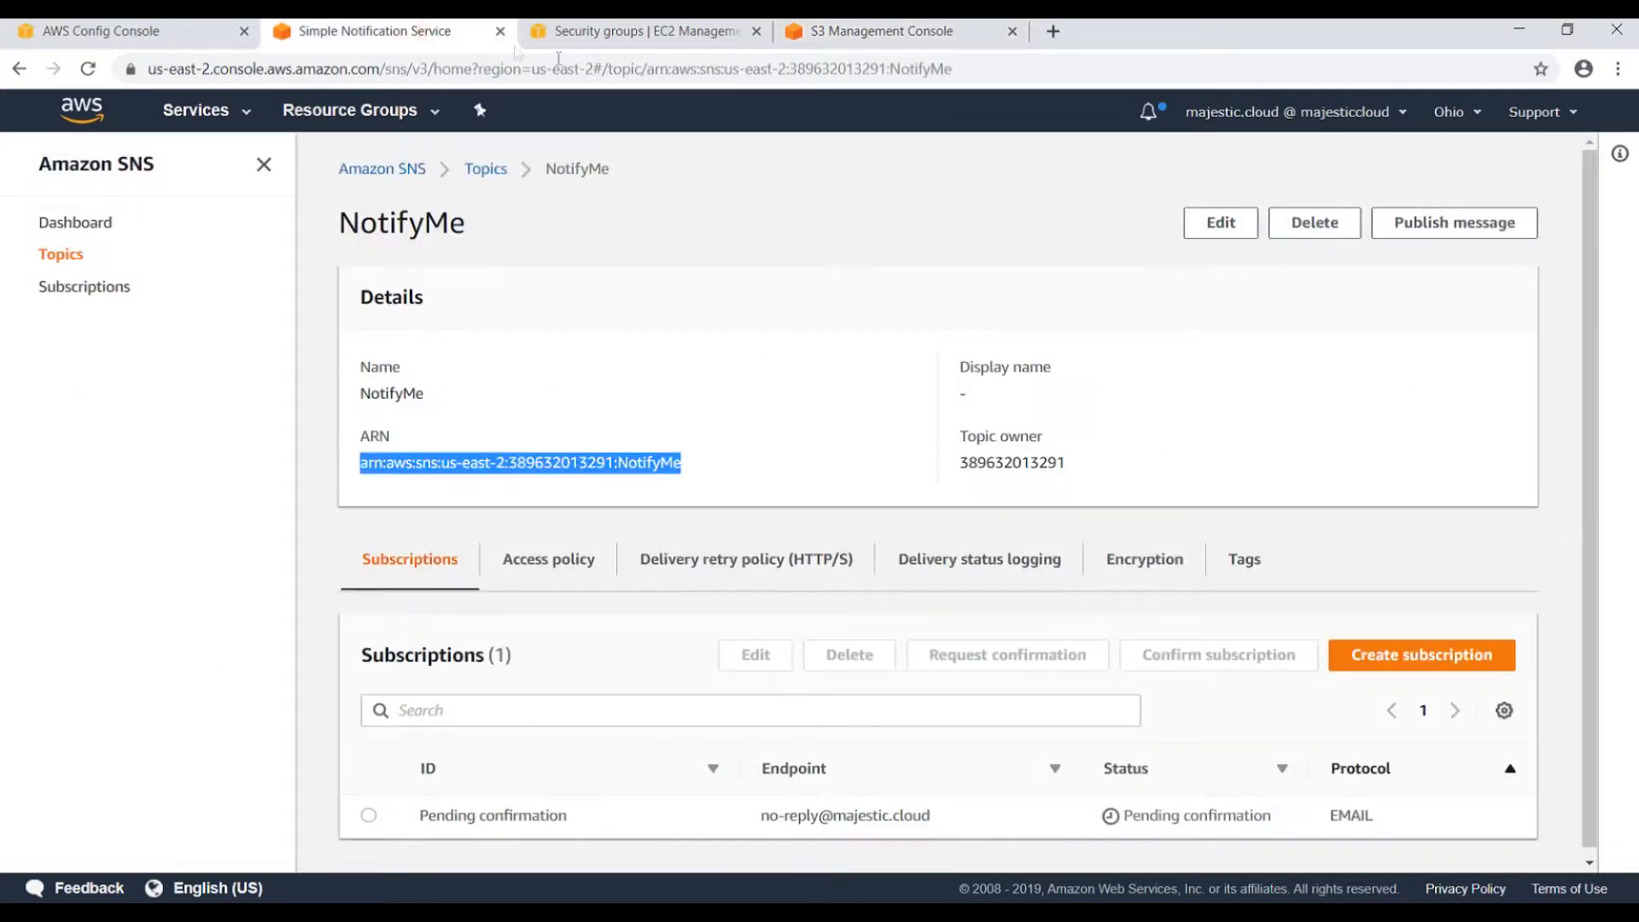
click(186, 33)
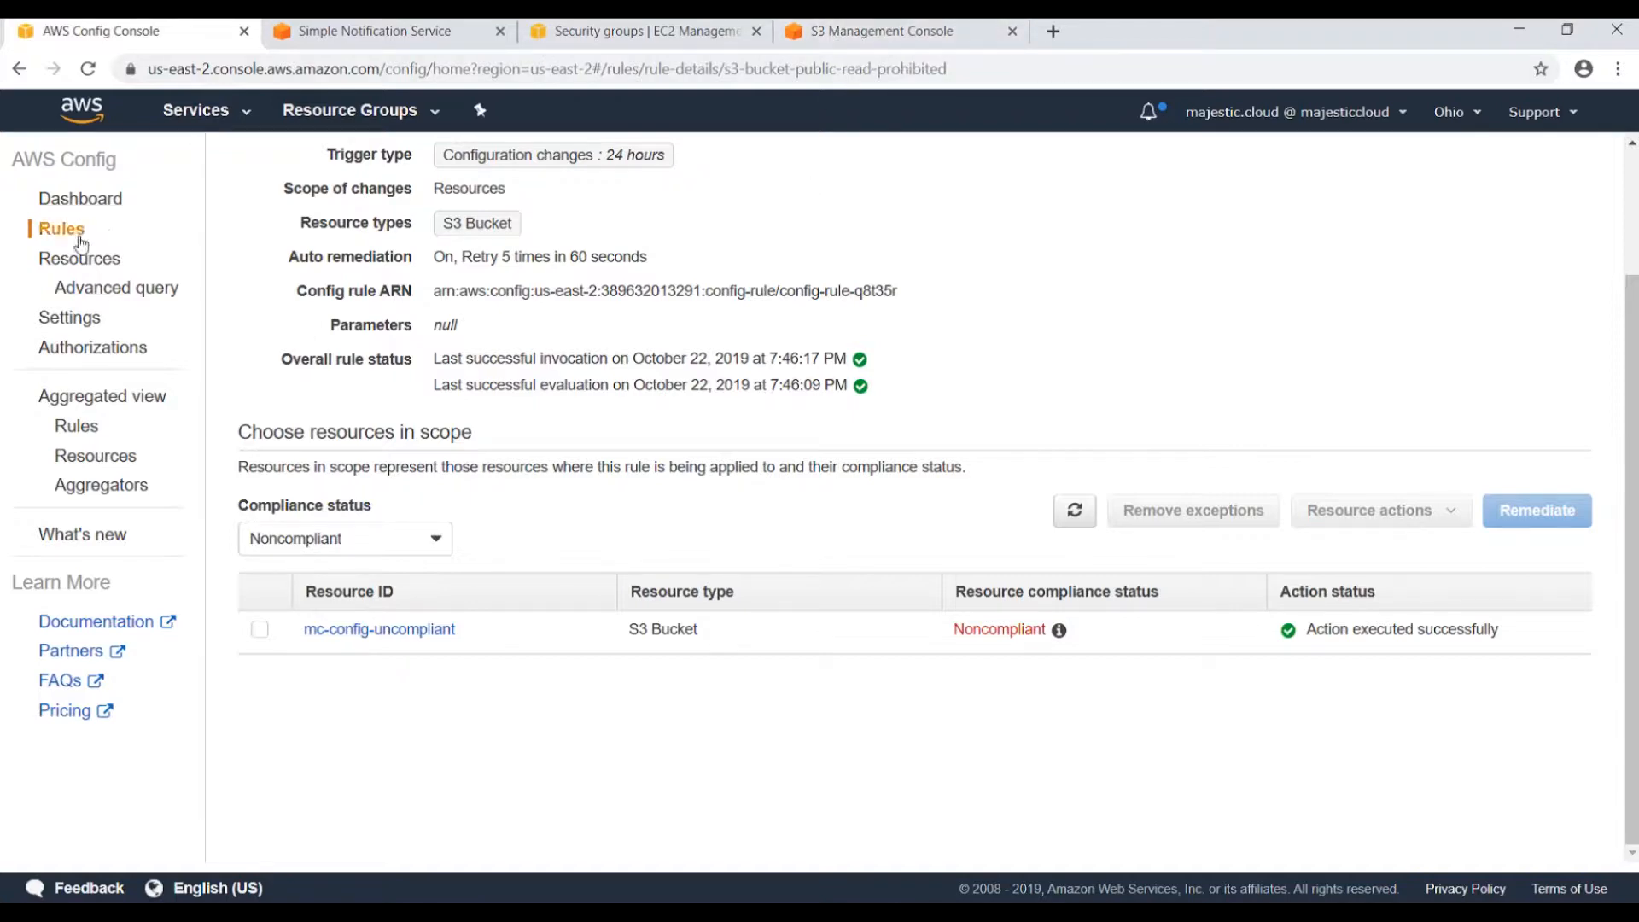
Open Systems Manager in a new tab and view the Automation executions.
click(217, 111)
text(s)
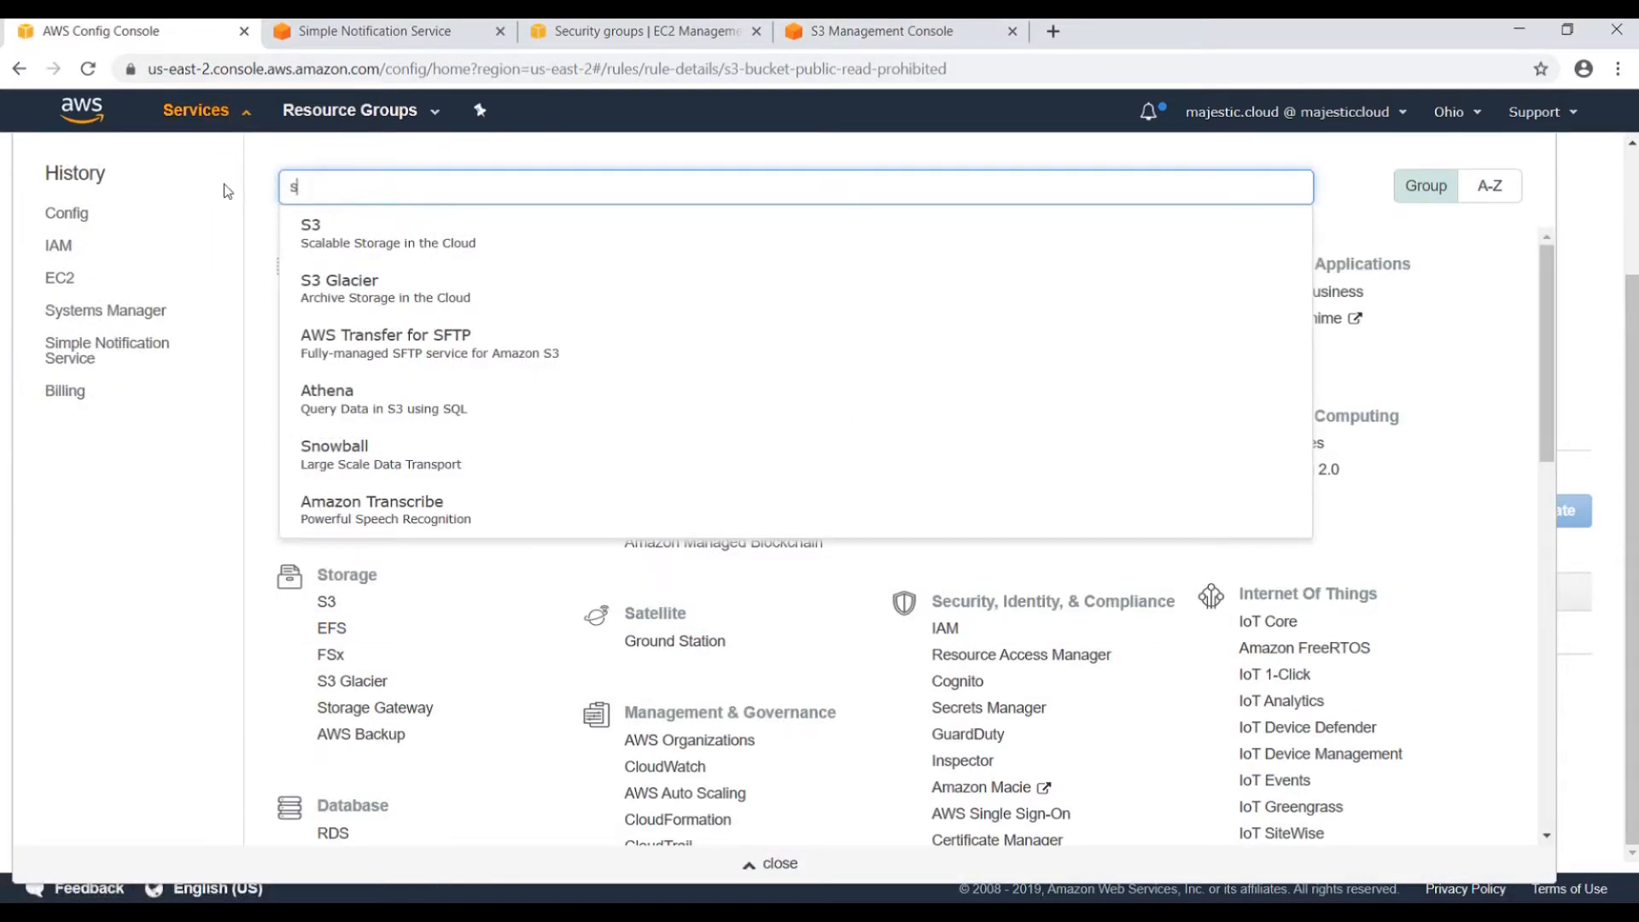
text(yst)
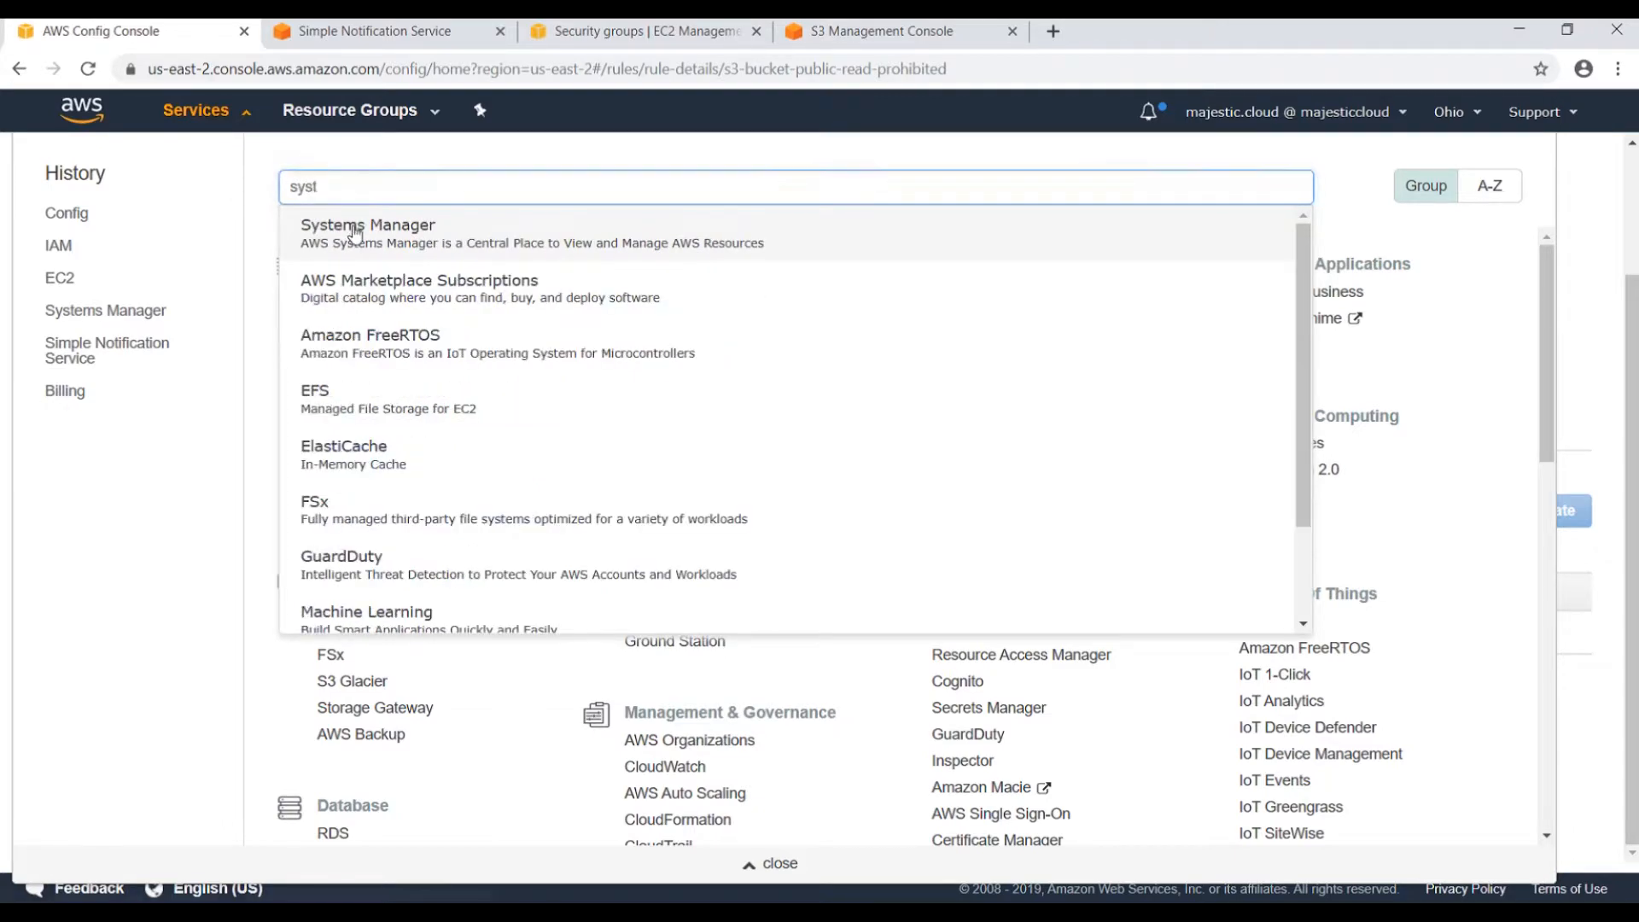
middle_click(356, 232)
click(10, 380)
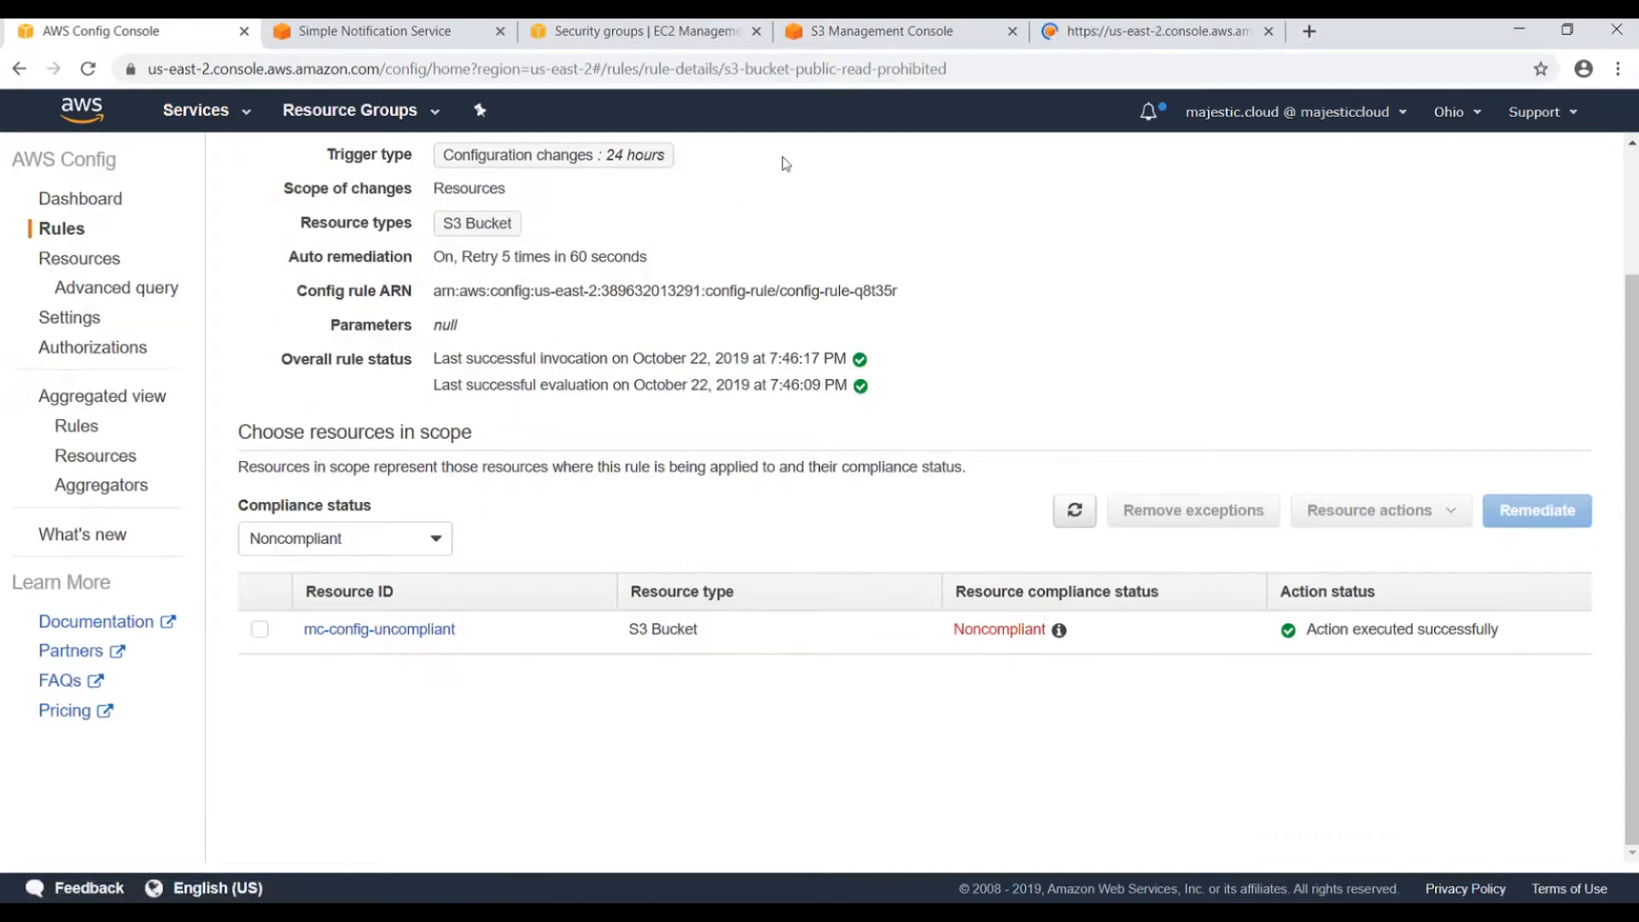
click(1120, 31)
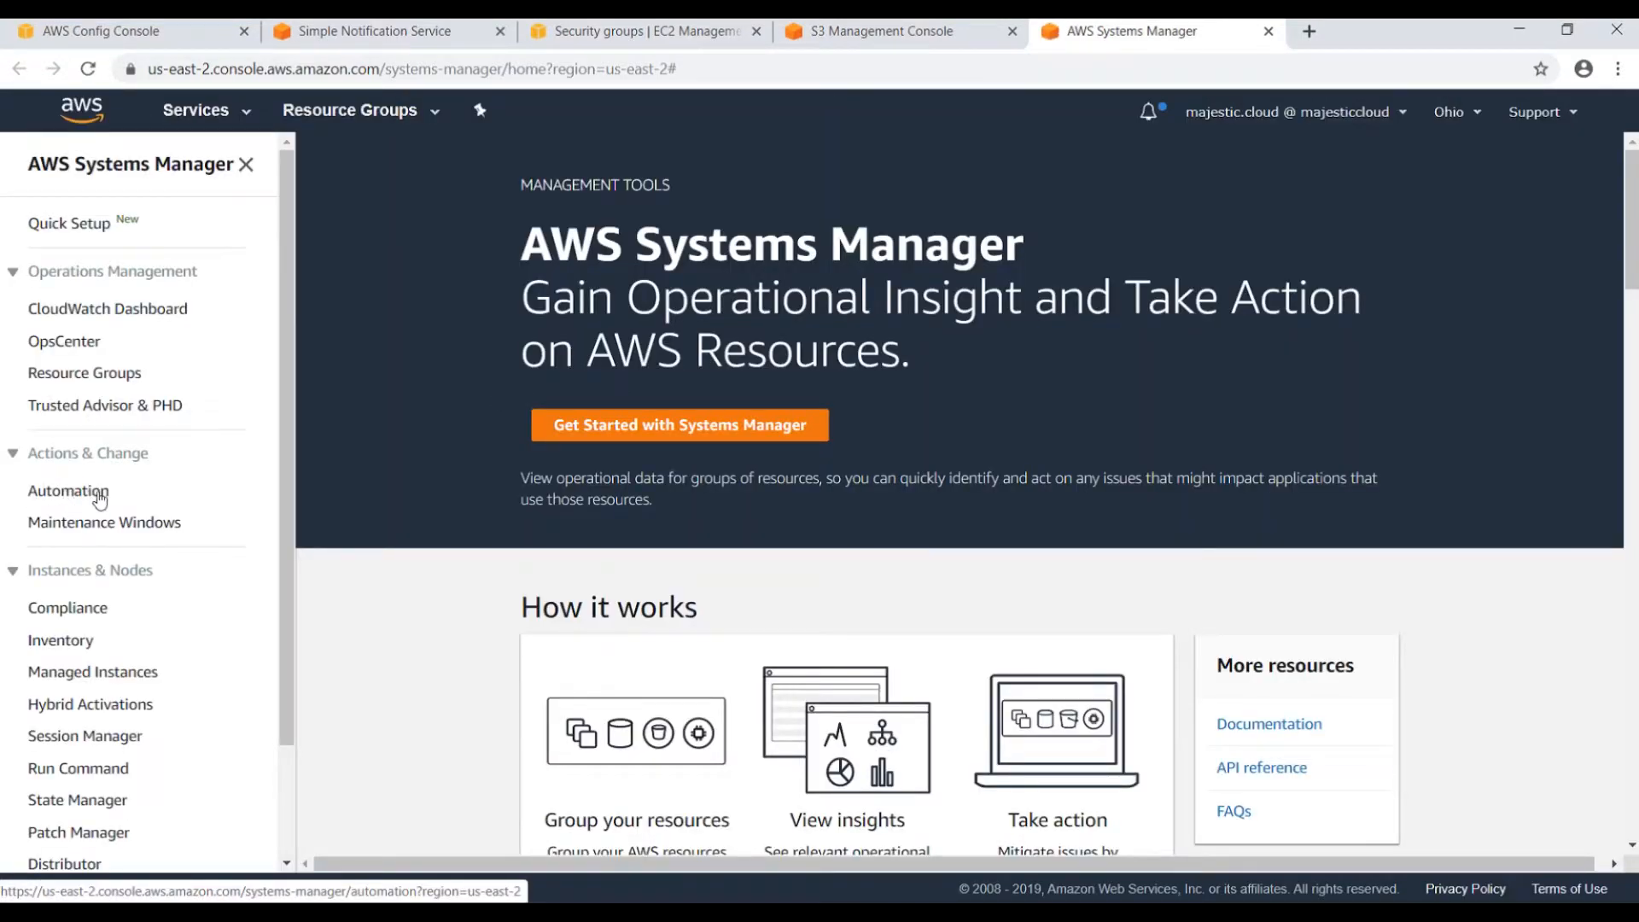
click(66, 490)
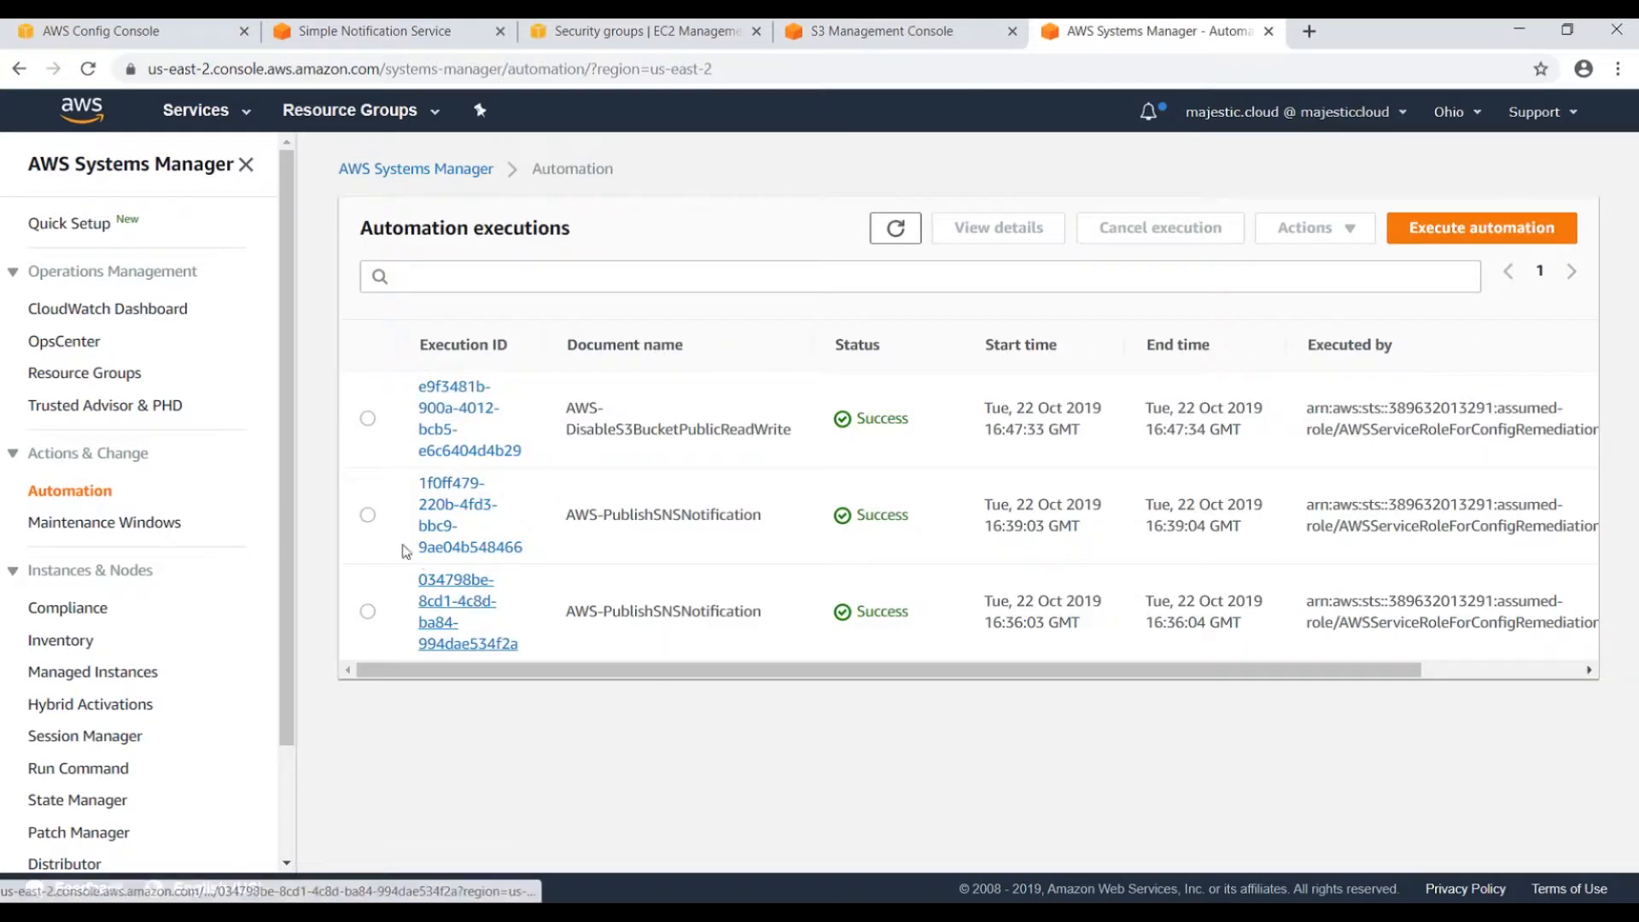
drag(585, 412, 705, 434)
click(751, 414)
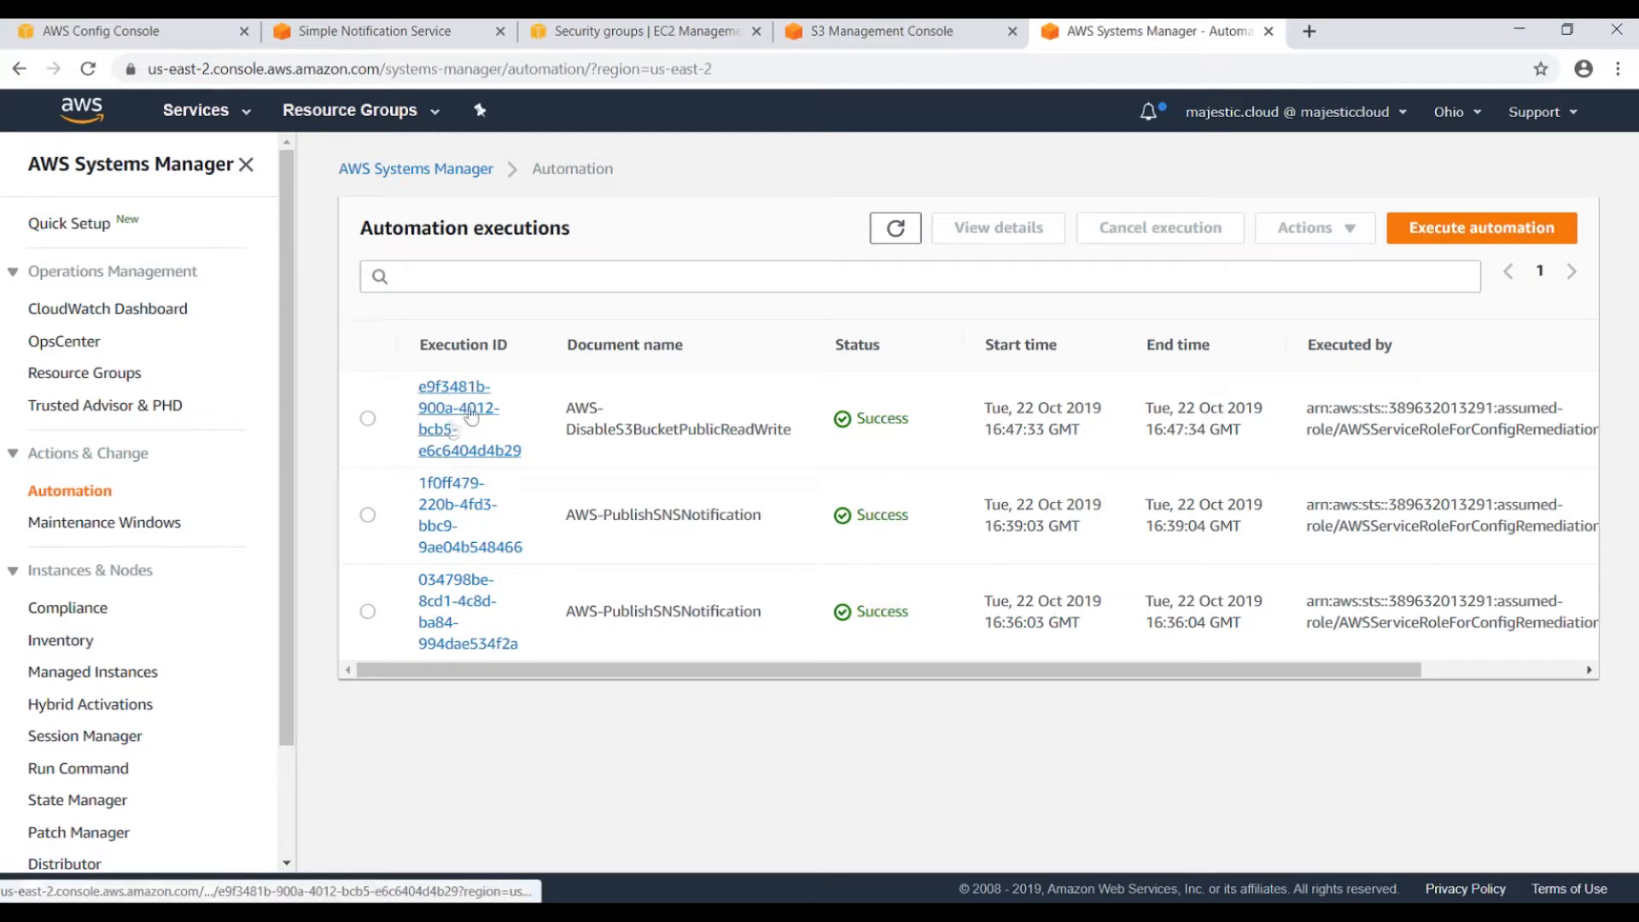
drag(608, 429, 734, 447)
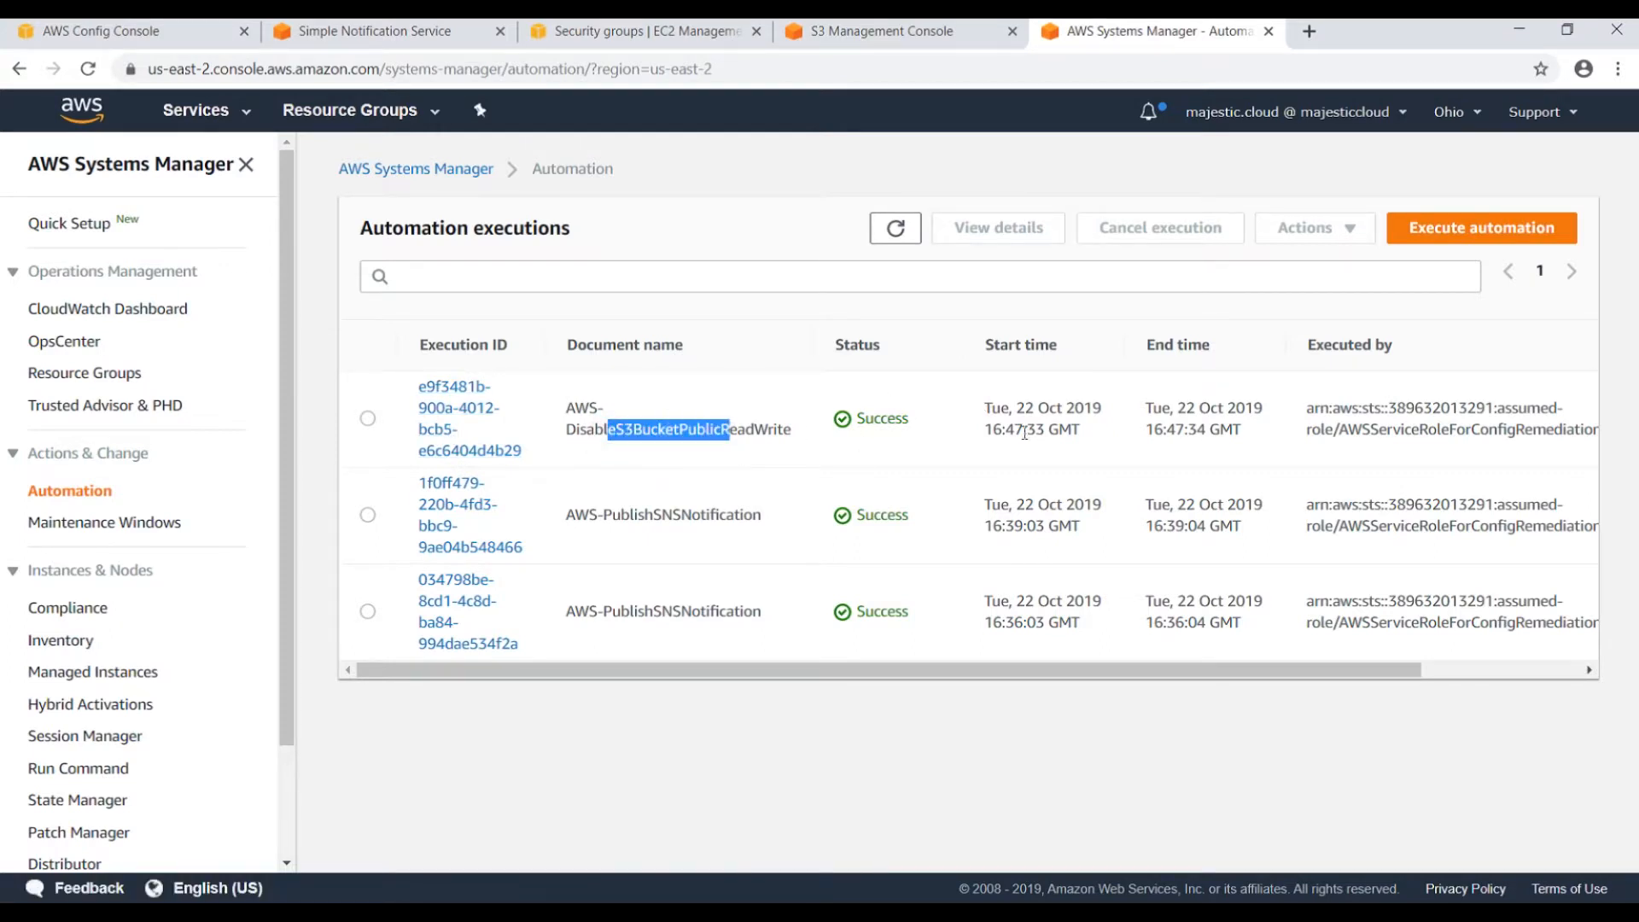
Confirm the AWS-DisableS3BucketPublicReadWrite step's input targeted mc-config-uncompliant, then return to Config.
click(461, 422)
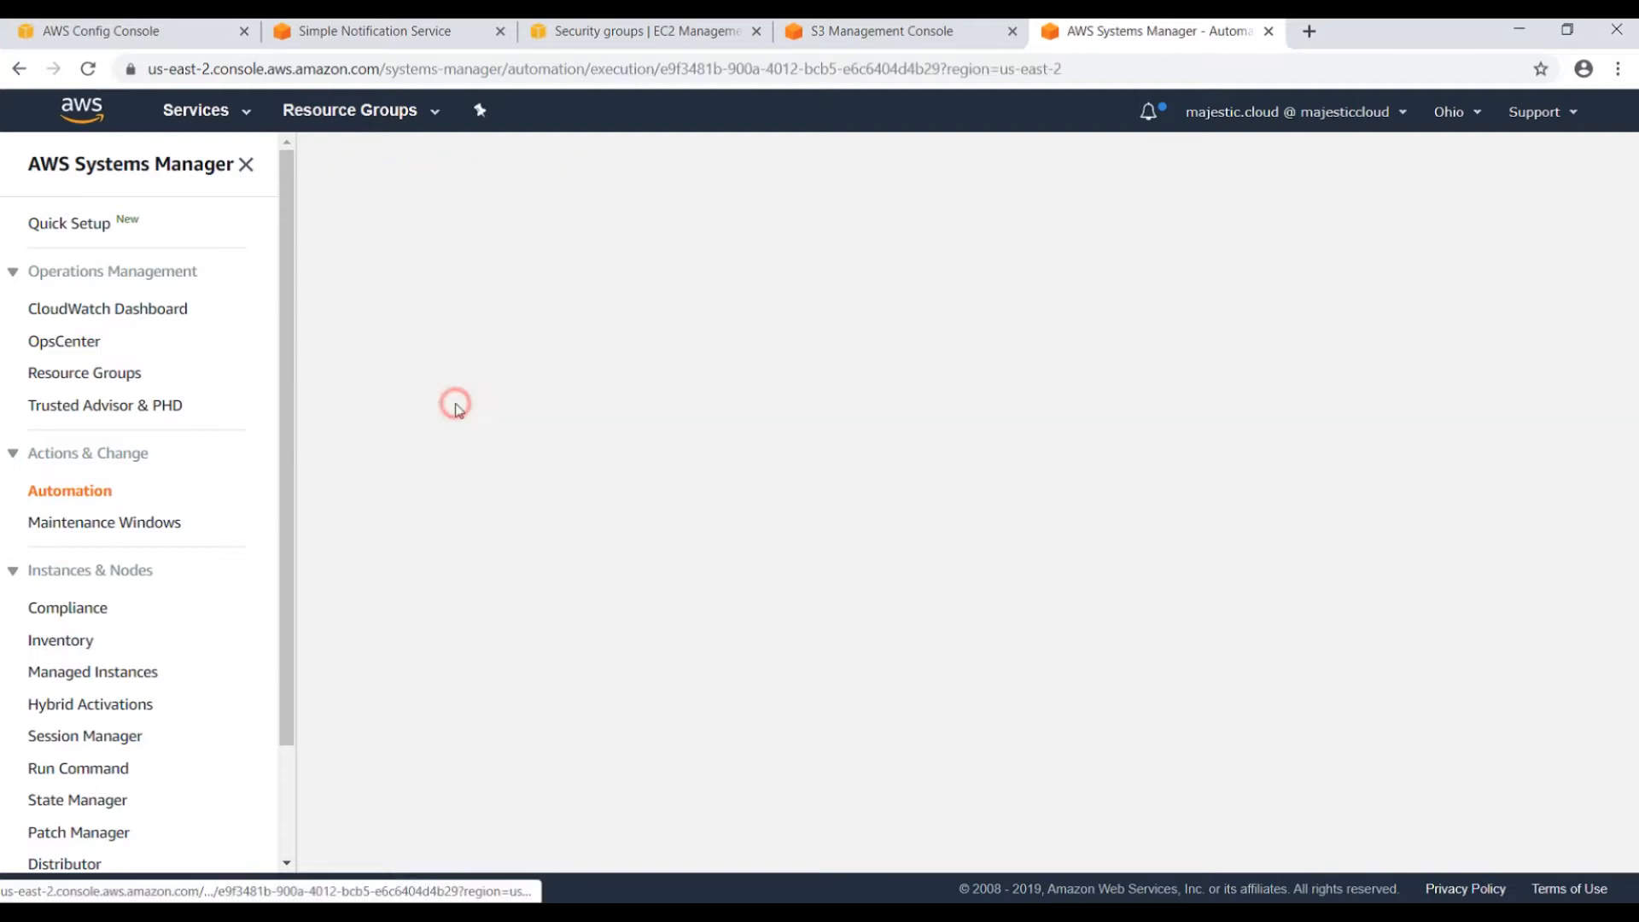
scroll(693, 517, down, 2)
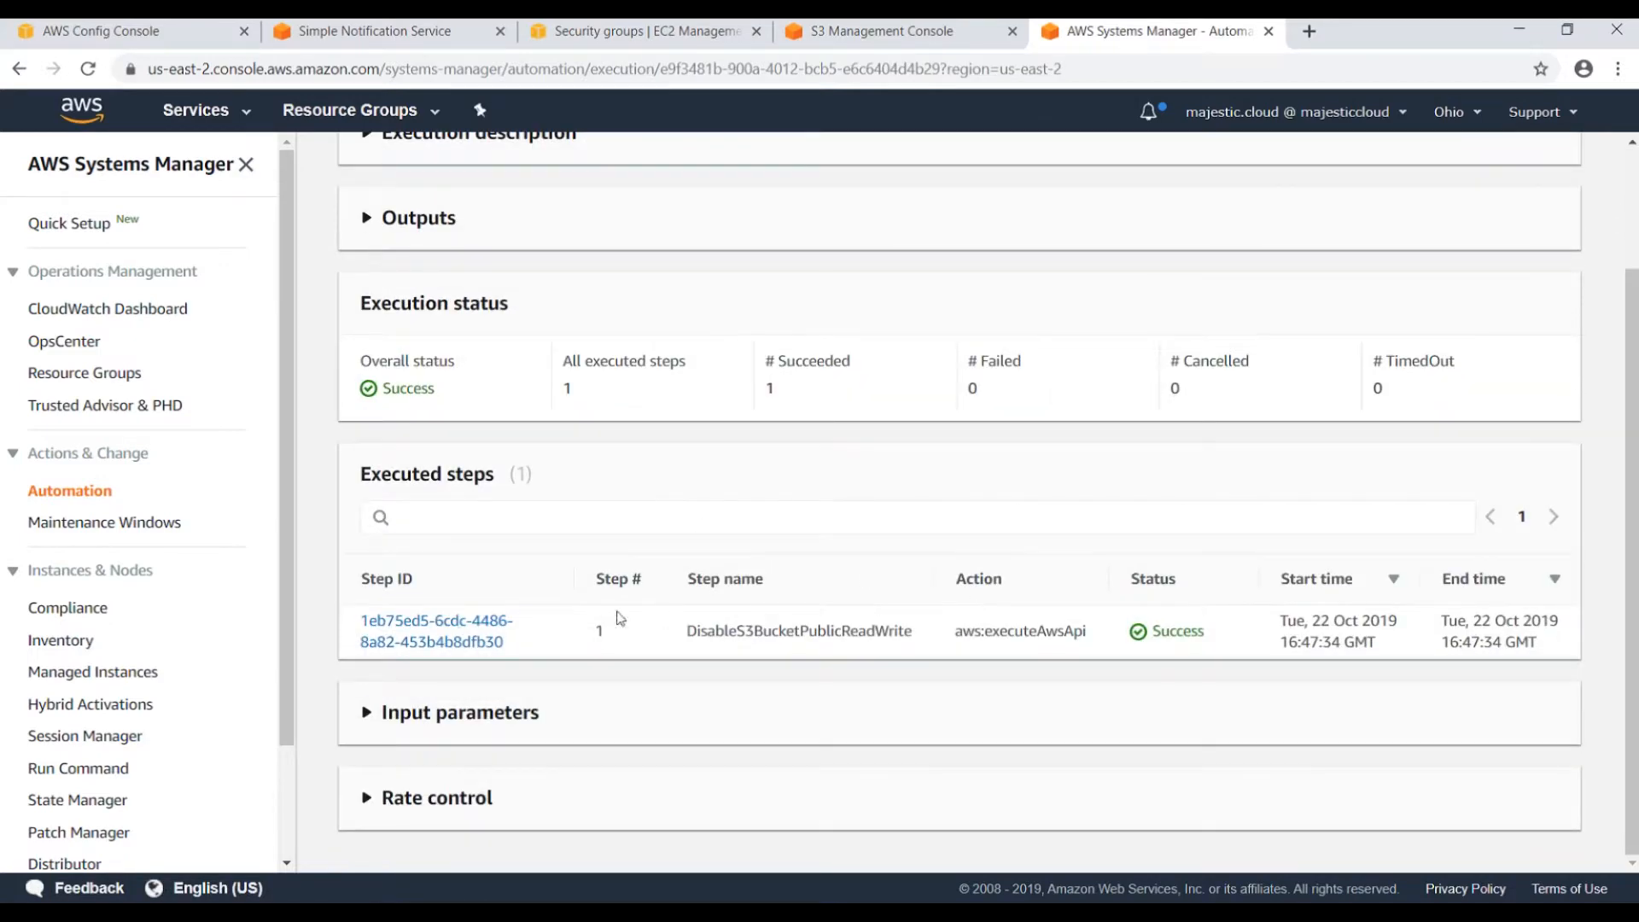
click(444, 633)
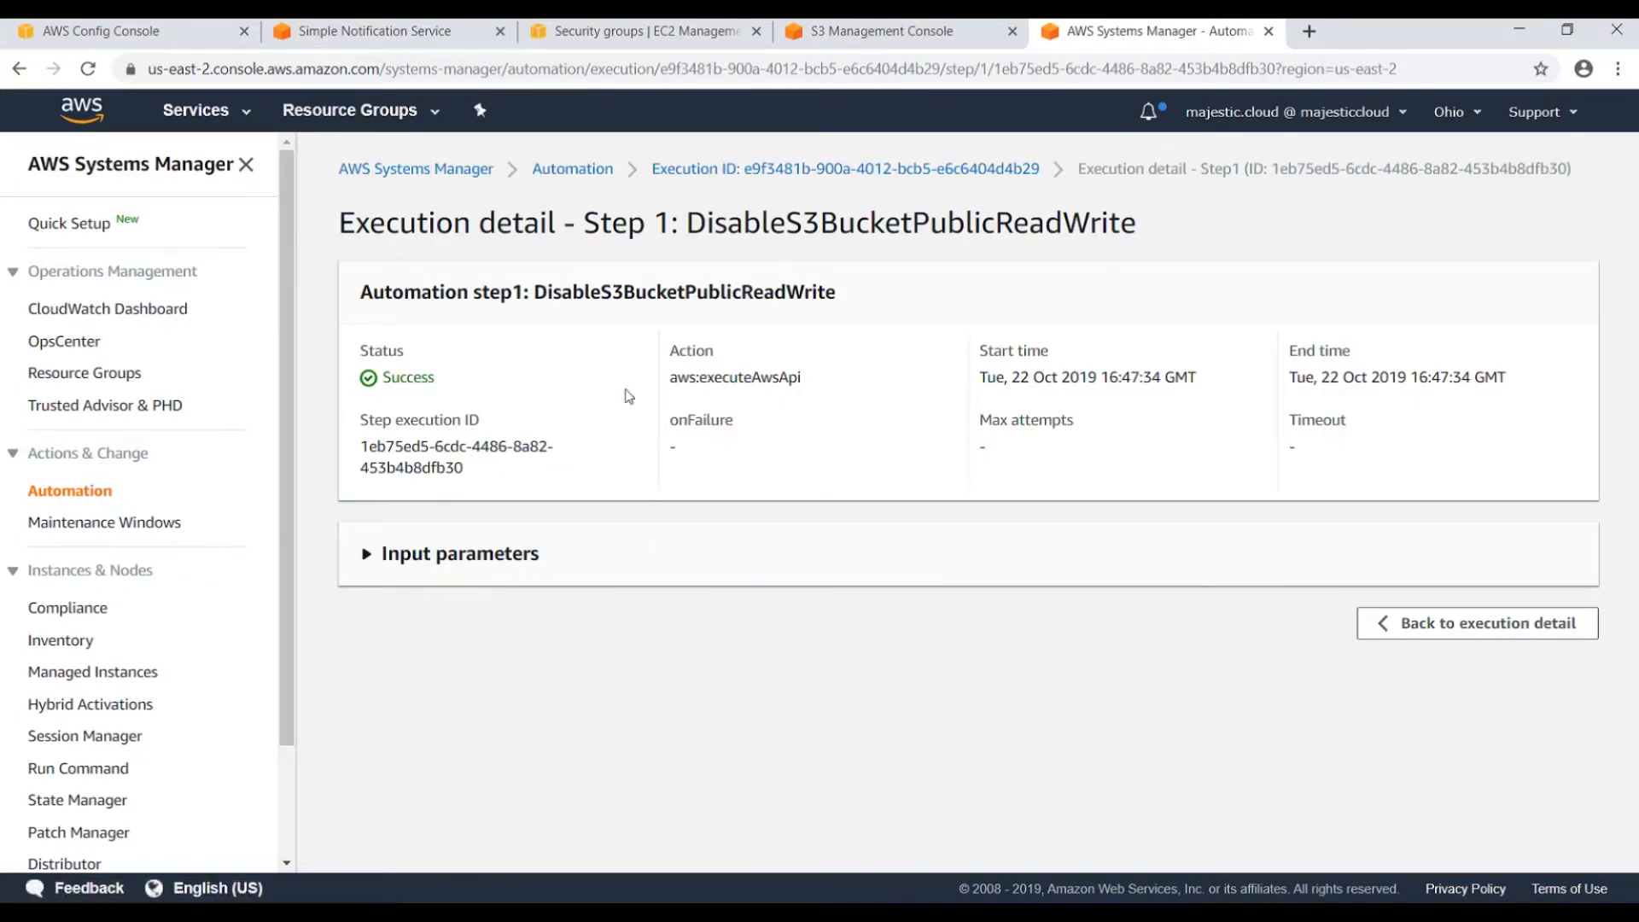
click(443, 559)
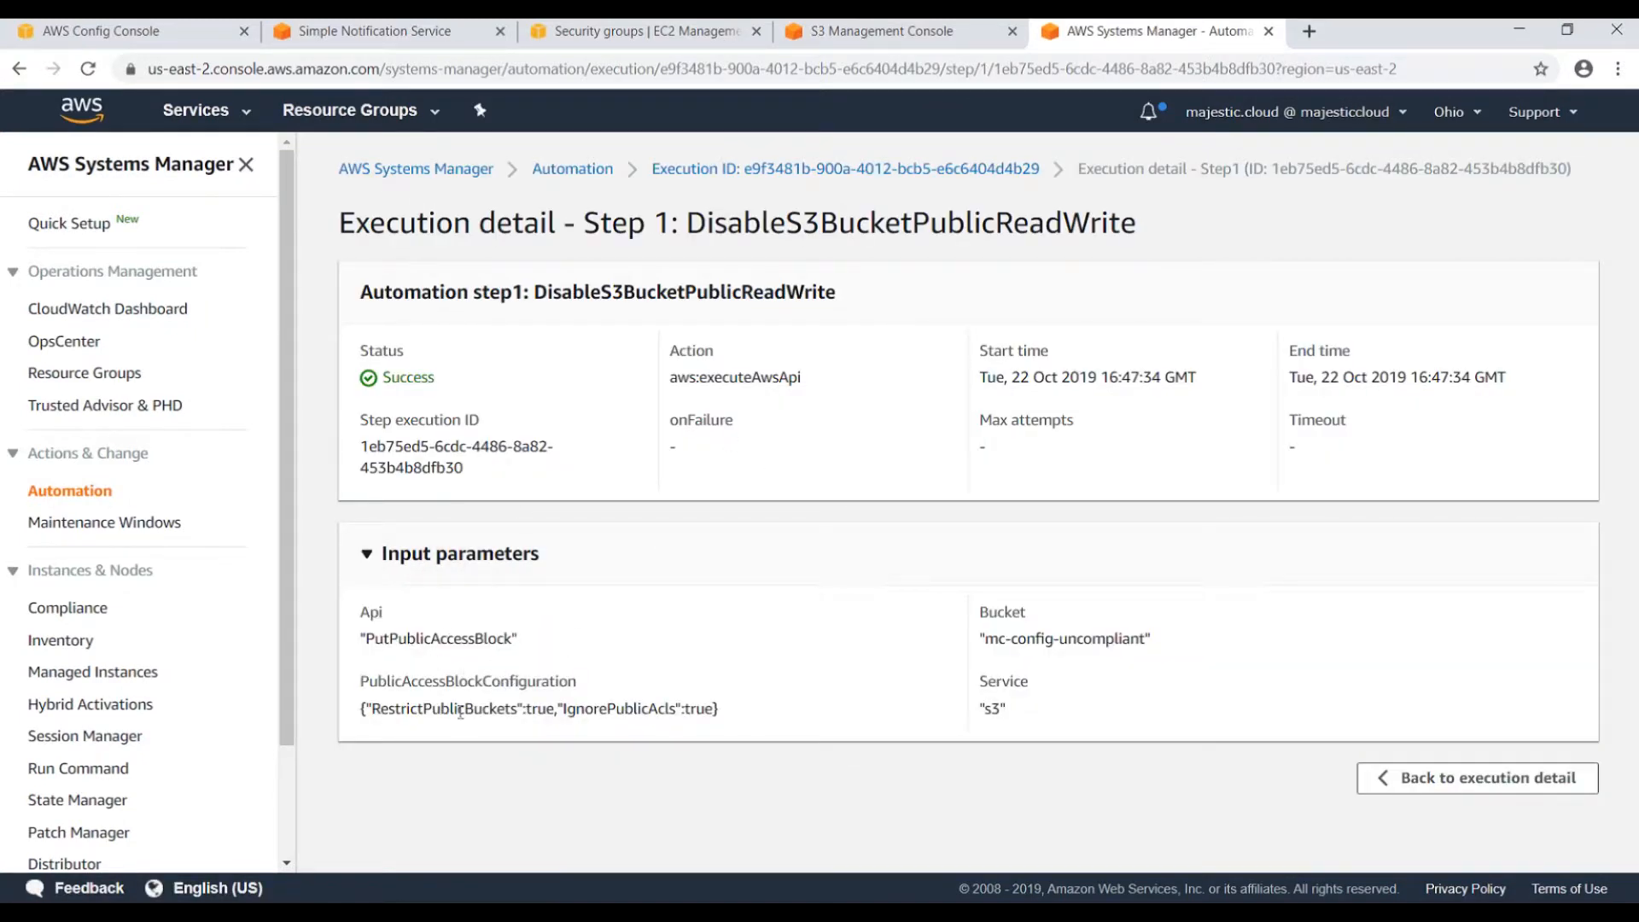
drag(985, 641, 1142, 639)
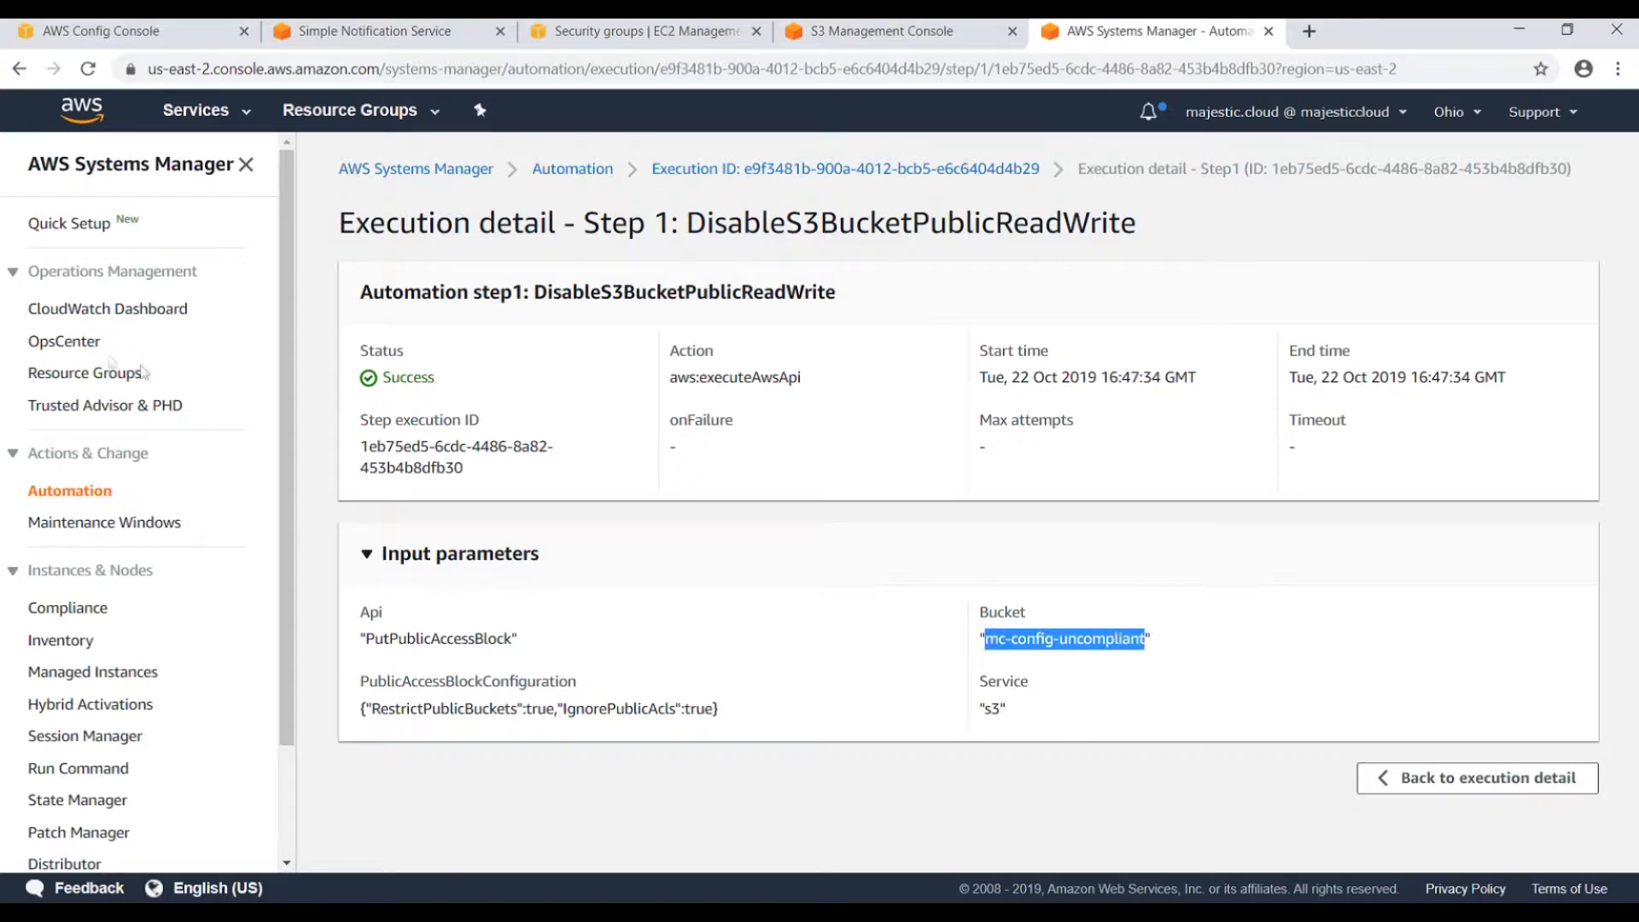
click(162, 34)
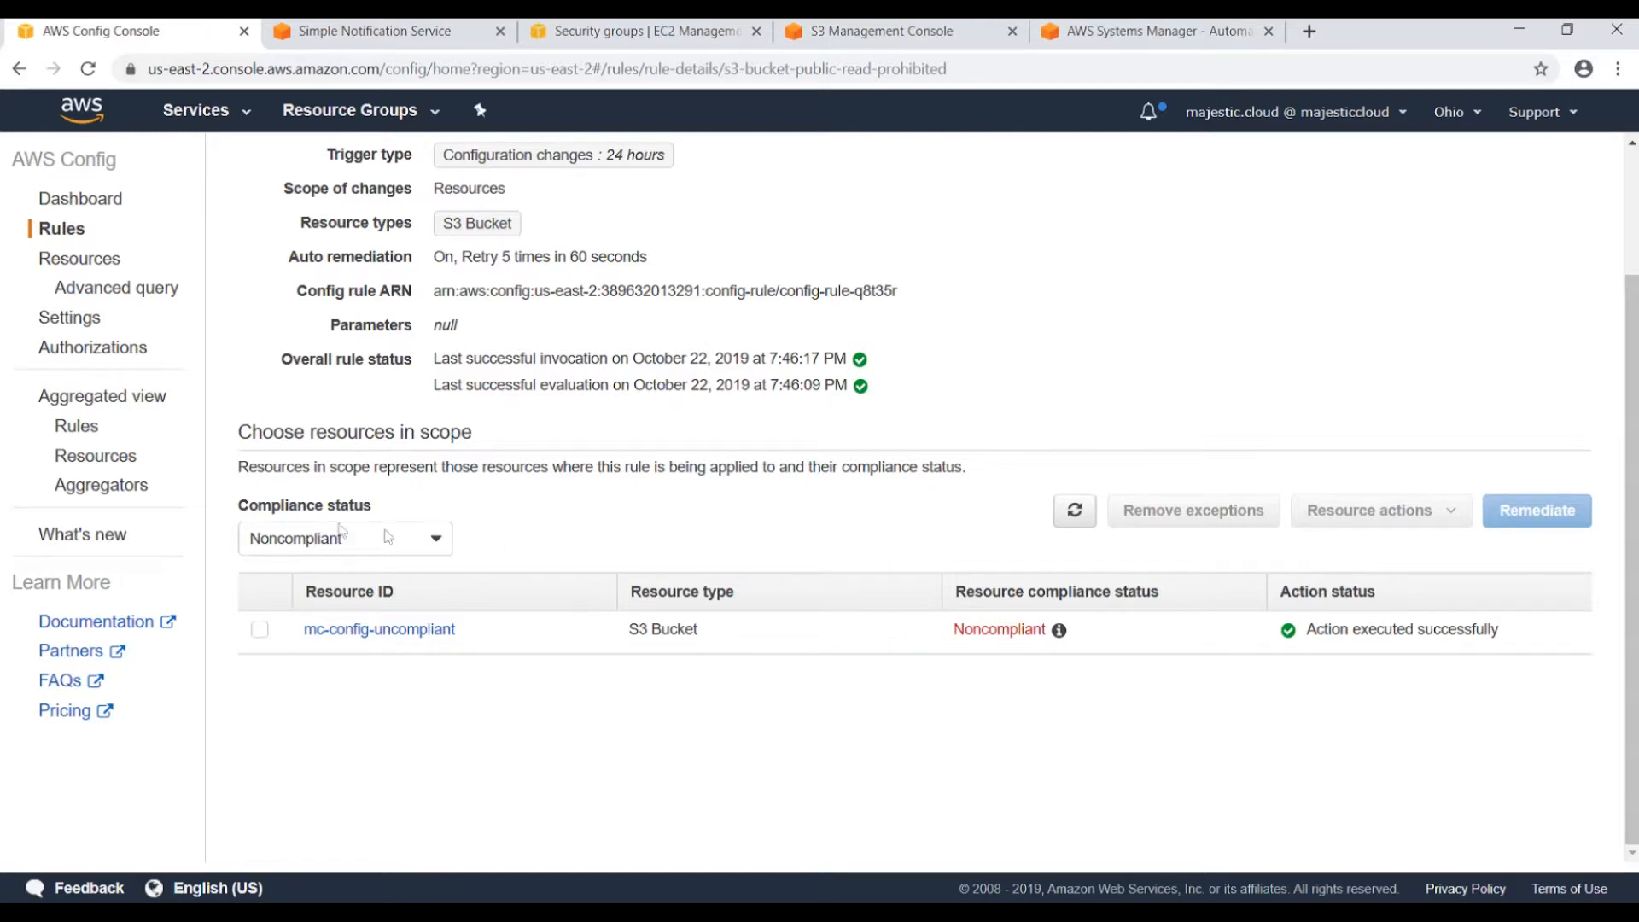
Edit s3-bucket-public-read-prohibited, set Auto remediation to No, and save.
scroll(395, 398, up, 2)
scroll(395, 398, up, 1)
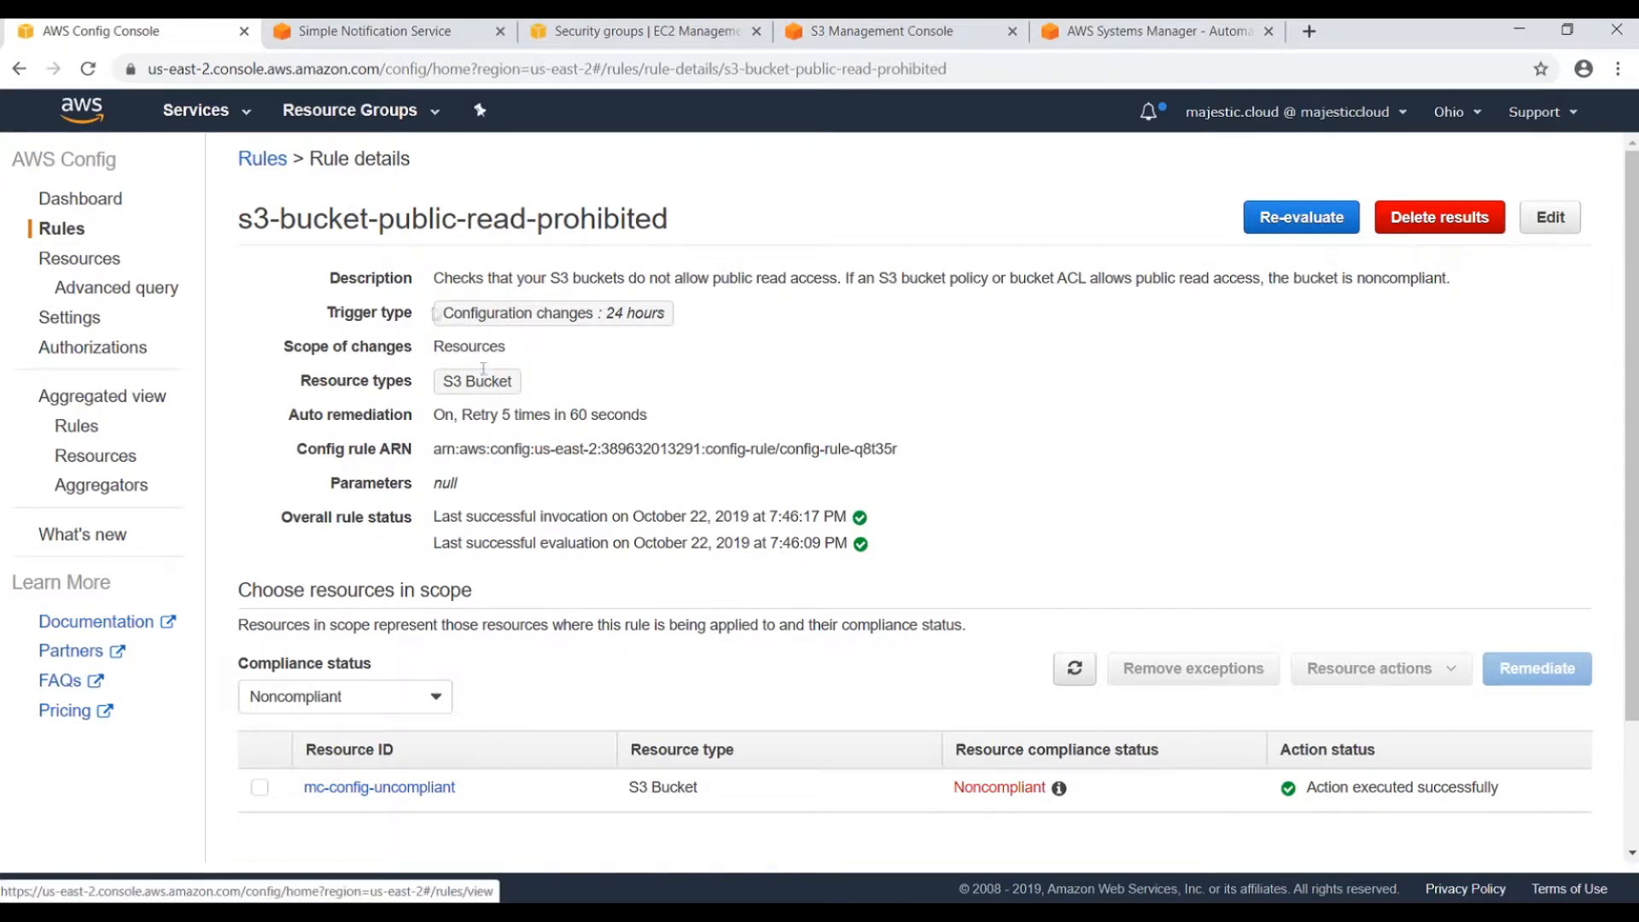
click(1551, 216)
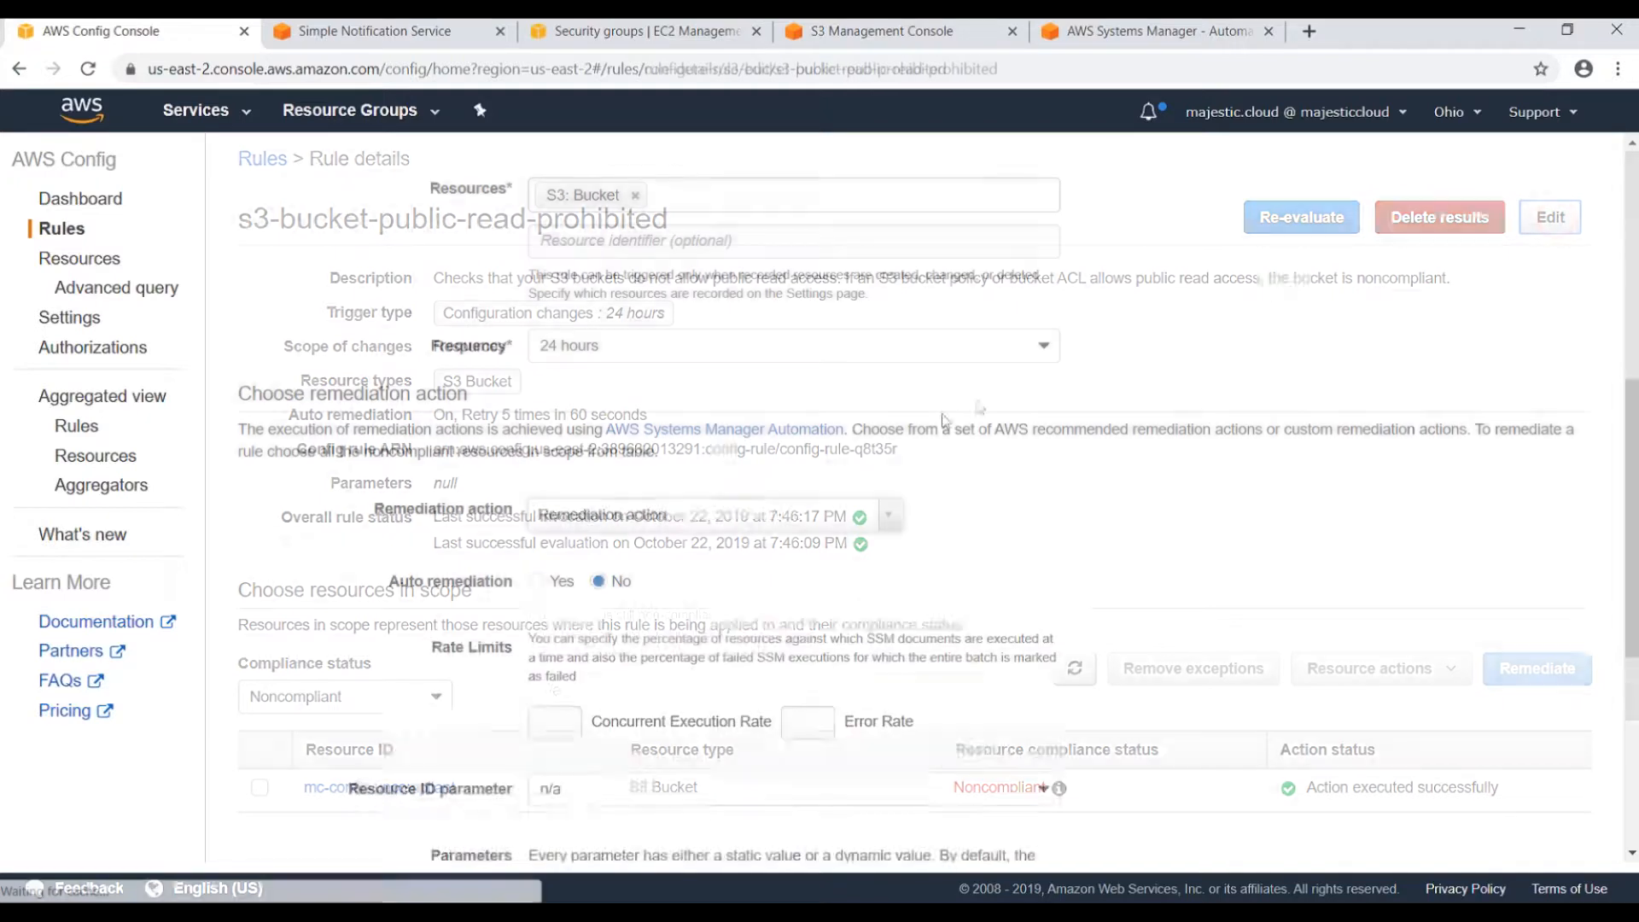
scroll(369, 534, down, 10)
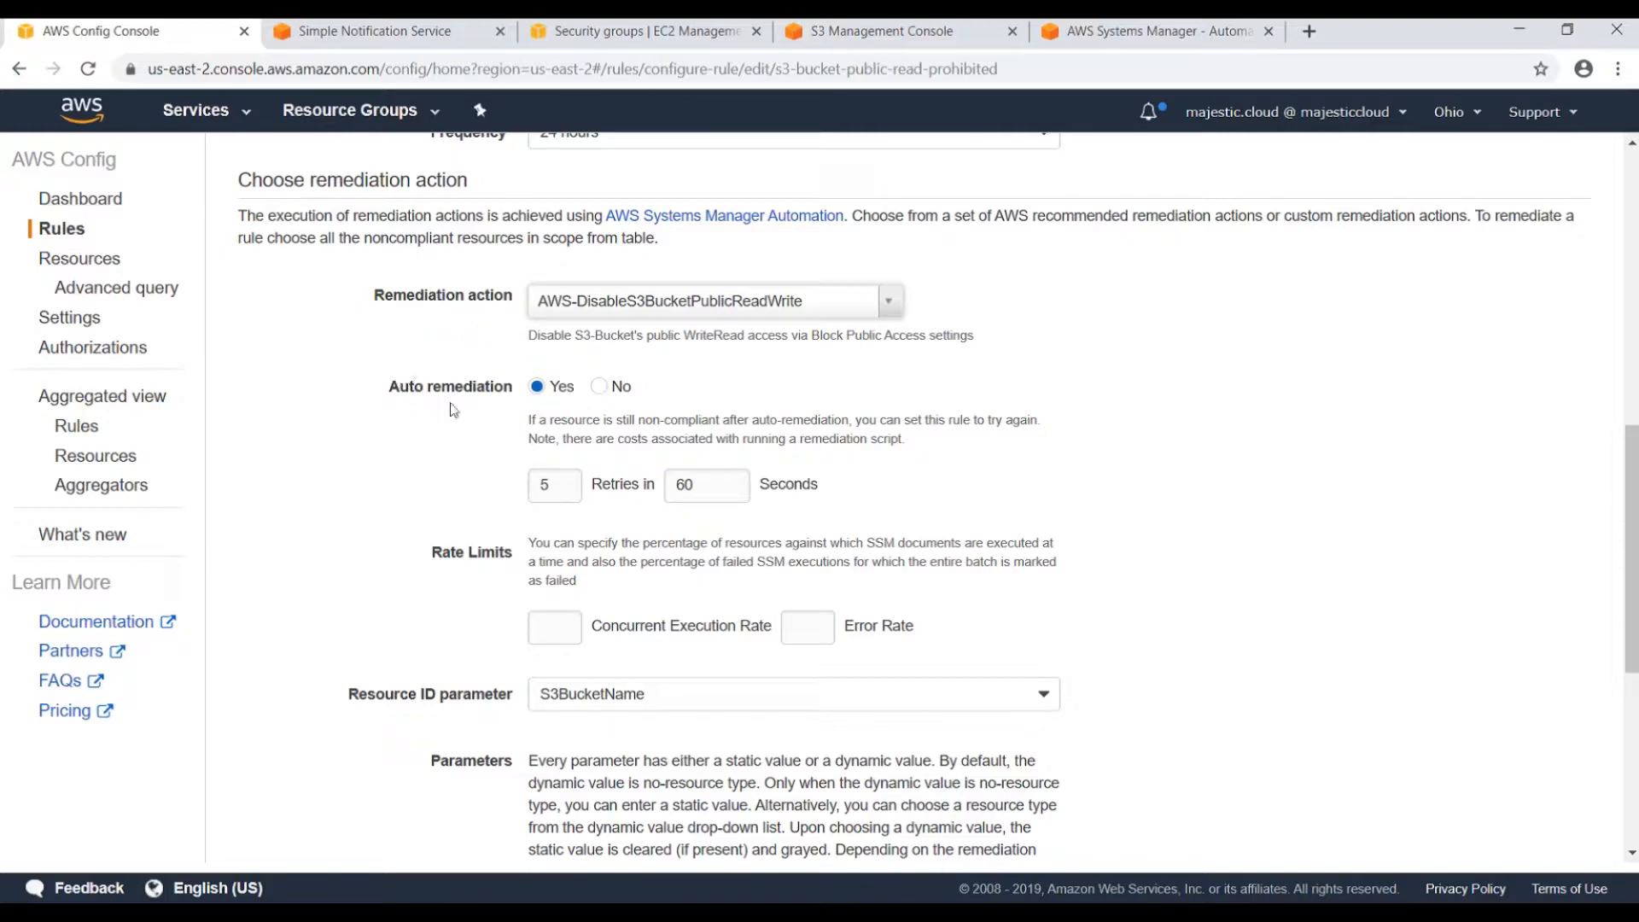
click(597, 387)
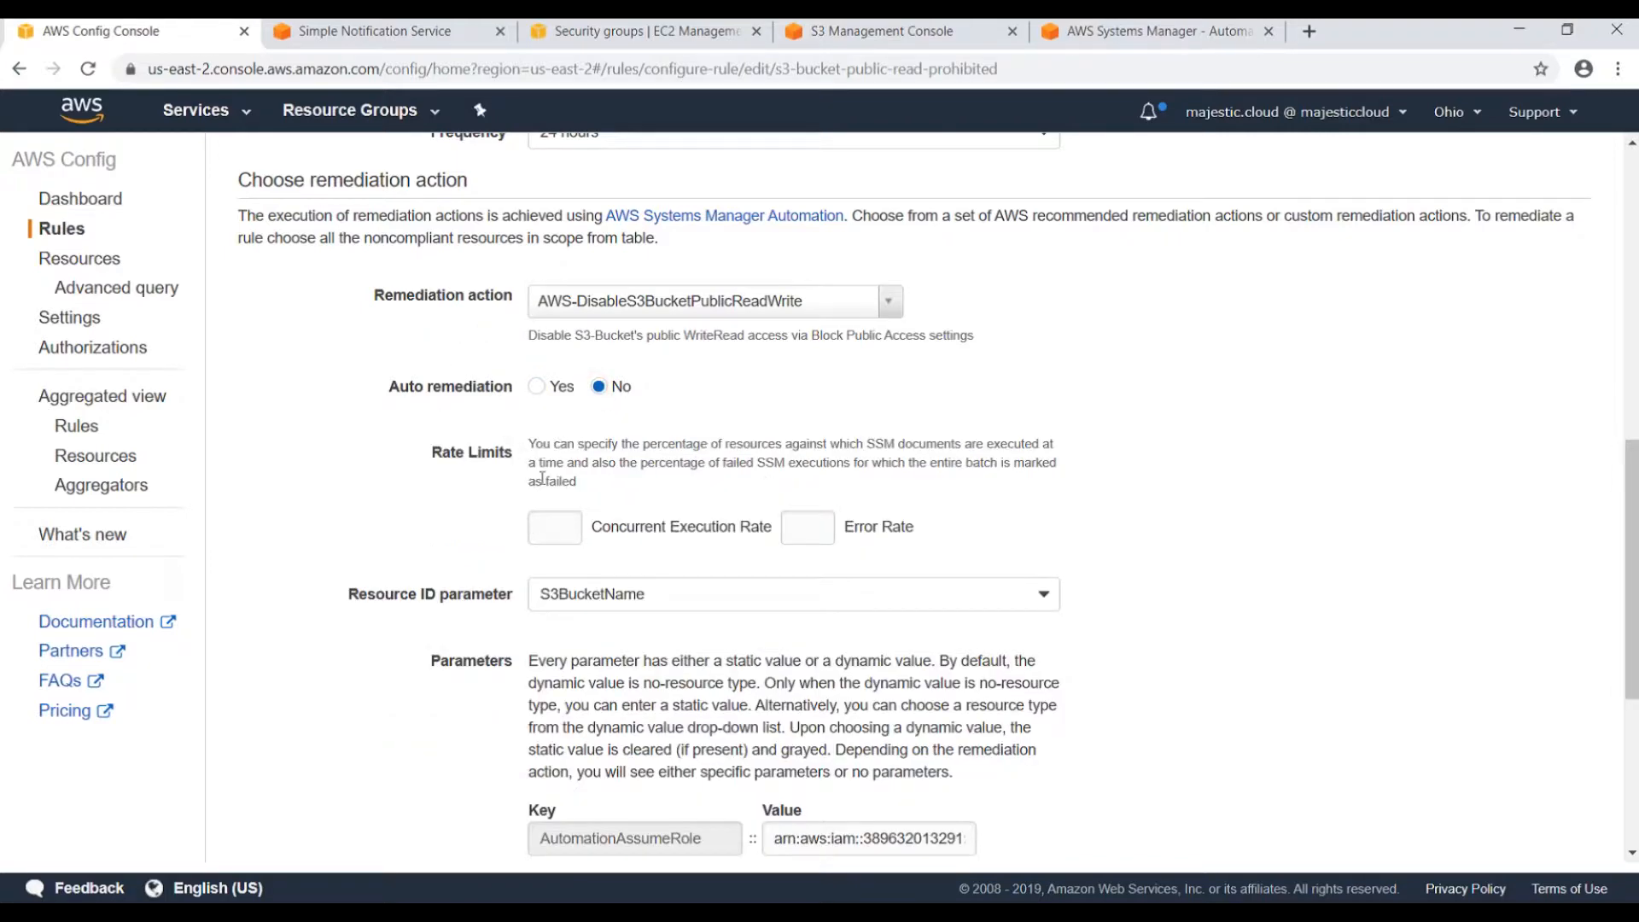
scroll(542, 478, down, 3)
scroll(812, 534, down, 2)
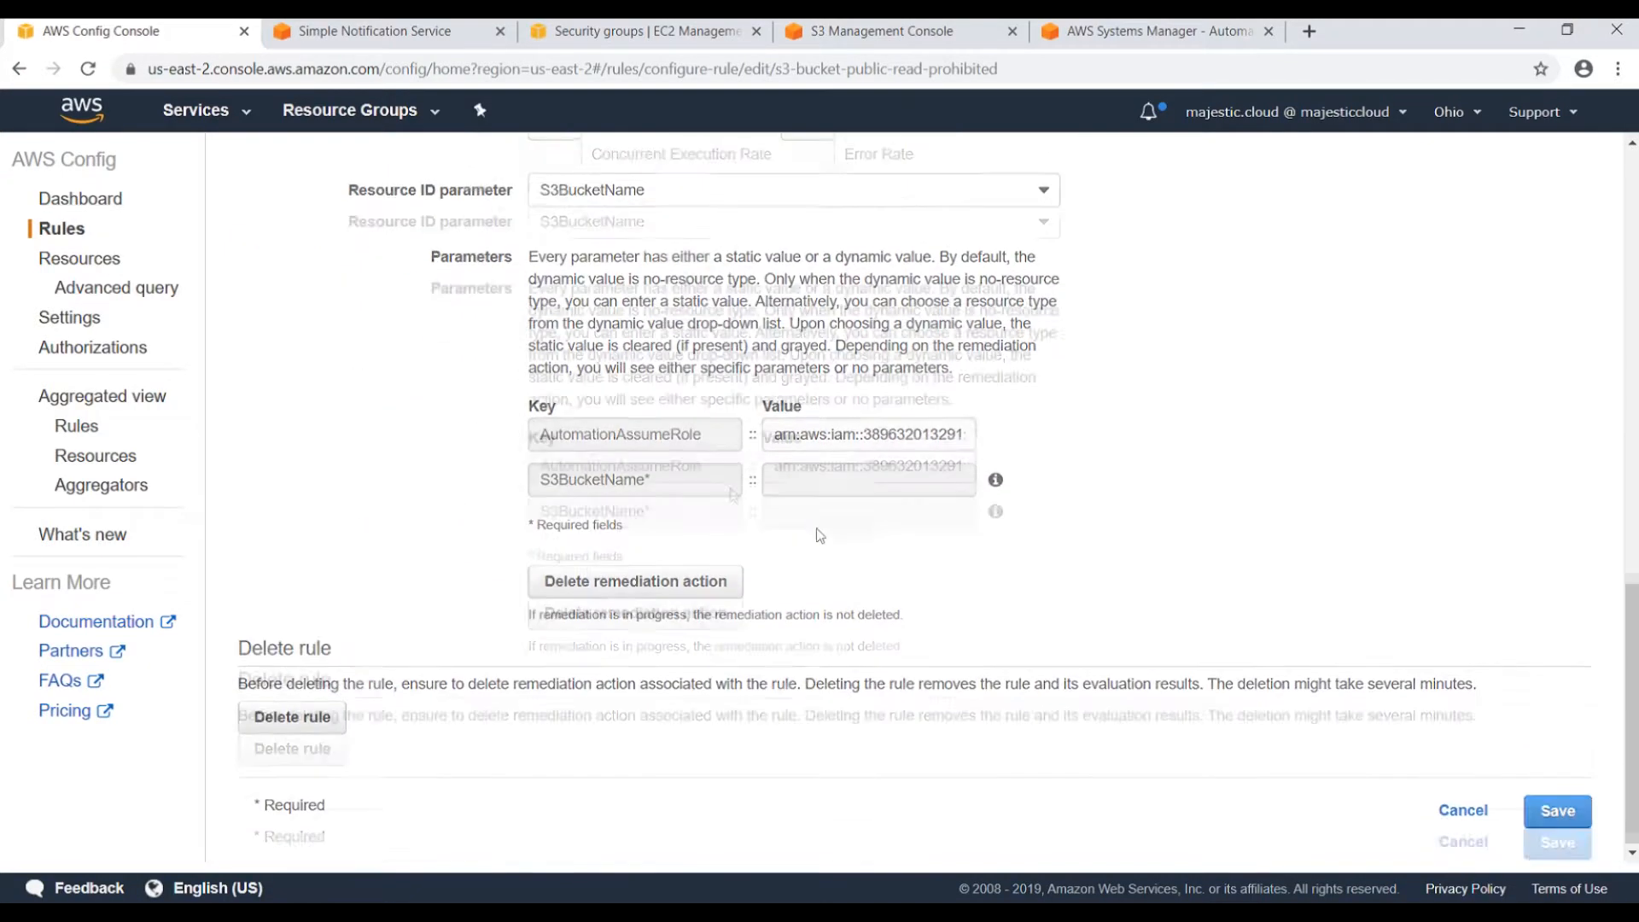
click(1556, 811)
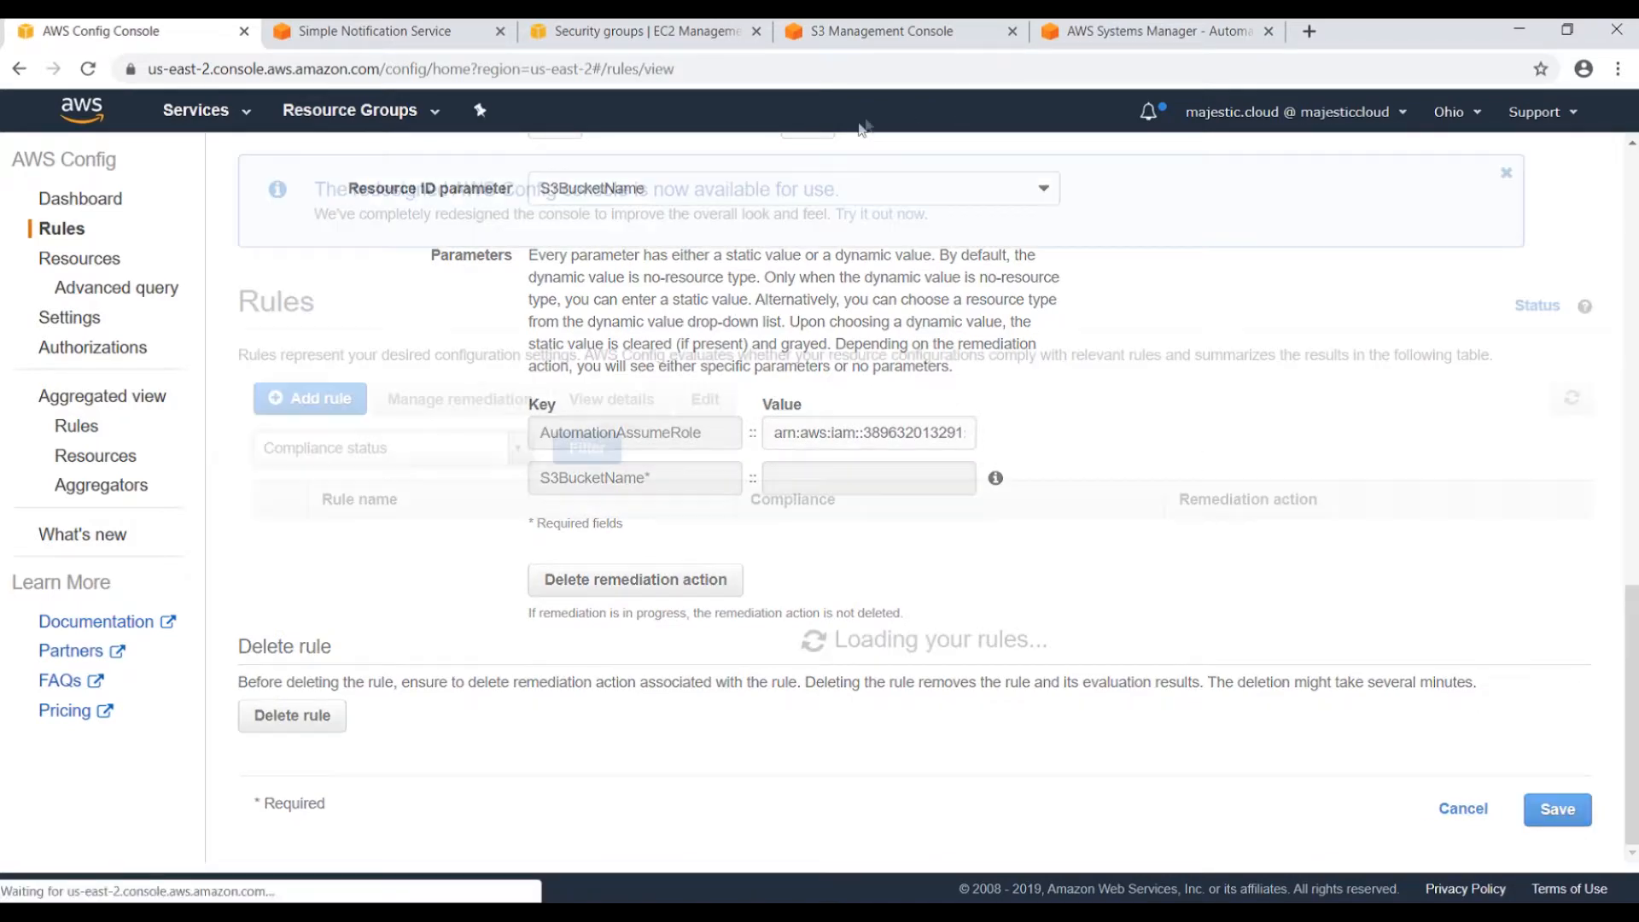
Turn off mc-config-uncompliant's block public access for any ACLs and bucket policies, confirming with 'confirm'.
click(846, 35)
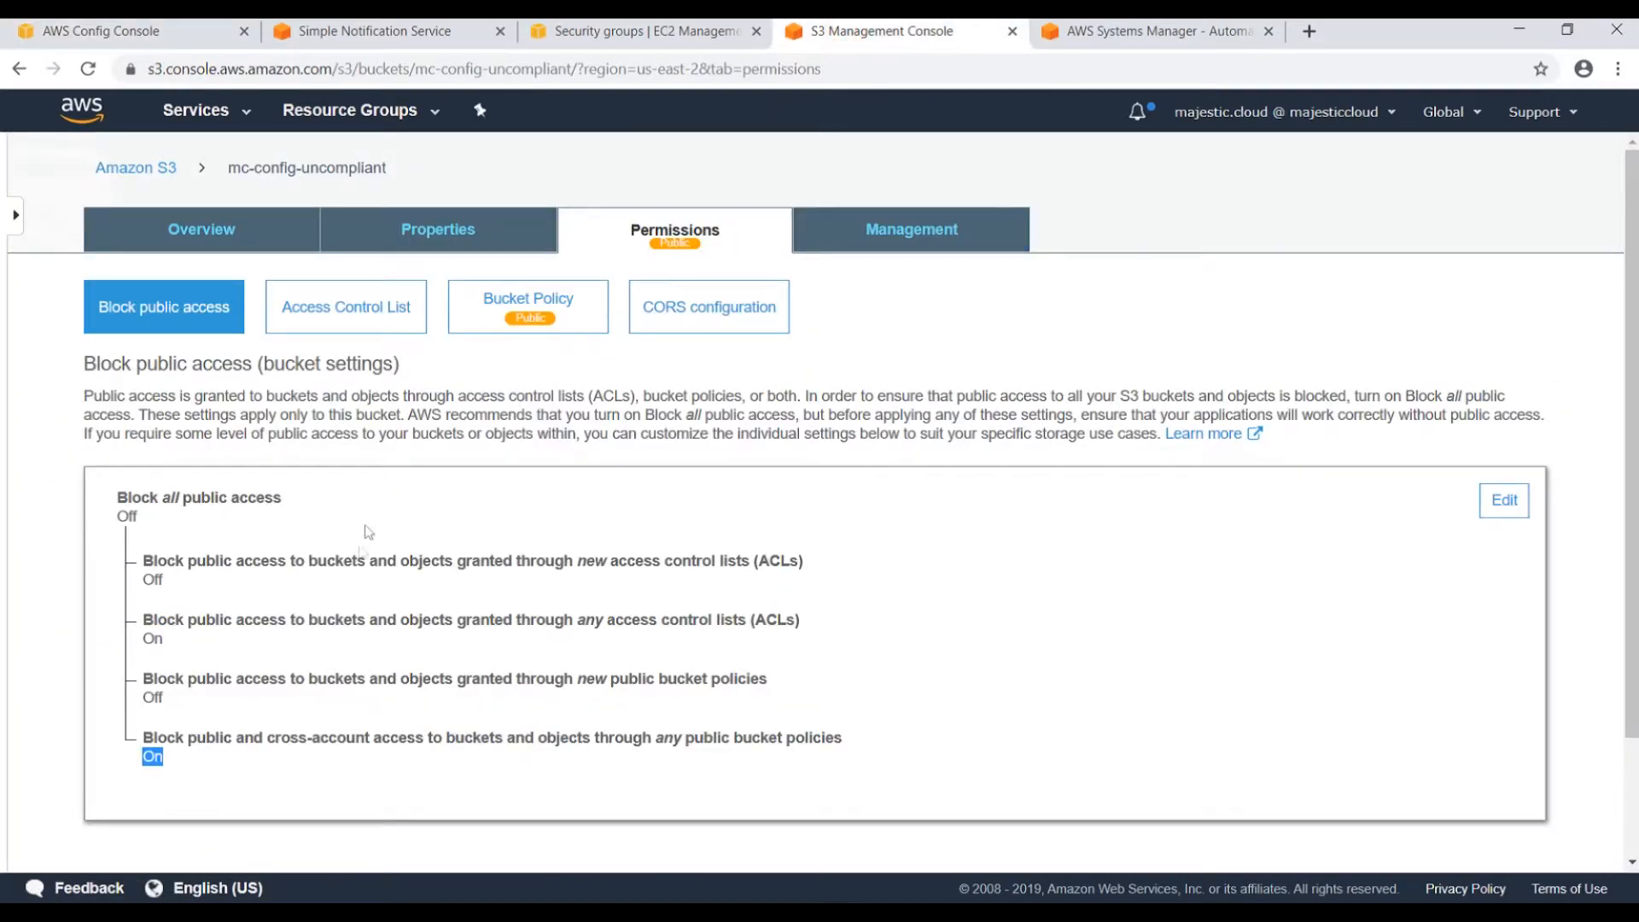
click(1503, 503)
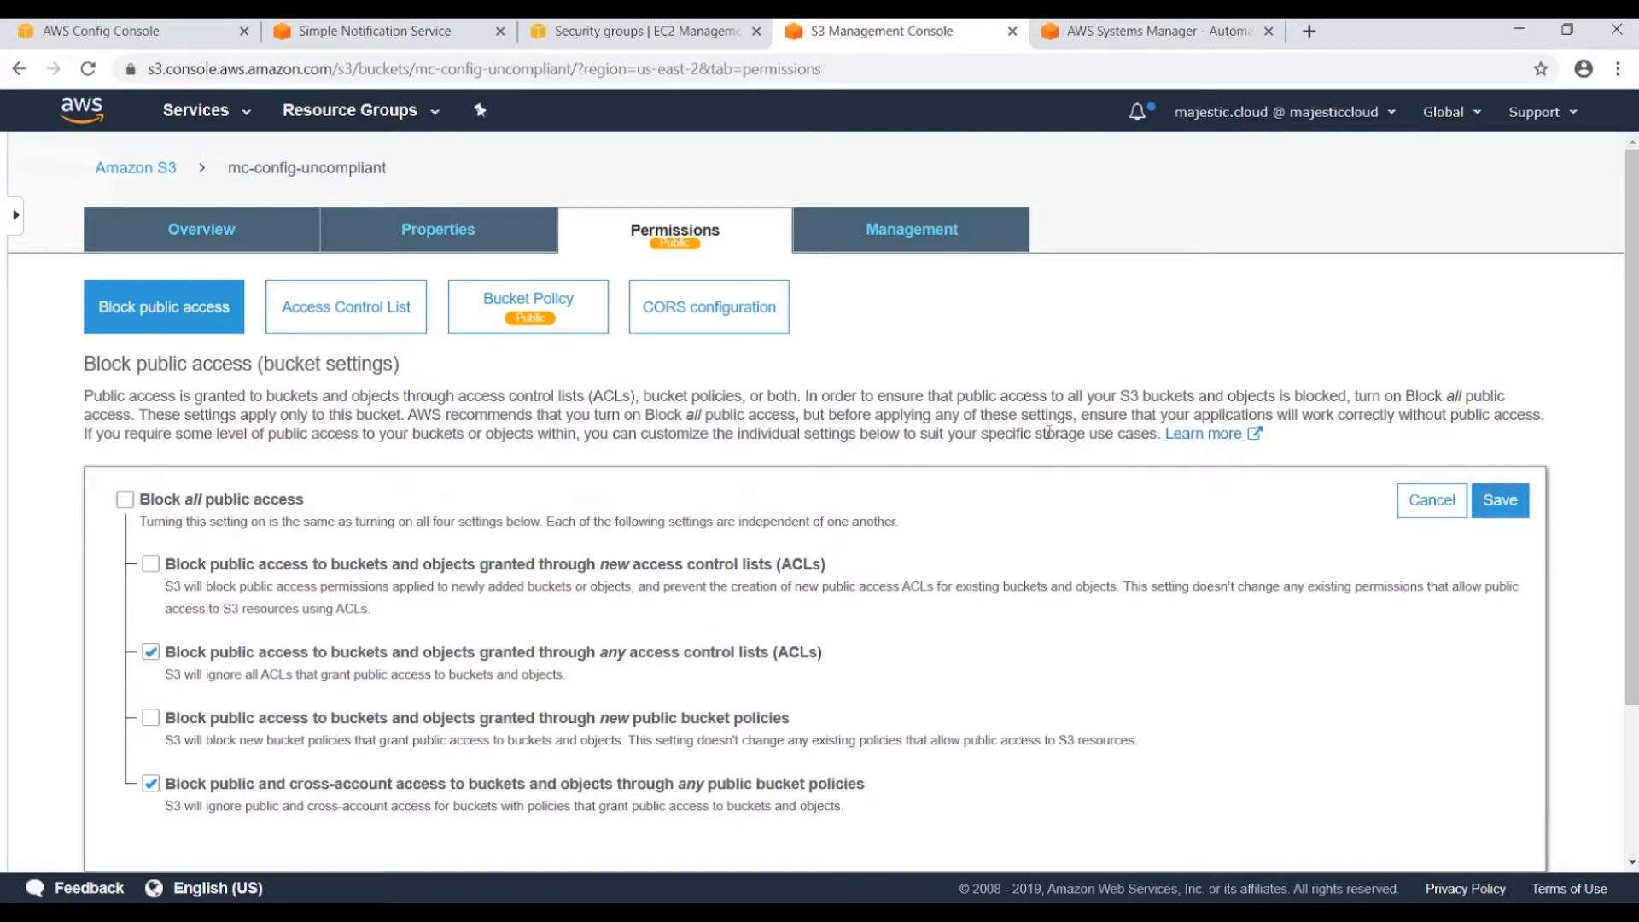
scroll(319, 518, down, 2)
click(150, 454)
click(150, 585)
scroll(1368, 490, up, 2)
click(1500, 500)
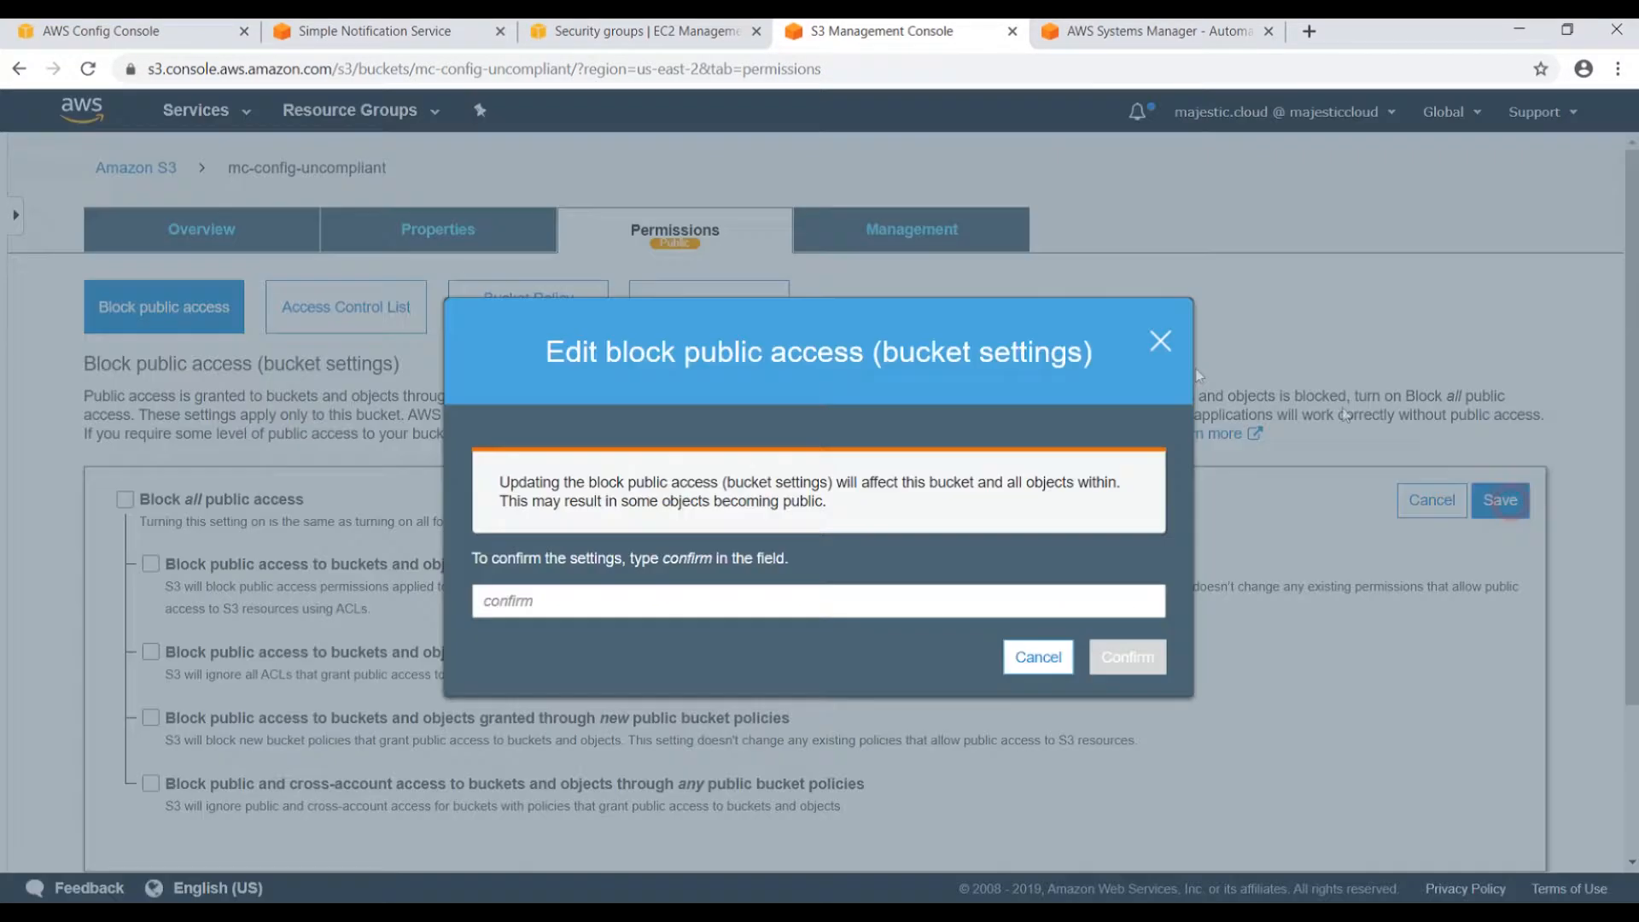
click(699, 585)
text(confirm)
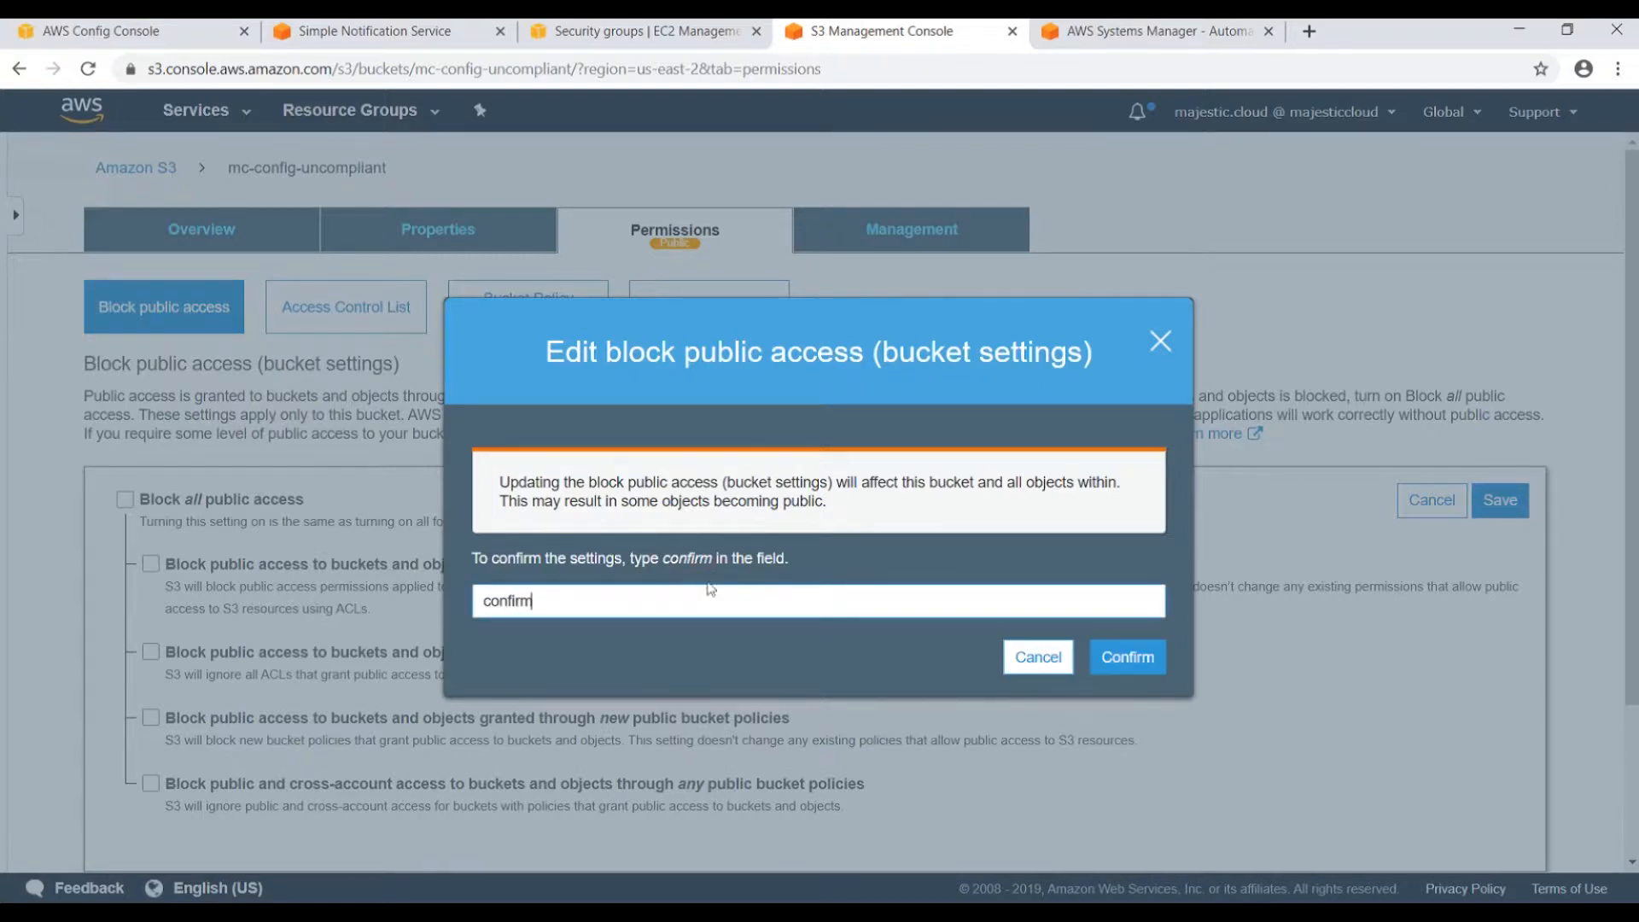
click(1127, 657)
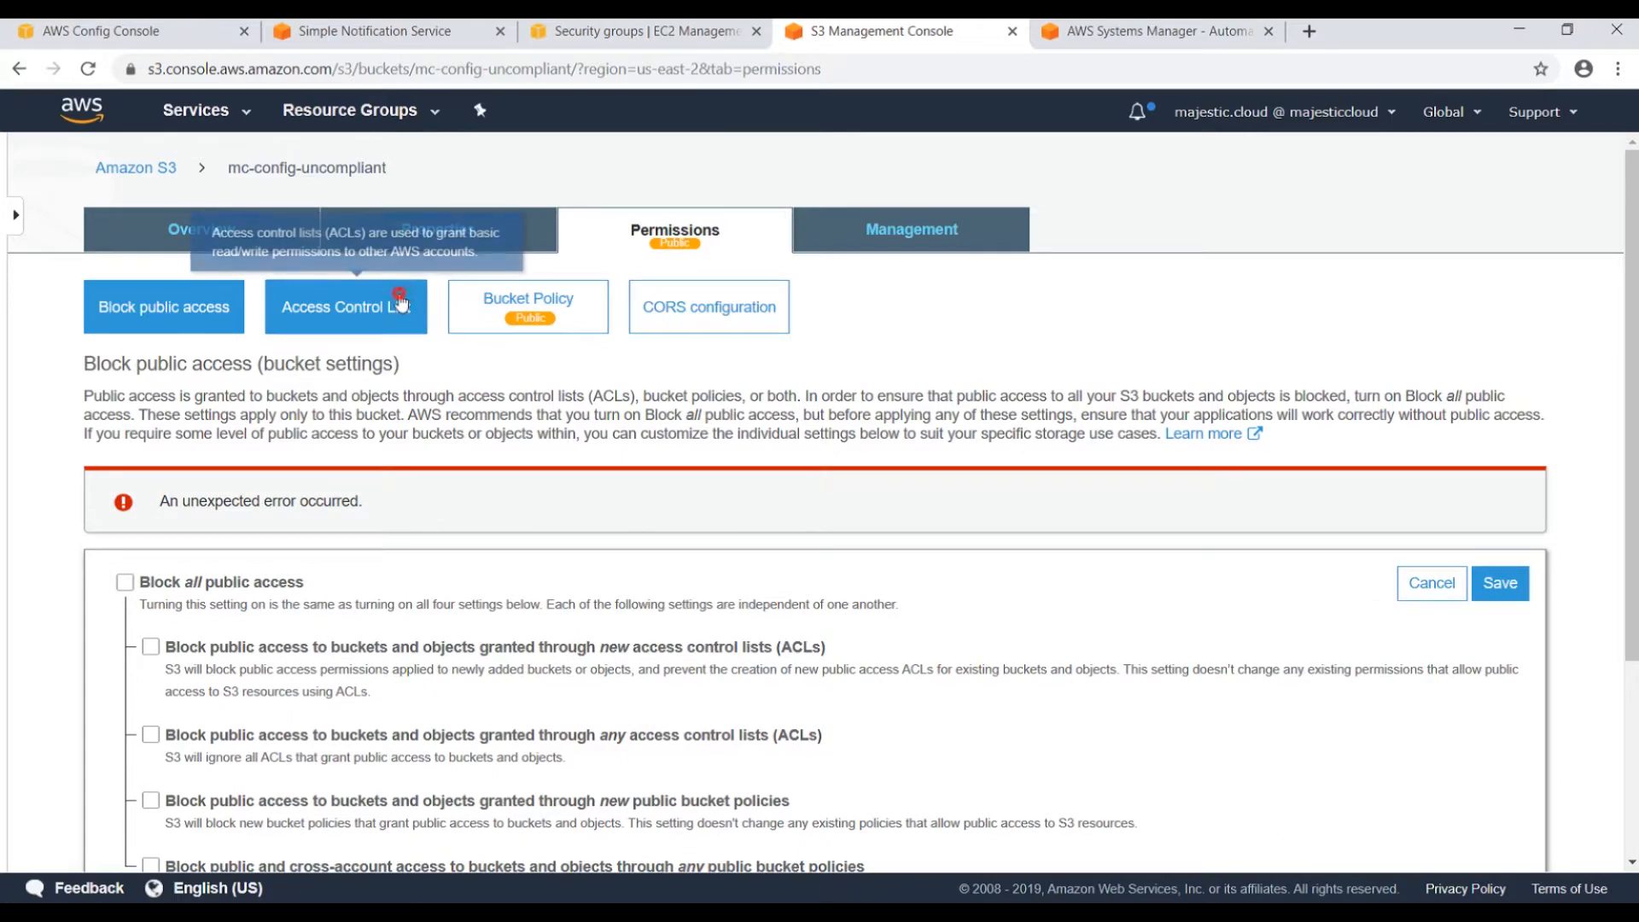
Grant the Everyone group List objects access in the bucket ACL, then return to the bucket list.
click(400, 305)
scroll(198, 602, down, 4)
click(196, 474)
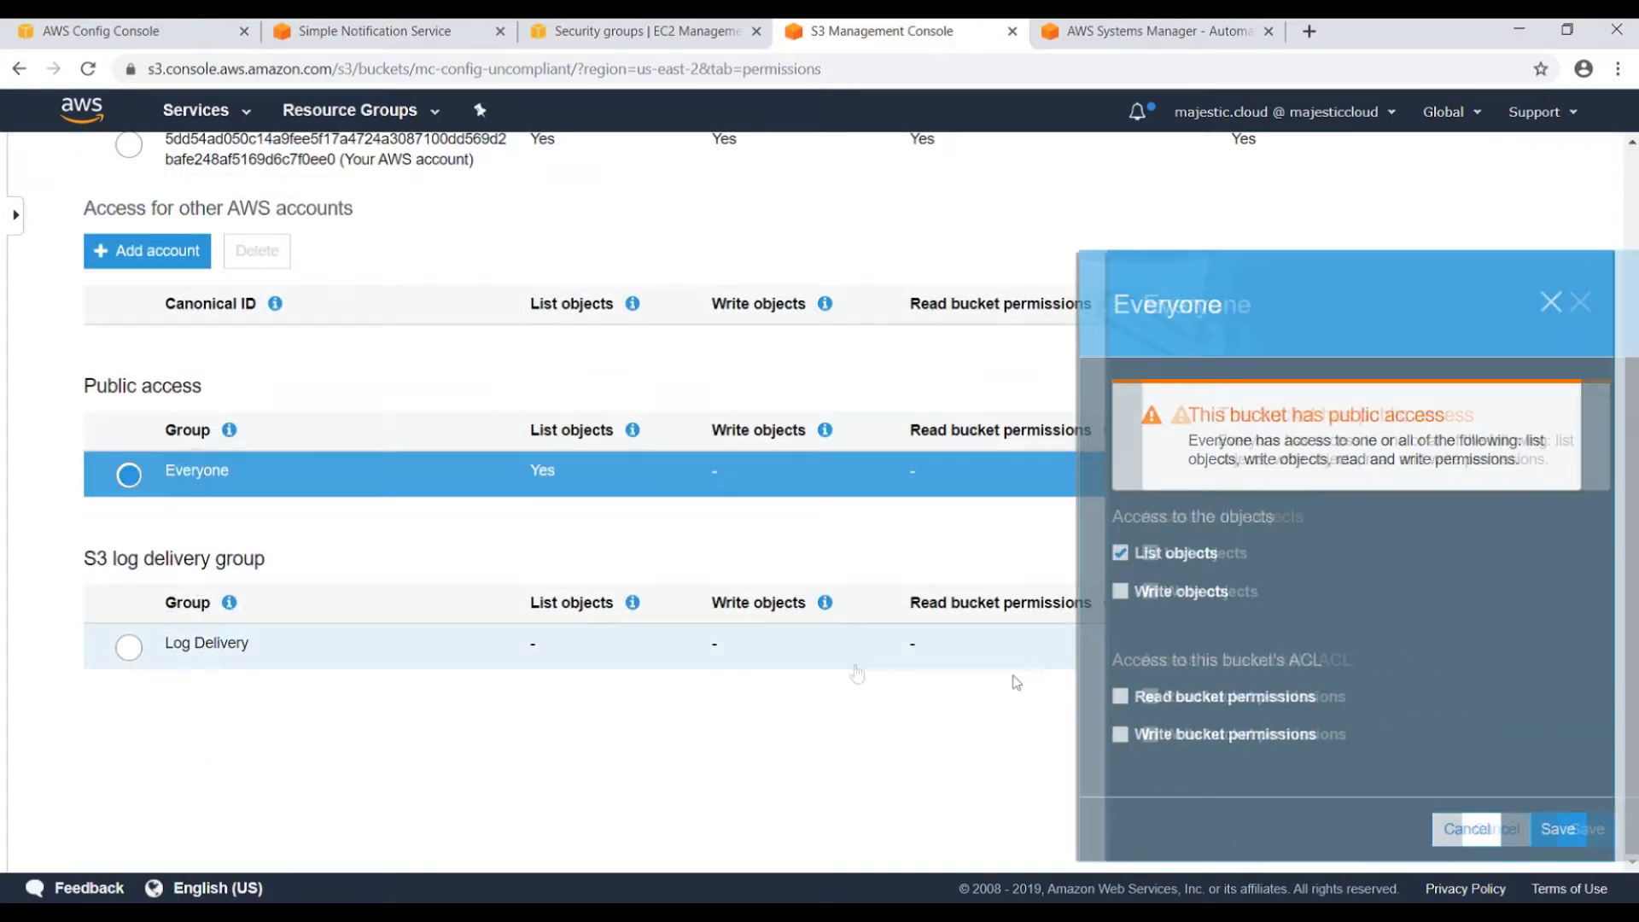
click(1559, 835)
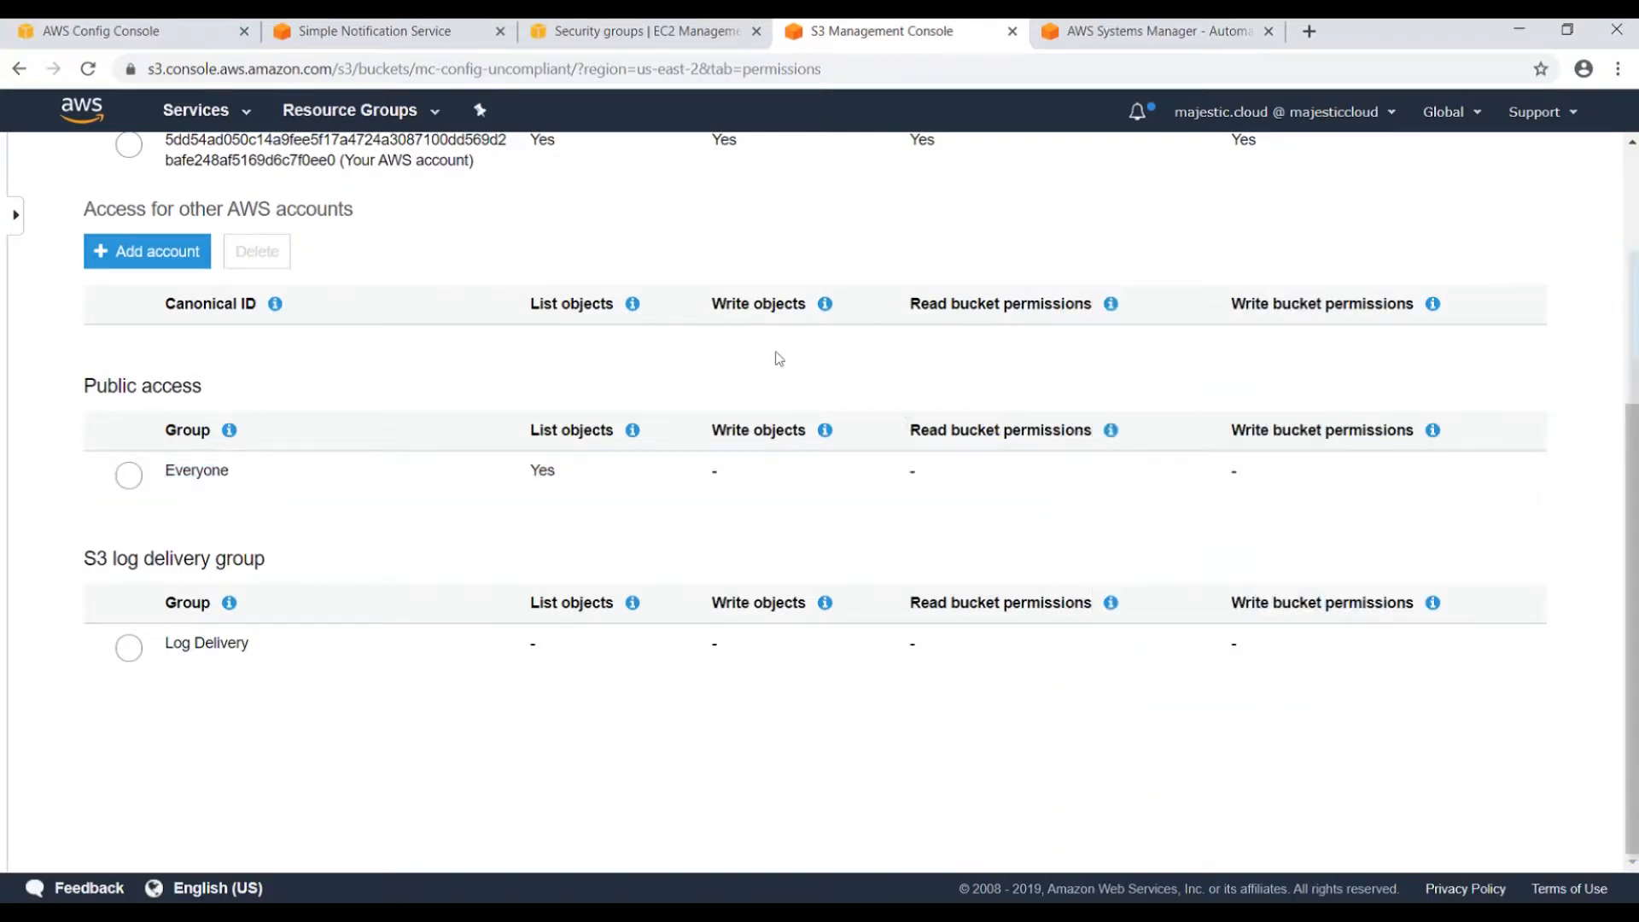
click(170, 170)
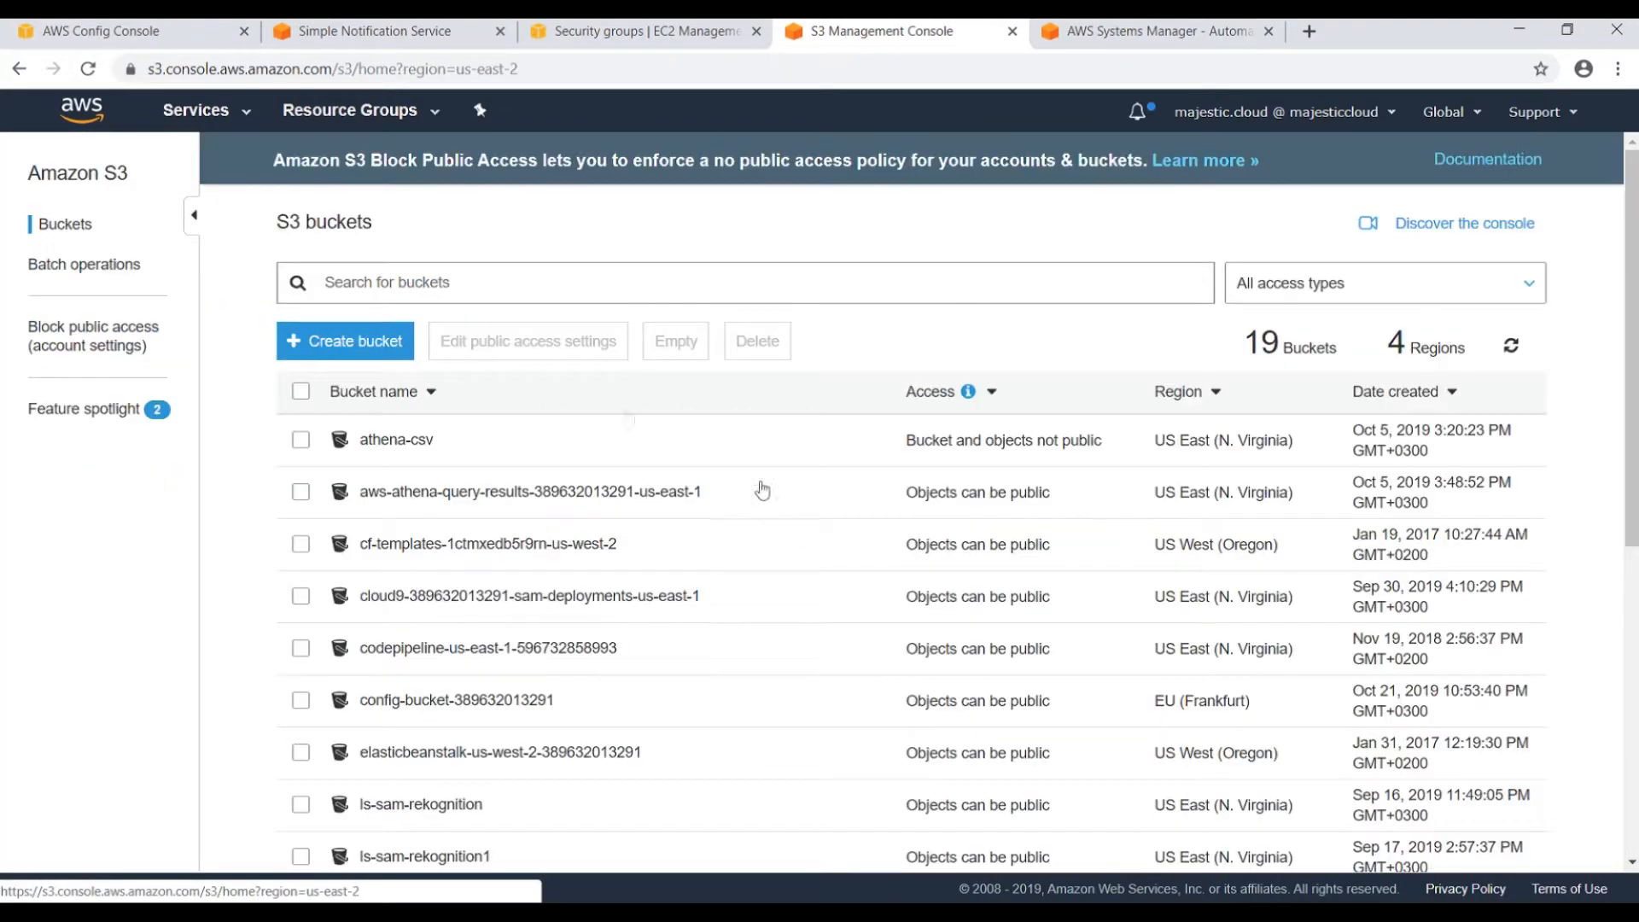
Confirm all block public access settings on mc-config-uncompliant show Off, then go back to Config rules.
scroll(780, 507, down, 5)
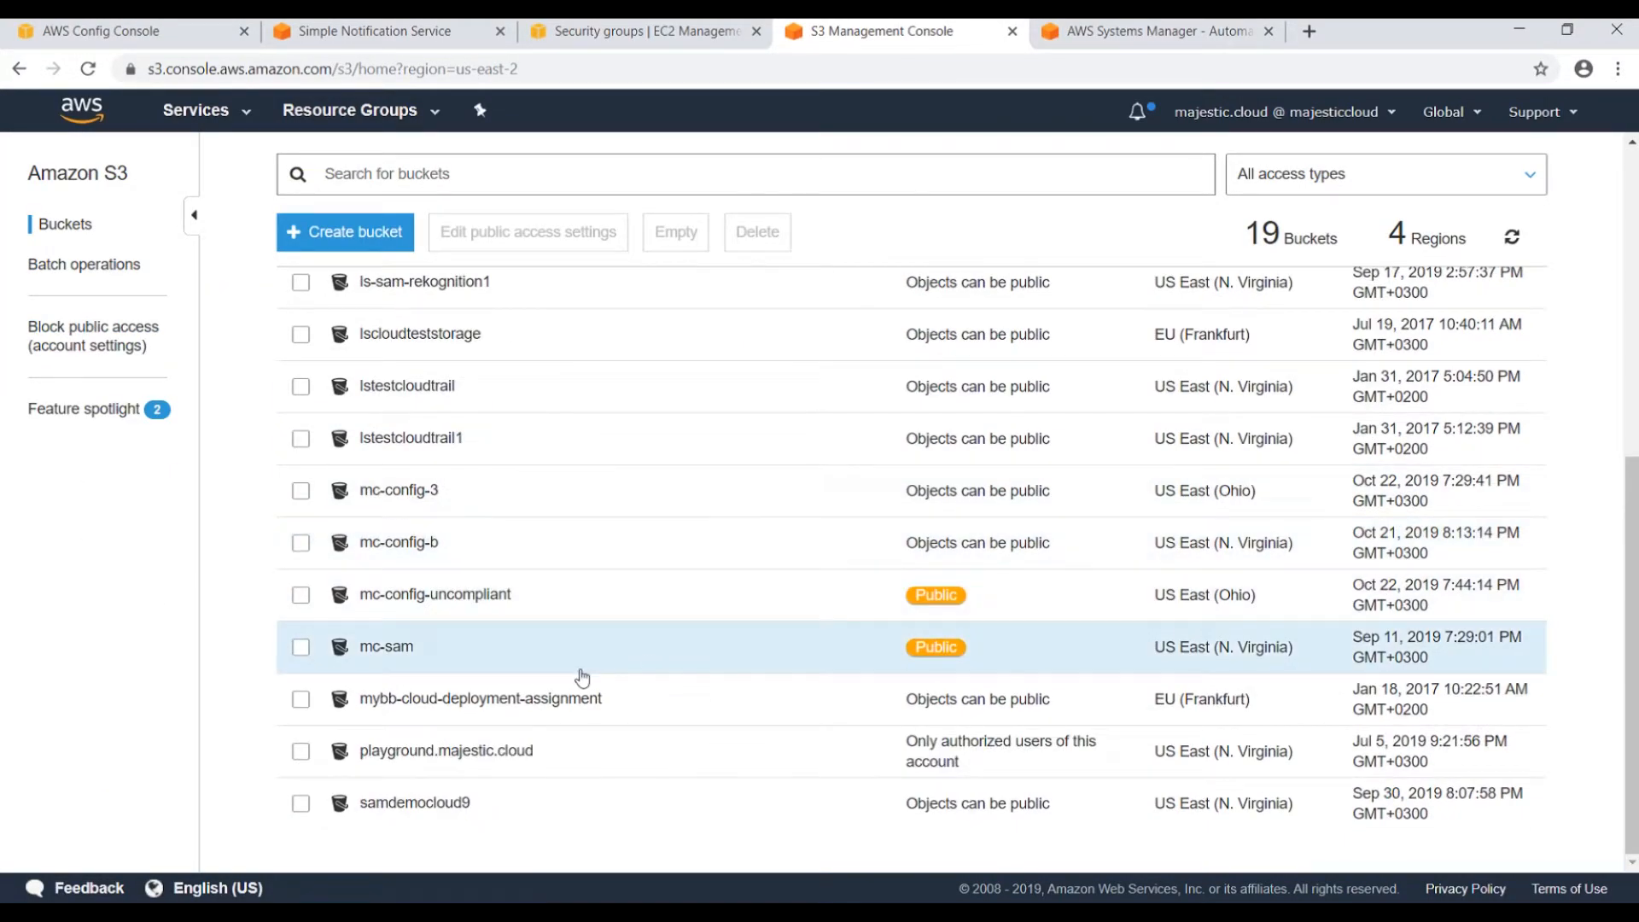
click(118, 42)
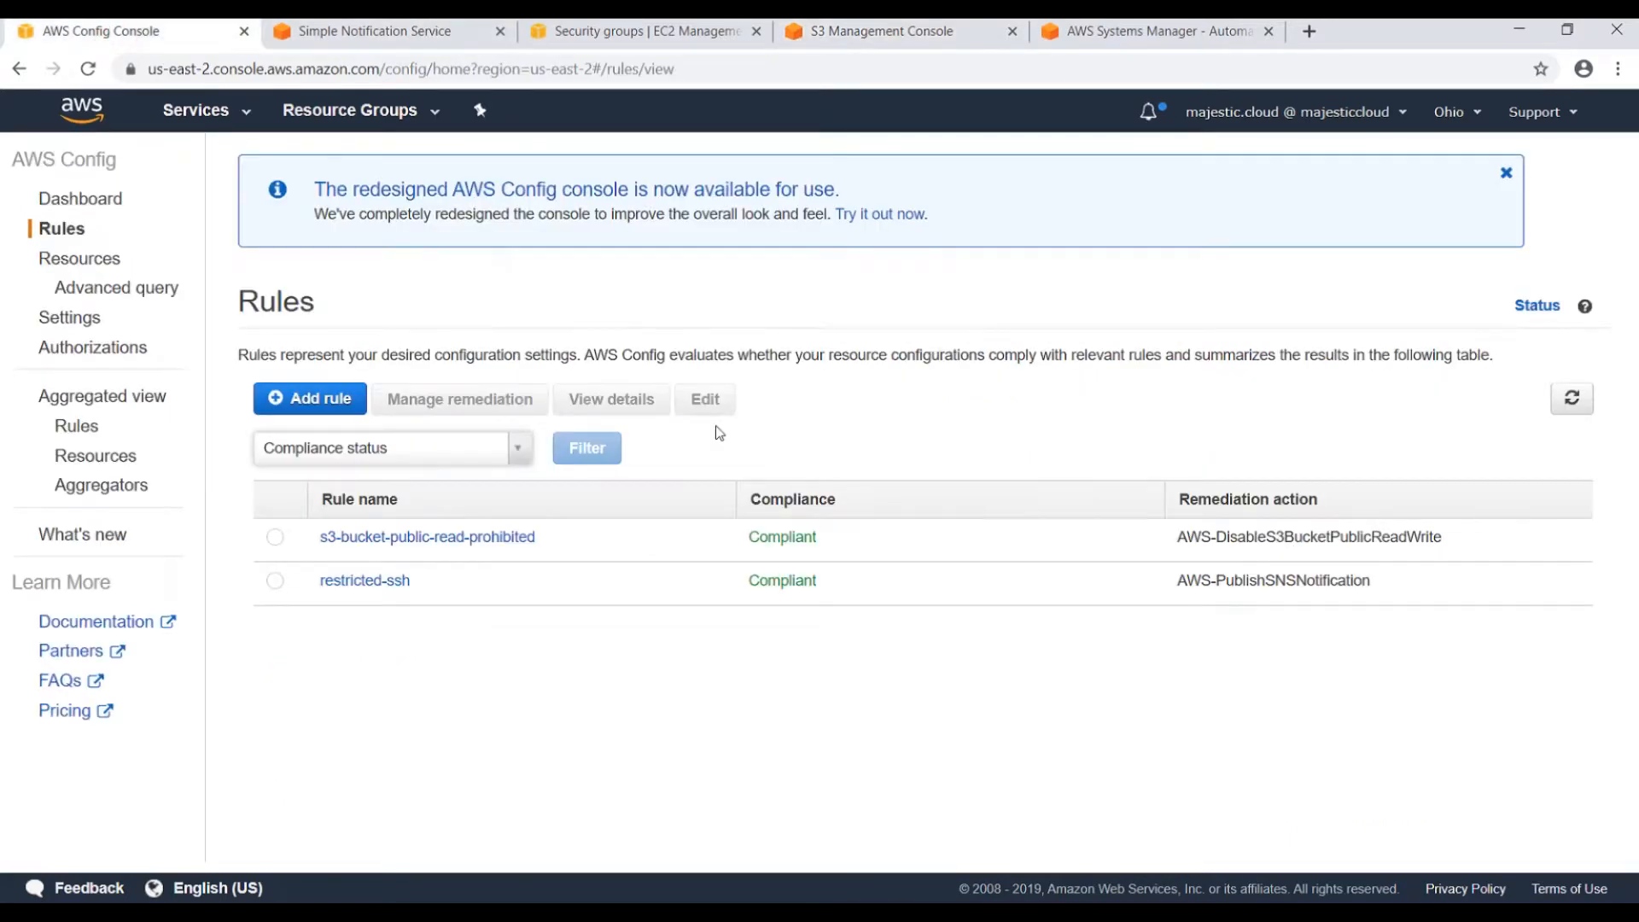
click(888, 30)
click(433, 590)
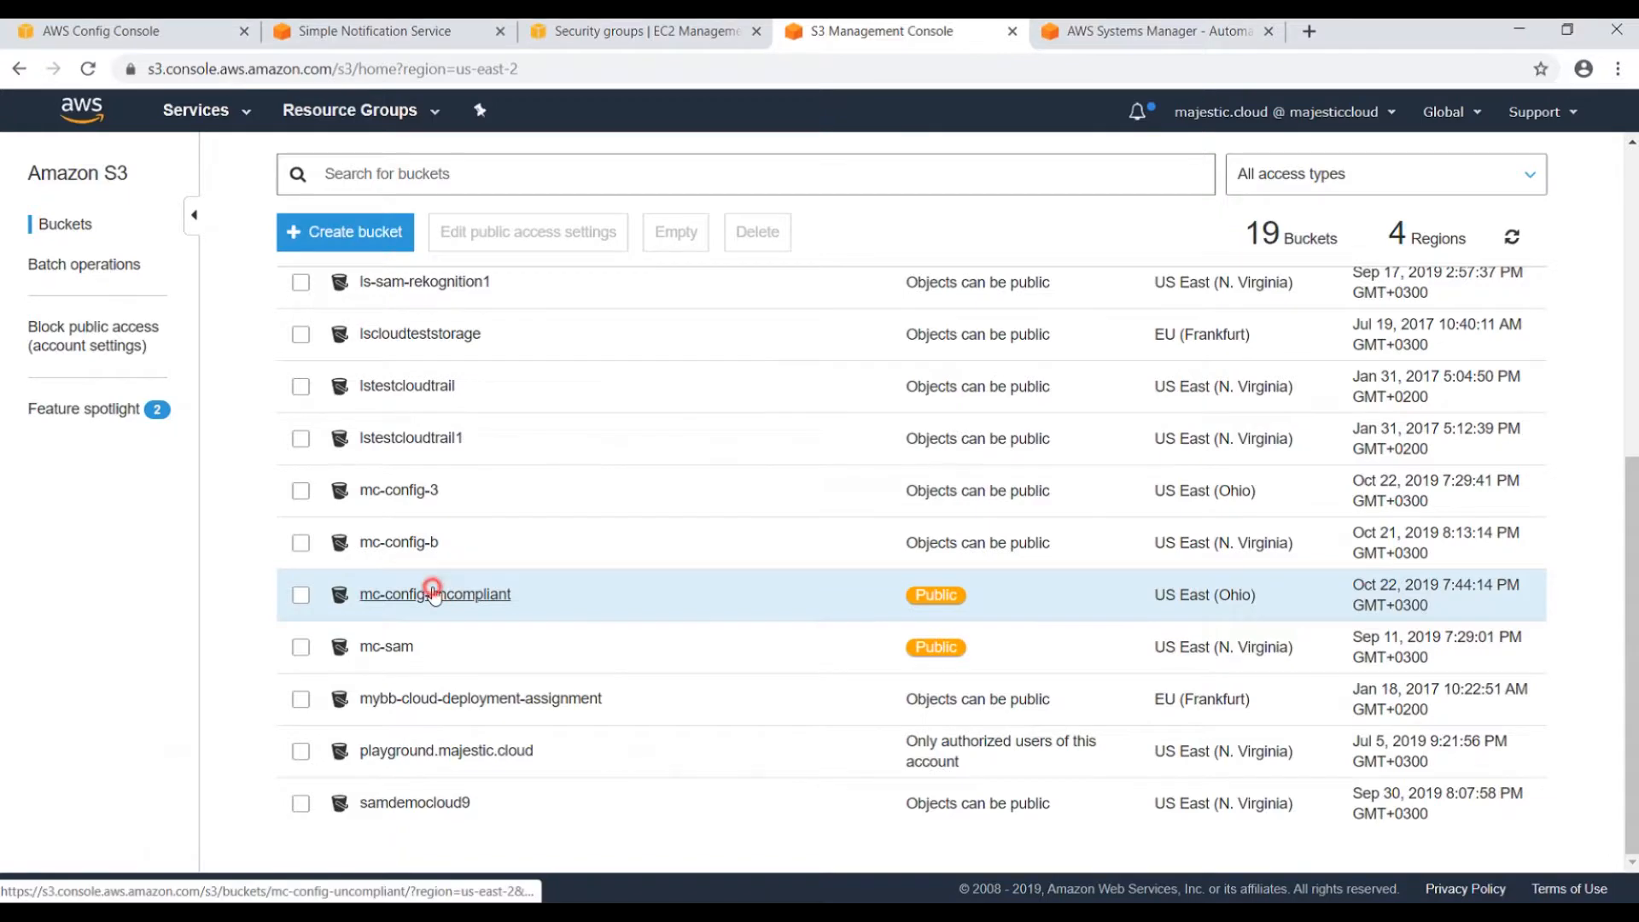
click(675, 229)
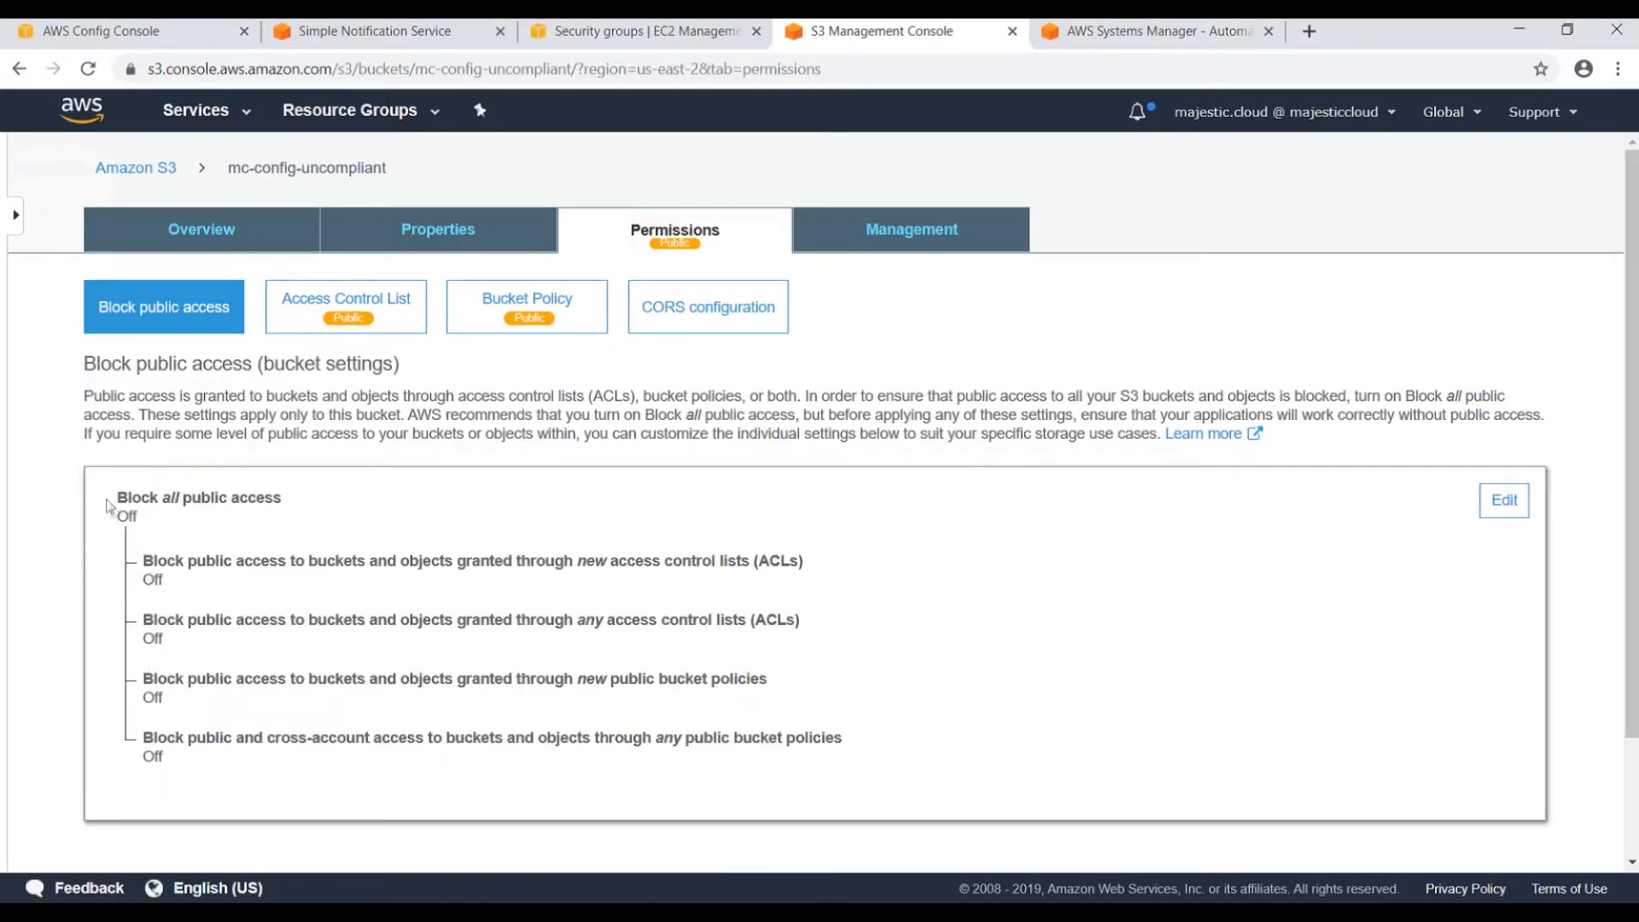
click(183, 32)
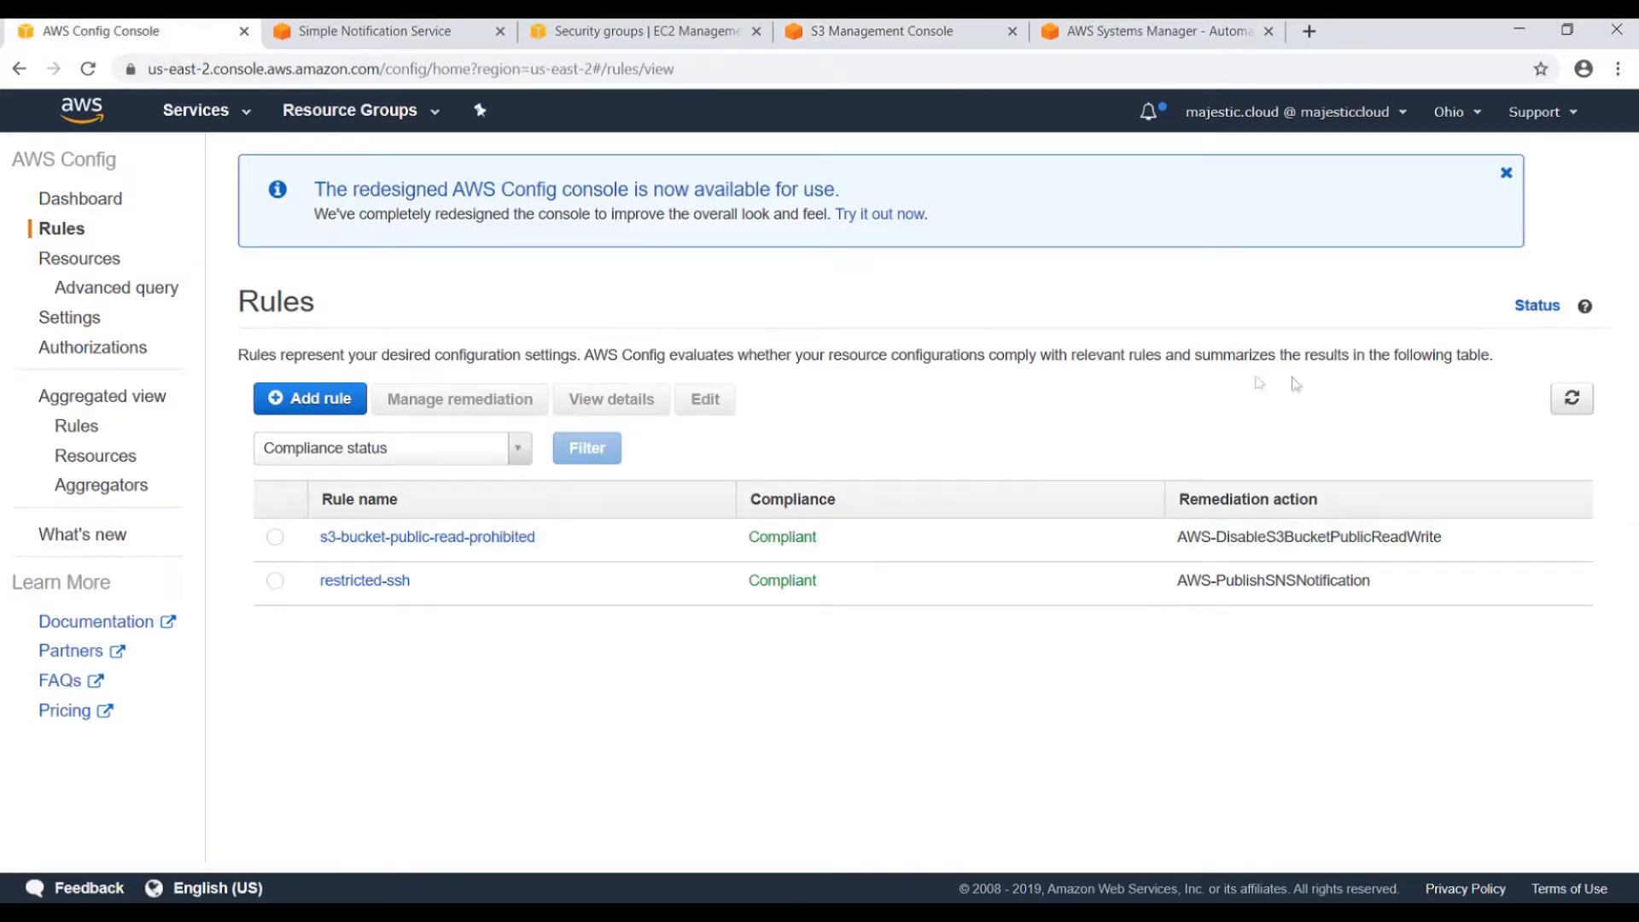
Re-evaluate the s3-bucket-public-read-prohibited rule from its details page.
click(373, 538)
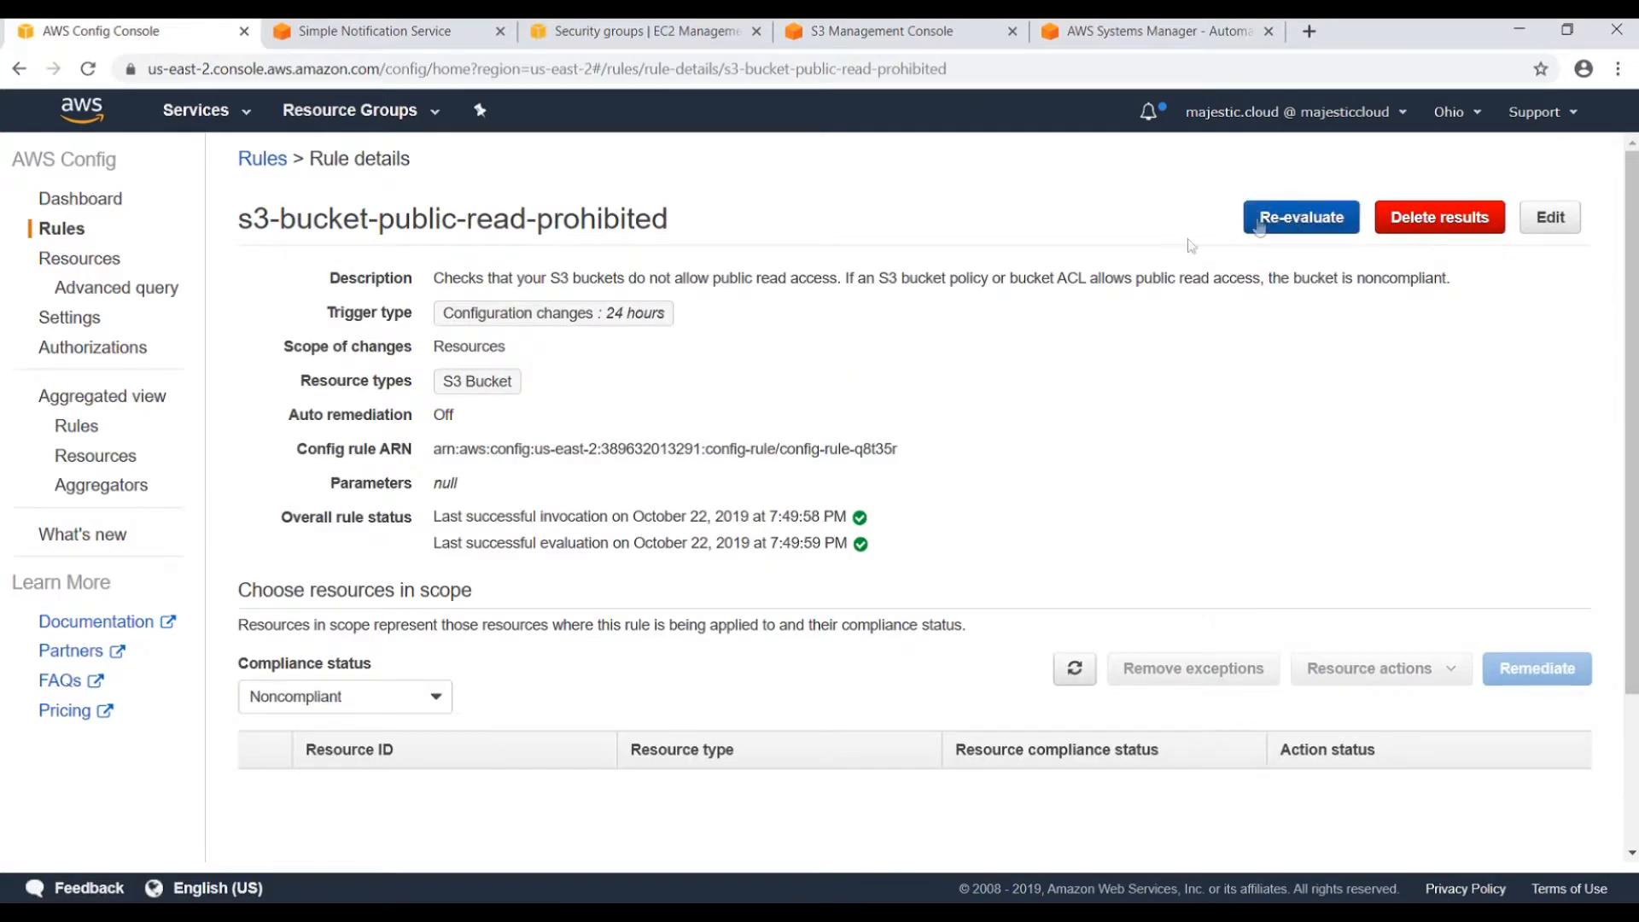
click(1258, 221)
scroll(826, 579, down, 3)
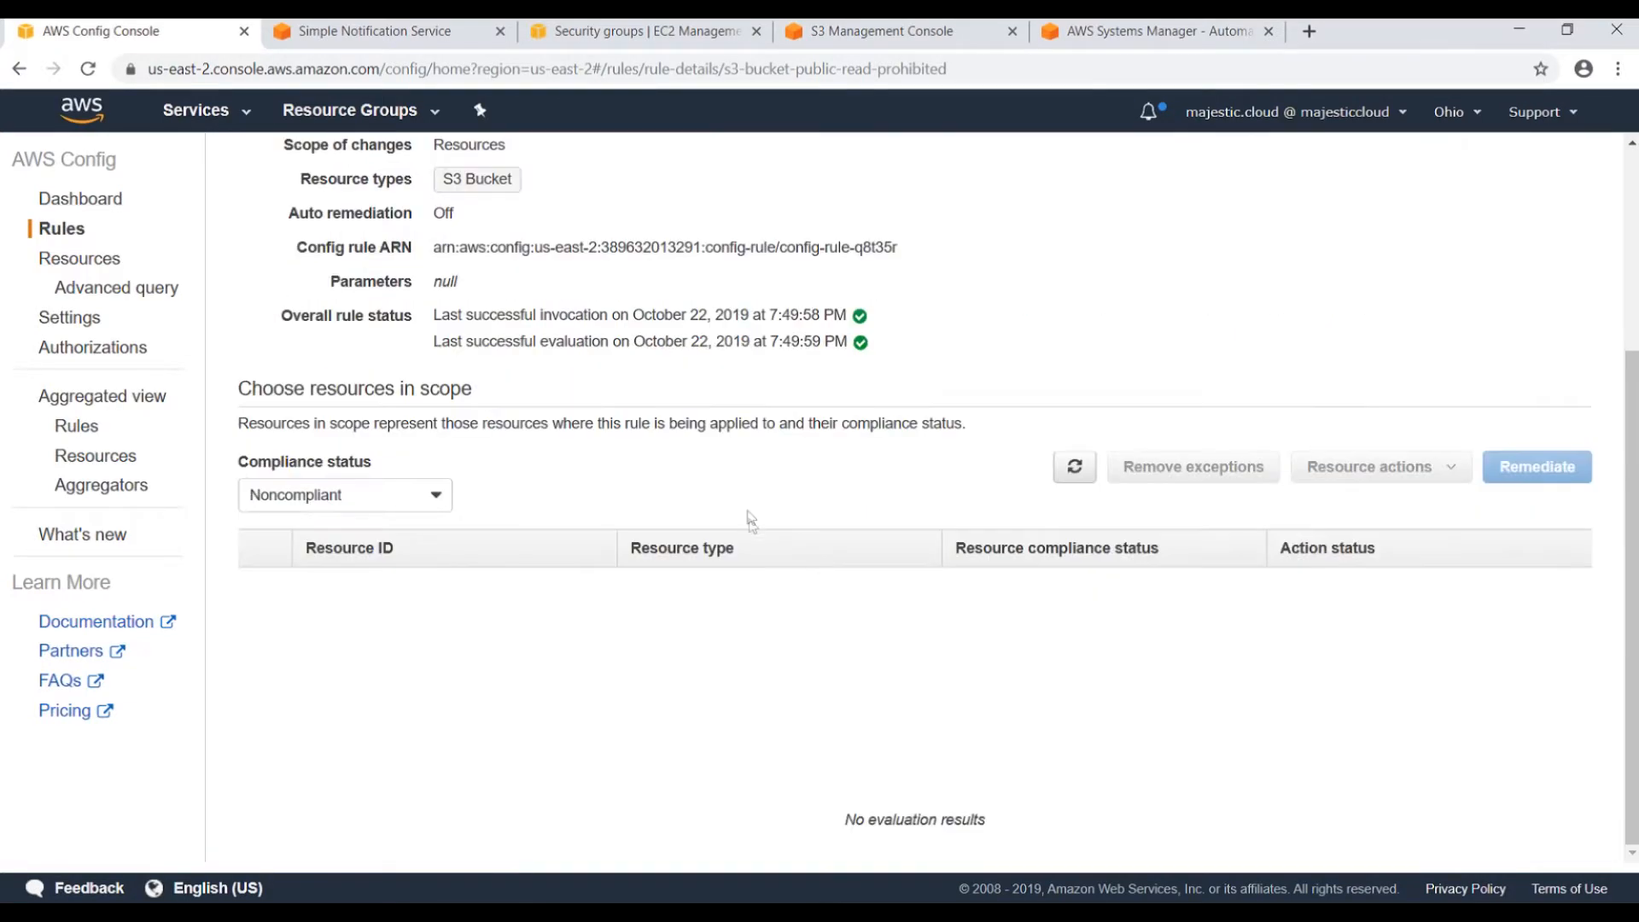
scroll(646, 453, up, 3)
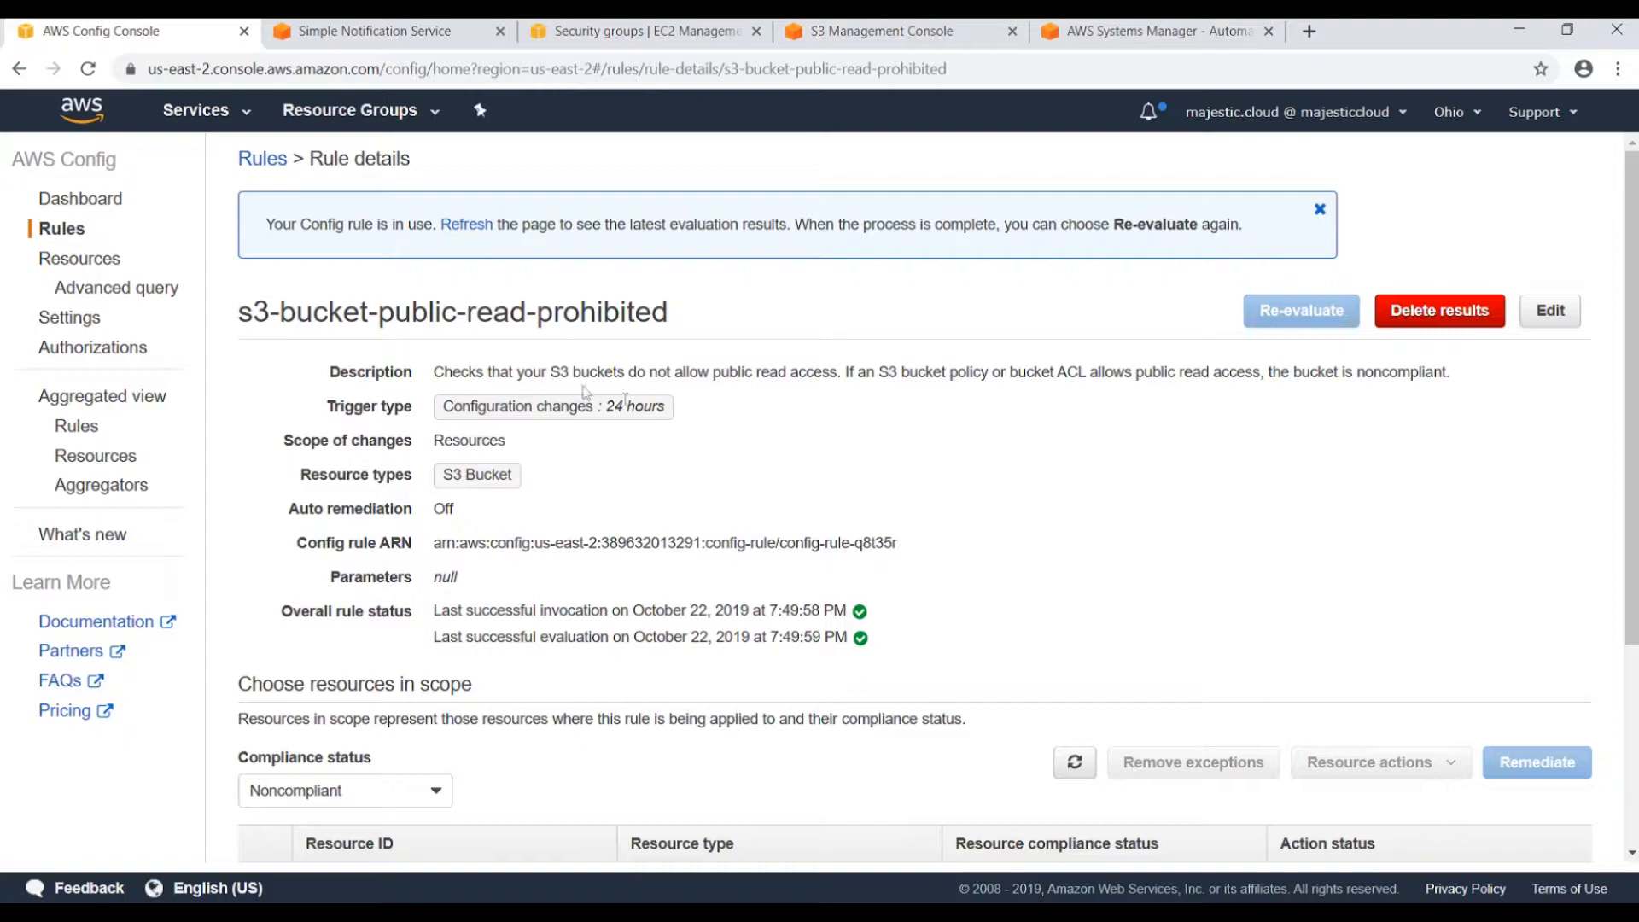
scroll(615, 417, down, 3)
scroll(484, 362, up, 3)
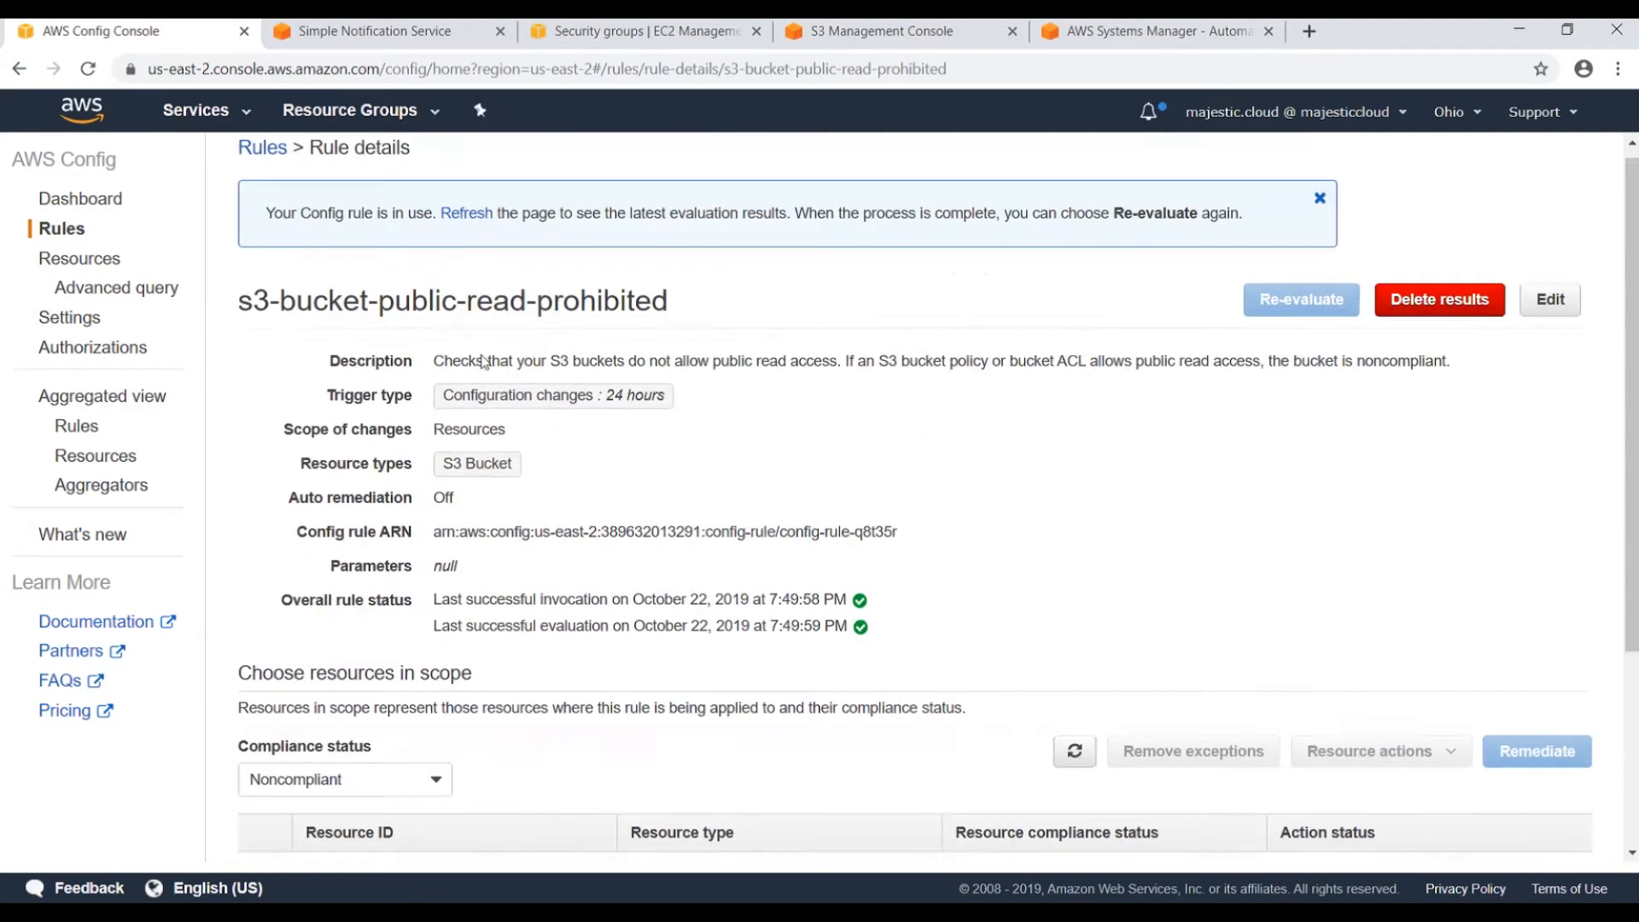
Refresh the Config rules list until s3-bucket-public-read-prohibited shows 1 noncompliant resource.
click(264, 165)
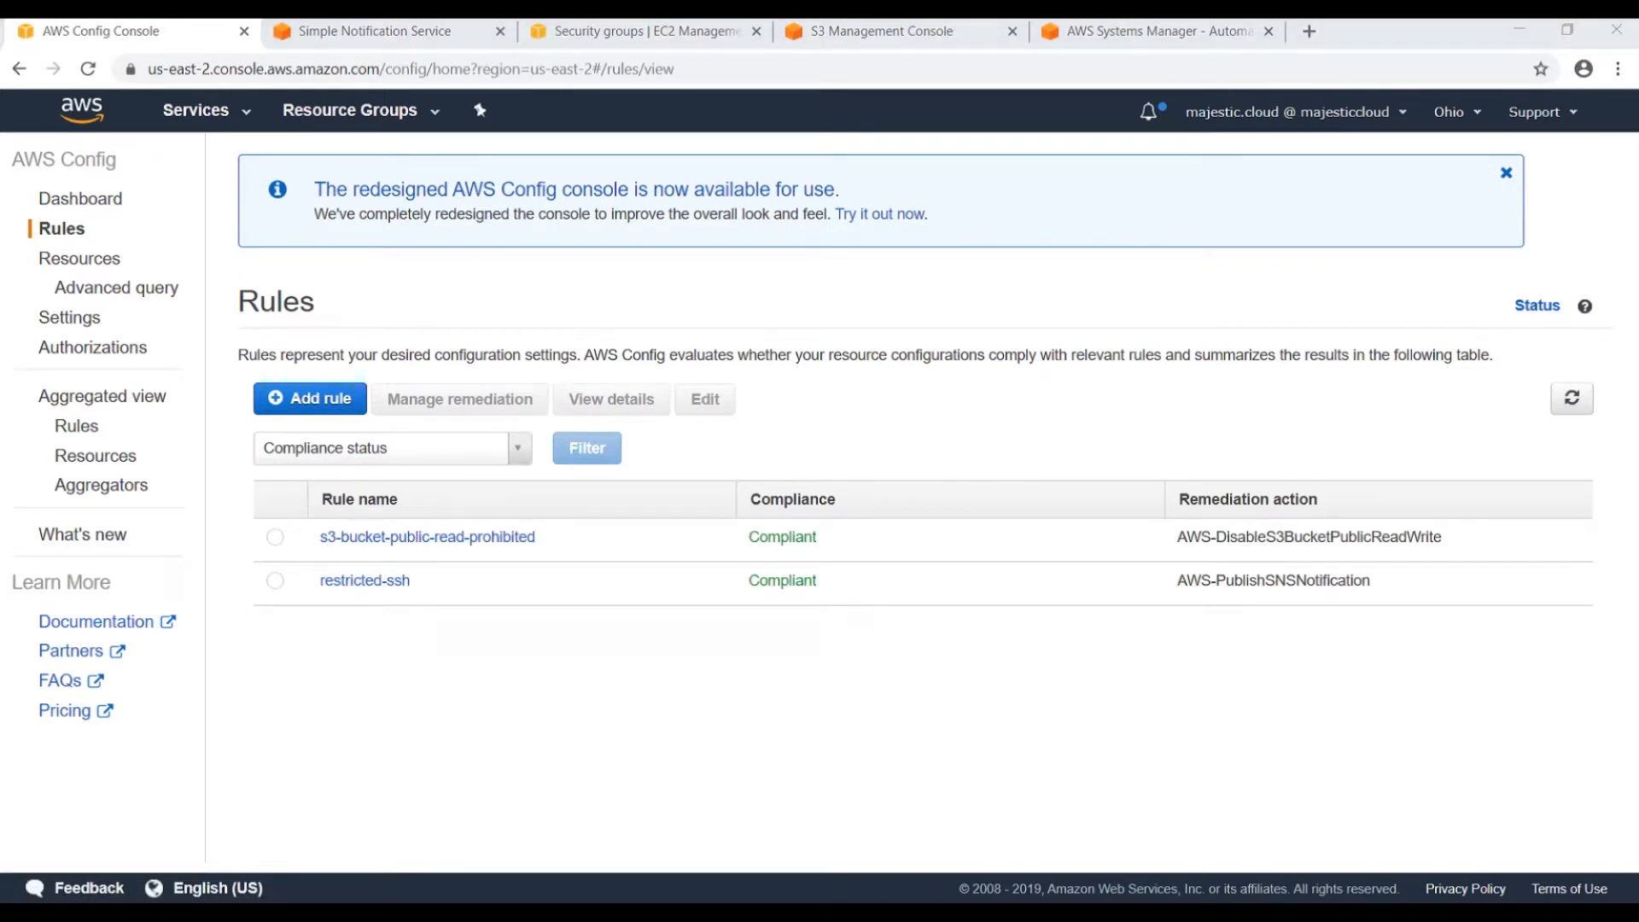
click(1573, 399)
click(1587, 398)
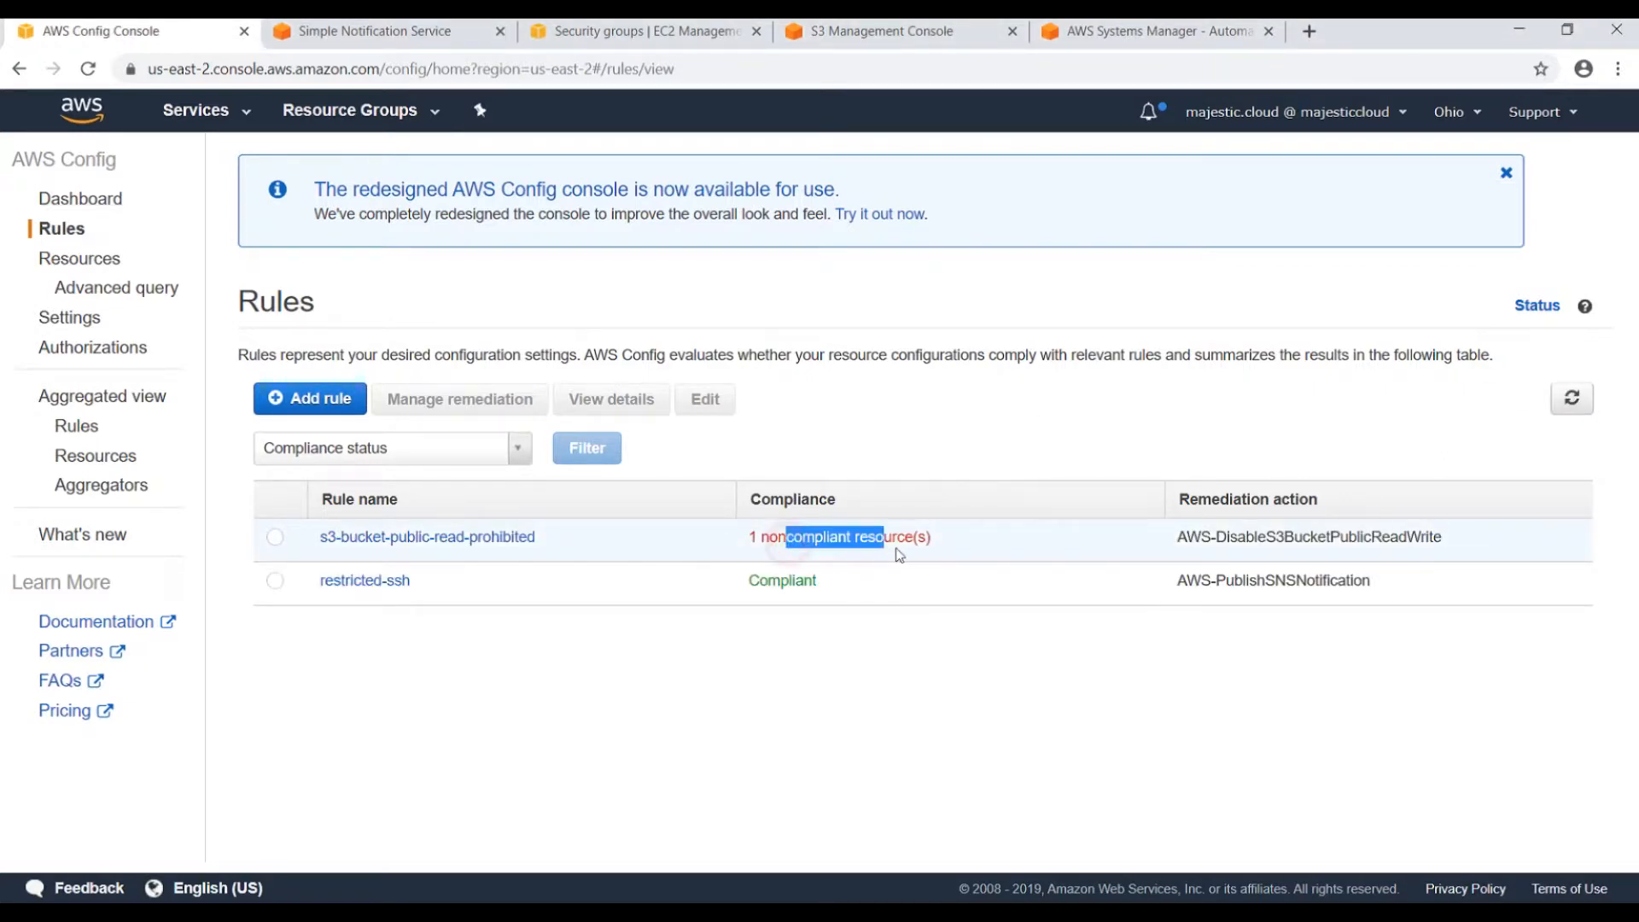
Inspect the rule's noncompliant mc-config-uncompliant resource and Auto remediation Off, then view the DisableS3BucketPublicReadWrite step.
click(499, 538)
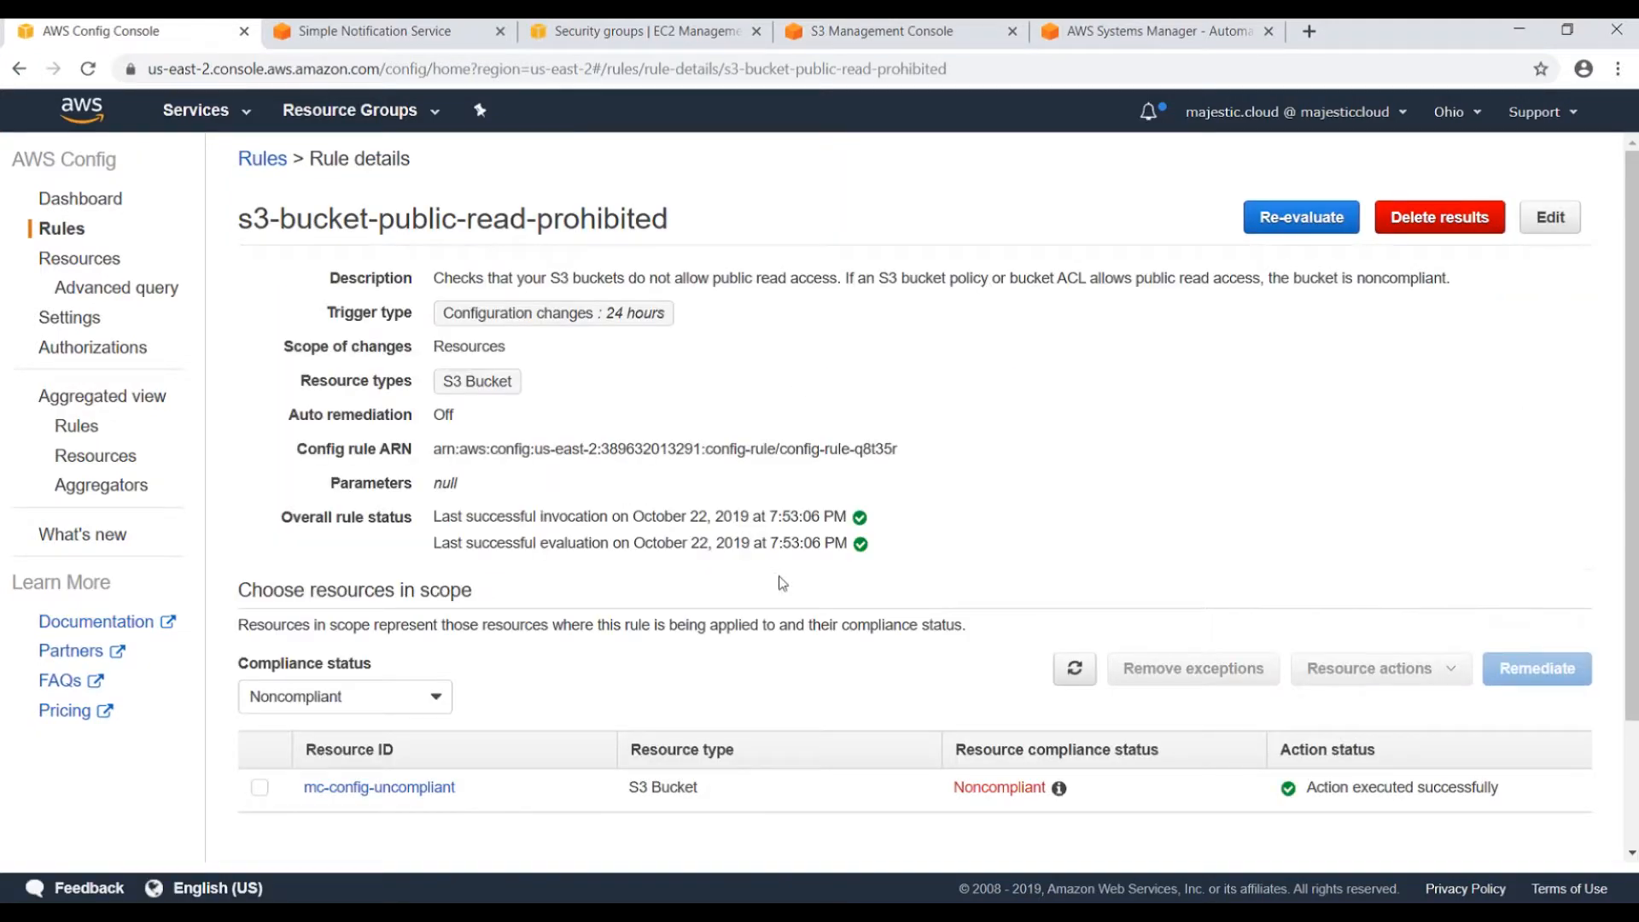
scroll(673, 612, down, 2)
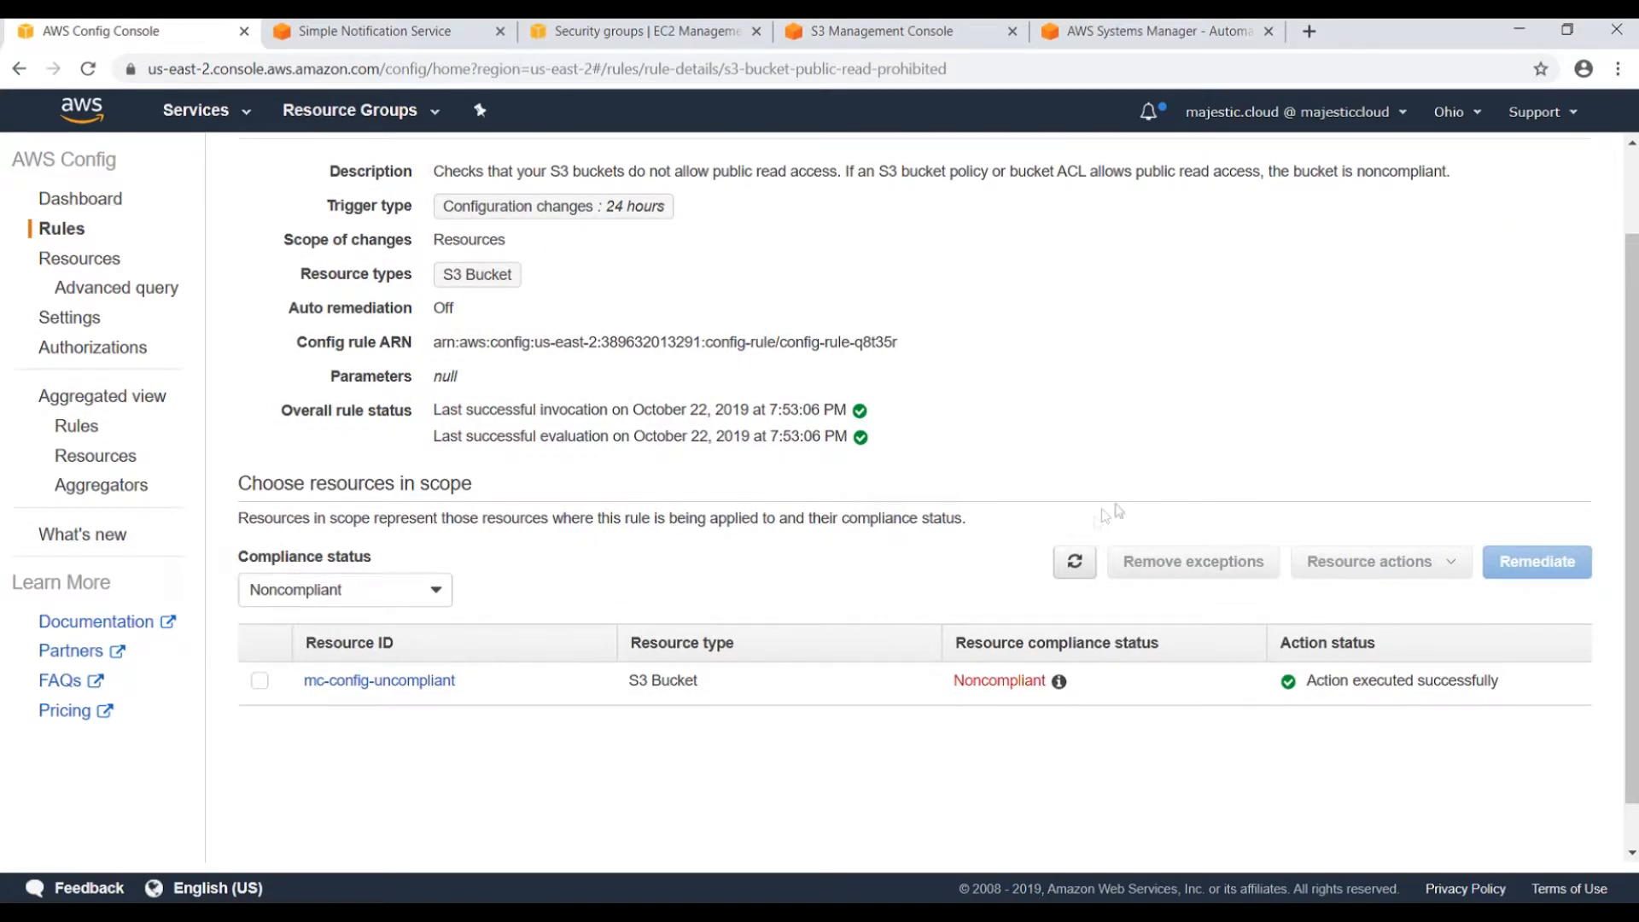
scroll(1098, 523, up, 2)
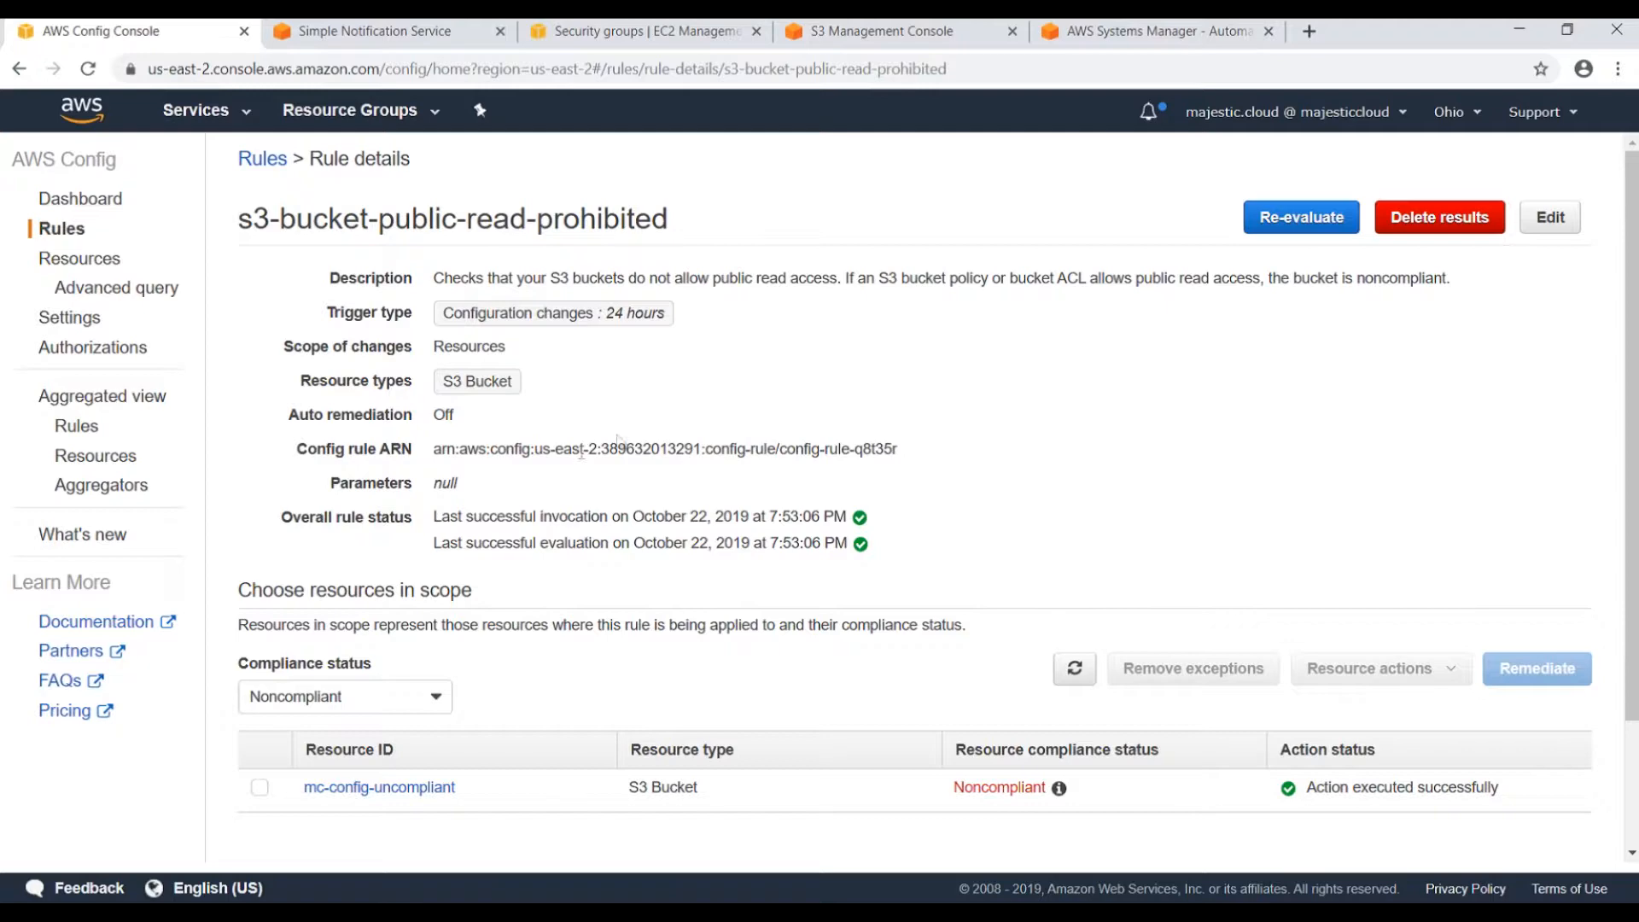
drag(332, 414, 470, 432)
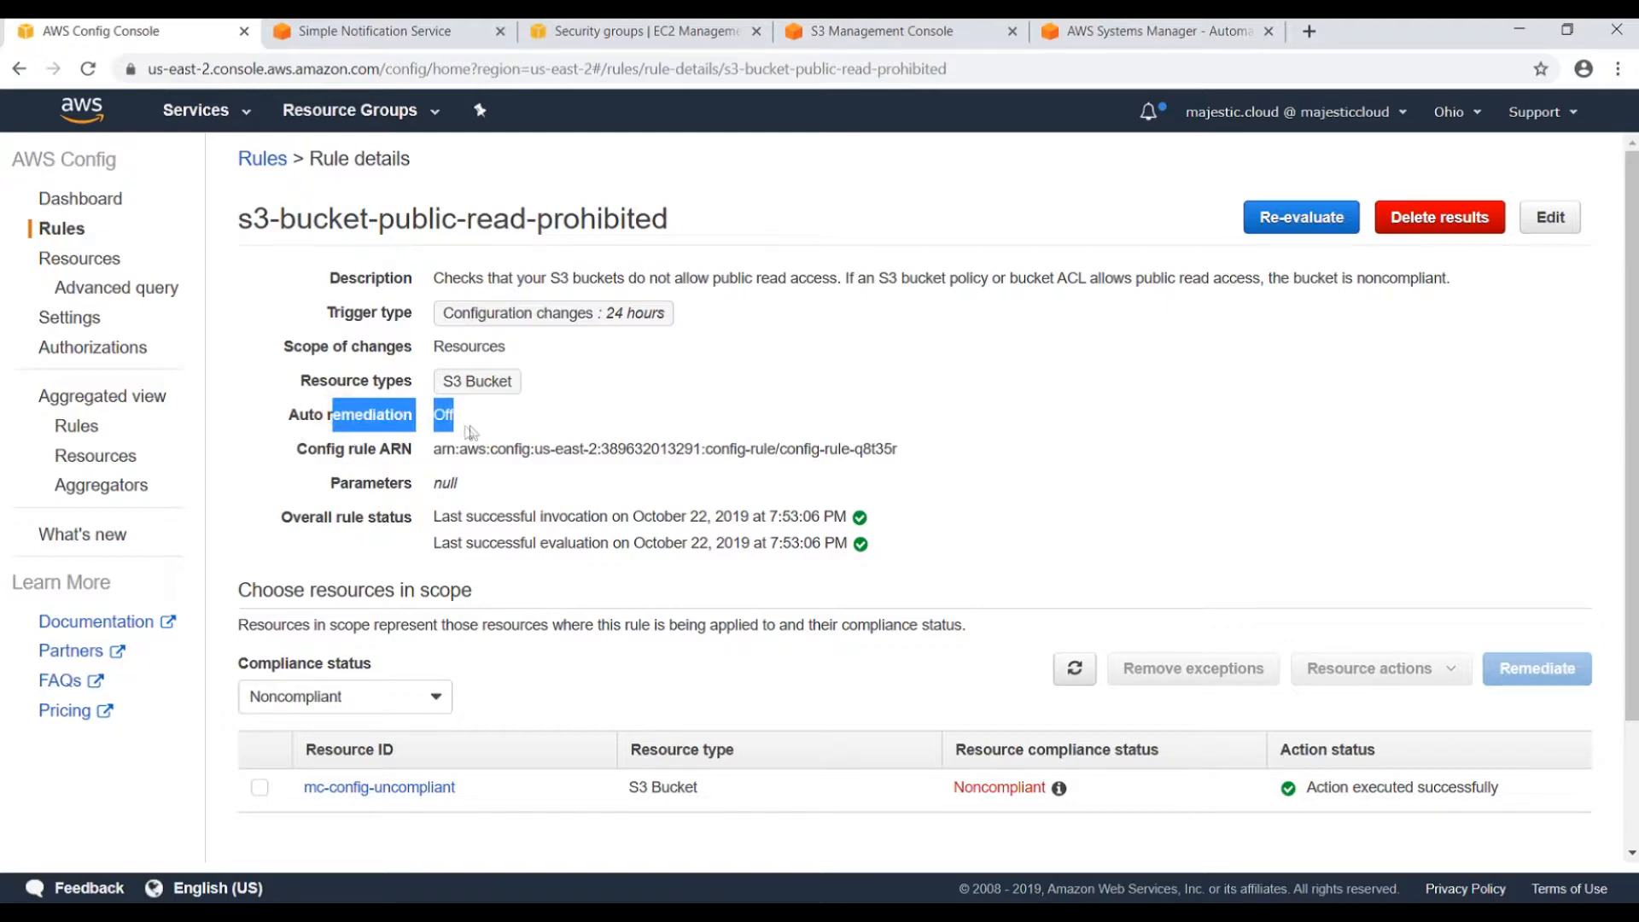
click(1135, 30)
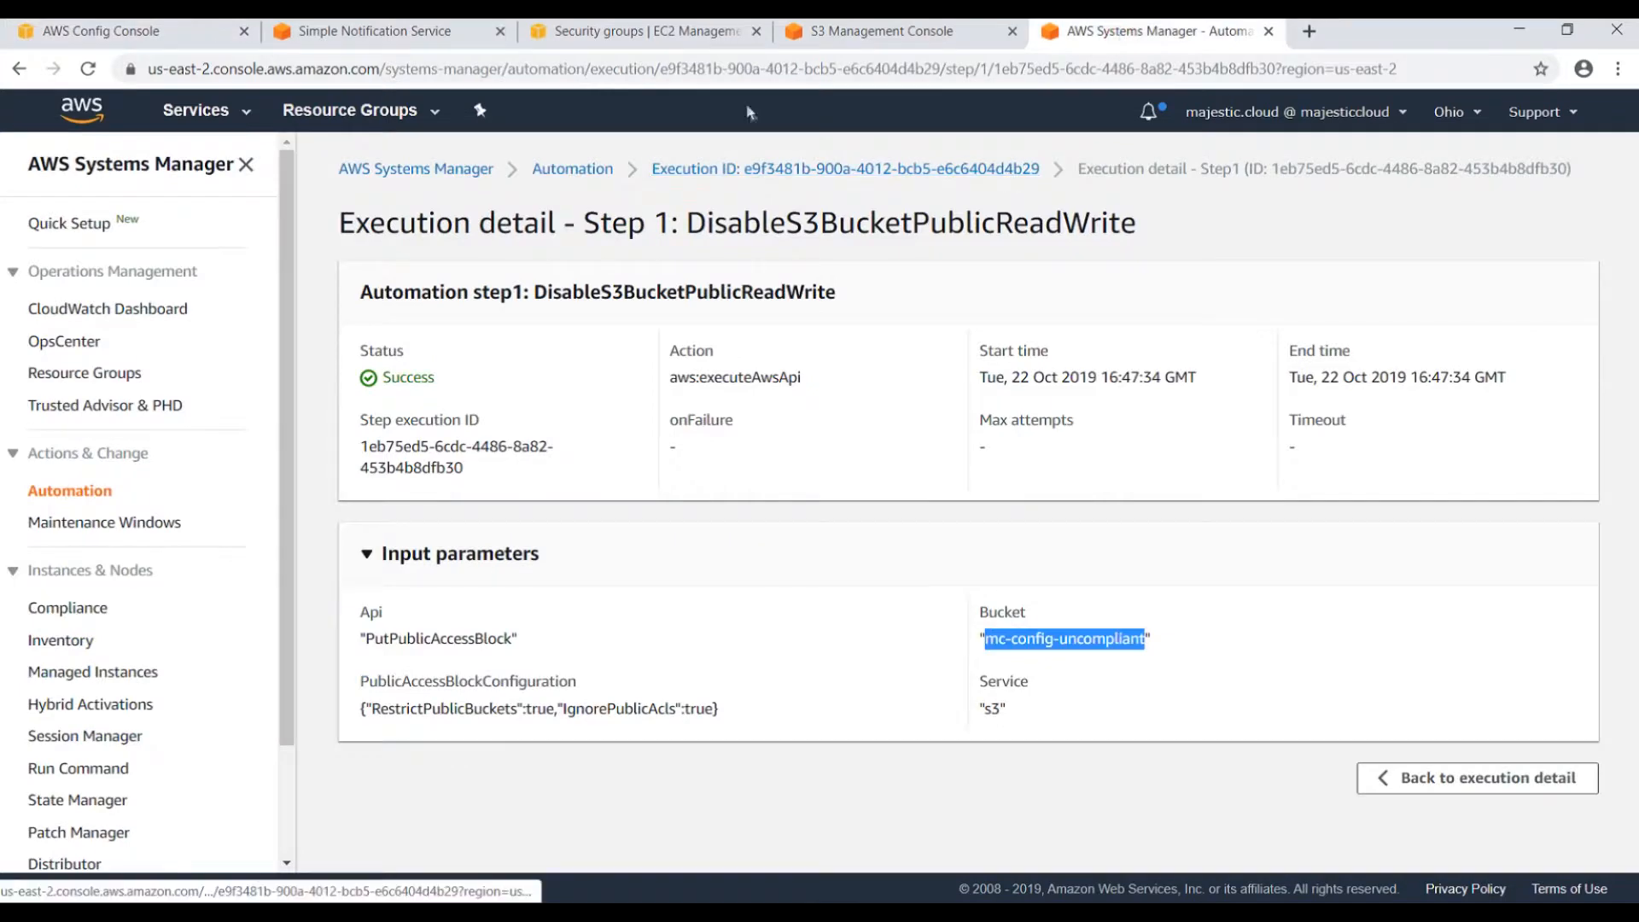
Check mc-config-uncompliant's block public access settings are still Off, then return to the rule details.
click(841, 34)
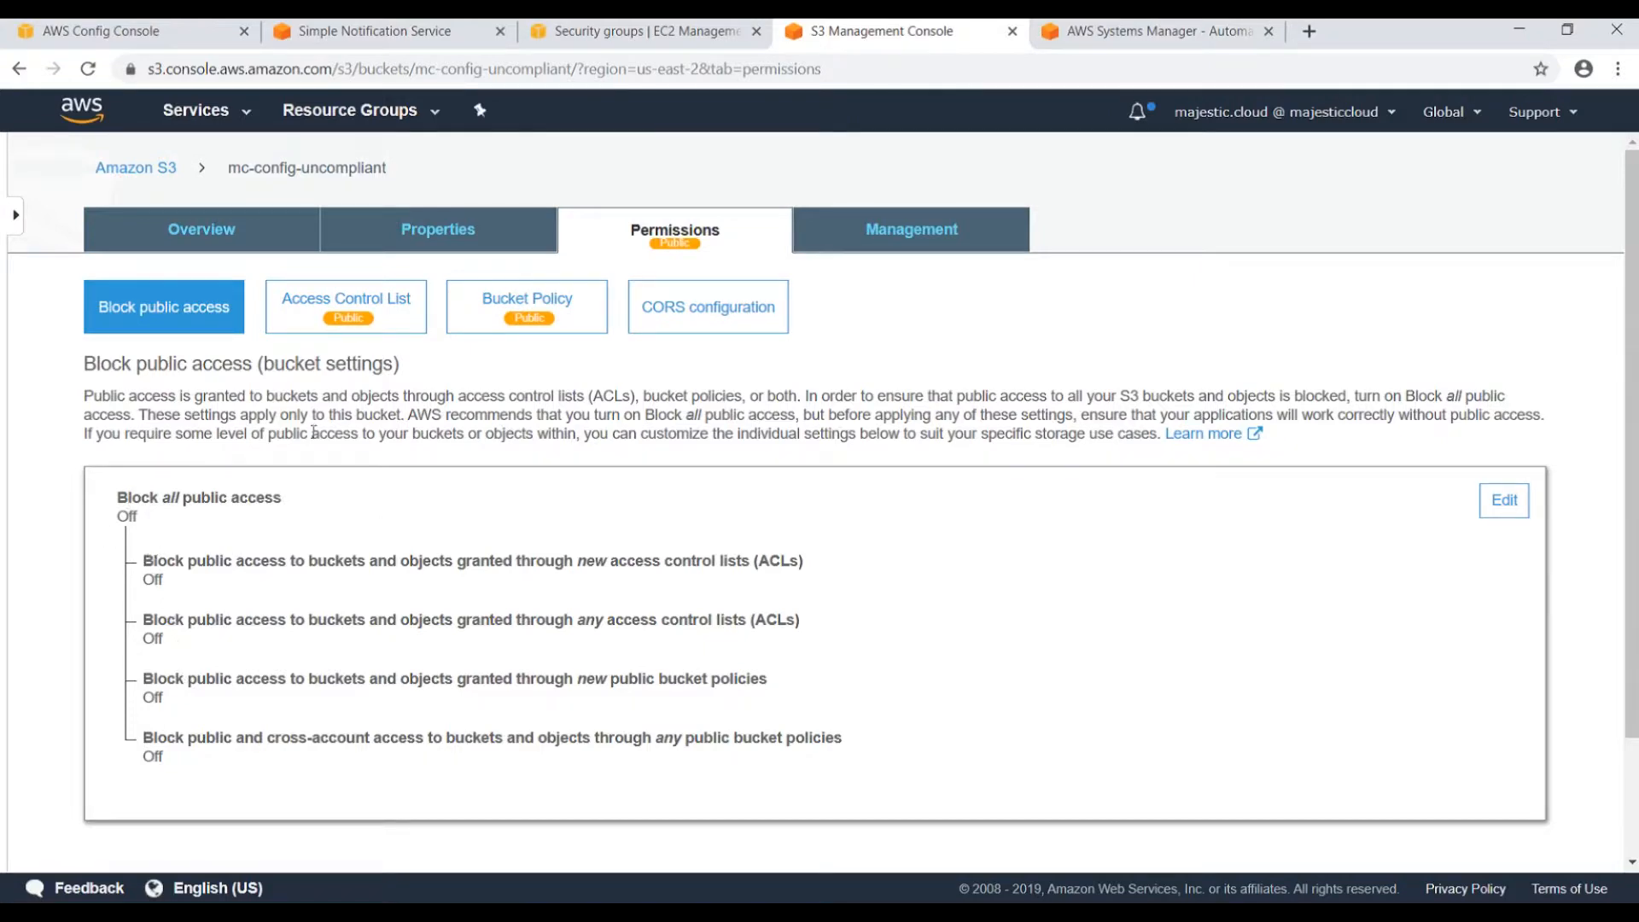
click(153, 32)
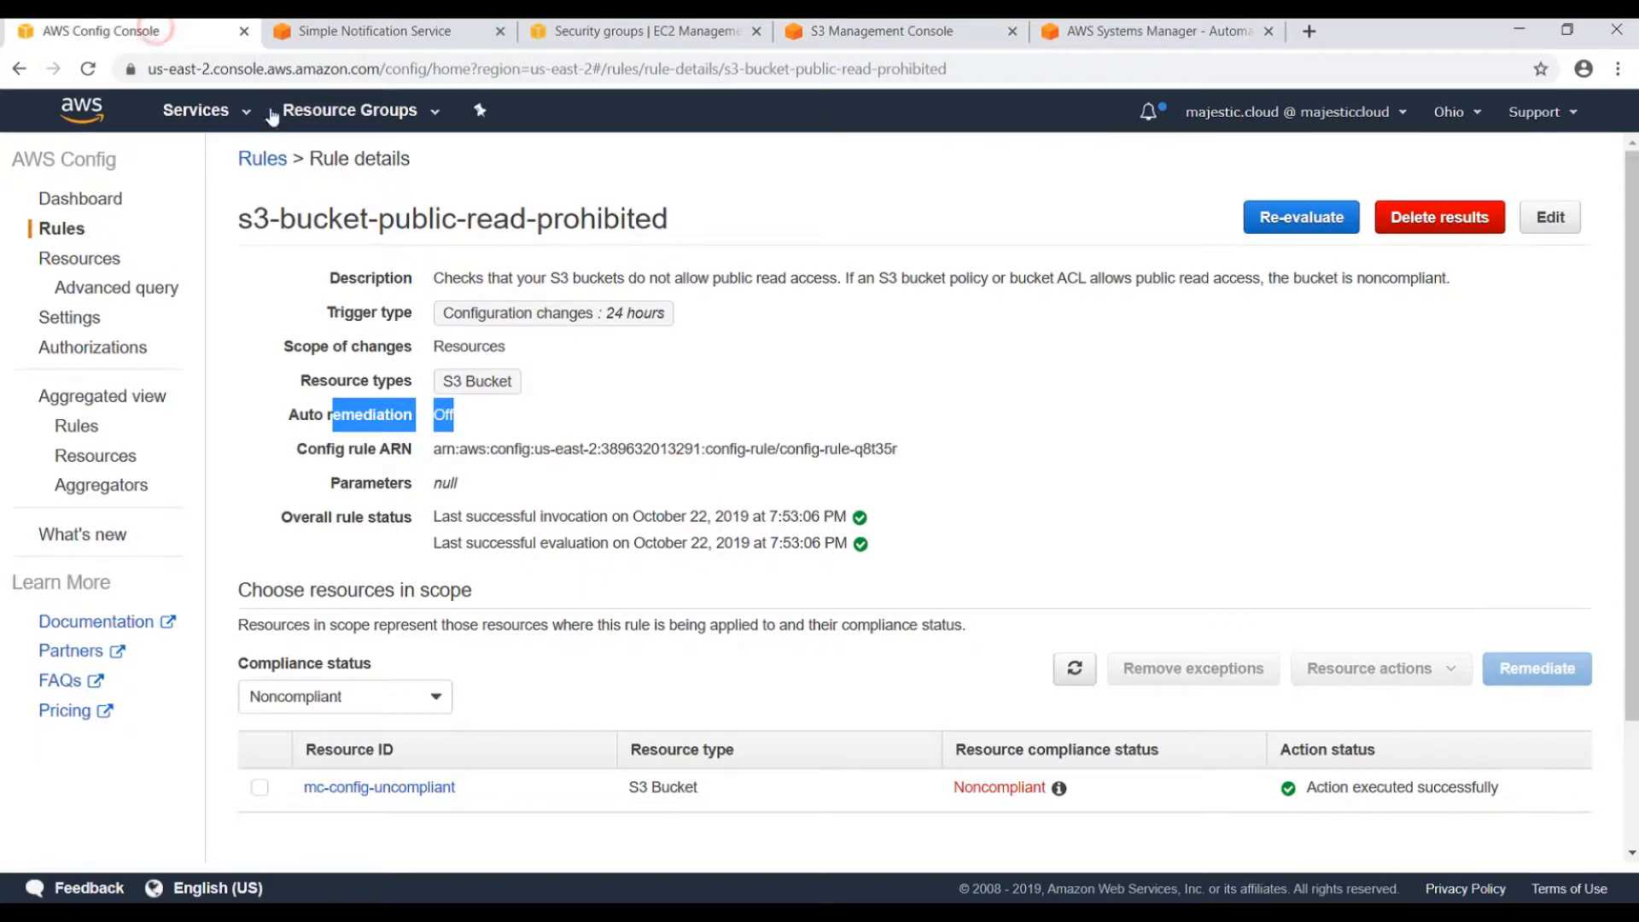
Select mc-config-uncompliant and run Remediate so its action is queued, then check its S3 permissions.
click(258, 786)
scroll(596, 617, down, 2)
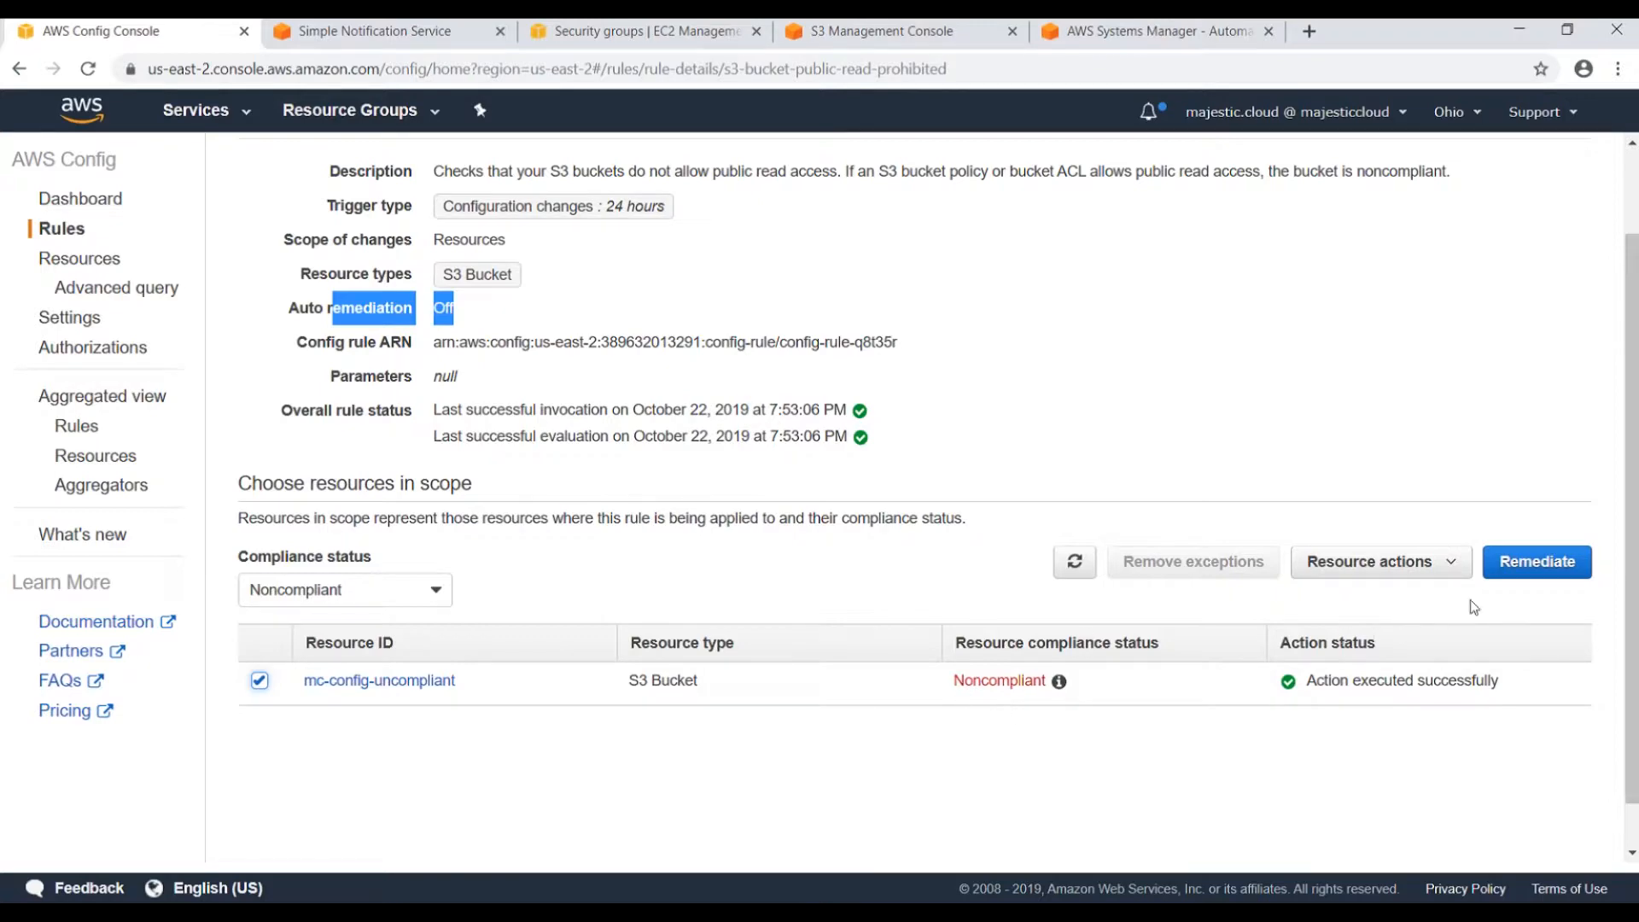
click(1538, 562)
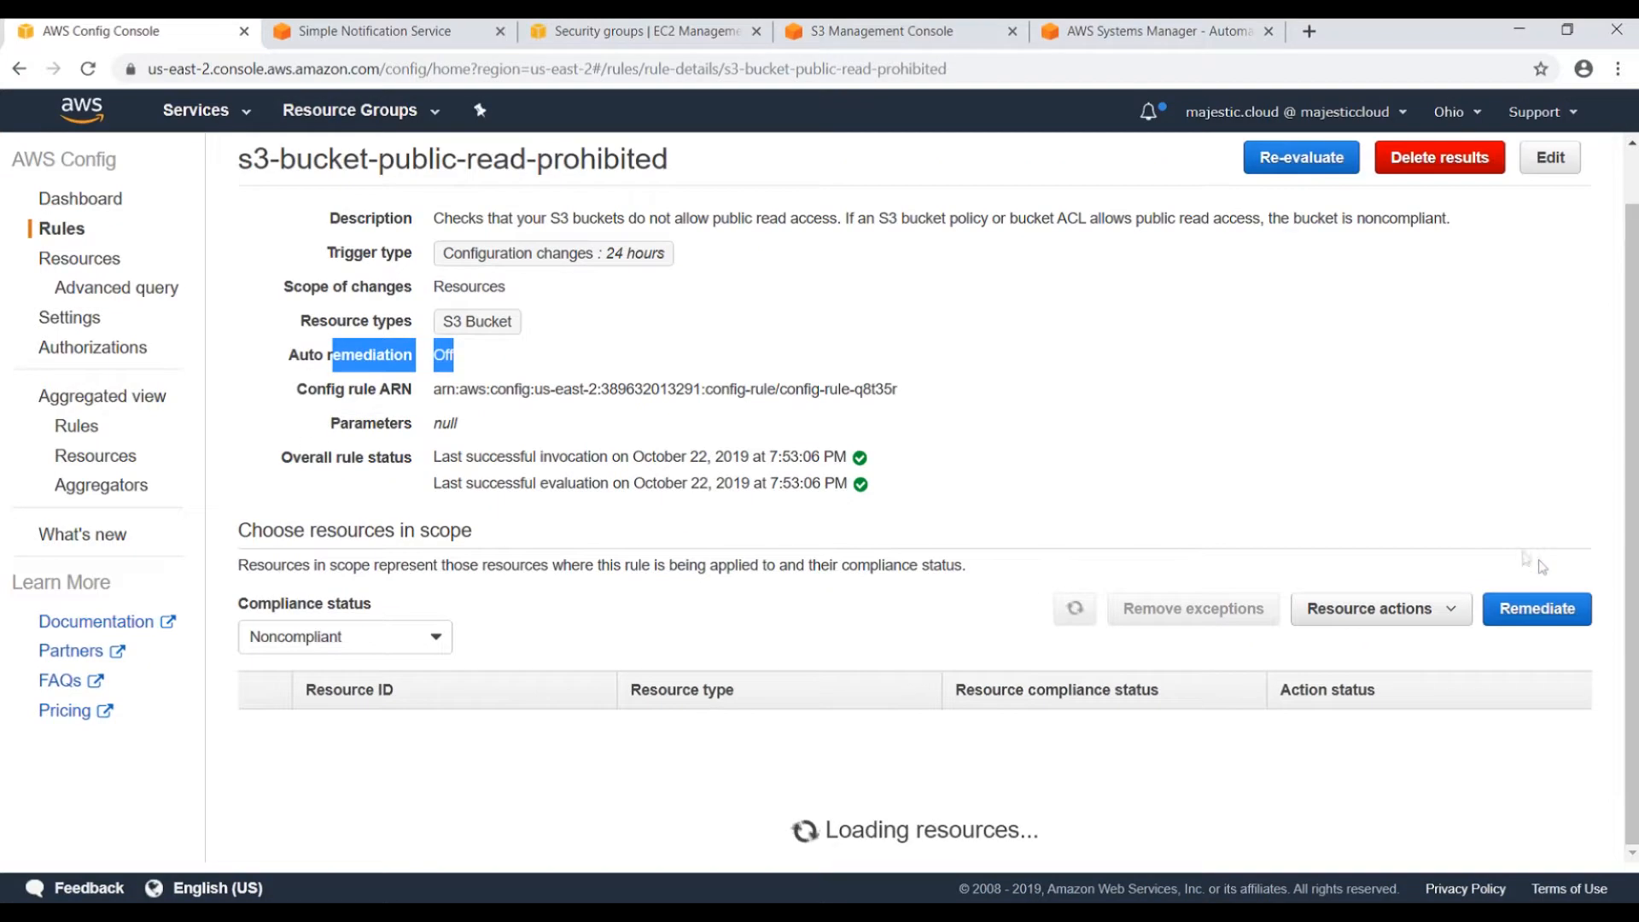
drag(1317, 678, 1489, 684)
click(1150, 365)
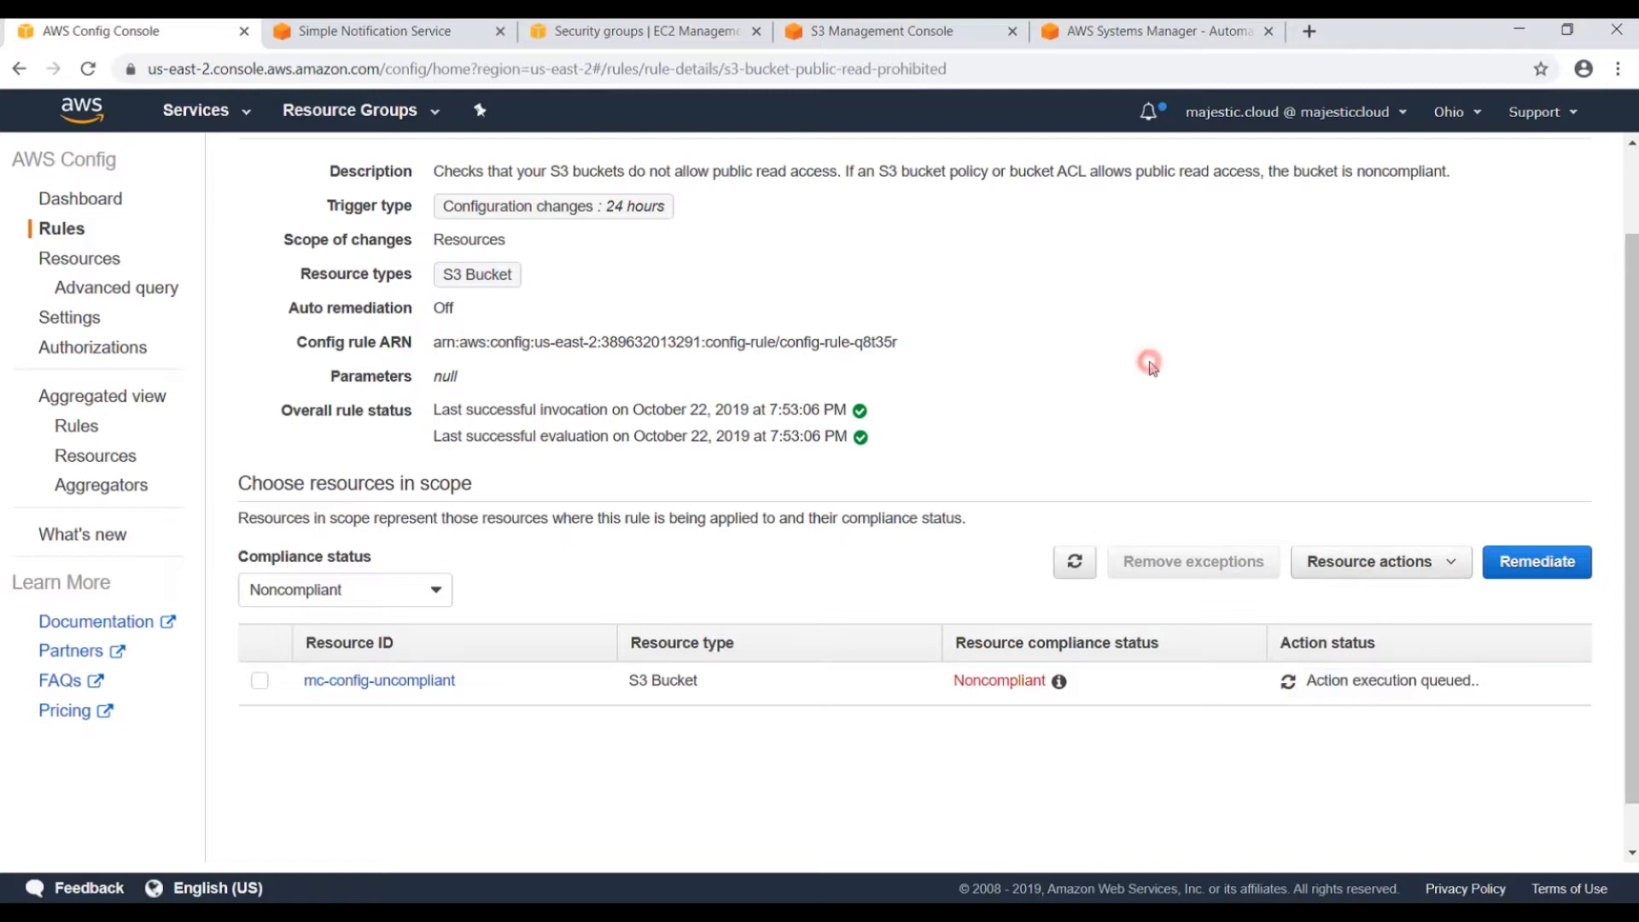
click(847, 34)
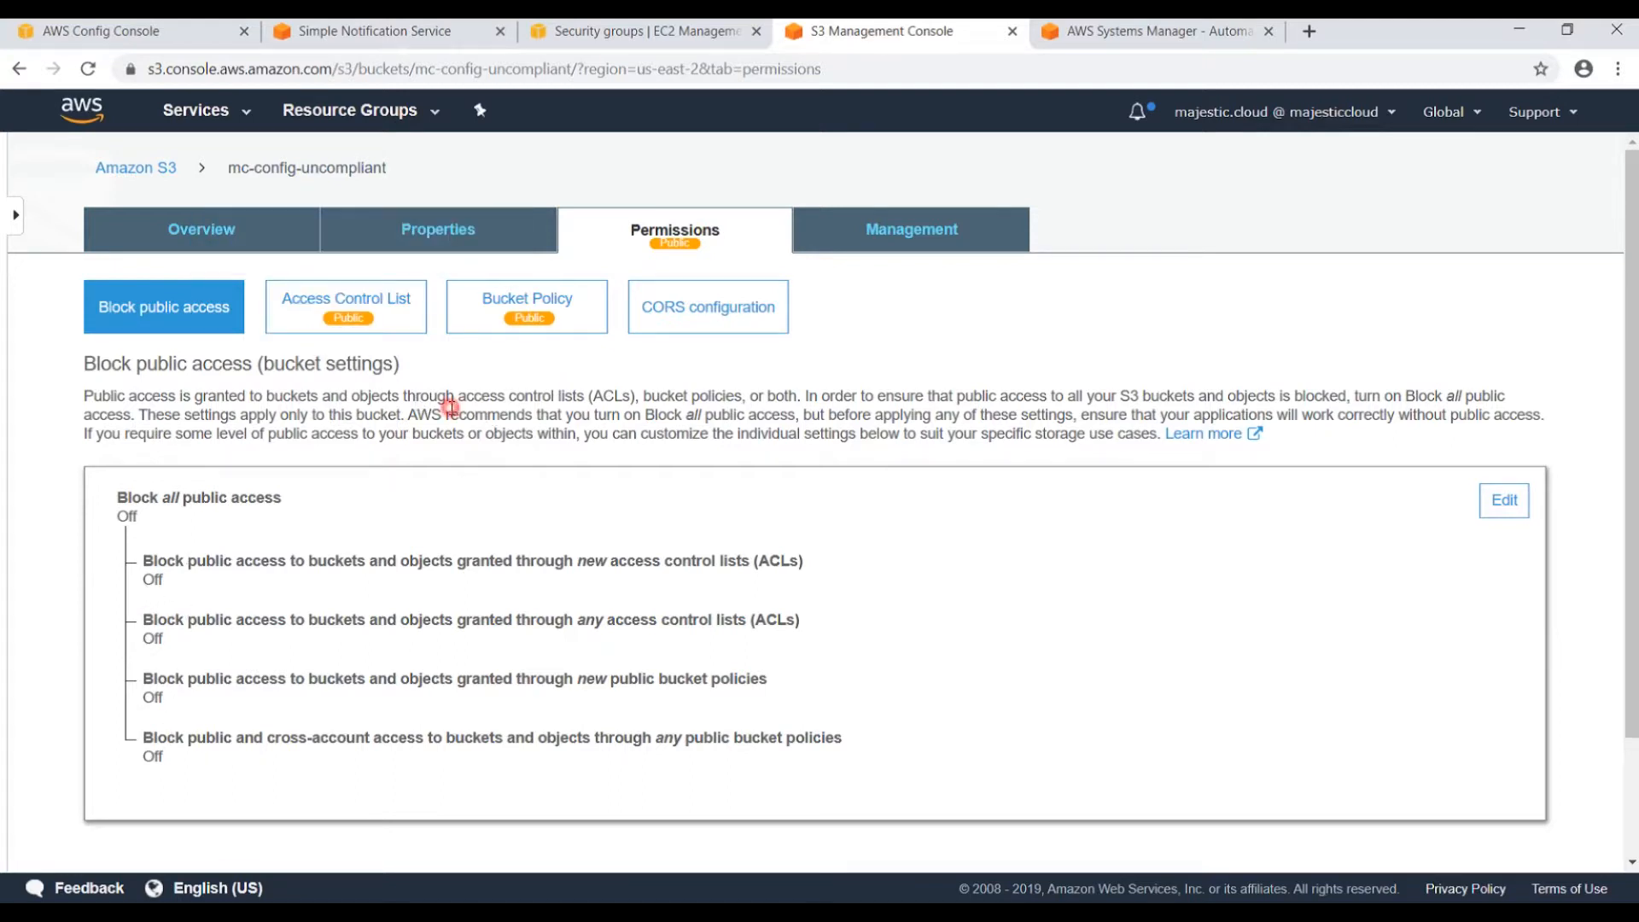
Reload the bucket permissions to confirm any-ACL and any-policy blocking are On again.
key(F5)
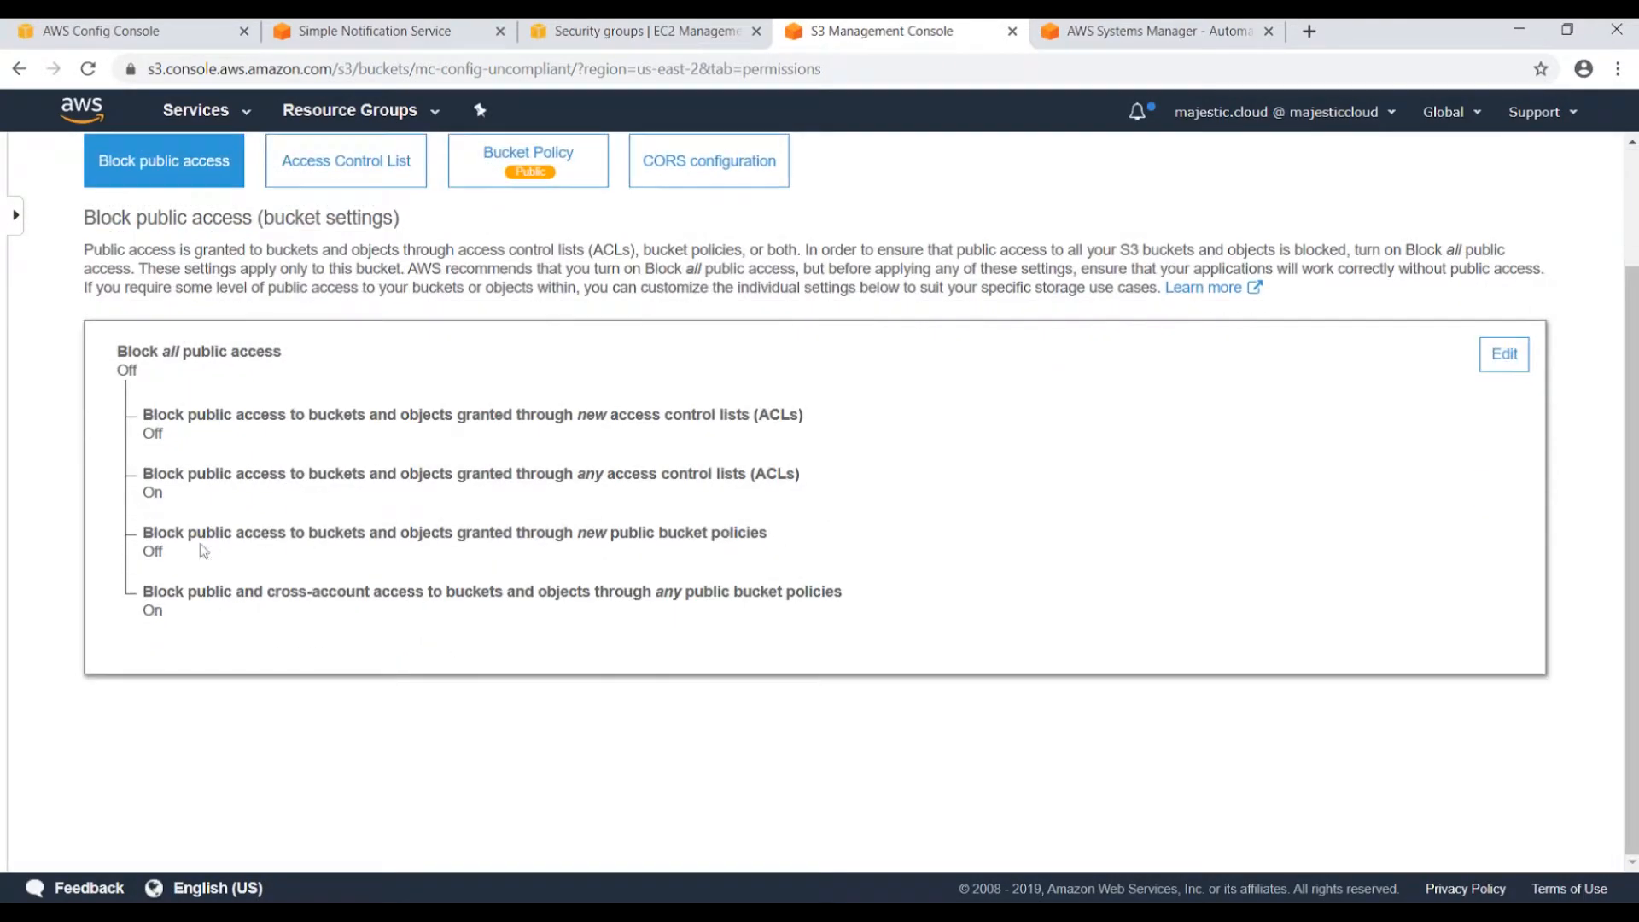
double_click(145, 495)
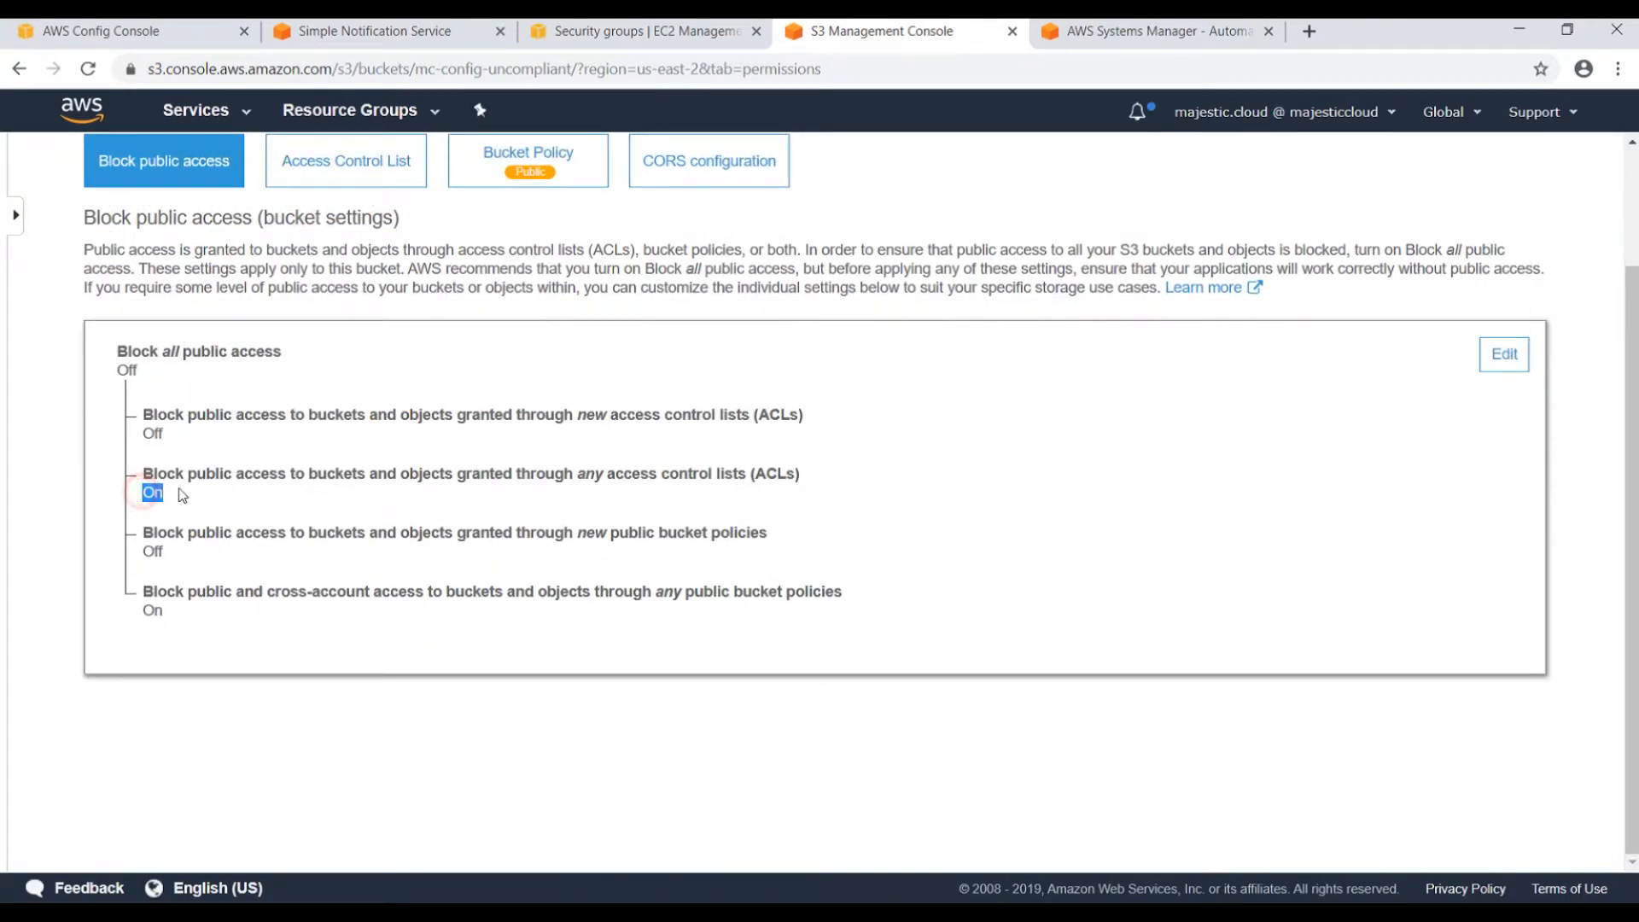
double_click(150, 609)
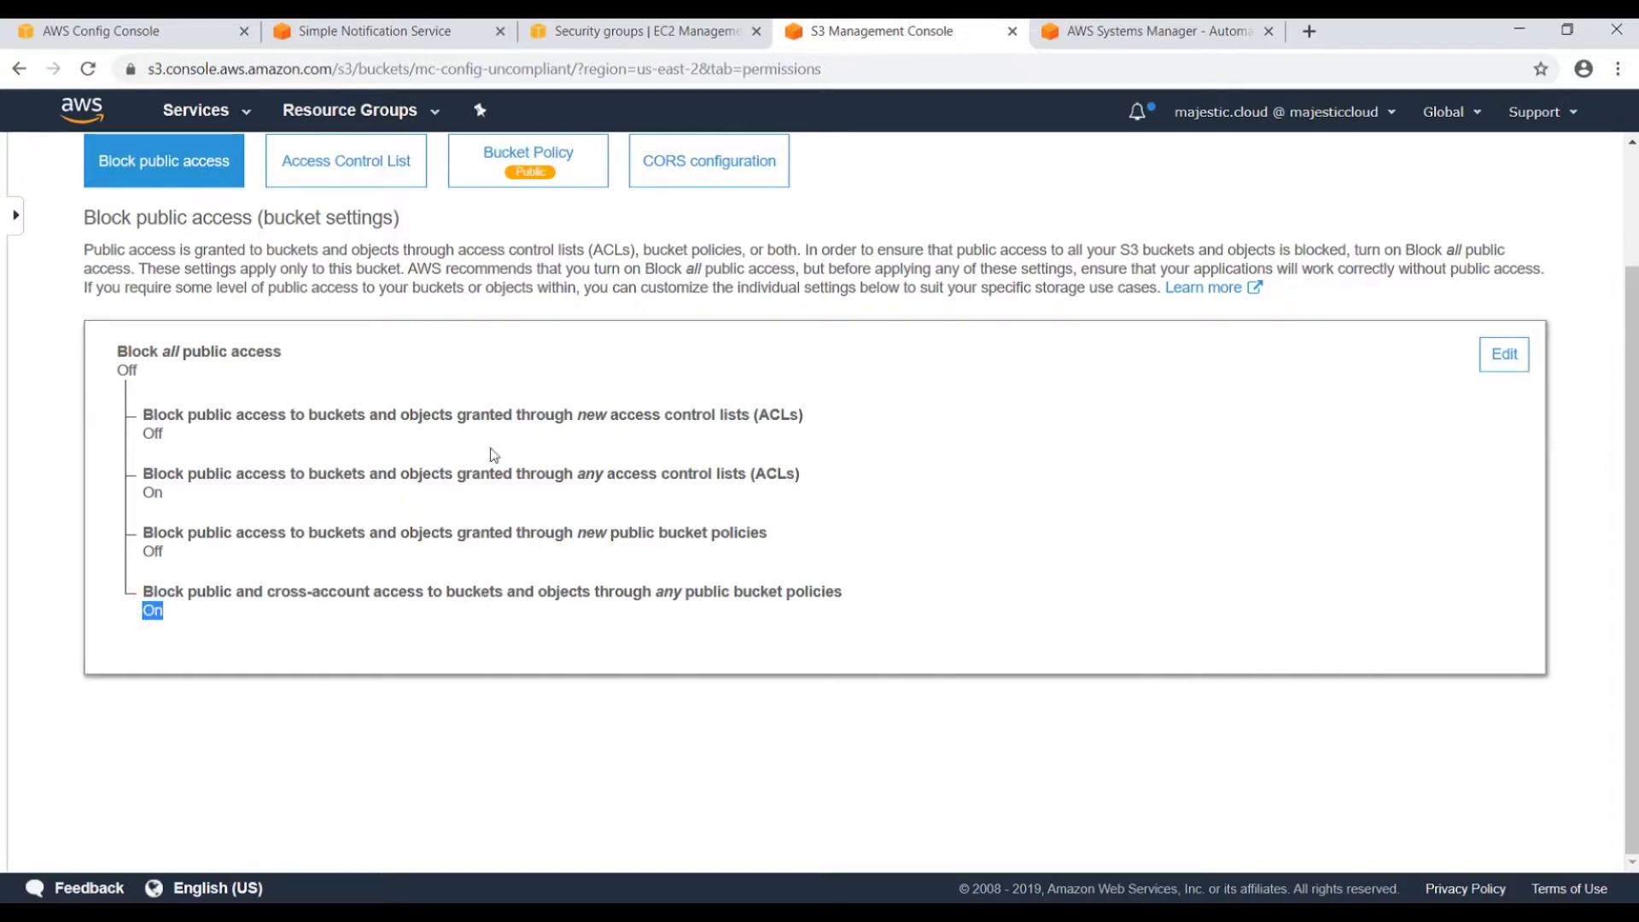
scroll(310, 708, up, 2)
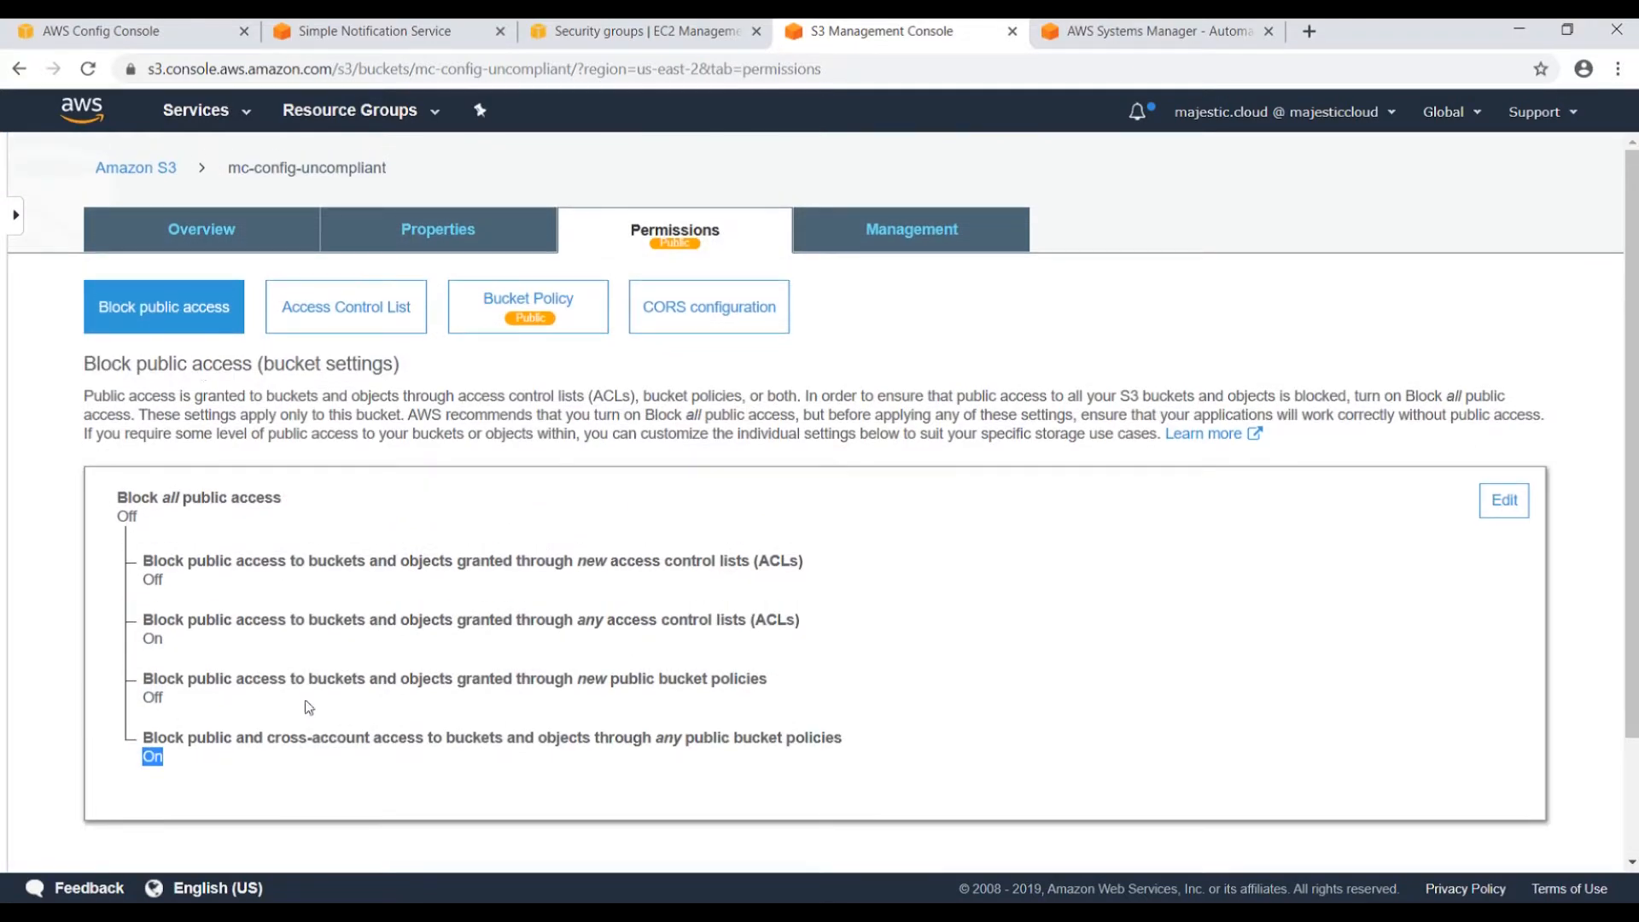
click(141, 33)
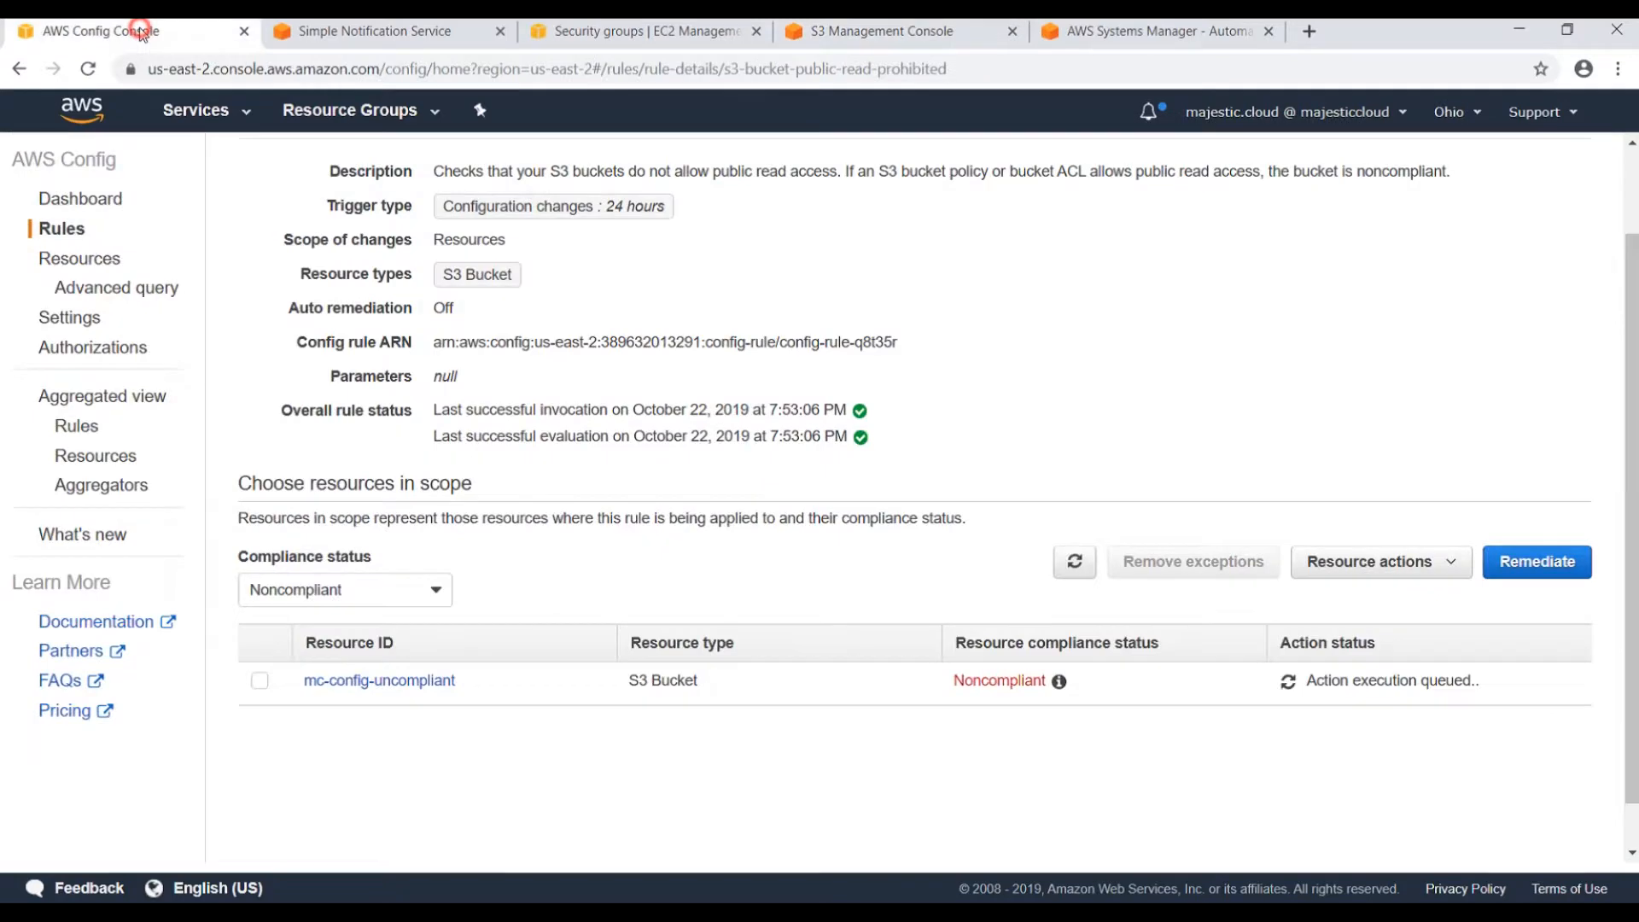
Return to the Config Rules list and refresh repeatedly to check s3-bucket-public-read-prohibited's compliance.
scroll(936, 385, up, 1)
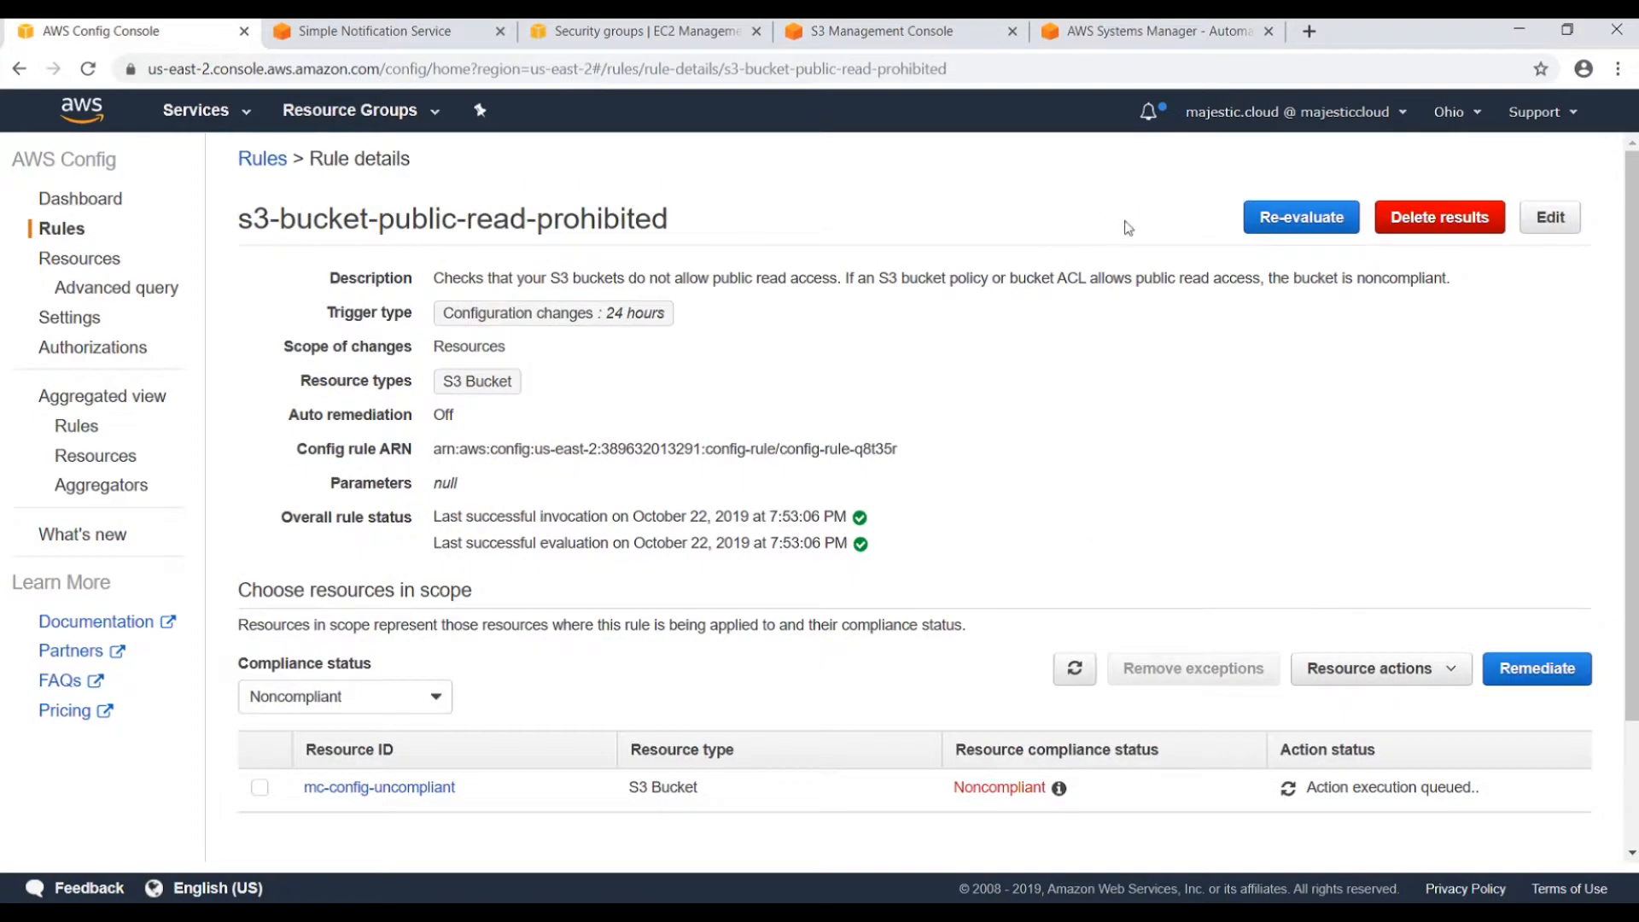
click(271, 168)
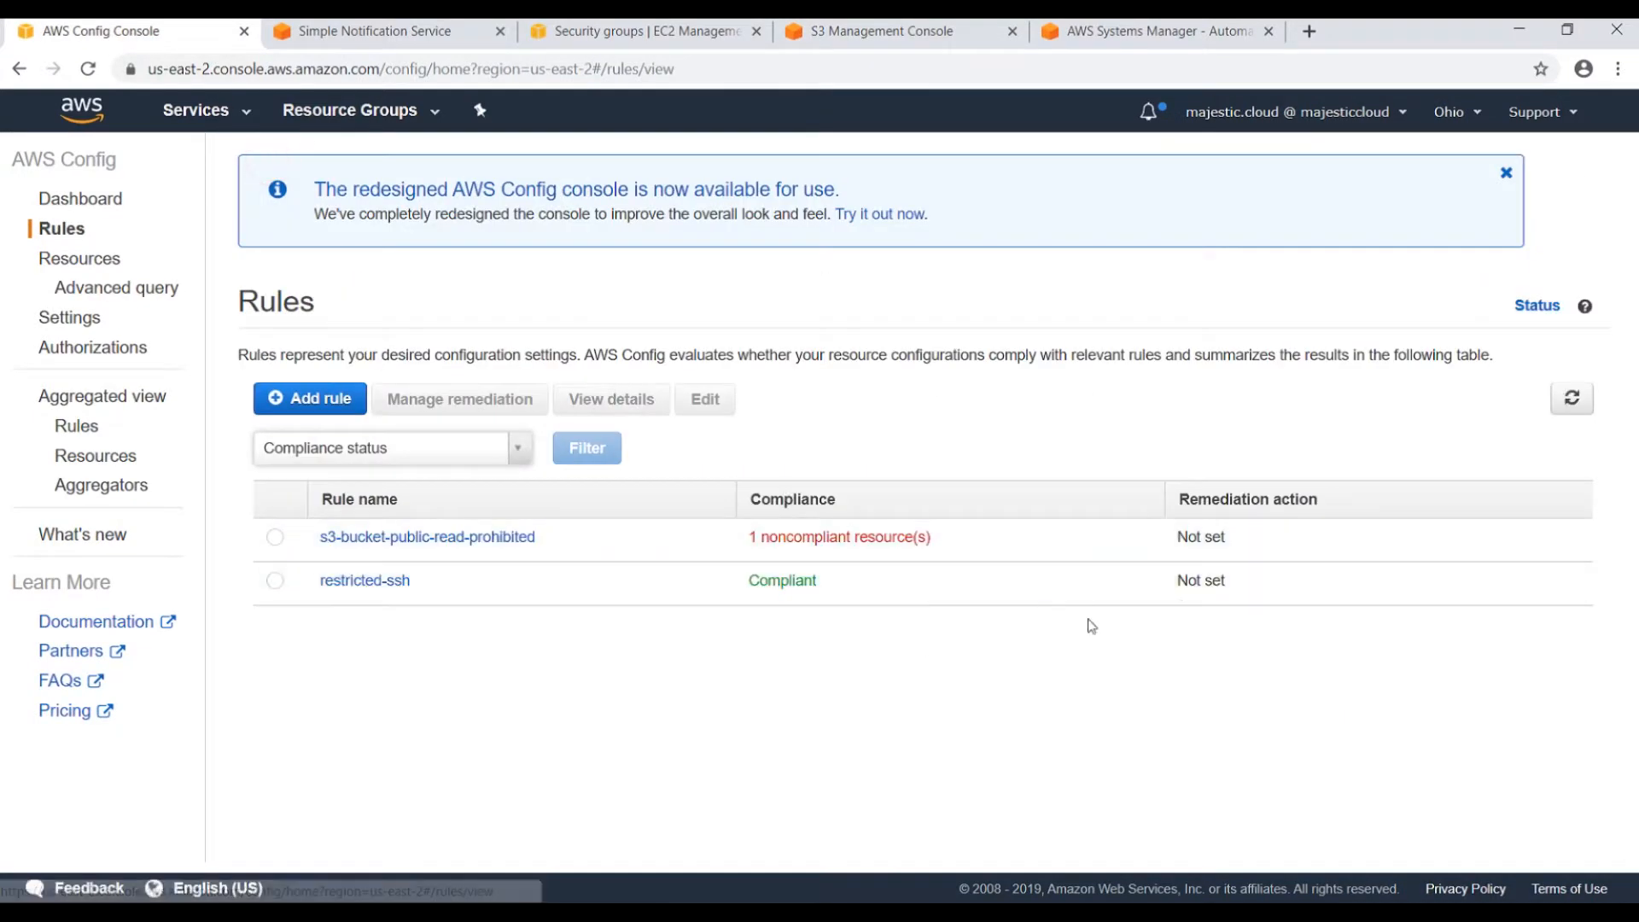
click(1576, 403)
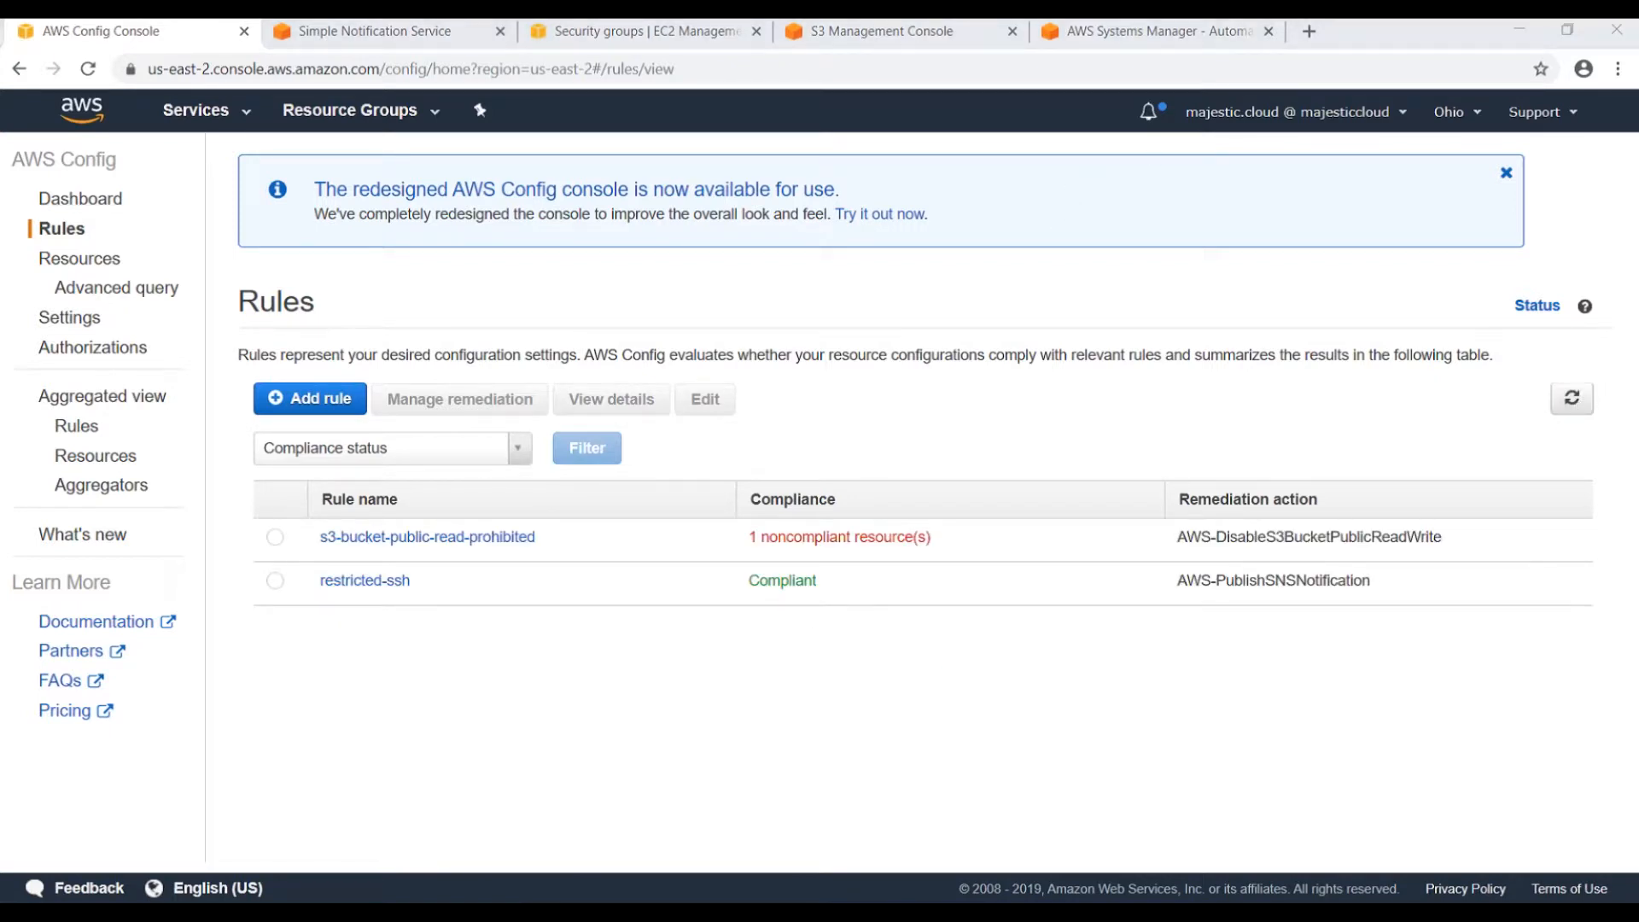
click(1572, 398)
click(1571, 401)
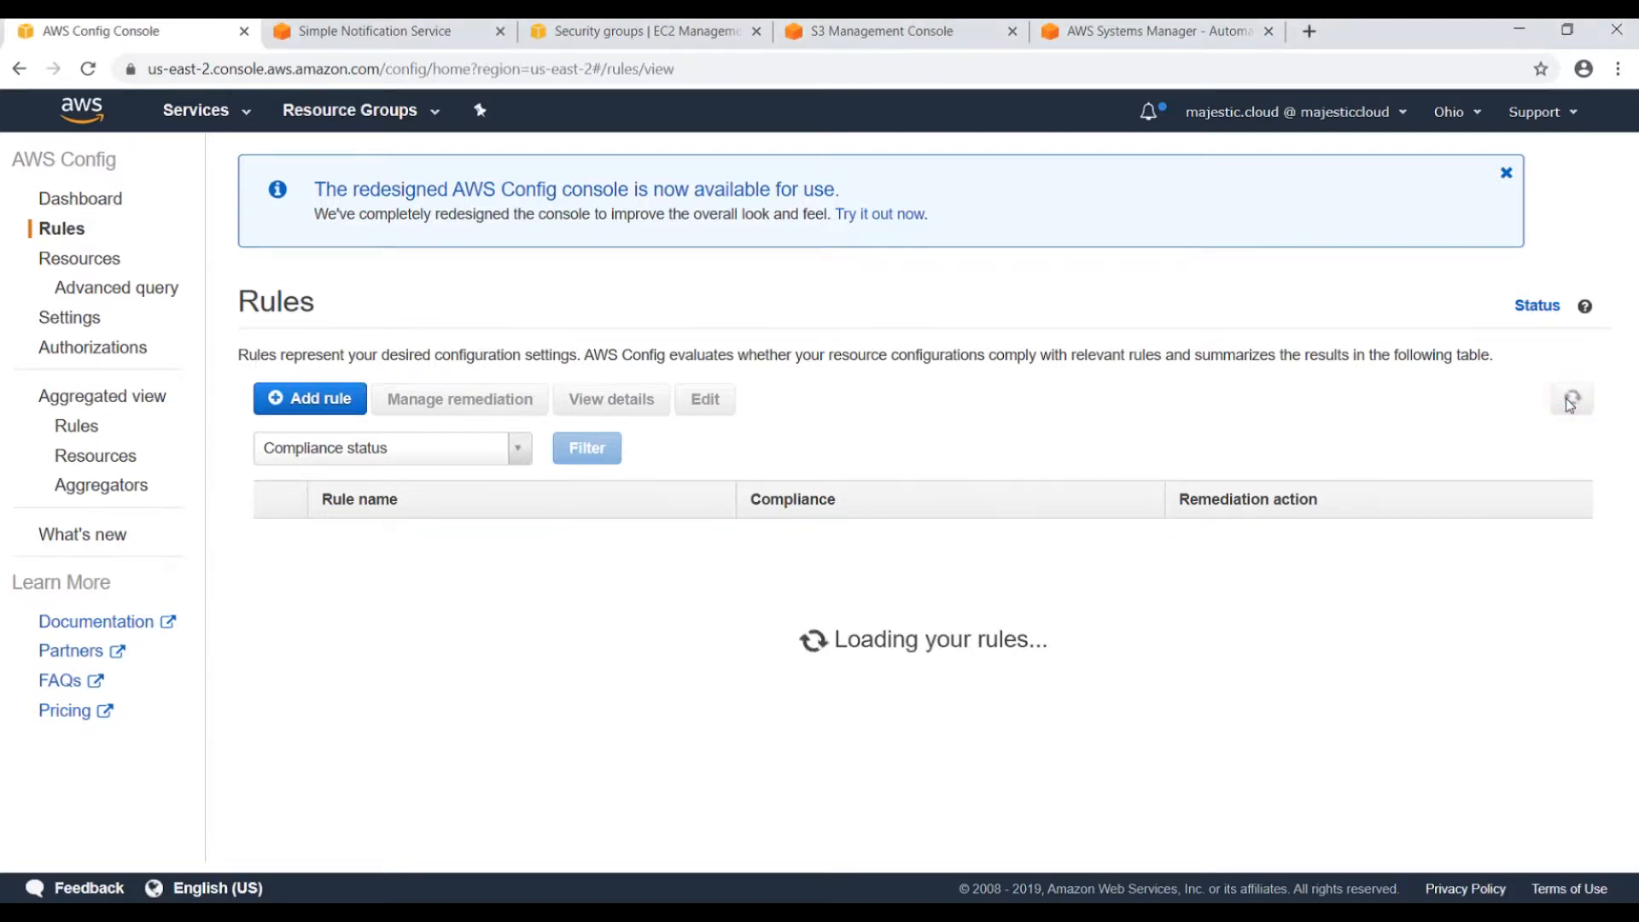
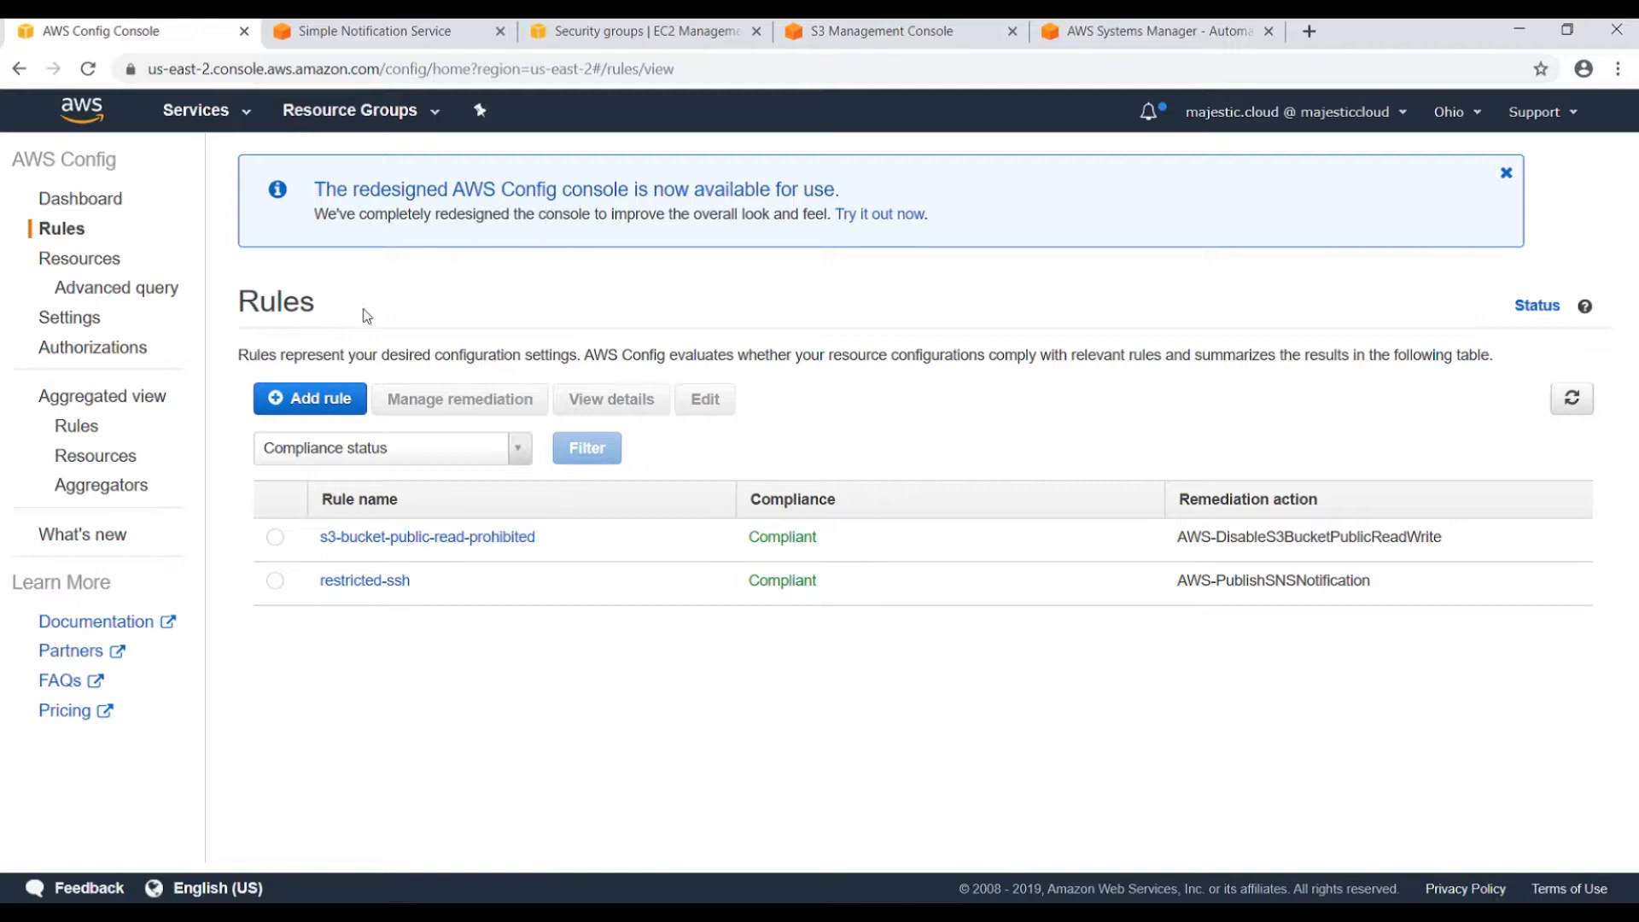
Switch to the EC2 security groups page showing ServerSecurityGroup1's port 22 SSH rule.
click(593, 34)
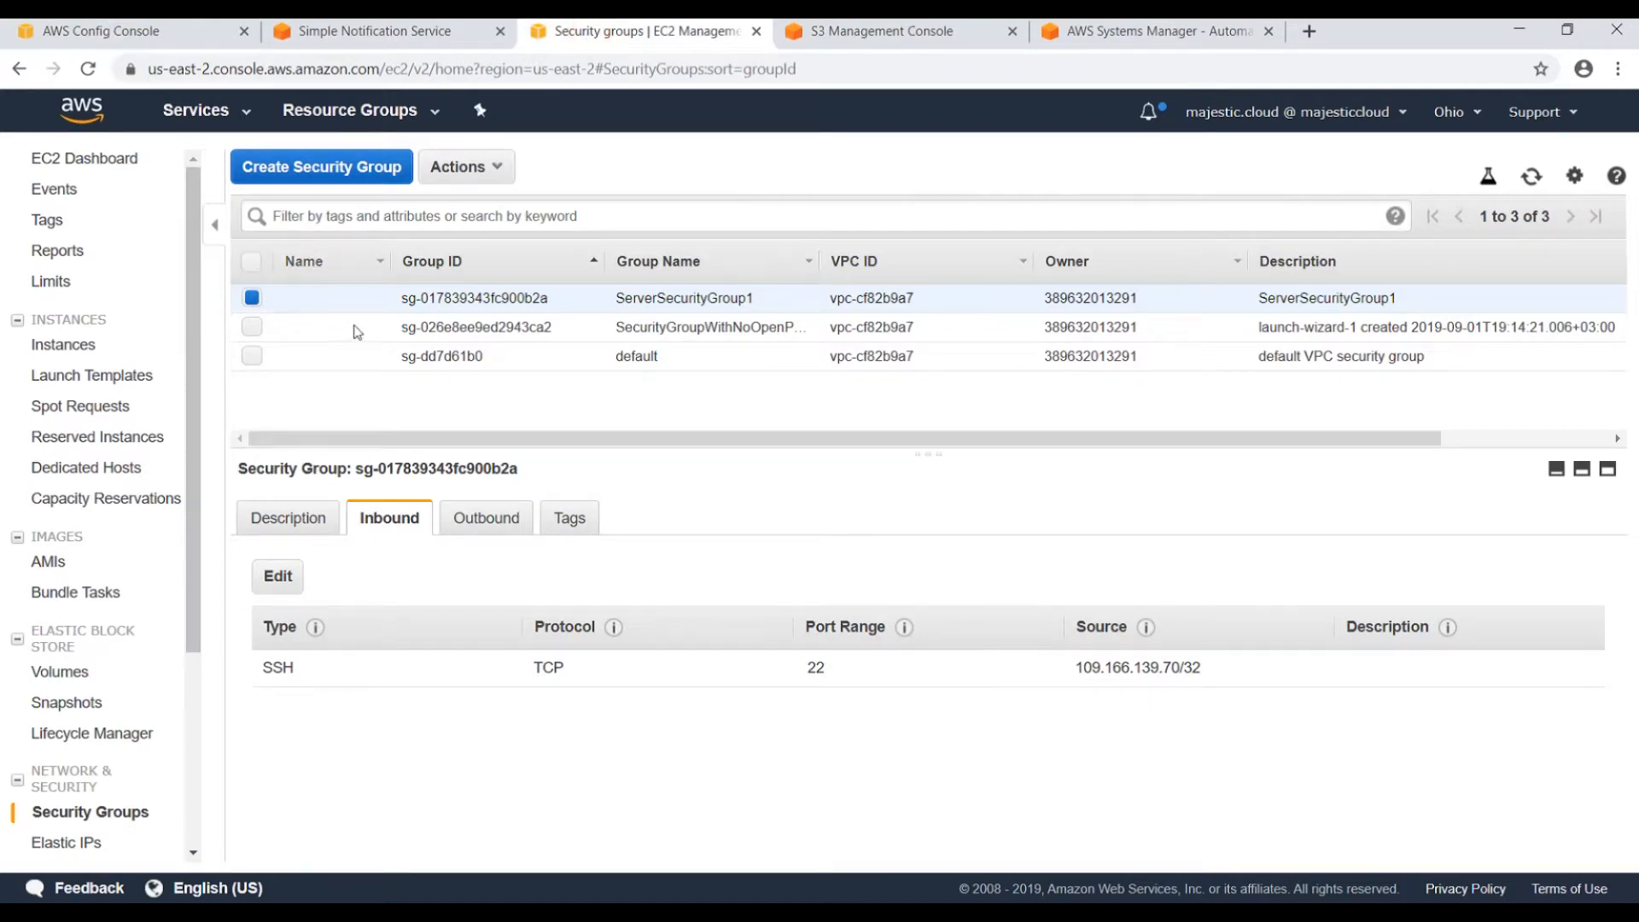
Open the EC2 Instances list and check the existing instance's t2.micro type.
click(67, 346)
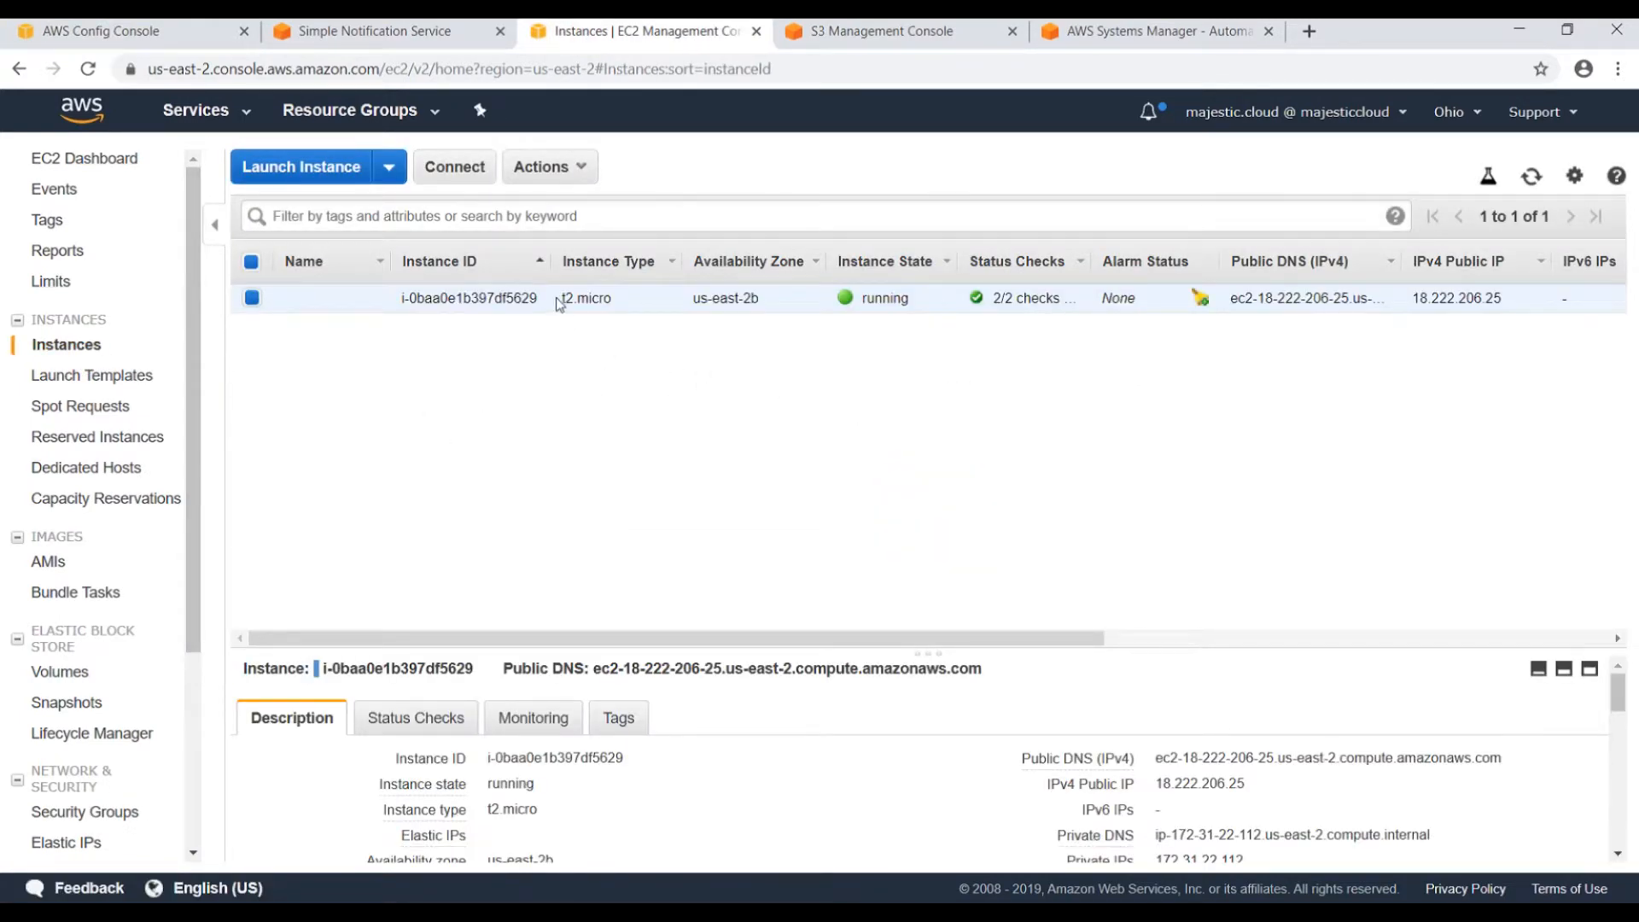
double_click(560, 300)
click(604, 392)
Start a launch using Amazon Linux 2 AMI on t2.nano, with number of instances set to 2.
click(334, 167)
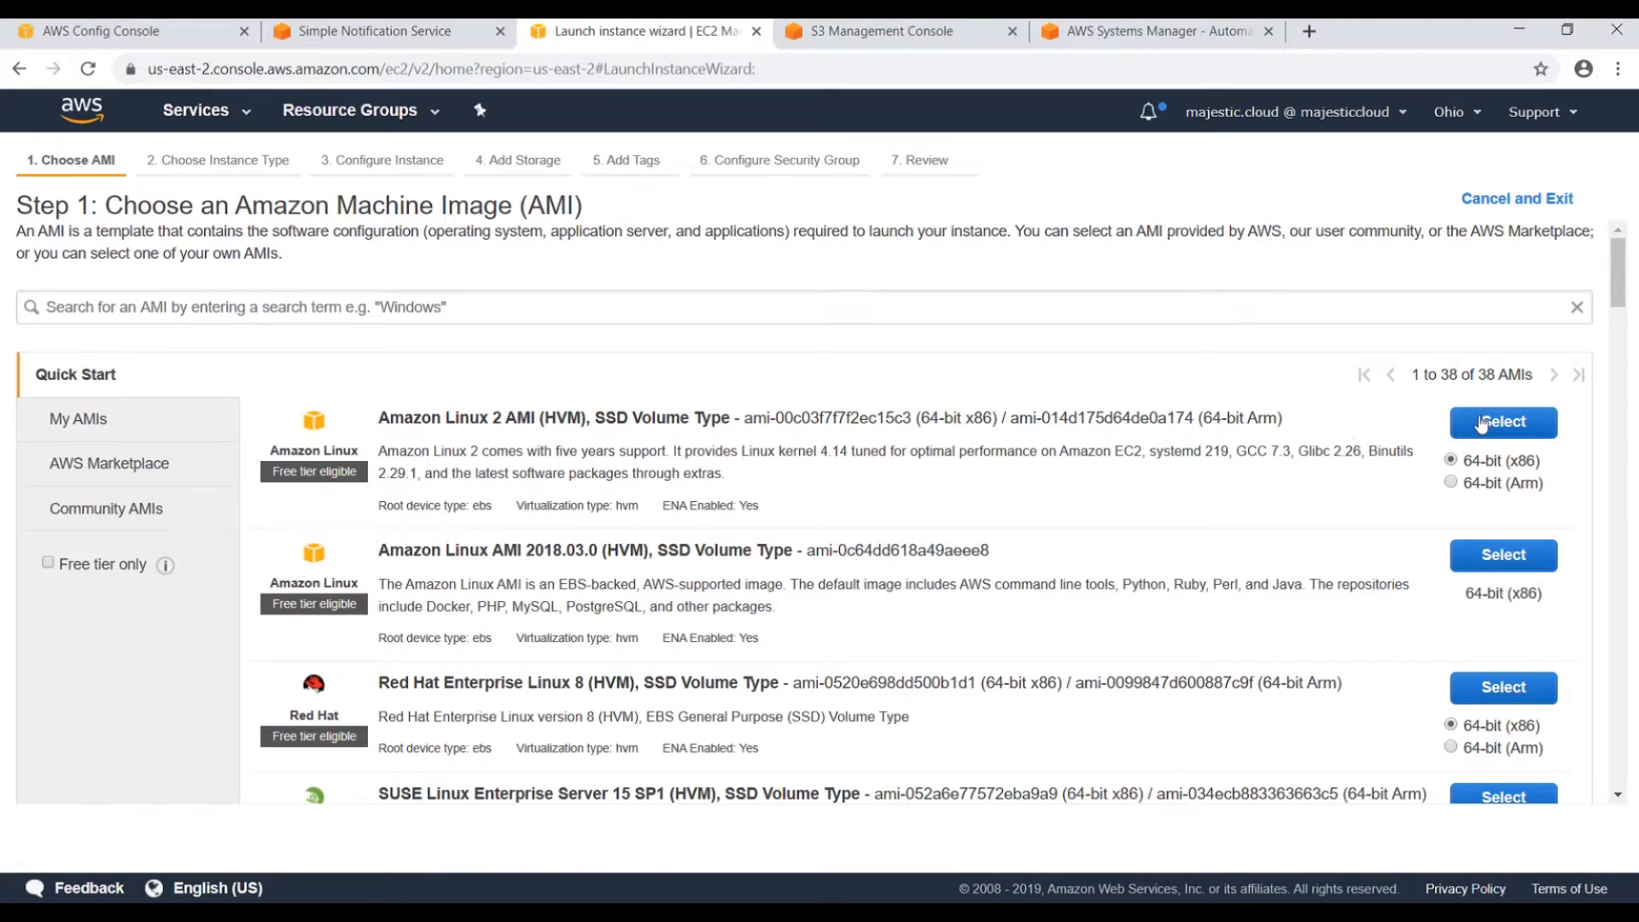
scroll(1347, 472, down, 5)
scroll(1347, 472, up, 5)
click(1507, 422)
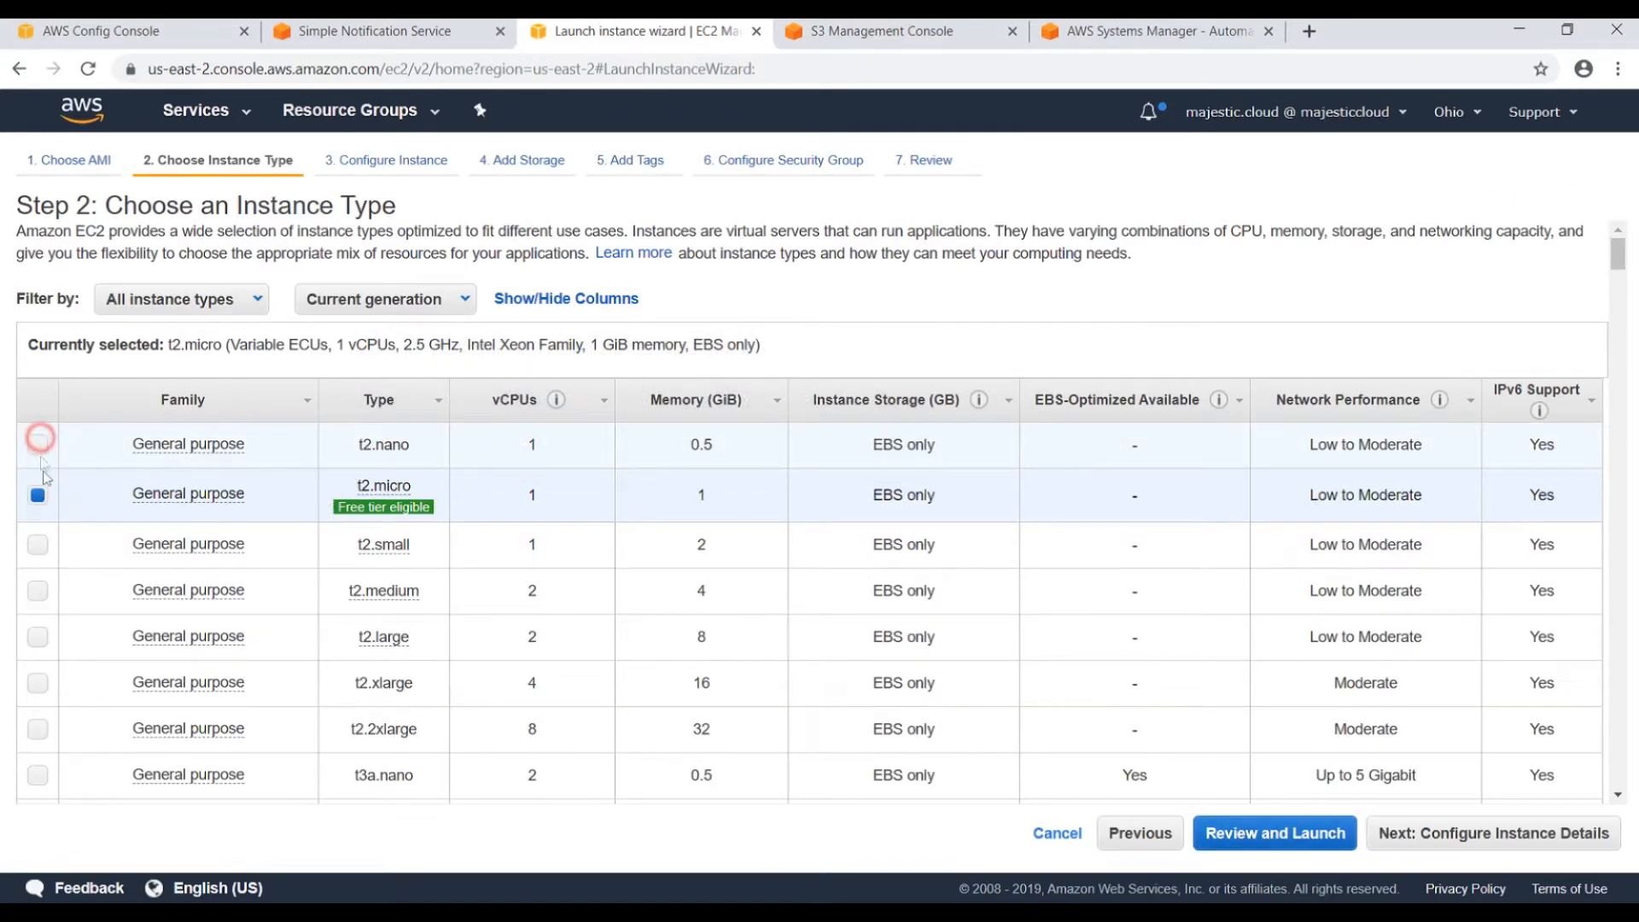
click(37, 444)
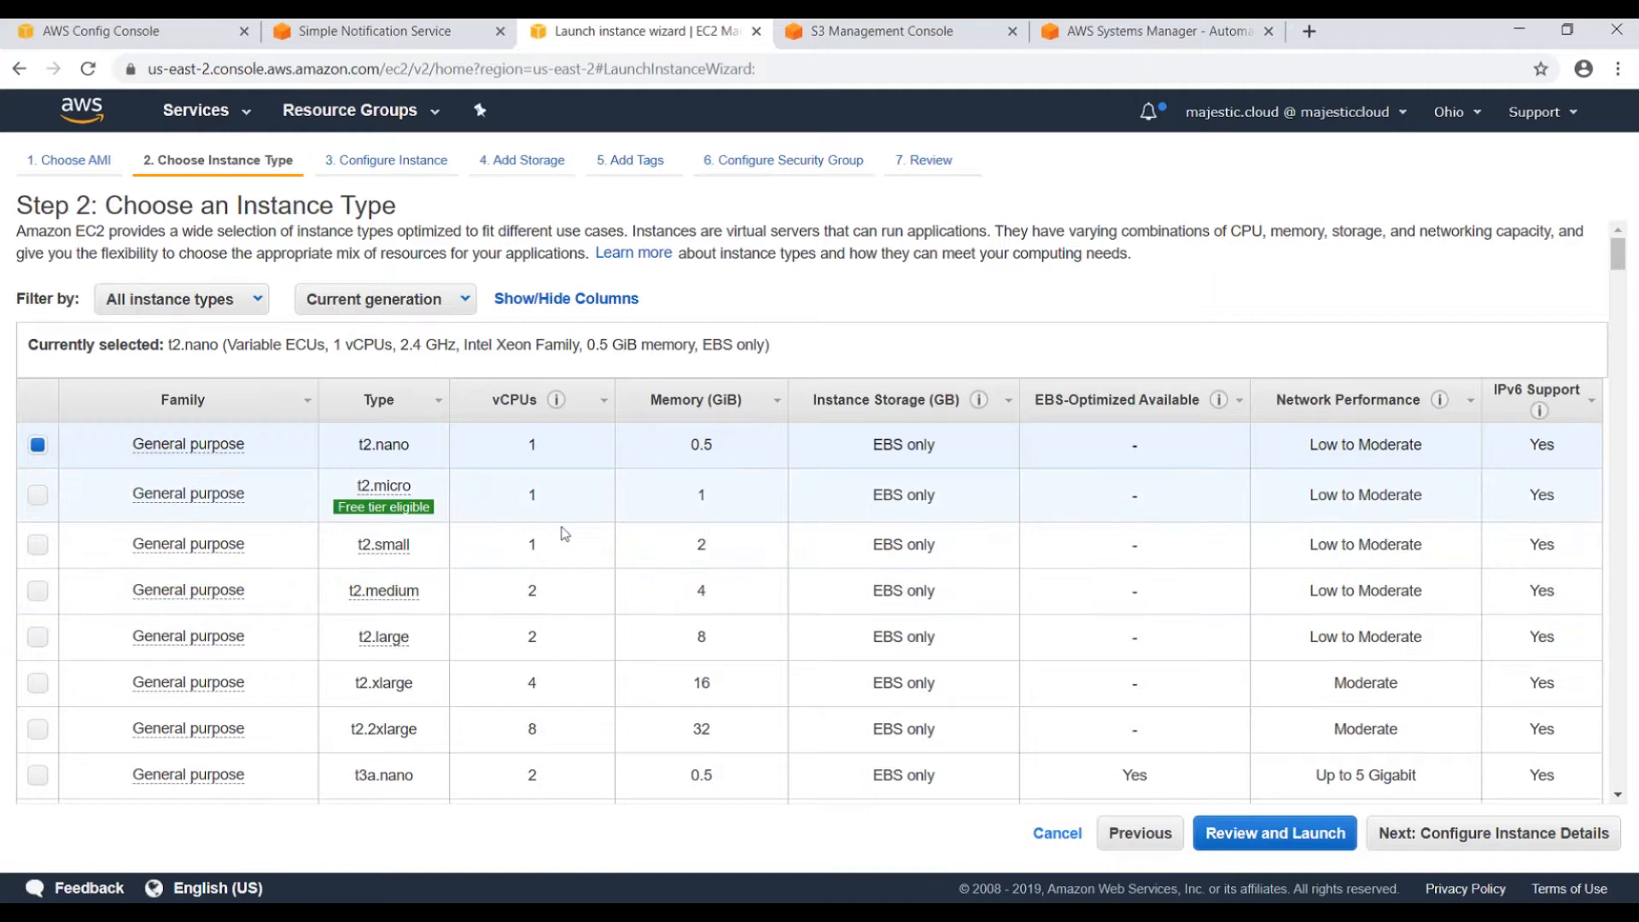
click(1449, 832)
click(401, 269)
key(BackSpace)
text(2)
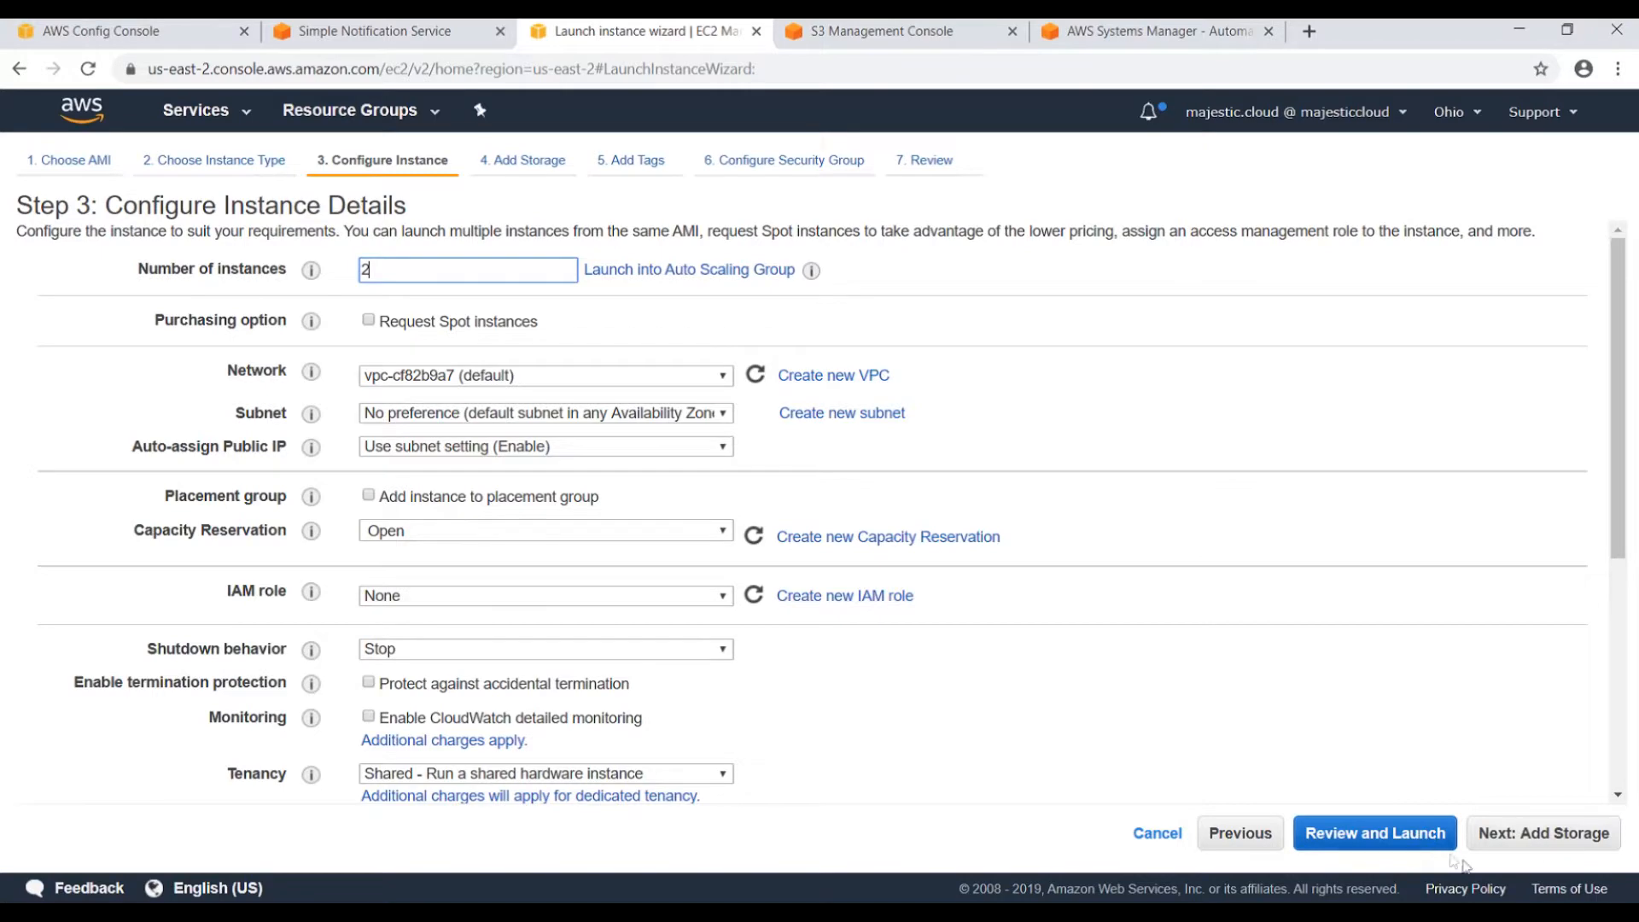
Move past storage settings and add the tag SSM=True to the new instances.
click(1547, 837)
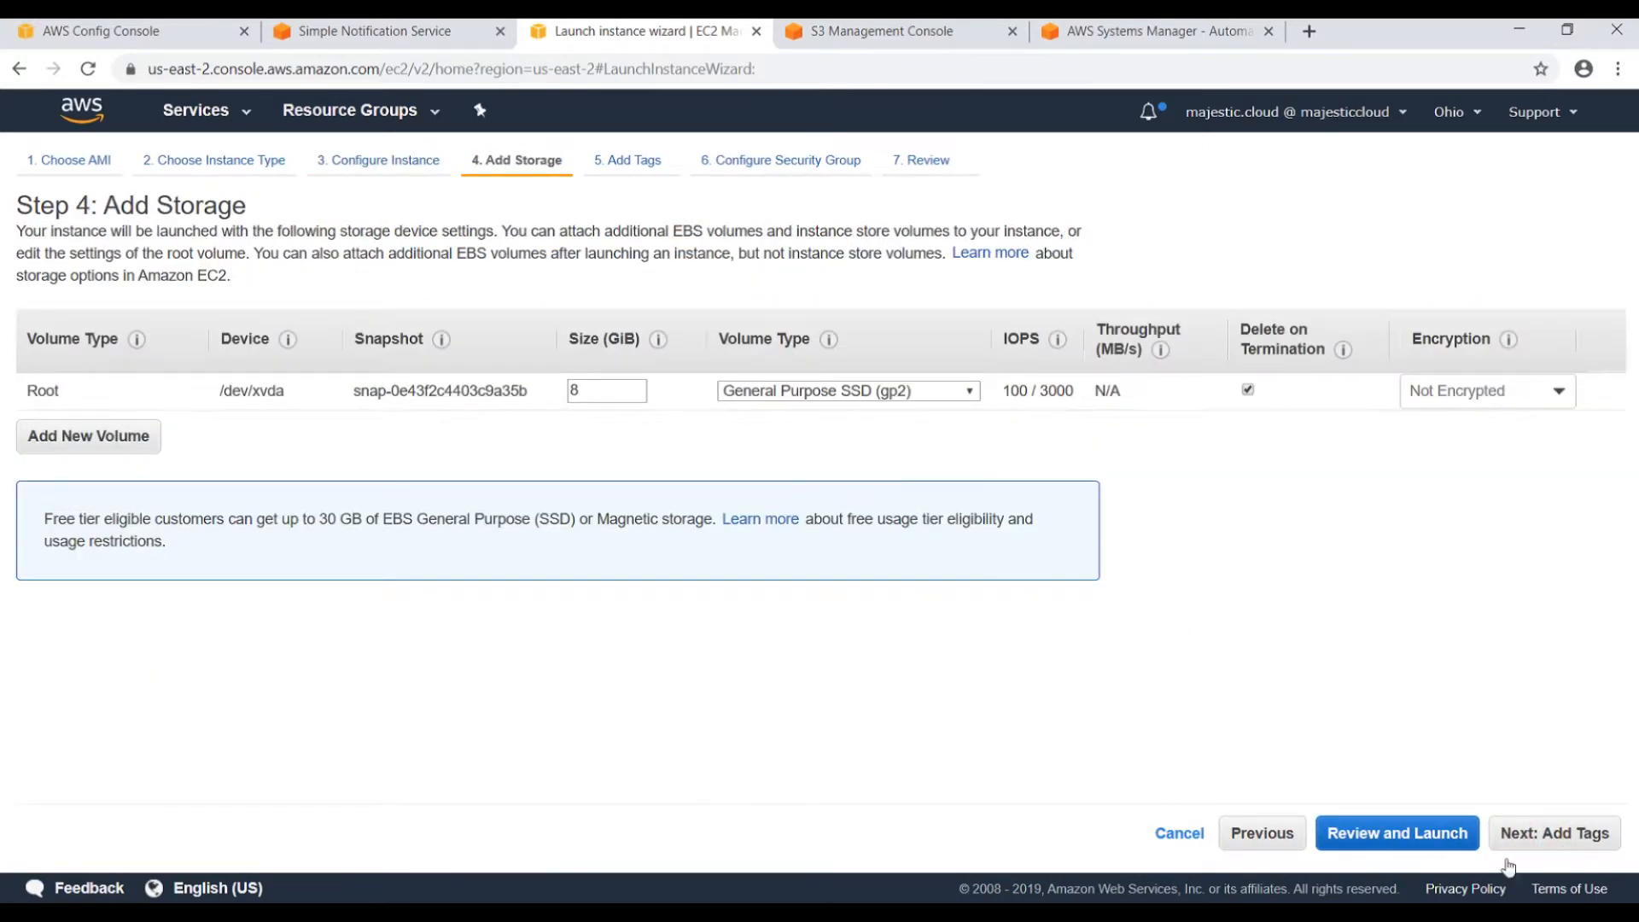
click(1553, 832)
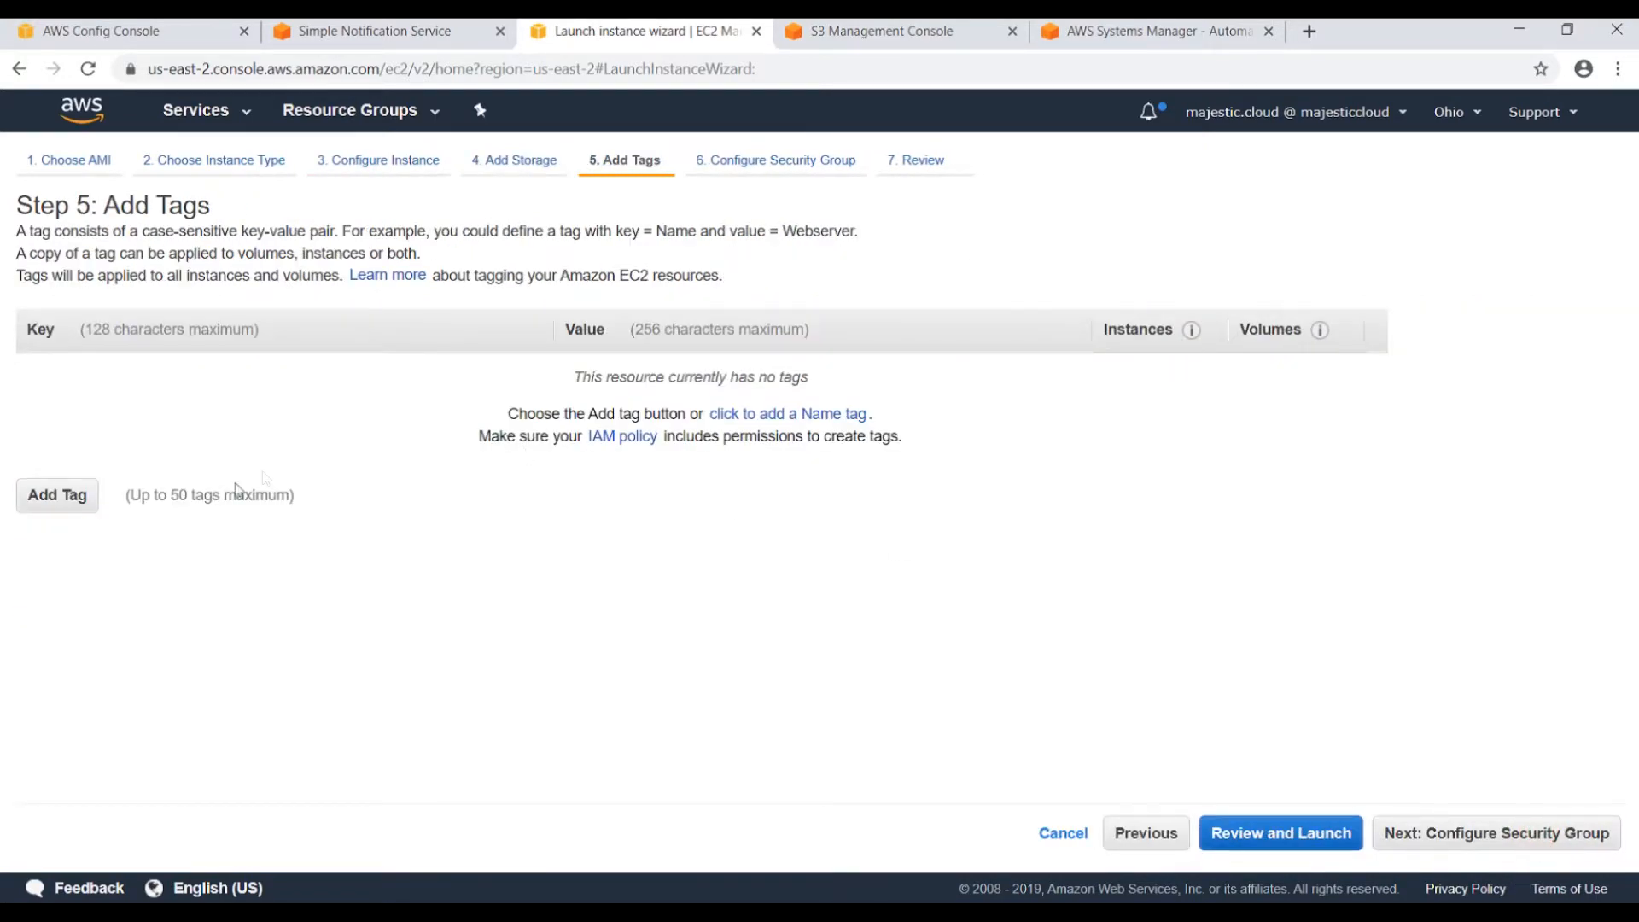
click(66, 497)
text(SSM)
key(Tab)
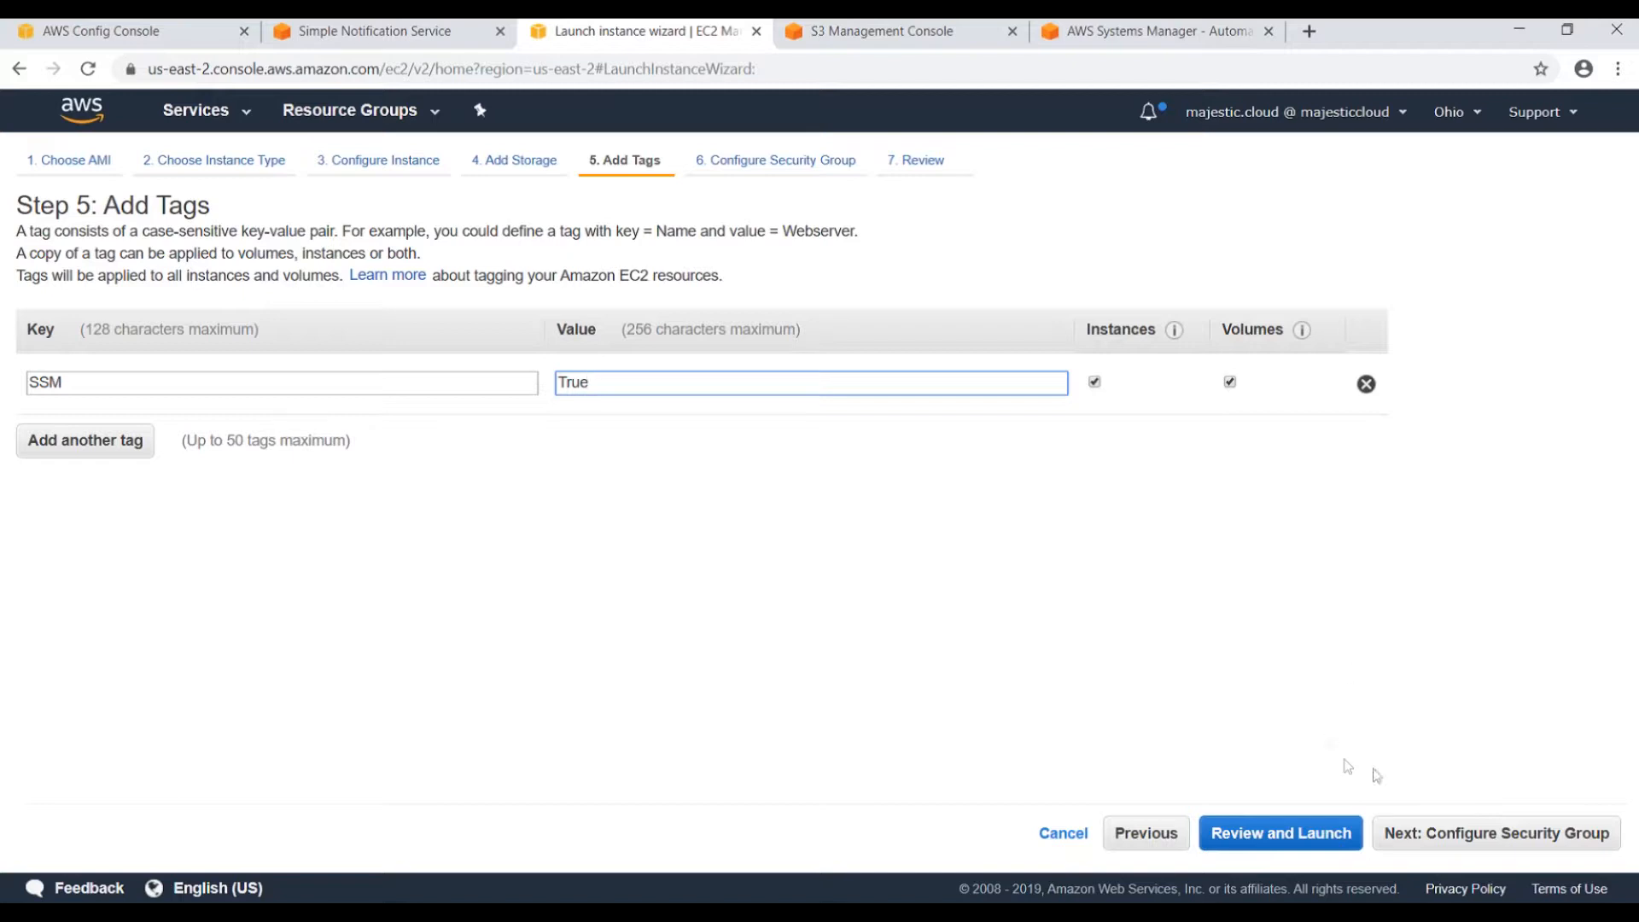
Use the existing default security group, acknowledge the existing key pair, and launch both instances.
click(1451, 854)
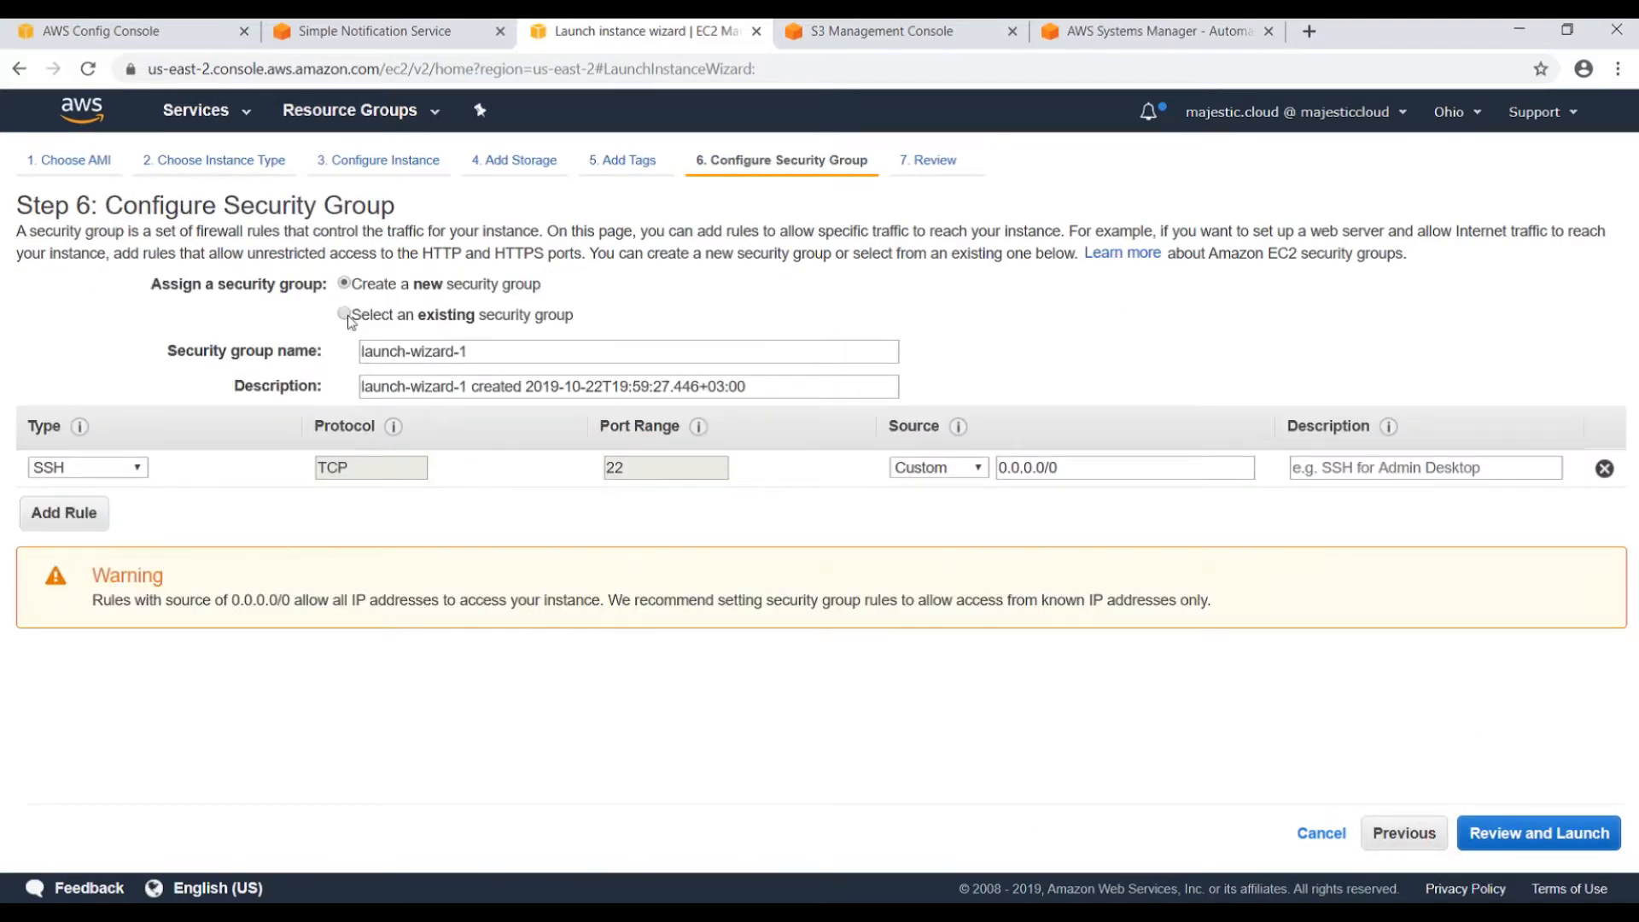
click(346, 316)
click(73, 401)
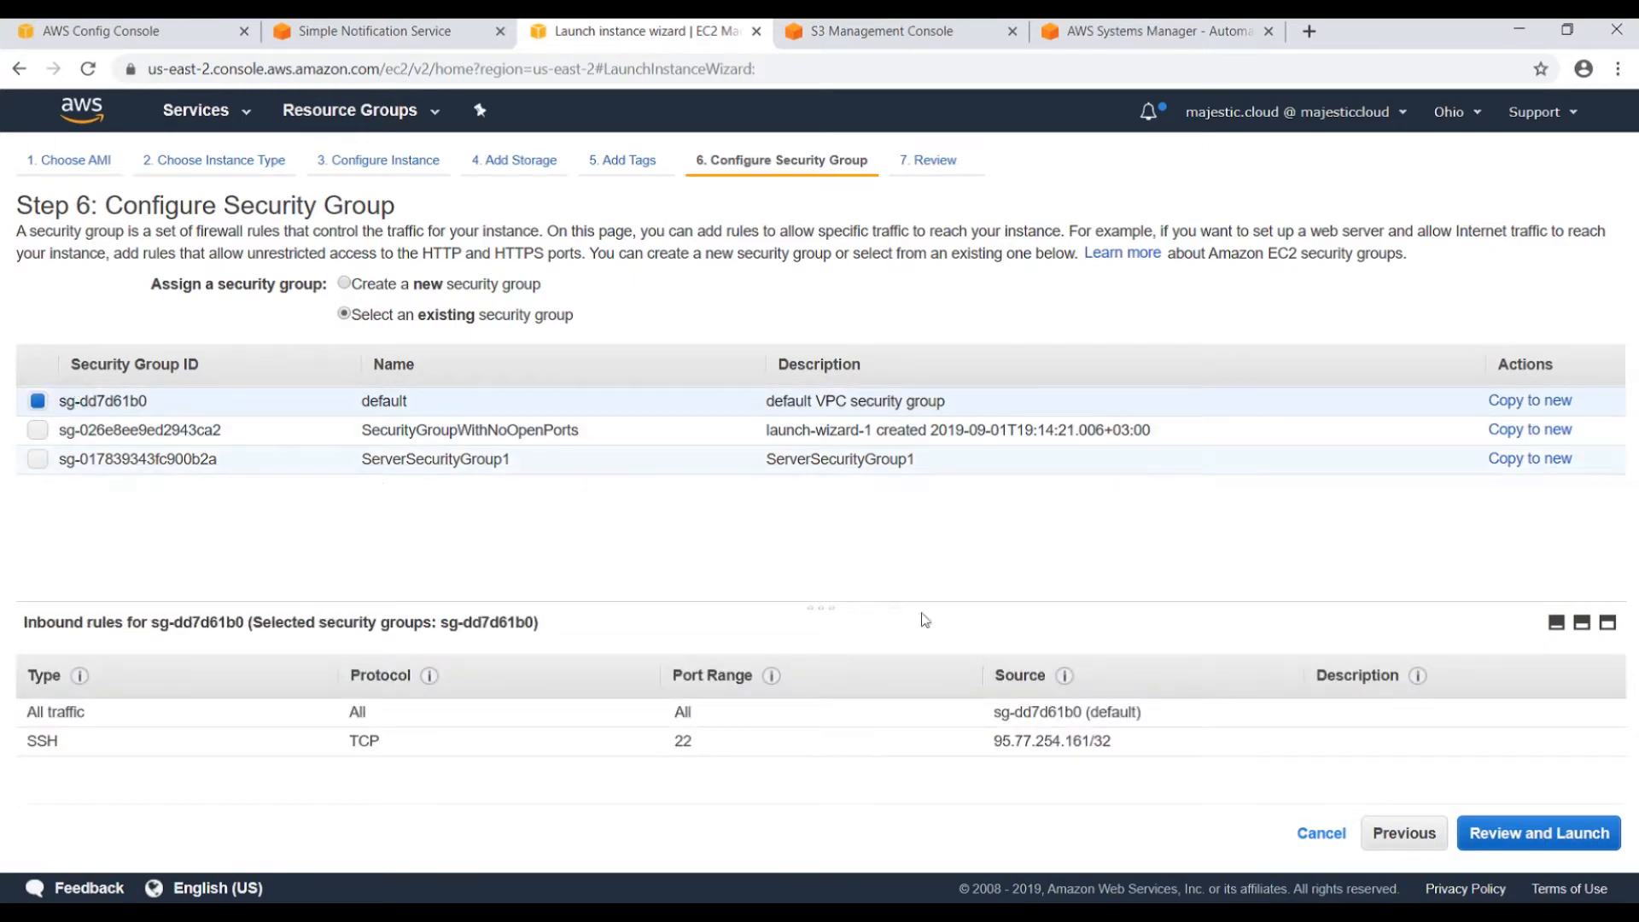
click(1505, 840)
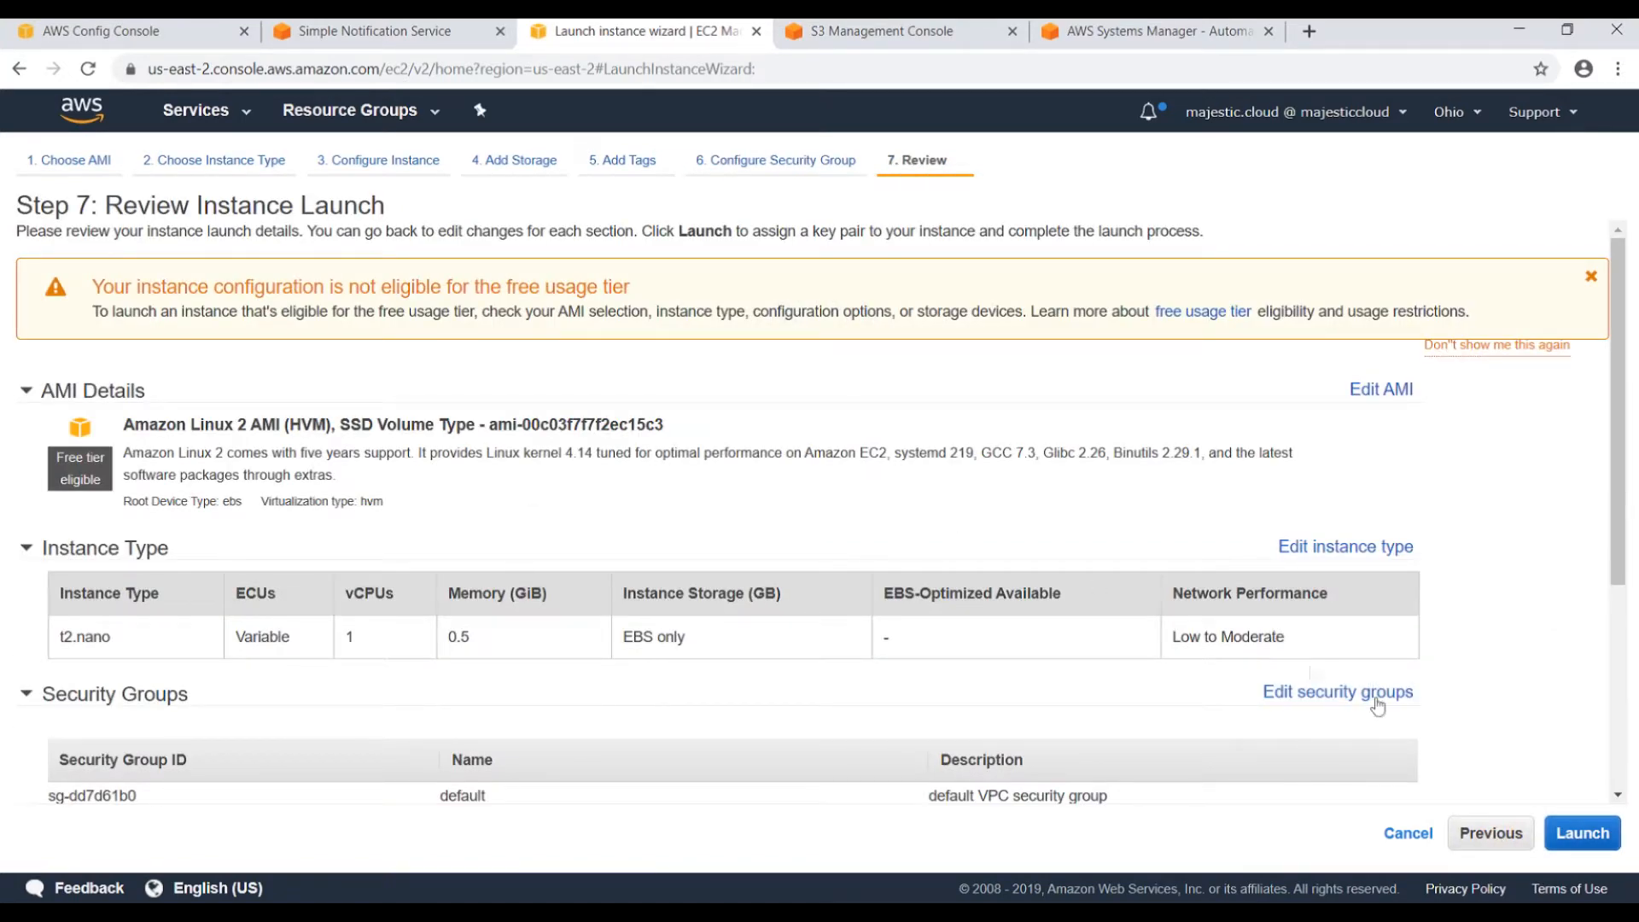
click(1583, 834)
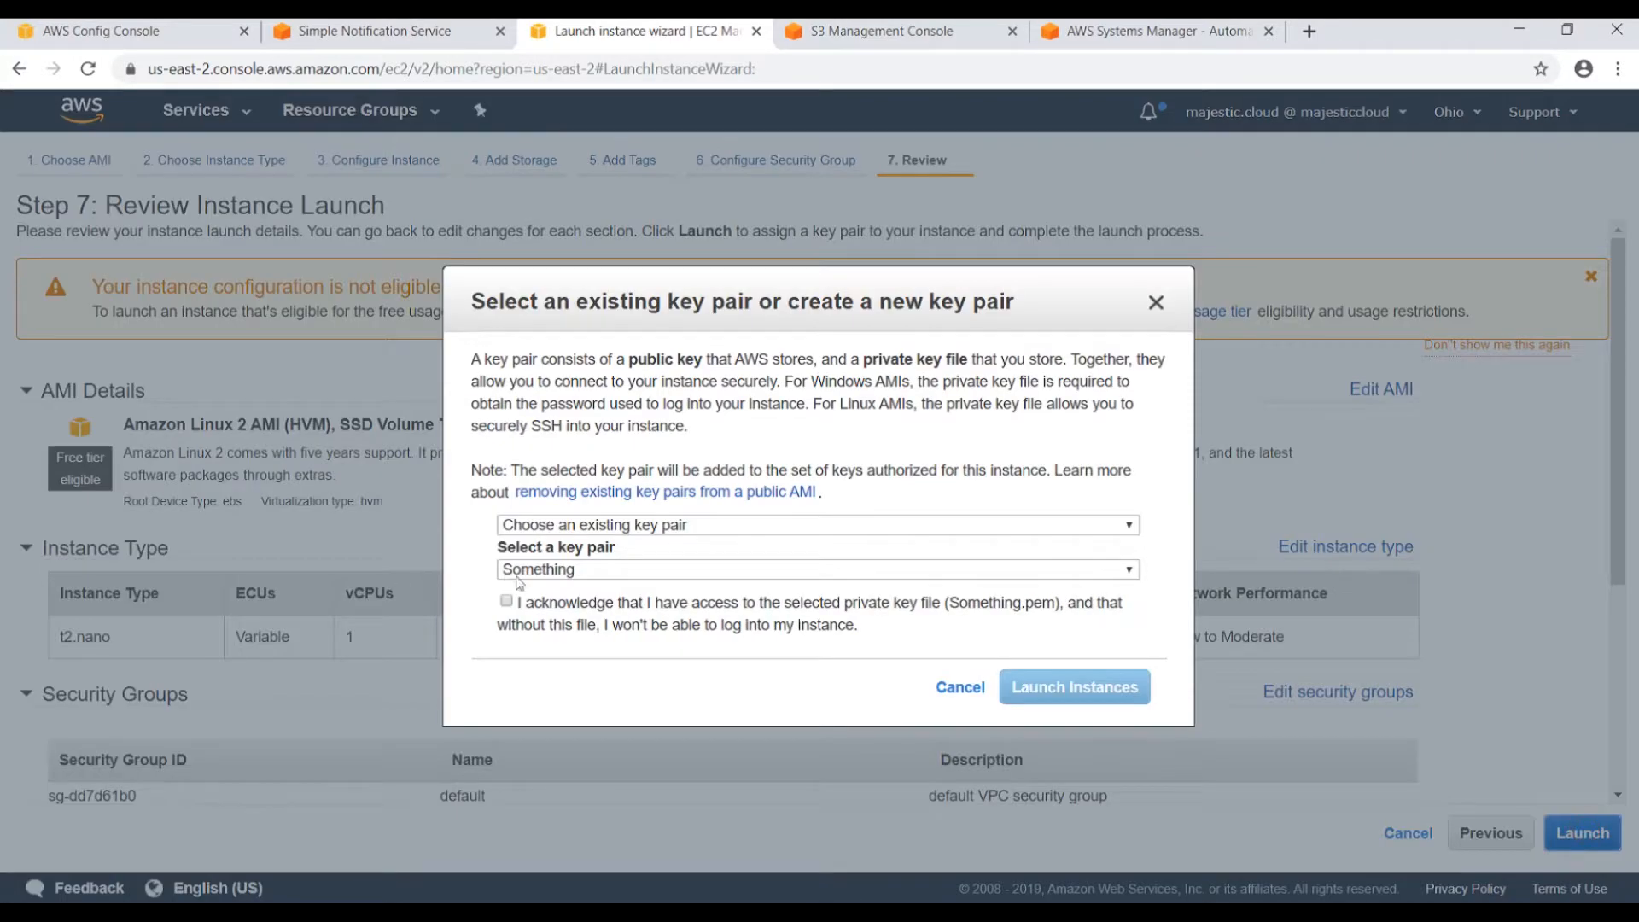
click(511, 605)
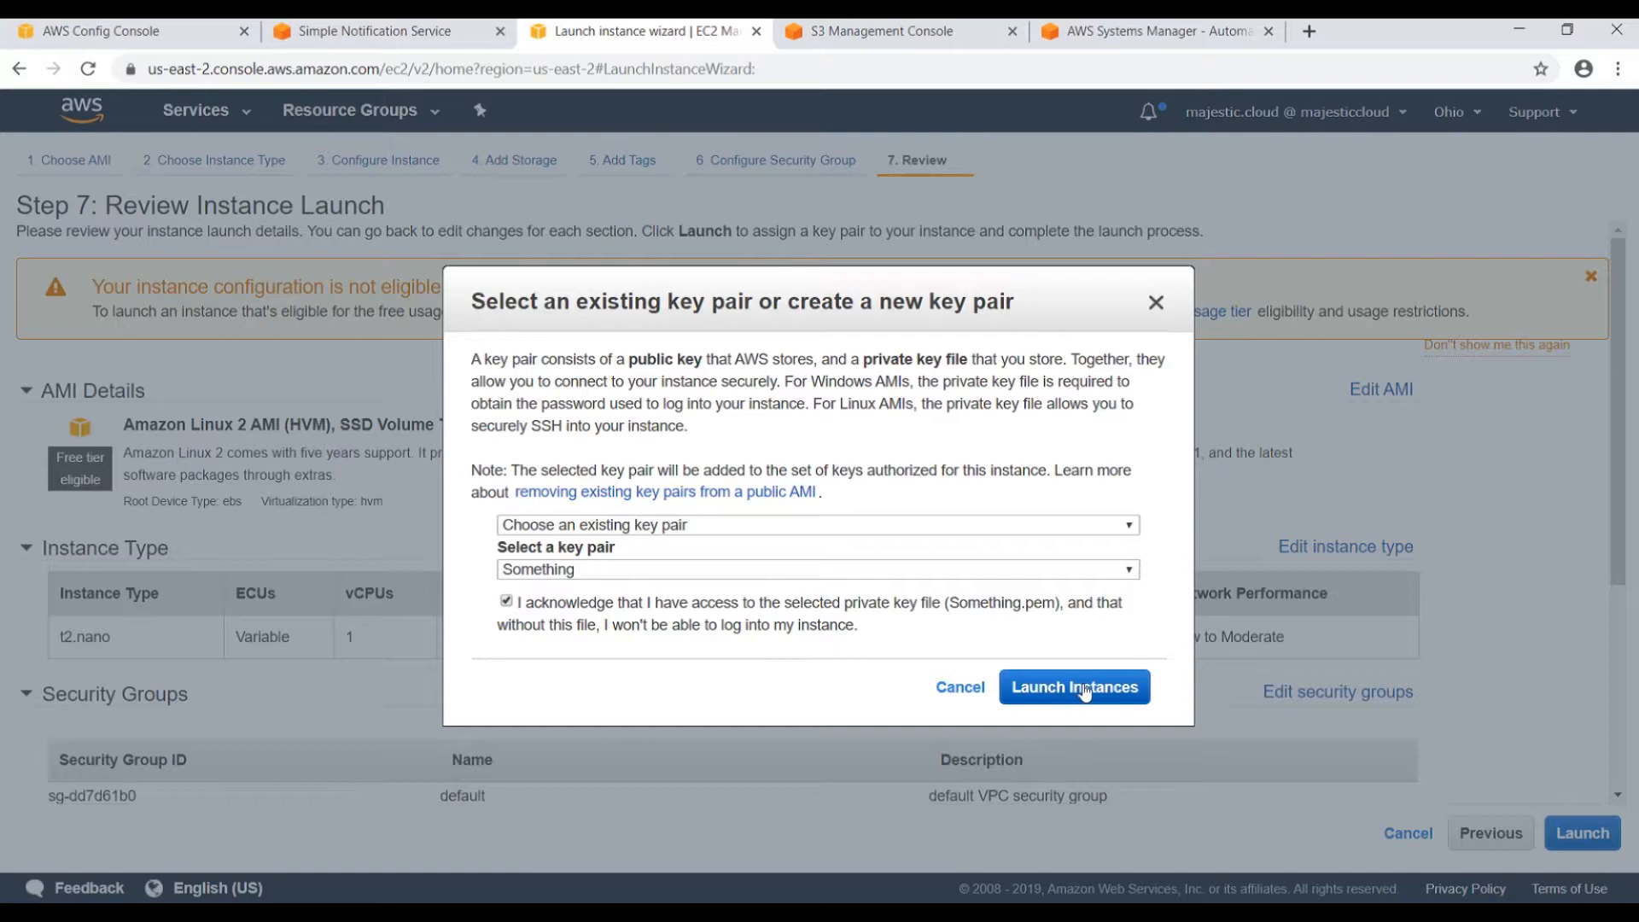
click(1057, 687)
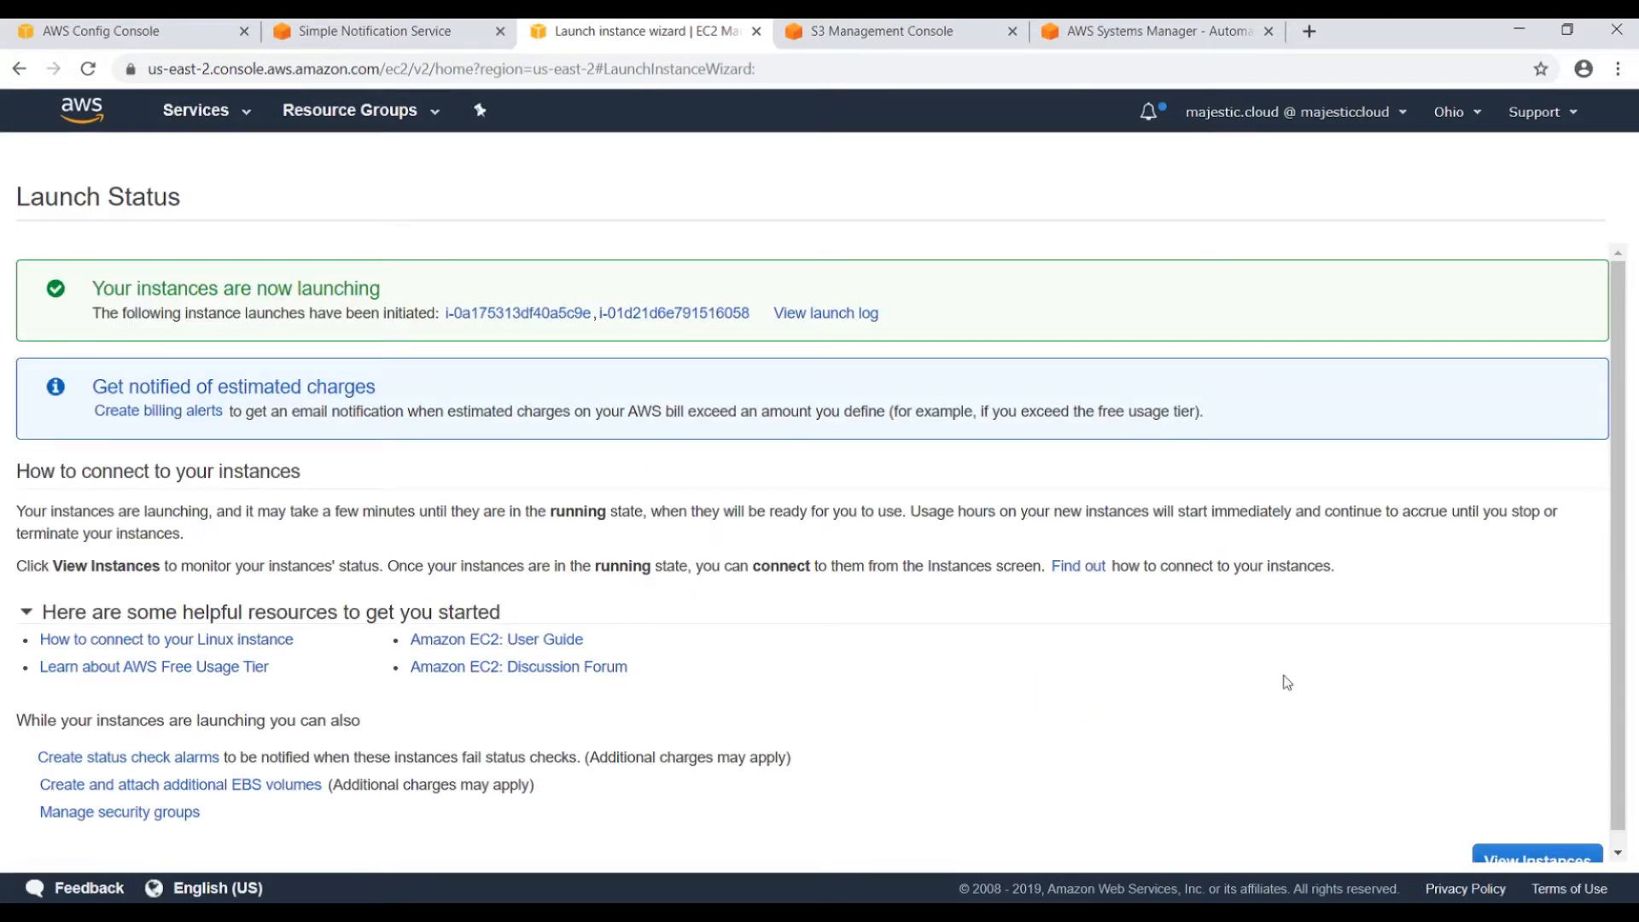
scroll(1366, 751, down, 1)
Select the running t2.micro instance and save the tag SSM=True on it.
click(1533, 847)
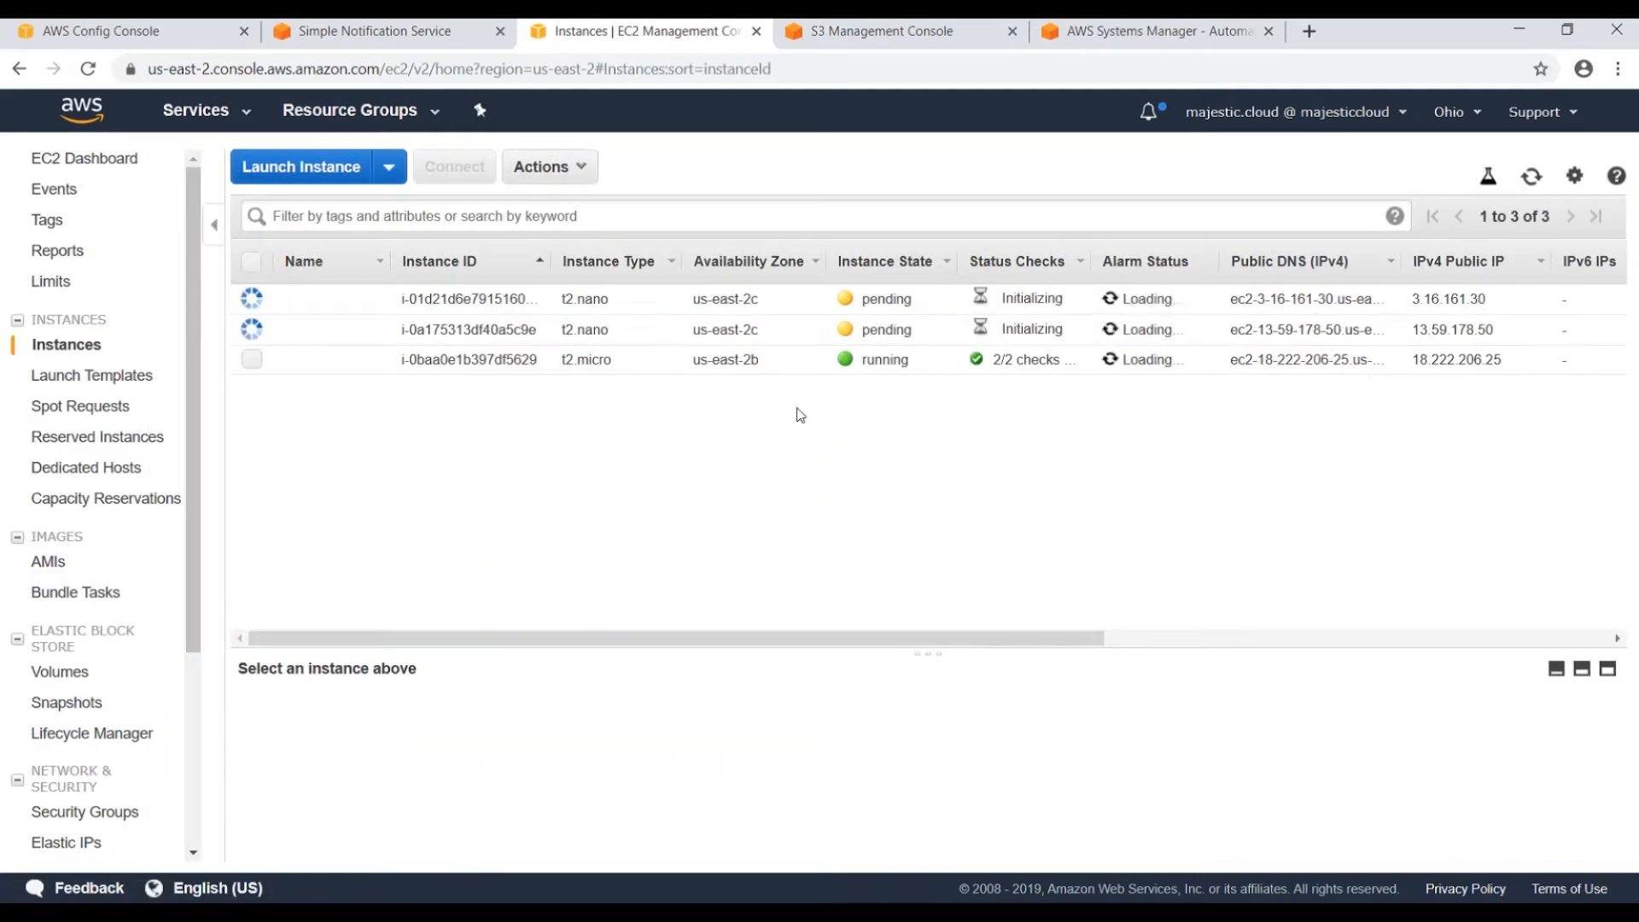
click(572, 359)
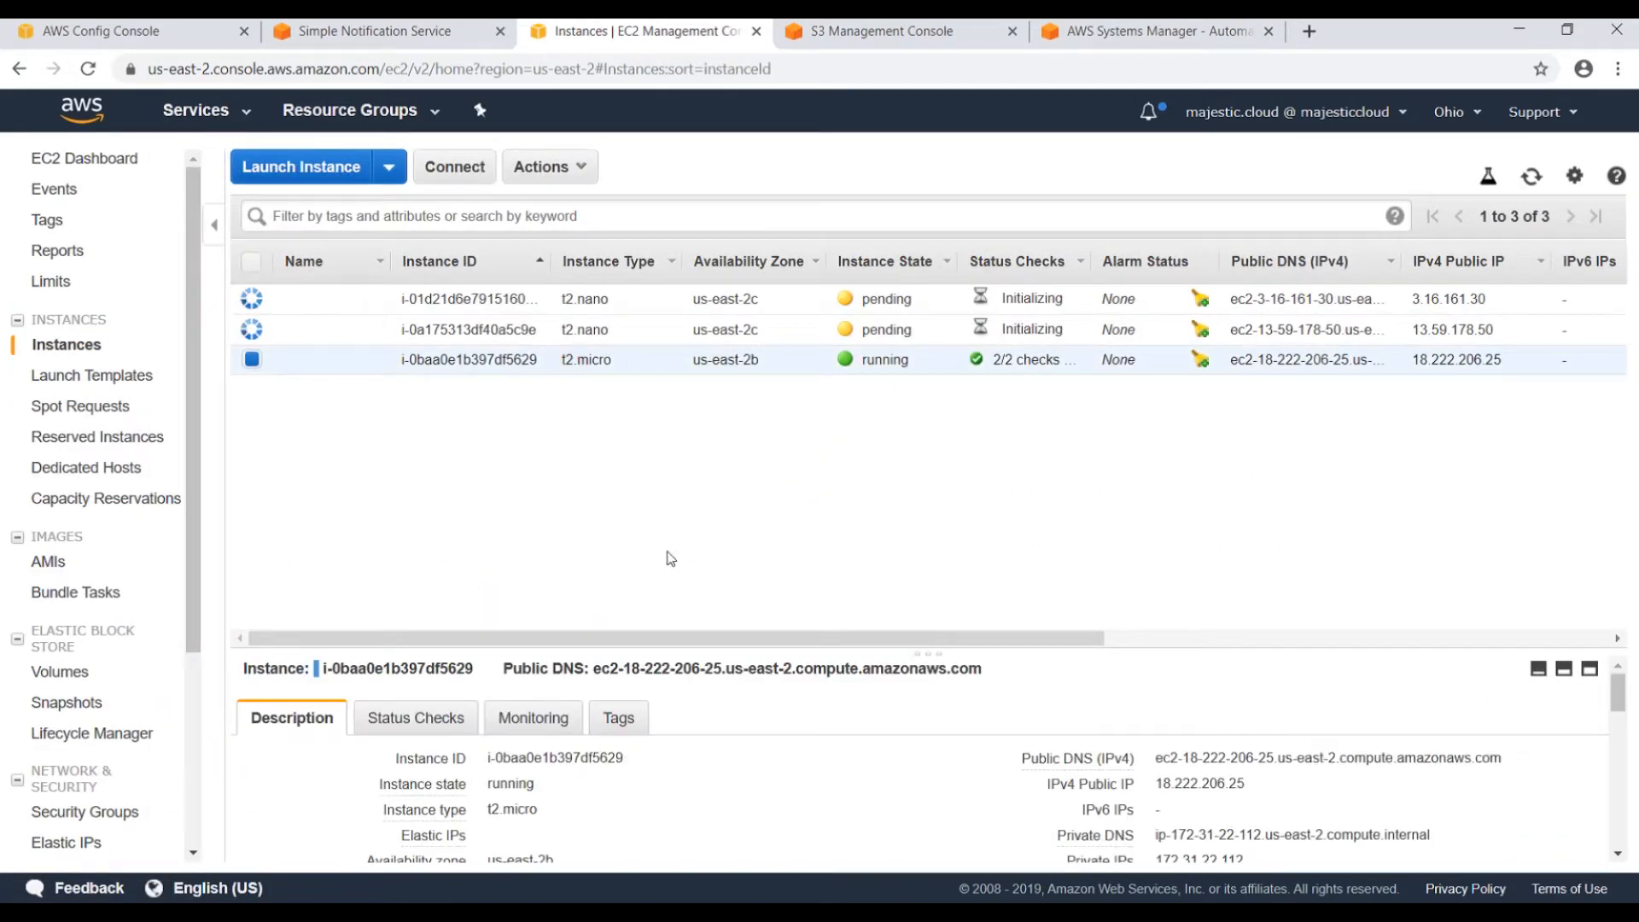
click(614, 719)
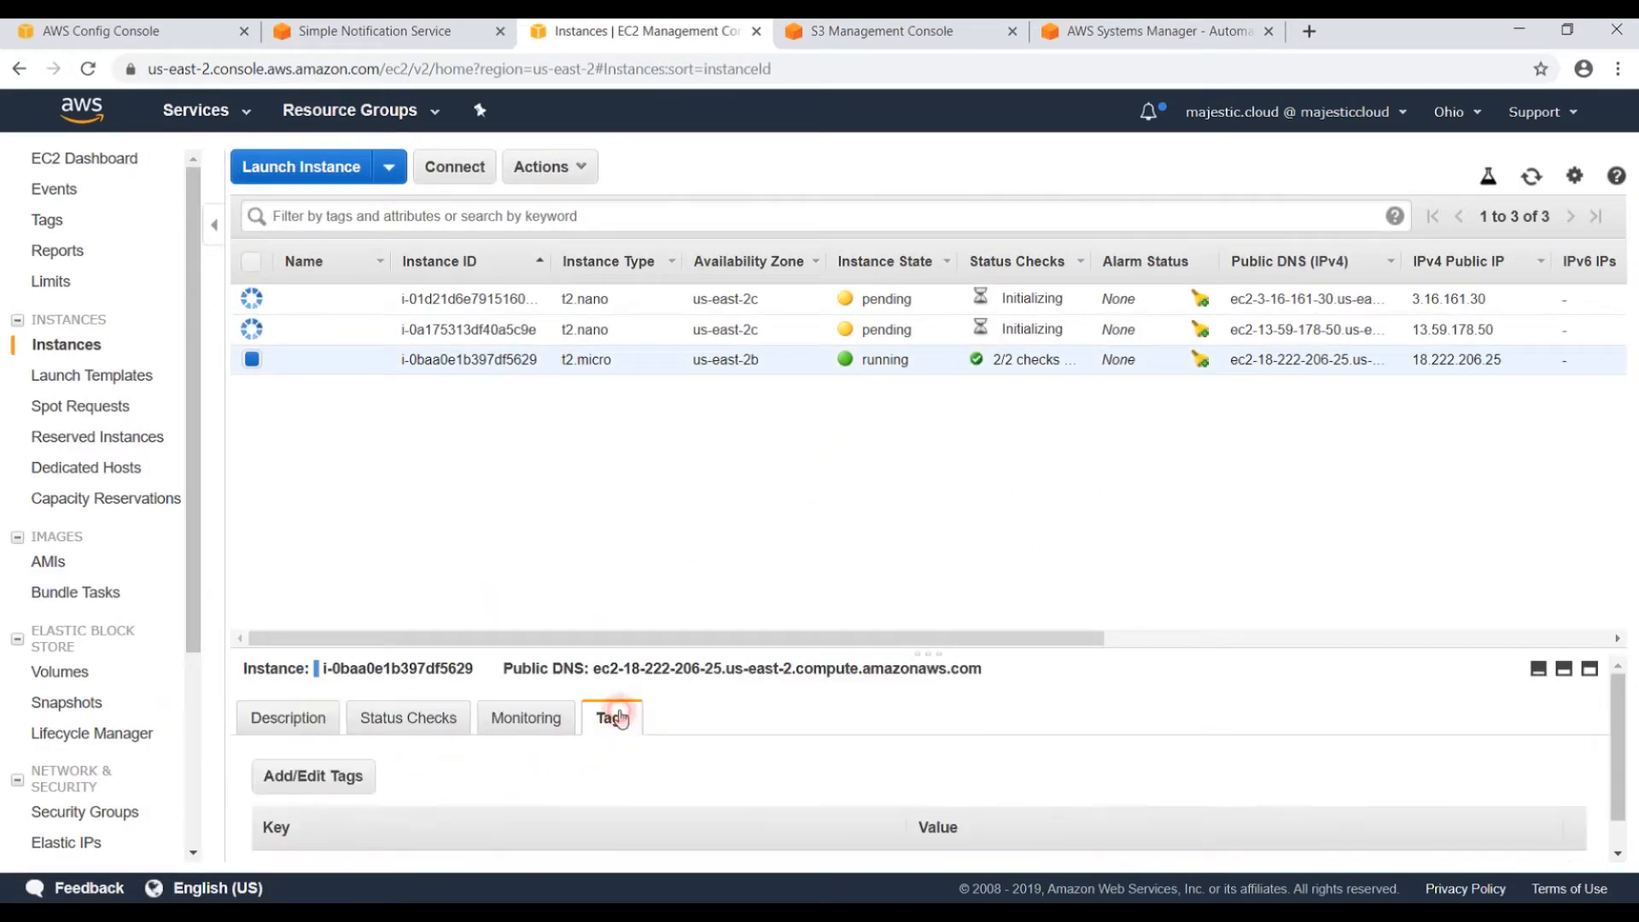
click(331, 745)
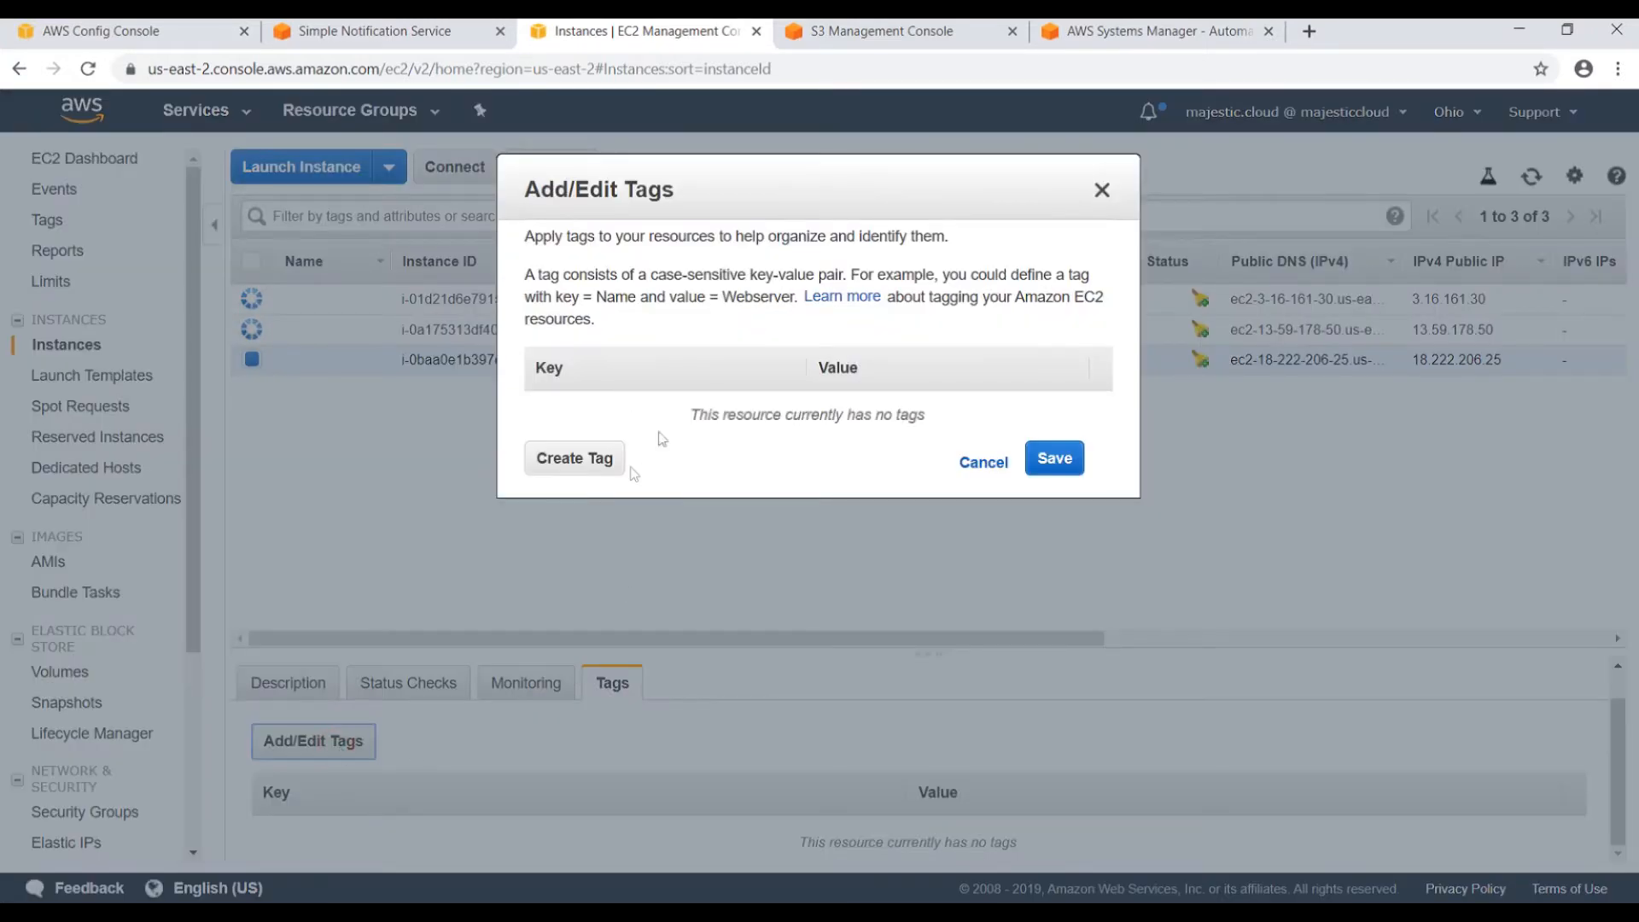
click(574, 480)
text(SSM)
key(Tab)
text(True)
click(1030, 479)
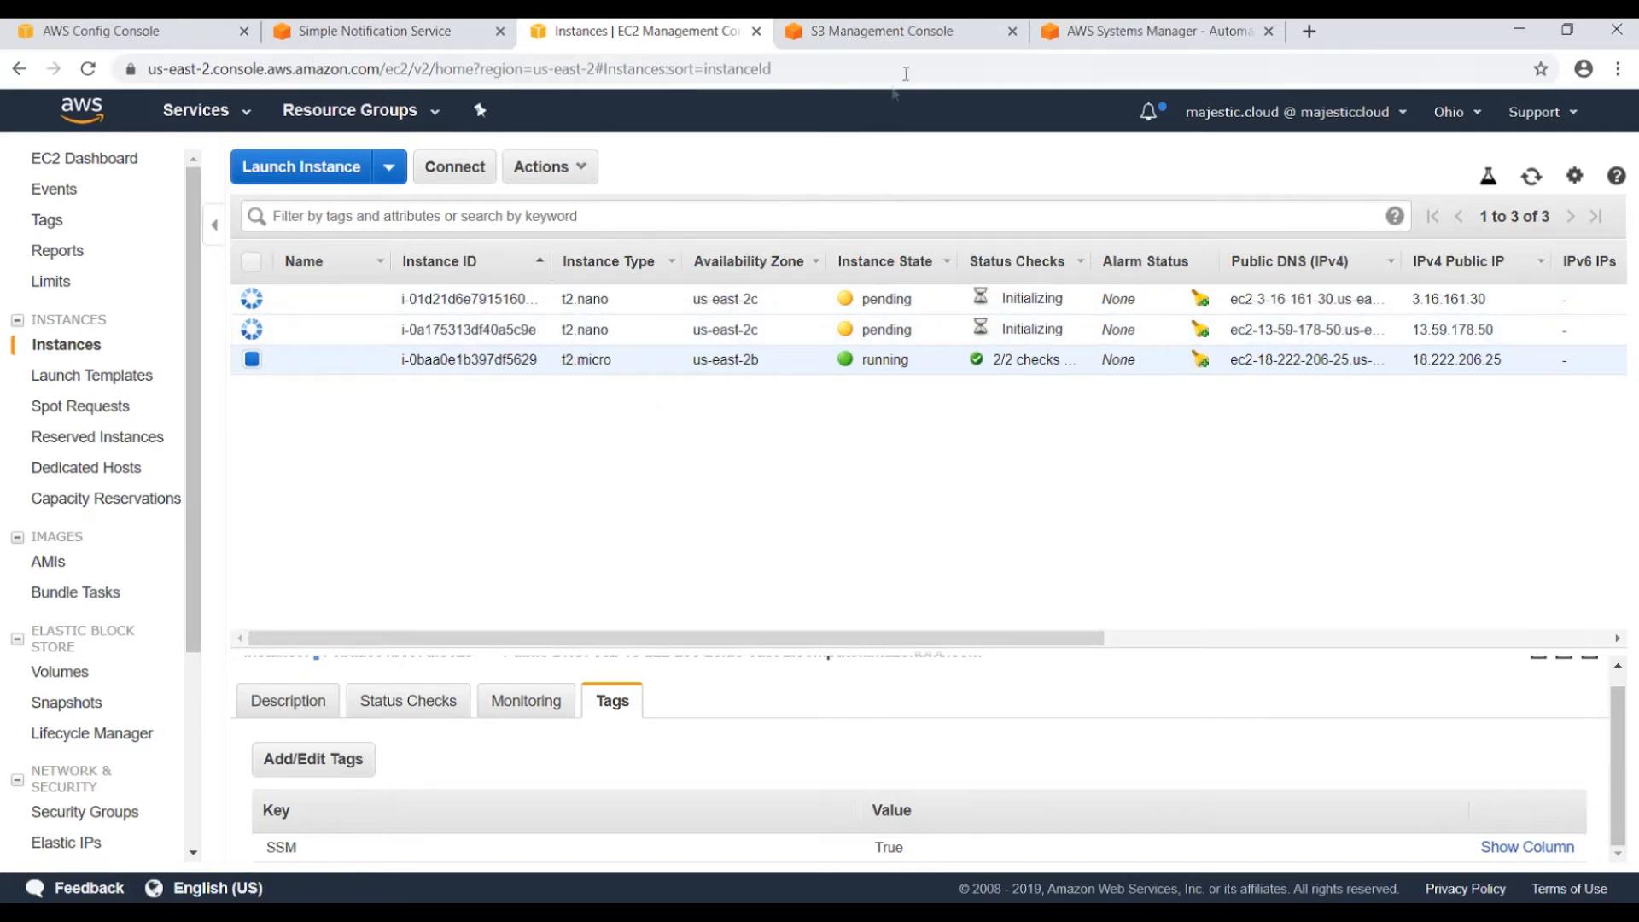
In Systems Manager, go through Managed Instances to the Inventory page.
click(1110, 32)
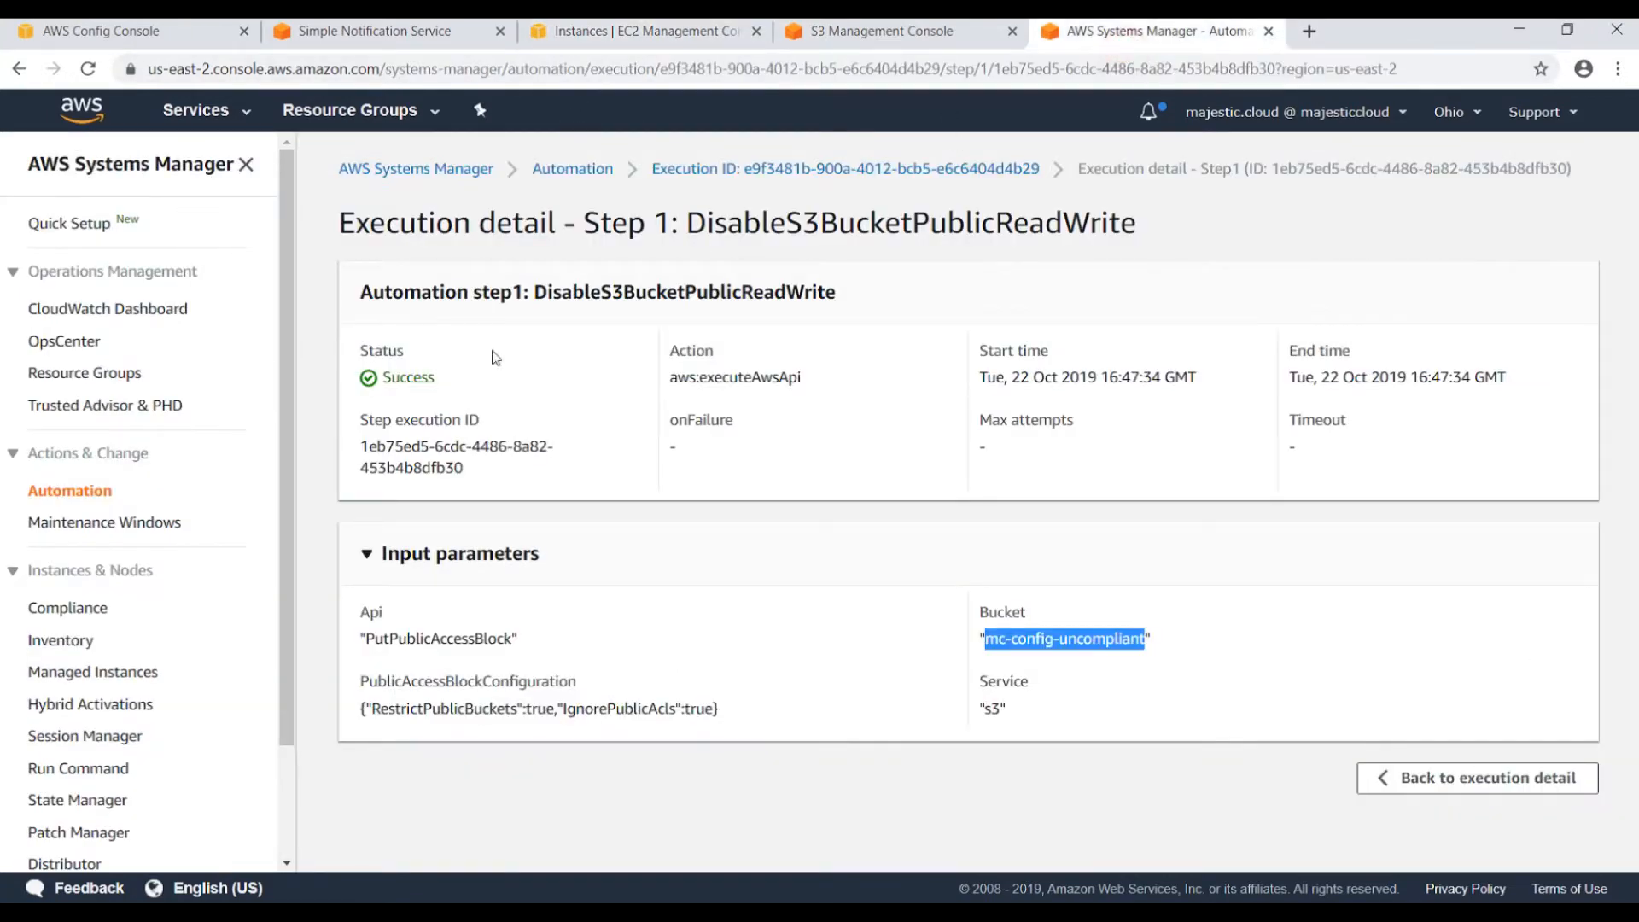
click(87, 567)
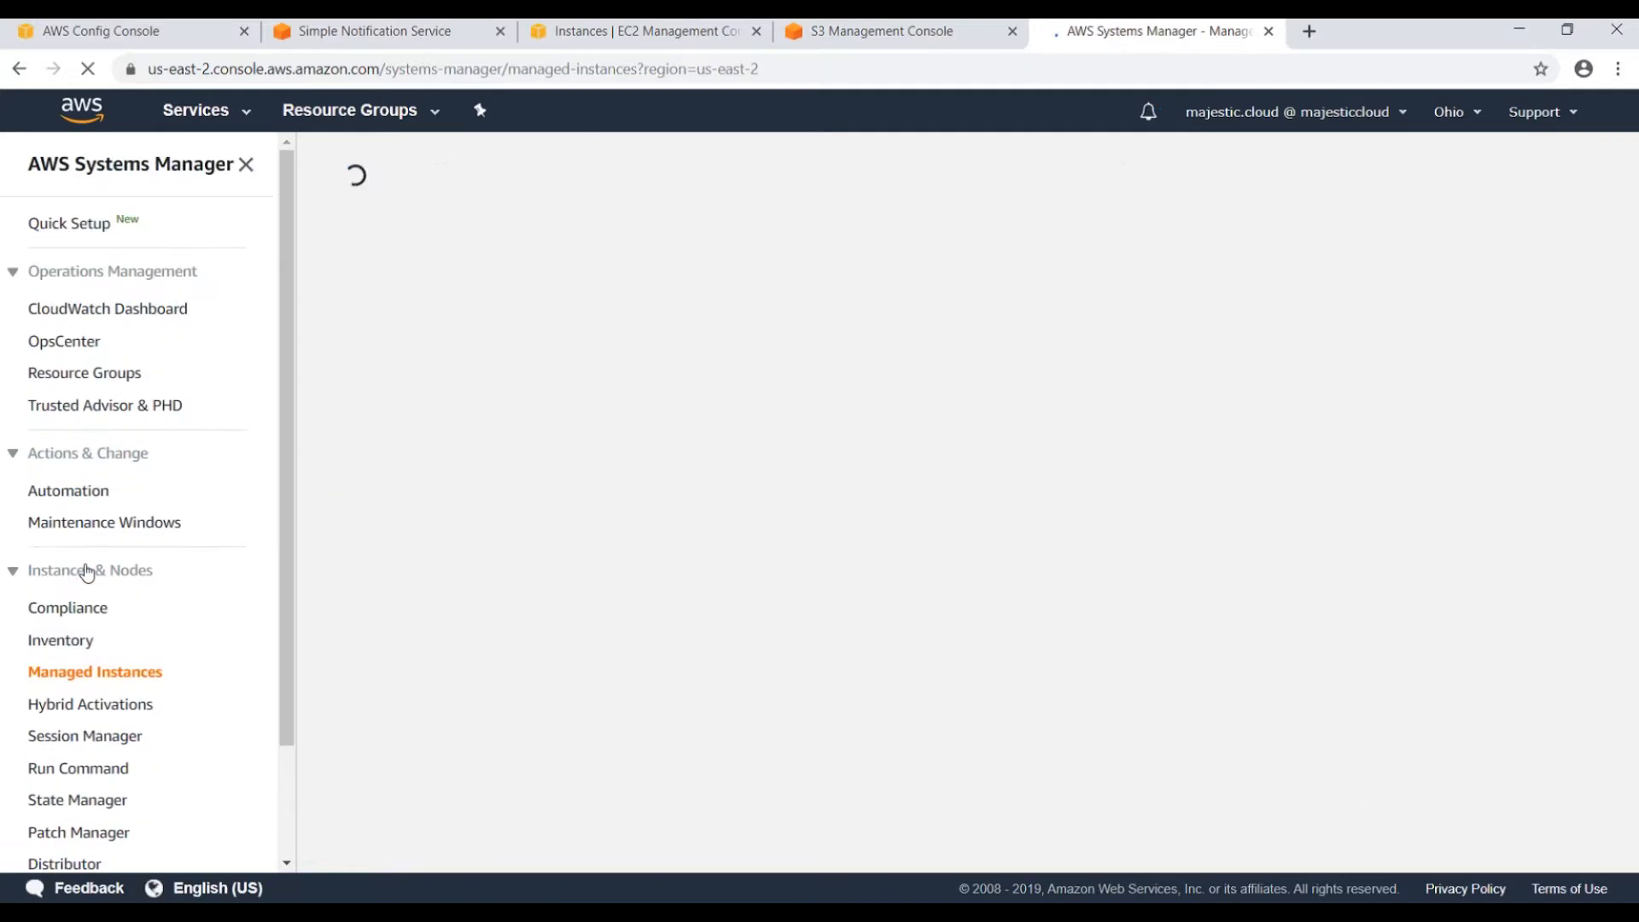
scroll(240, 512, down, 3)
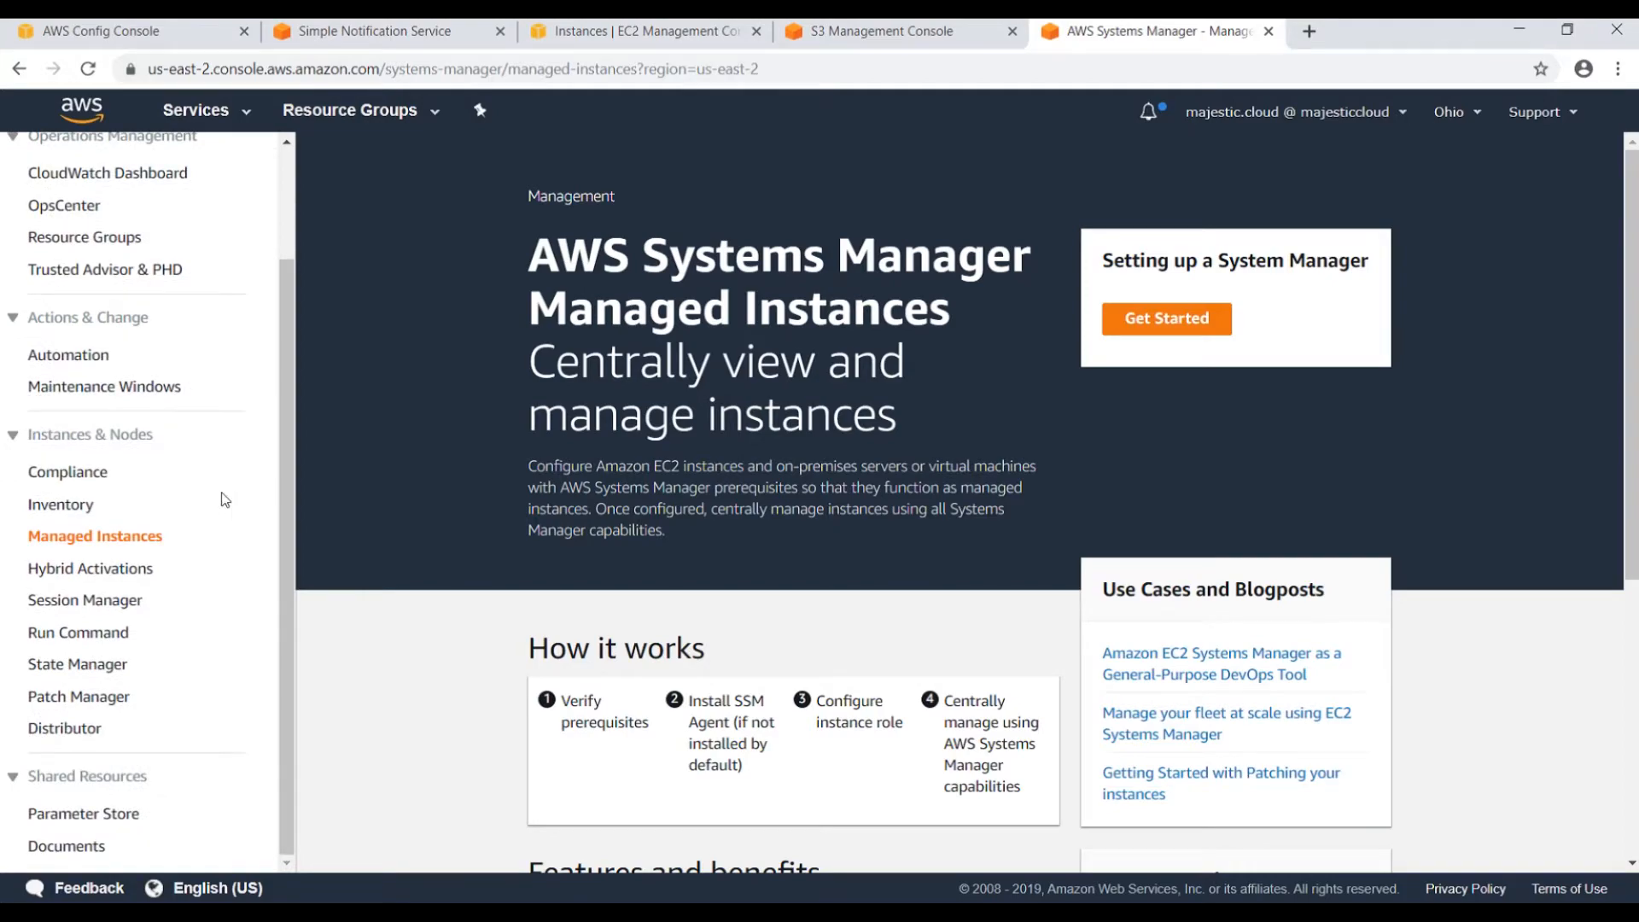
click(58, 506)
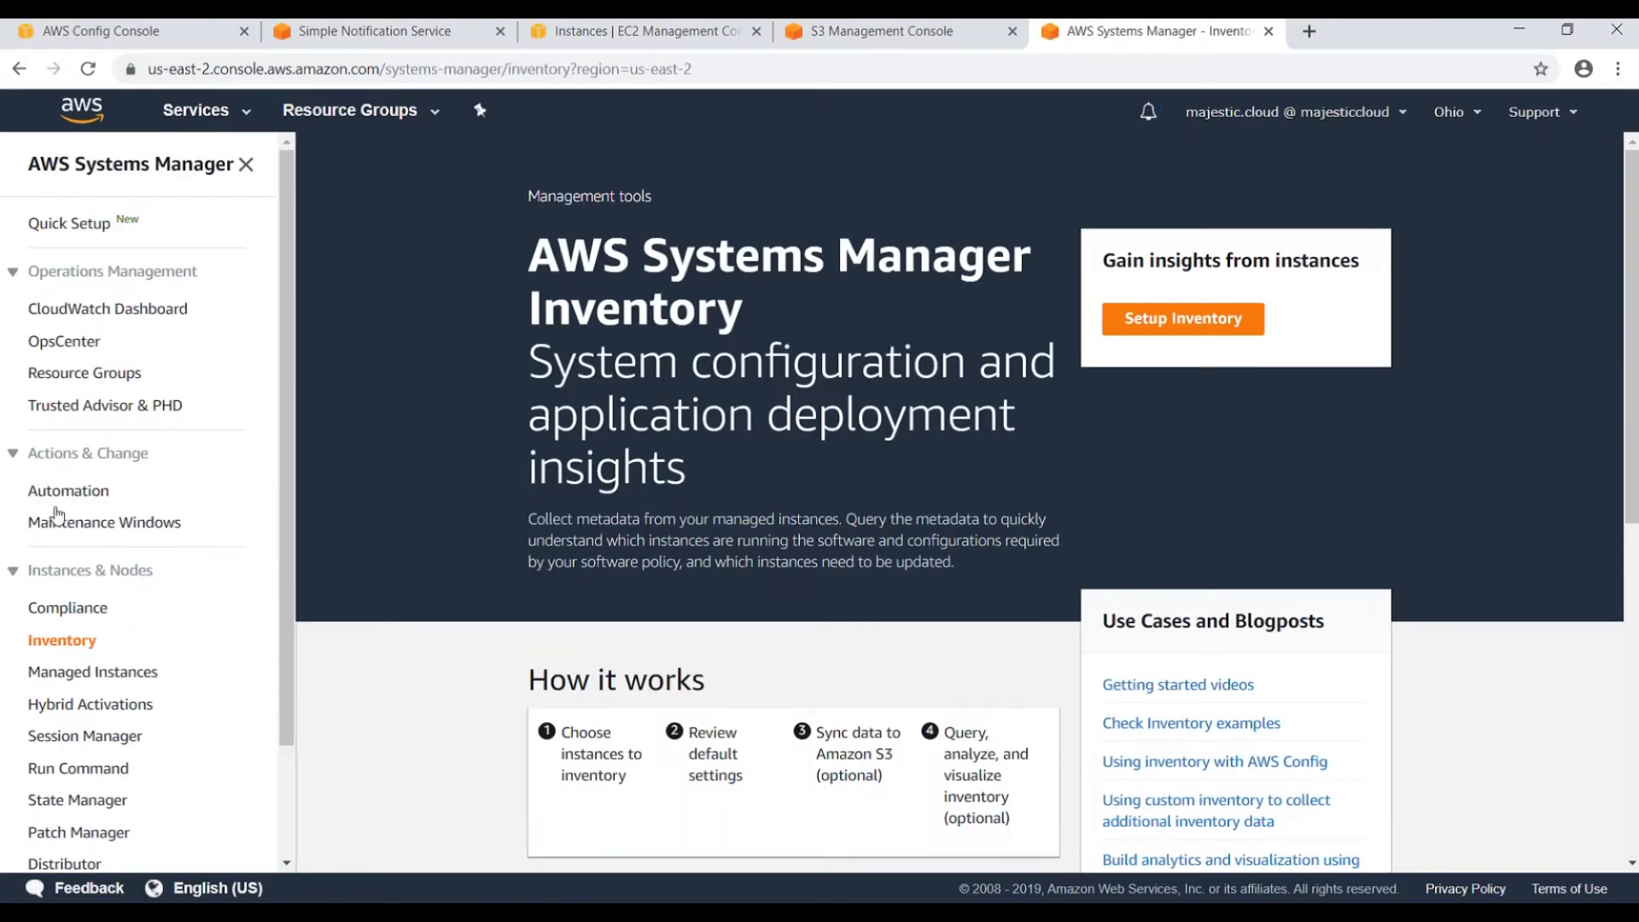
scroll(571, 553, down, 2)
scroll(940, 427, up, 2)
Set up inventory collection targeting instances tagged SSM=True.
click(1198, 318)
scroll(683, 431, down, 3)
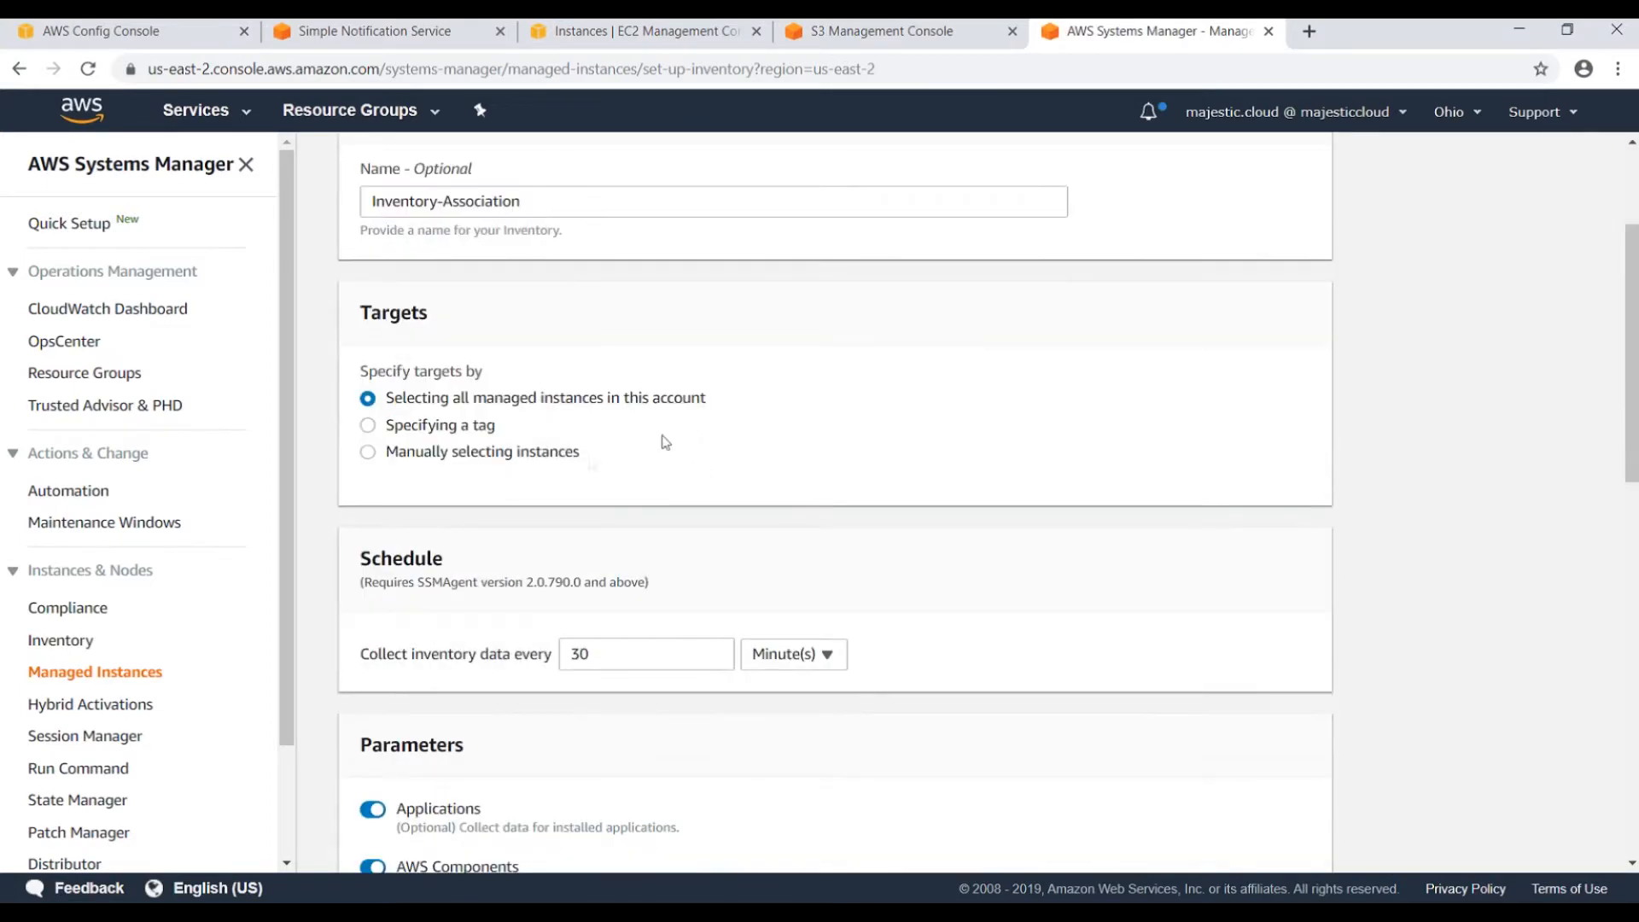
click(367, 425)
scroll(513, 495, down, 1)
click(432, 435)
text(SSM)
key(Tab)
text(T)
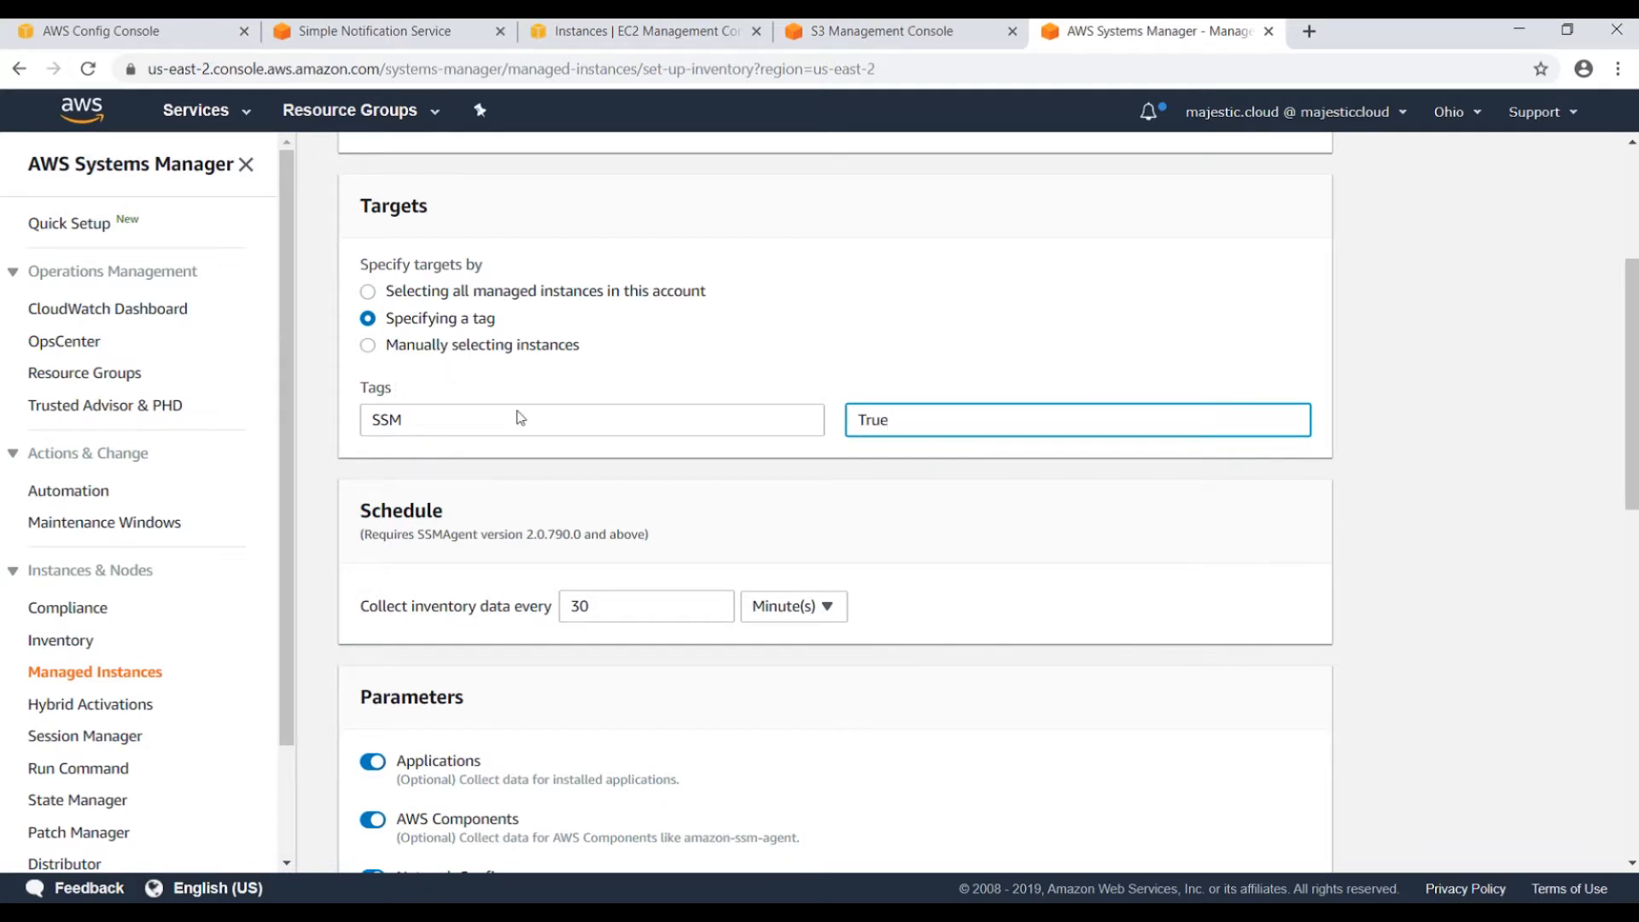
scroll(738, 501, down, 10)
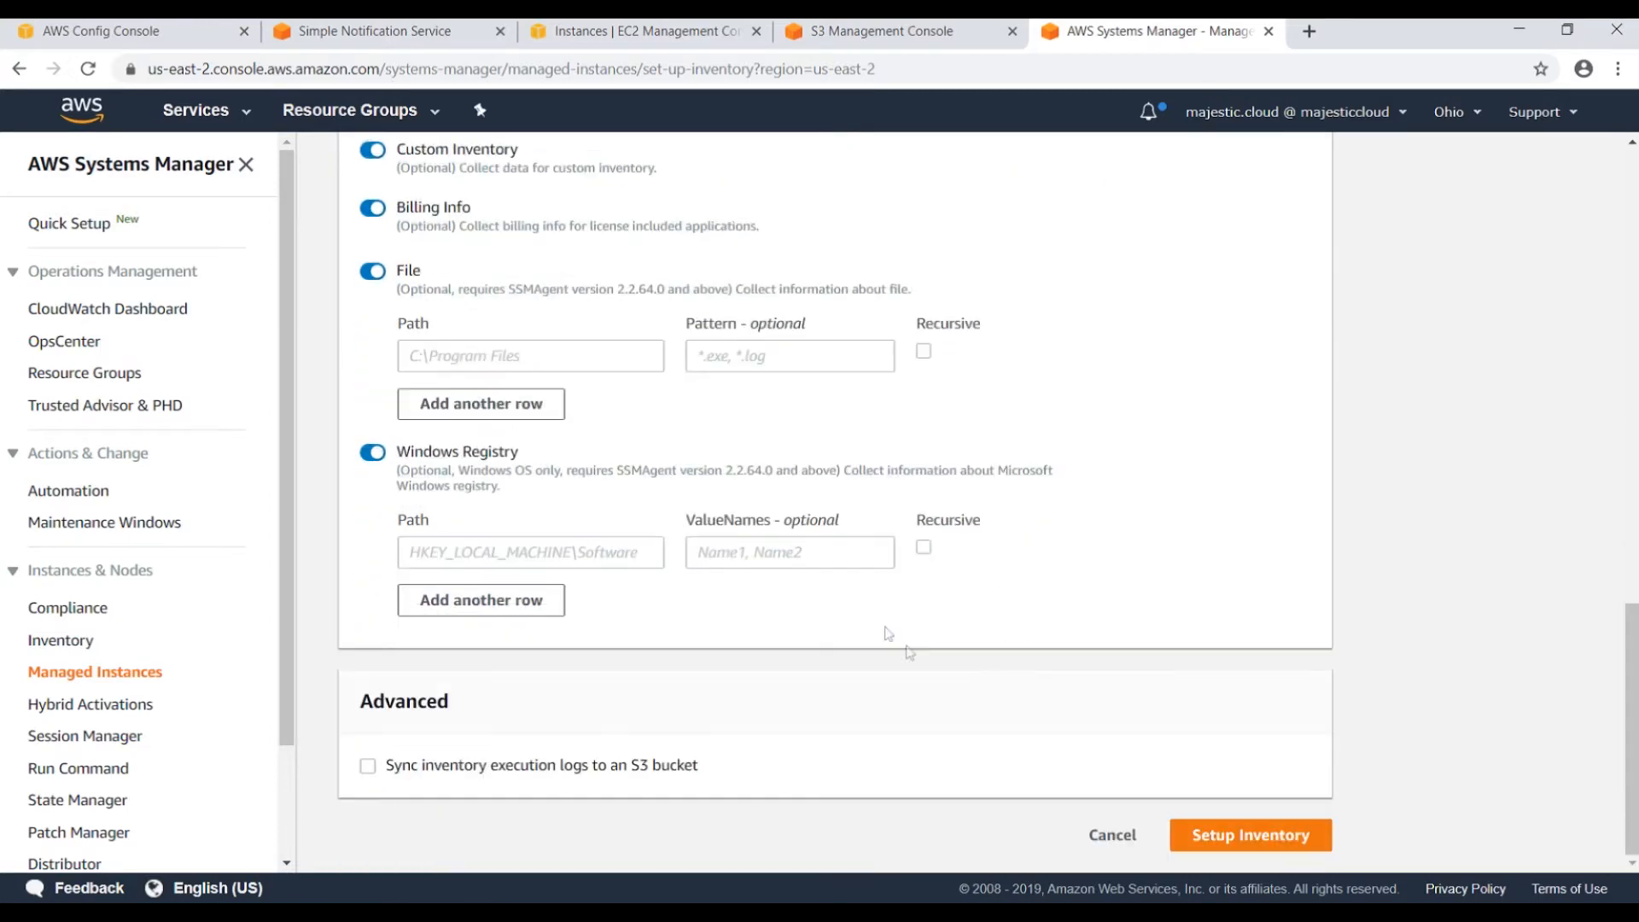
click(1248, 835)
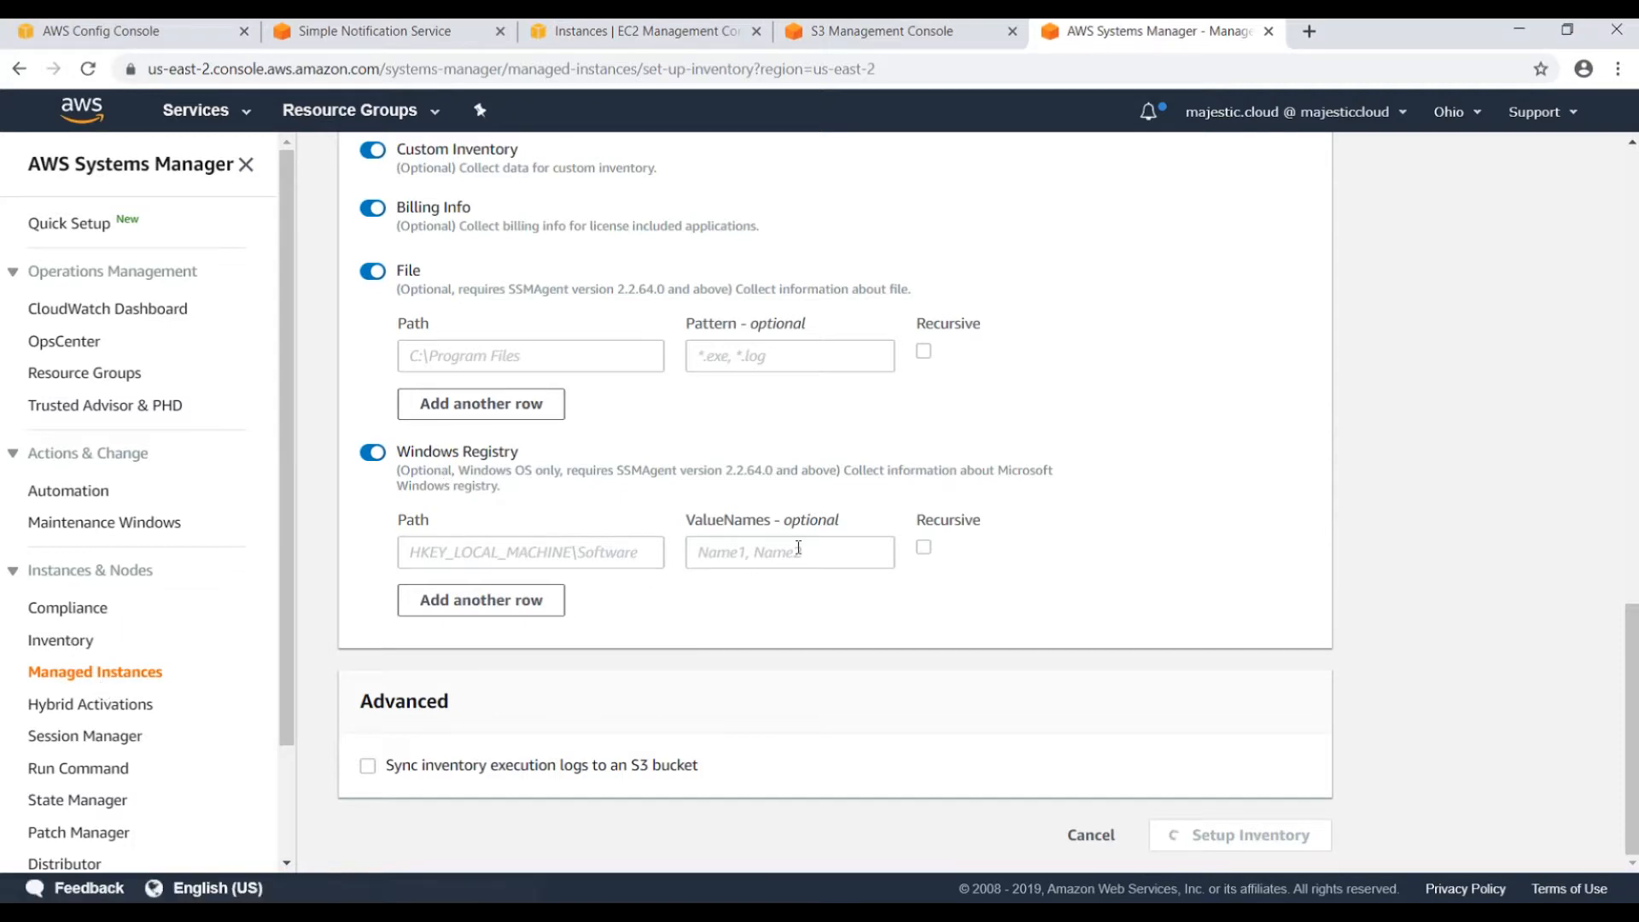
Check the Inventory page, close the SNS tab, and return to the Config rules list.
scroll(798, 547, up, 15)
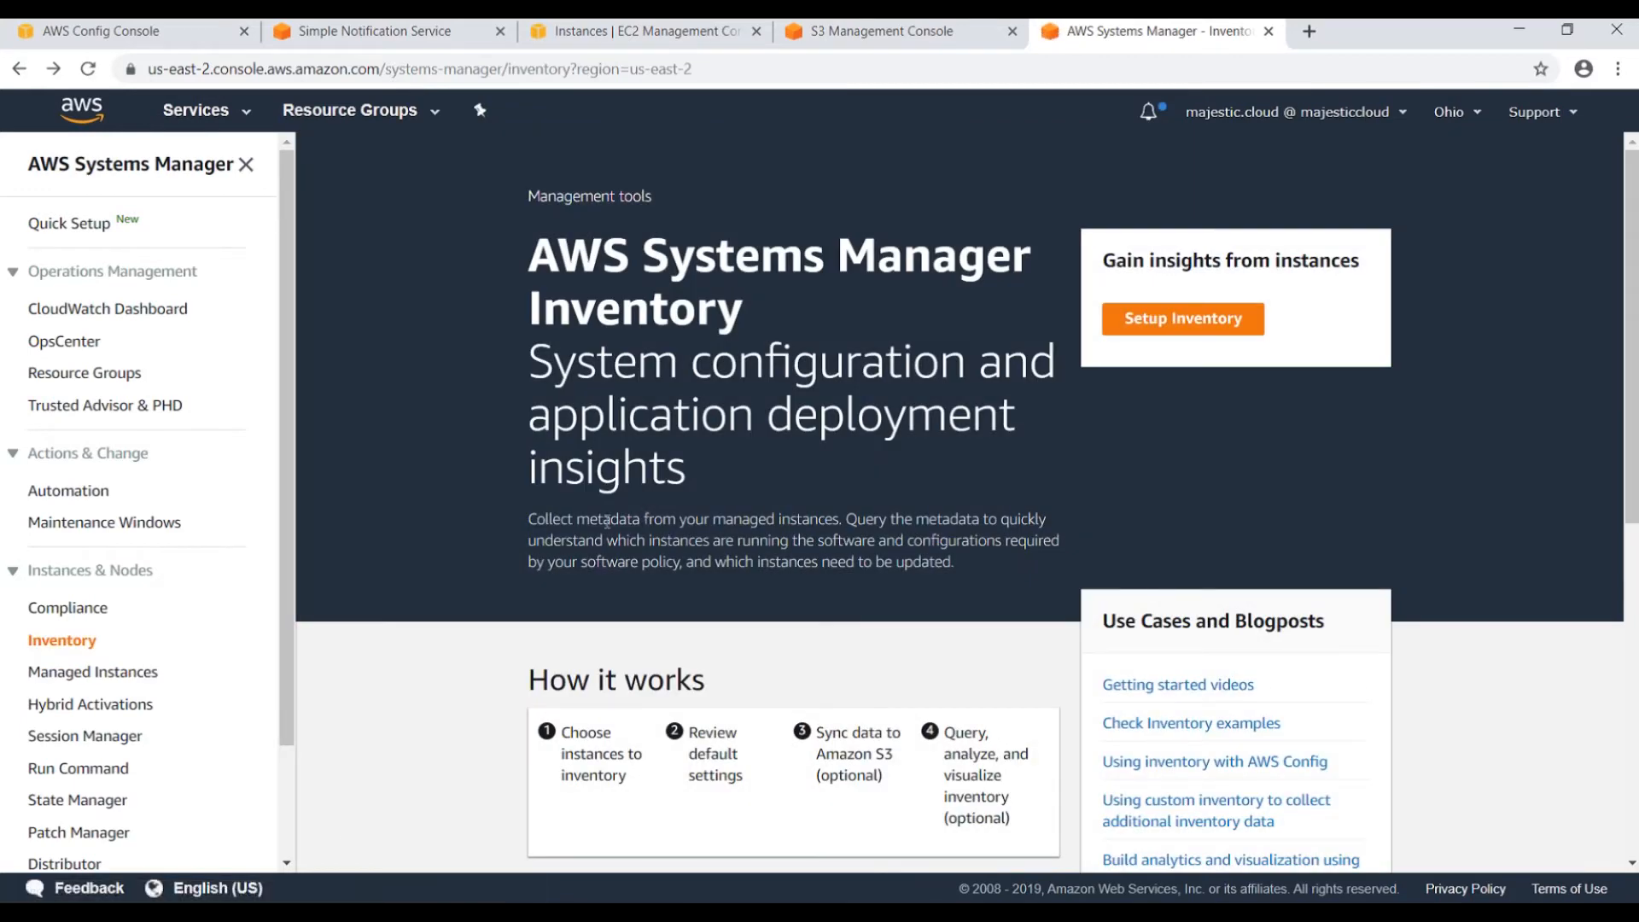
click(59, 649)
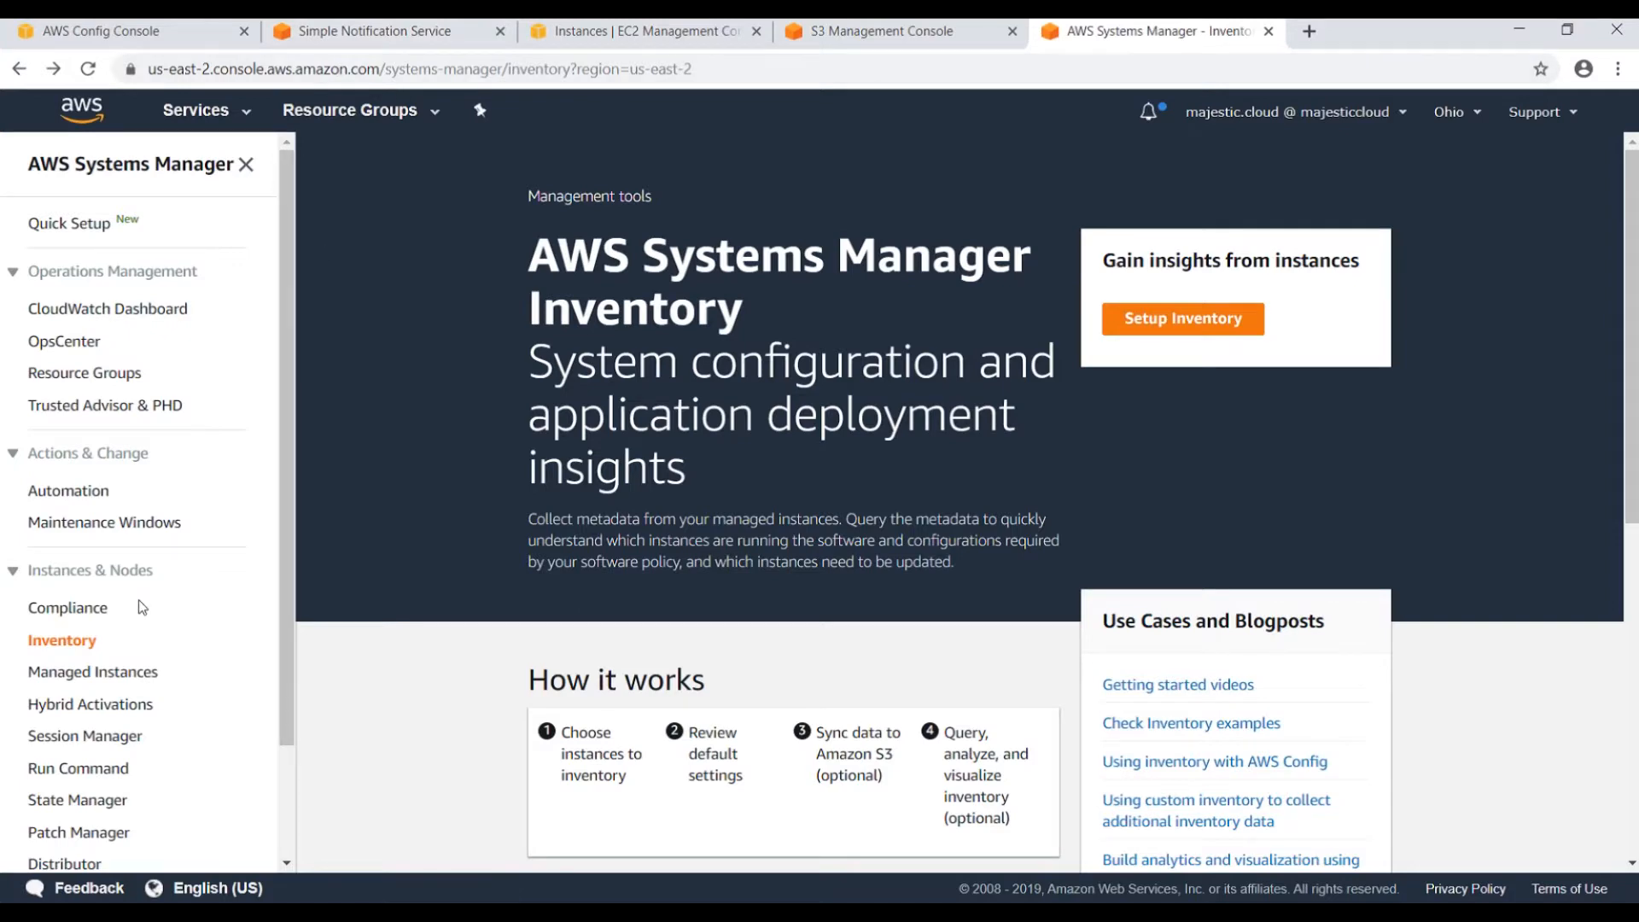
click(359, 34)
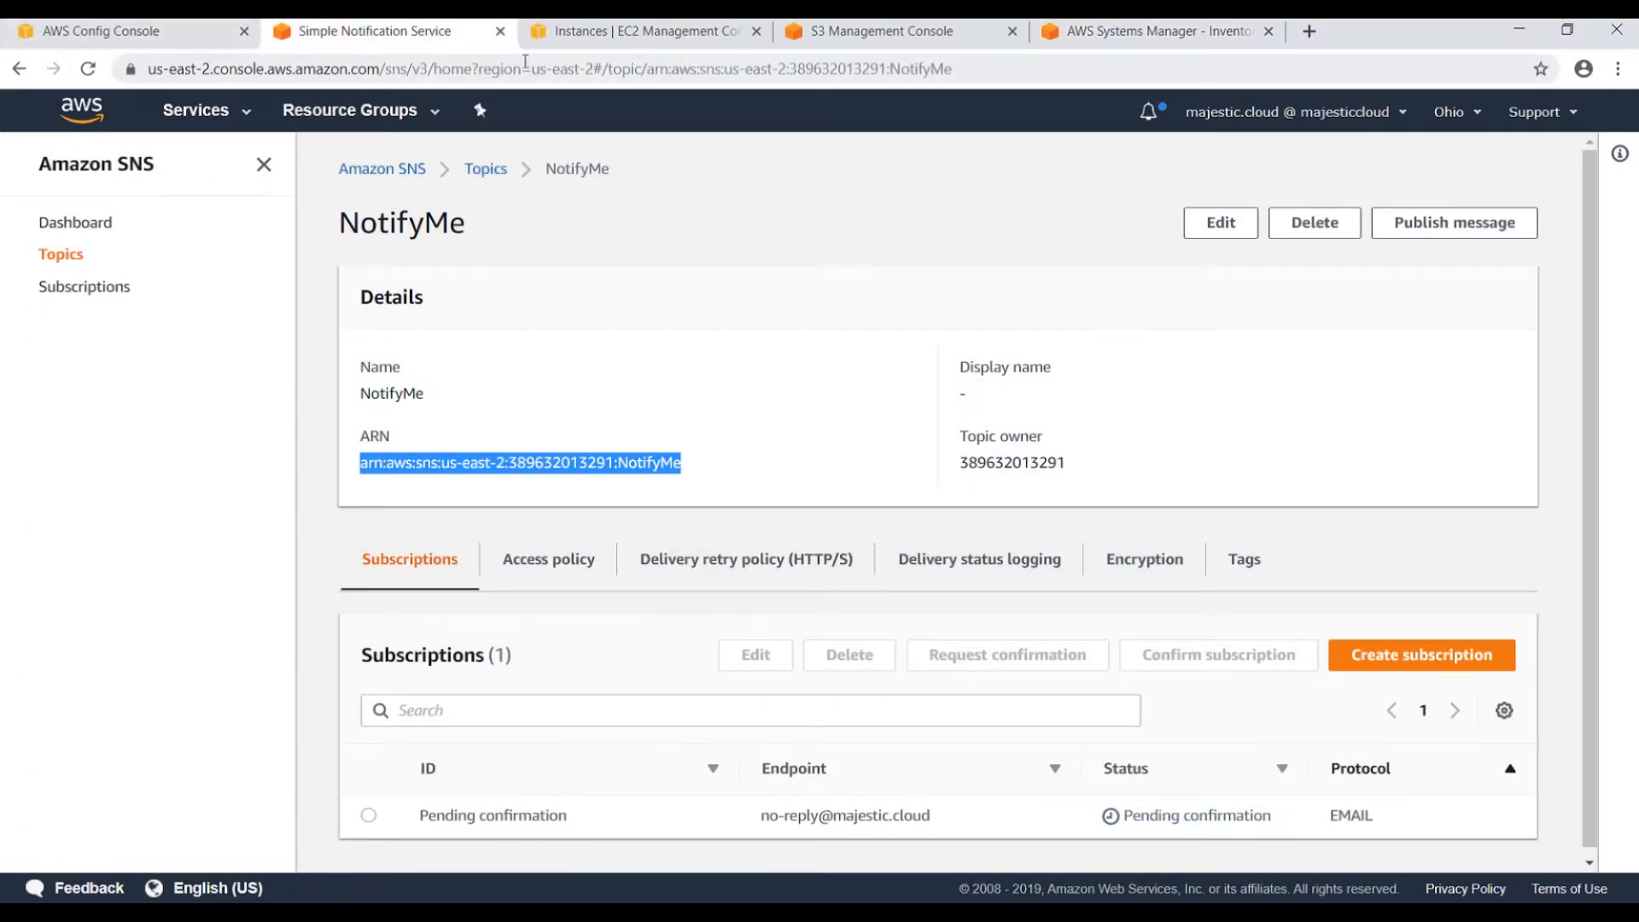
click(500, 31)
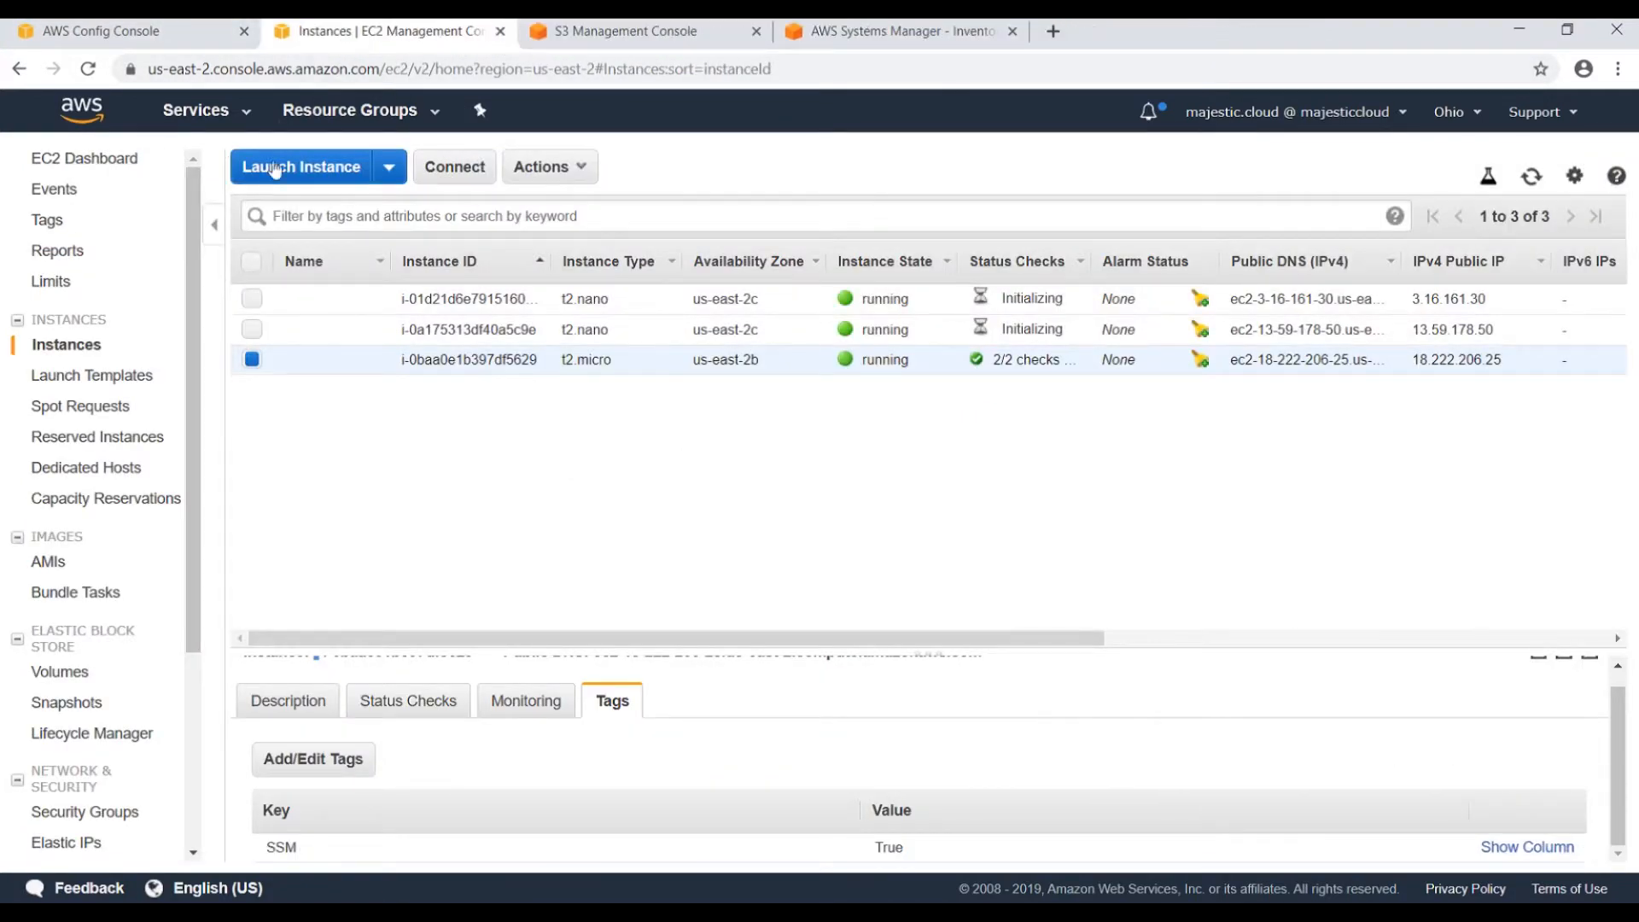
click(176, 38)
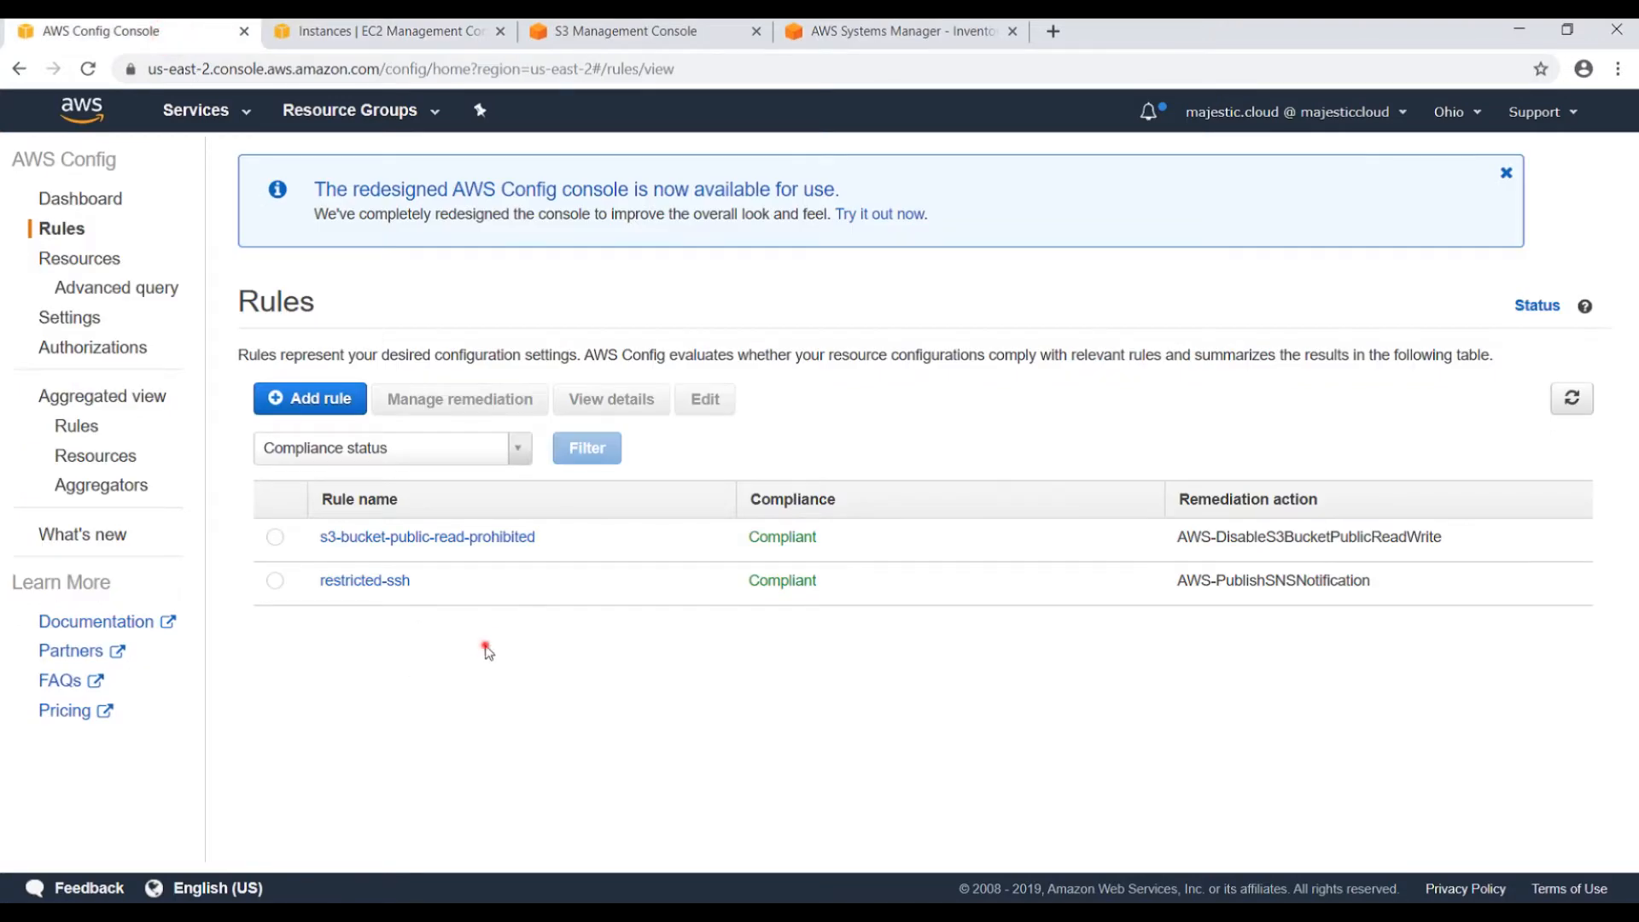
Add a rule, filter managed rules by 'instanc', and pick the desired-instance-type rule.
click(318, 403)
click(342, 522)
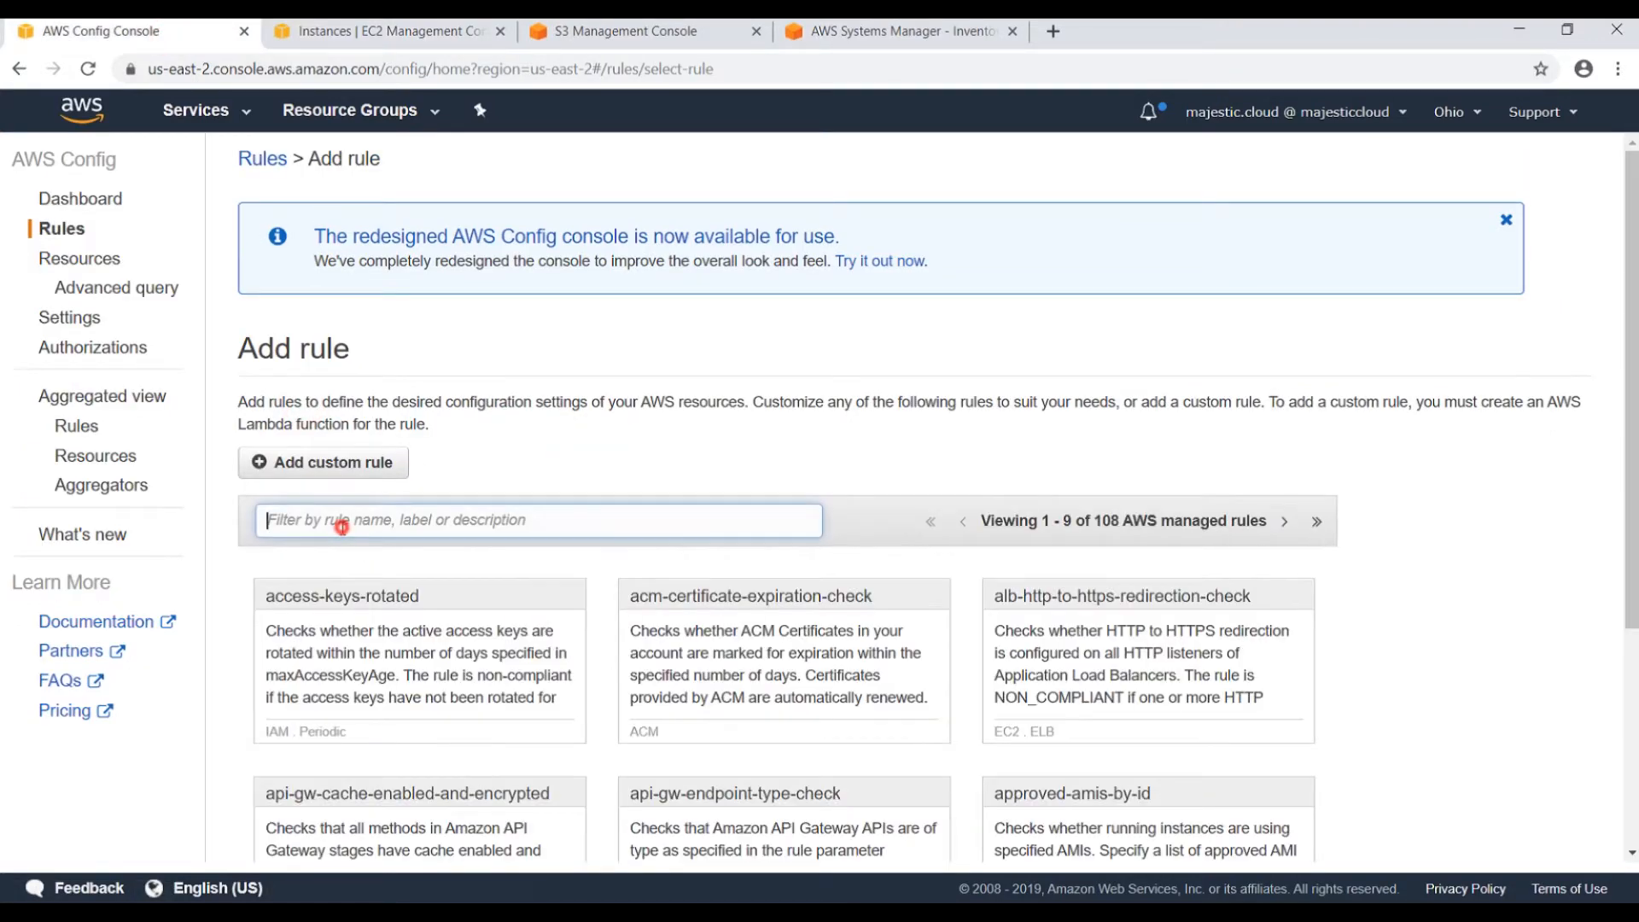
text(instance)
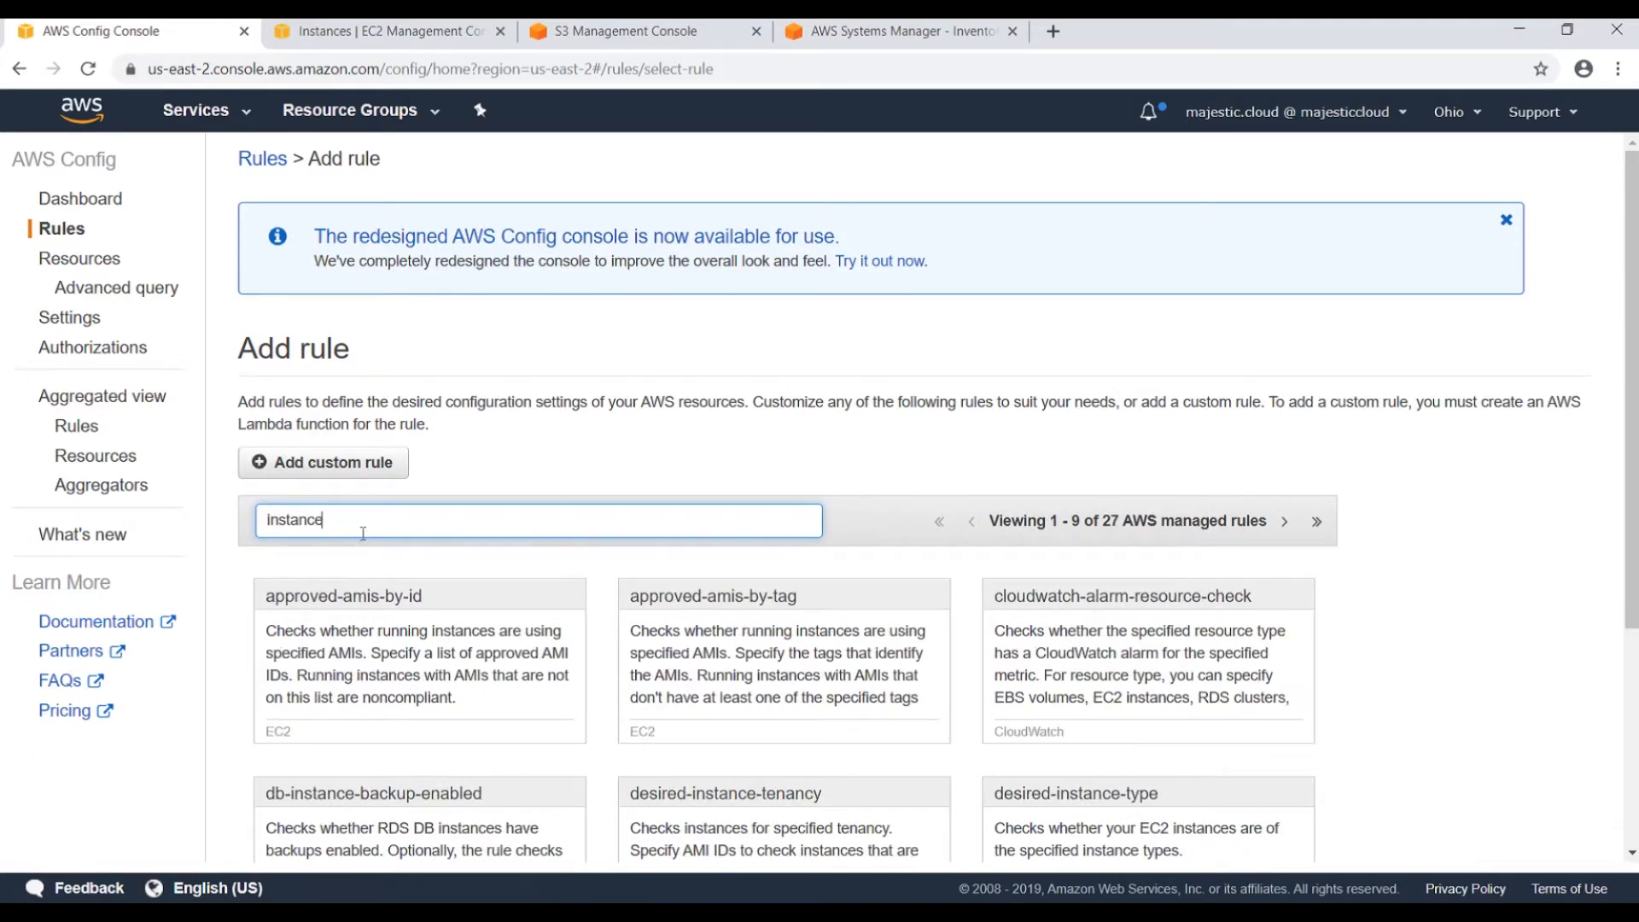
scroll(513, 521, down, 3)
scroll(462, 504, down, 2)
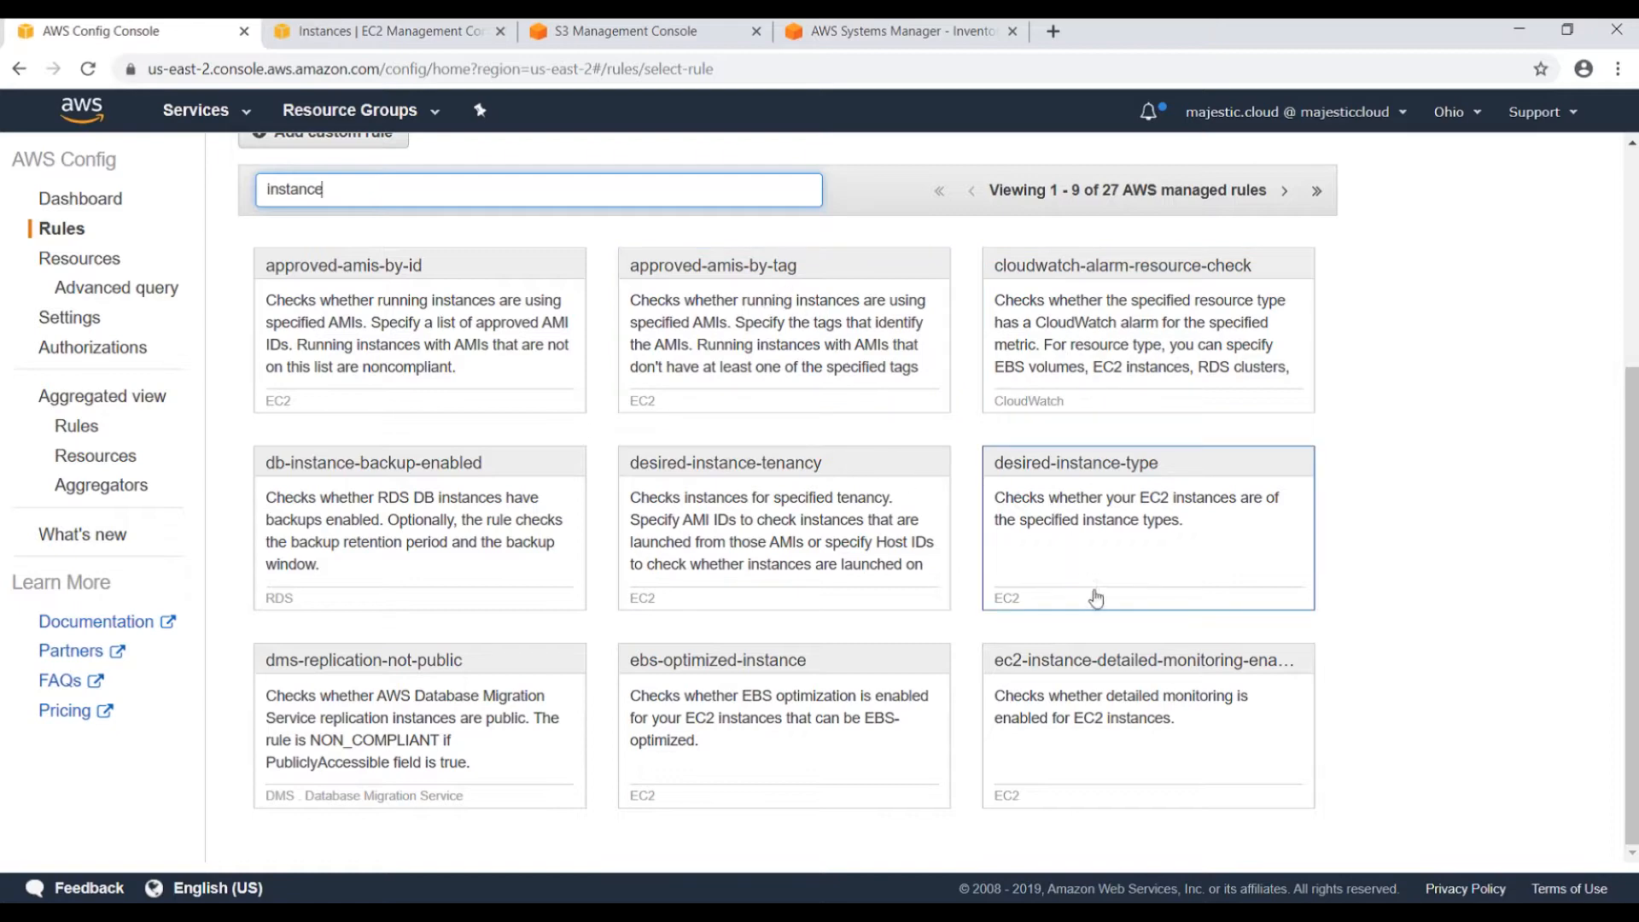
click(1088, 475)
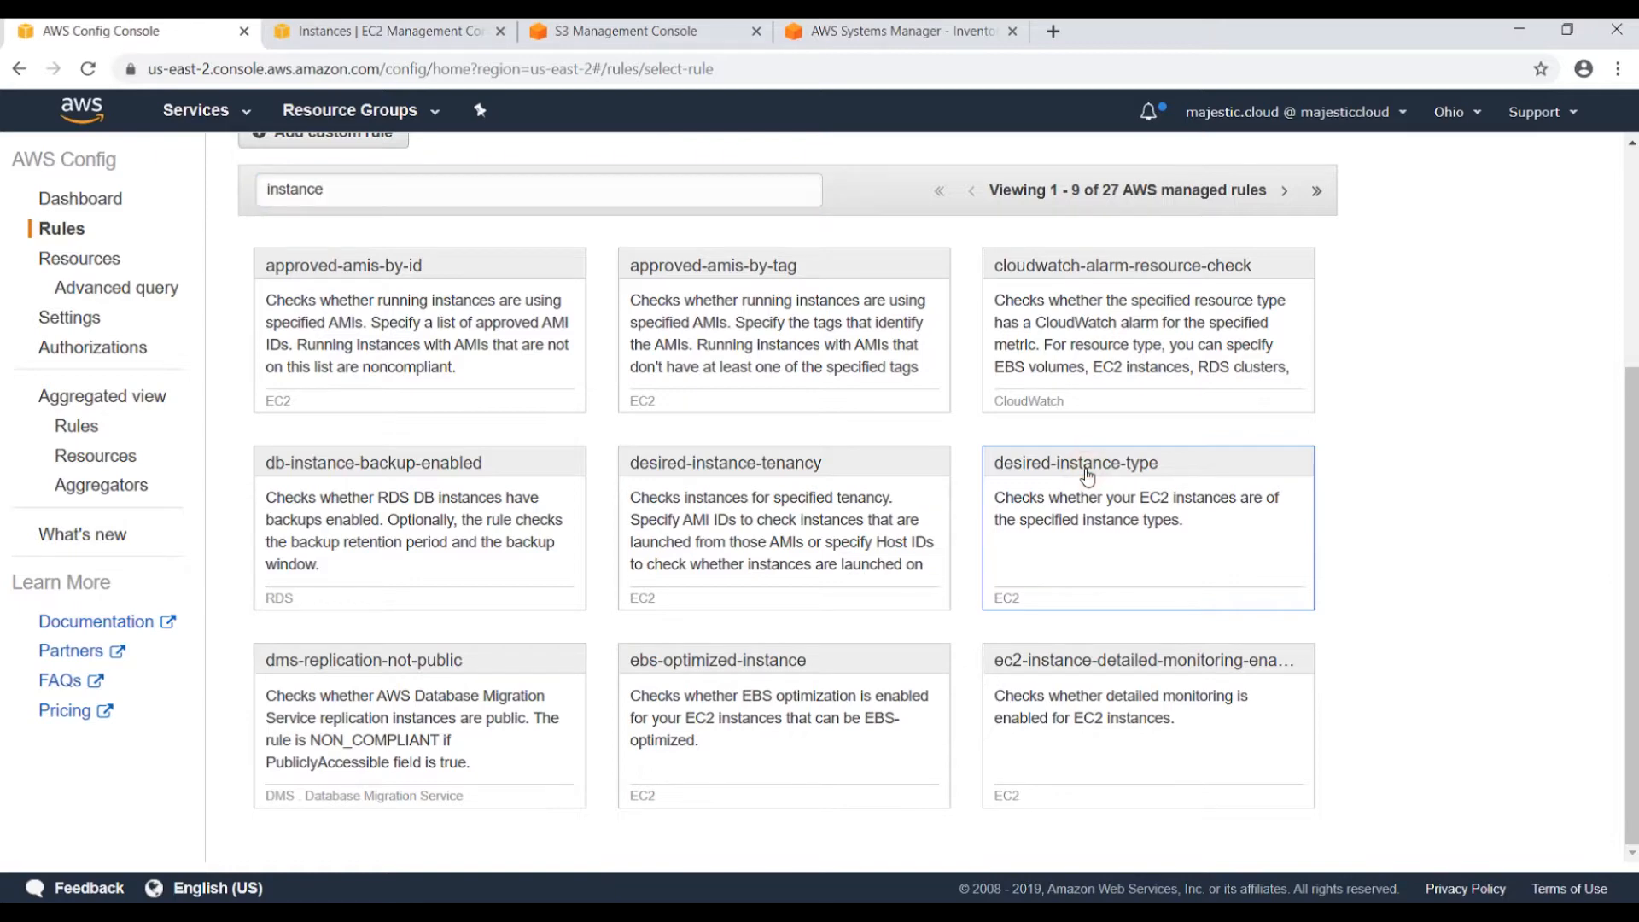
scroll(827, 487, down, 1)
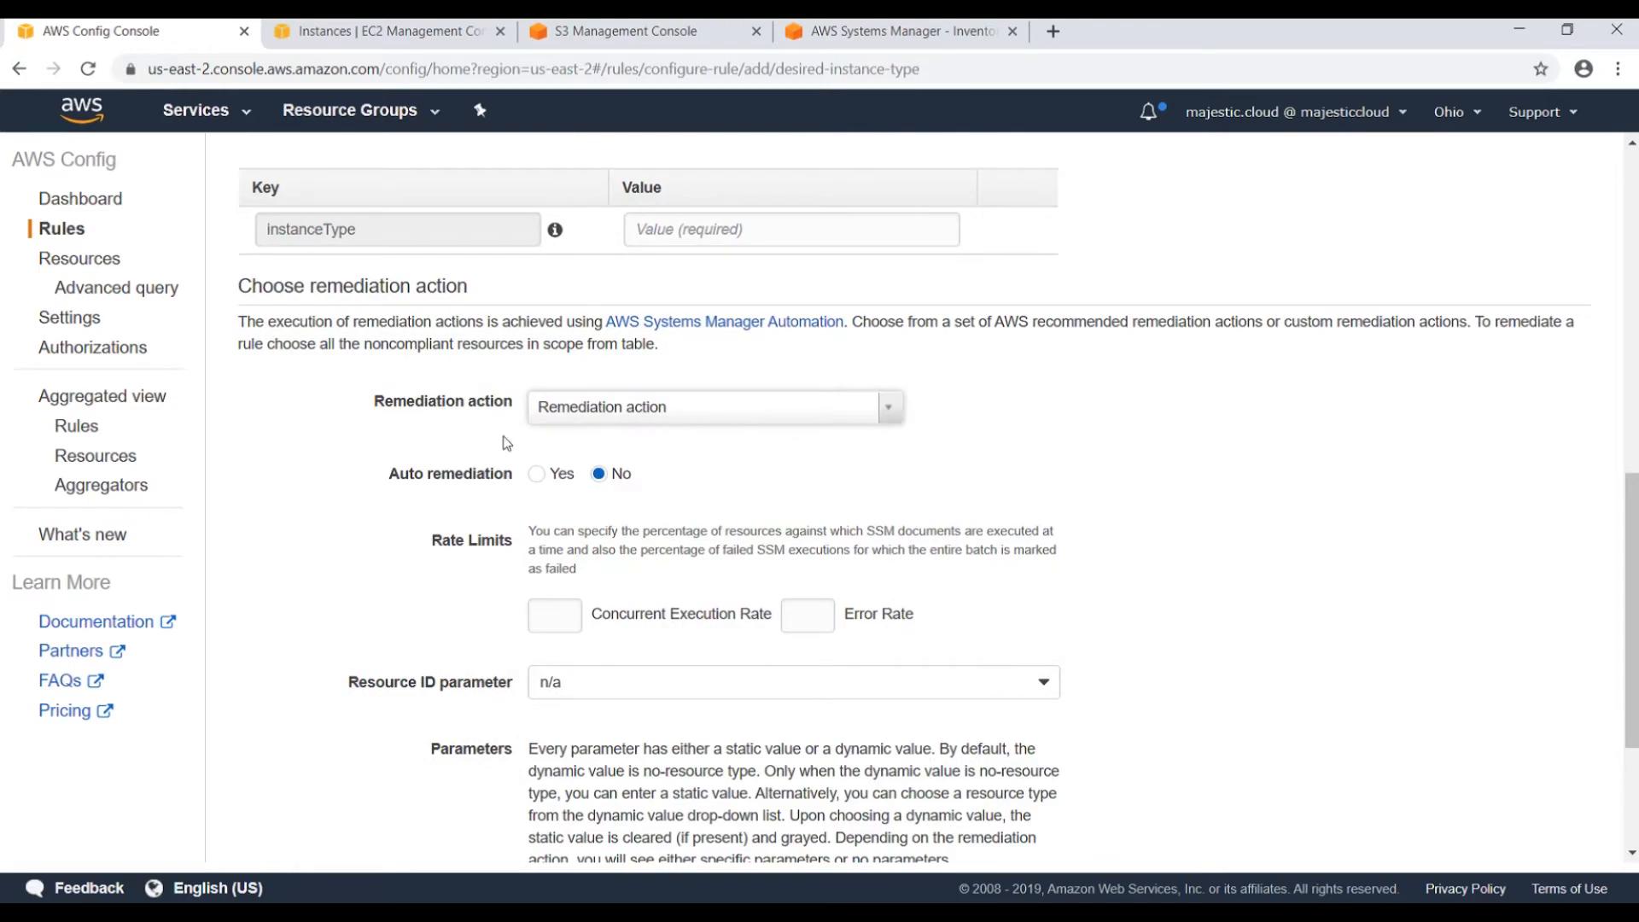
Enter t2.micro as the instanceType rule parameter value.
scroll(507, 443, up, 5)
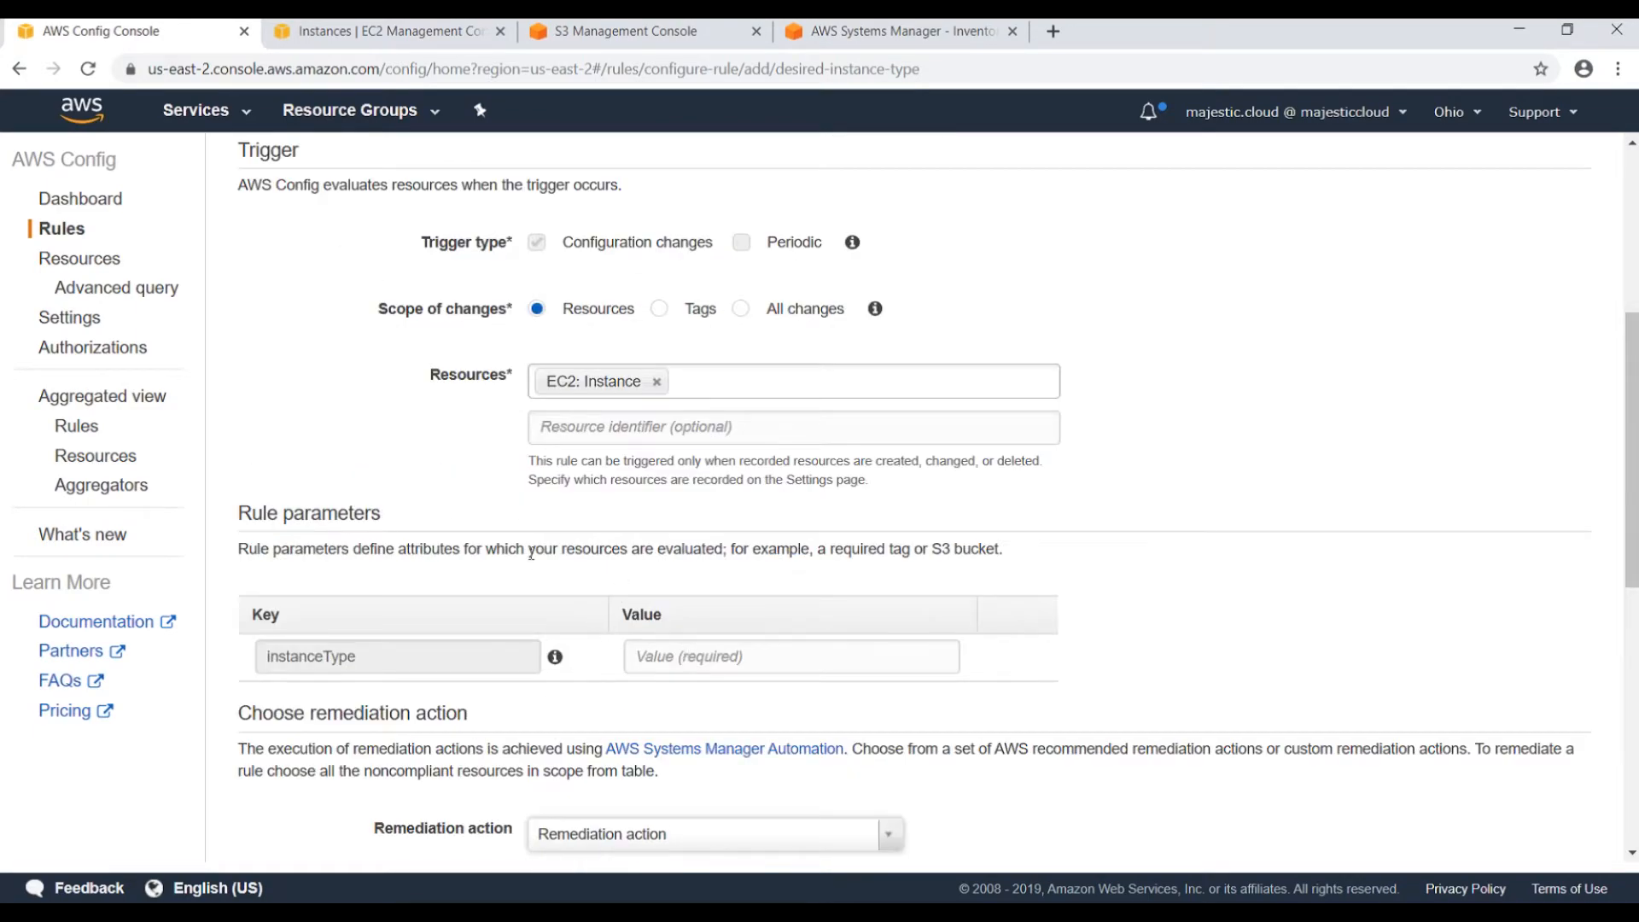
scroll(530, 547, up, 3)
scroll(530, 444, down, 4)
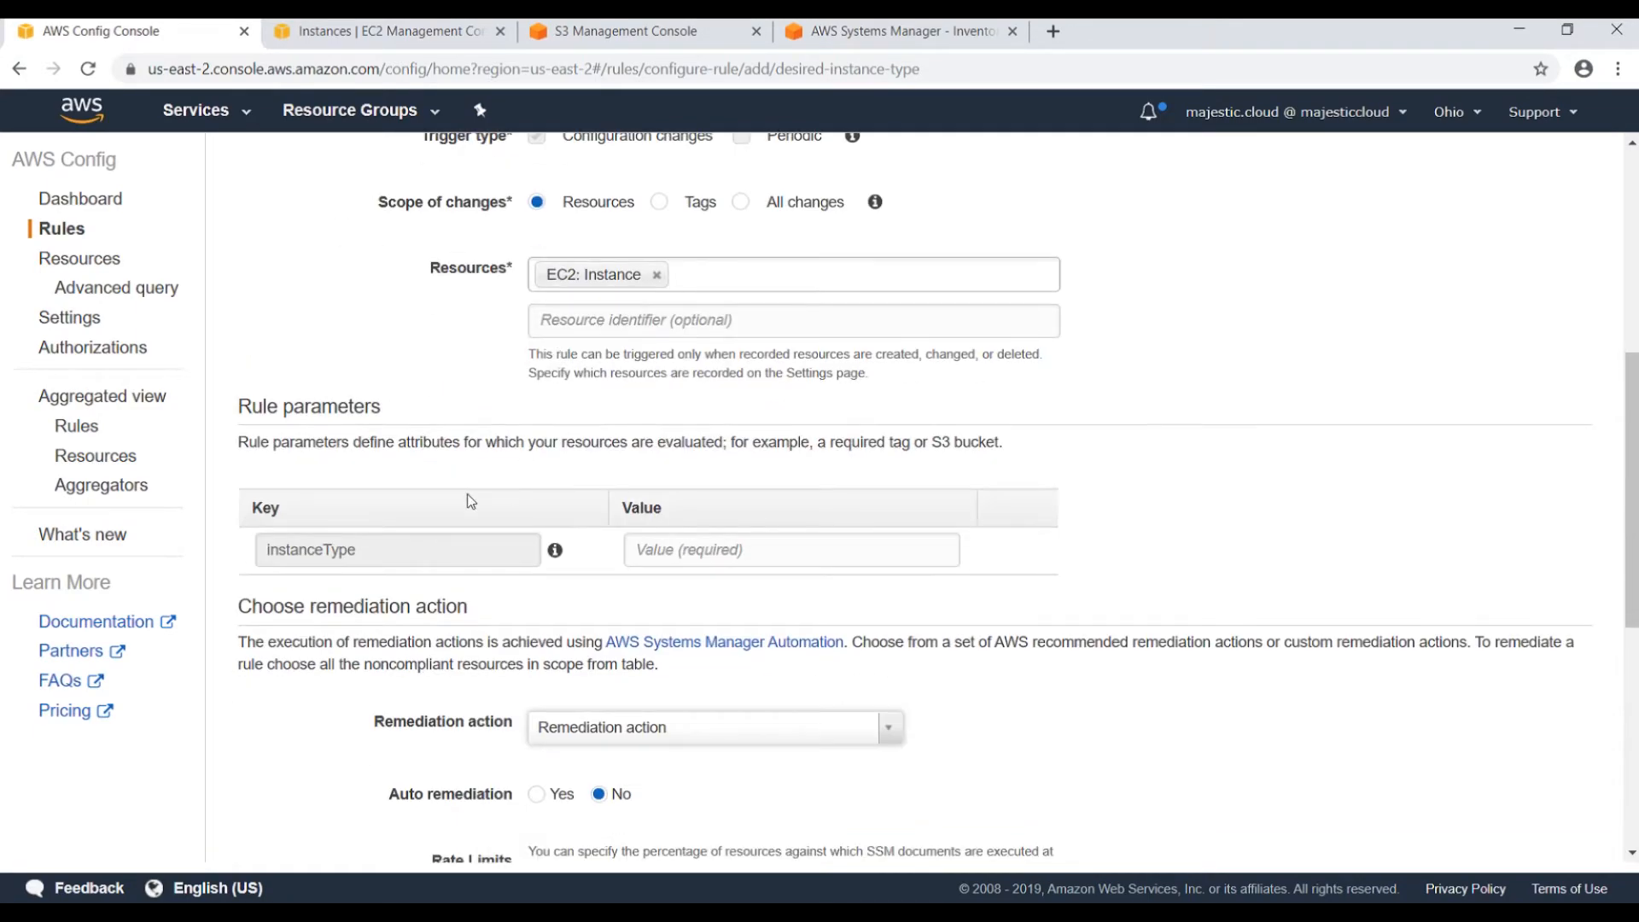
click(731, 553)
text(t2.micro)
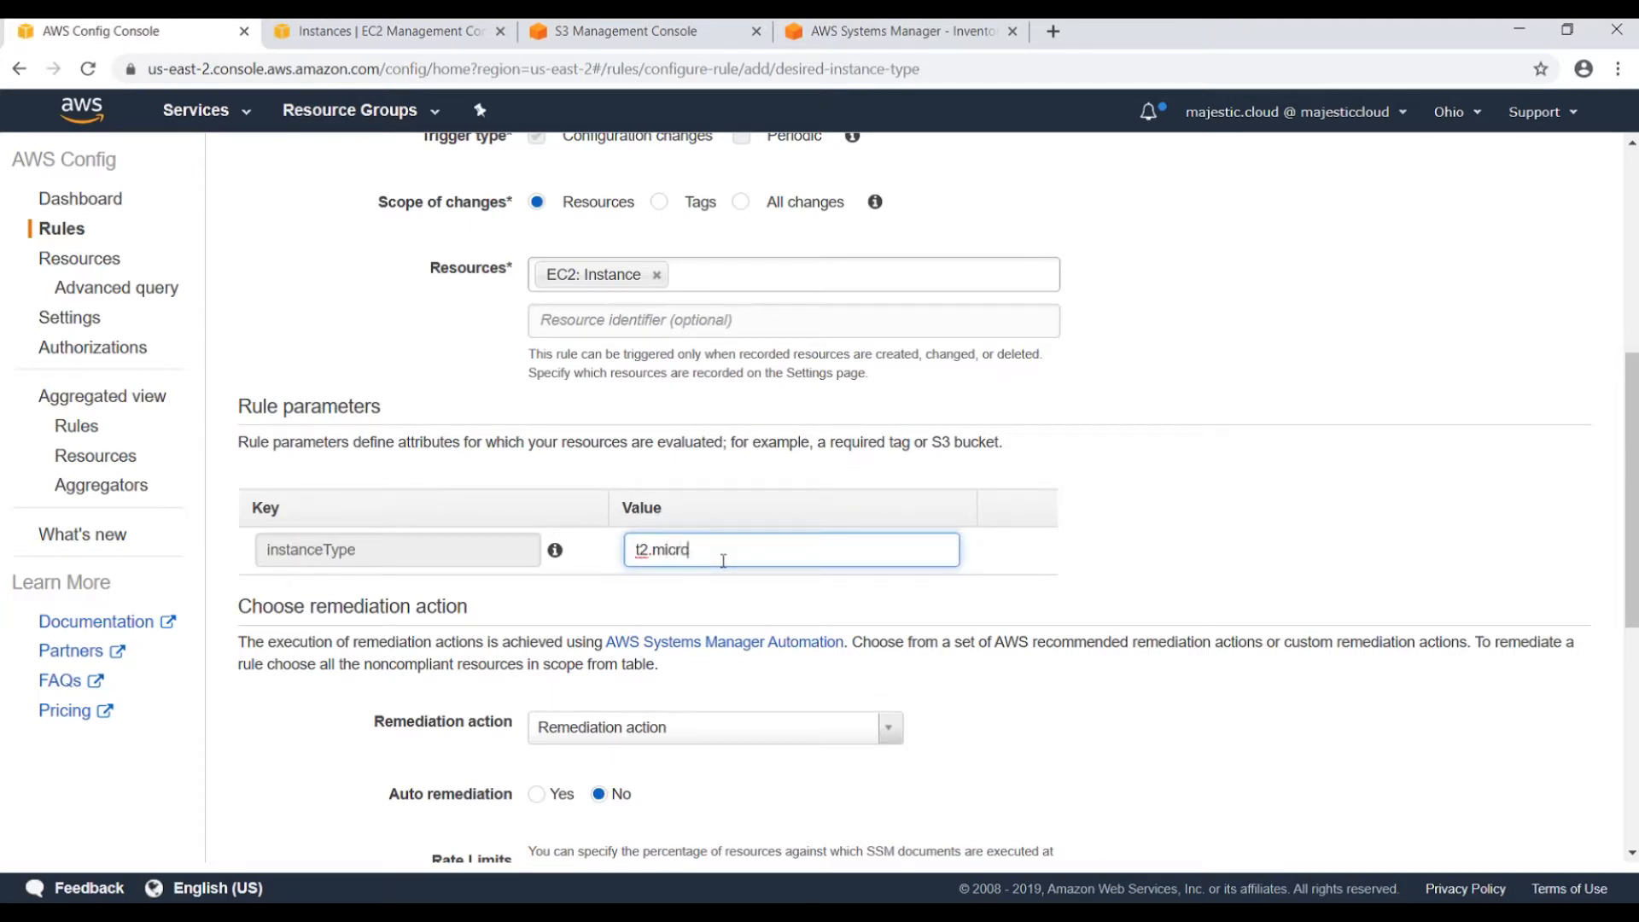
click(538, 469)
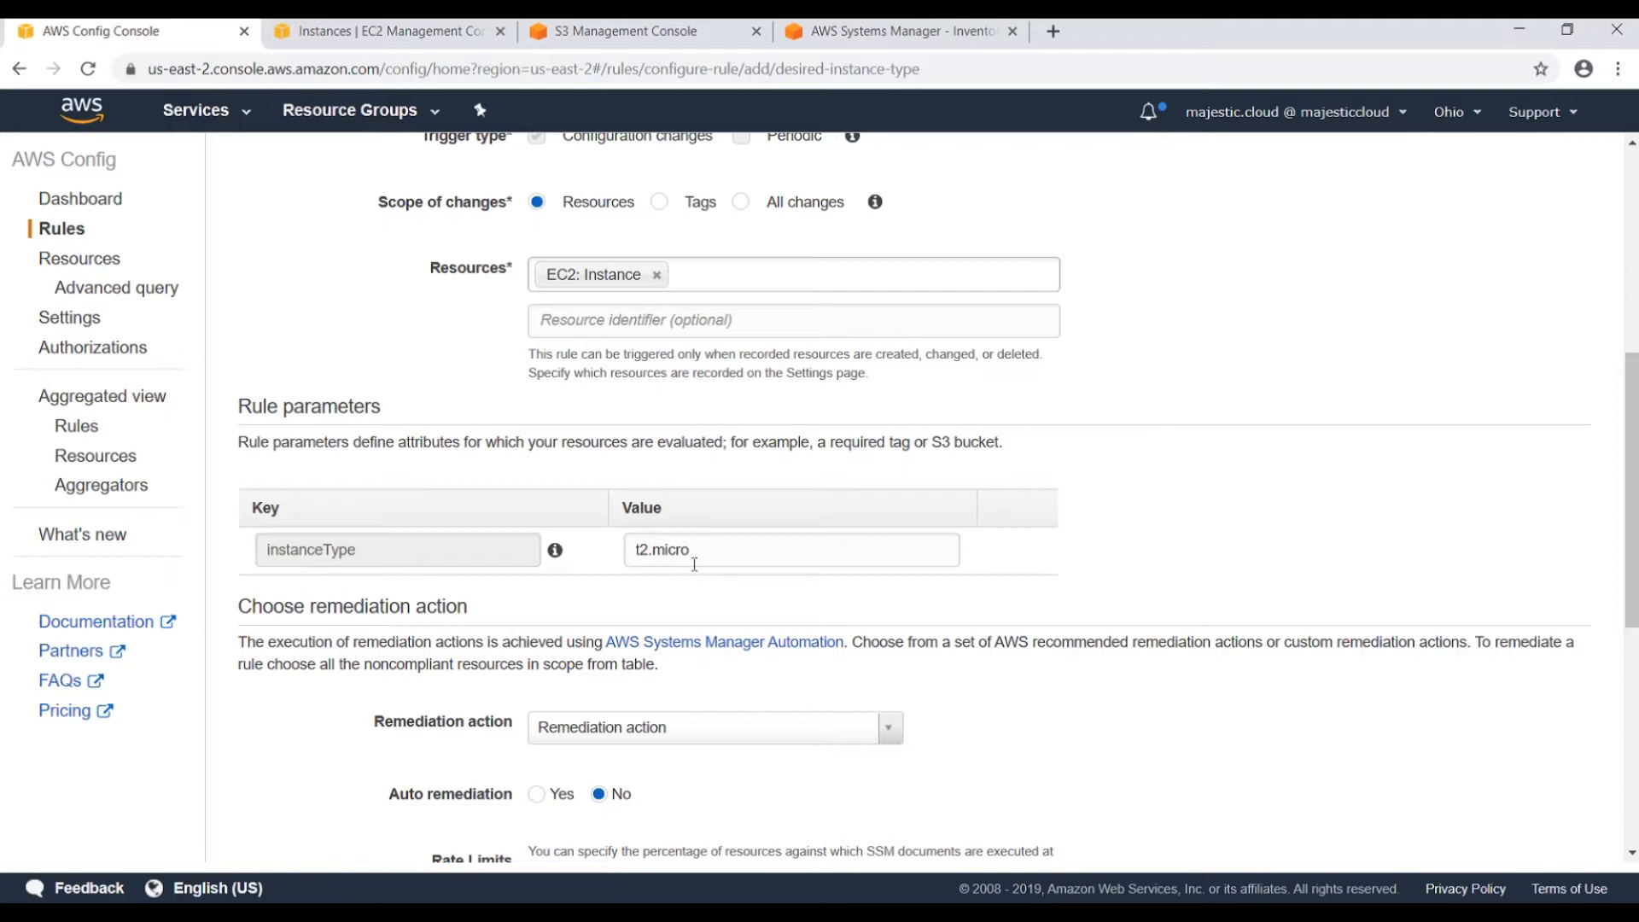
scroll(694, 565, down, 1)
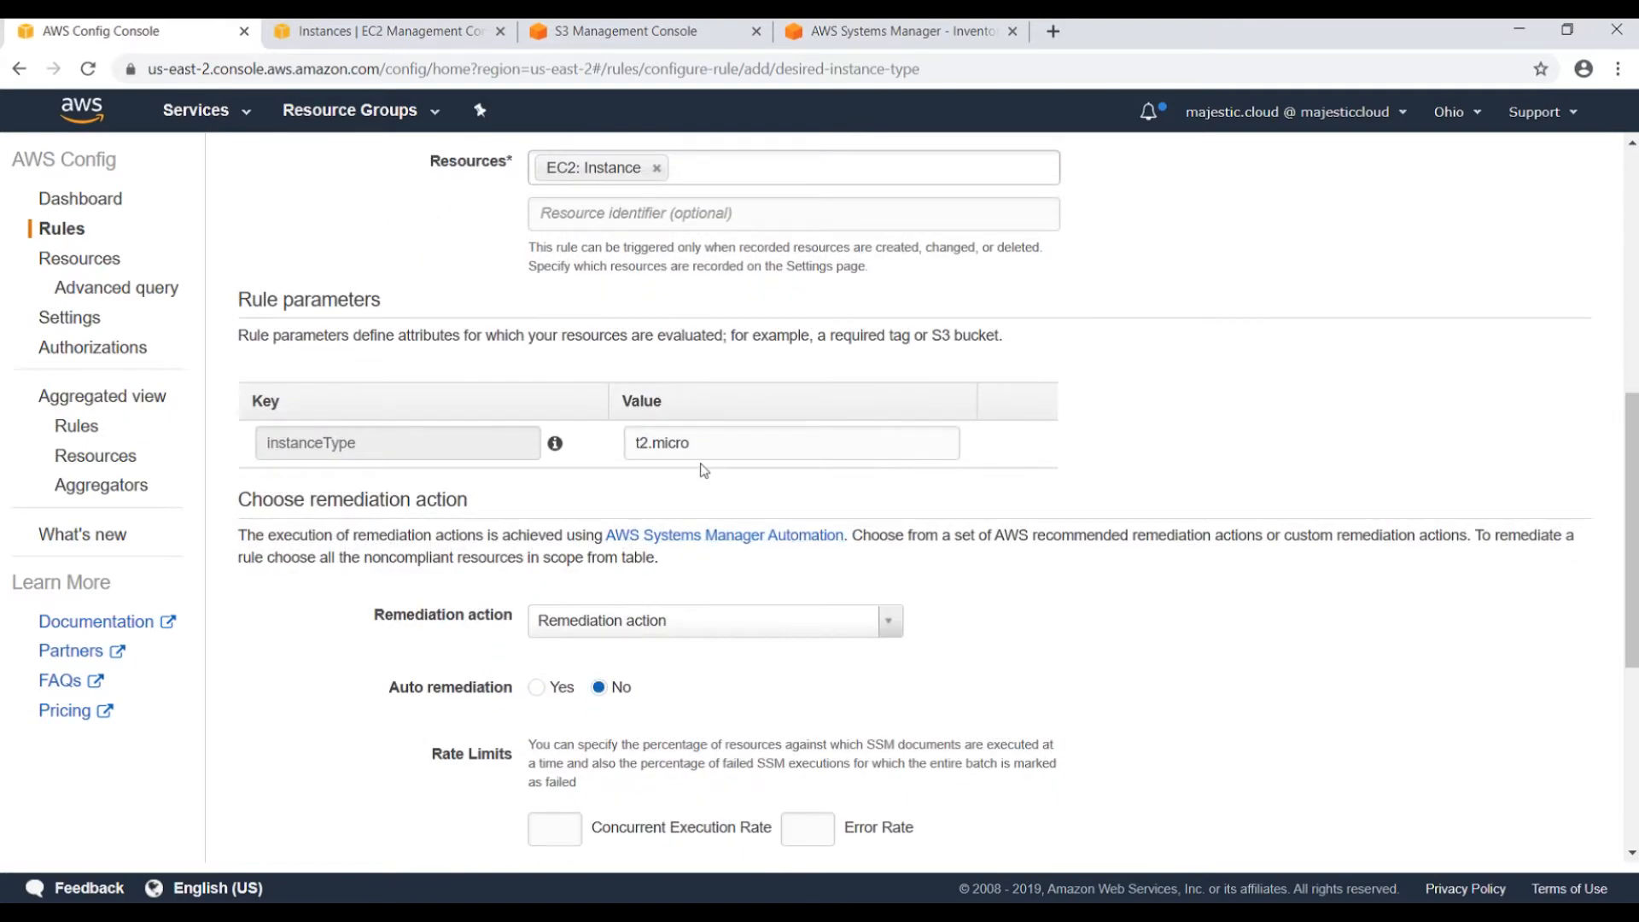
Choose AWS-ResizeInstance remediation, enable automatic remediation, and use InstanceId as resource ID parameter.
scroll(704, 470, down, 3)
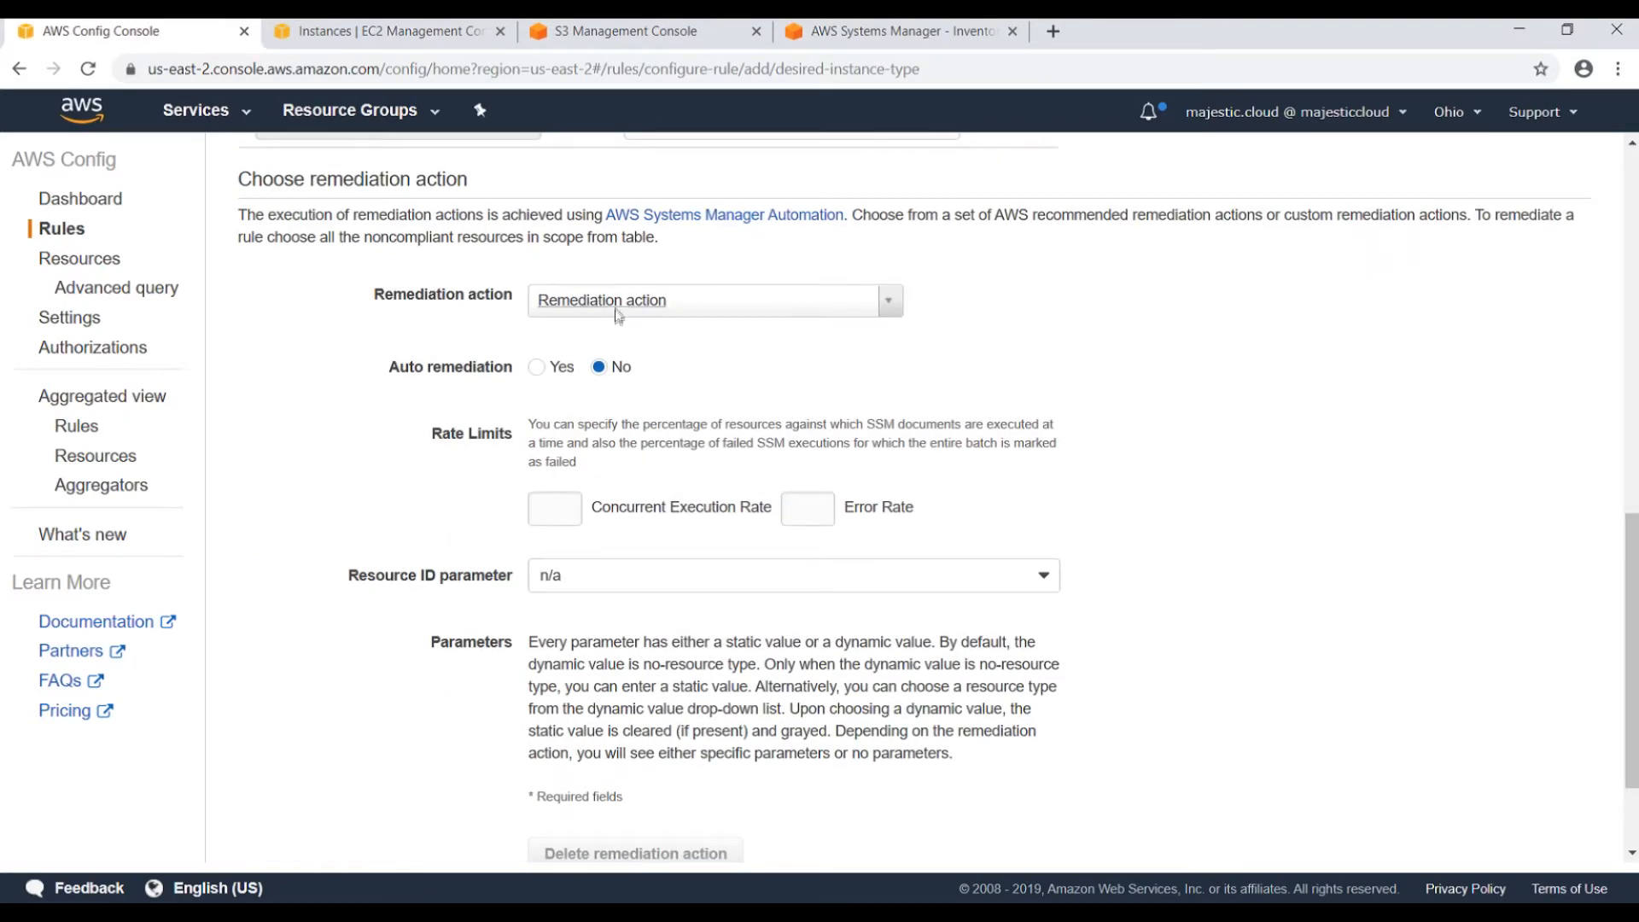
click(618, 308)
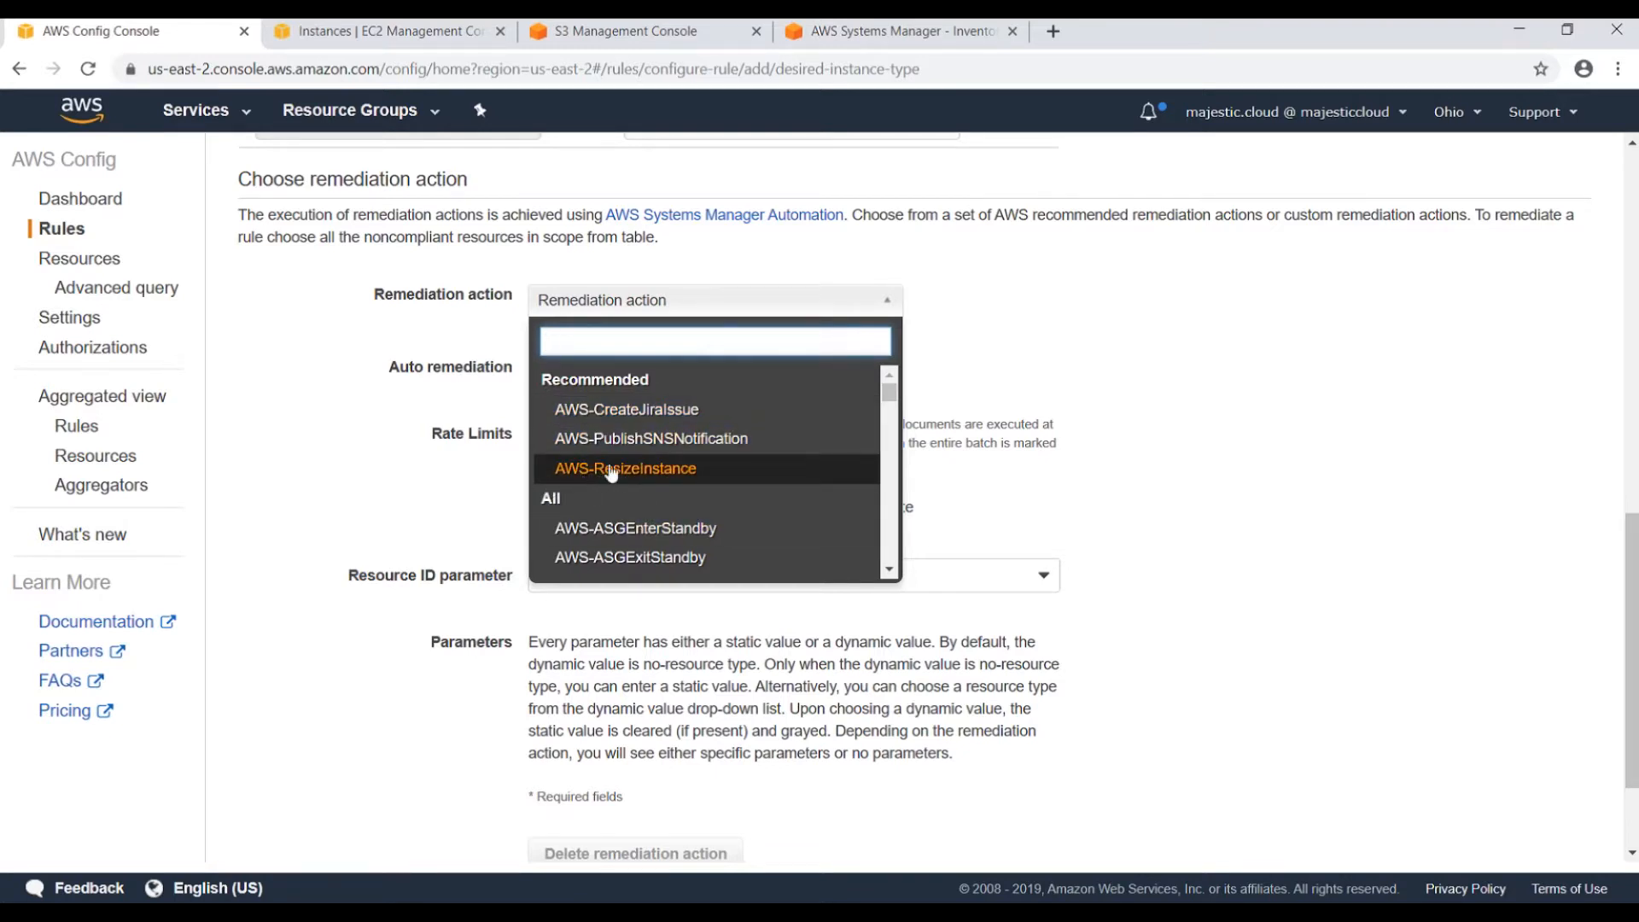
click(652, 476)
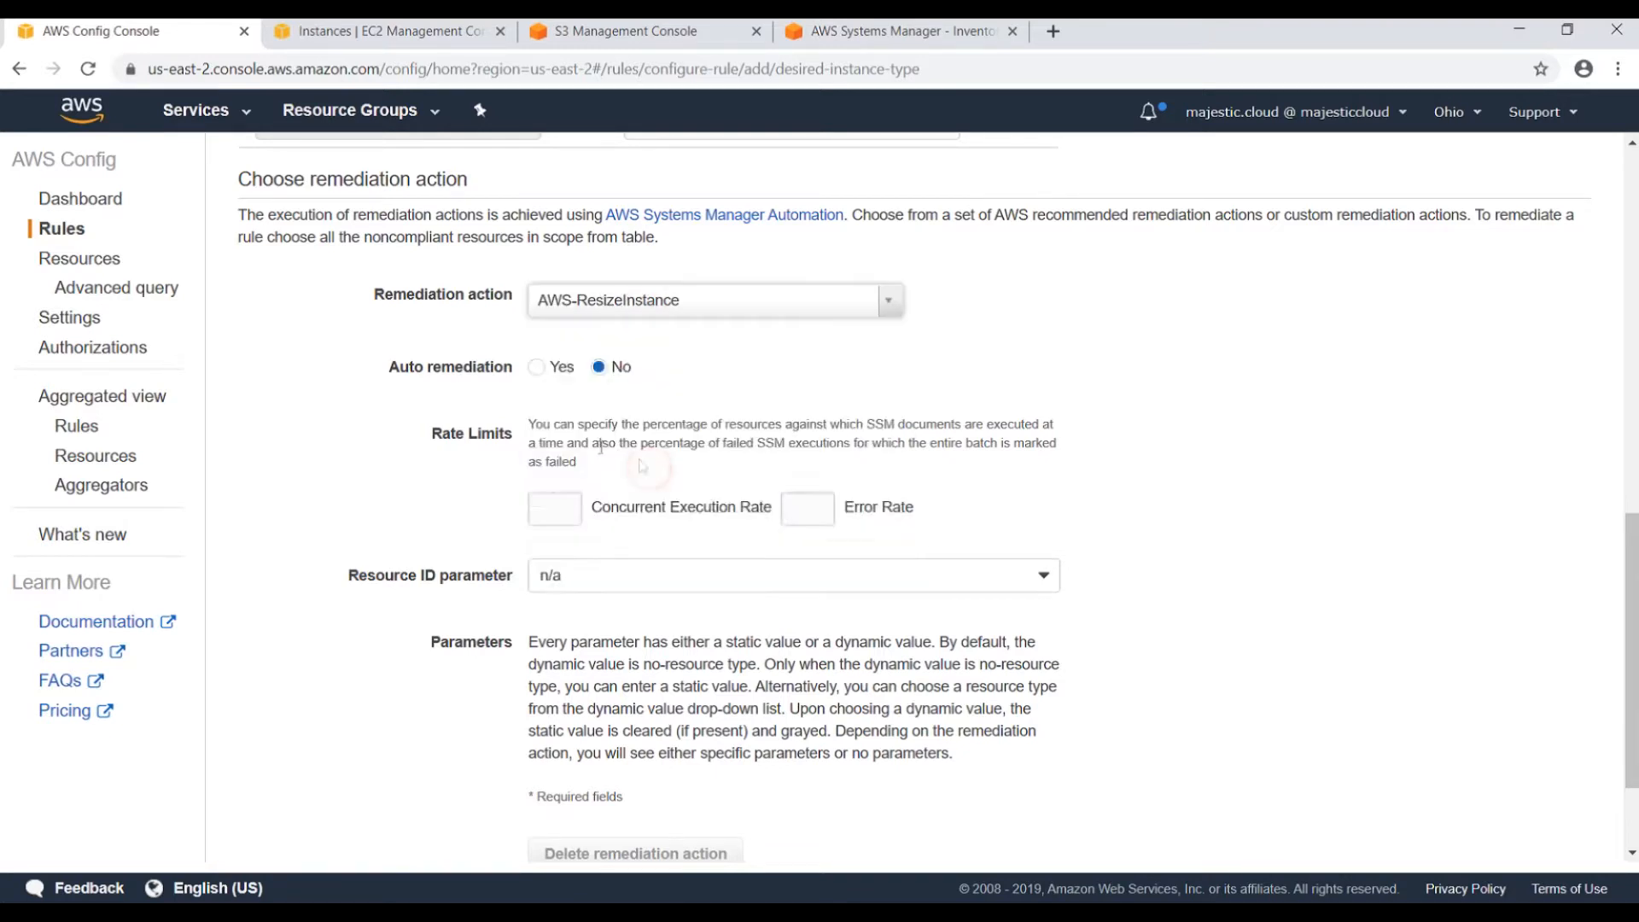
click(536, 386)
scroll(329, 567, down, 3)
scroll(408, 512, down, 1)
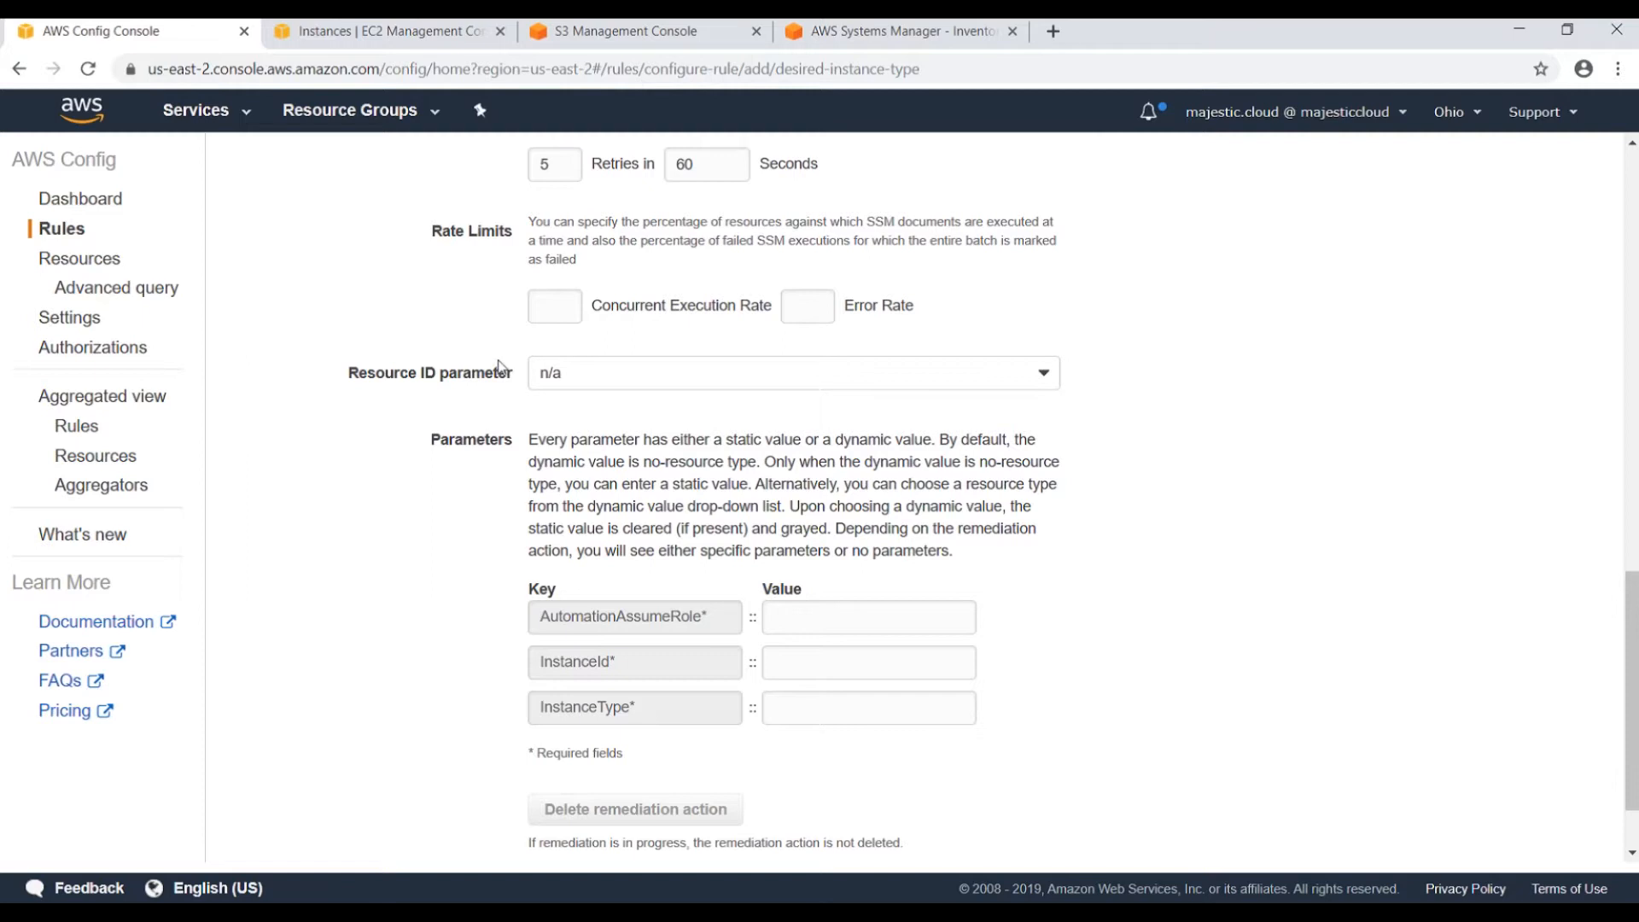
click(588, 379)
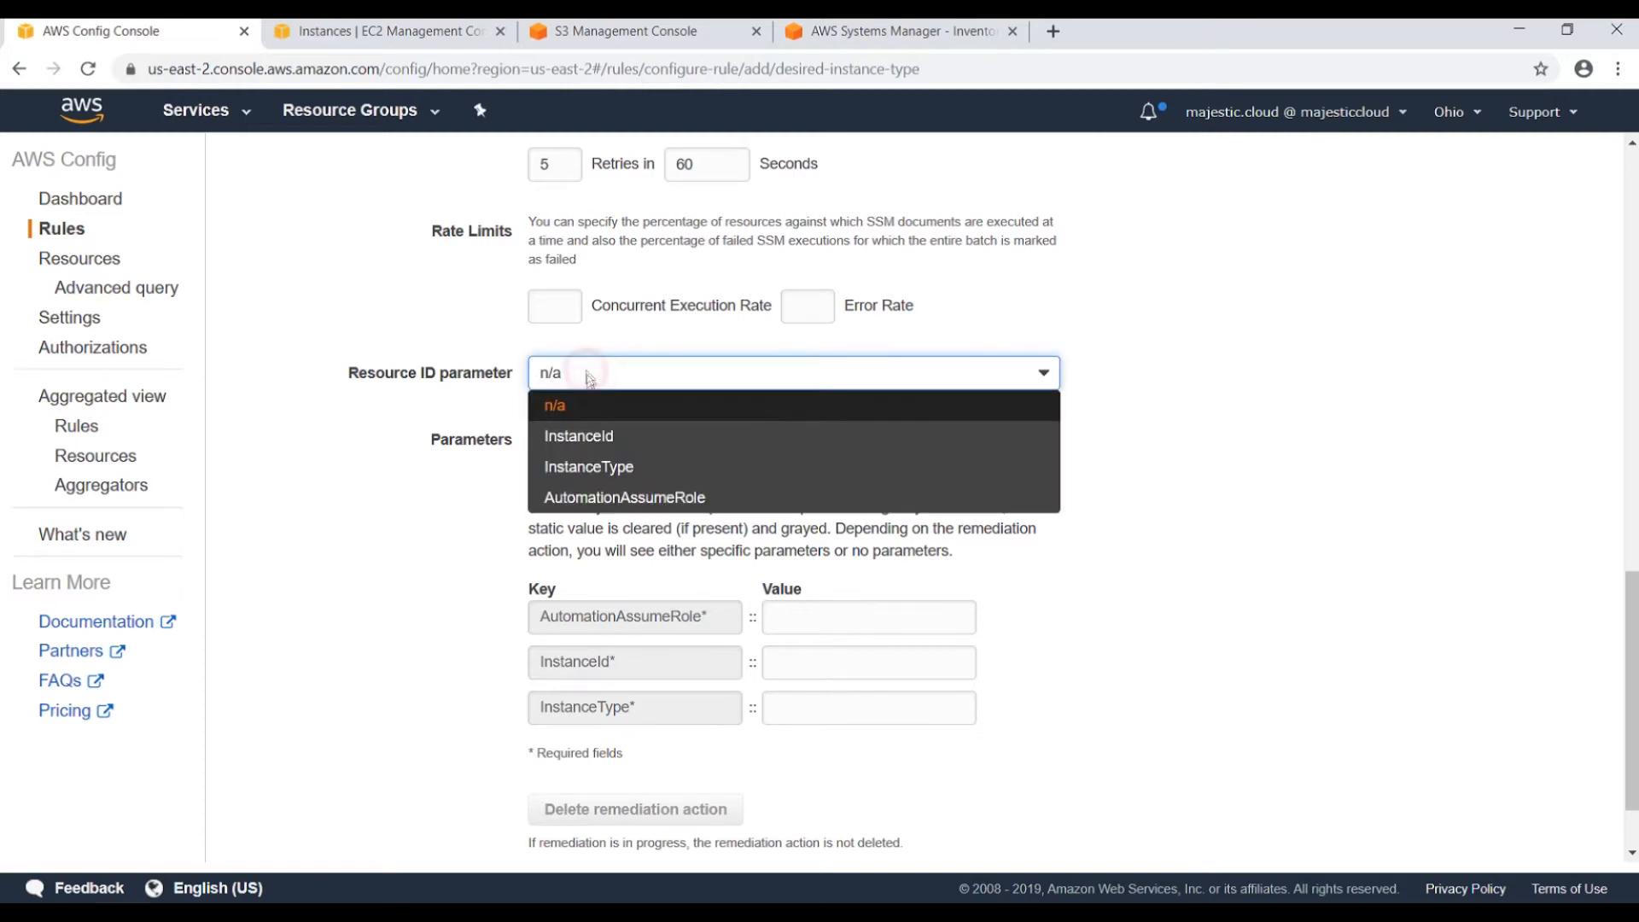
click(600, 437)
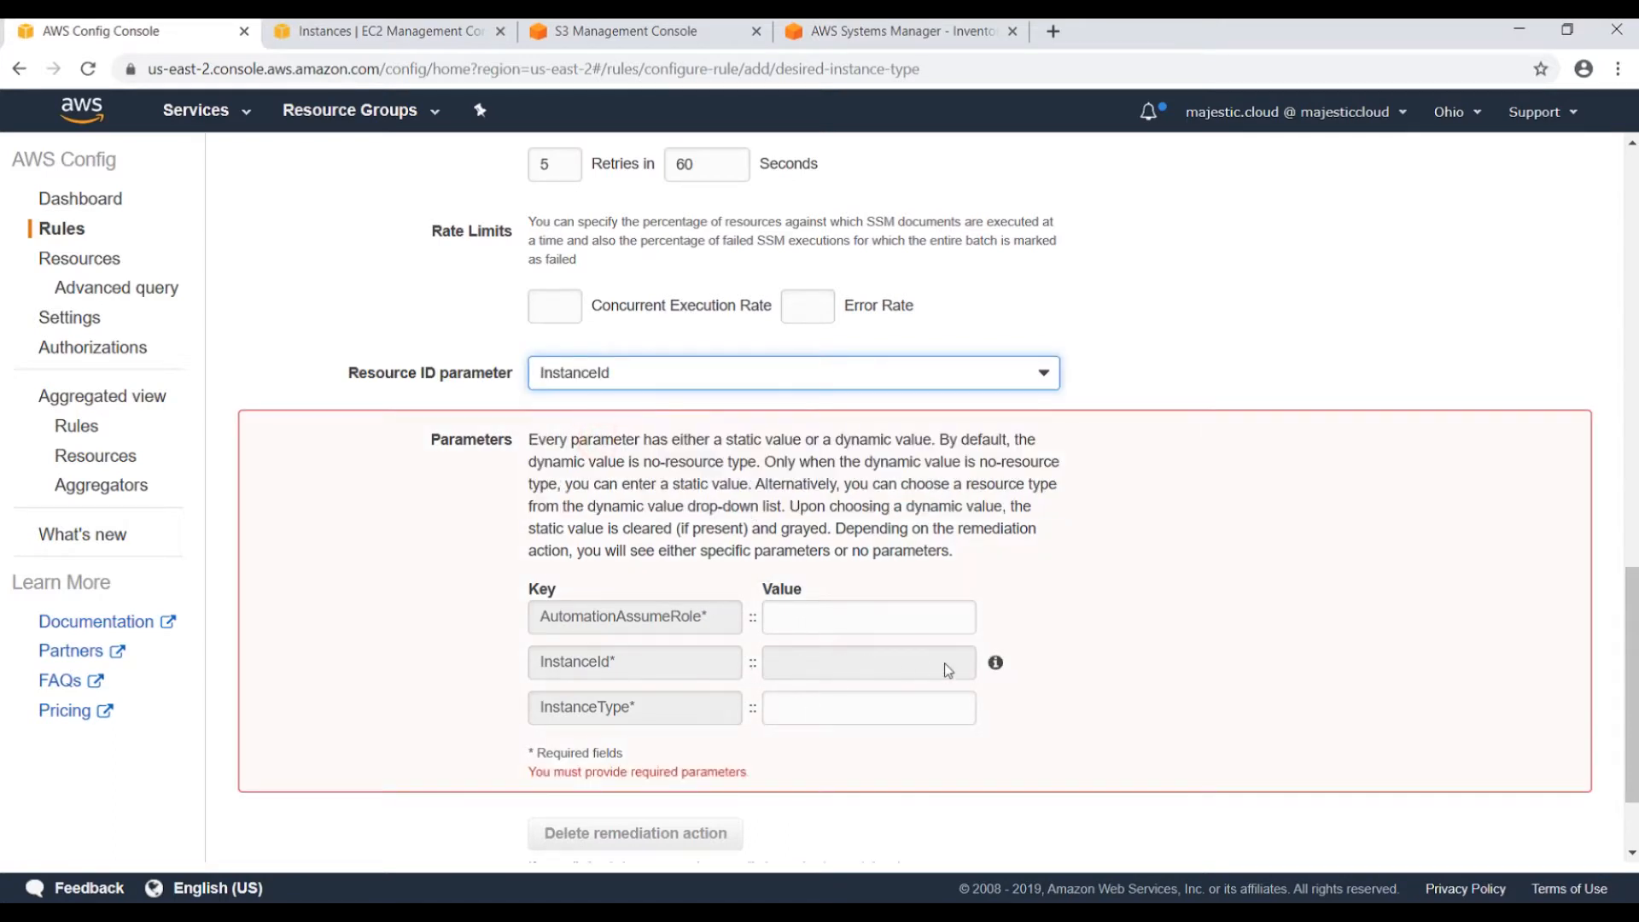
Paste the ConfigRemediationRole ARN into AutomationAssumeRole and set InstanceType to t2.micro.
click(798, 616)
key(ctrl+v)
key(ctrl+a)
key(BackSpace)
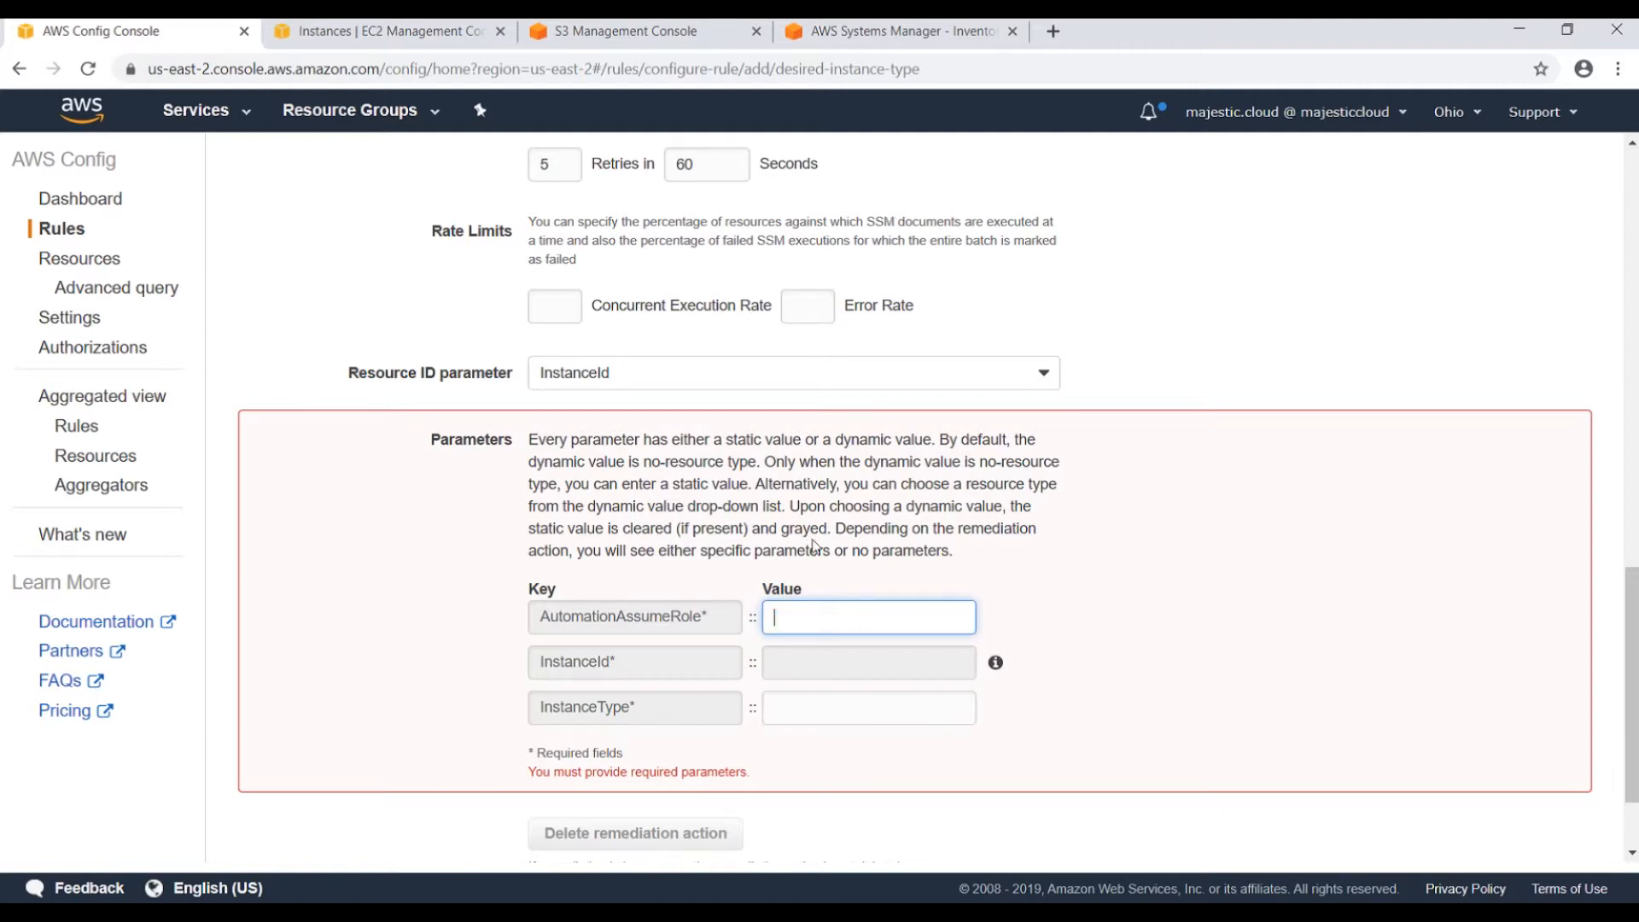
key(alt+Tab)
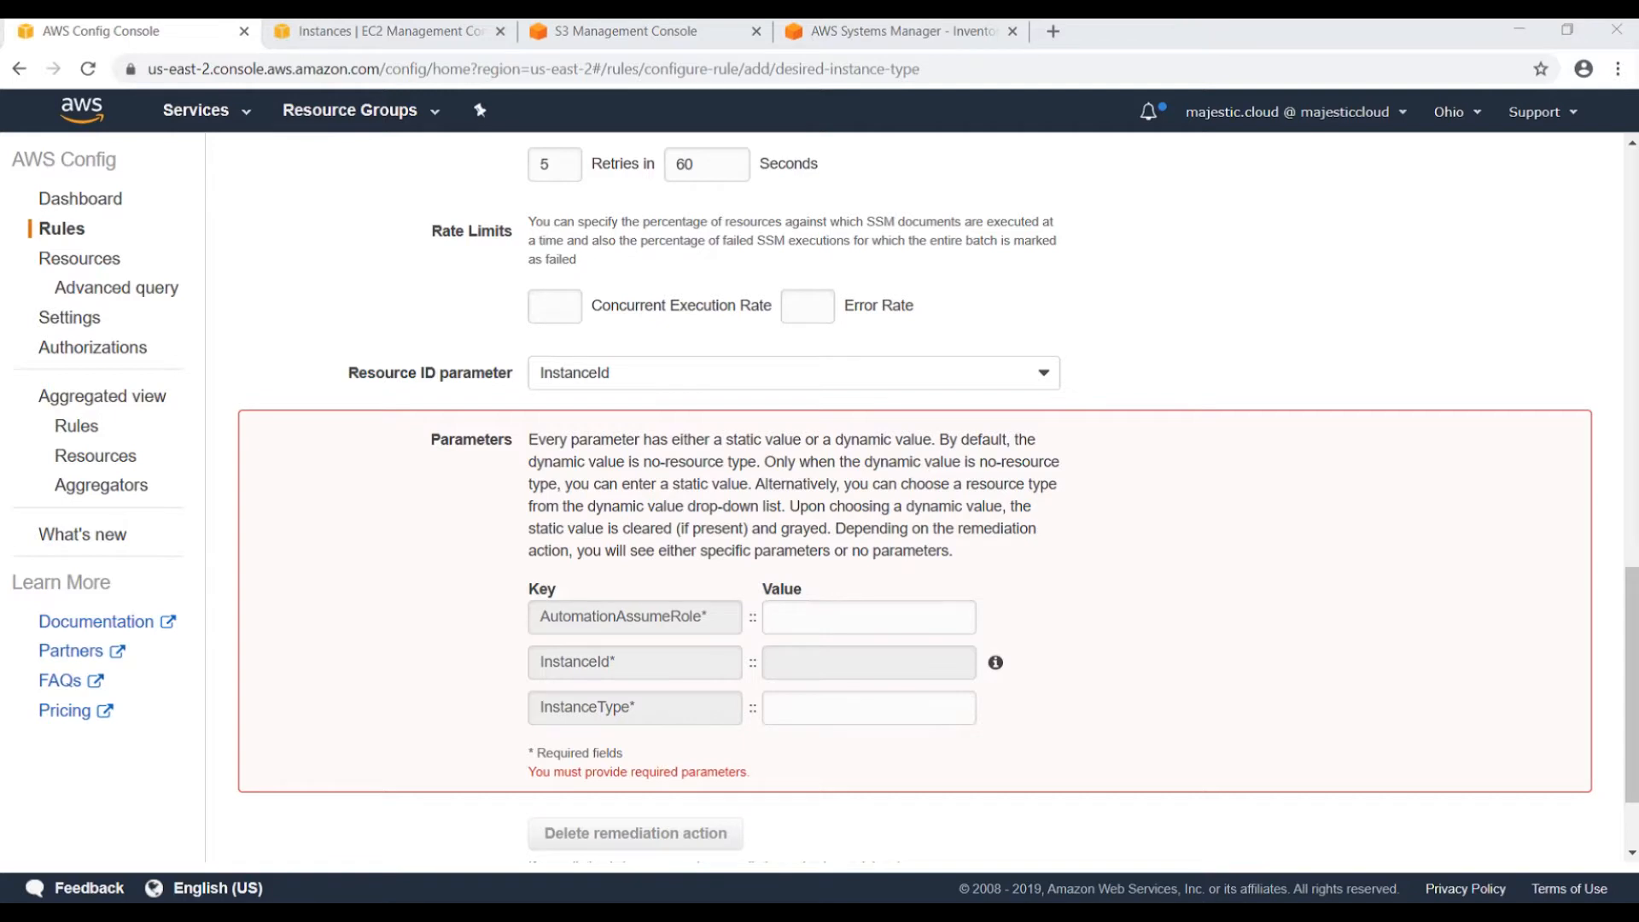
key(alt+Tab)
key(ctrl+v)
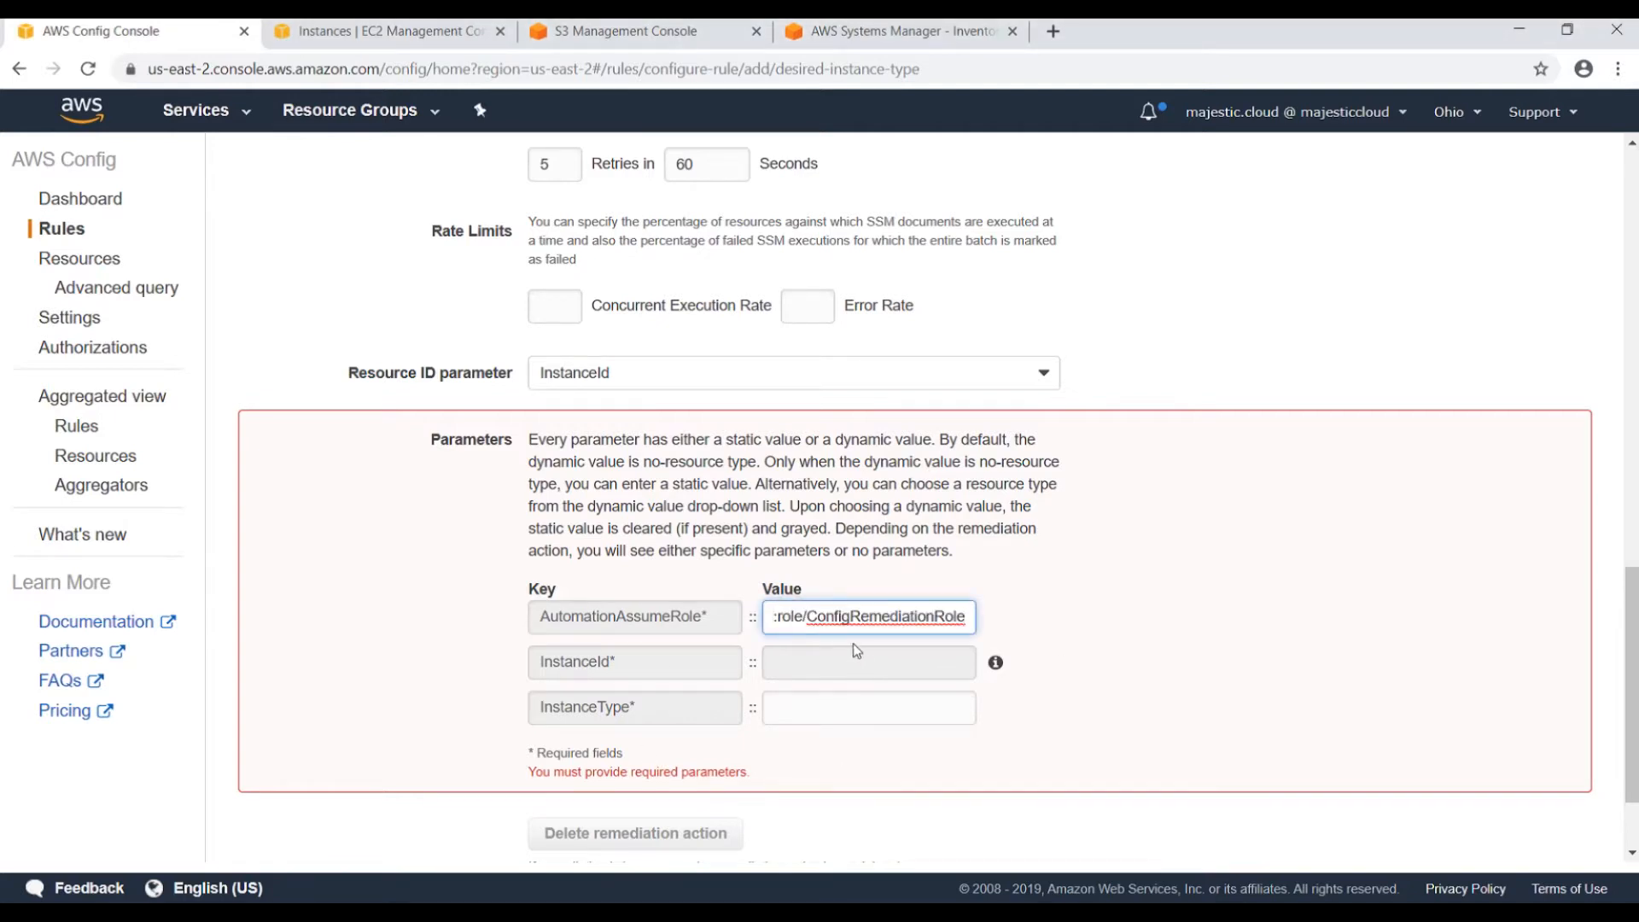
key(Tab)
click(852, 615)
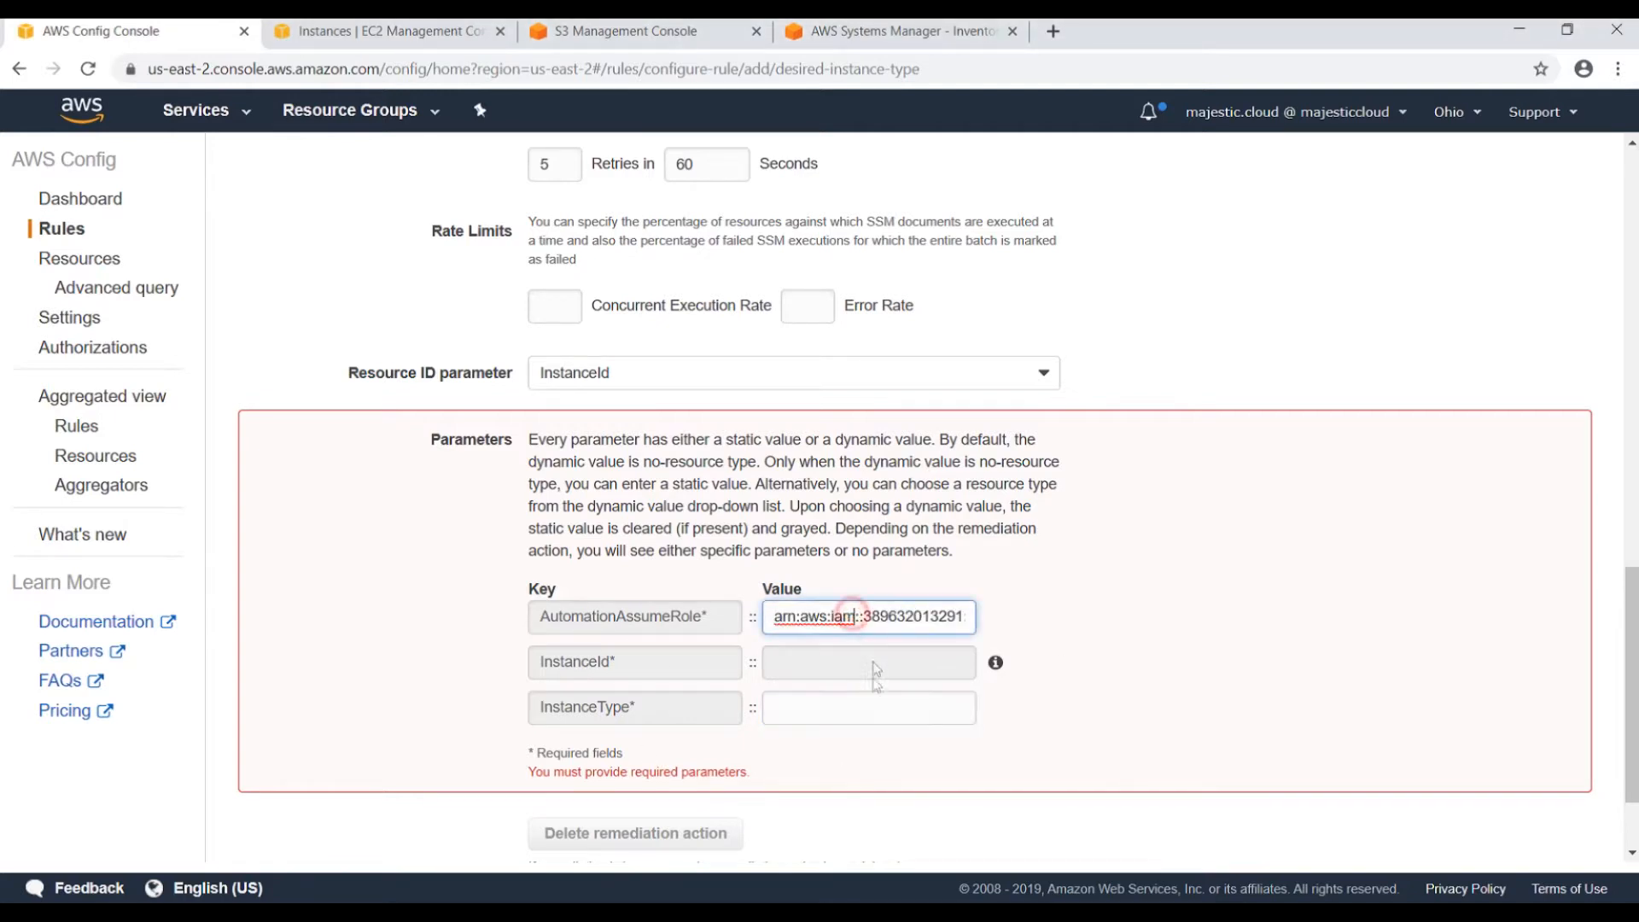
click(813, 708)
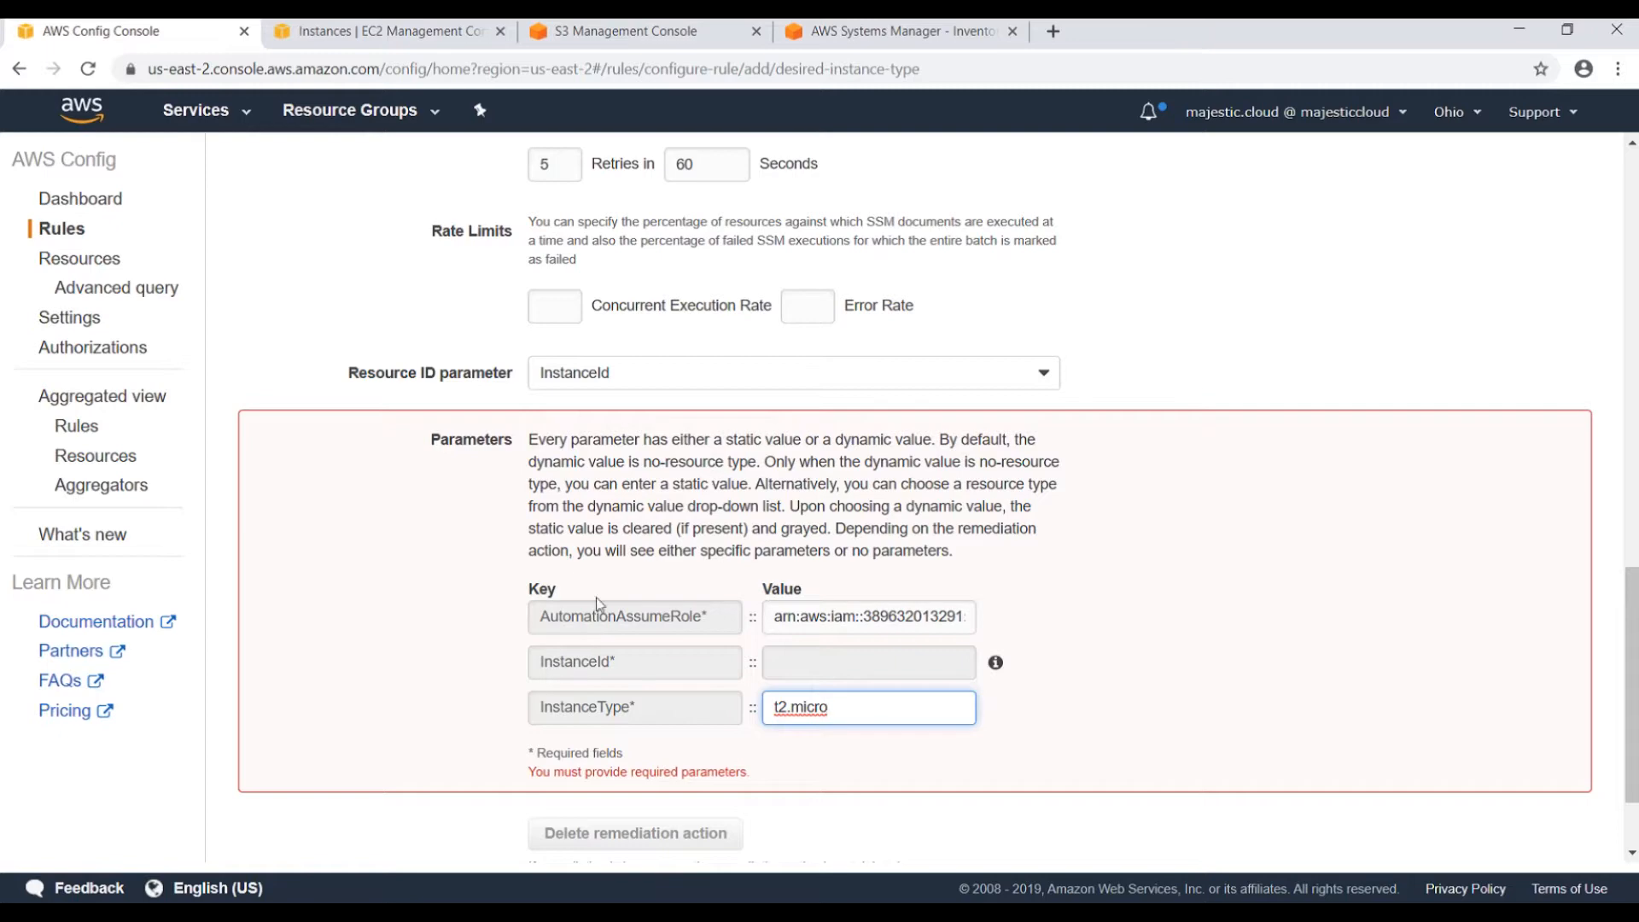
click(818, 748)
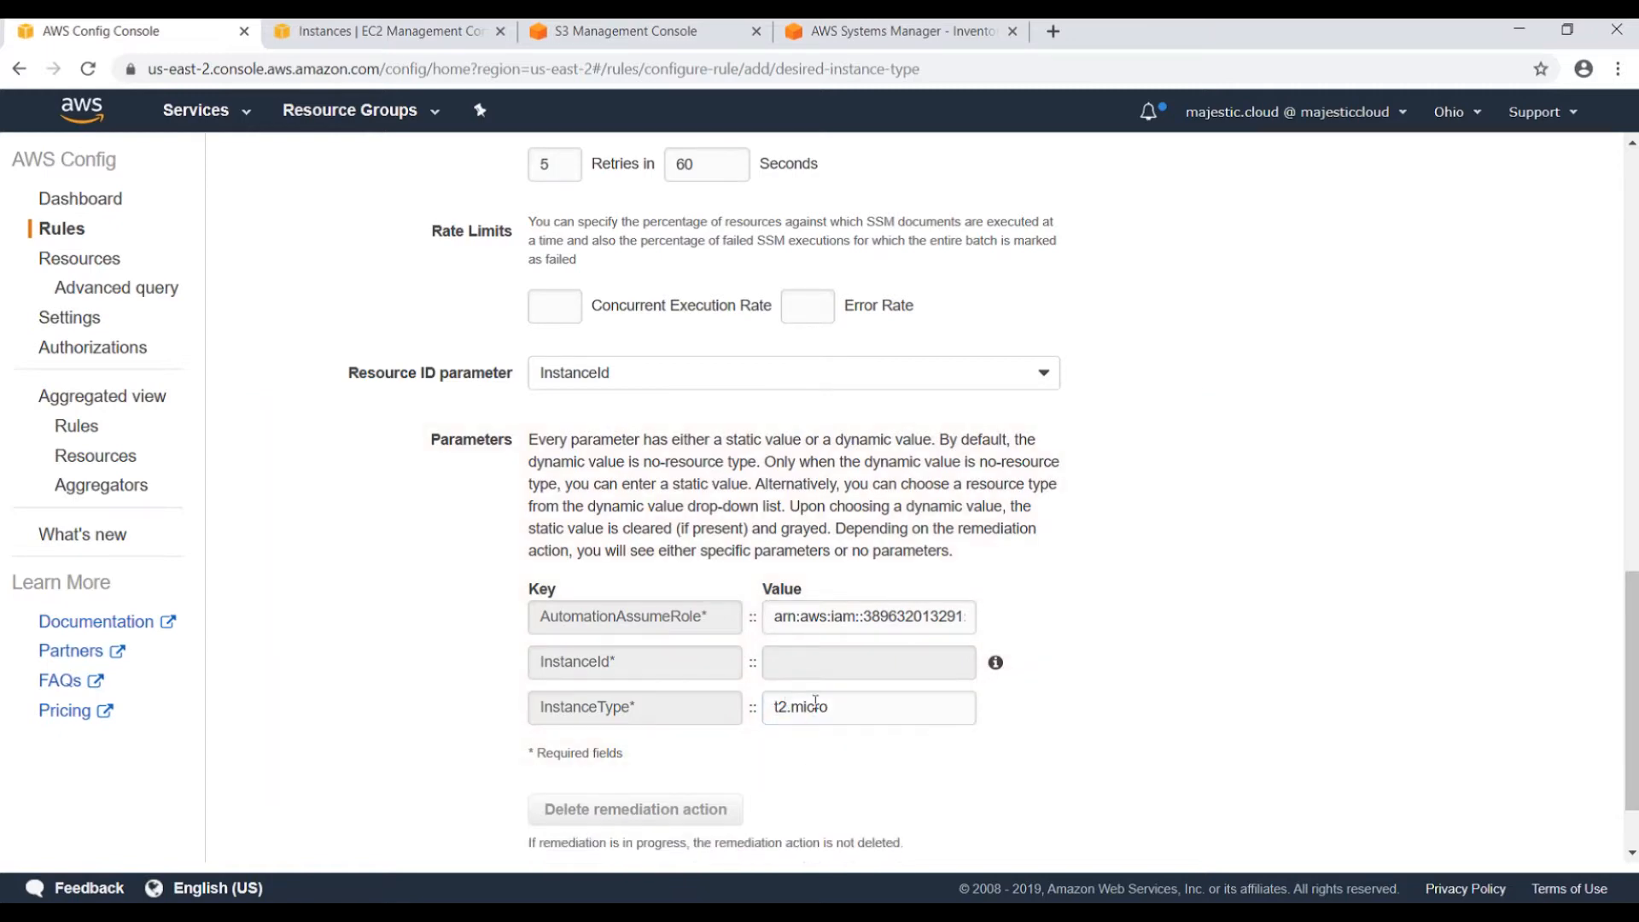
Save the desired-instance-type rule with its remediation, checking the refreshed EC2 instance list meanwhile.
scroll(907, 704, down, 2)
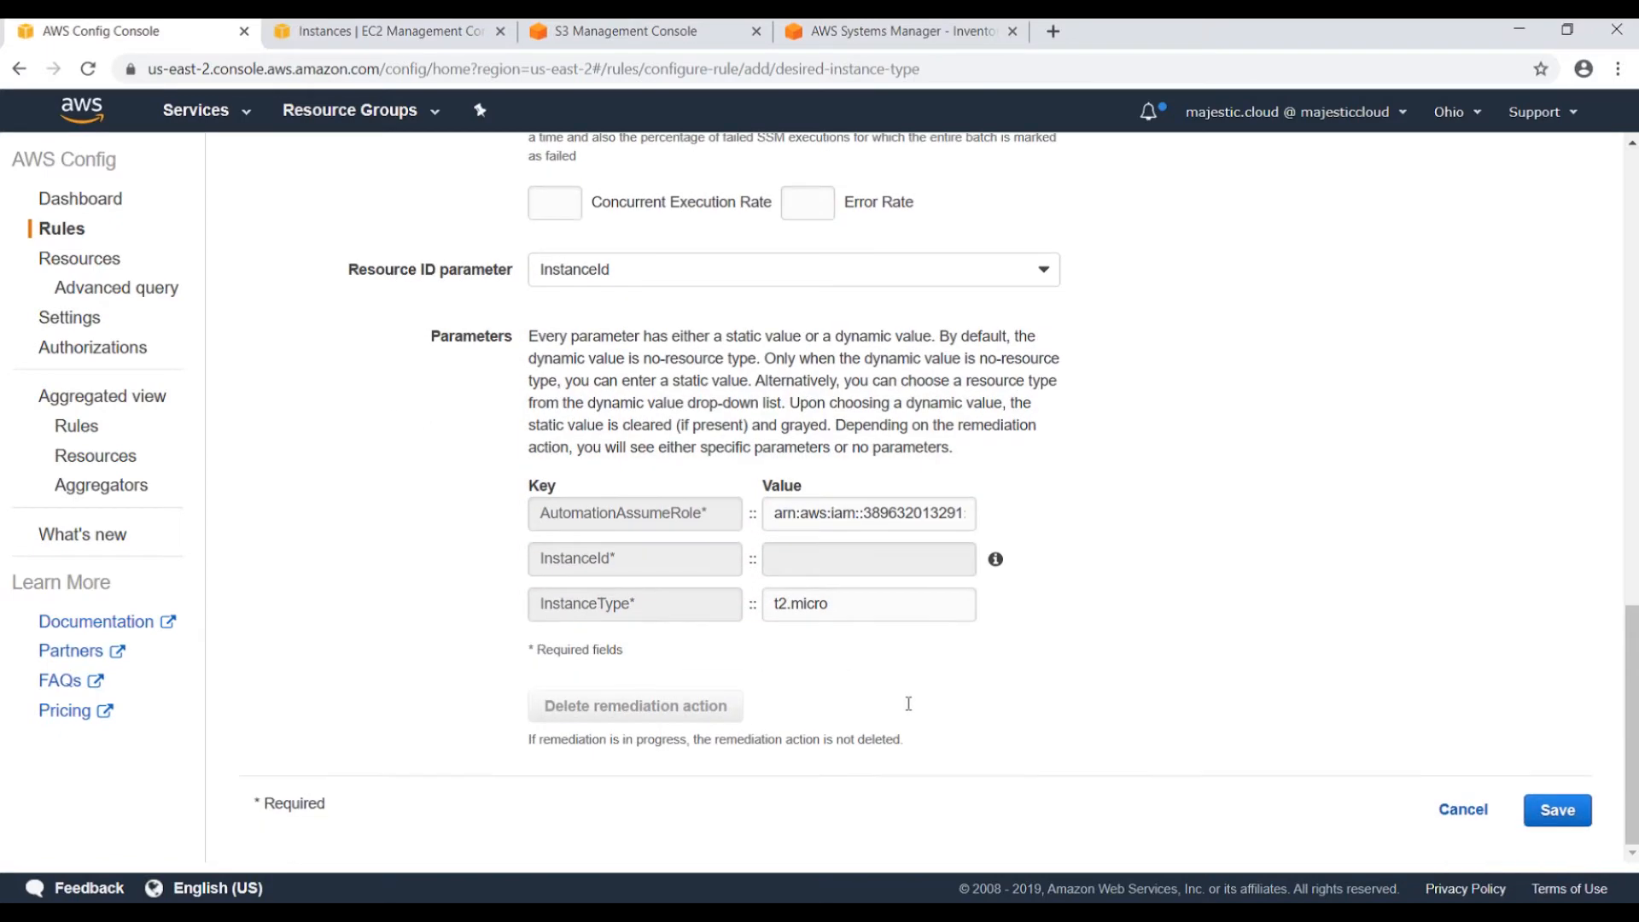
scroll(1041, 615, up, 2)
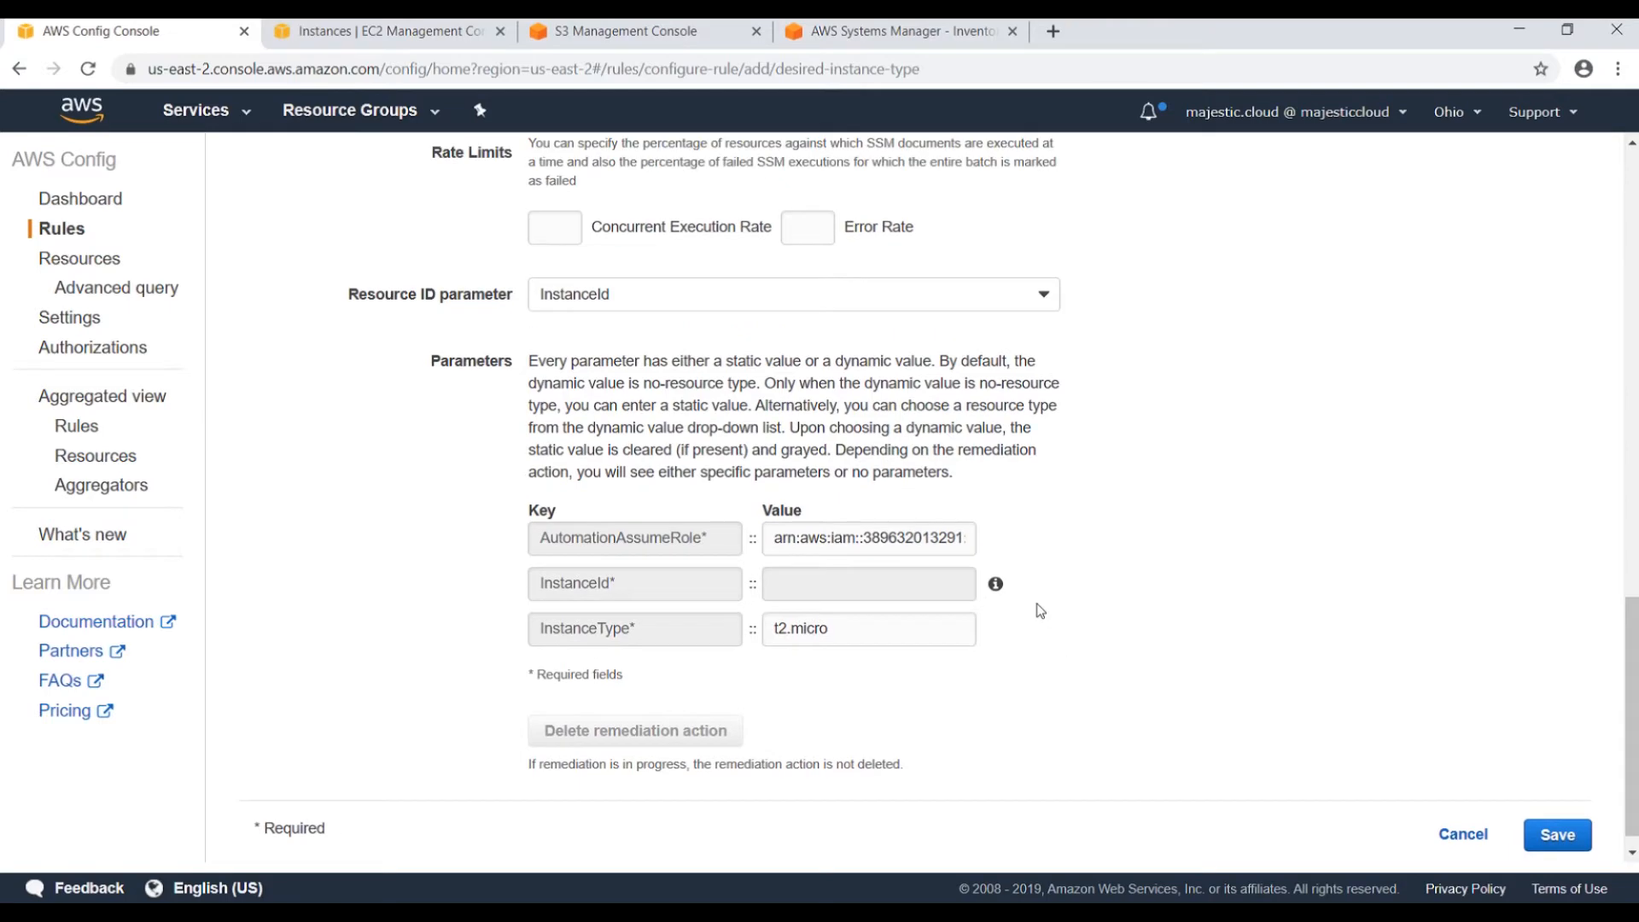
scroll(1054, 597, down, 2)
click(1556, 810)
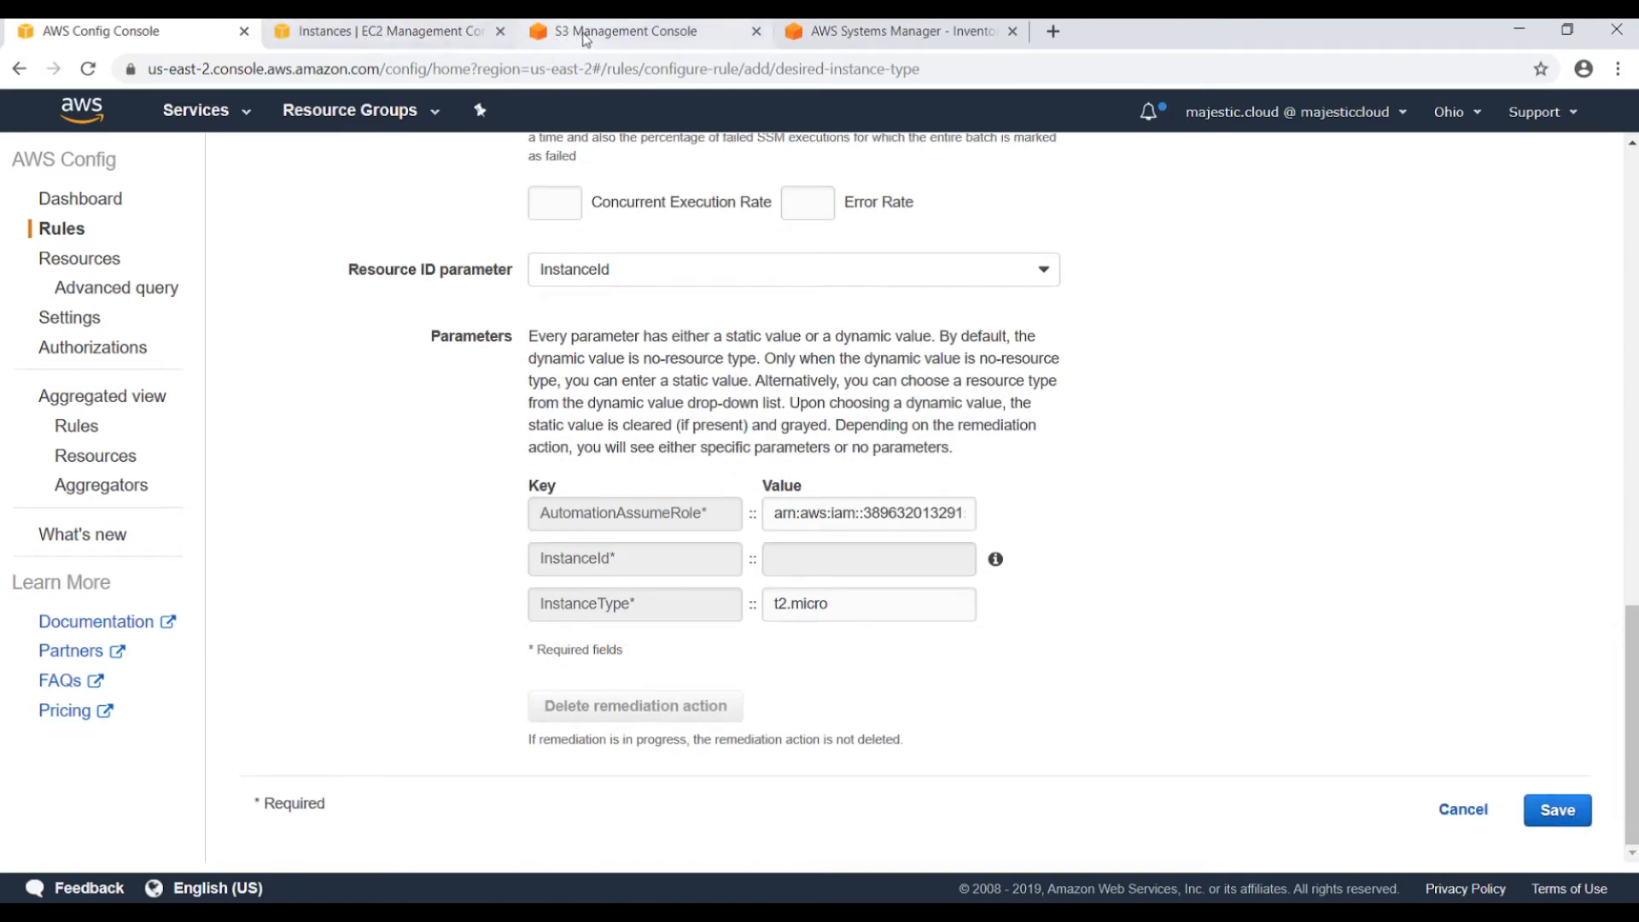
click(385, 31)
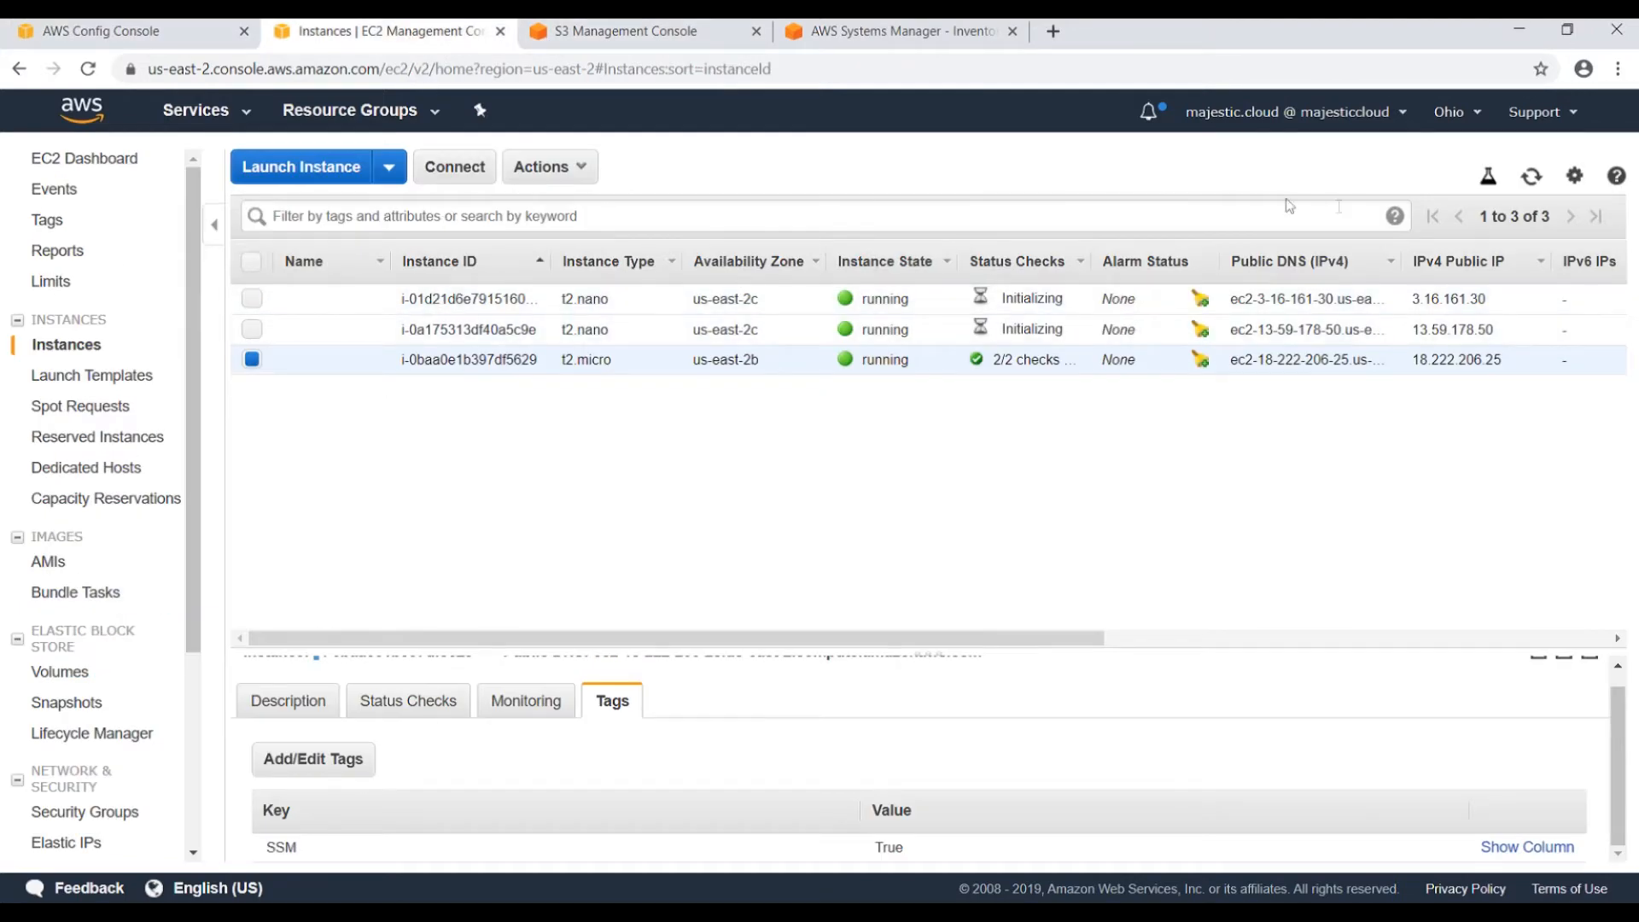
click(1532, 176)
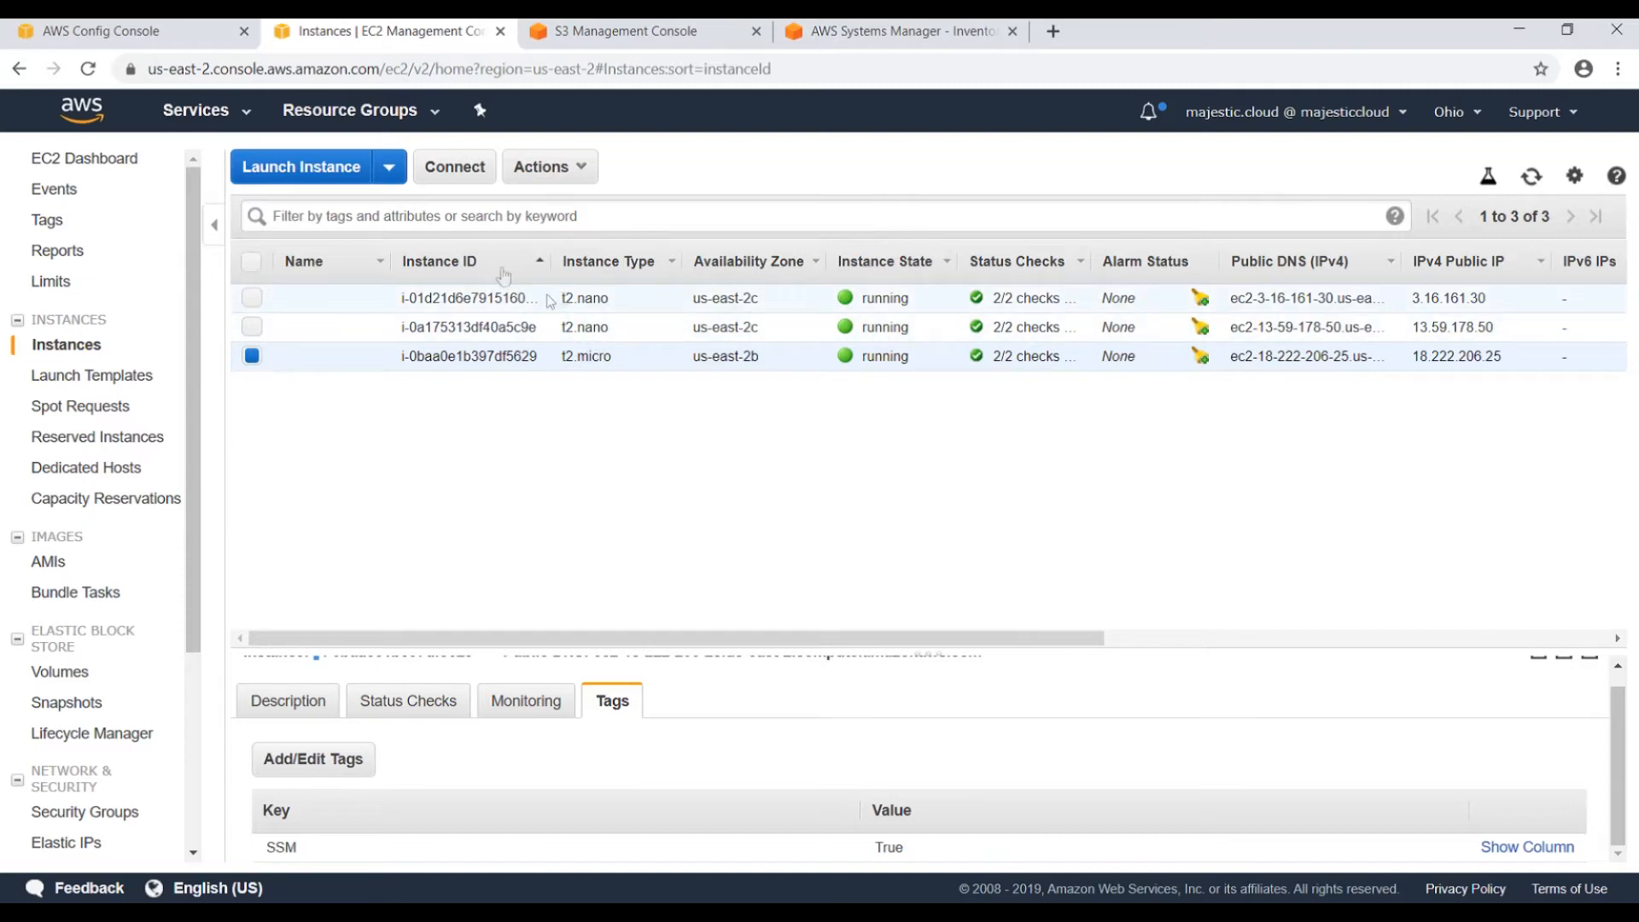
click(137, 35)
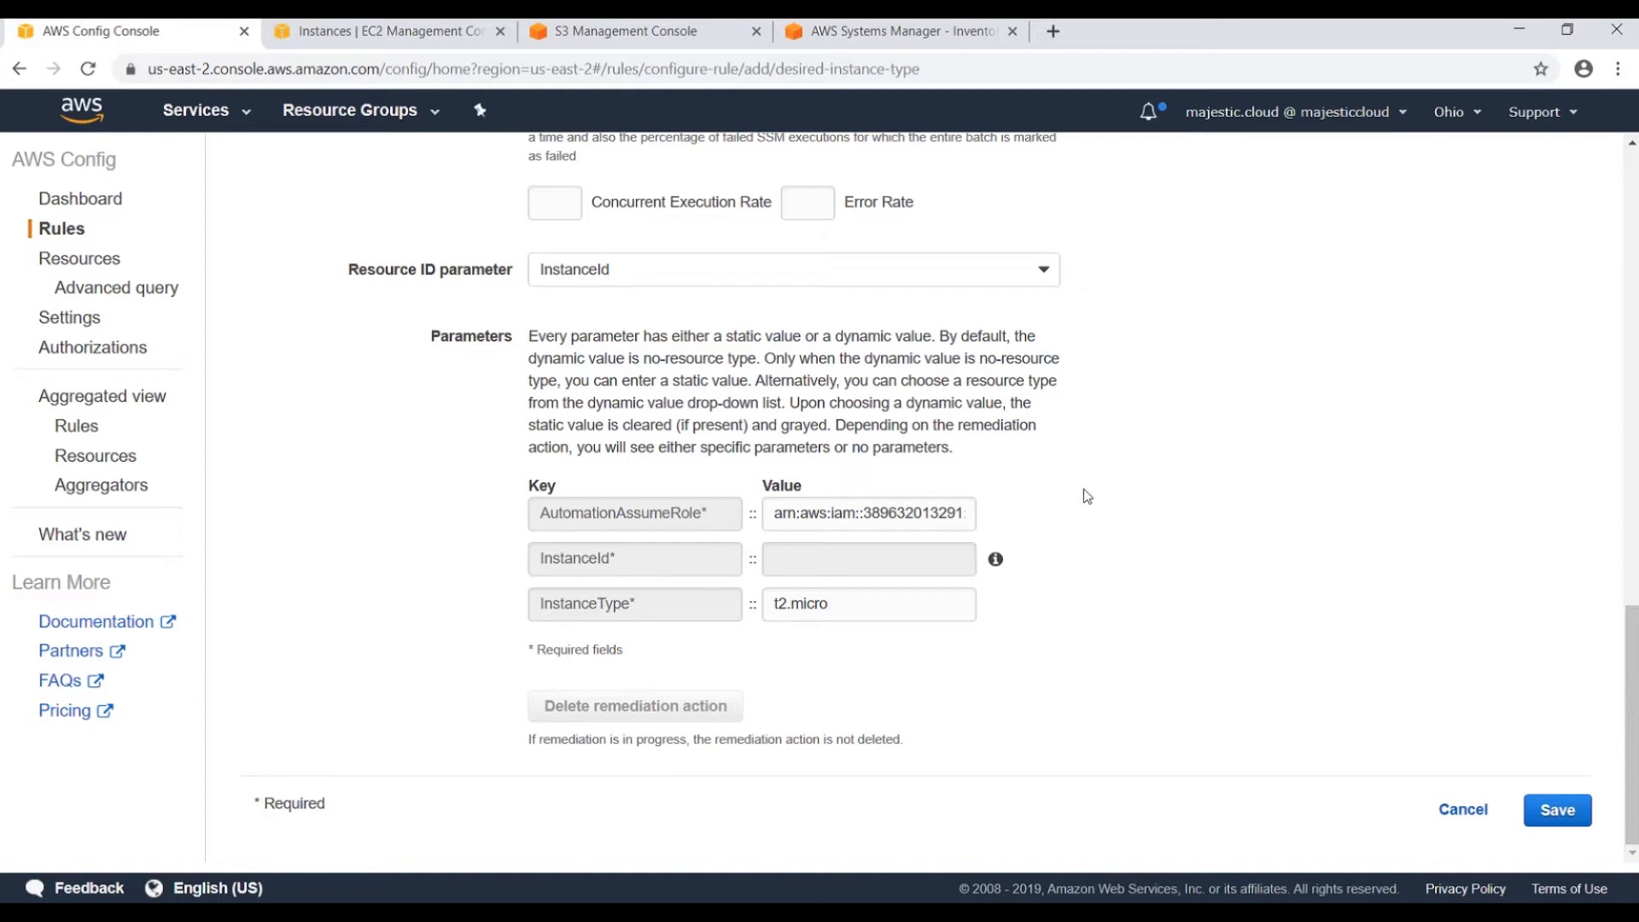
click(1554, 818)
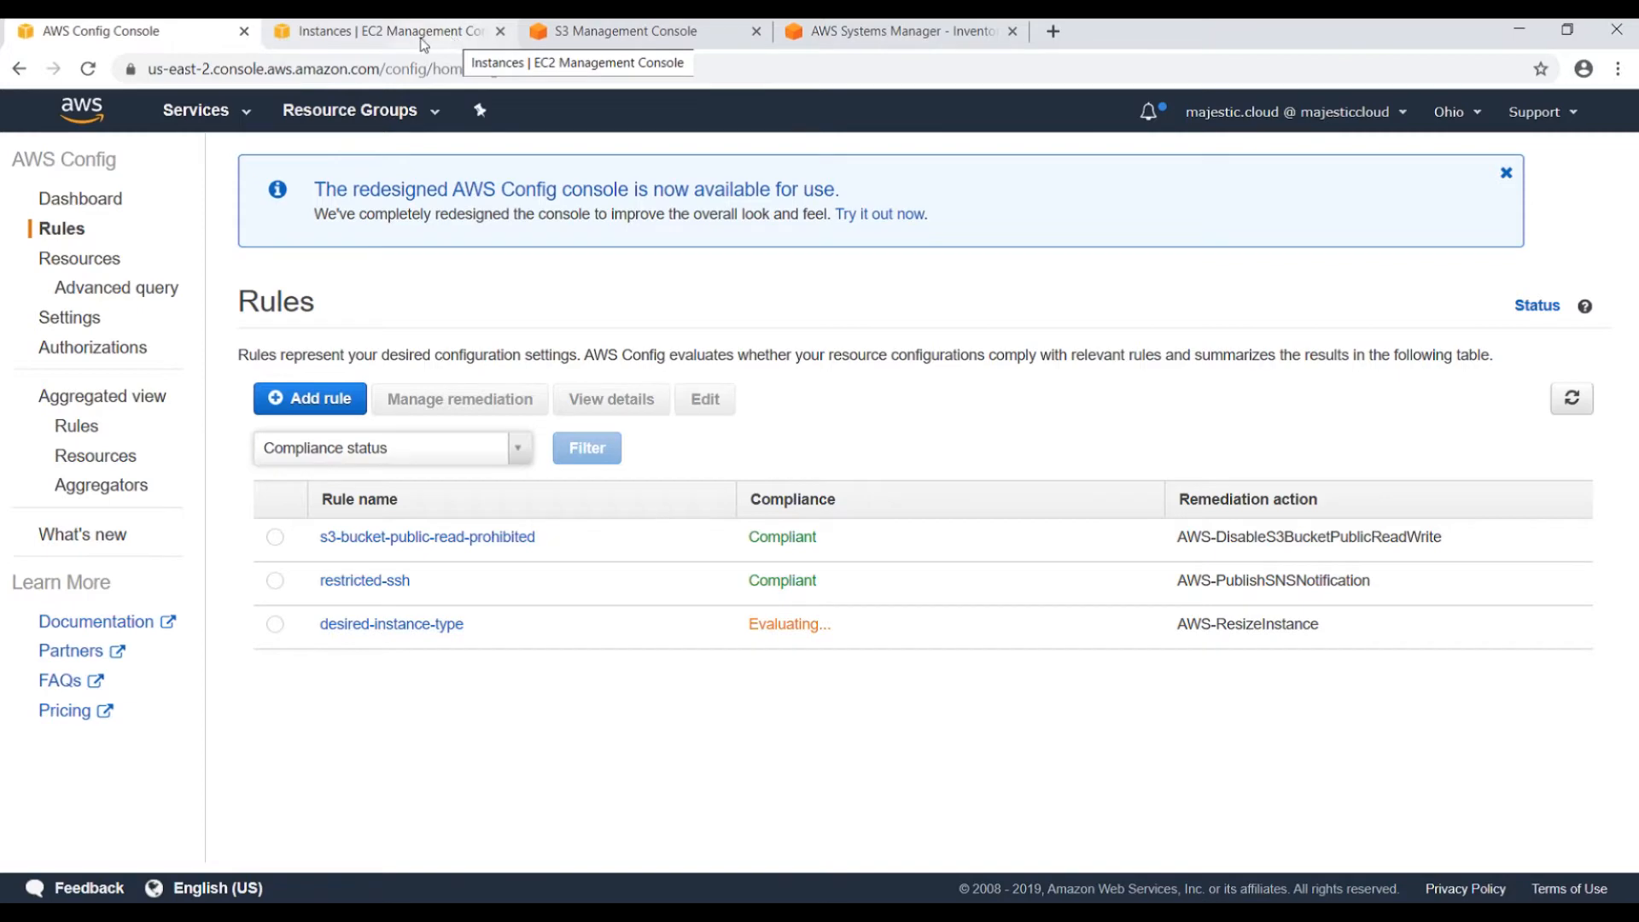
Refresh EC2 and inspect a t2.nano instance, then confirm desired-instance-type shows 2 noncompliant resources.
click(384, 31)
click(1532, 178)
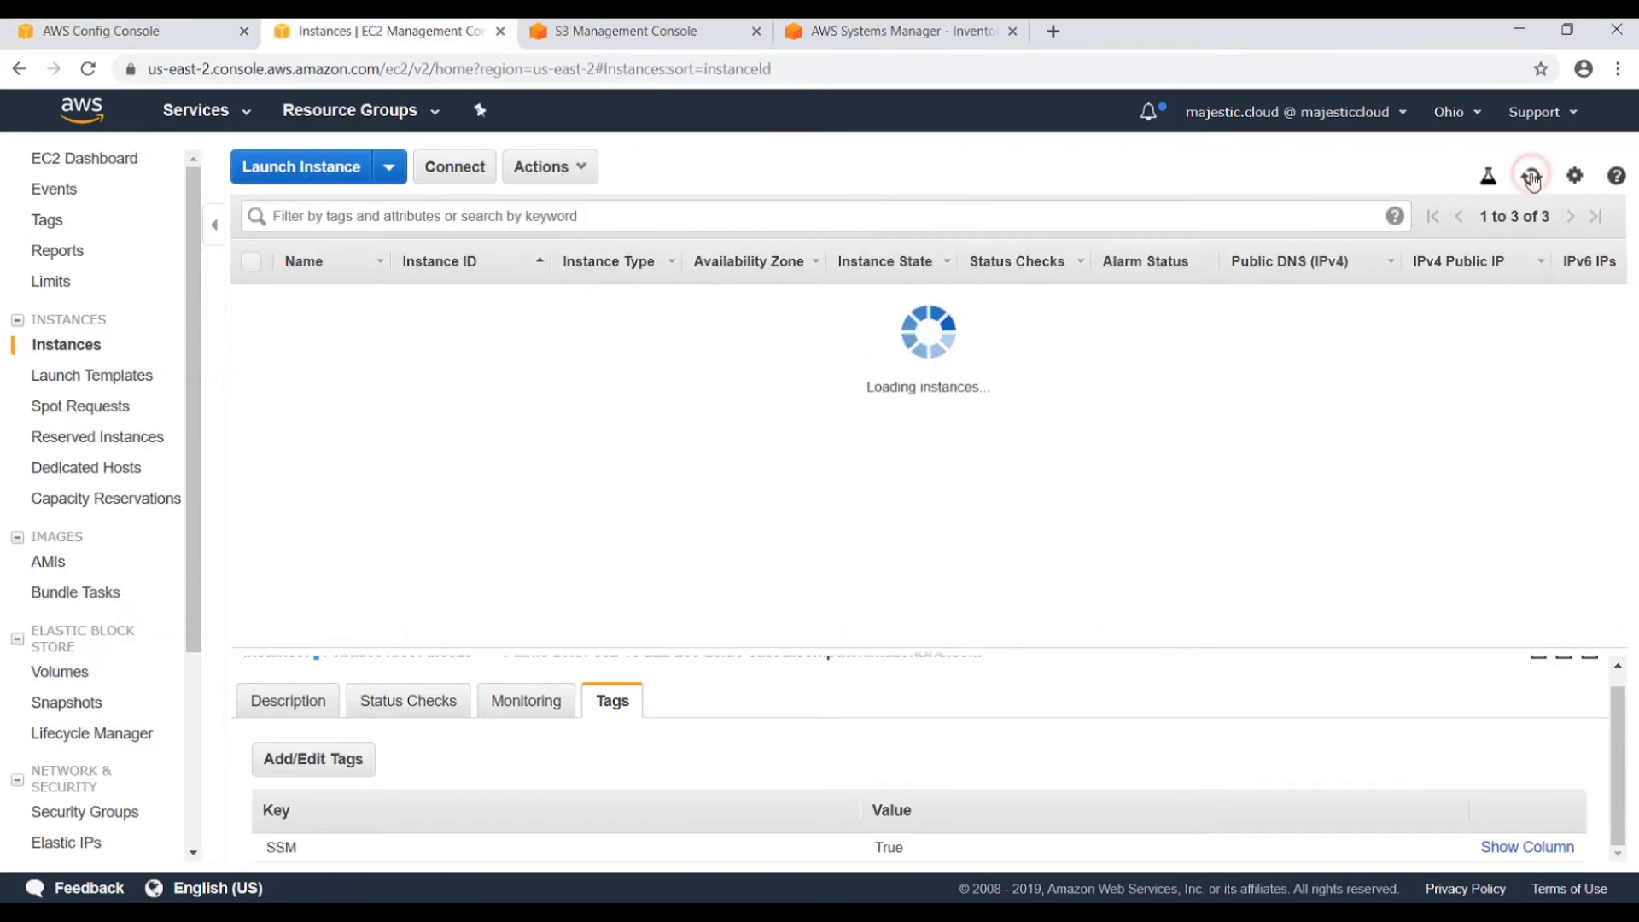
click(188, 31)
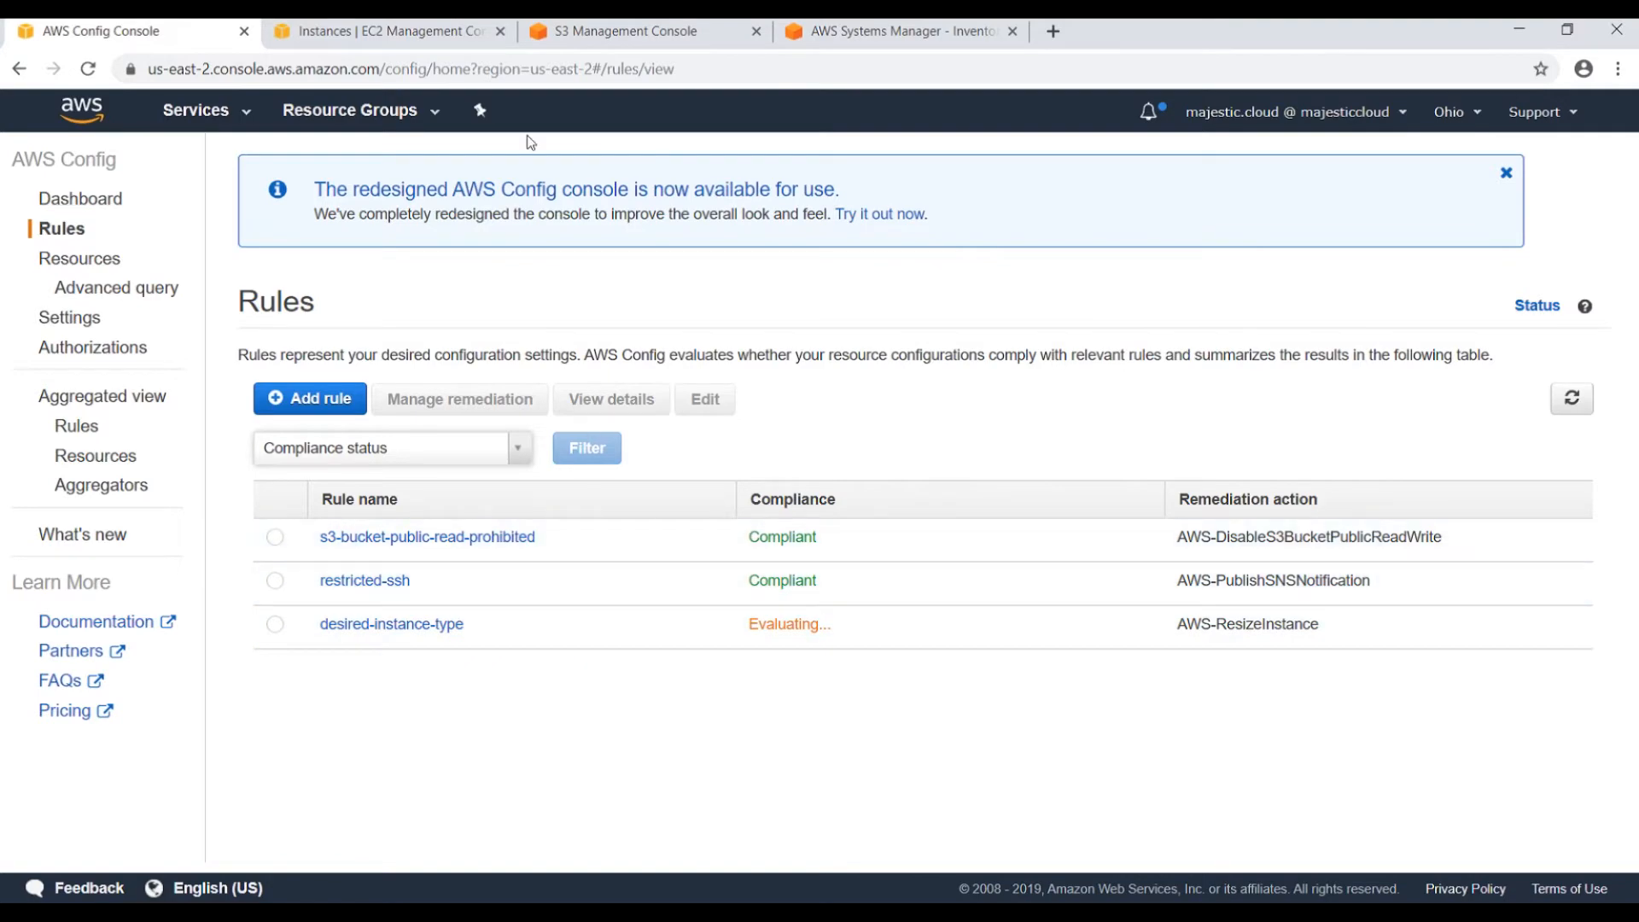
click(406, 34)
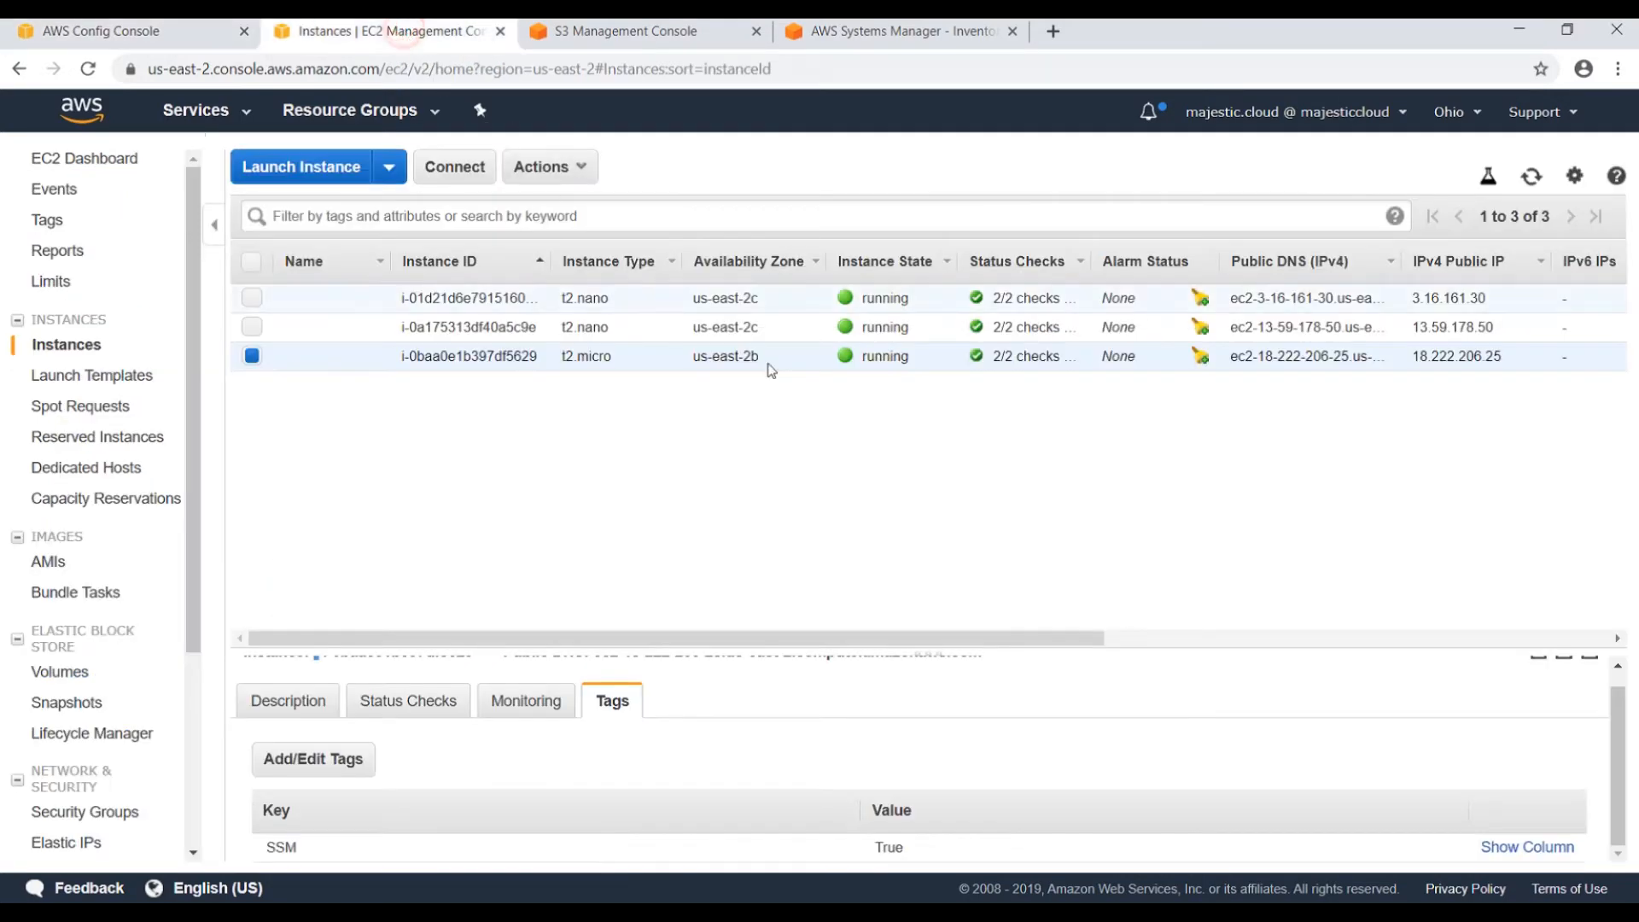
click(620, 332)
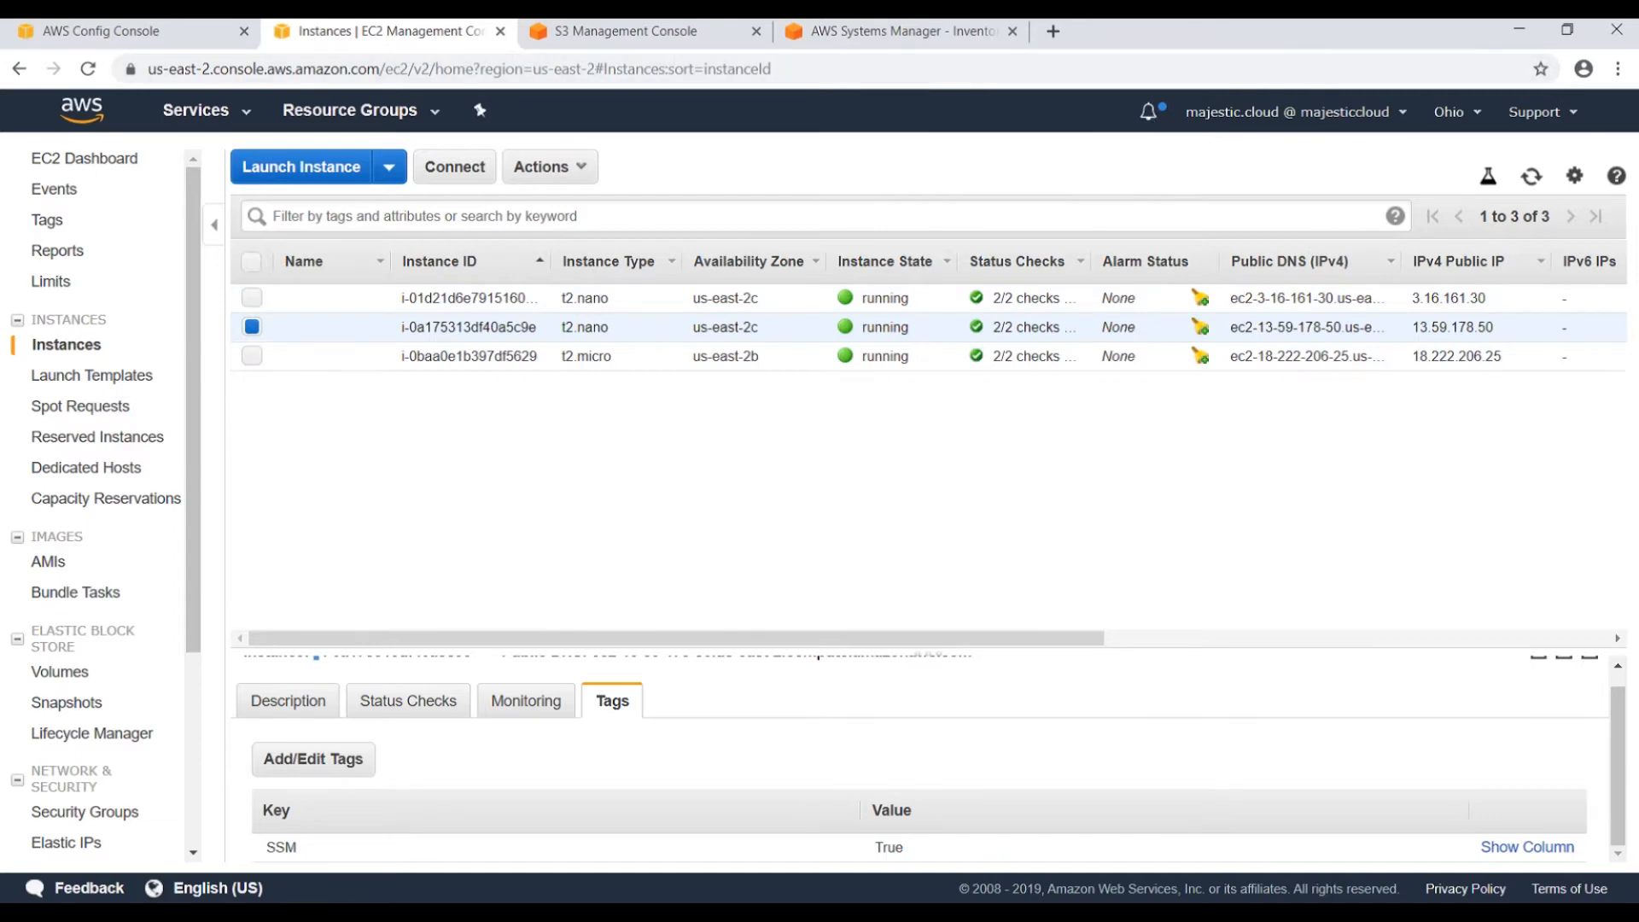
click(174, 41)
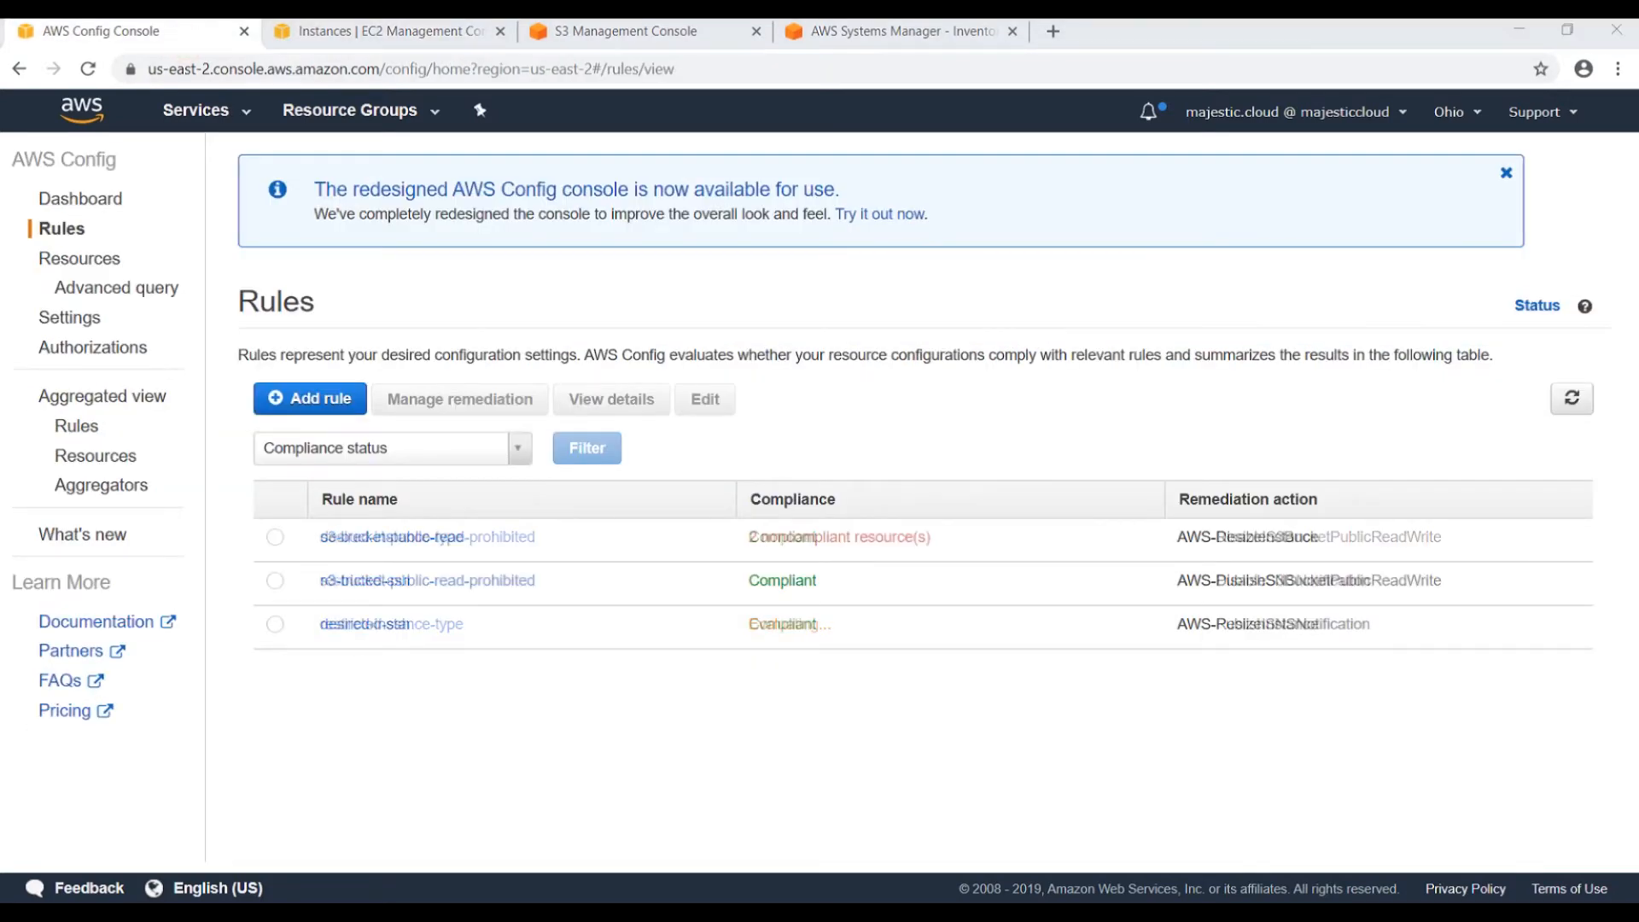
drag(754, 535, 934, 537)
Check the EC2 instance list, then refresh the desired-instance-type rule's resources in scope.
click(386, 537)
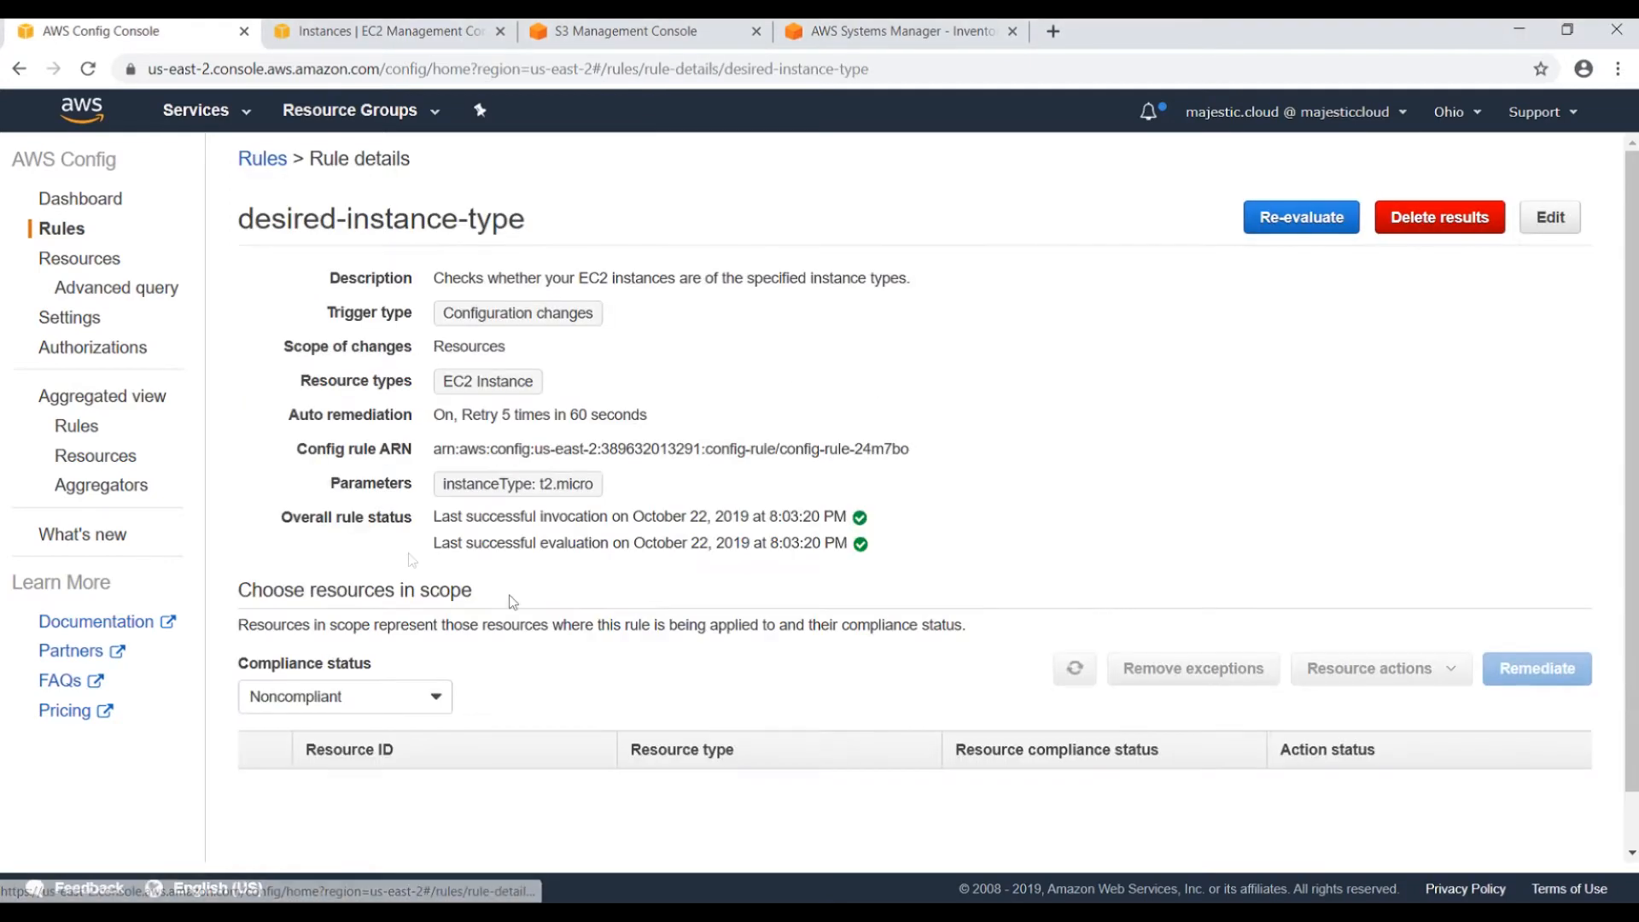
scroll(359, 657, down, 2)
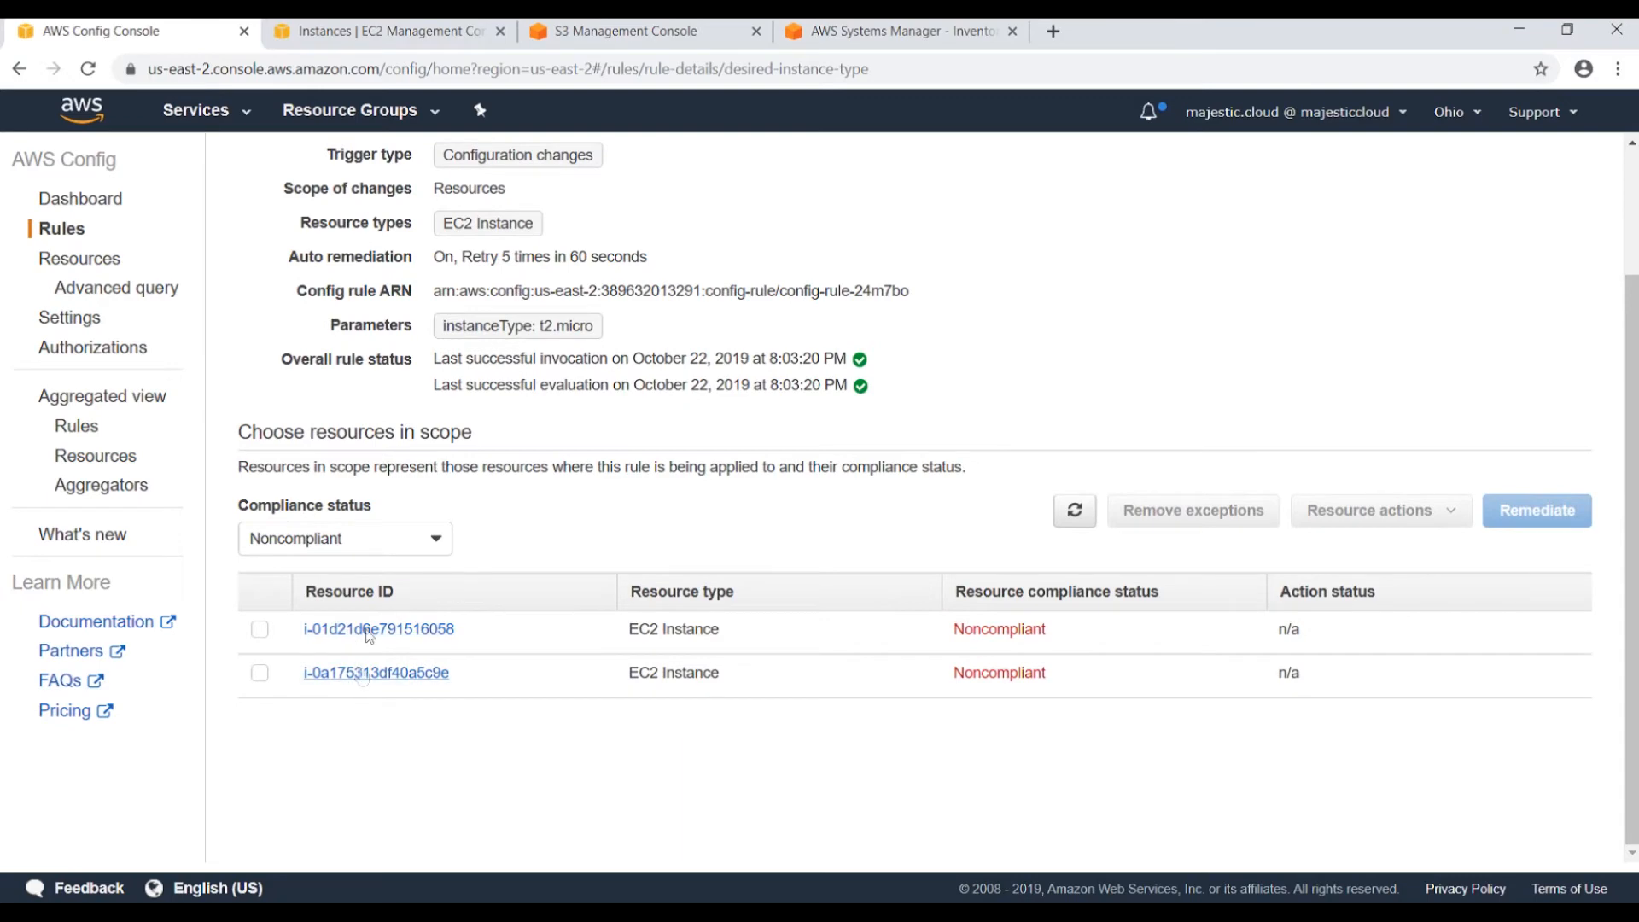
click(305, 32)
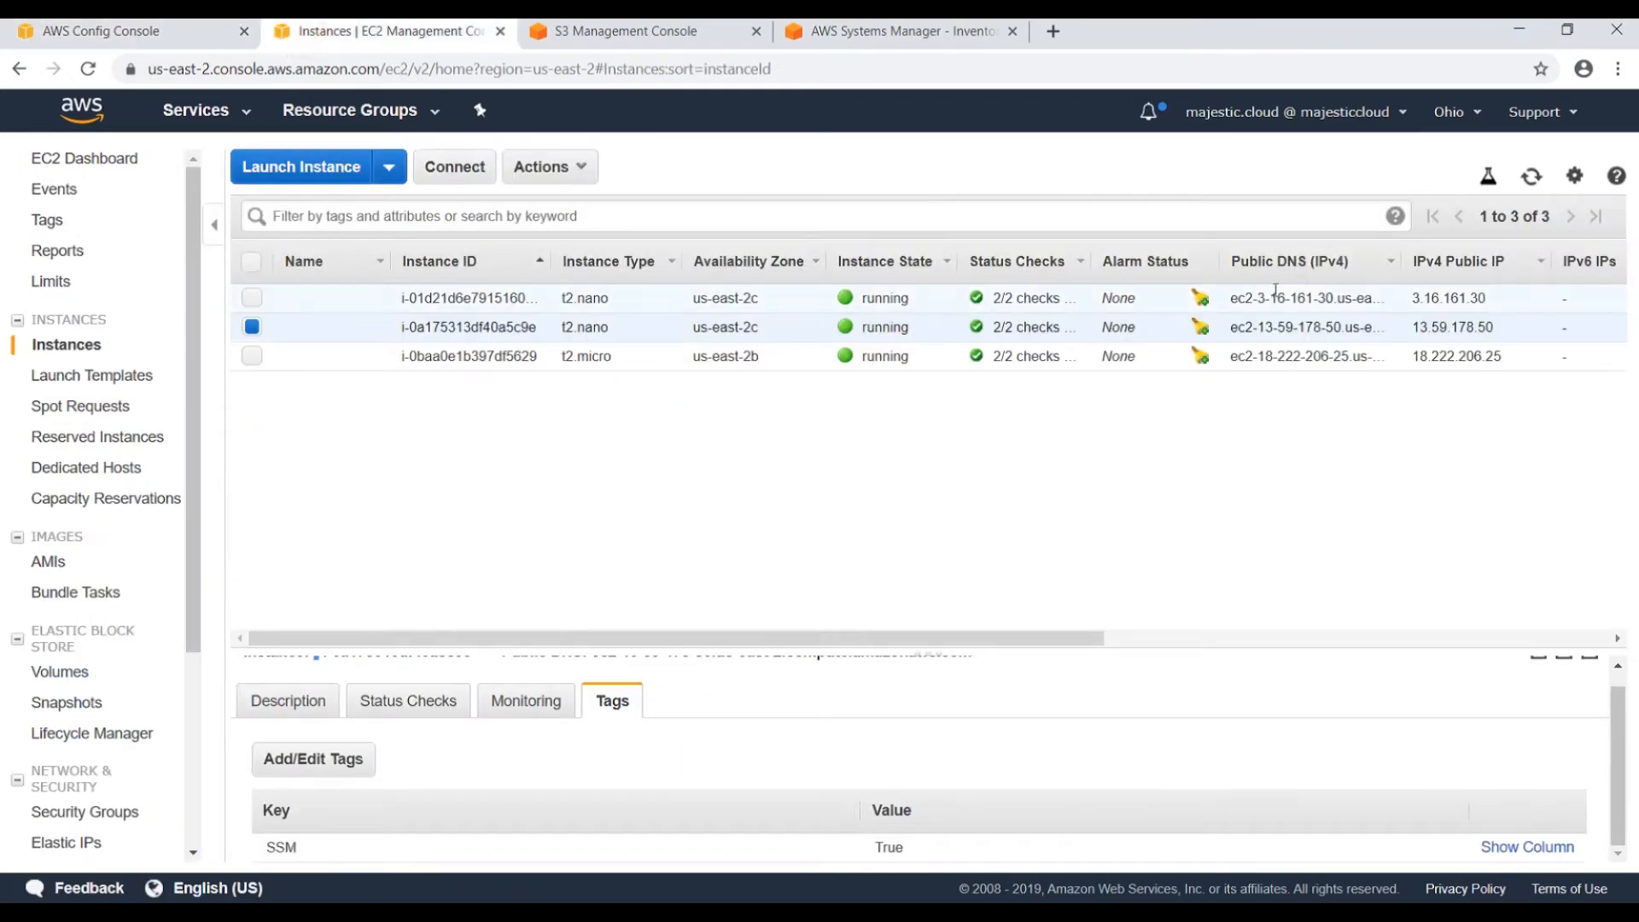
click(1534, 177)
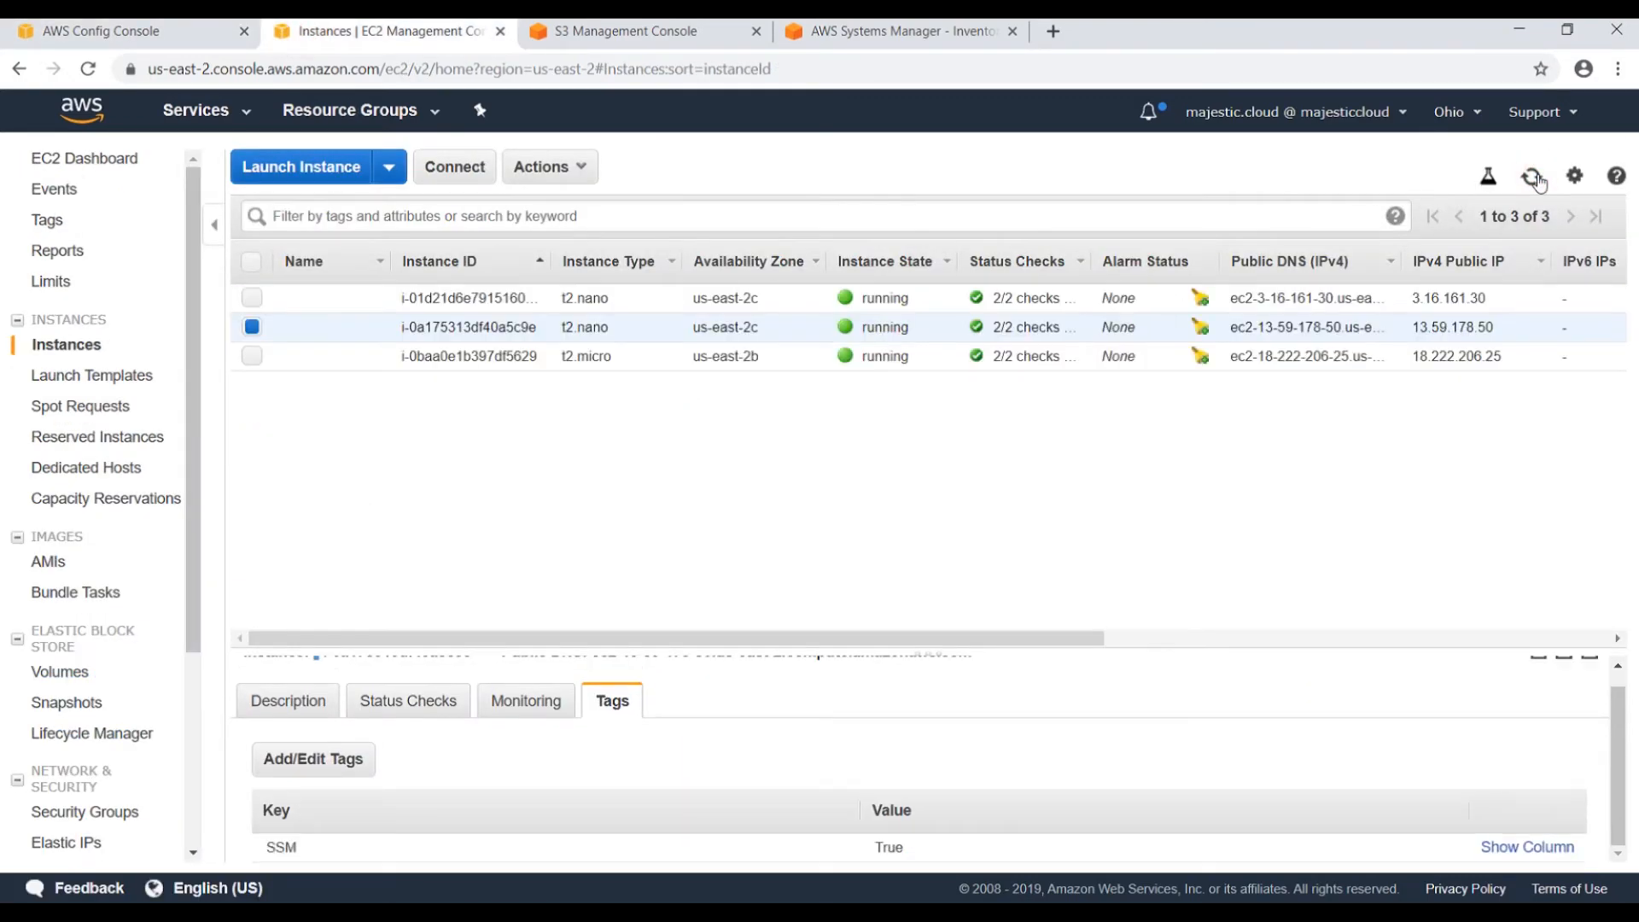
click(1530, 176)
click(181, 34)
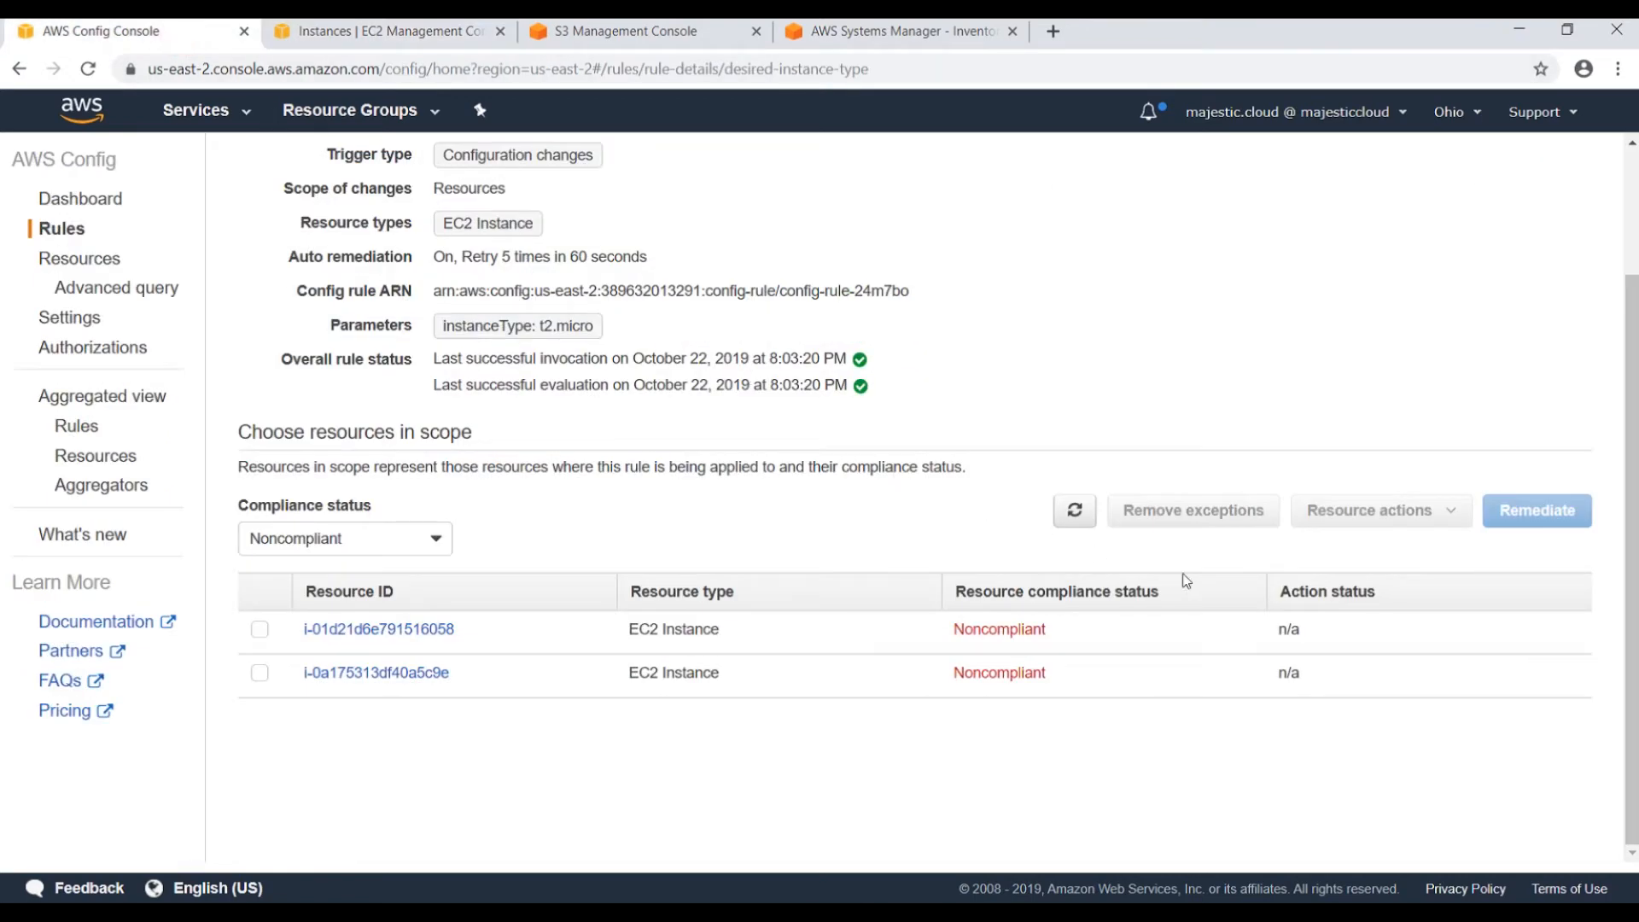
scroll(1124, 603, up, 2)
click(1076, 670)
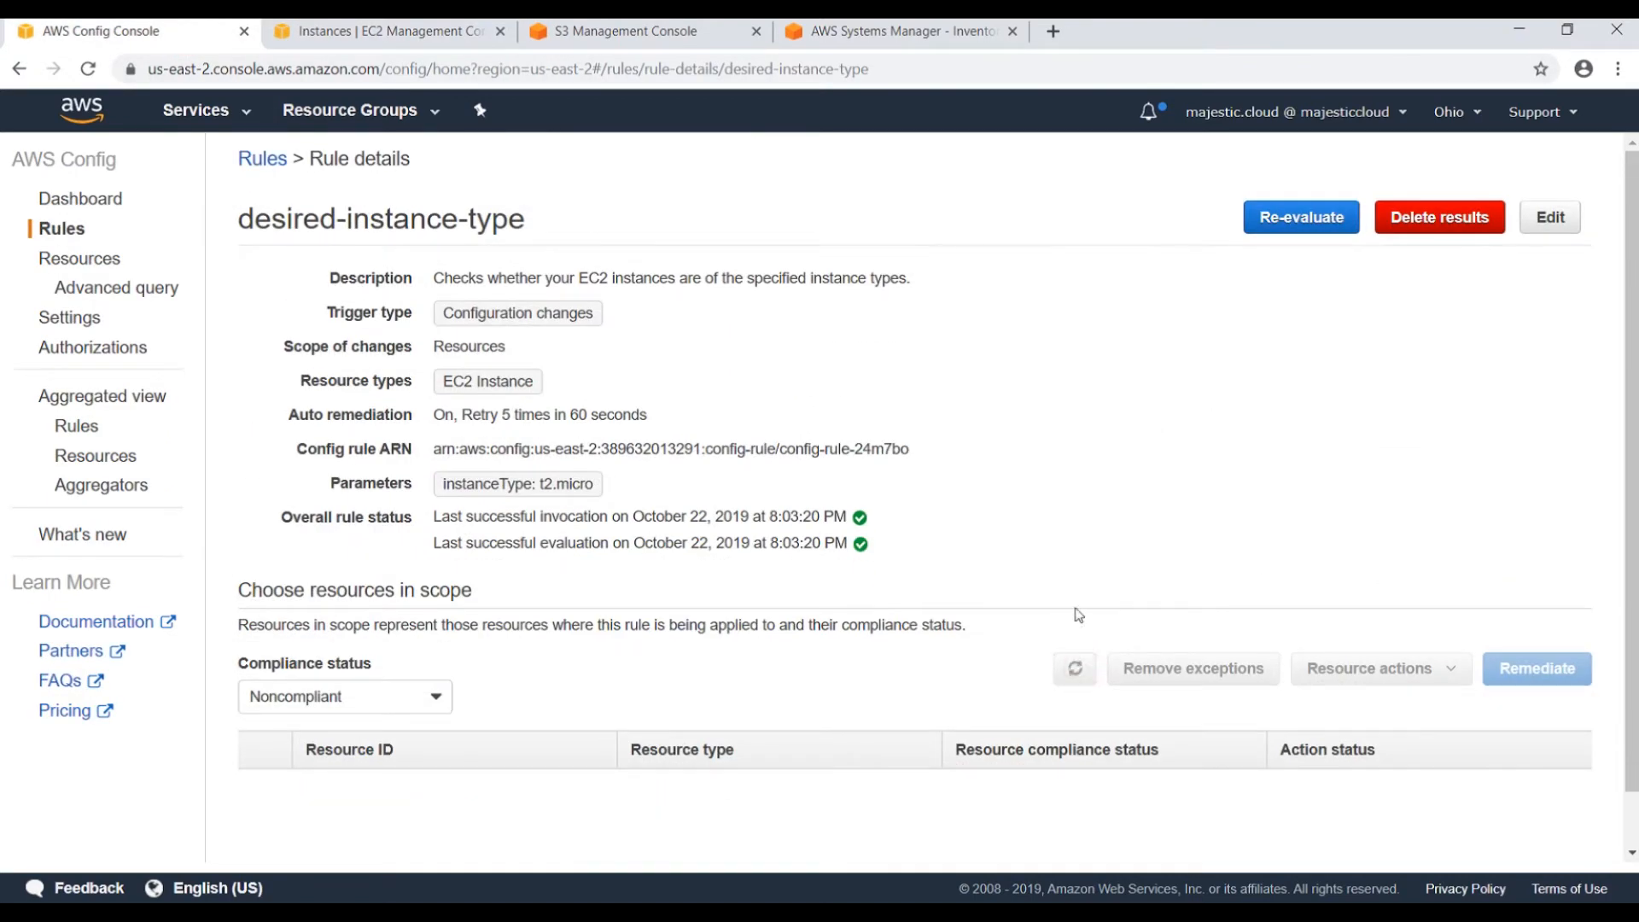
Close the S3 console and refresh until instance i-0a175313df40a5c9e shows its remediation queued.
scroll(1078, 615, down, 1)
scroll(1050, 479, up, 2)
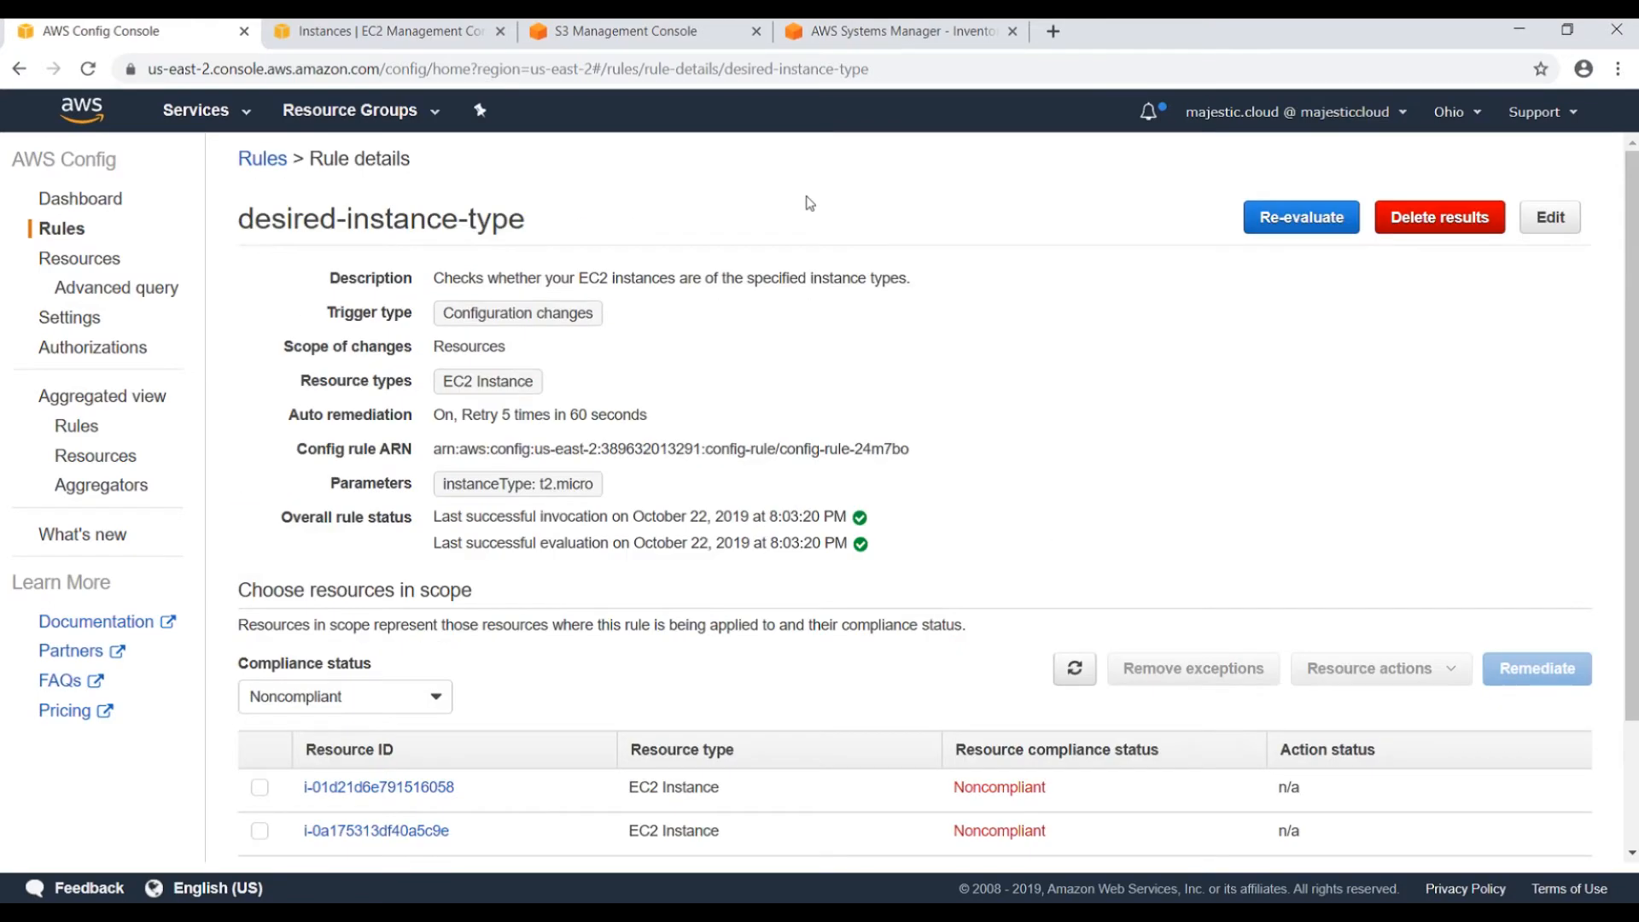
click(618, 34)
click(411, 34)
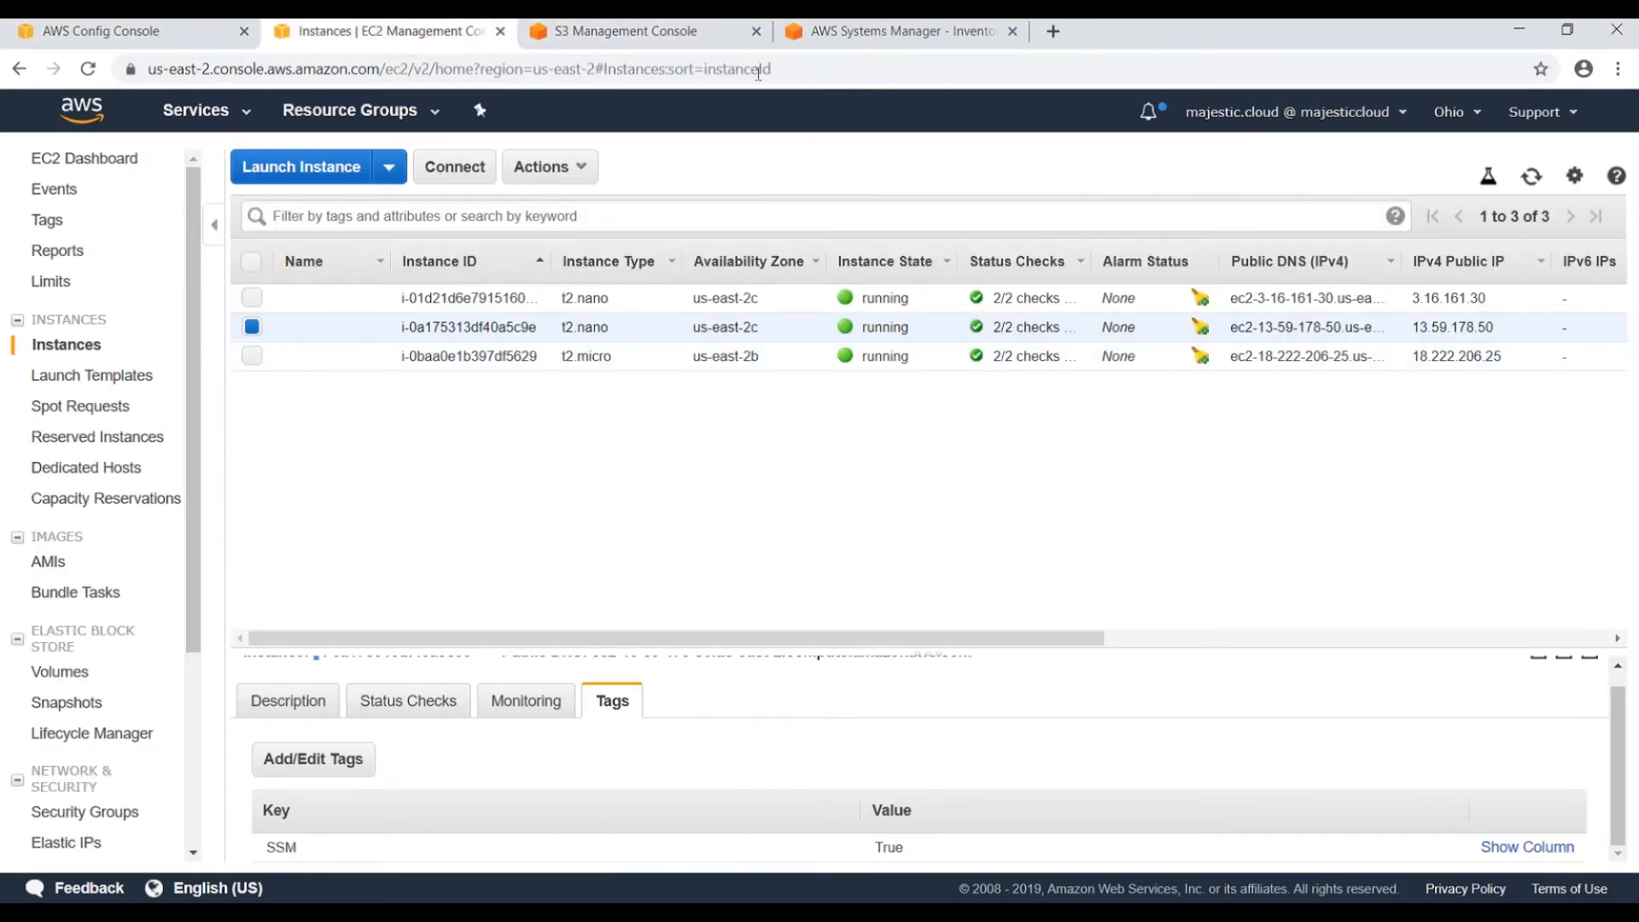
click(756, 31)
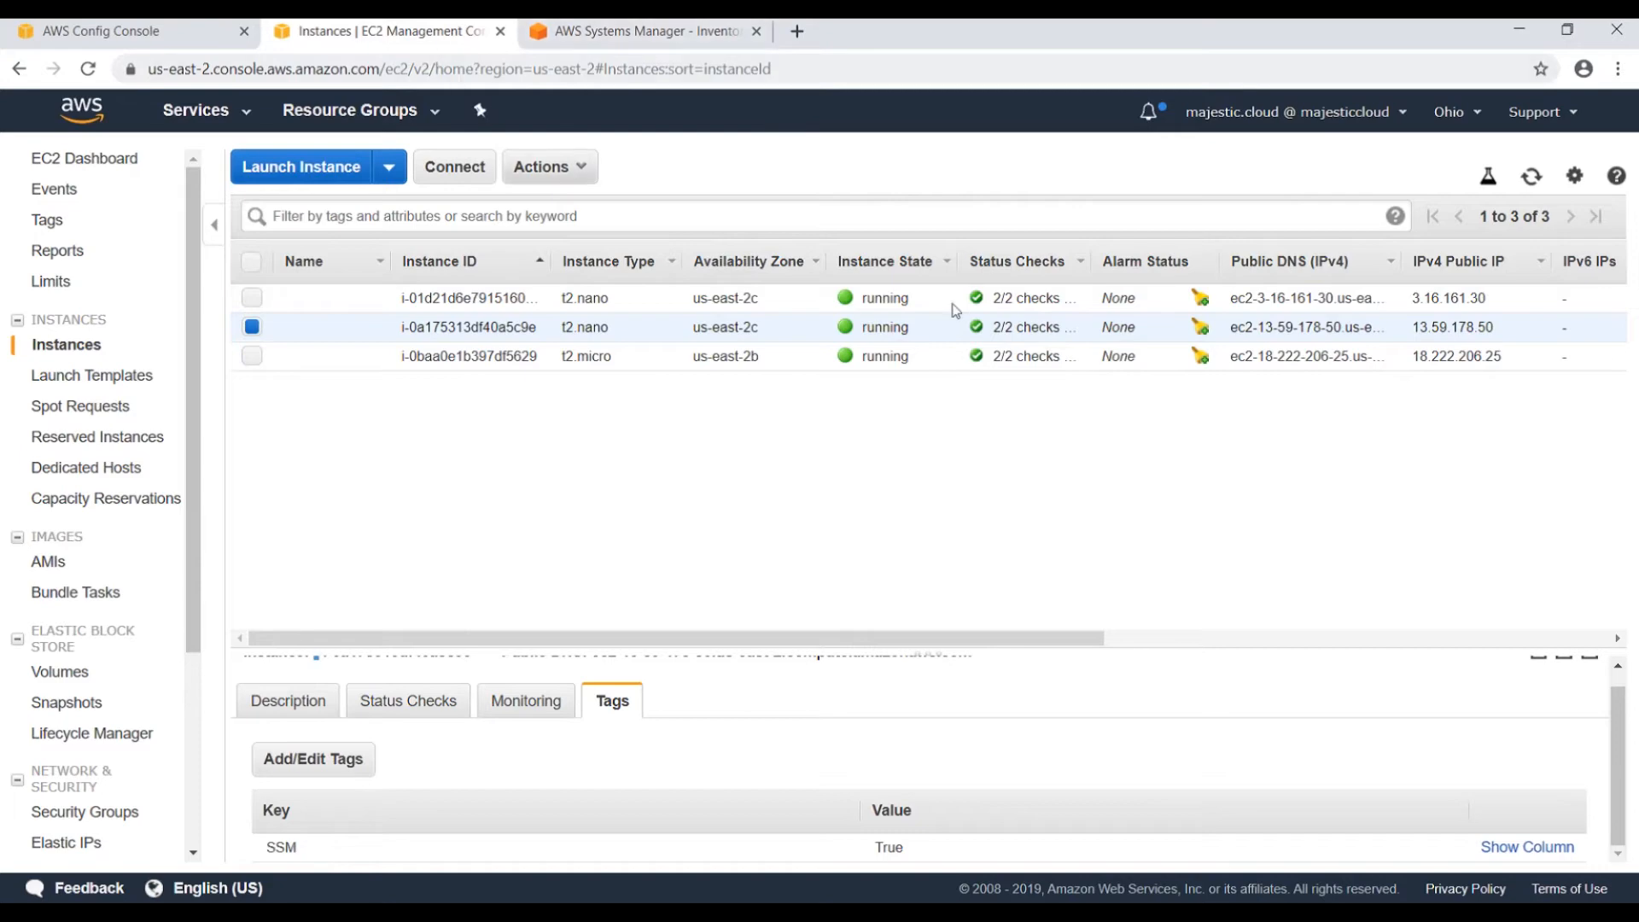
click(1532, 176)
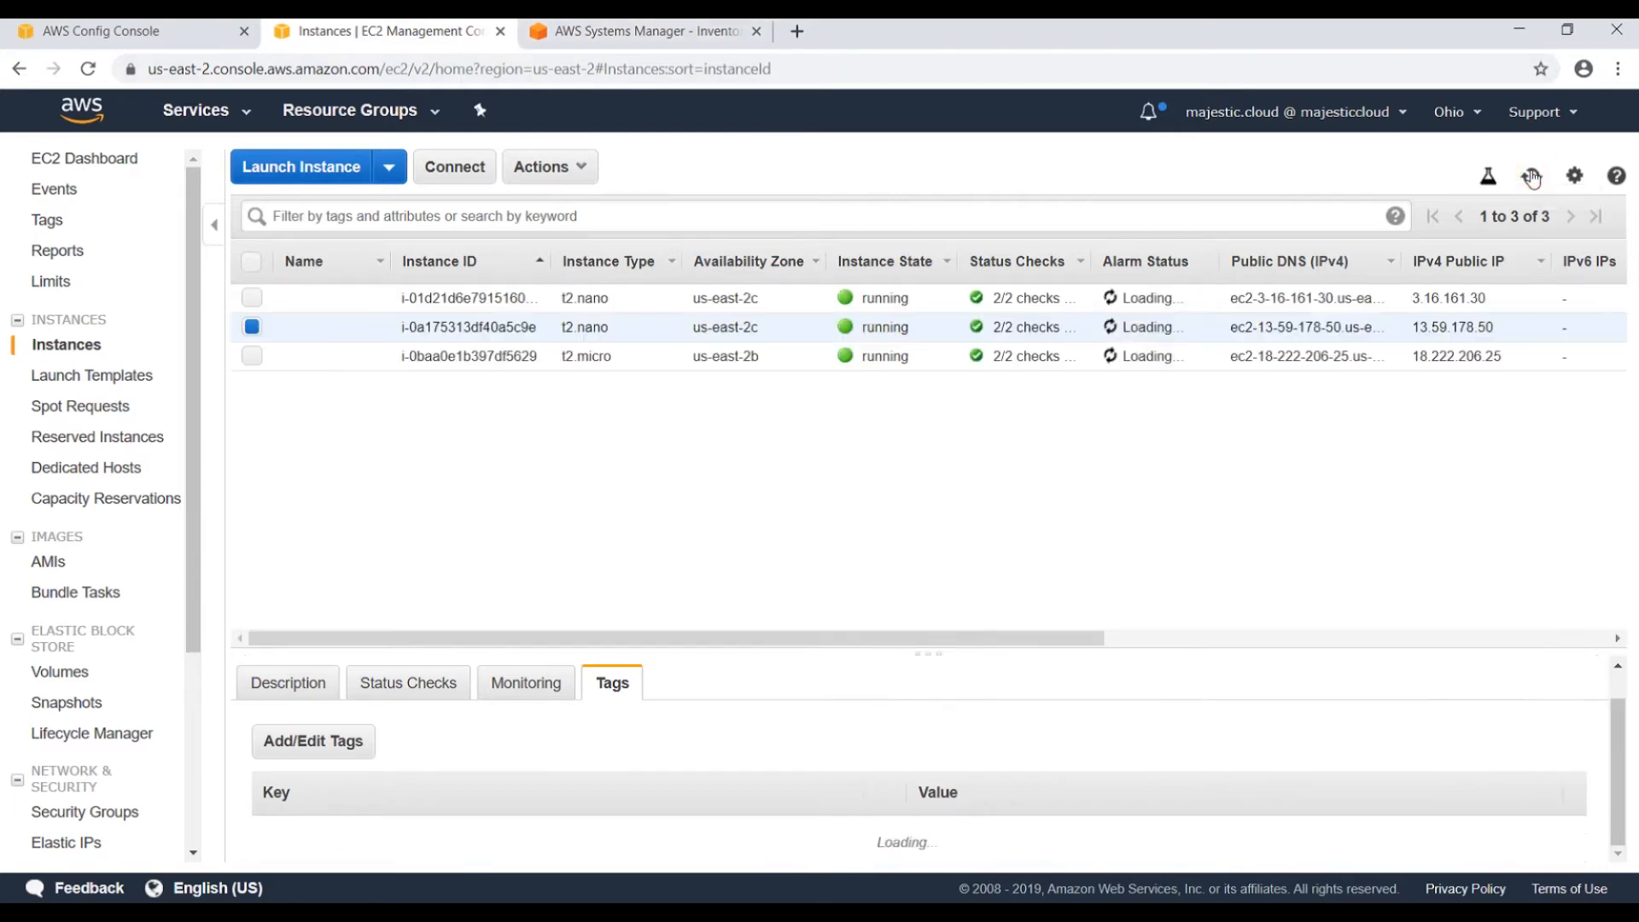
click(179, 36)
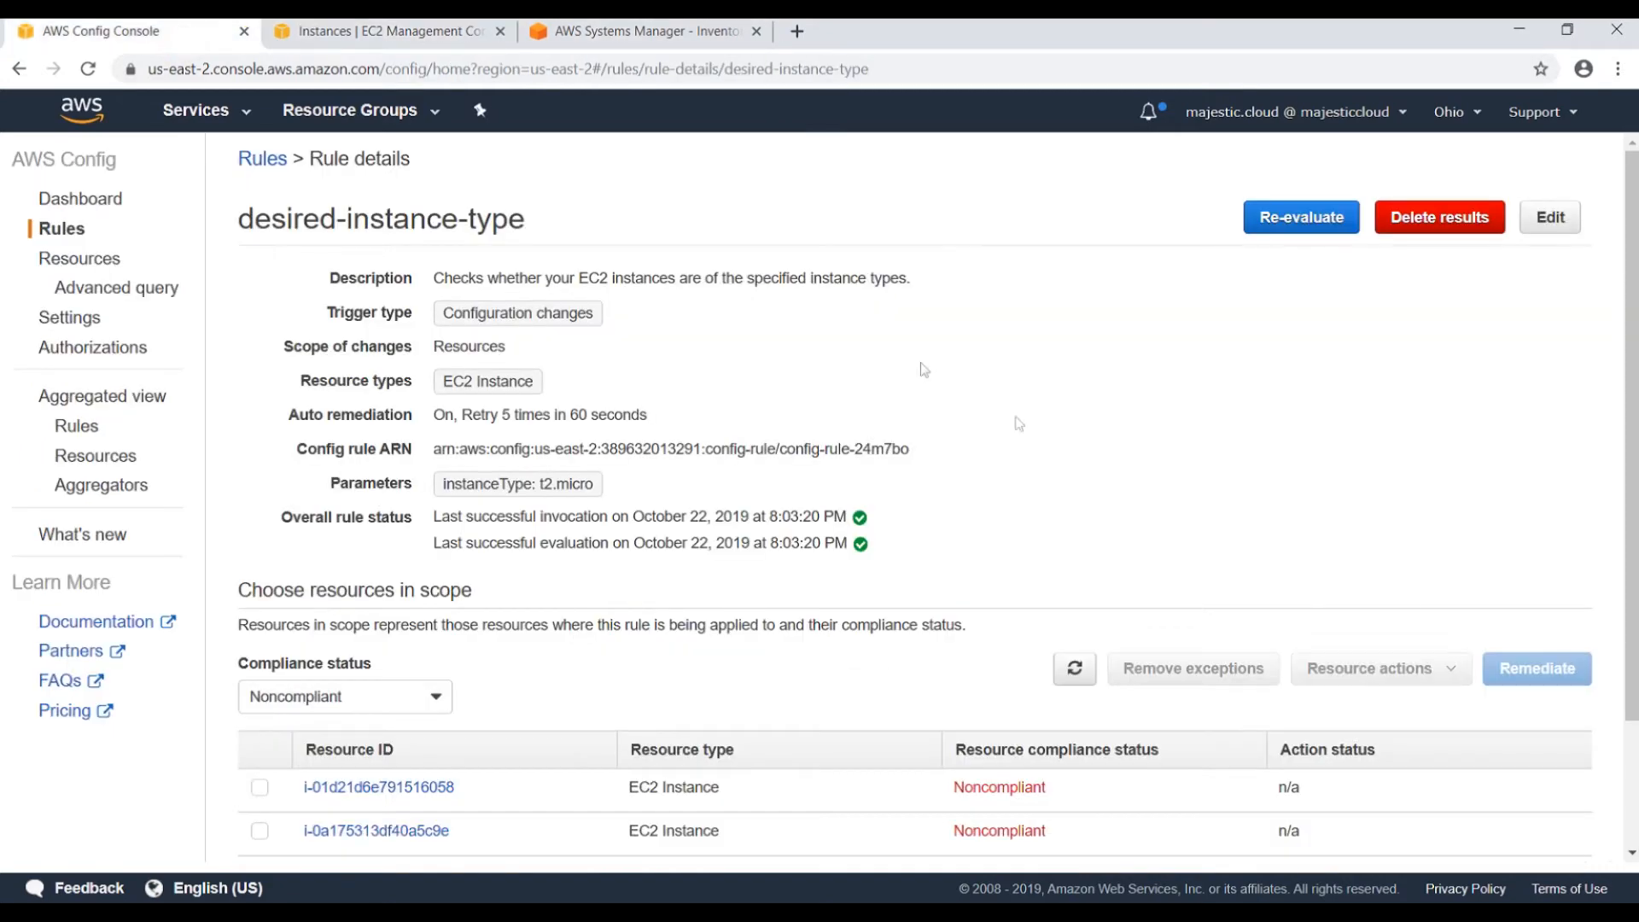
scroll(1104, 621, down, 2)
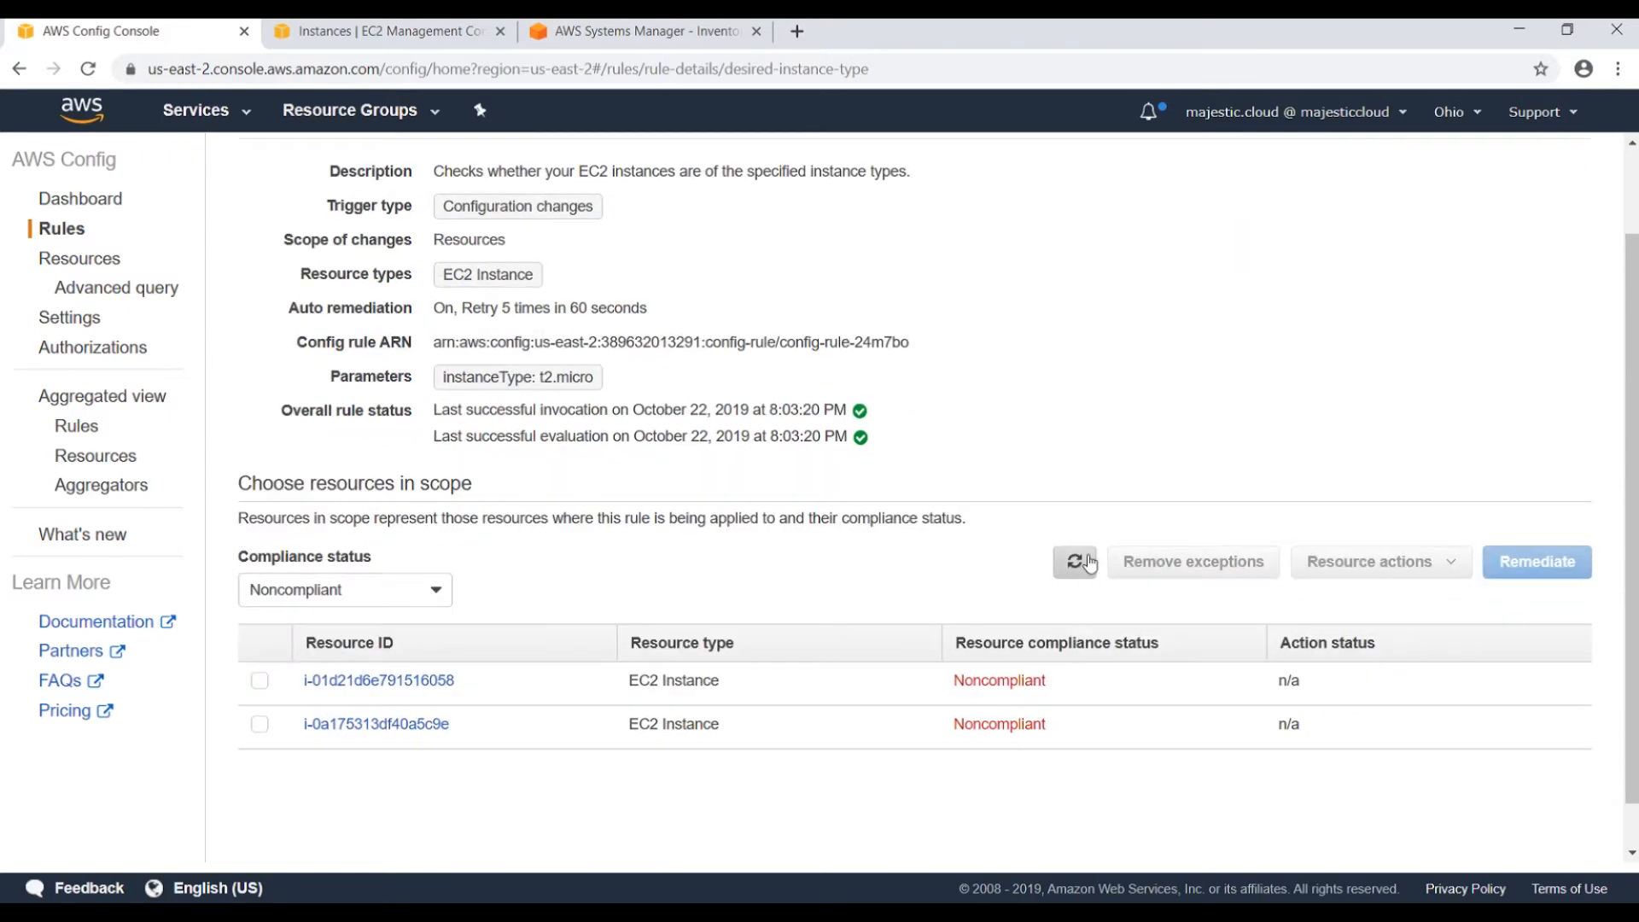
click(1076, 563)
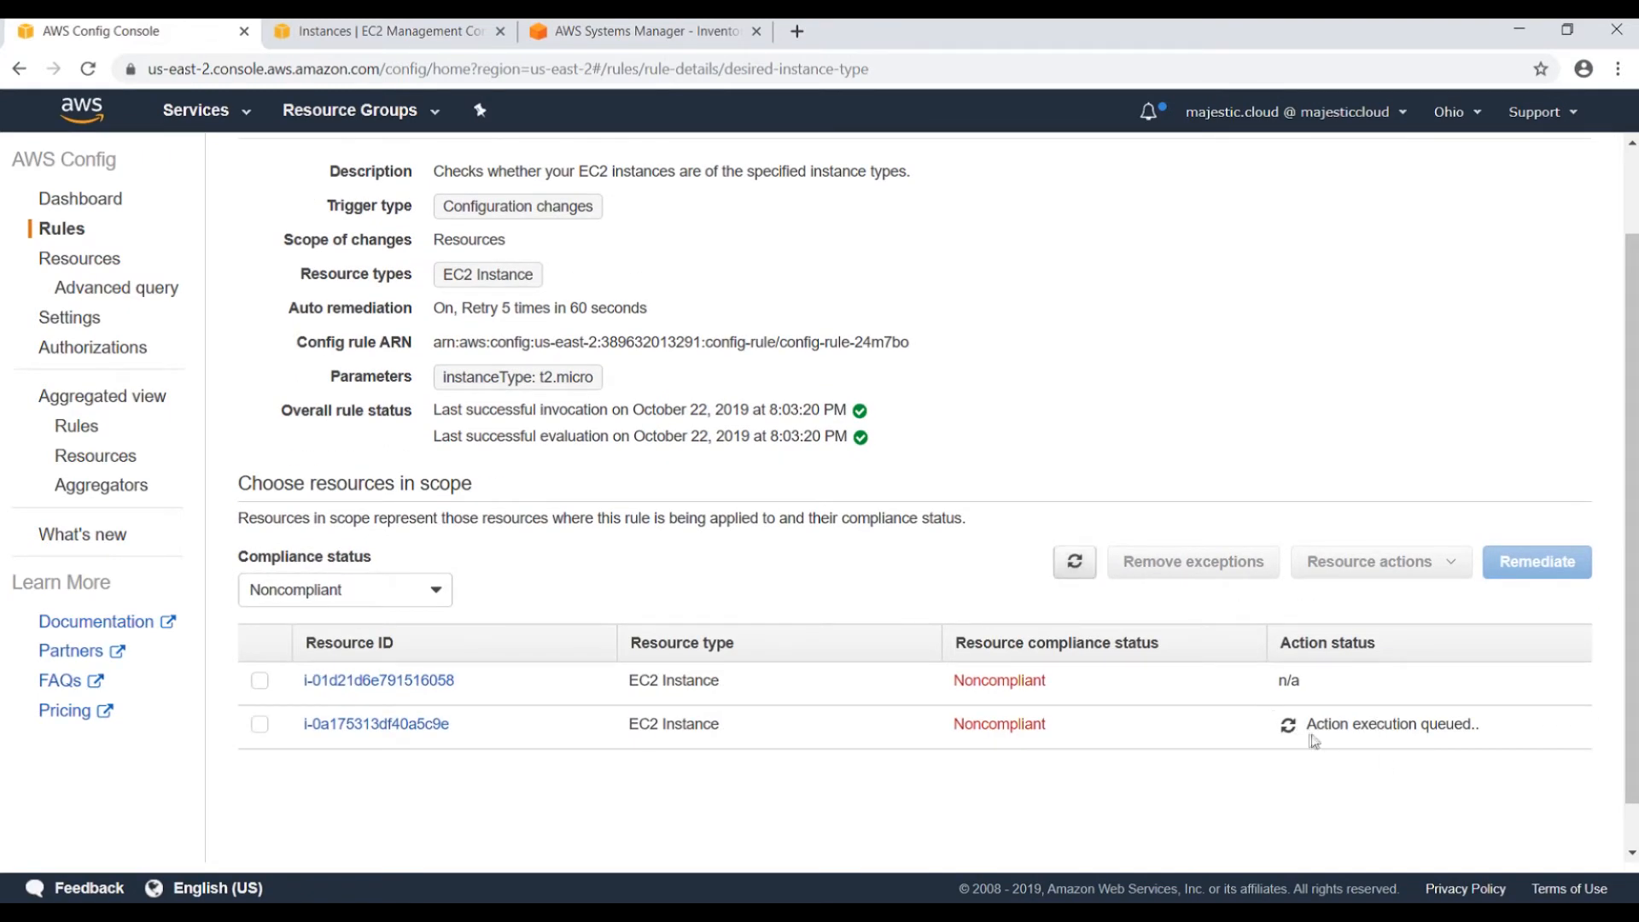
Reload the EC2 list to see the remediated instance stopping while still t2.nano.
drag(1316, 725, 1418, 723)
click(1427, 720)
click(324, 30)
click(1534, 178)
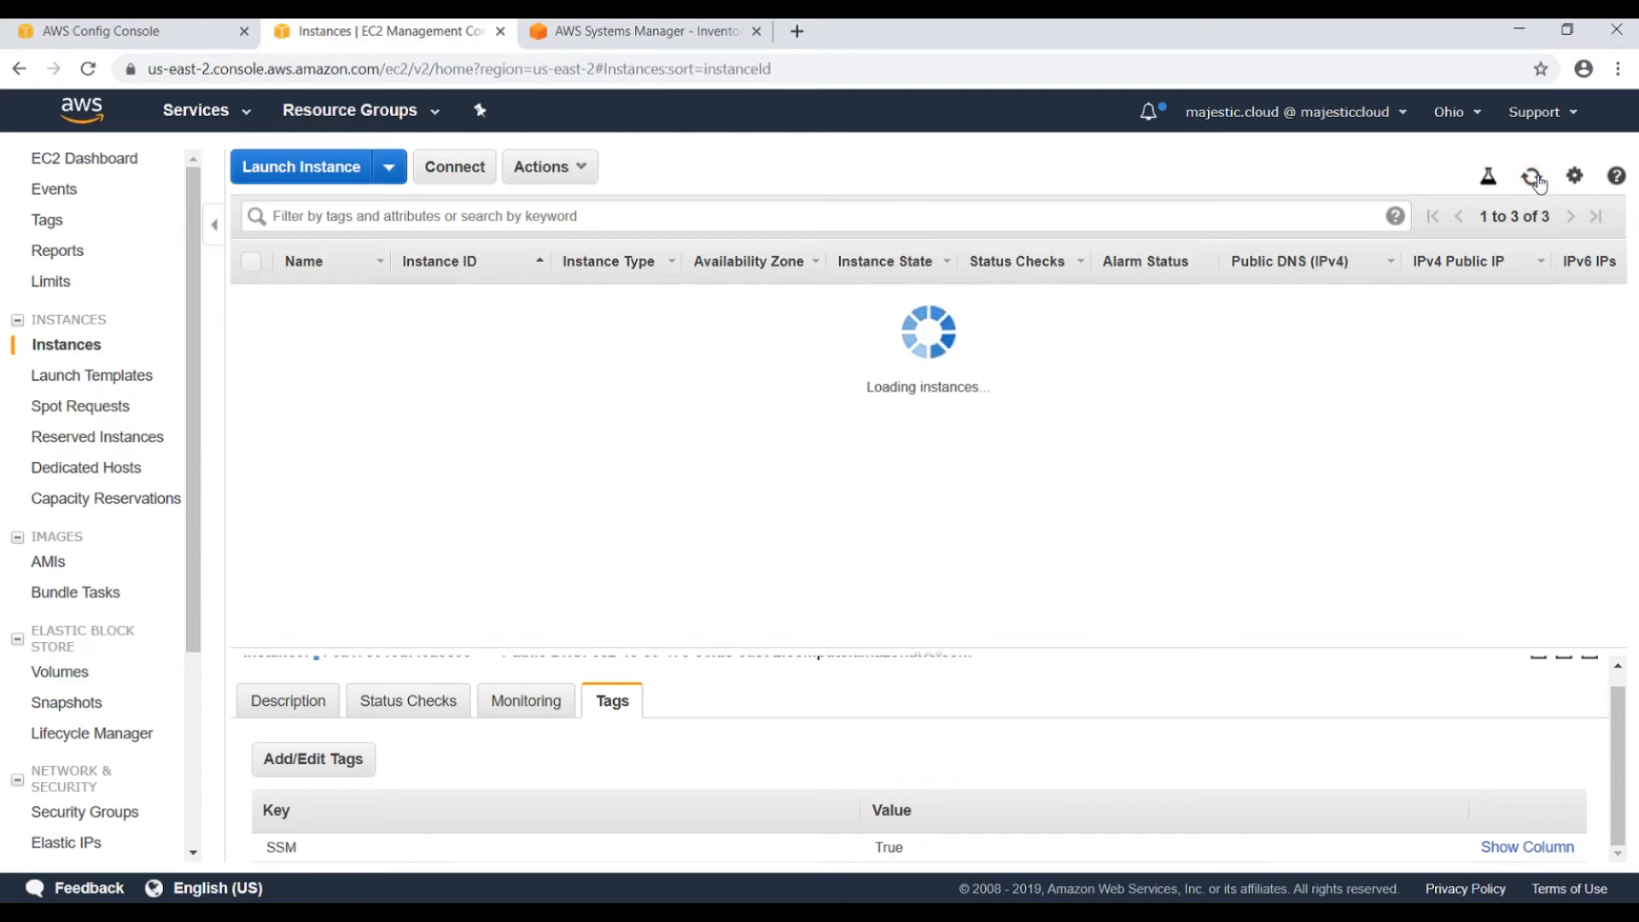
double_click(865, 331)
click(834, 515)
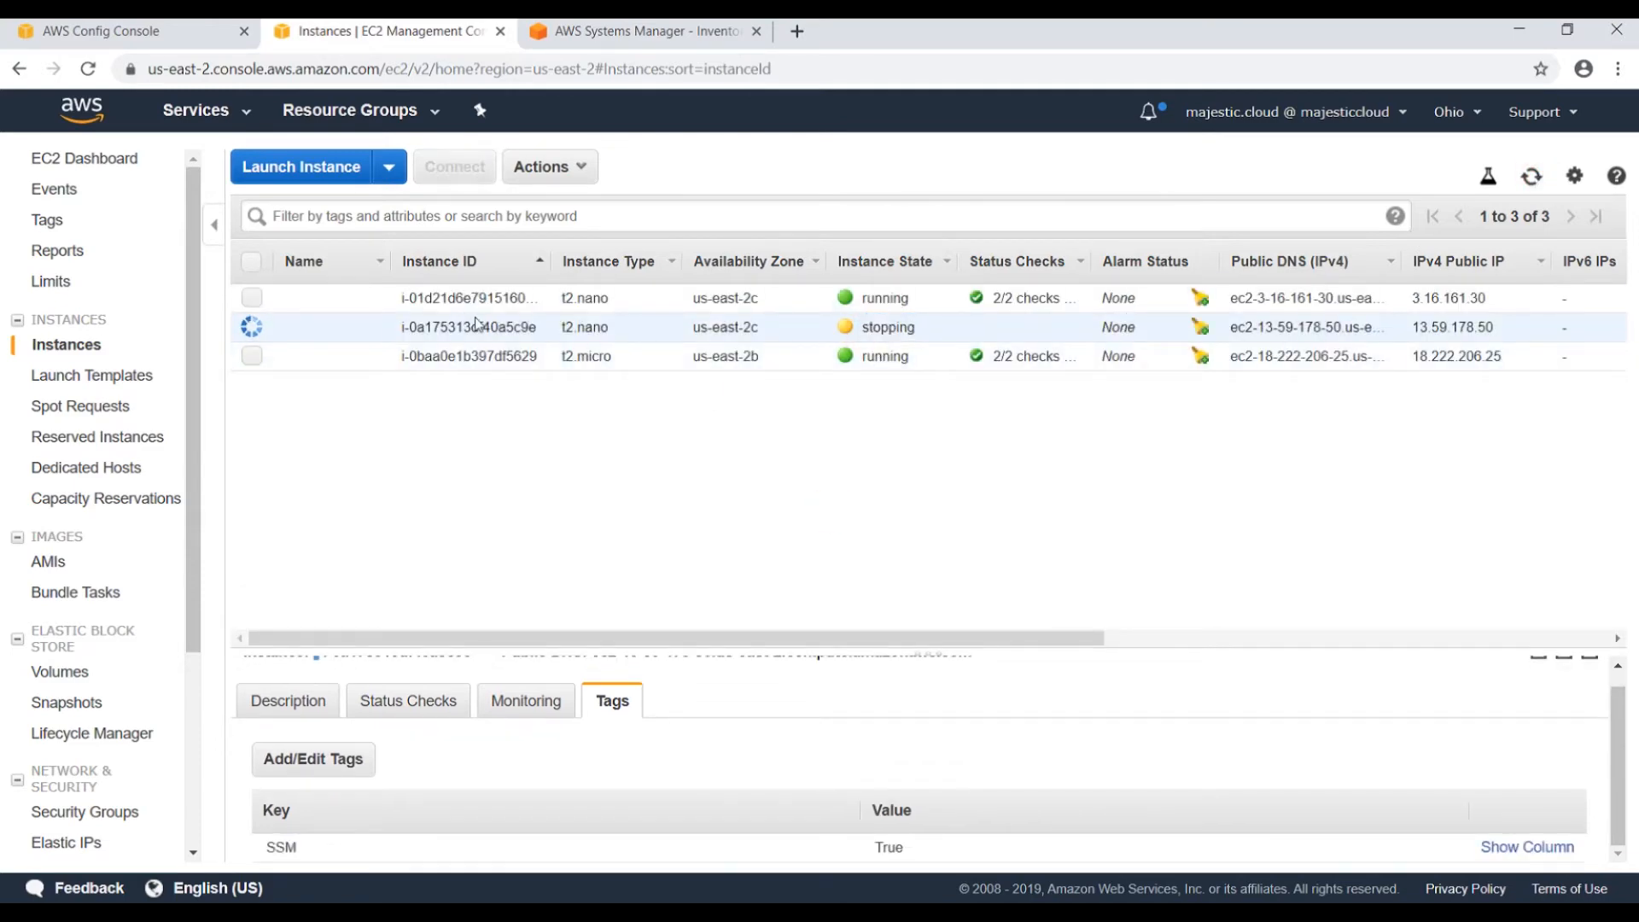
click(1534, 179)
drag(566, 331, 636, 330)
Refresh the Config rule's resources to confirm both remediation actions are queued.
click(106, 29)
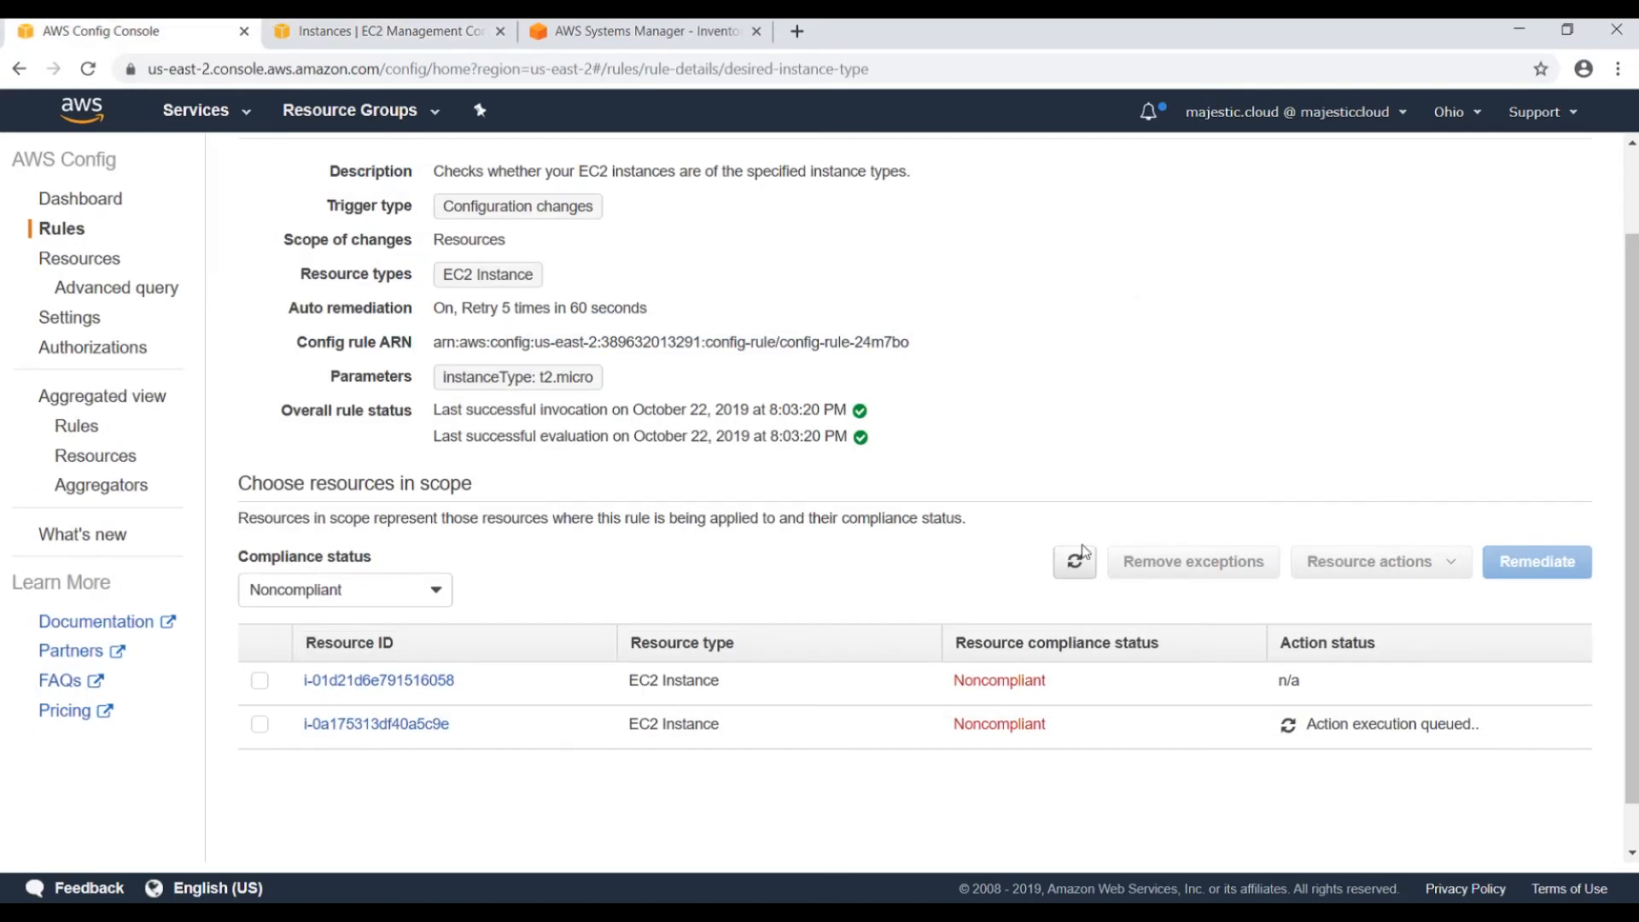
click(1065, 563)
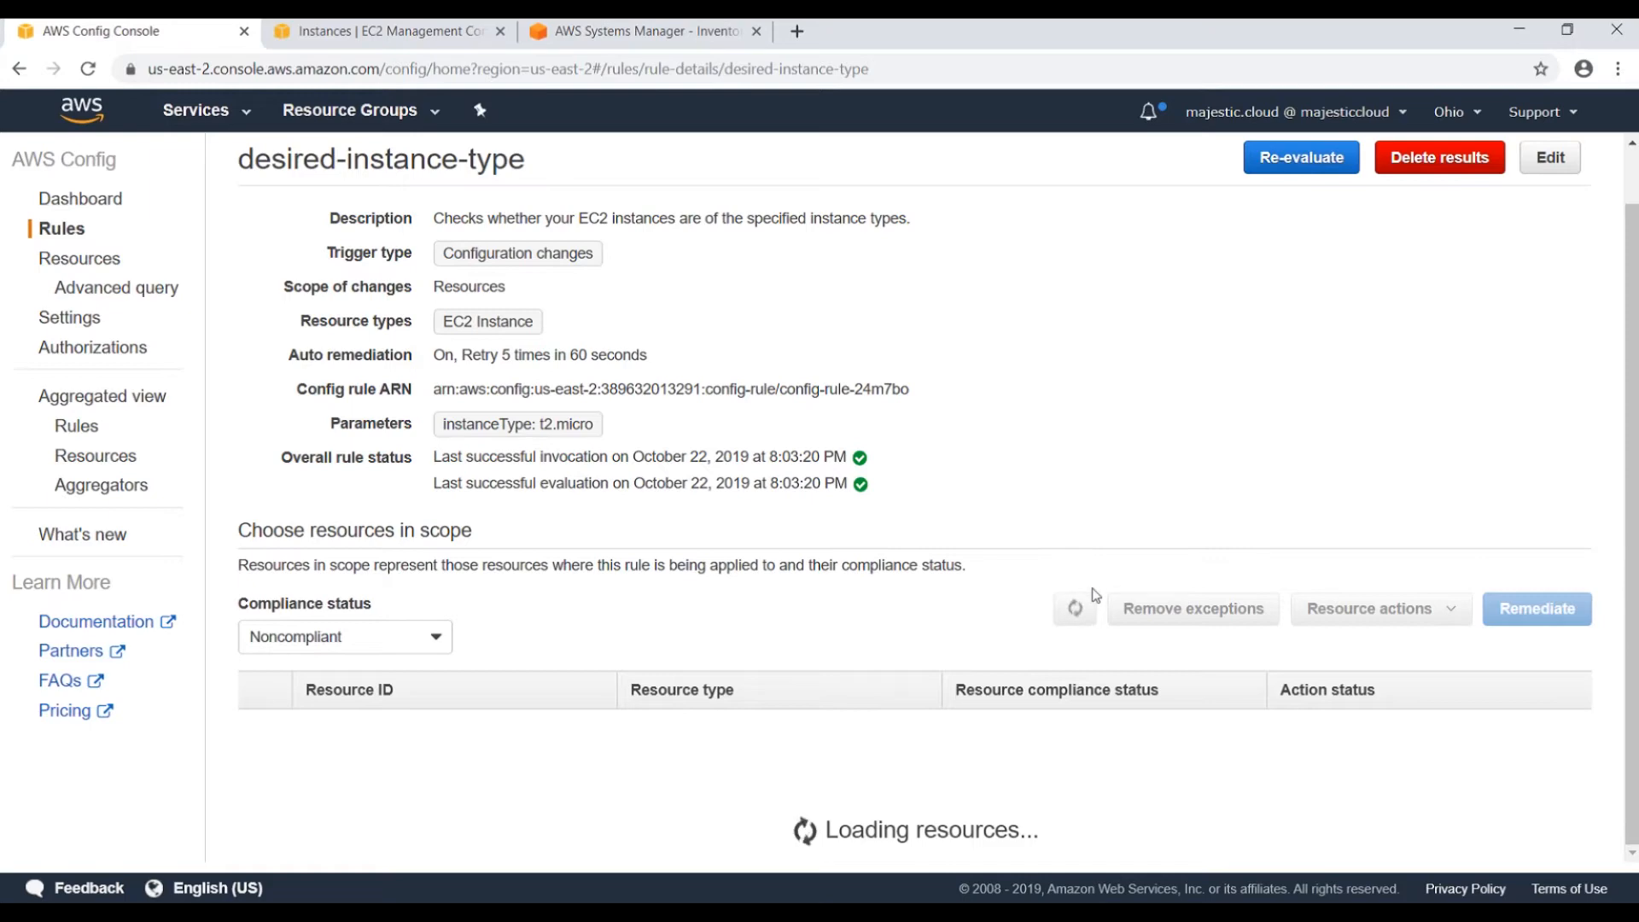
drag(1301, 680, 1420, 680)
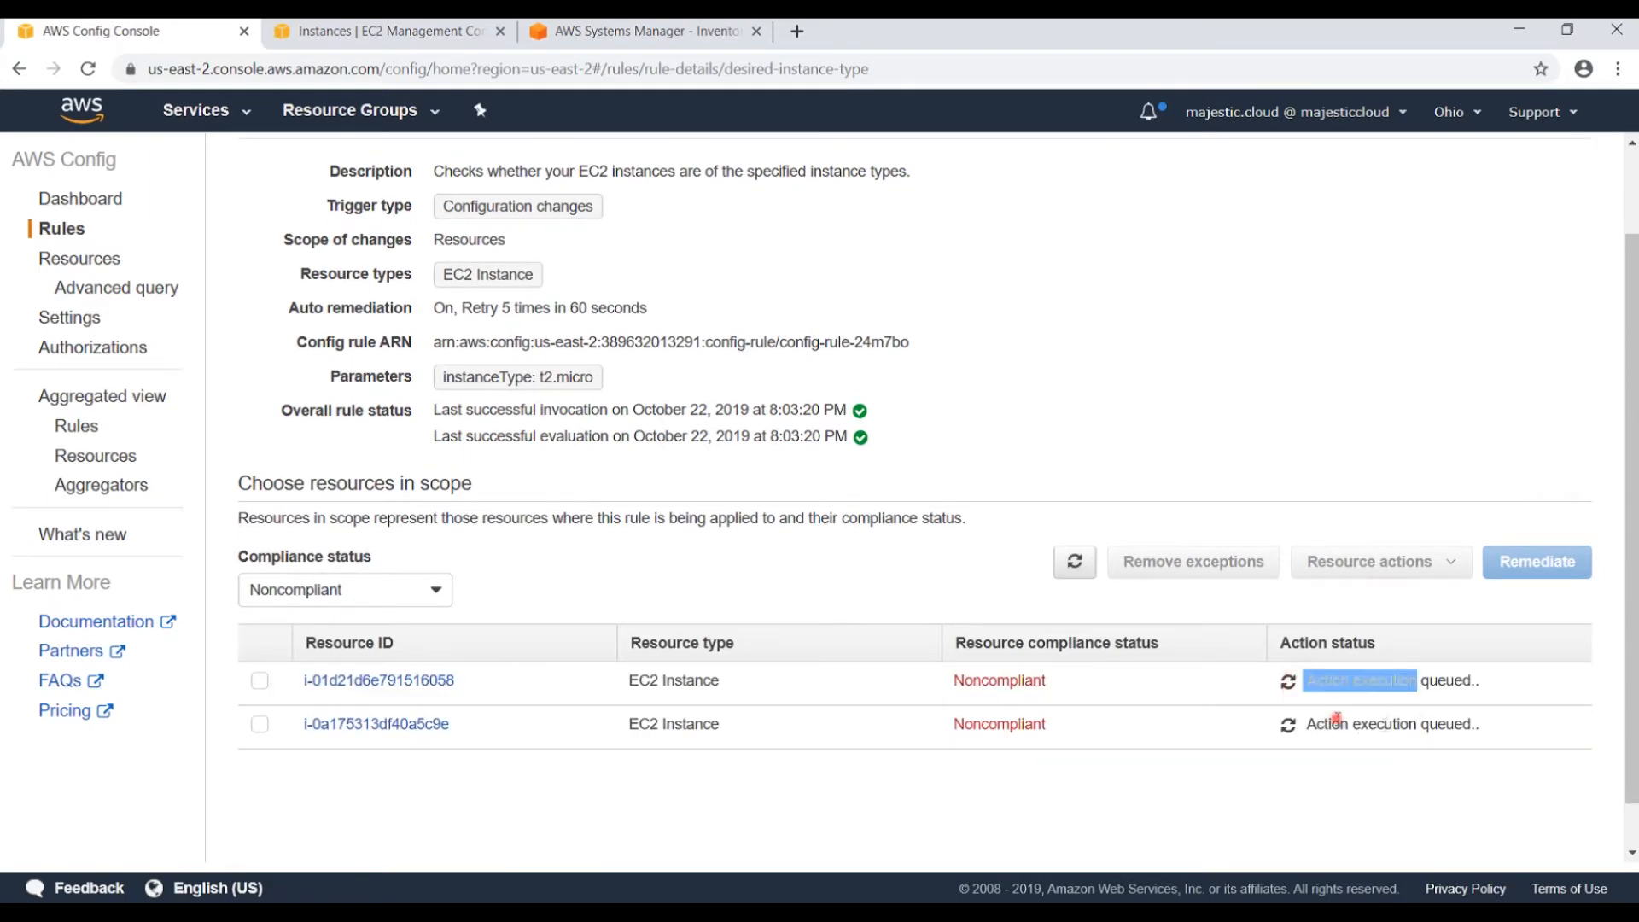
drag(1324, 724, 1447, 724)
Reload the instances until the resized instance comes back as t2.micro and running.
click(367, 31)
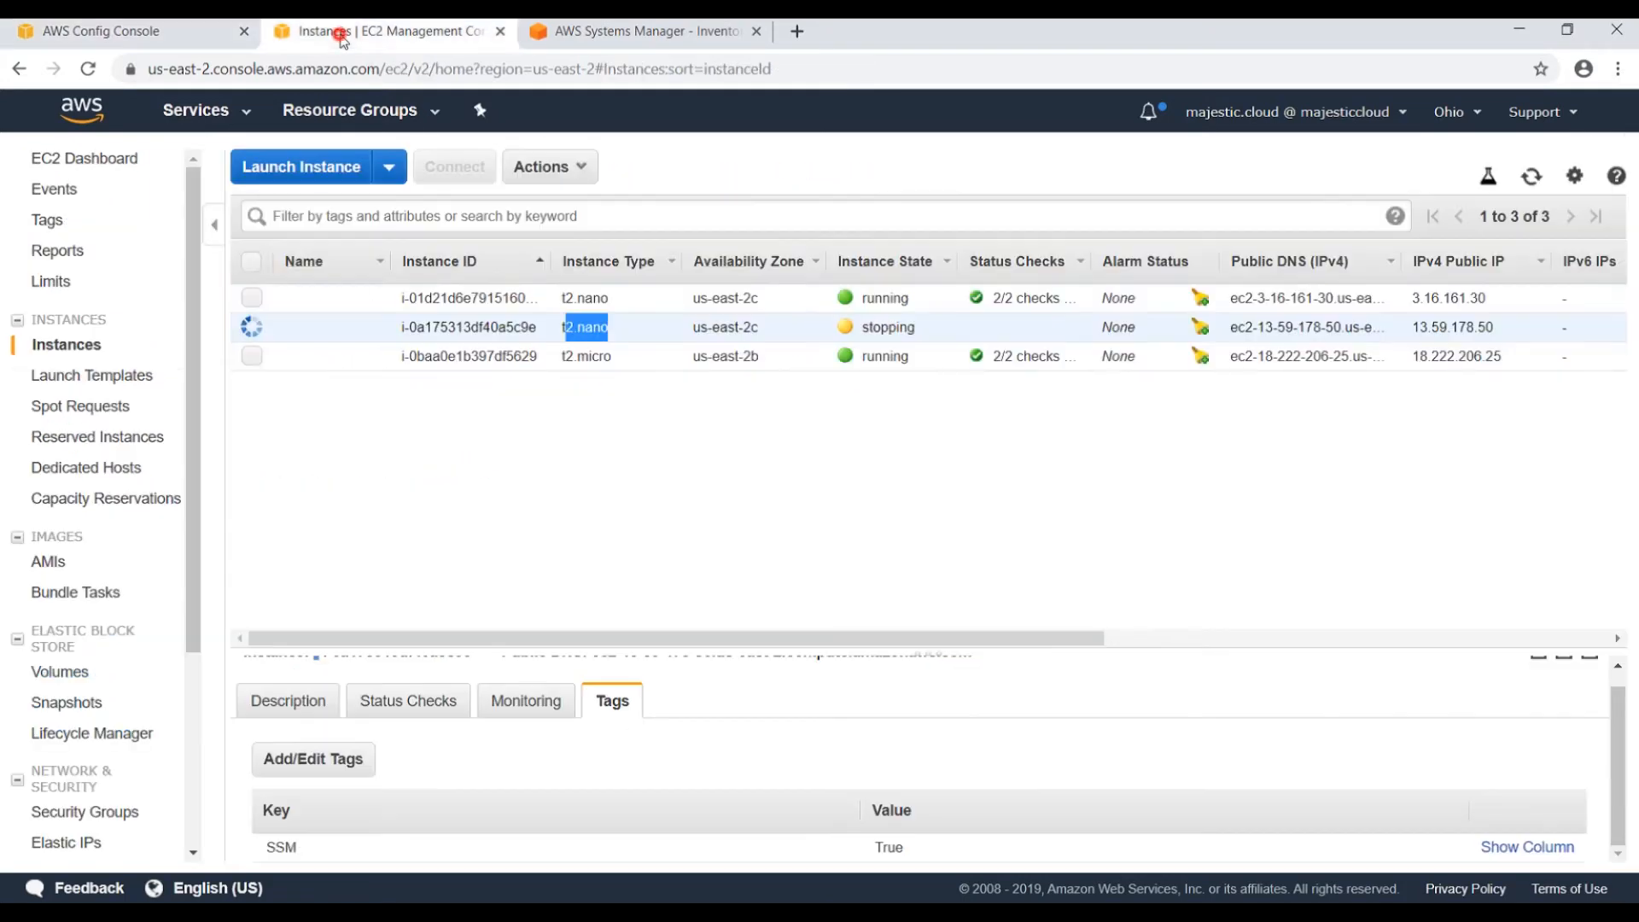
click(1532, 179)
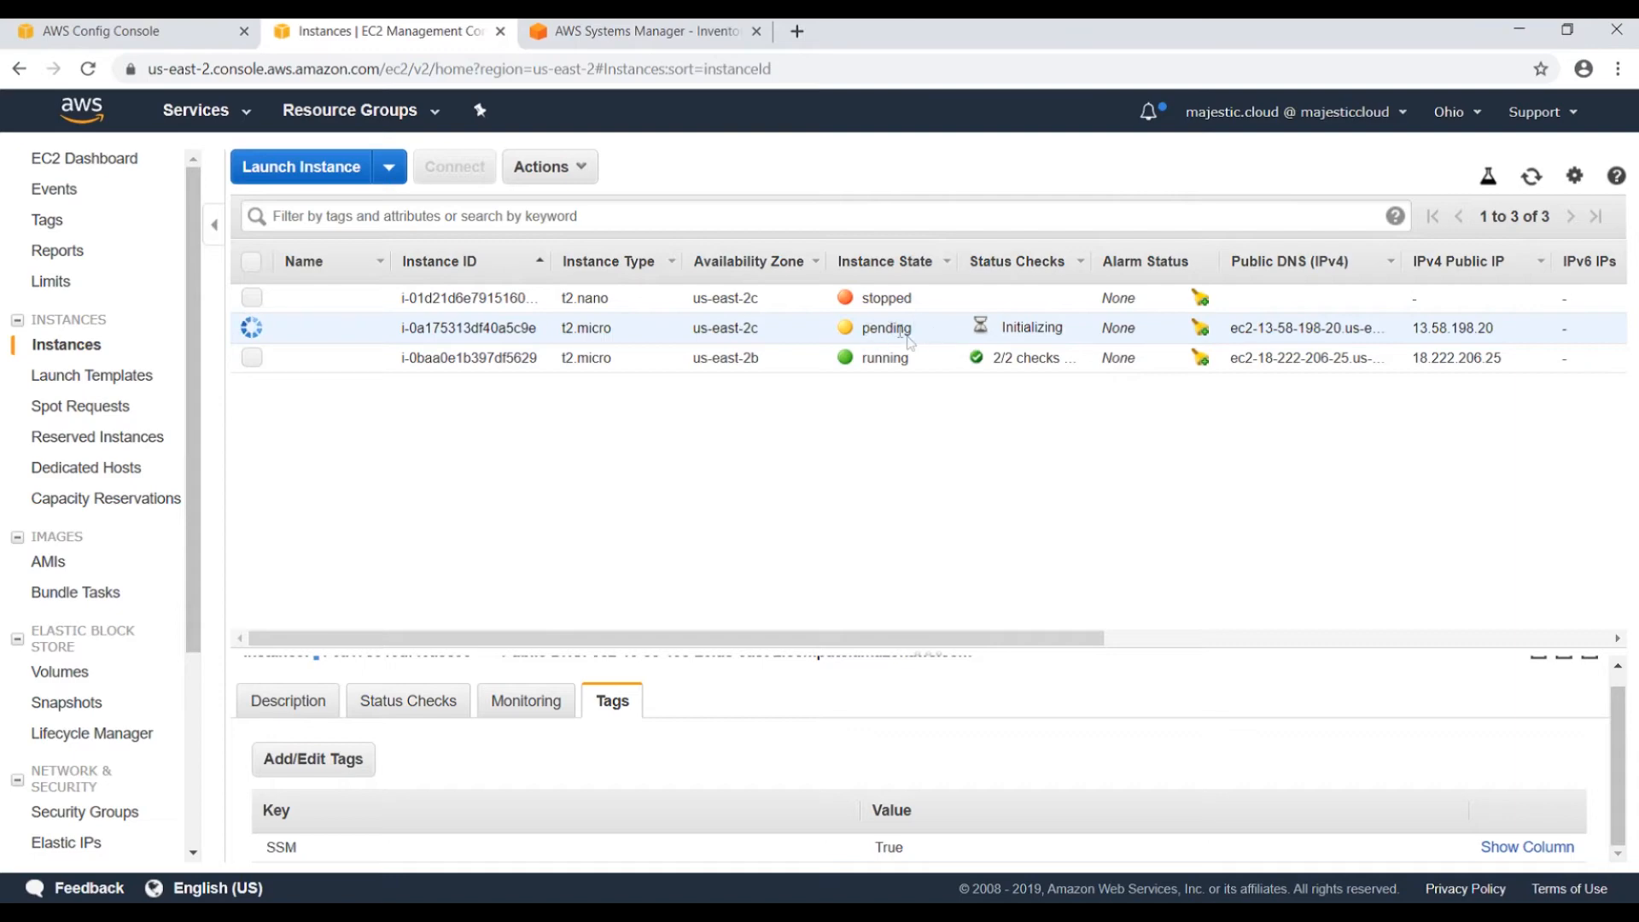
drag(563, 328, 632, 333)
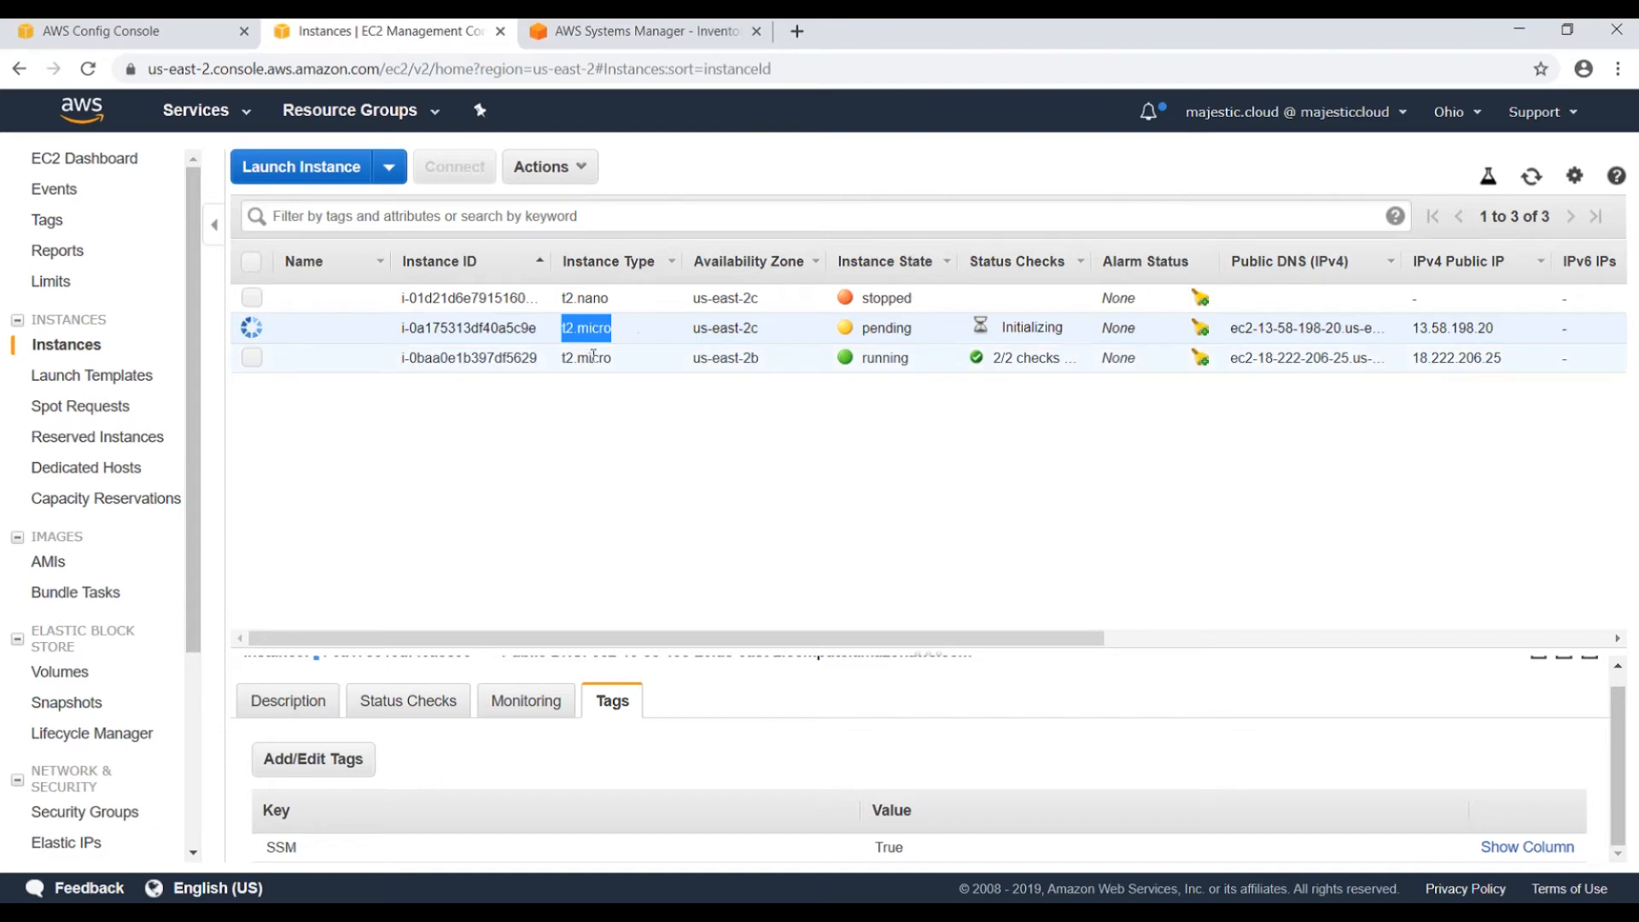
click(686, 430)
click(1531, 177)
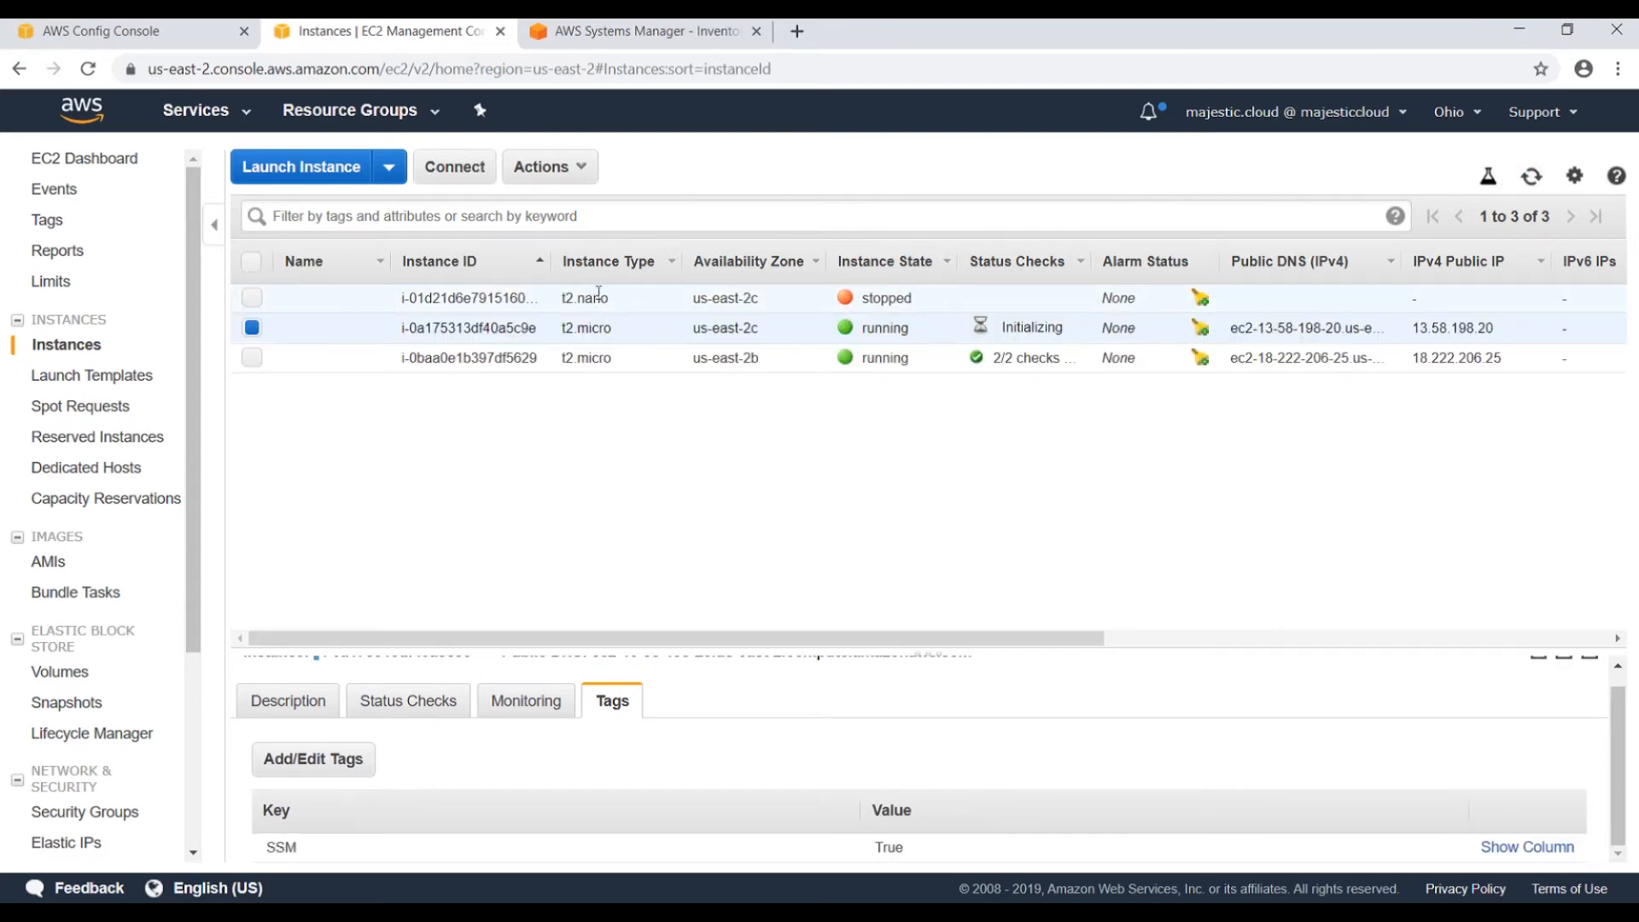
click(1530, 180)
click(1529, 179)
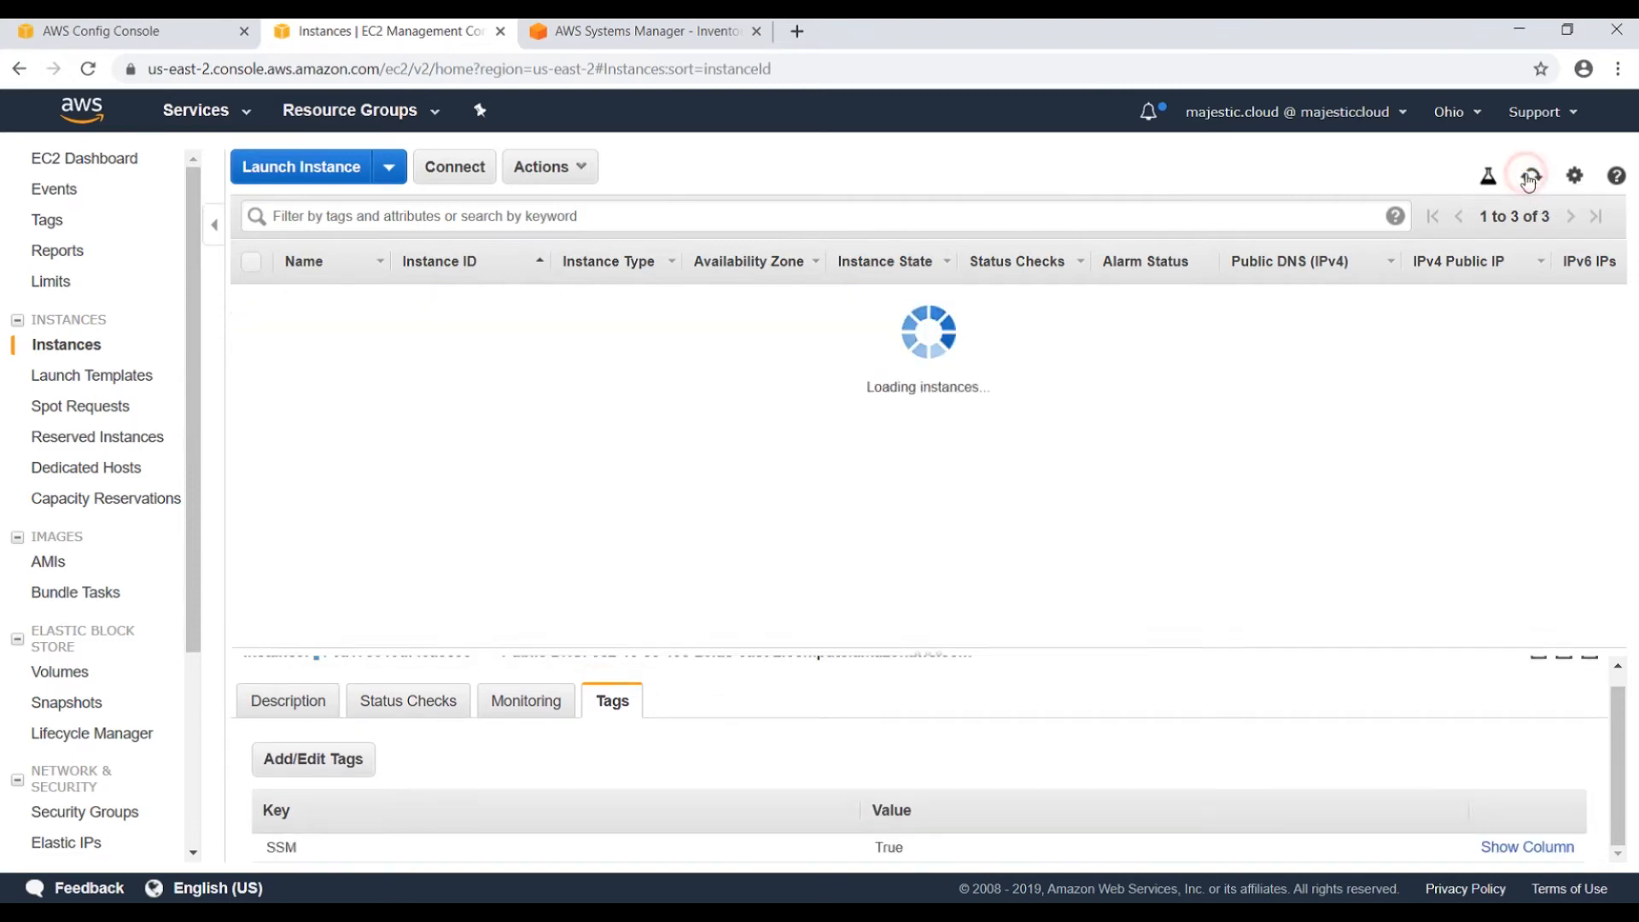
click(1530, 180)
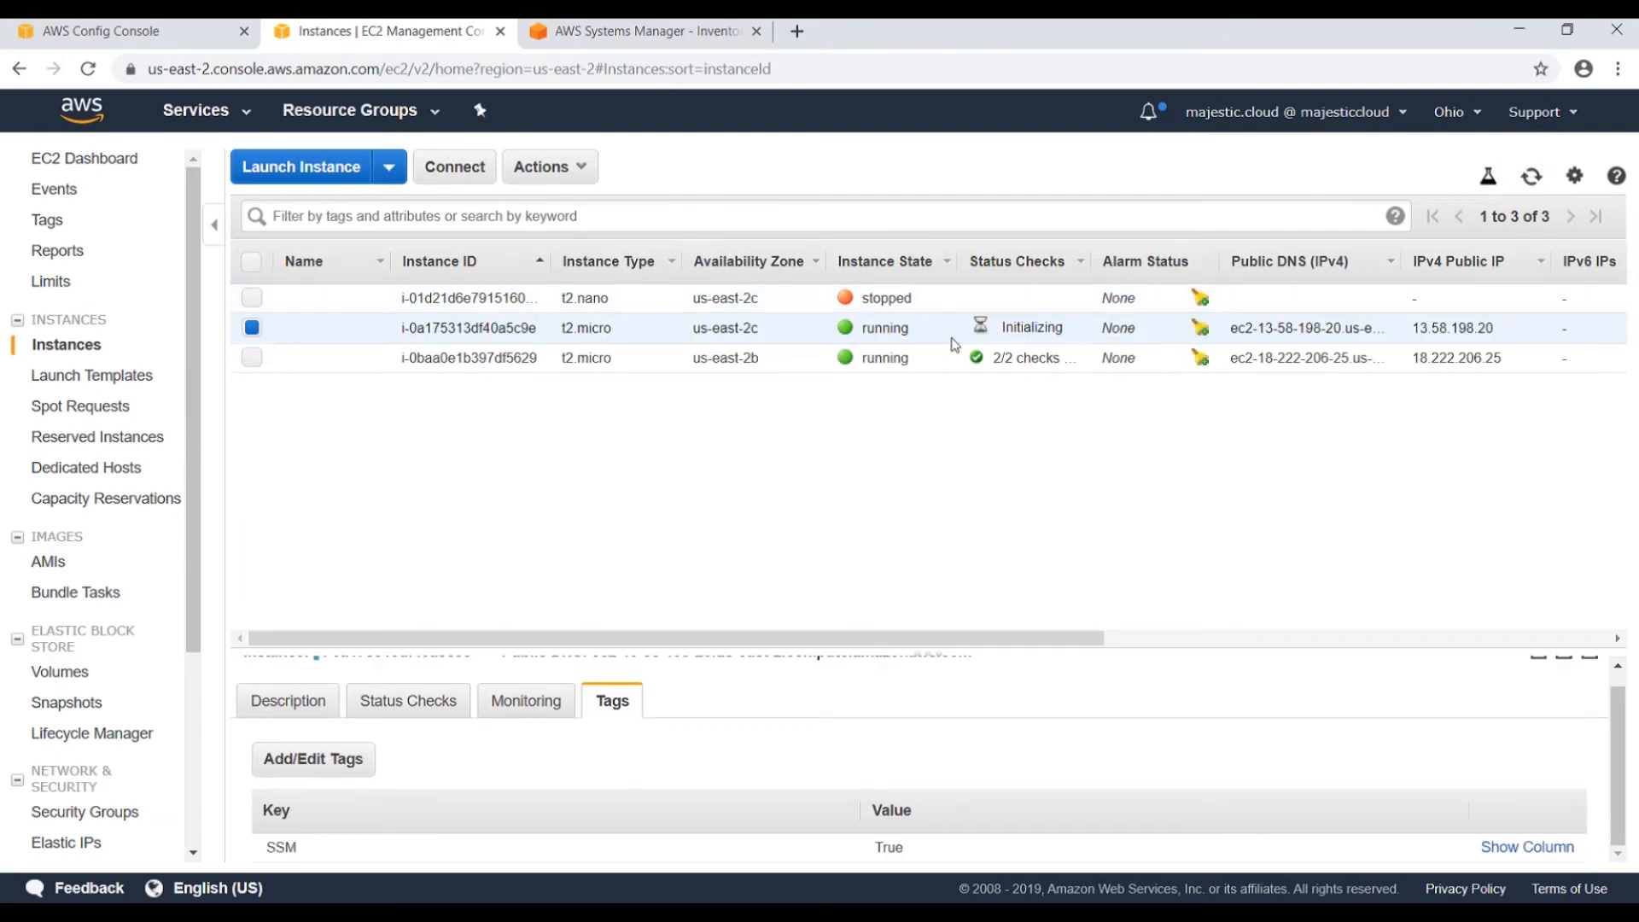
drag(929, 332, 681, 325)
click(732, 479)
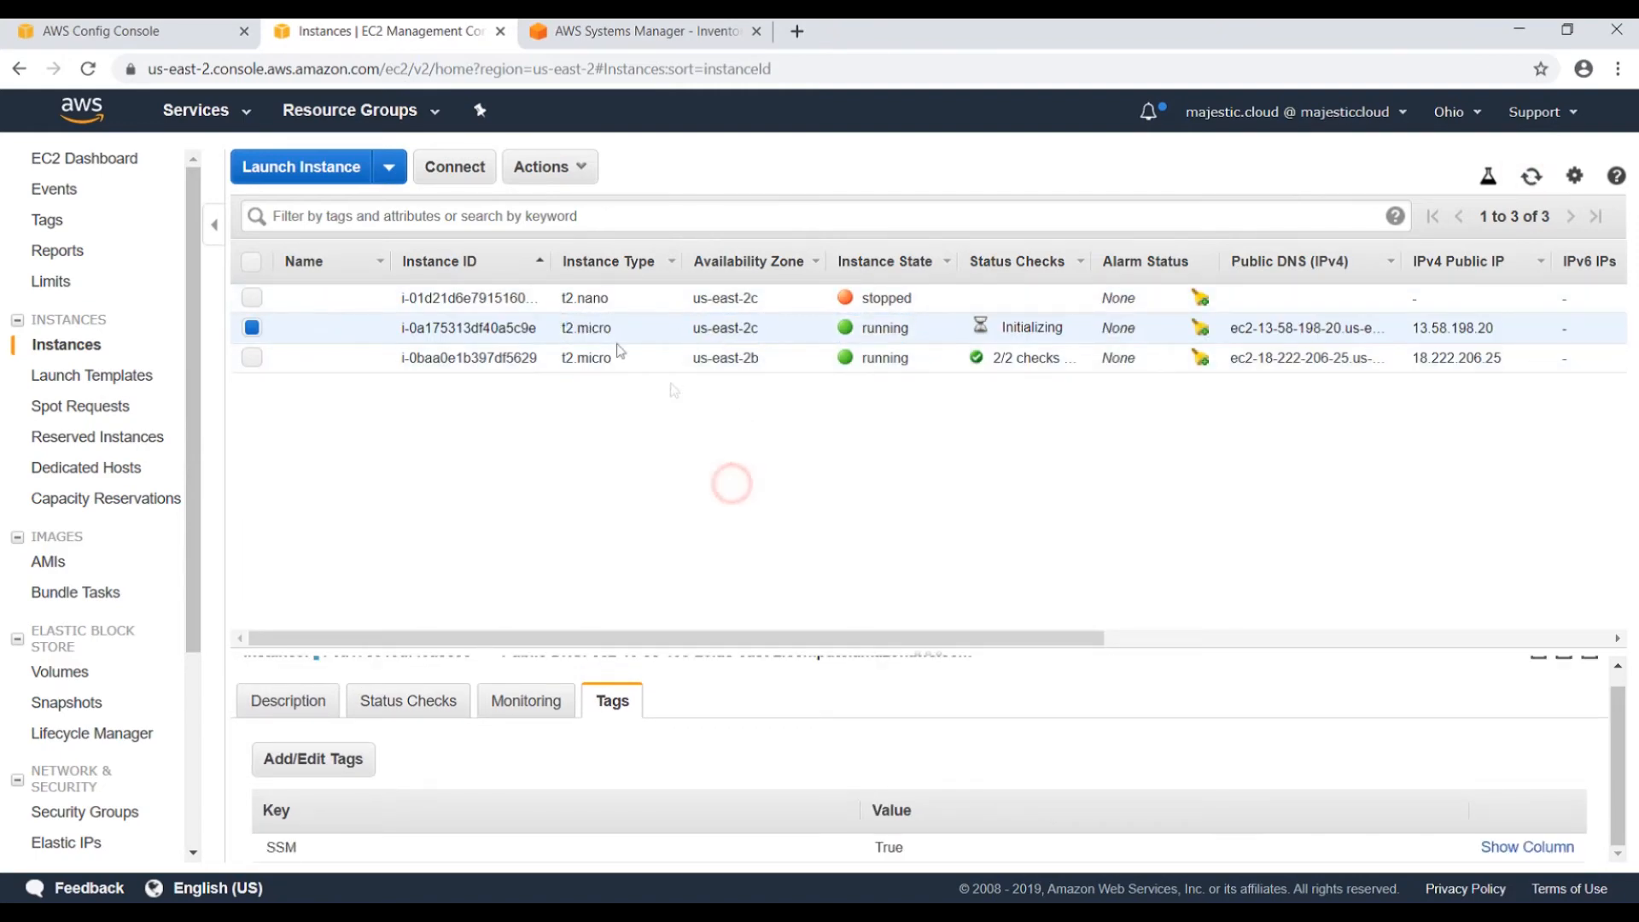
Confirm the other instance also restarts as t2.micro, then return to the Config rule.
click(1531, 178)
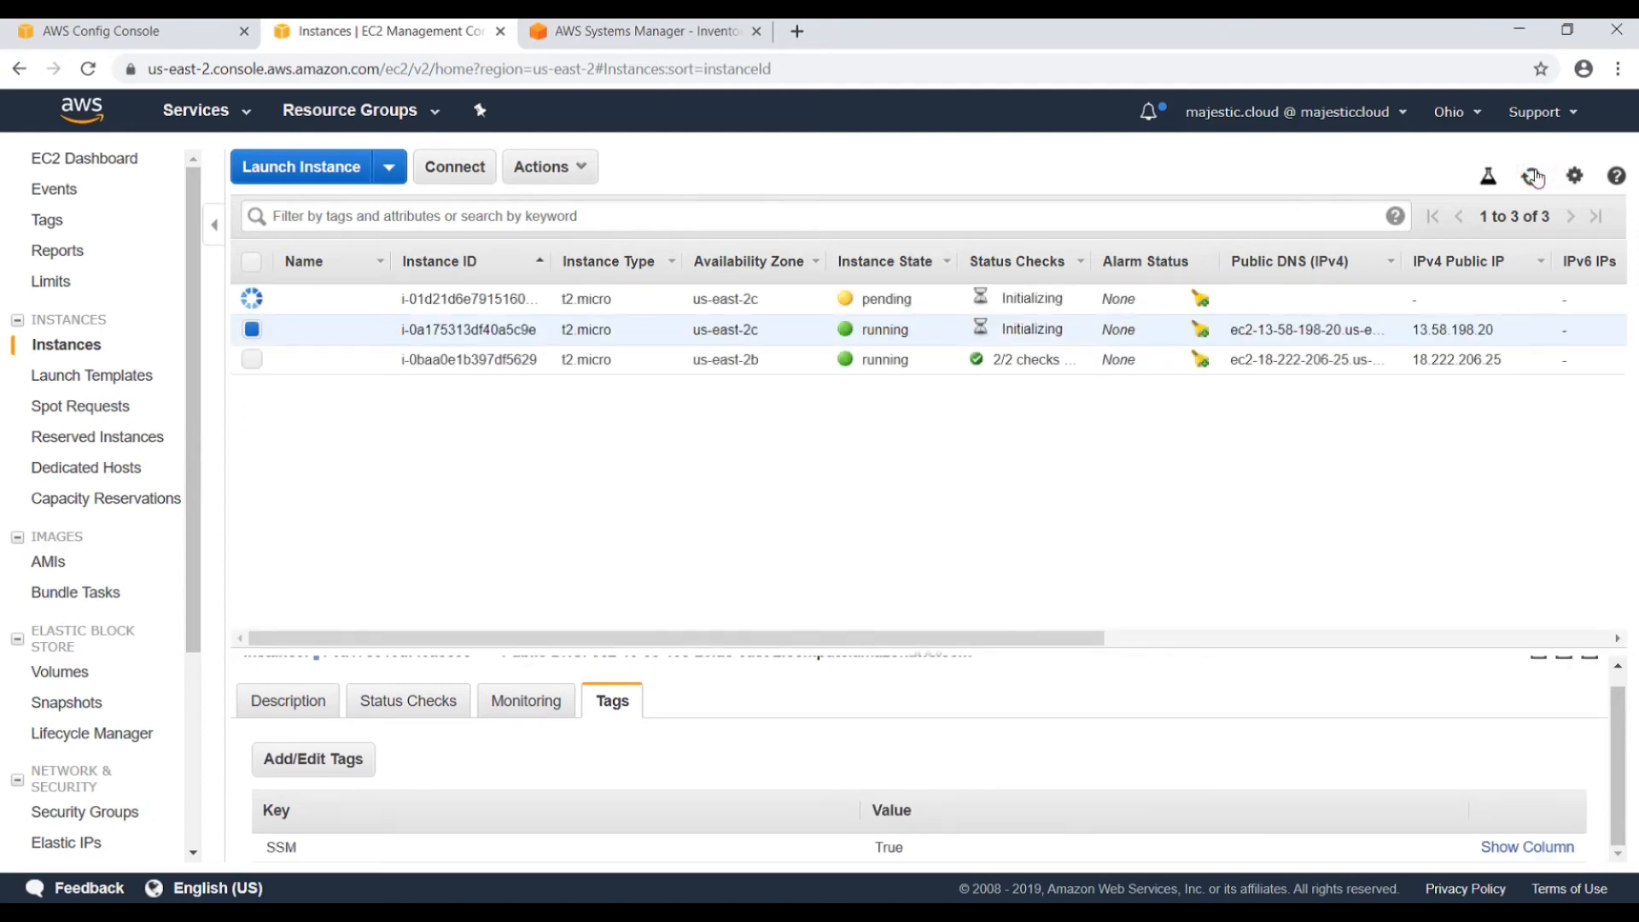
click(633, 299)
drag(561, 301, 613, 300)
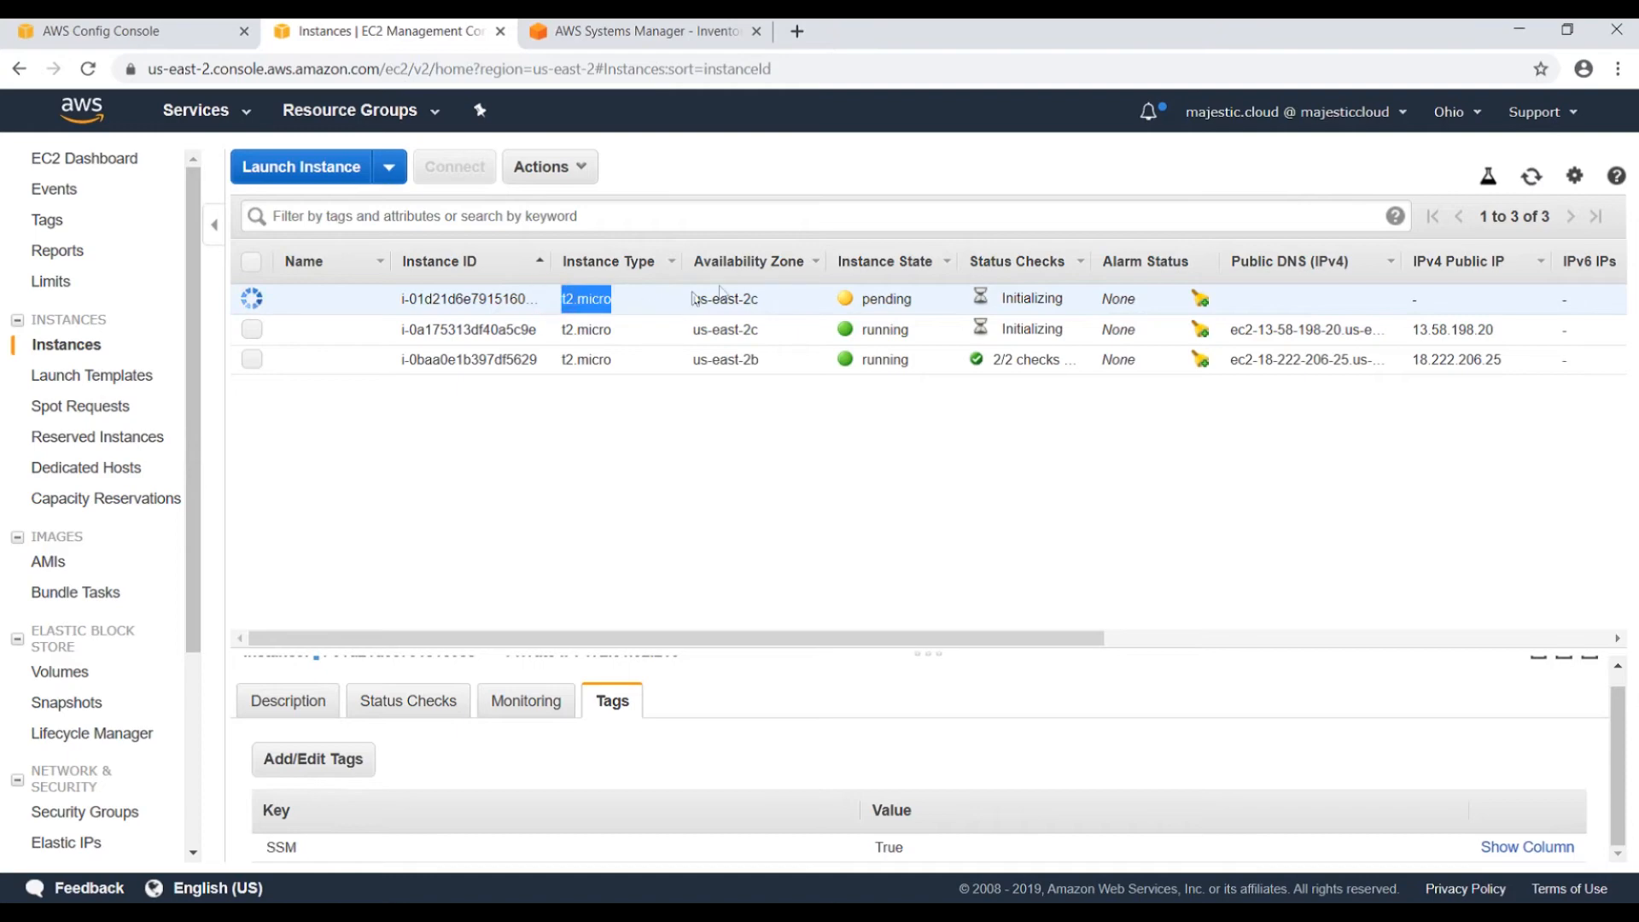
drag(864, 298, 911, 299)
click(1528, 180)
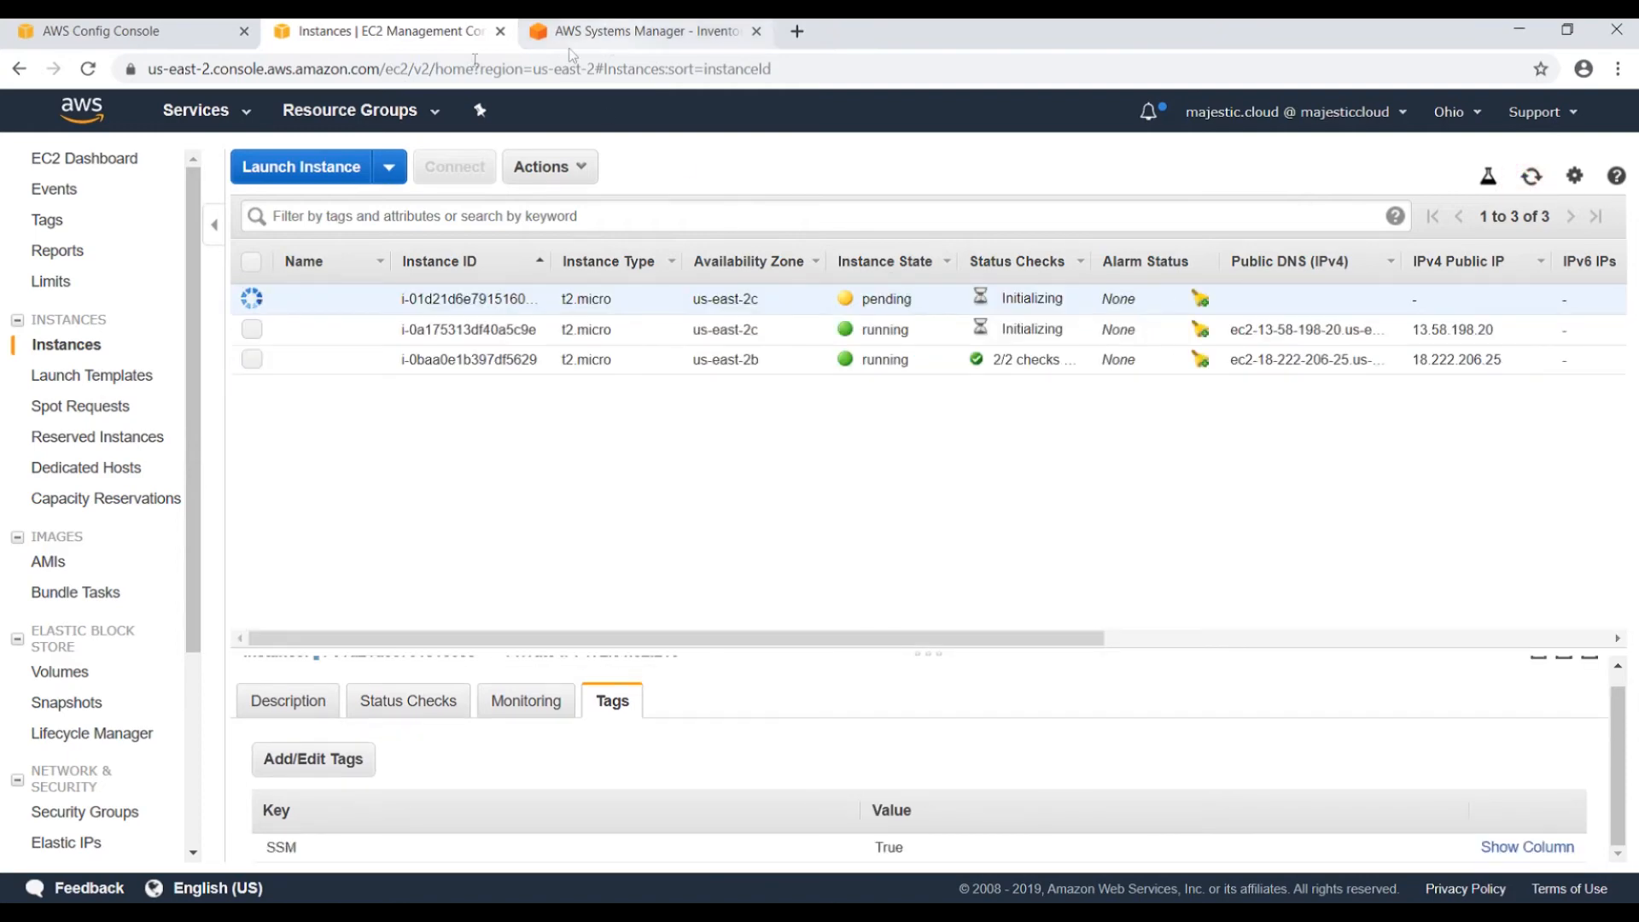
click(117, 36)
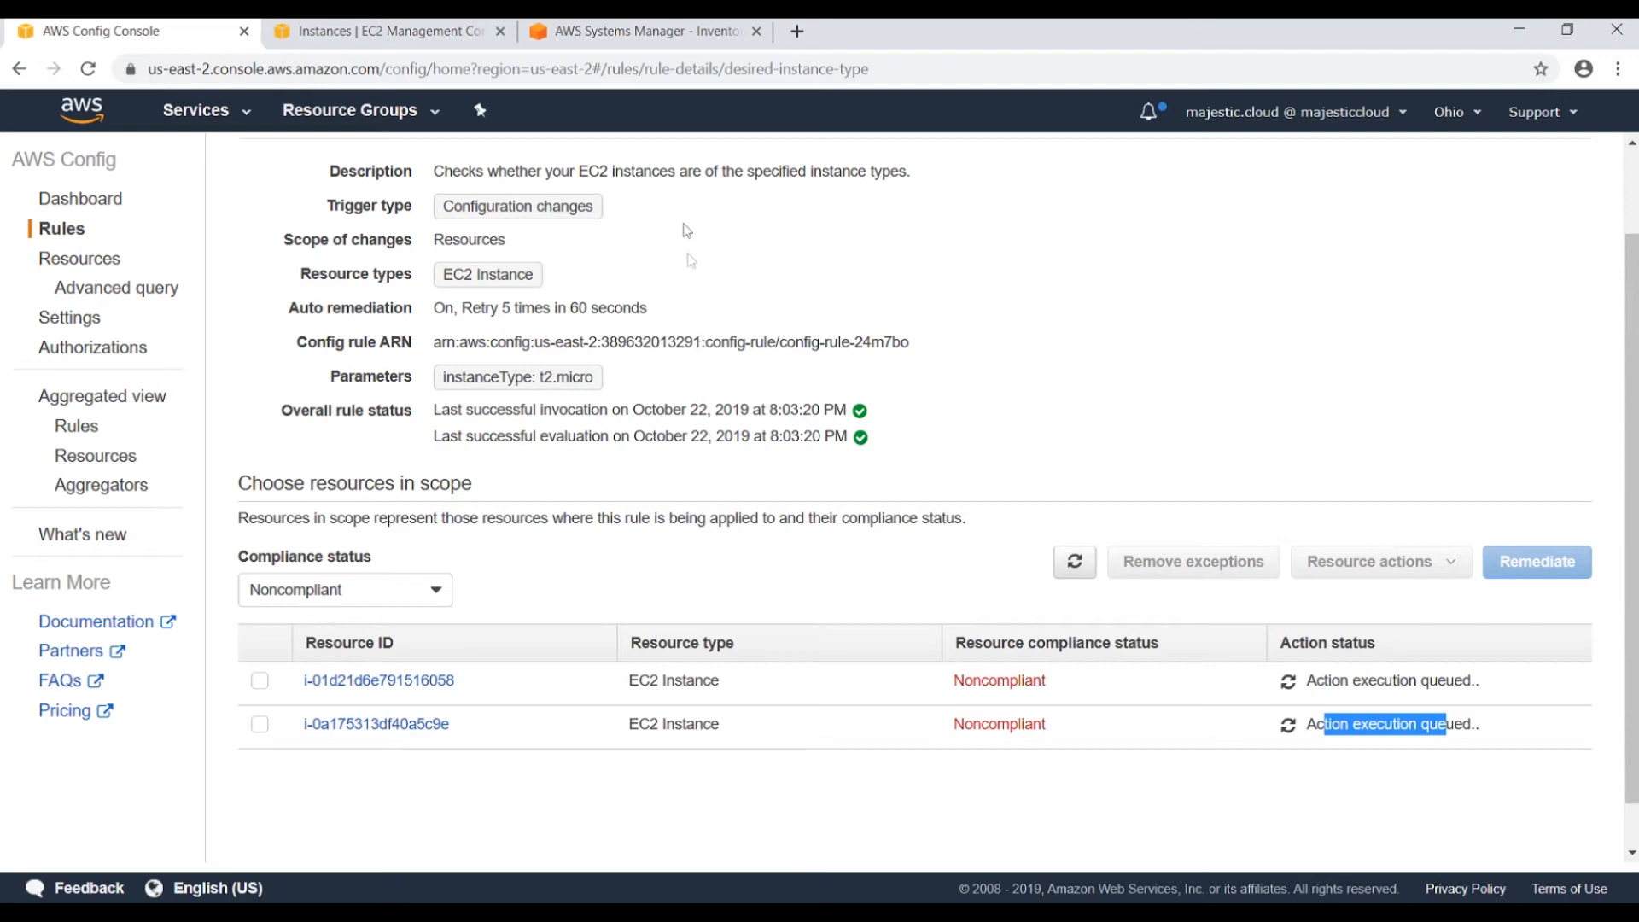
Open Systems Manager Automation and review the two in-progress AWS-ResizeInstance executions.
click(590, 38)
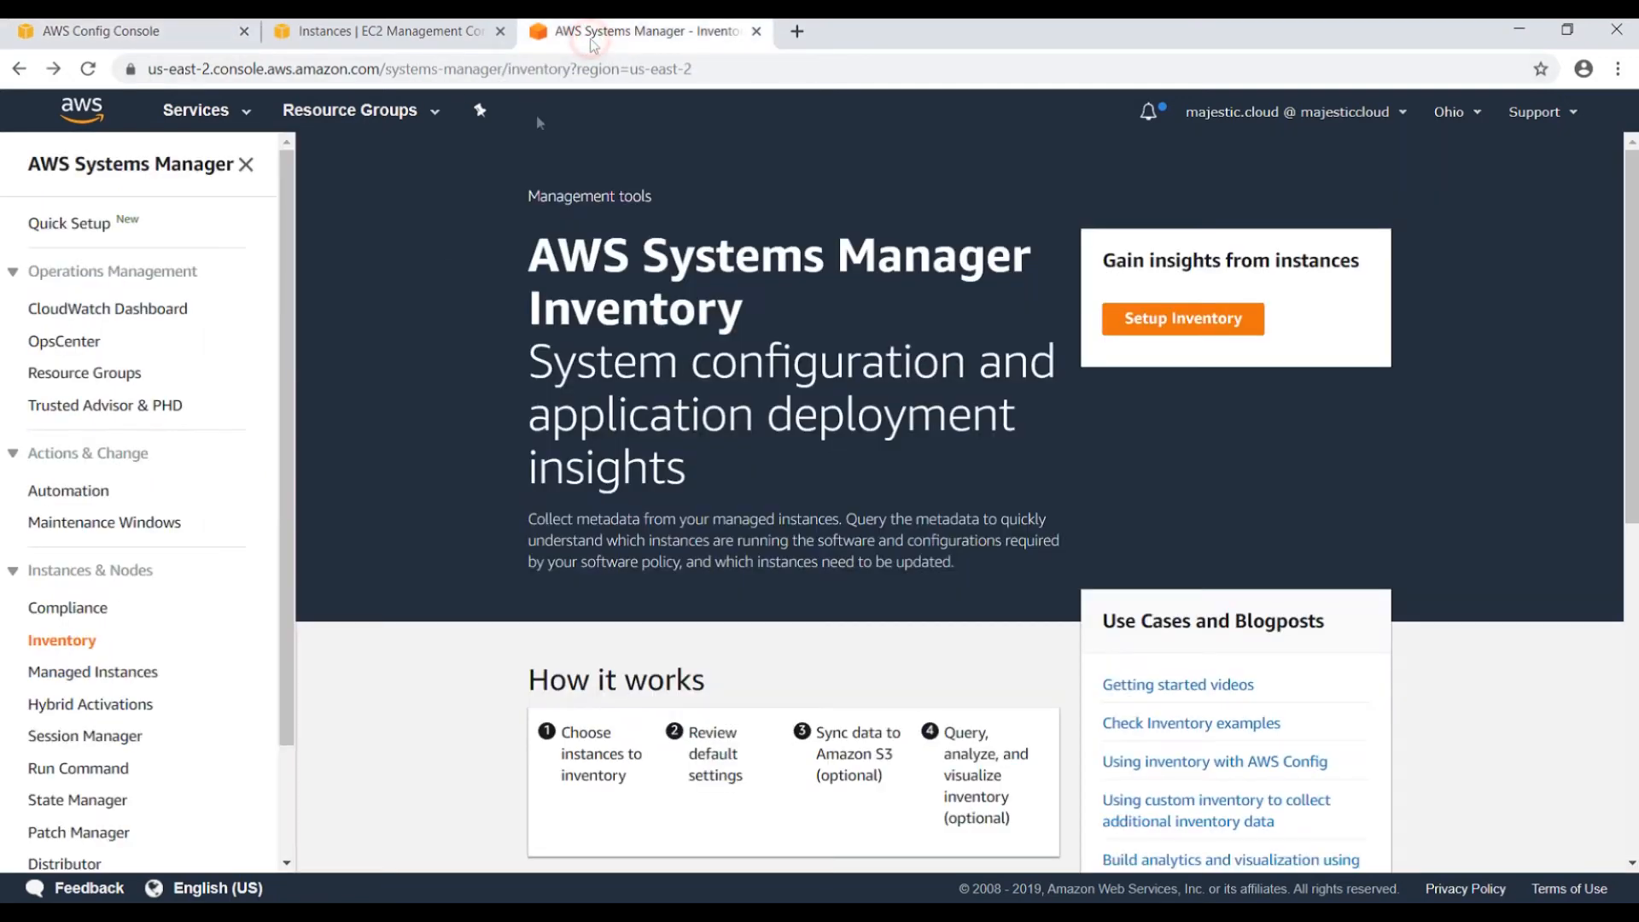
click(70, 495)
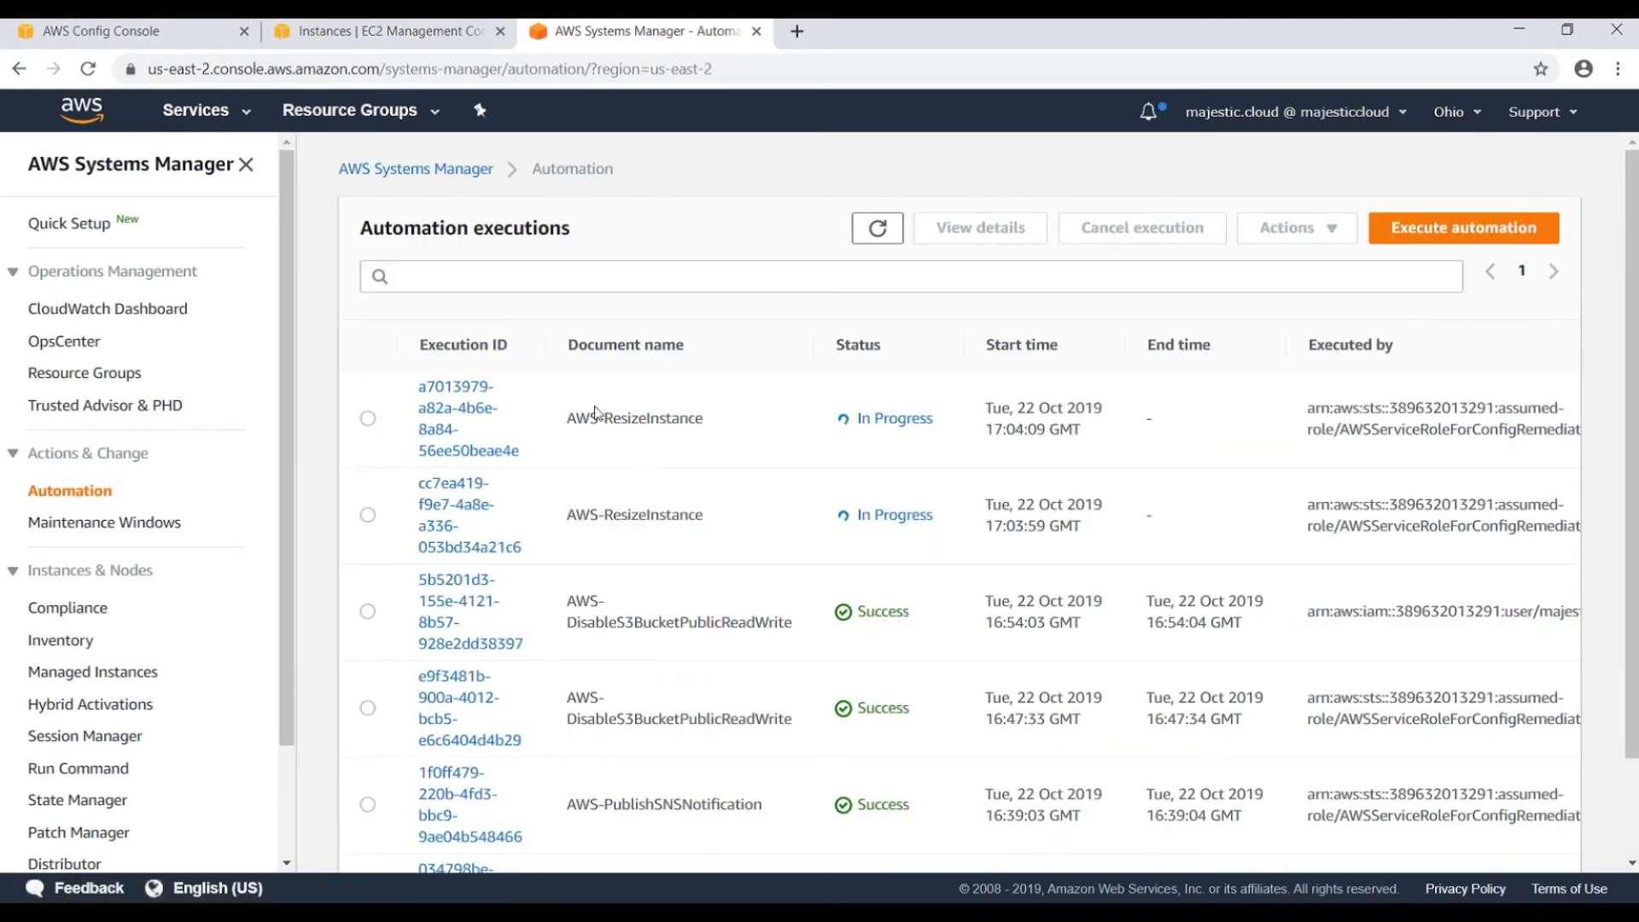
drag(570, 412, 732, 429)
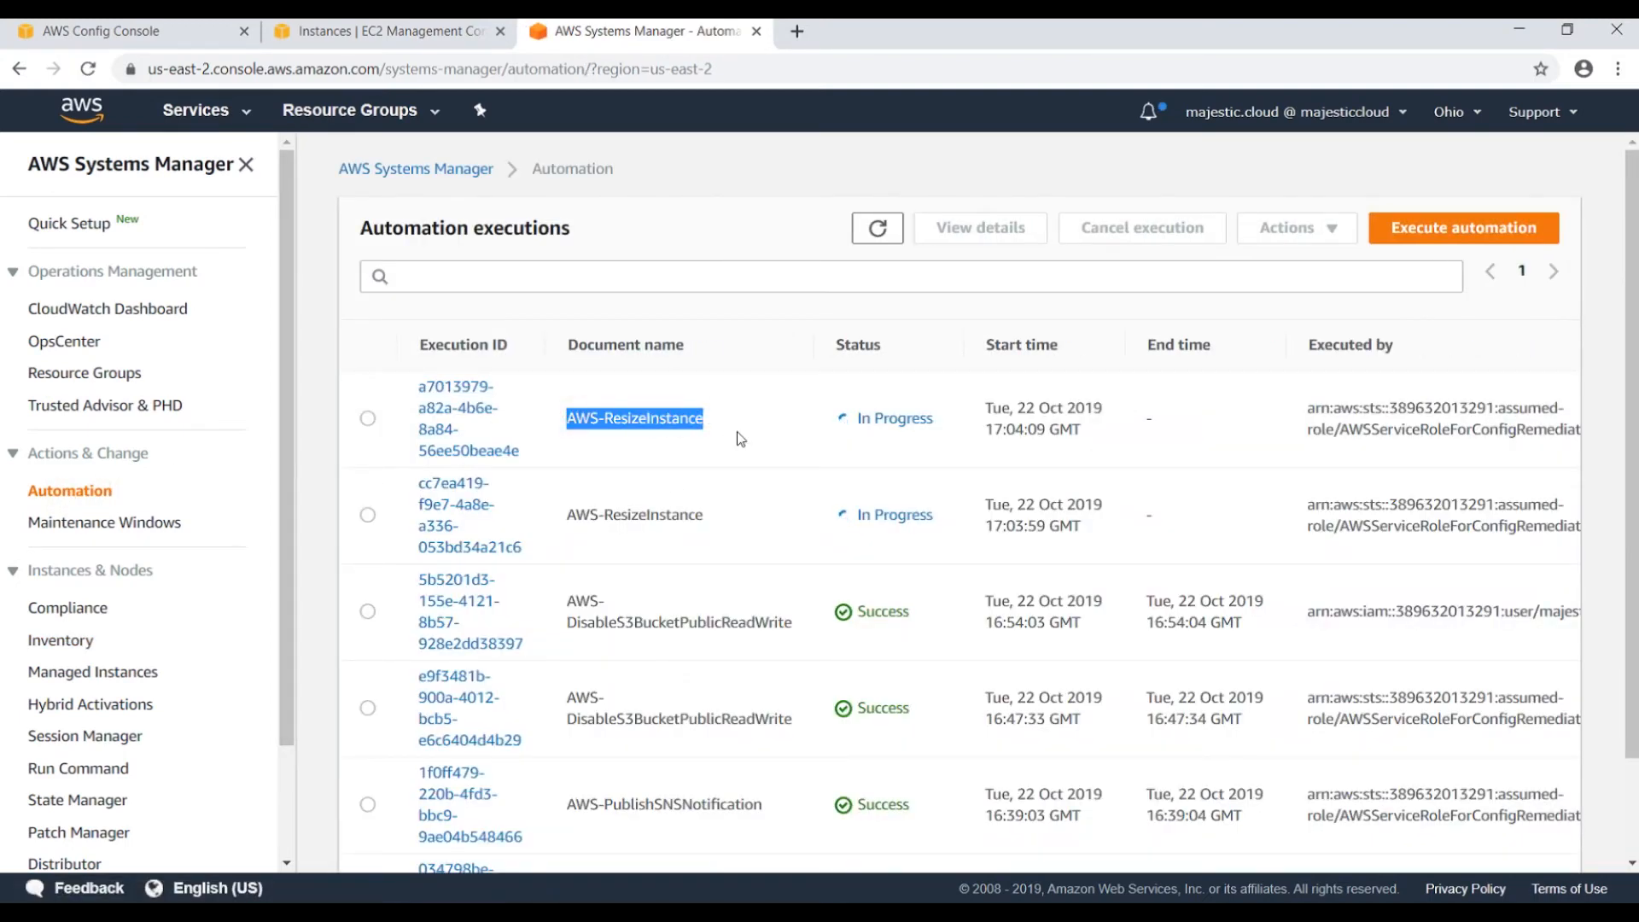
click(638, 511)
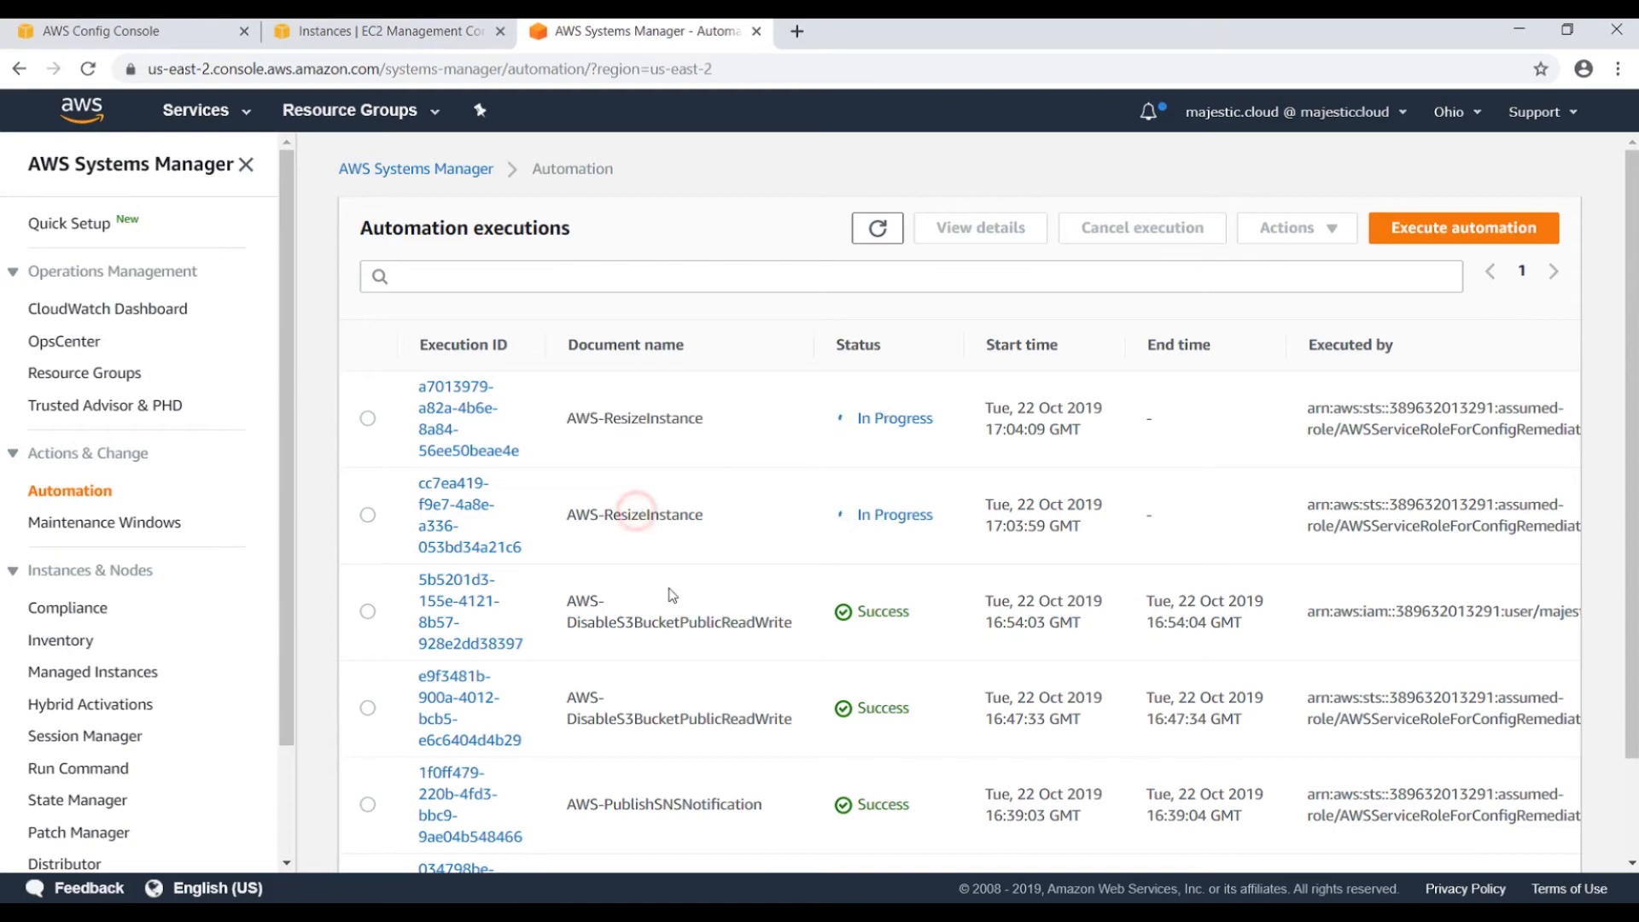
scroll(735, 592, down, 2)
scroll(698, 542, up, 2)
scroll(128, 496, down, 3)
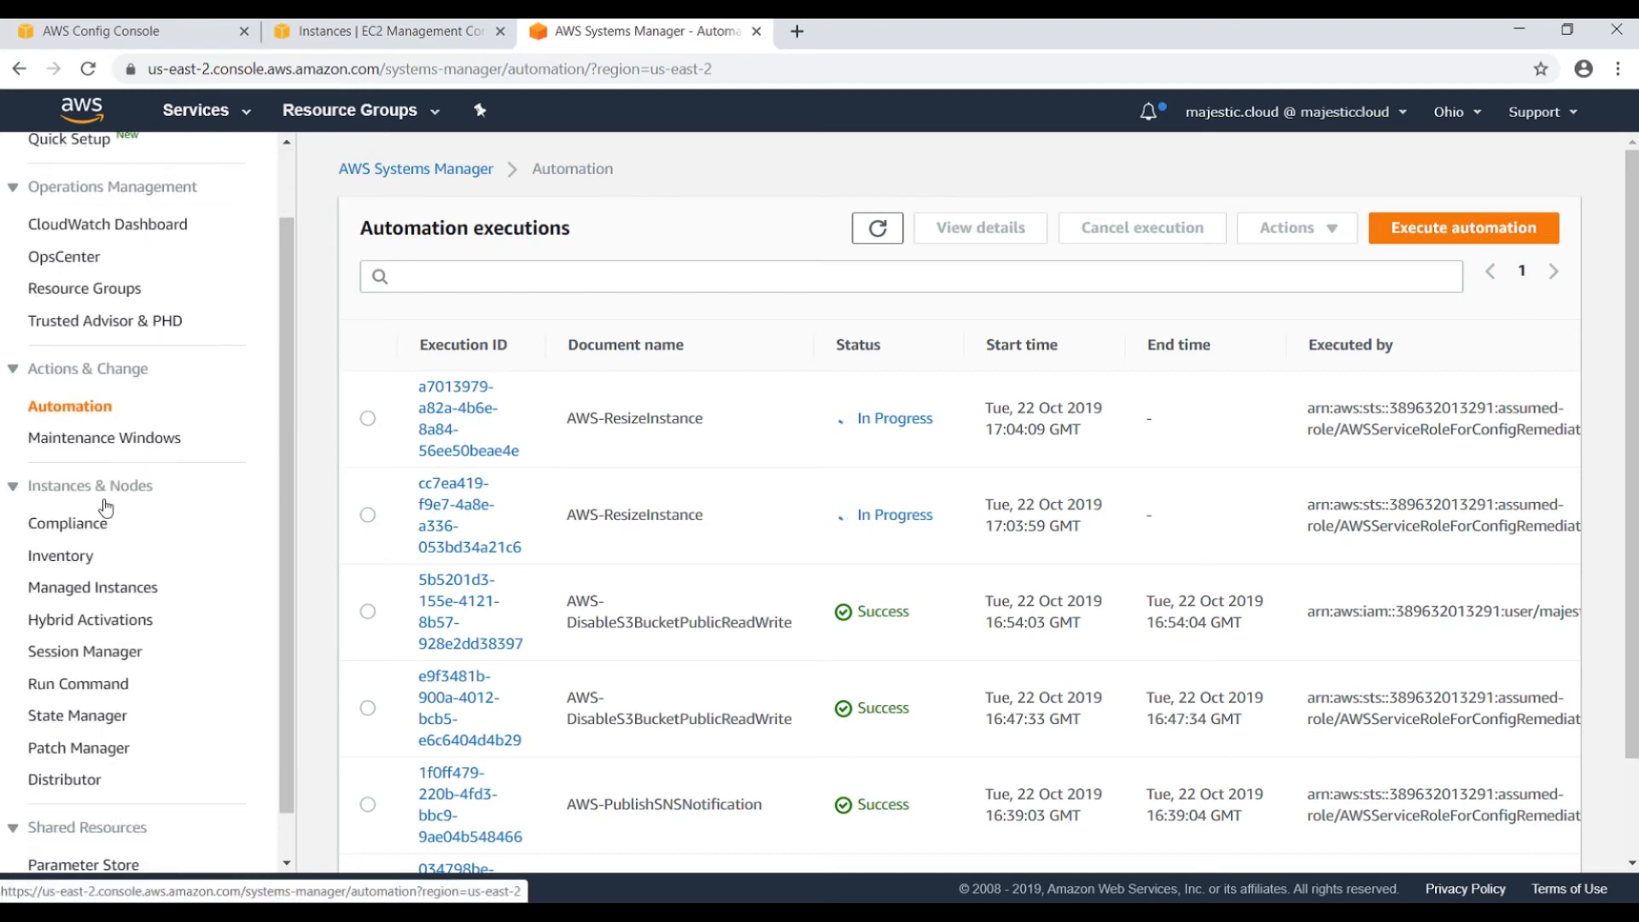
scroll(154, 423, up, 3)
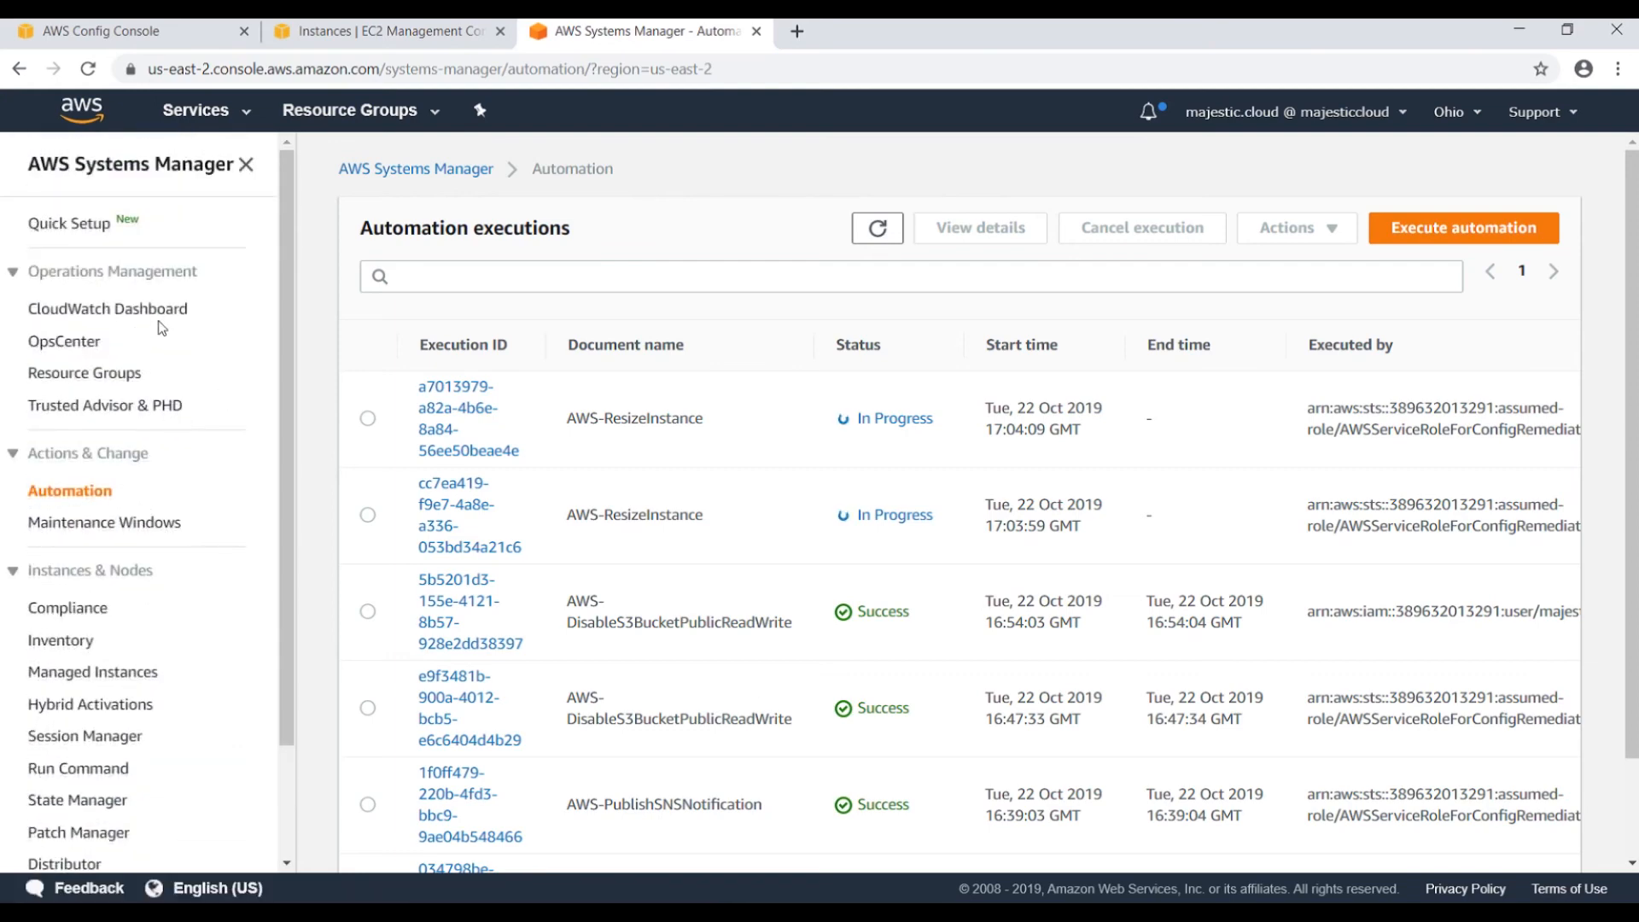
scroll(161, 328, down, 3)
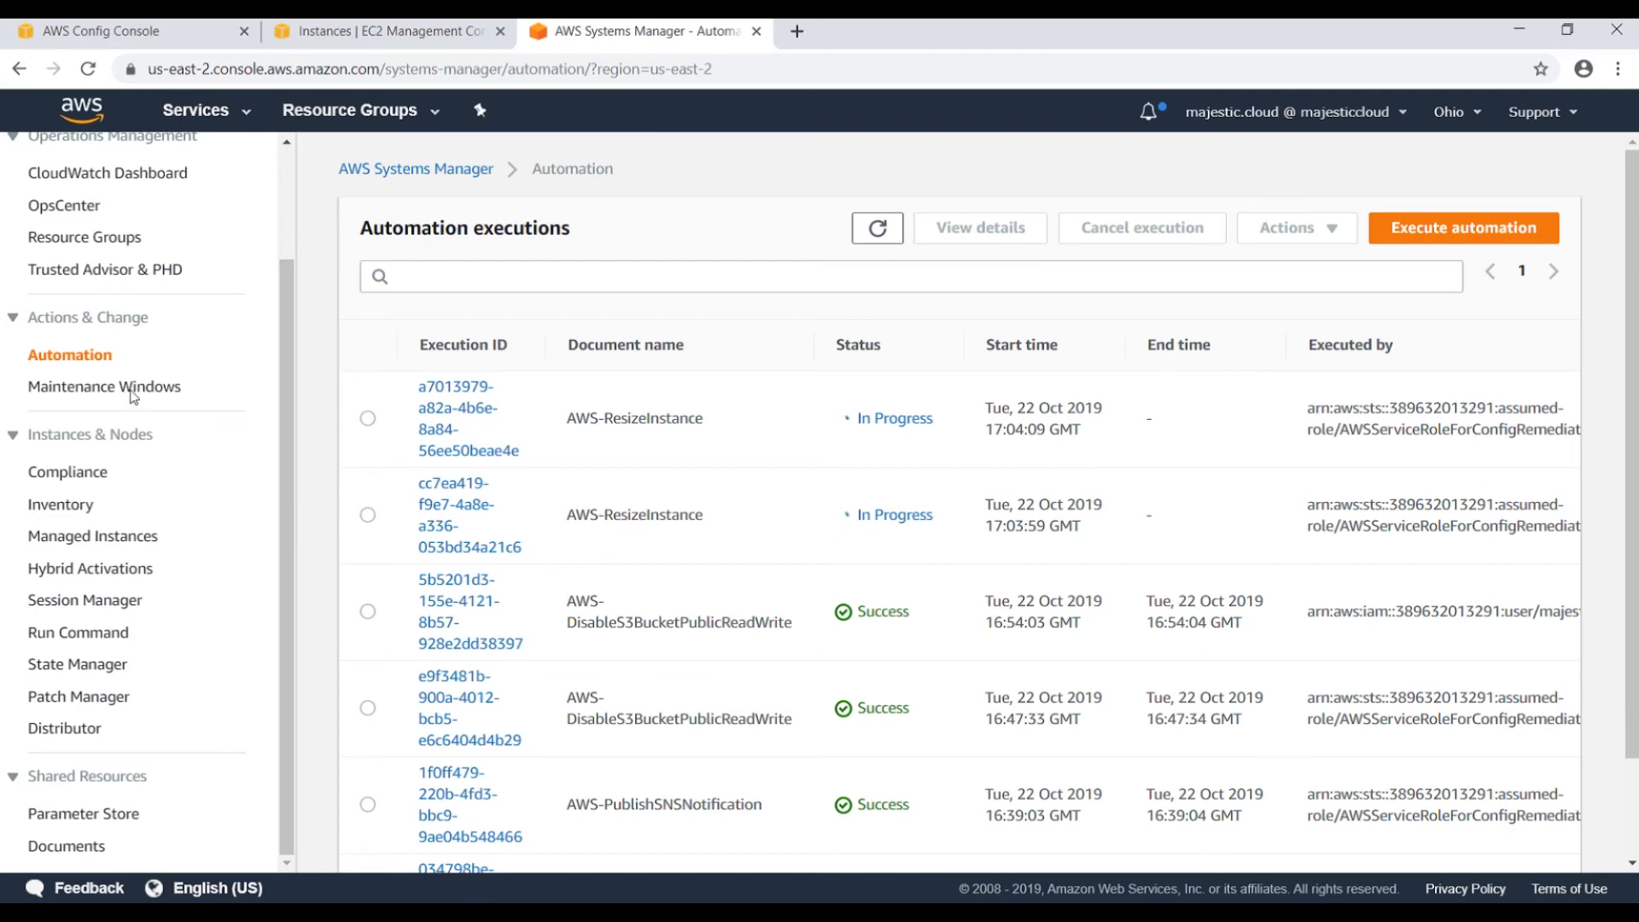
scroll(179, 354, up, 3)
scroll(179, 354, down, 3)
click(67, 847)
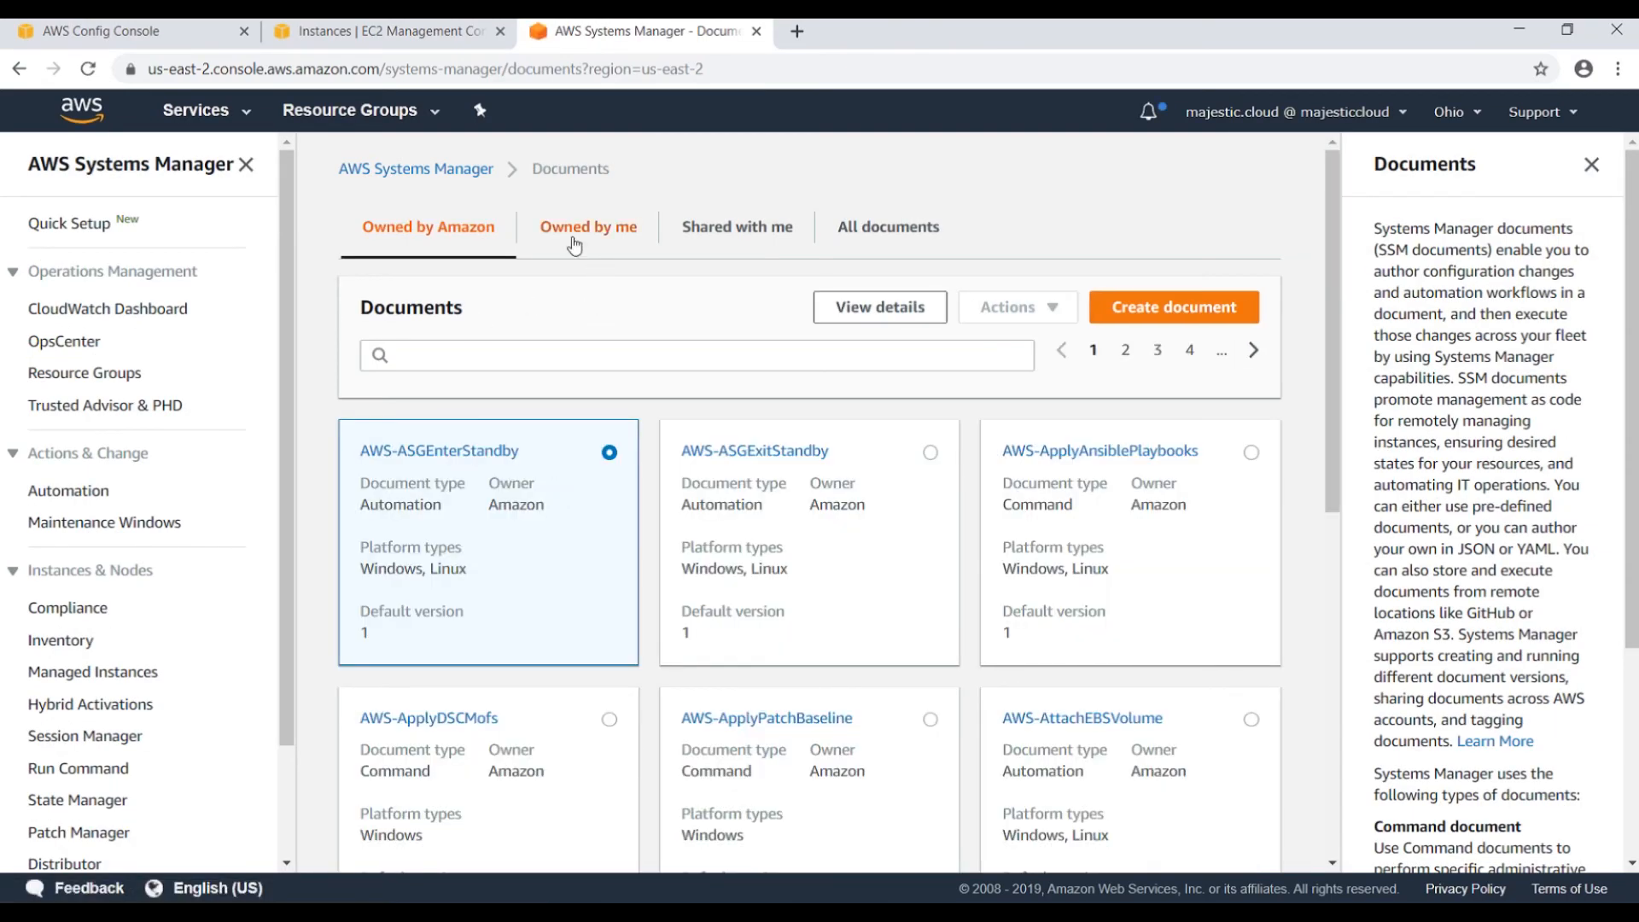
scroll(538, 345, down, 5)
scroll(538, 345, down, 3)
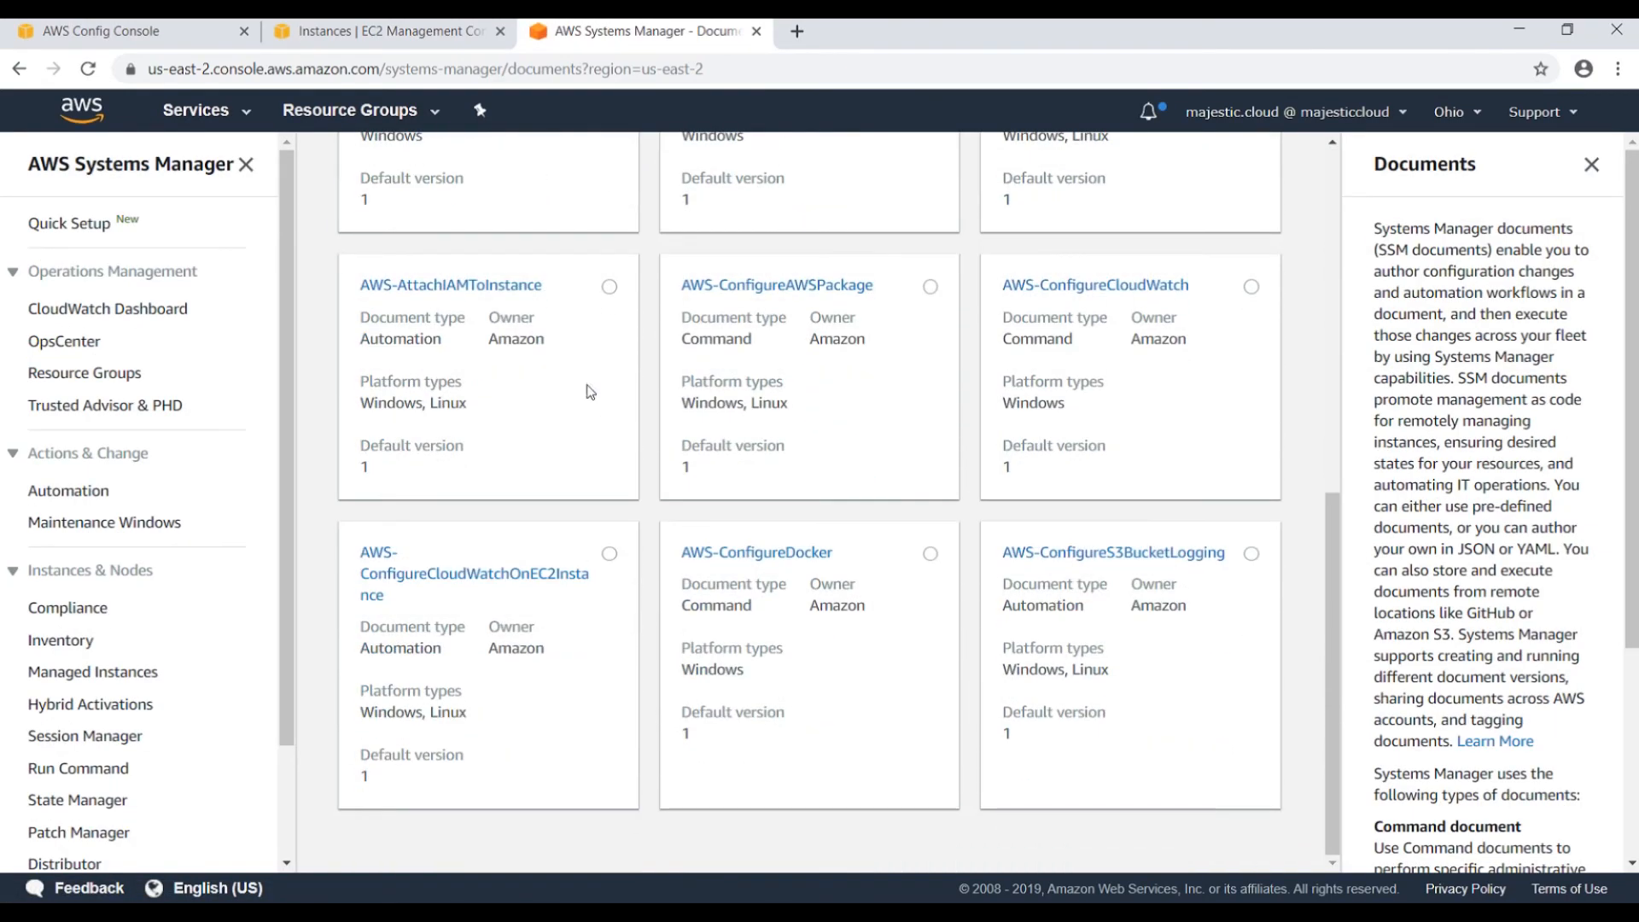
scroll(538, 345, up, 8)
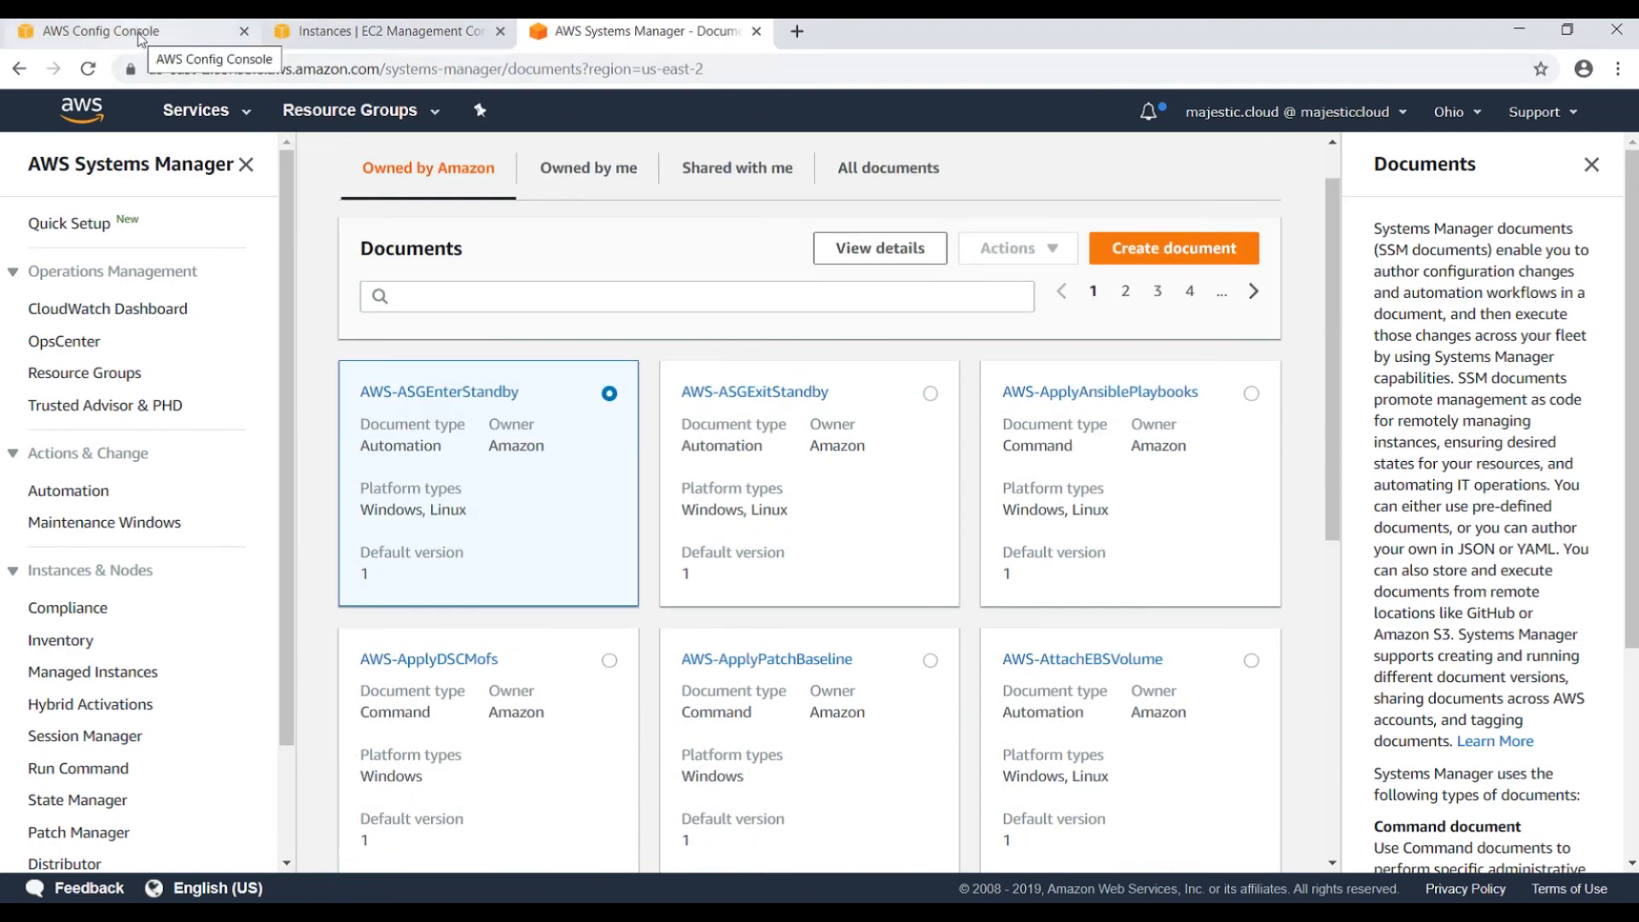
click(132, 29)
scroll(999, 449, up, 2)
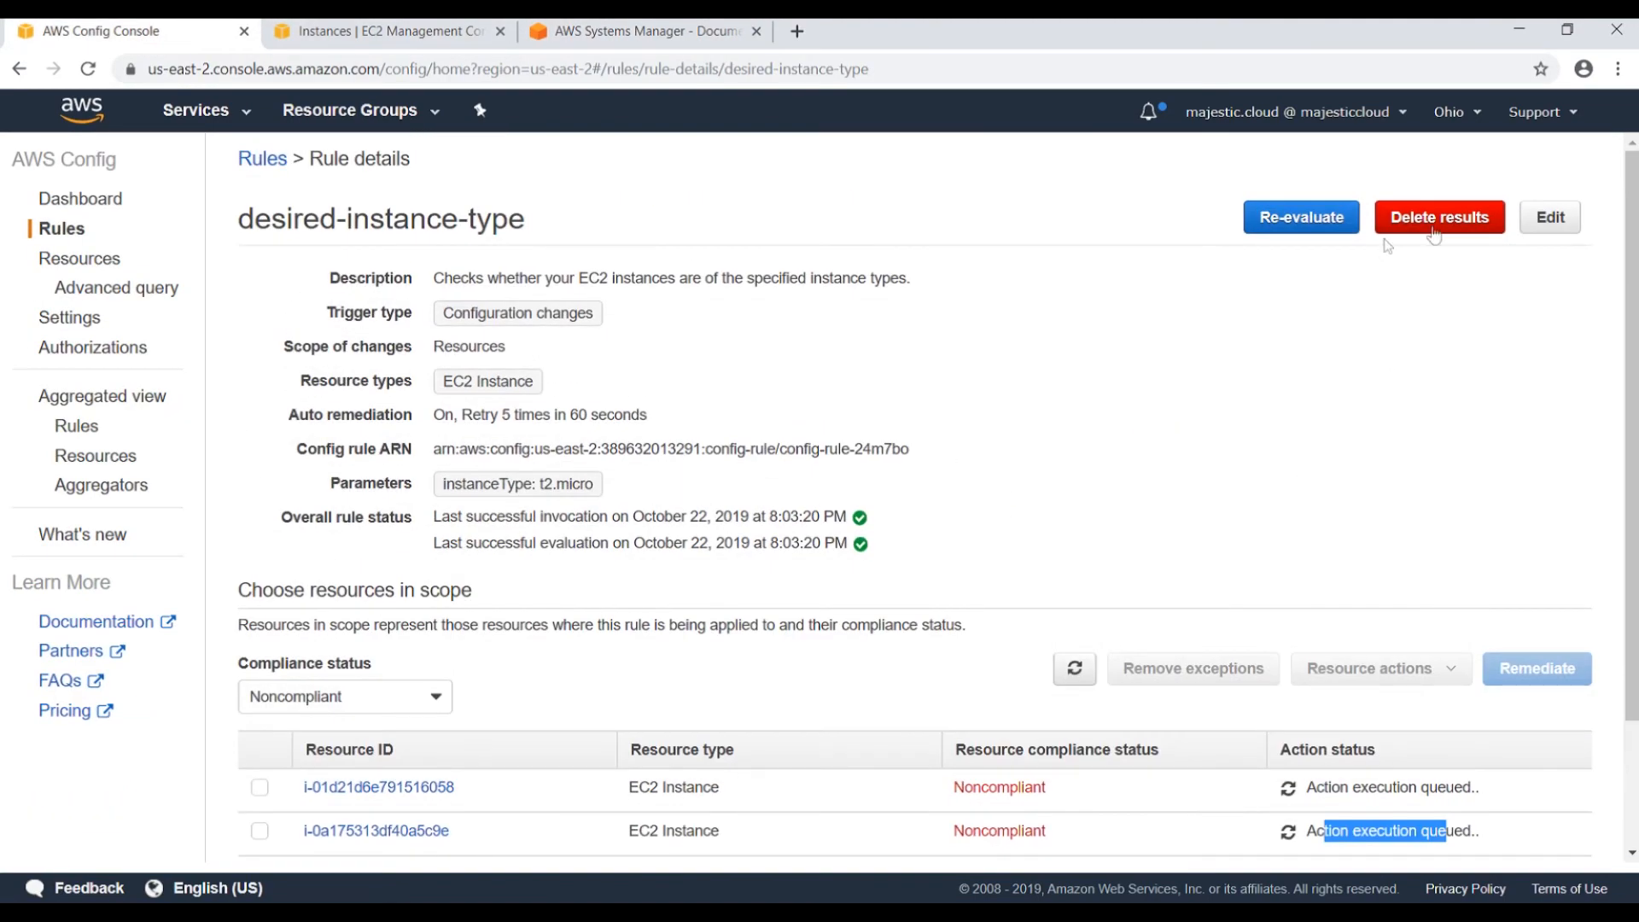
click(1552, 216)
scroll(508, 494, down, 3)
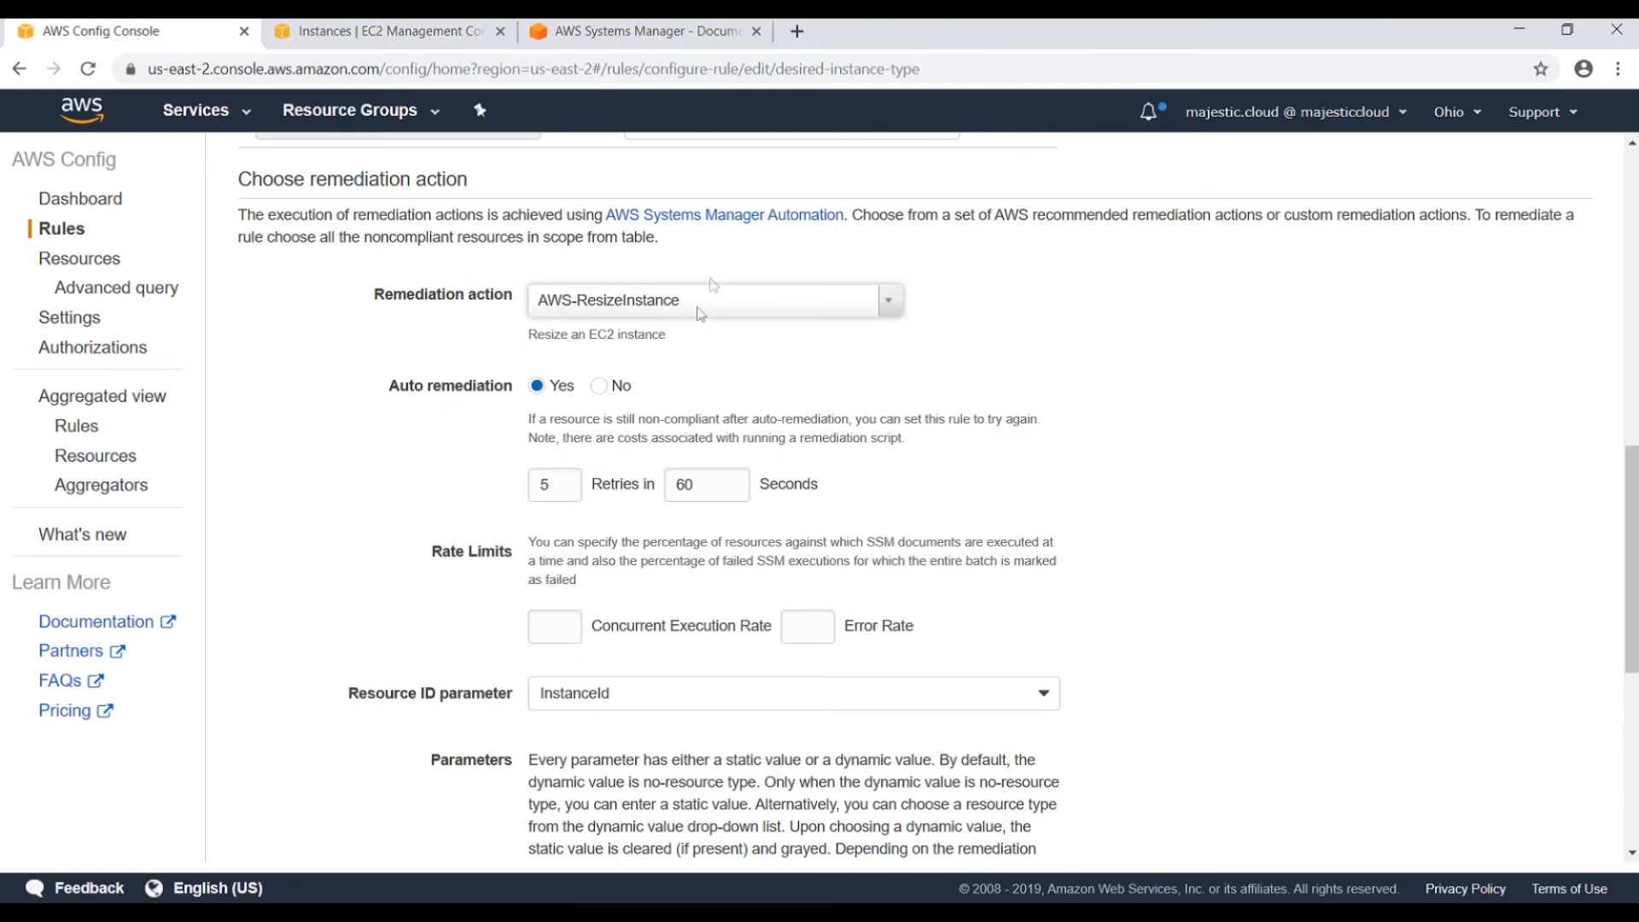
click(890, 301)
scroll(780, 458, down, 5)
scroll(657, 476, down, 5)
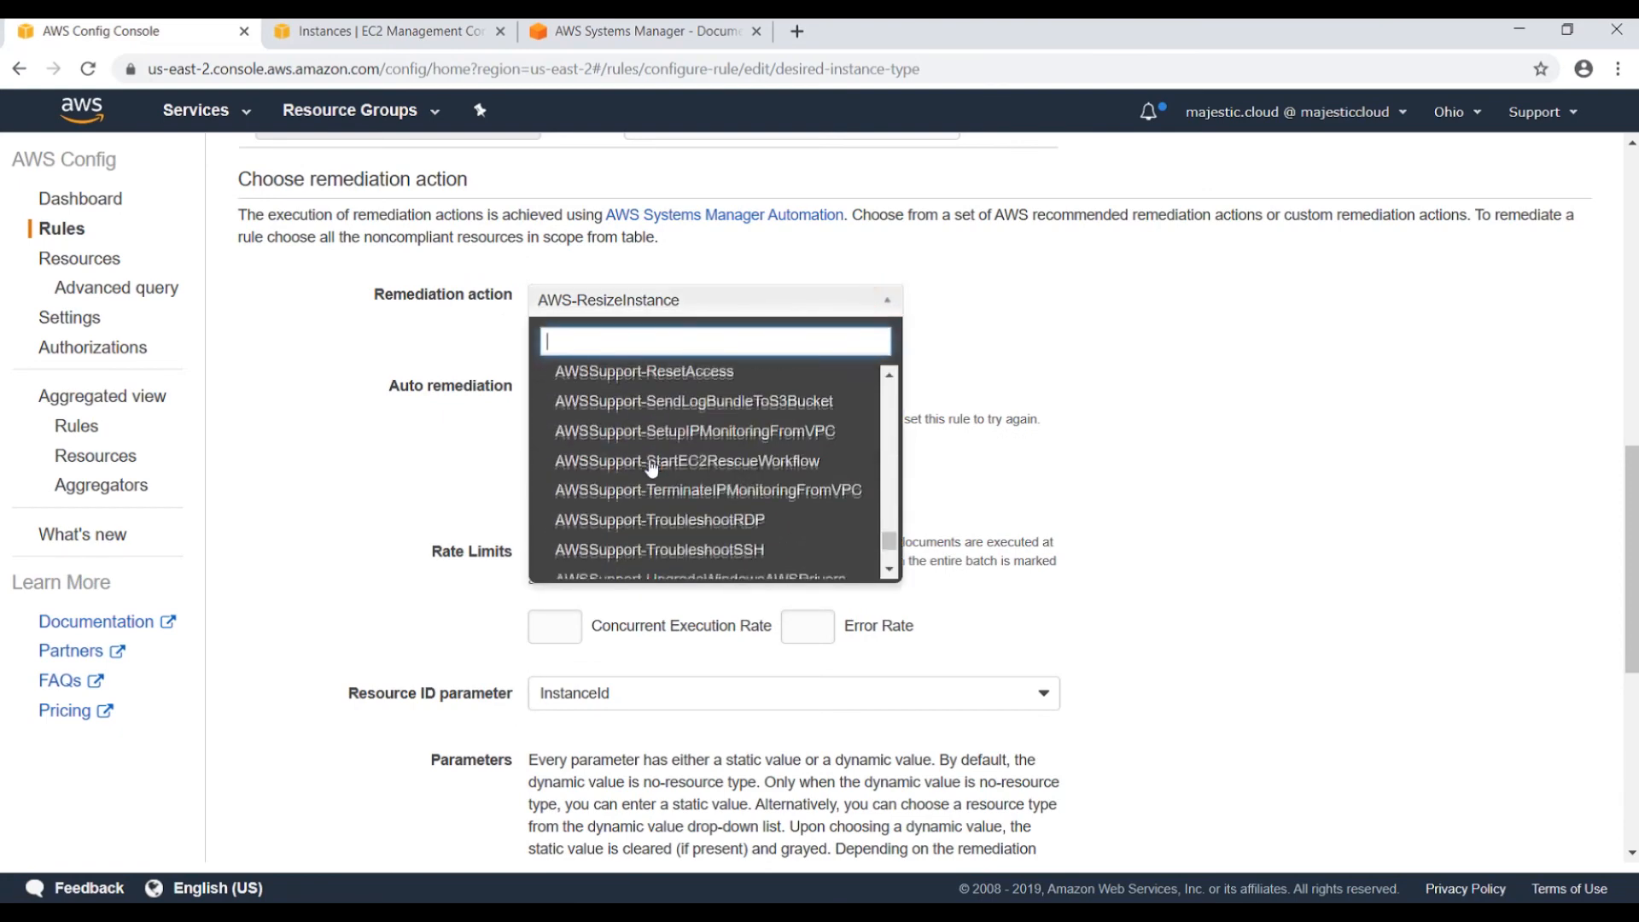
scroll(674, 477, up, 15)
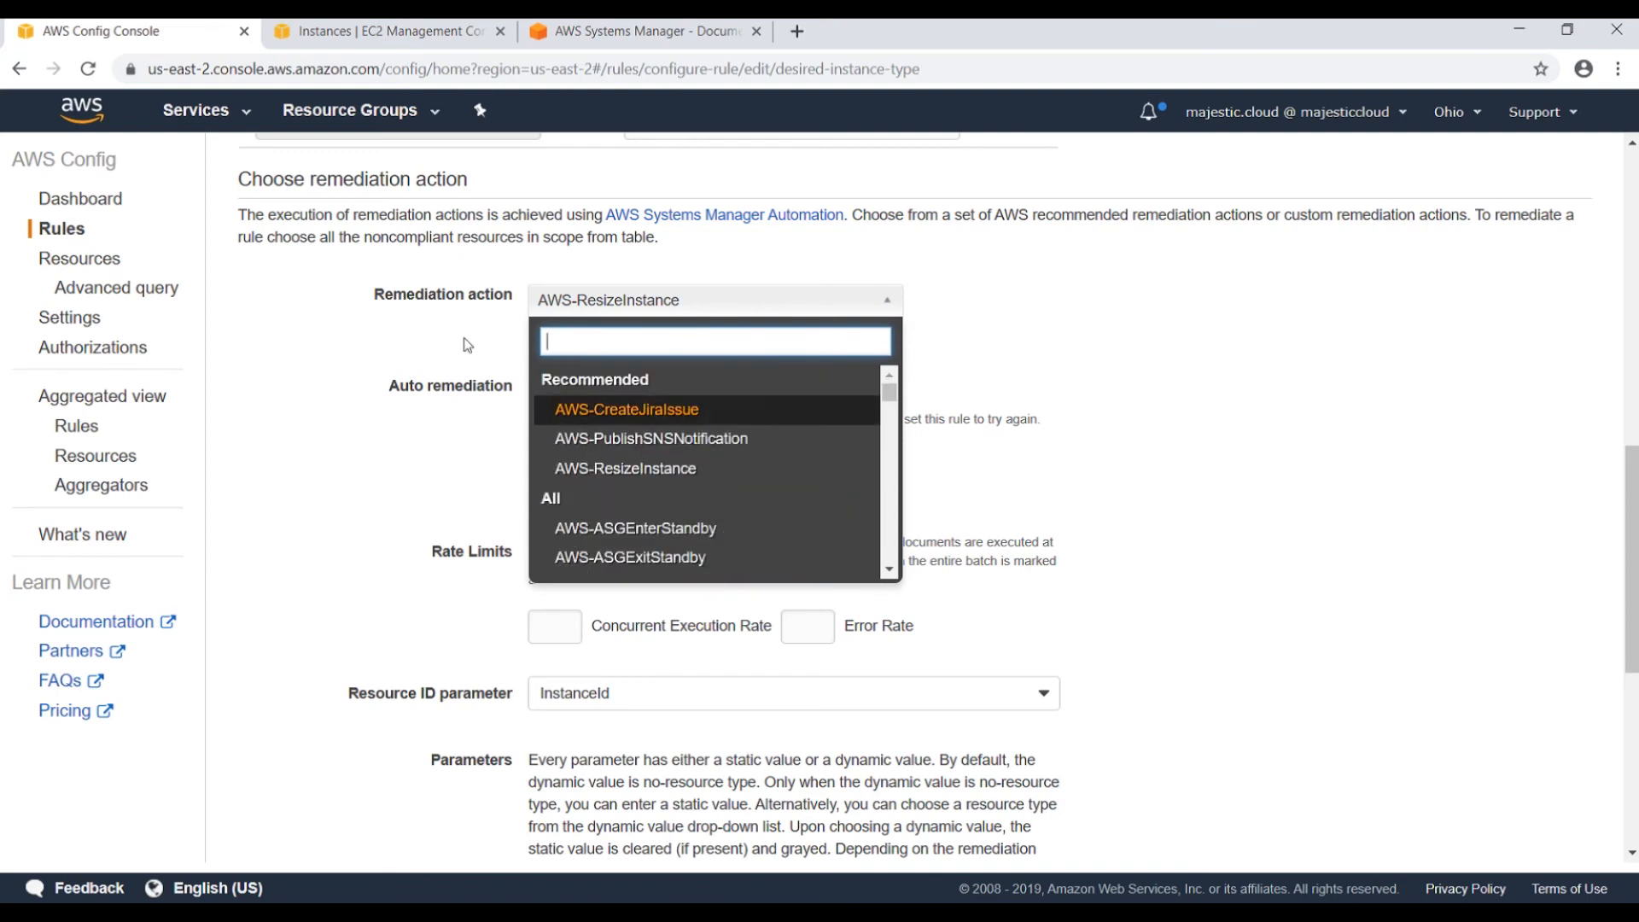
scroll(649, 452, down, 4)
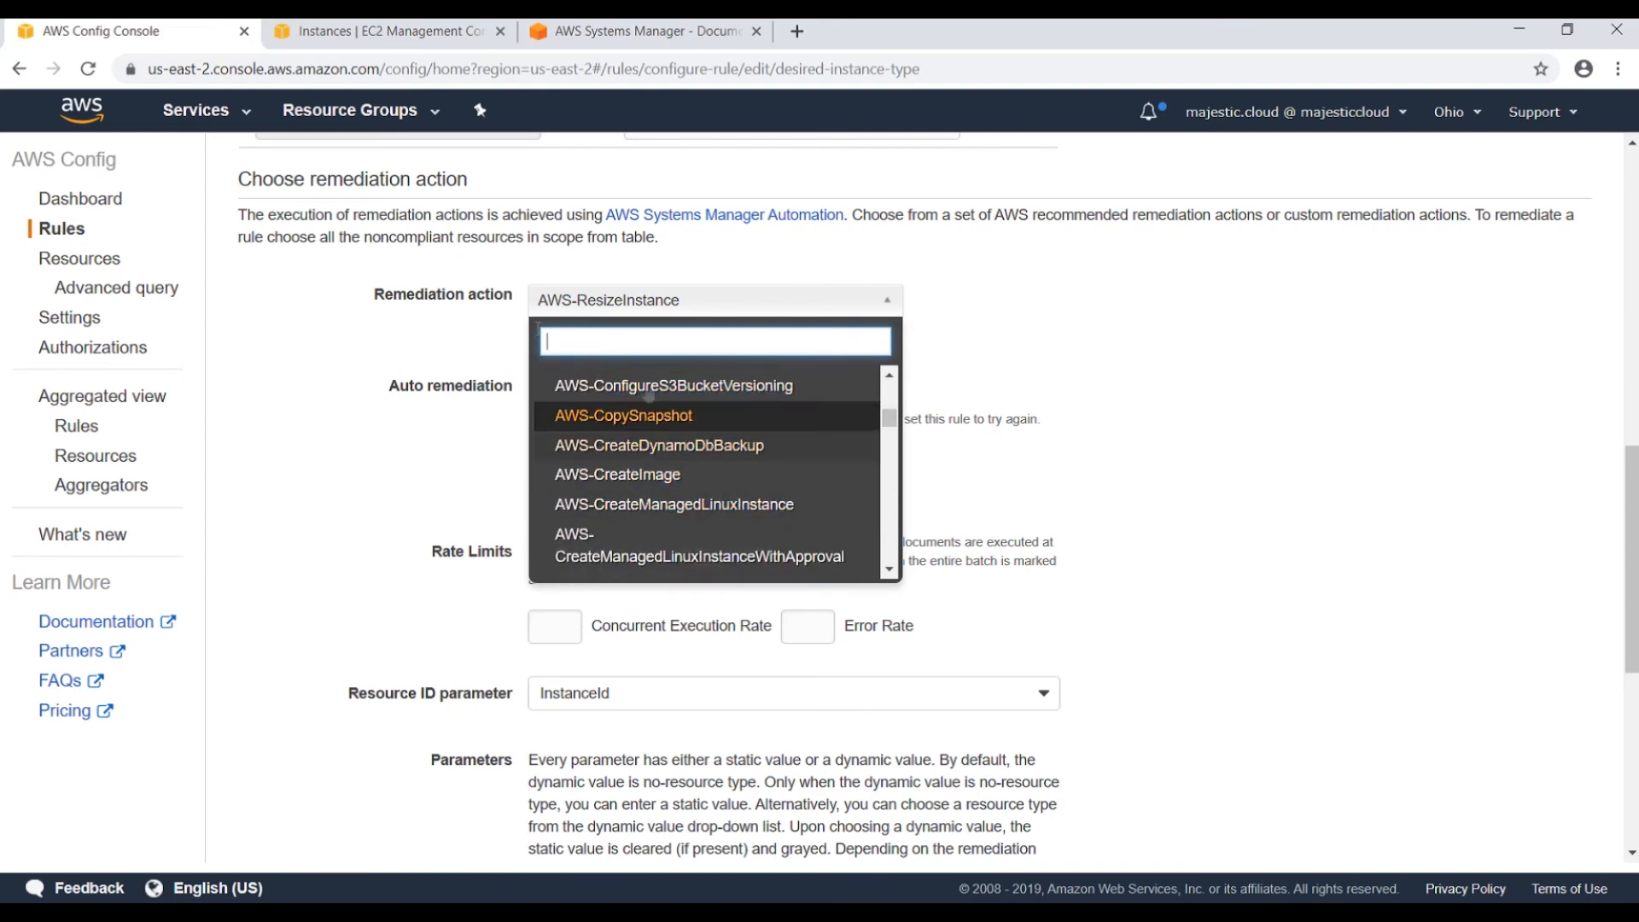
click(582, 38)
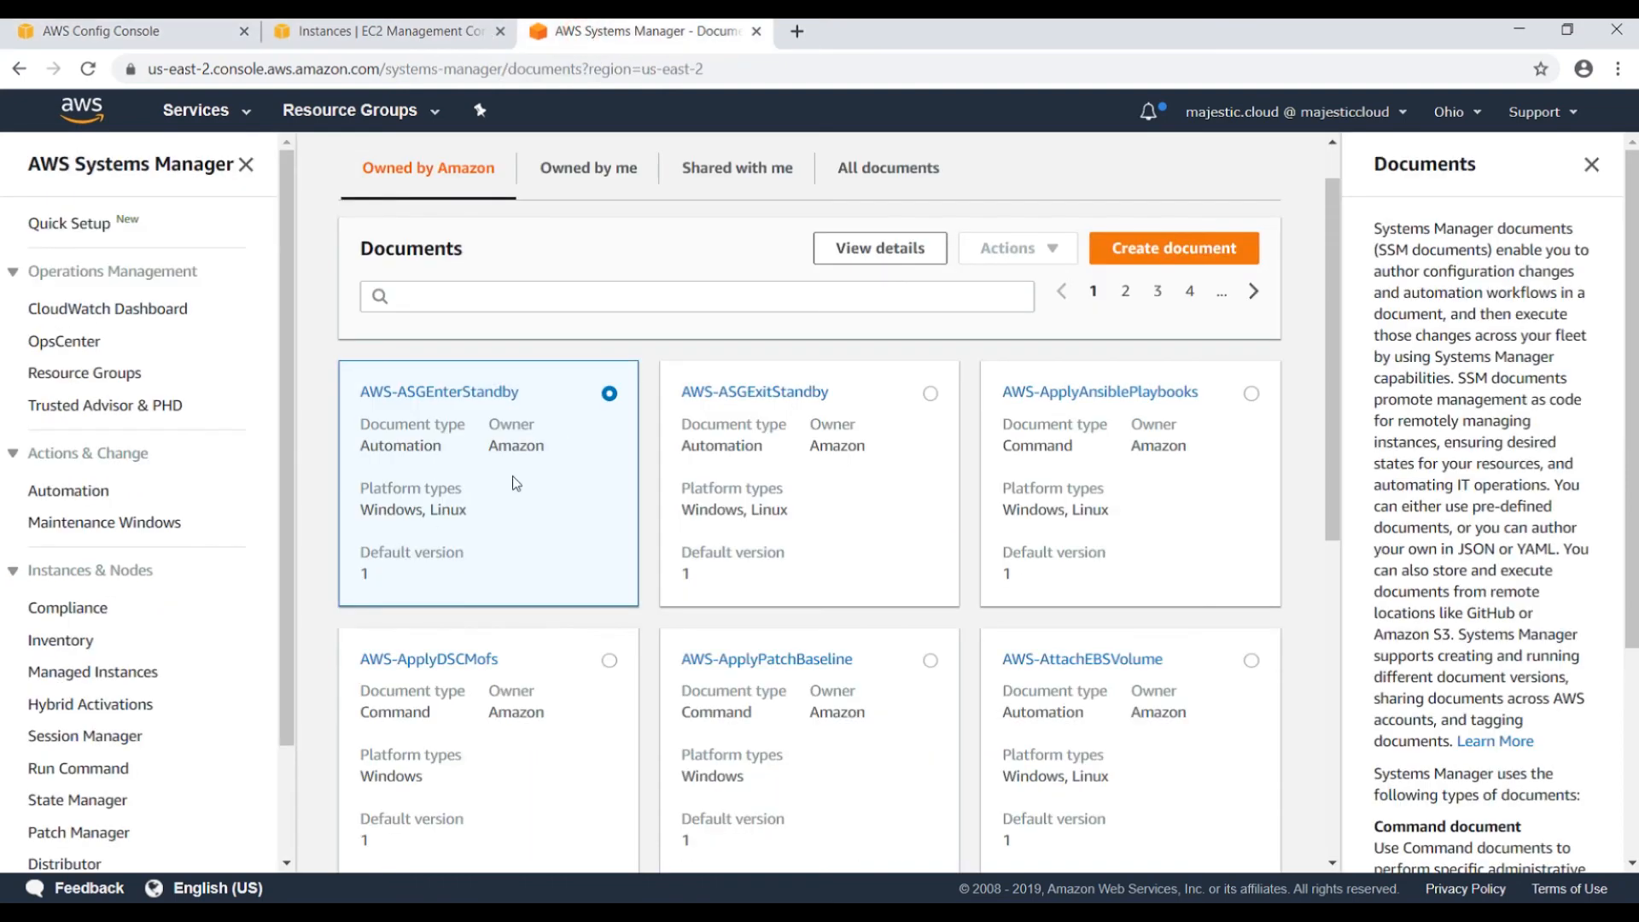
click(573, 296)
Try document searches for 'inst' and 'ec', rechecking the Config remediation action choices.
text(instance)
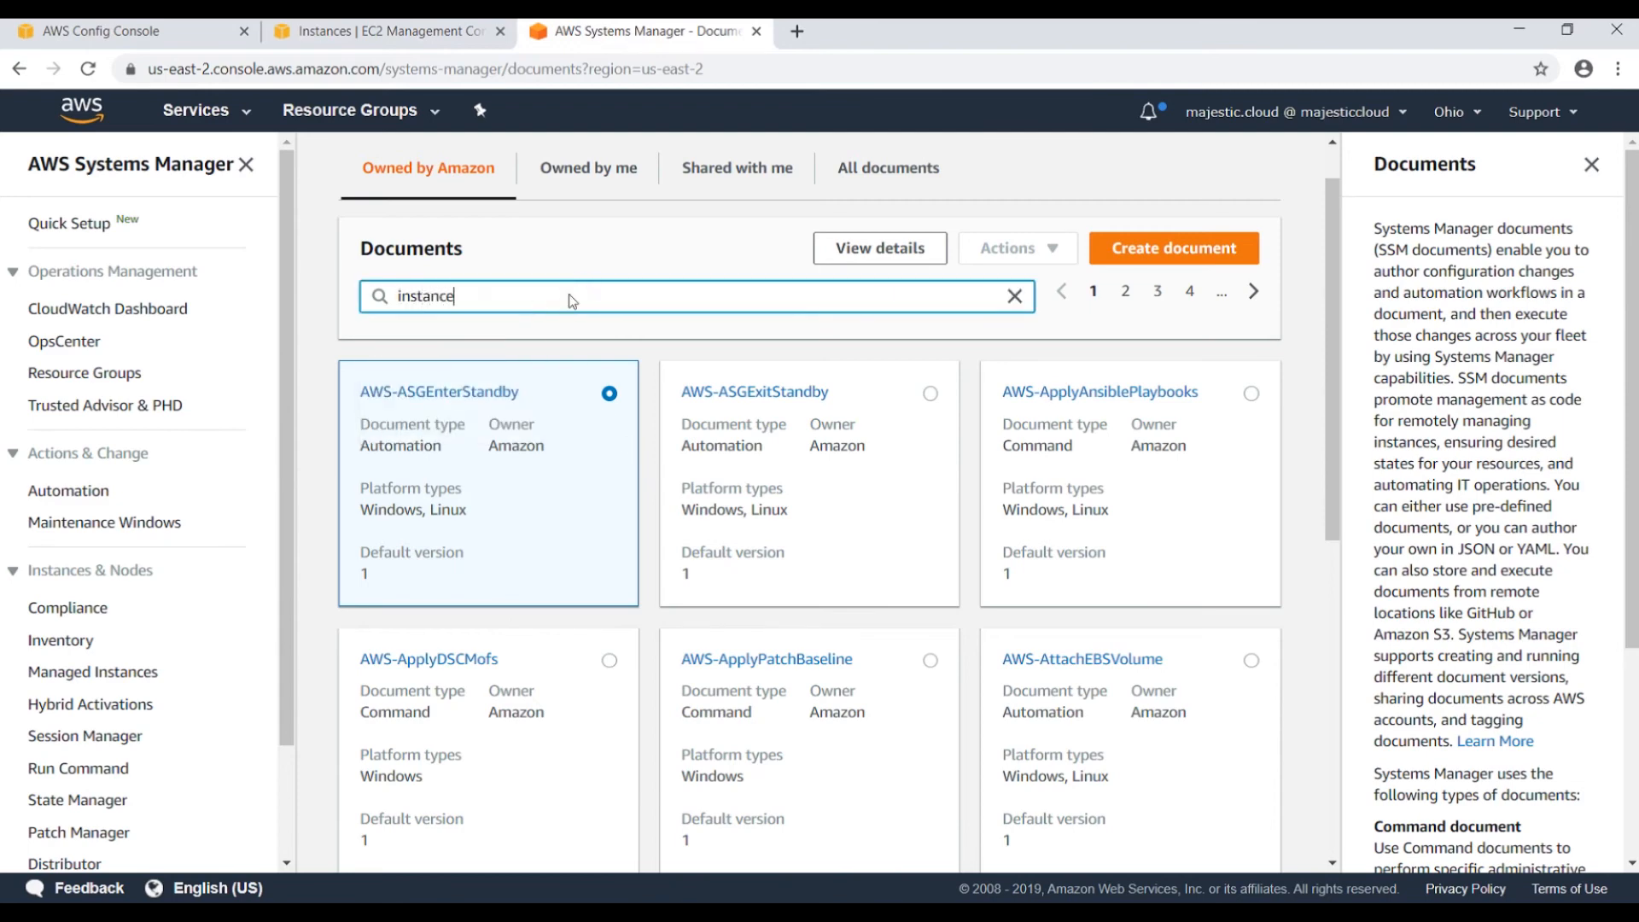
key(Return)
click(670, 397)
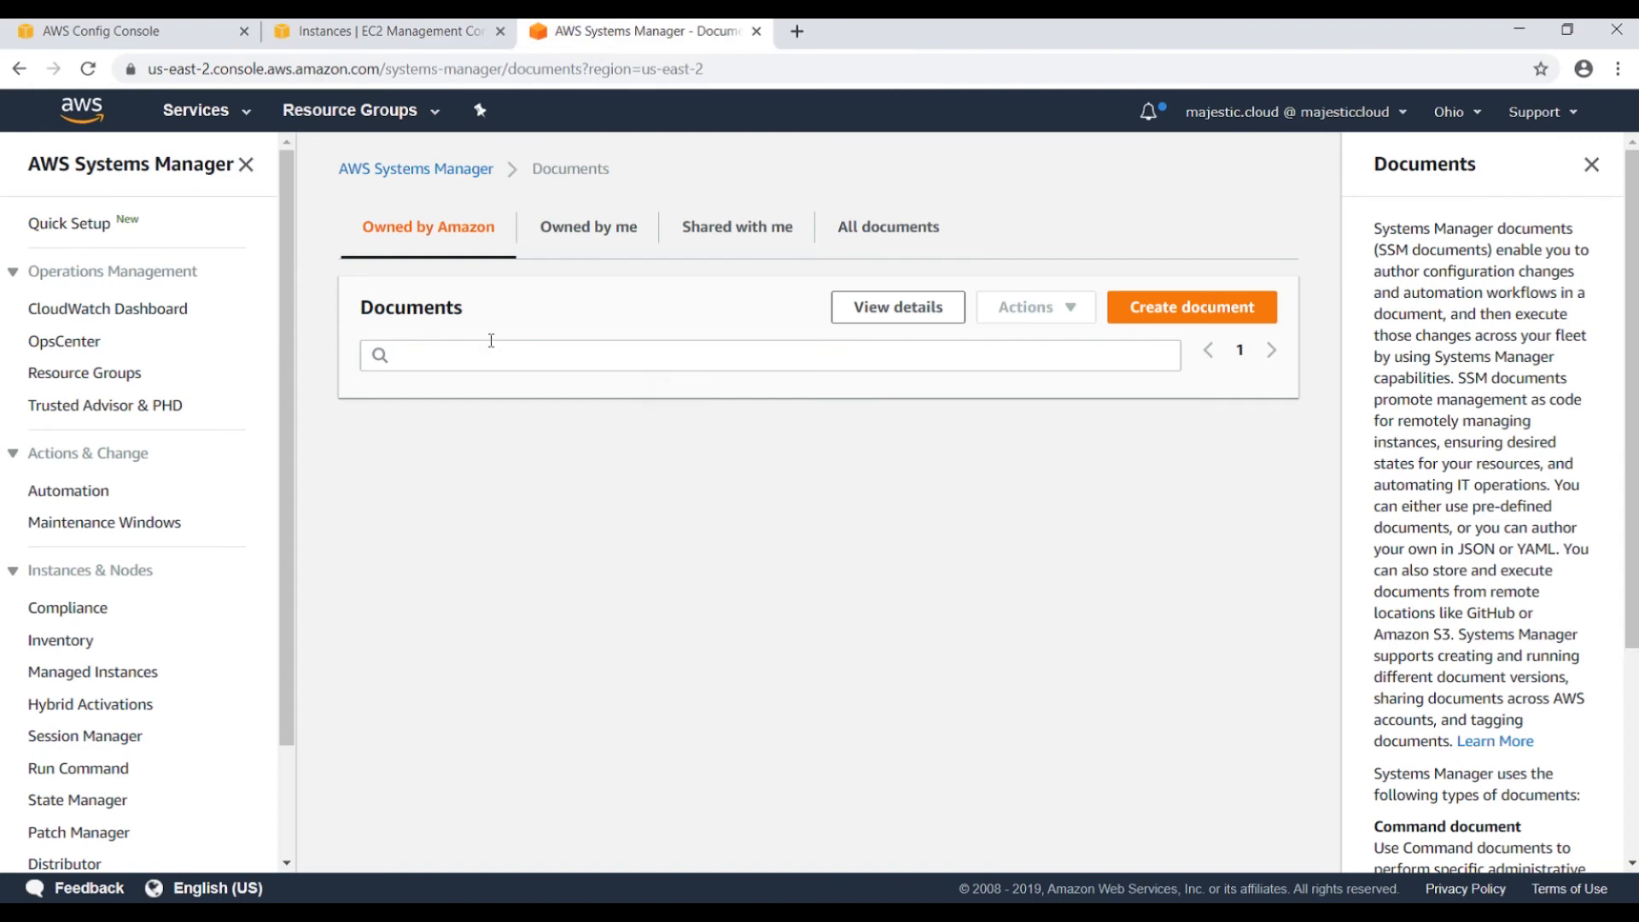
click(491, 343)
text(ec2)
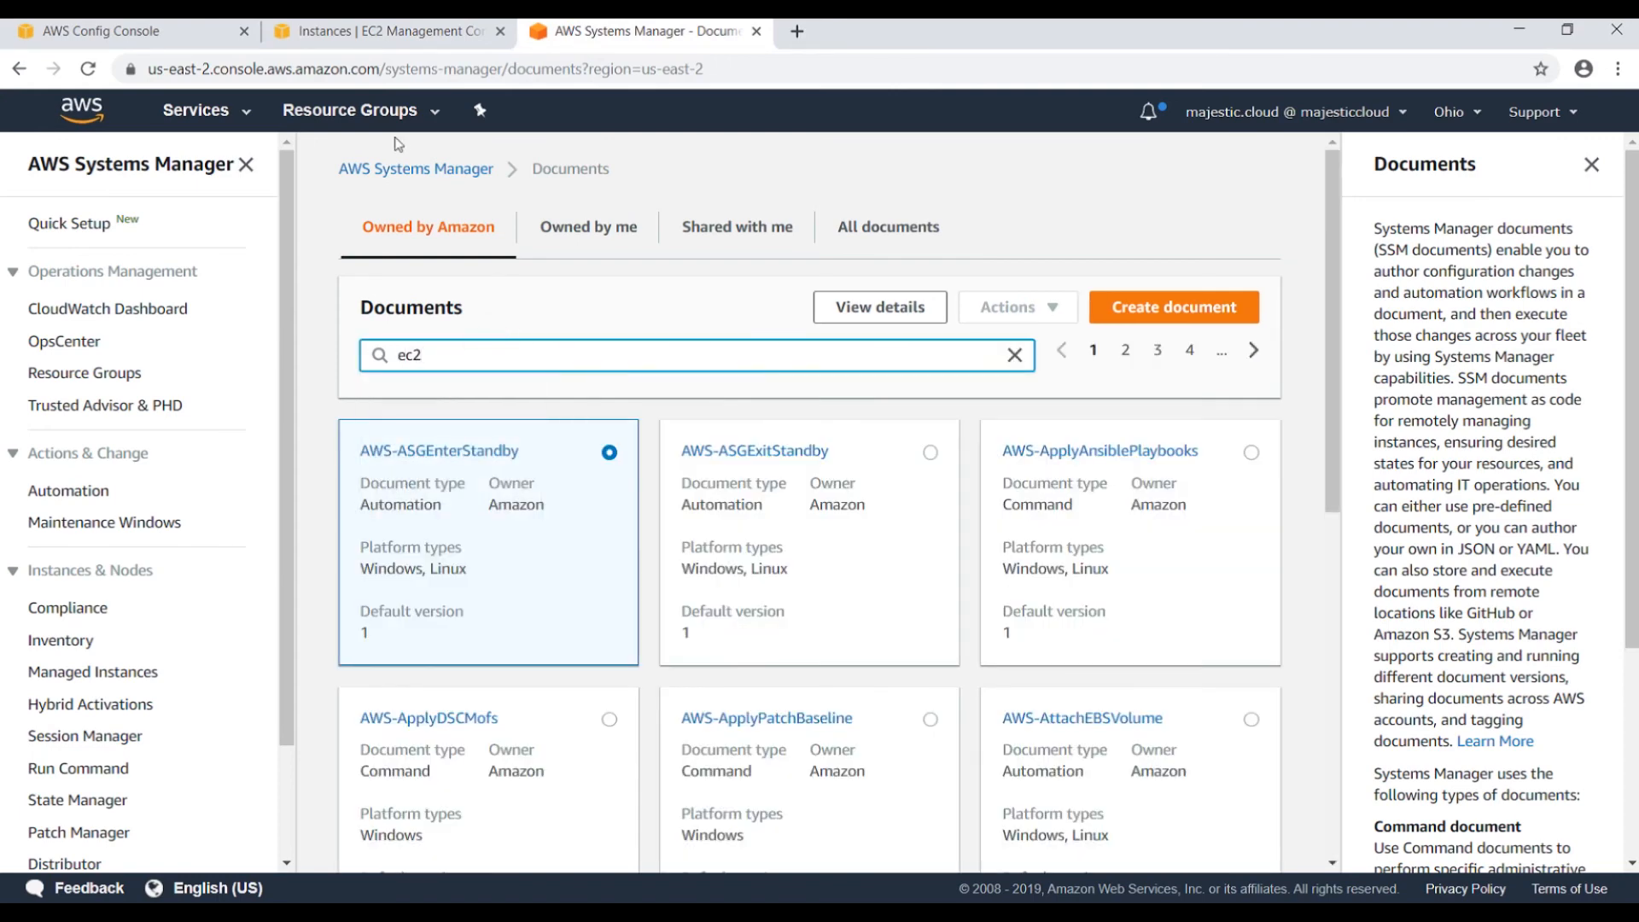
click(85, 31)
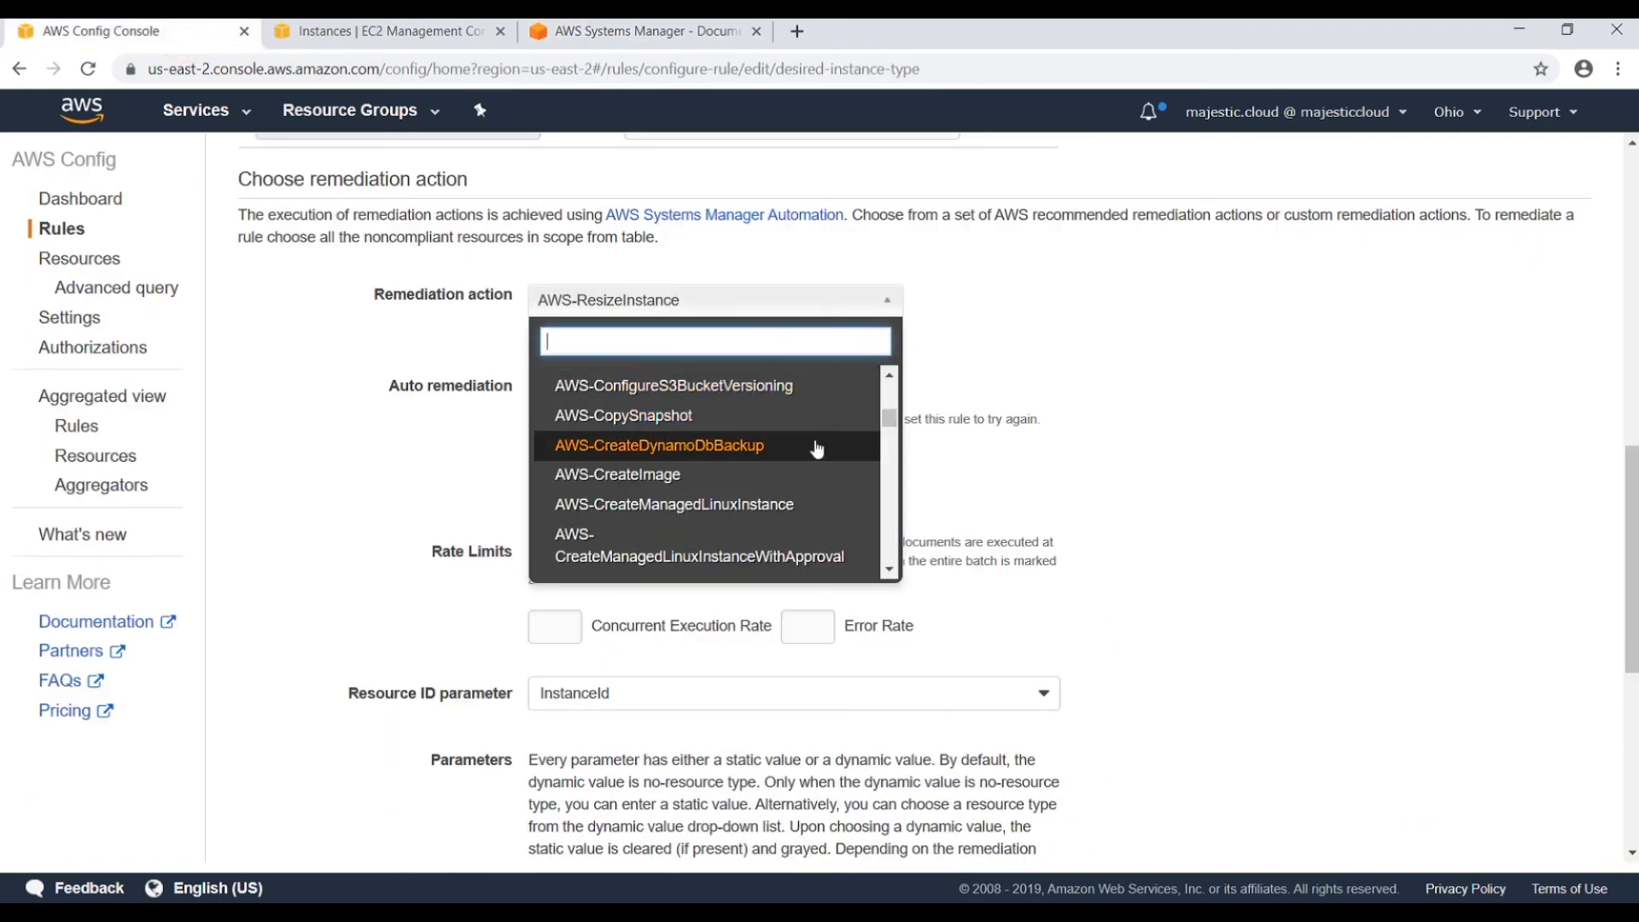
scroll(813, 447, up, 5)
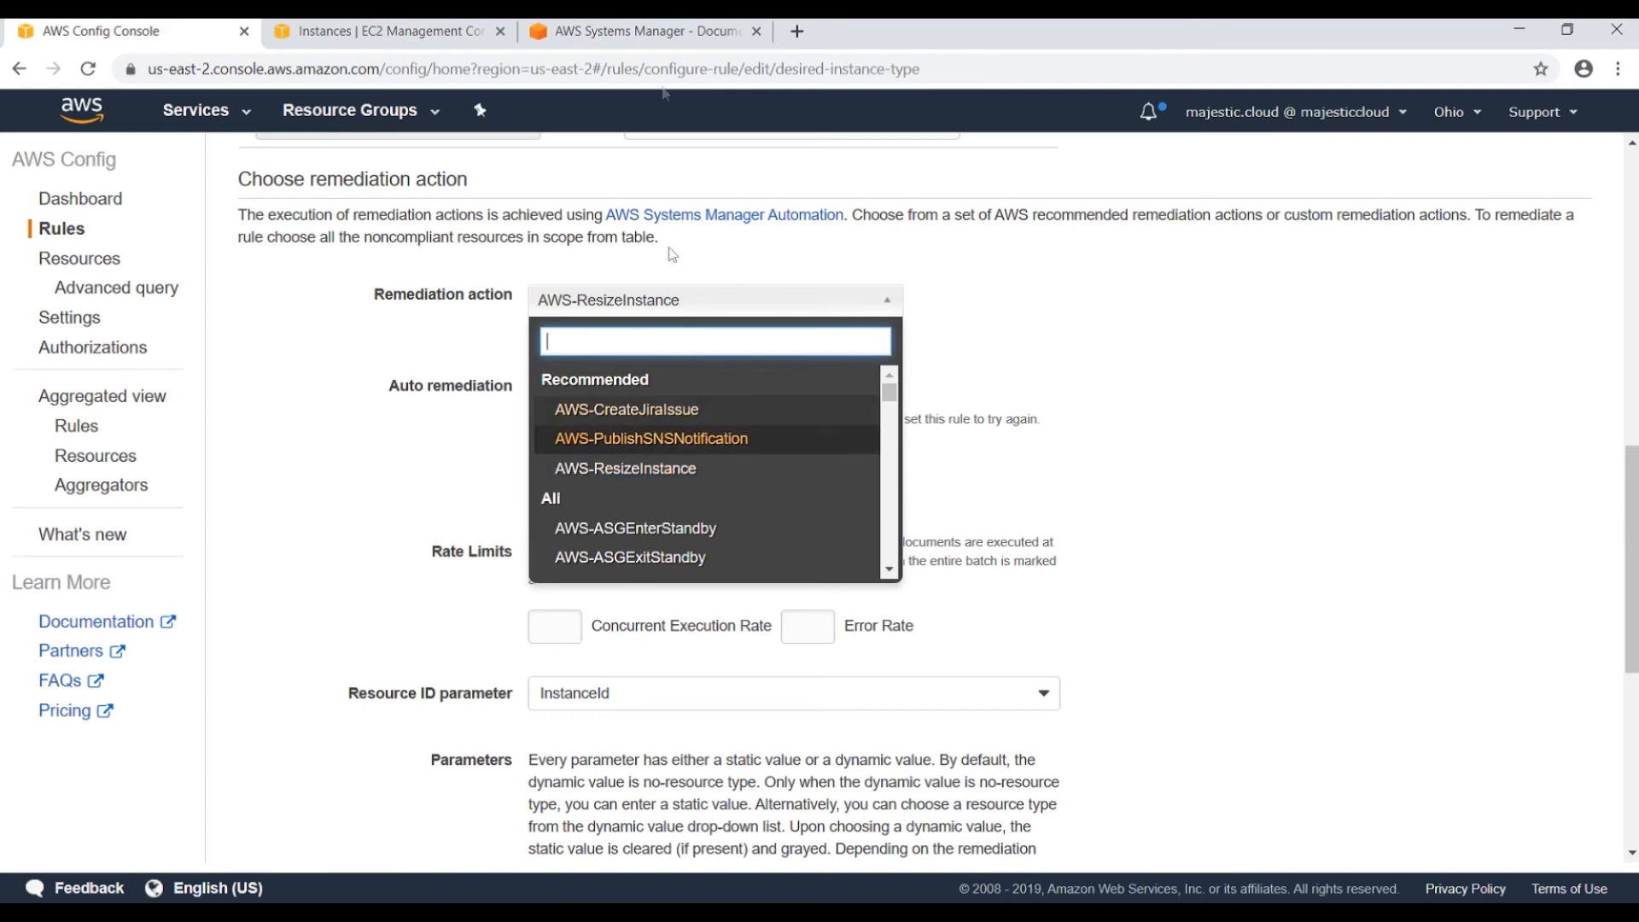
Filter documents by the 'AWS-Resize' name prefix and open AWS-ResizeInstance.
click(618, 37)
drag(469, 350, 258, 320)
text(A)
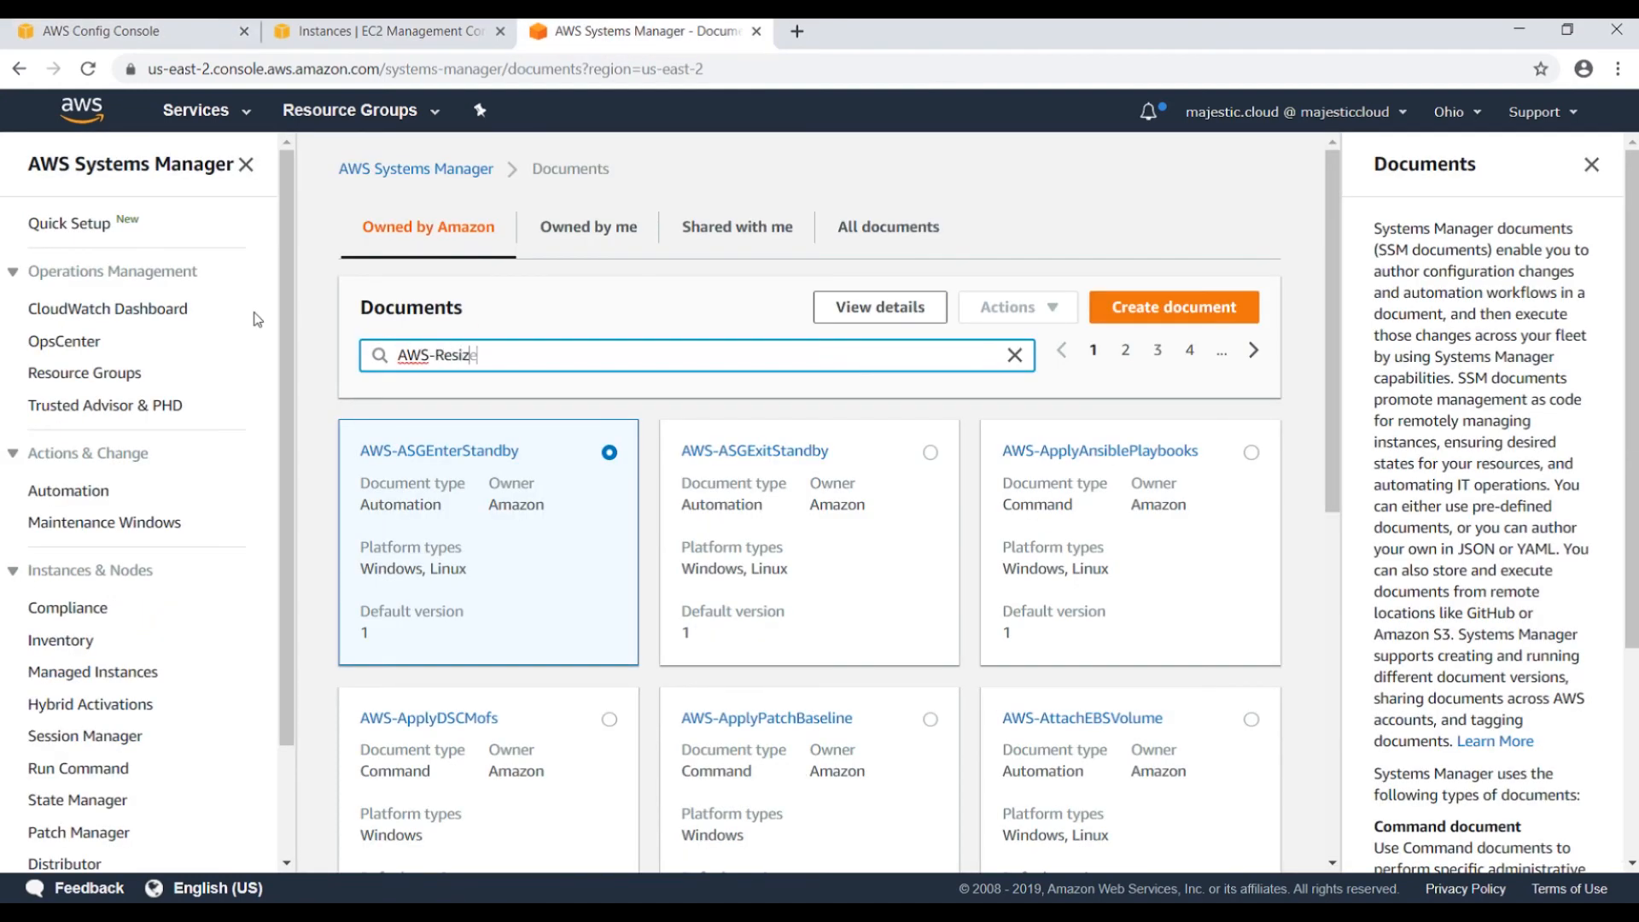
text(WS-Resize)
key(Return)
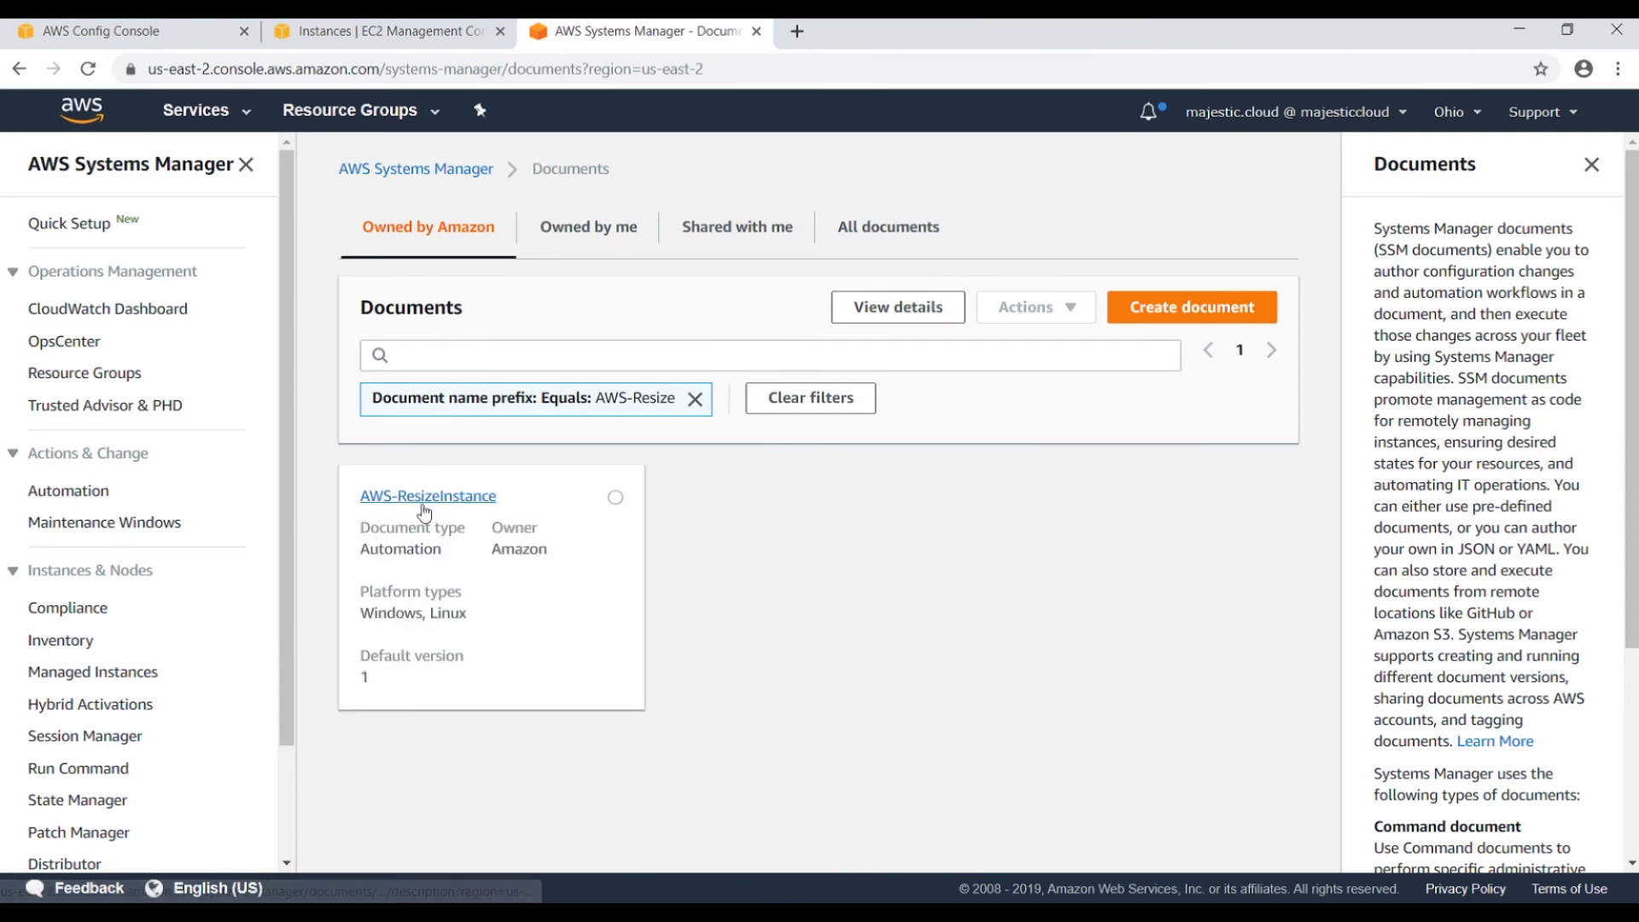
click(423, 502)
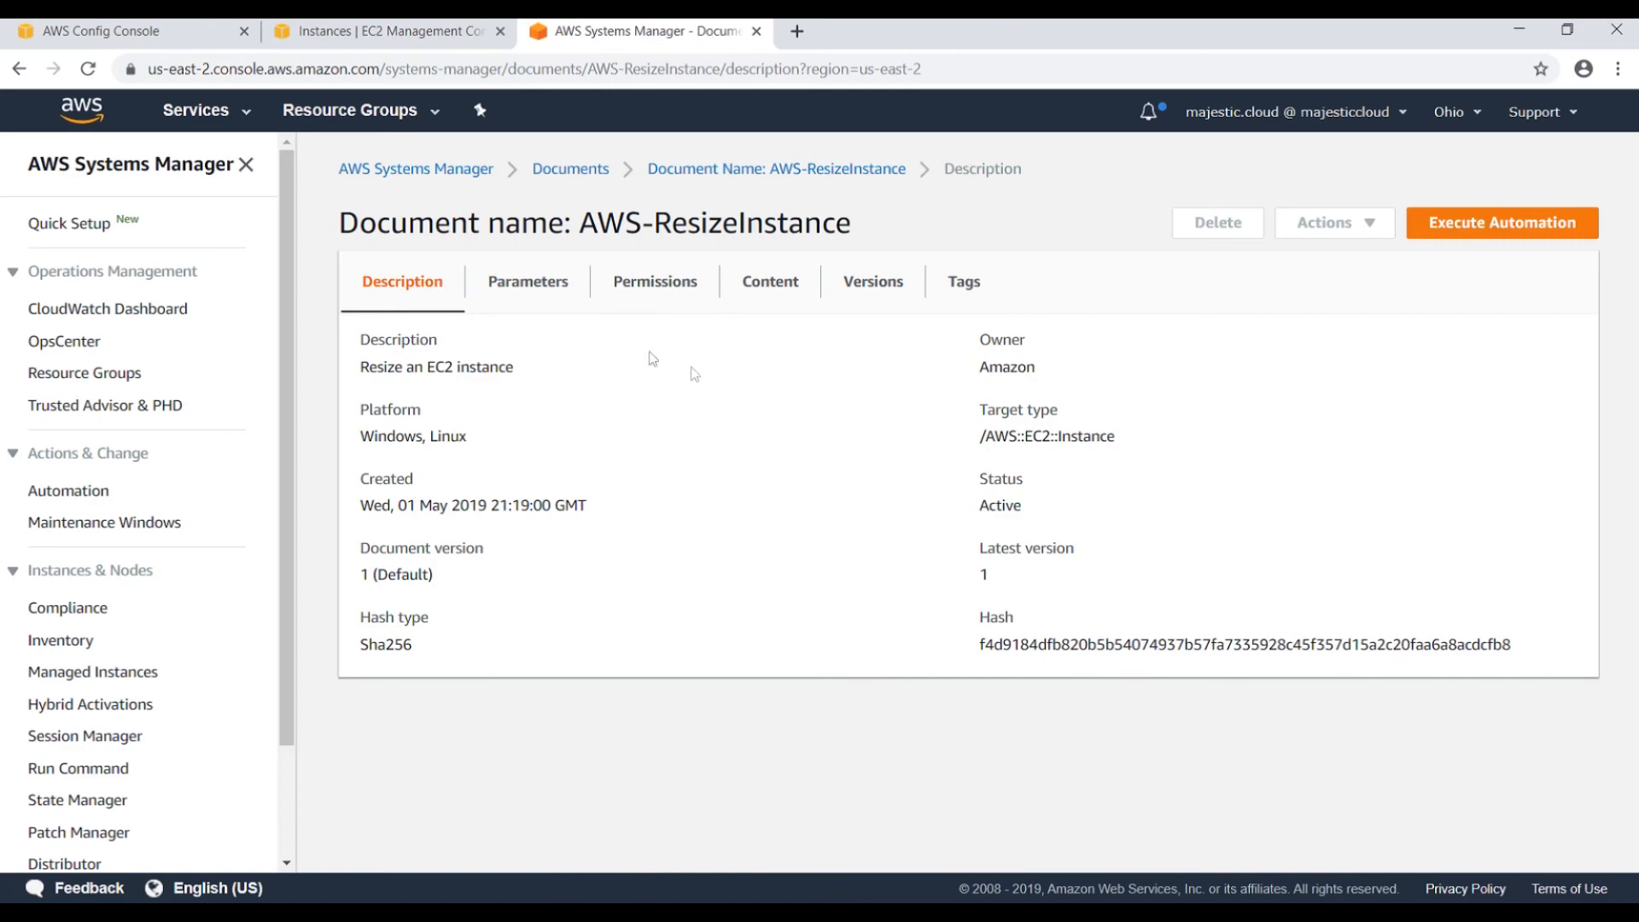
Scroll through the AWS-ResizeInstance YAML content, then go back to the Documents list.
click(771, 290)
scroll(700, 448, down, 5)
scroll(700, 449, down, 3)
scroll(646, 758, up, 8)
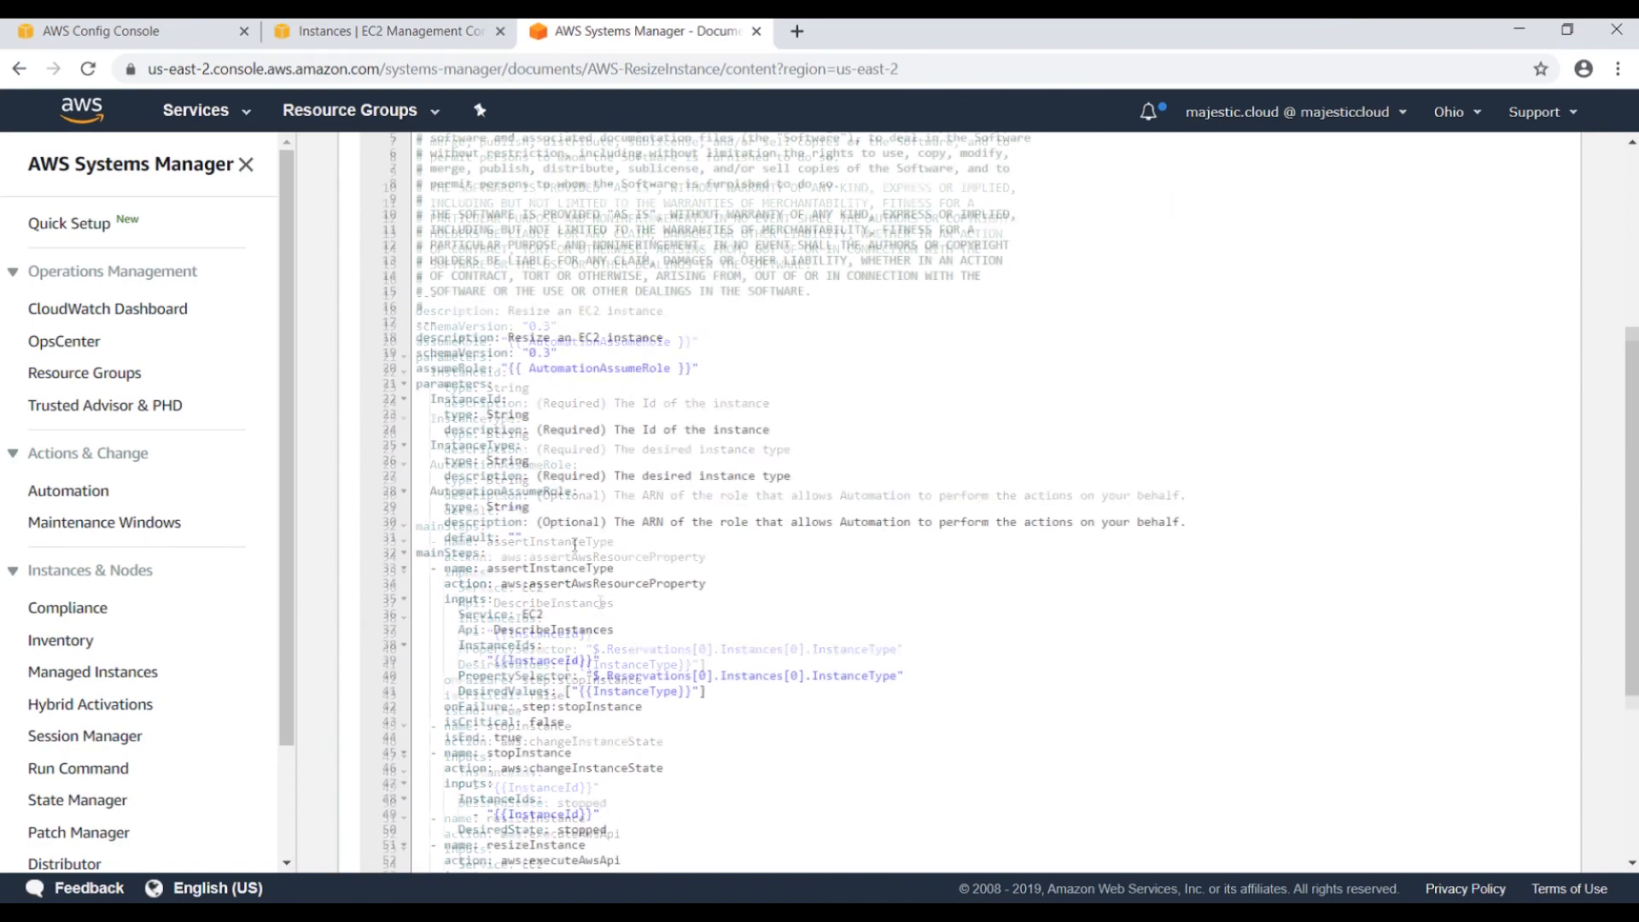
scroll(512, 478, down, 8)
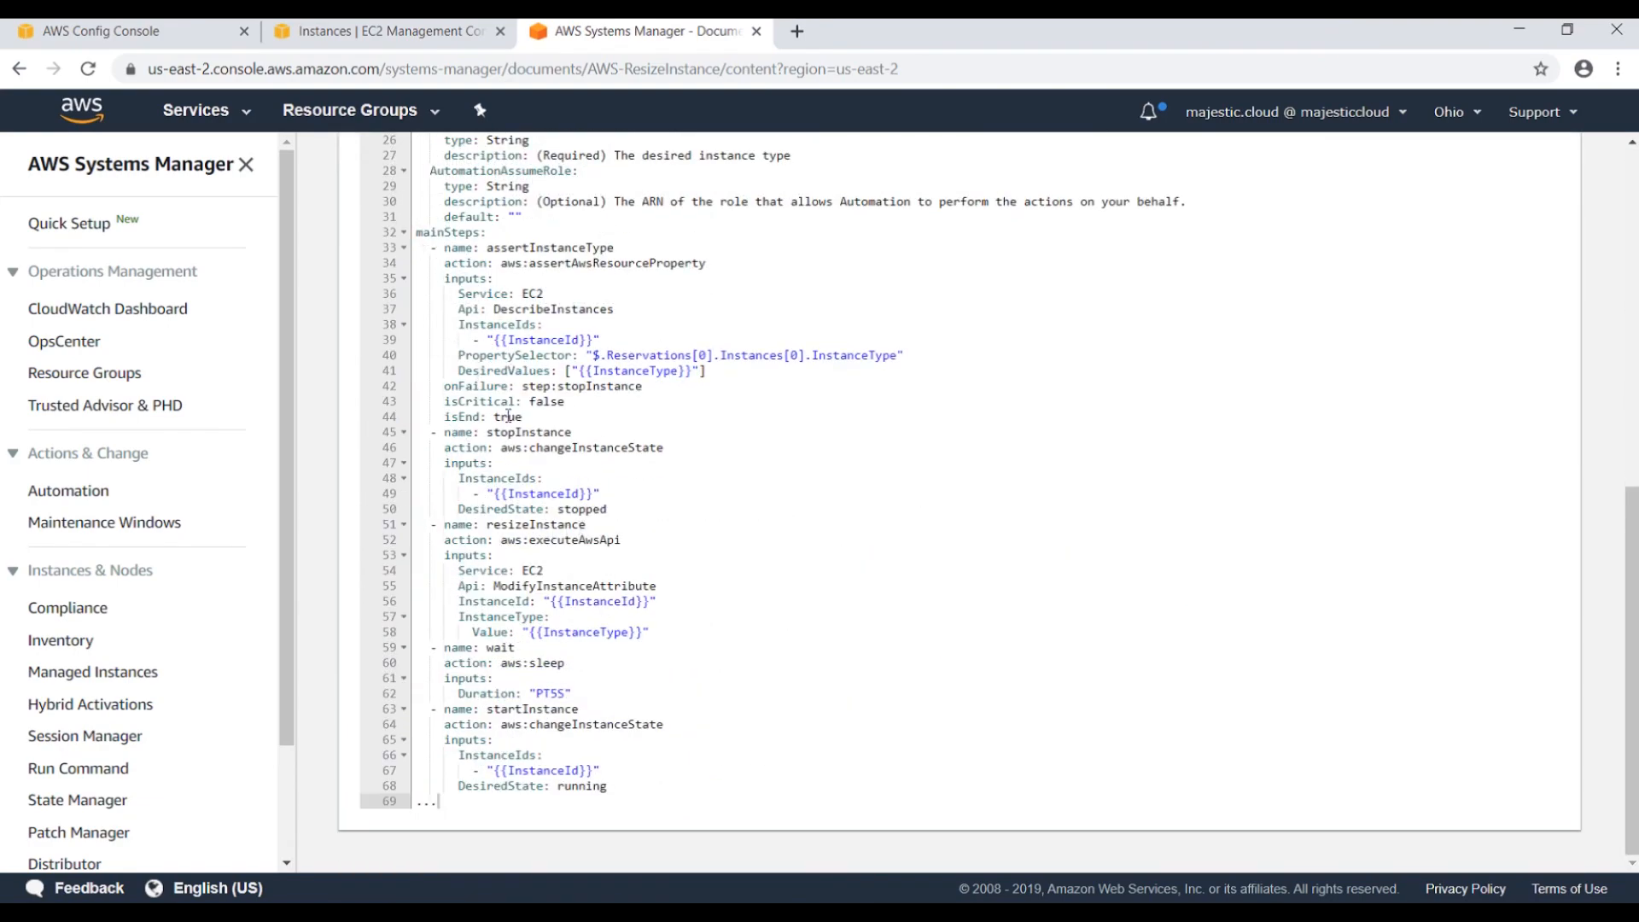
scroll(515, 724, up, 8)
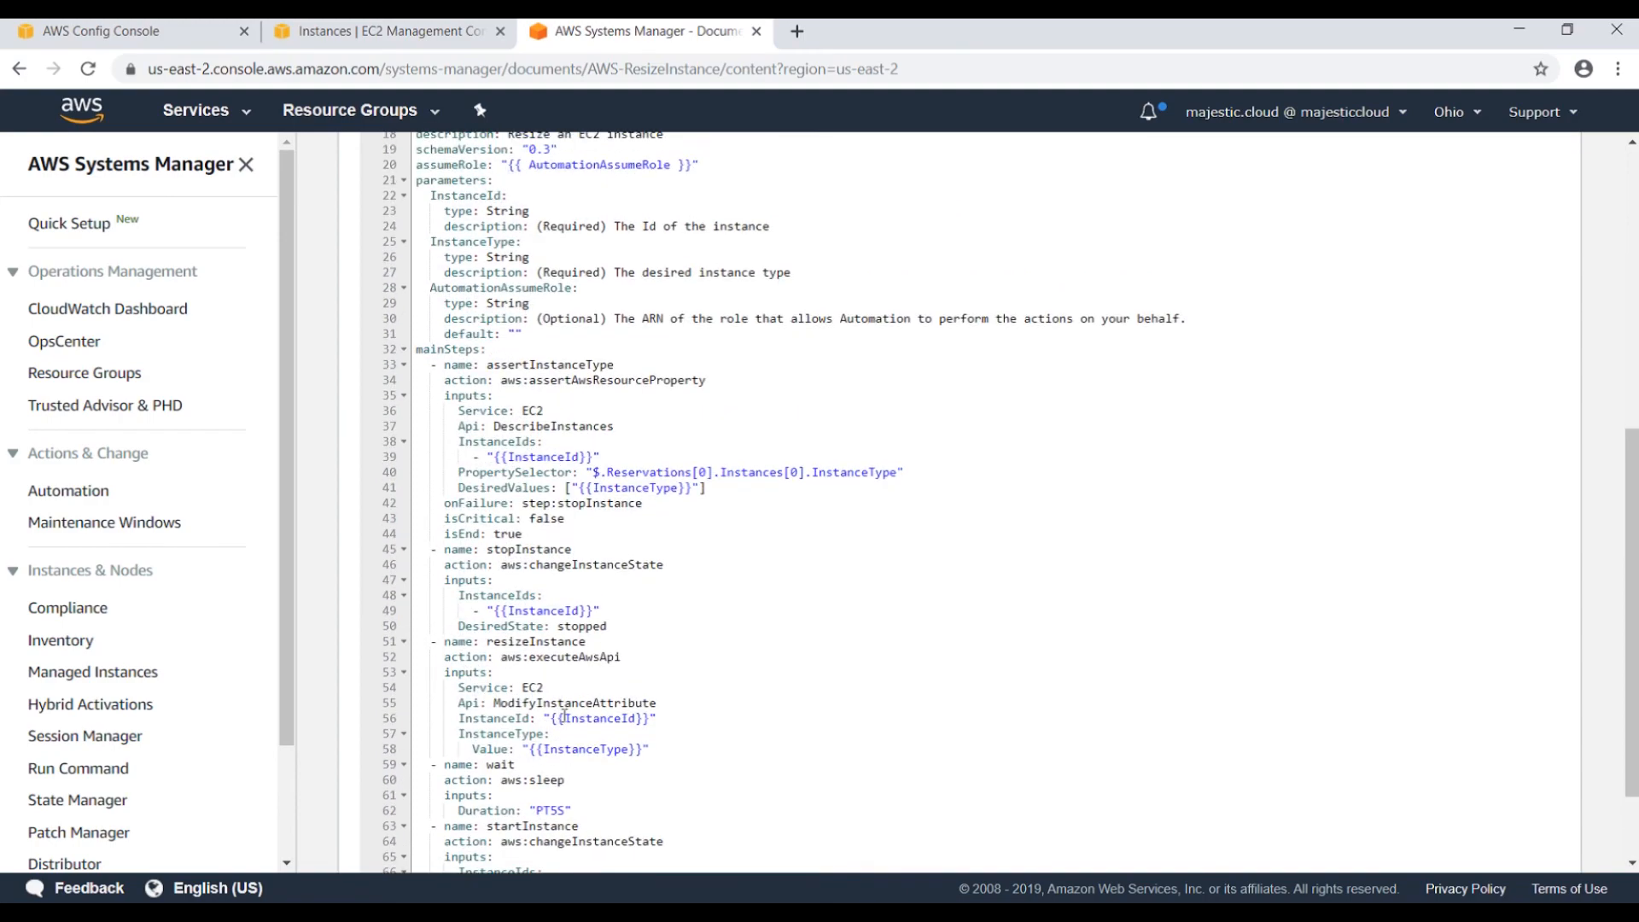
scroll(579, 475, down, 8)
scroll(555, 384, up, 8)
click(568, 169)
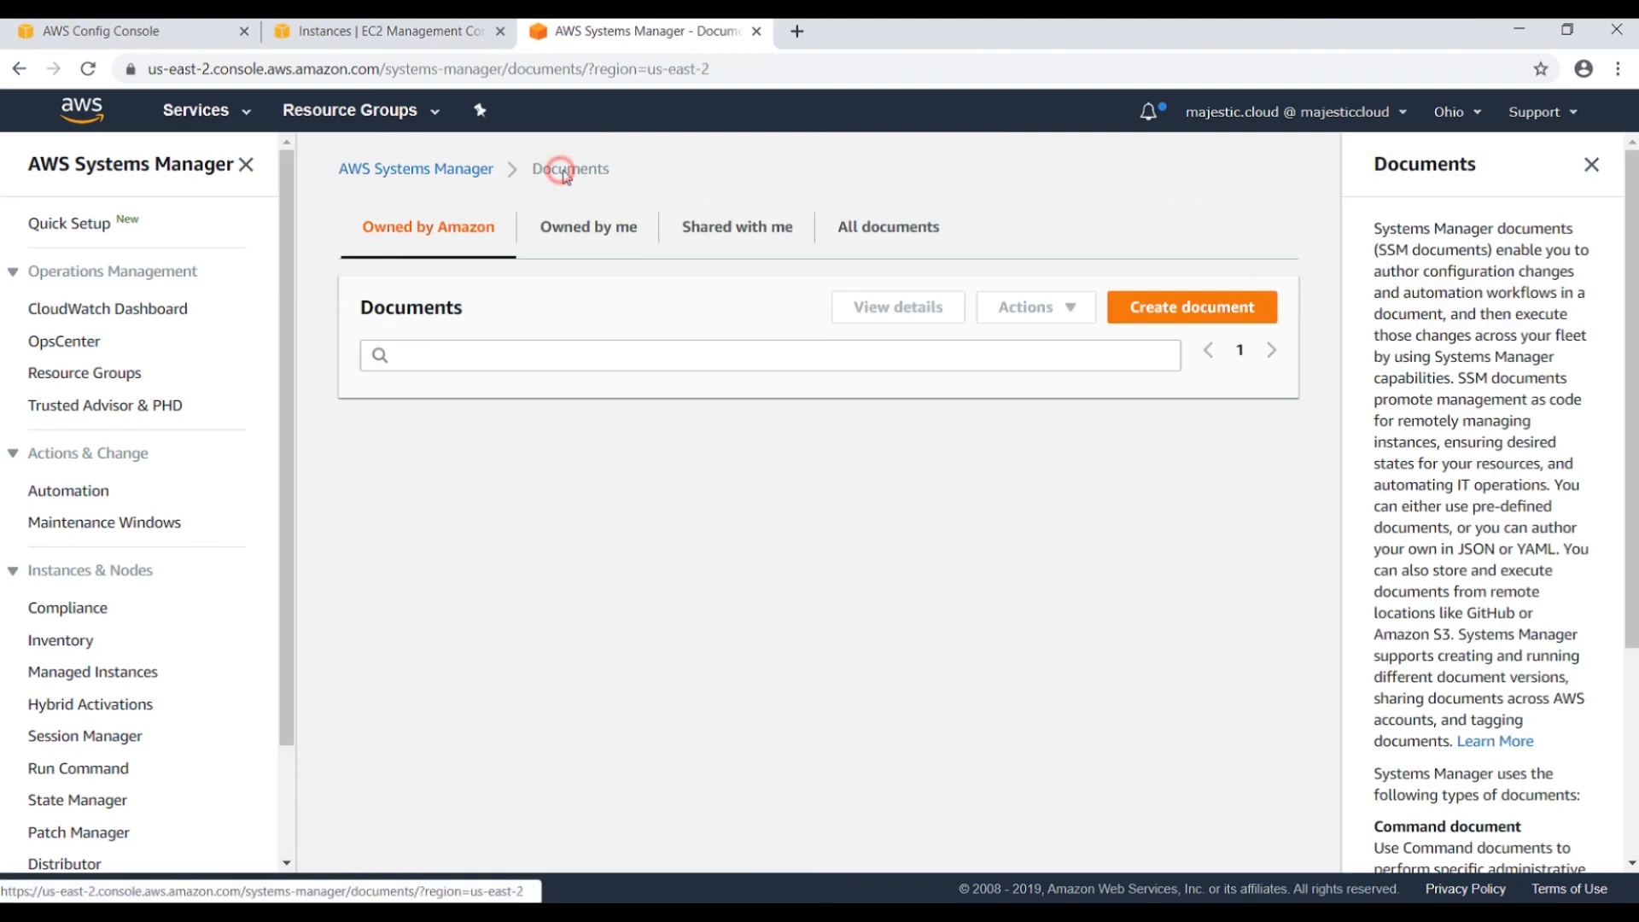
Start a new document and inspect the Content section's example JSON template.
click(1095, 325)
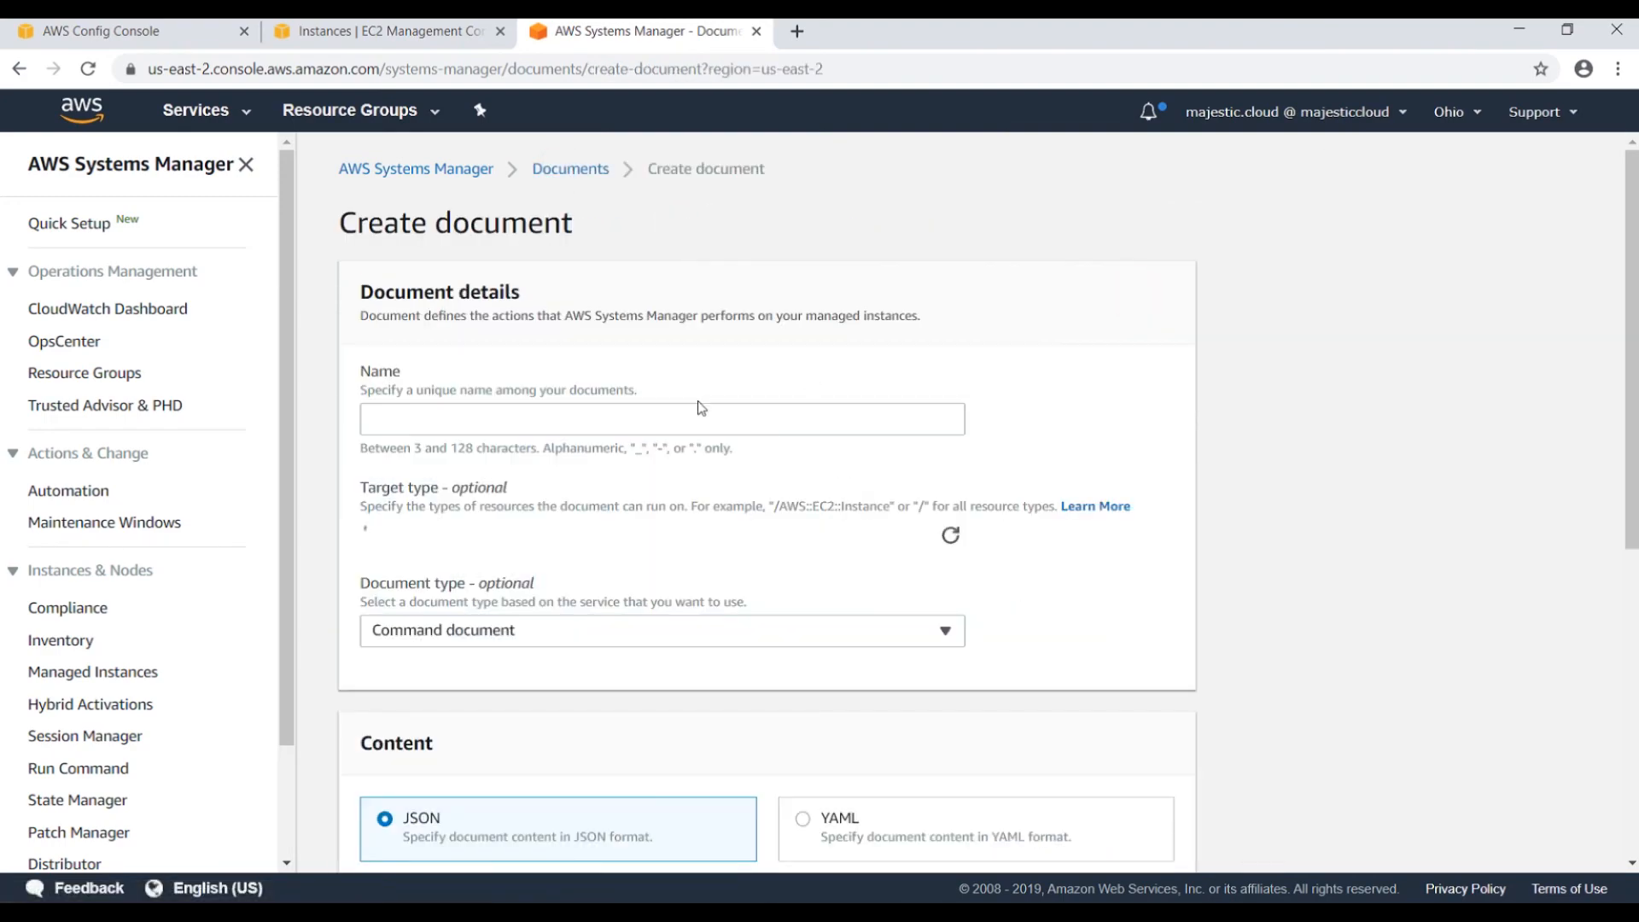
scroll(597, 427, down, 5)
click(533, 449)
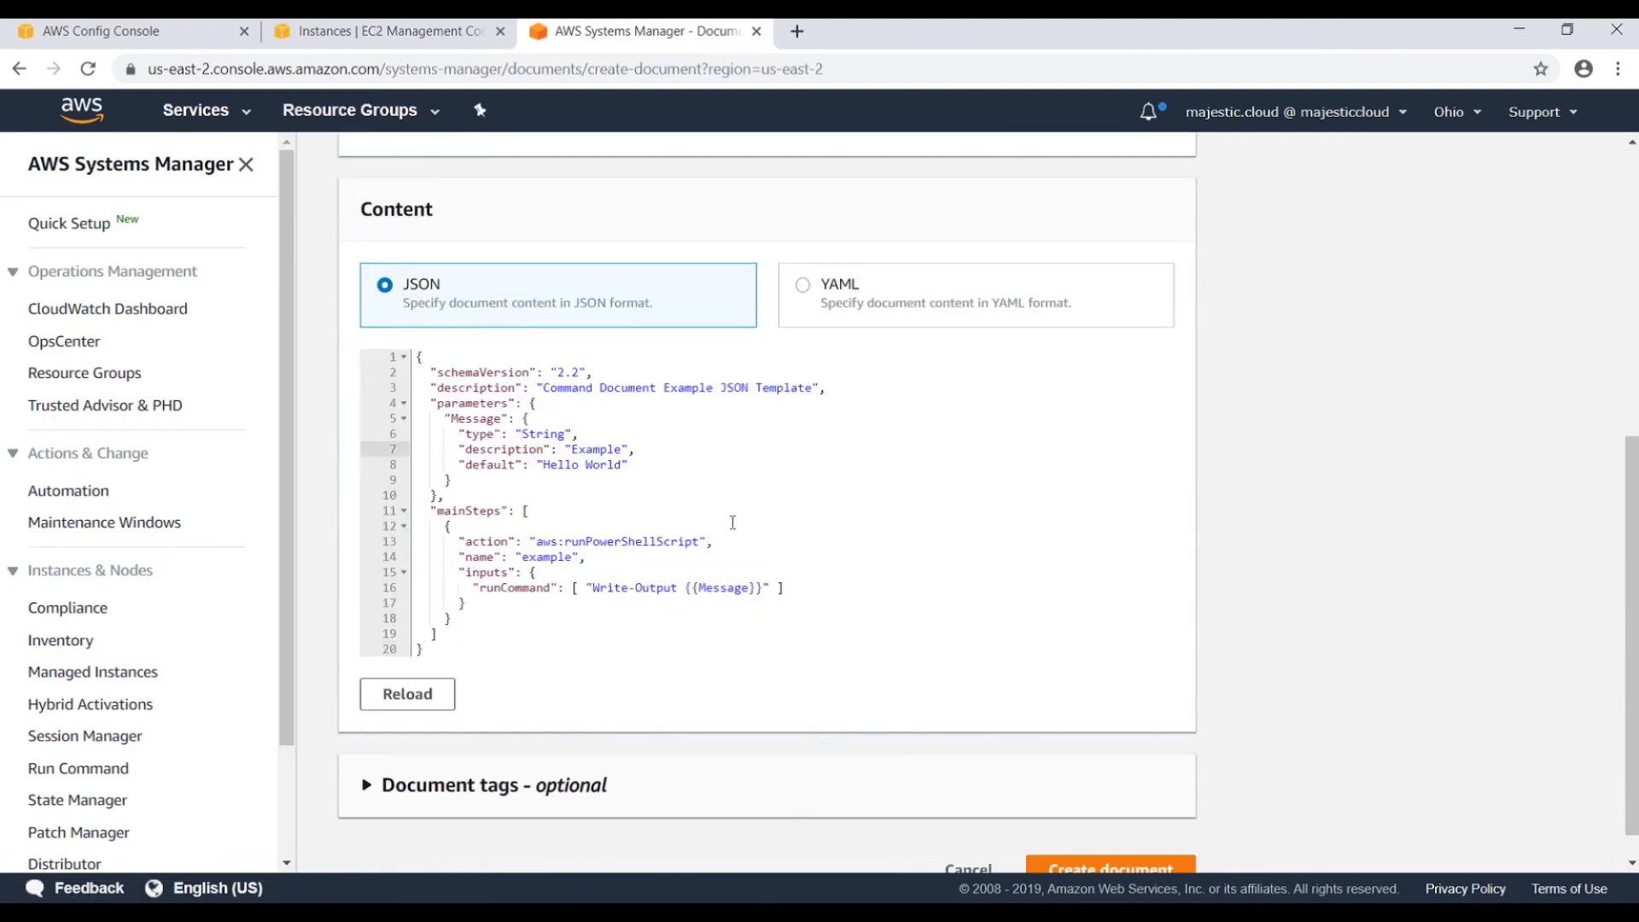
scroll(732, 522, up, 4)
scroll(700, 546, up, 3)
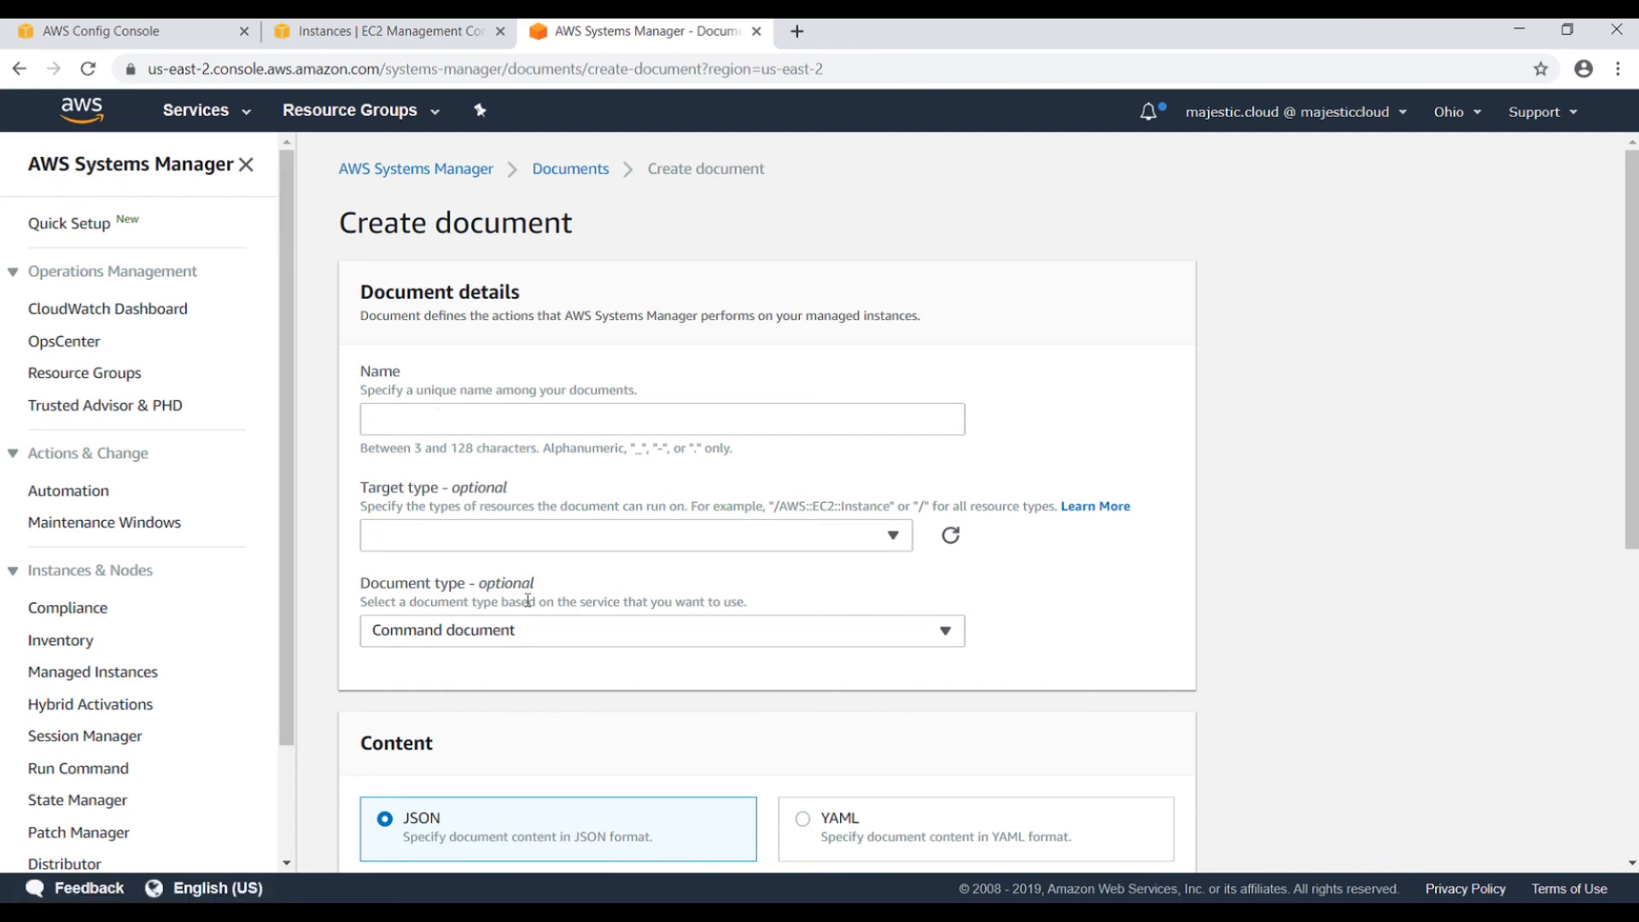
scroll(485, 577, down, 2)
scroll(494, 537, up, 2)
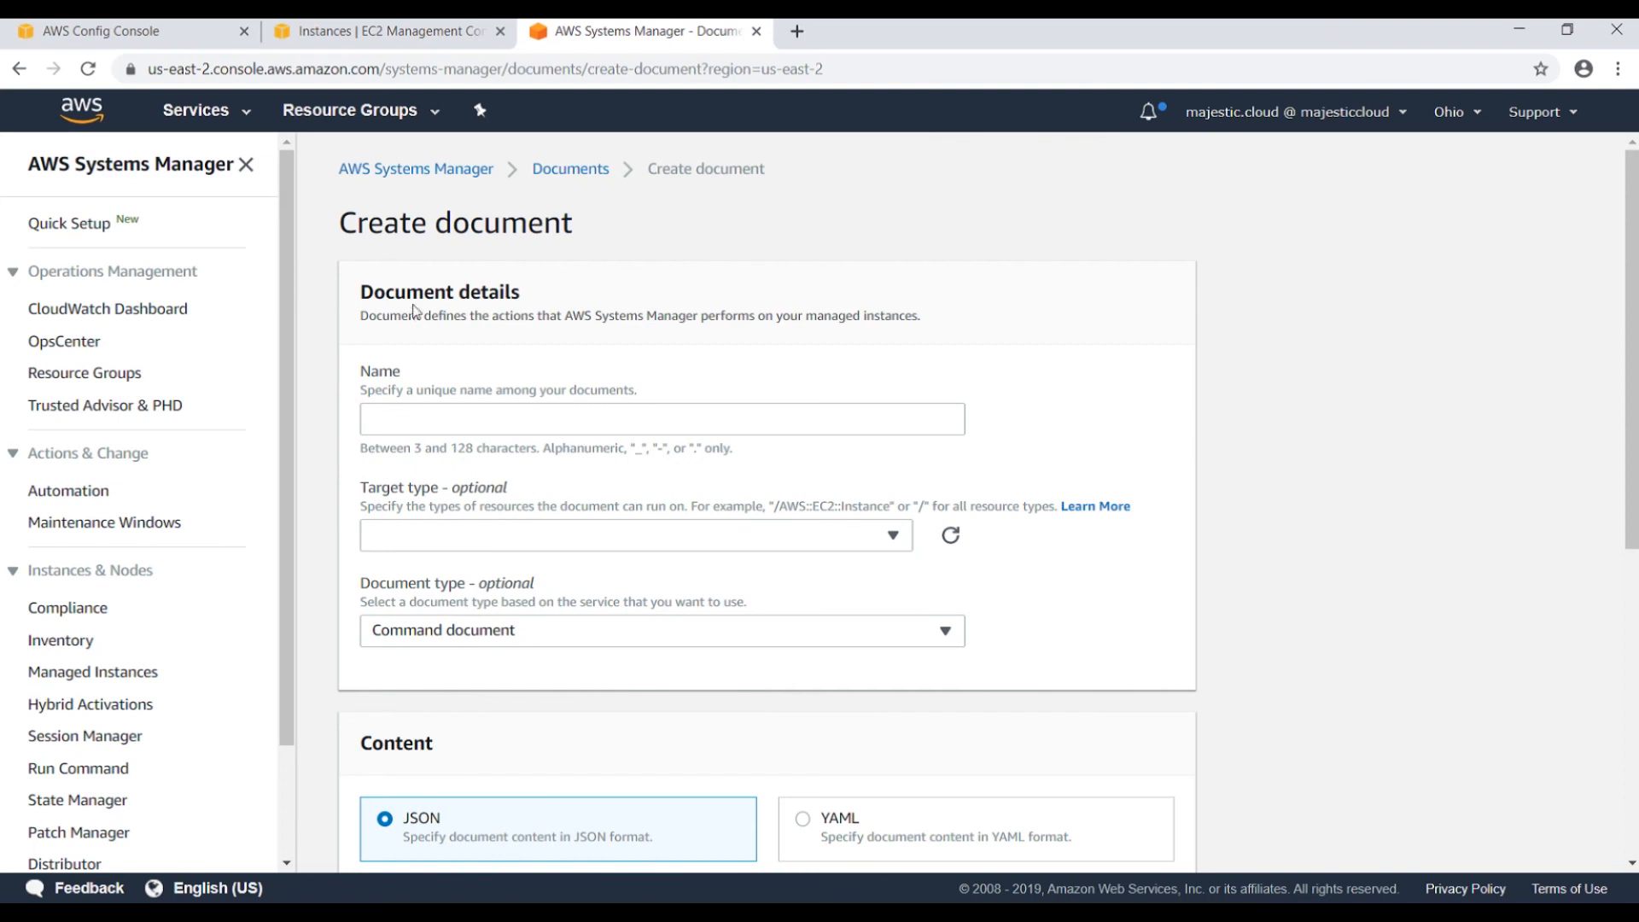